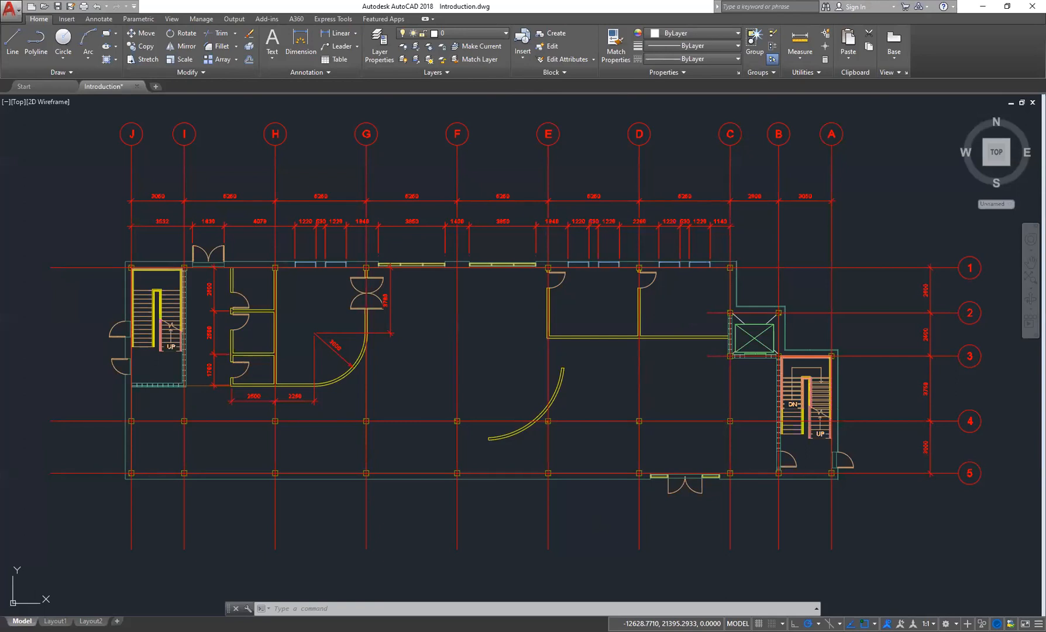
middle_click_drag(596, 167, 583, 166)
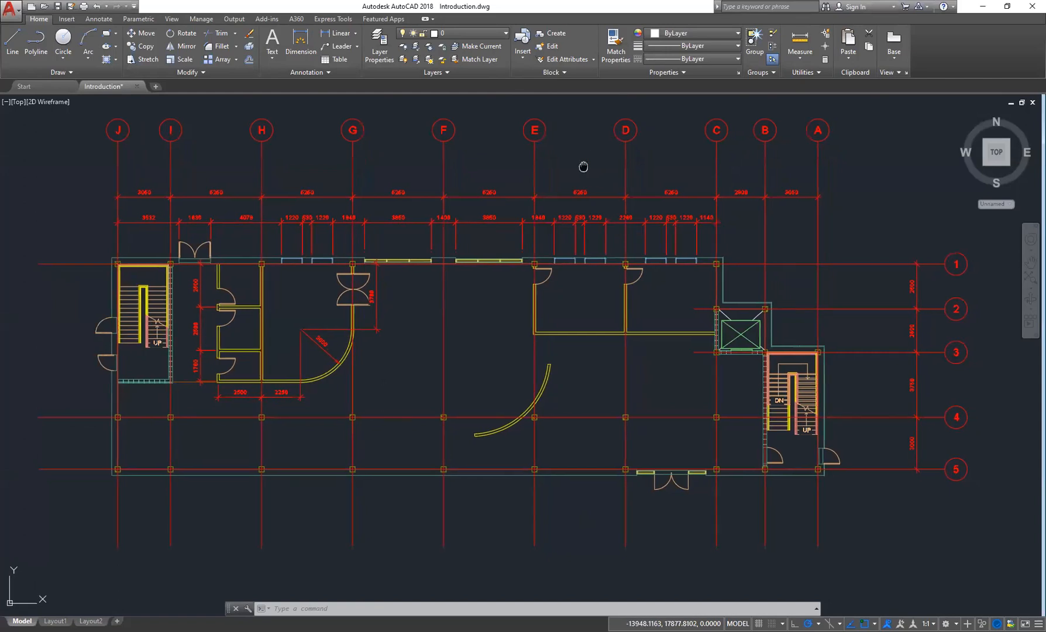
middle_click_drag(675, 167, 674, 168)
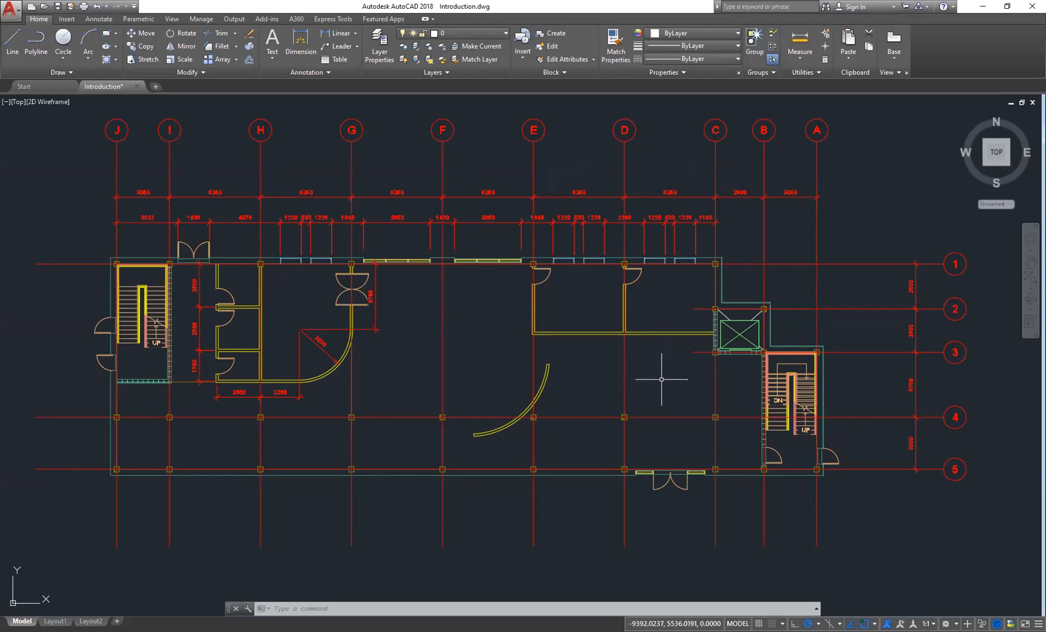
middle_click_drag(673, 376, 679, 373)
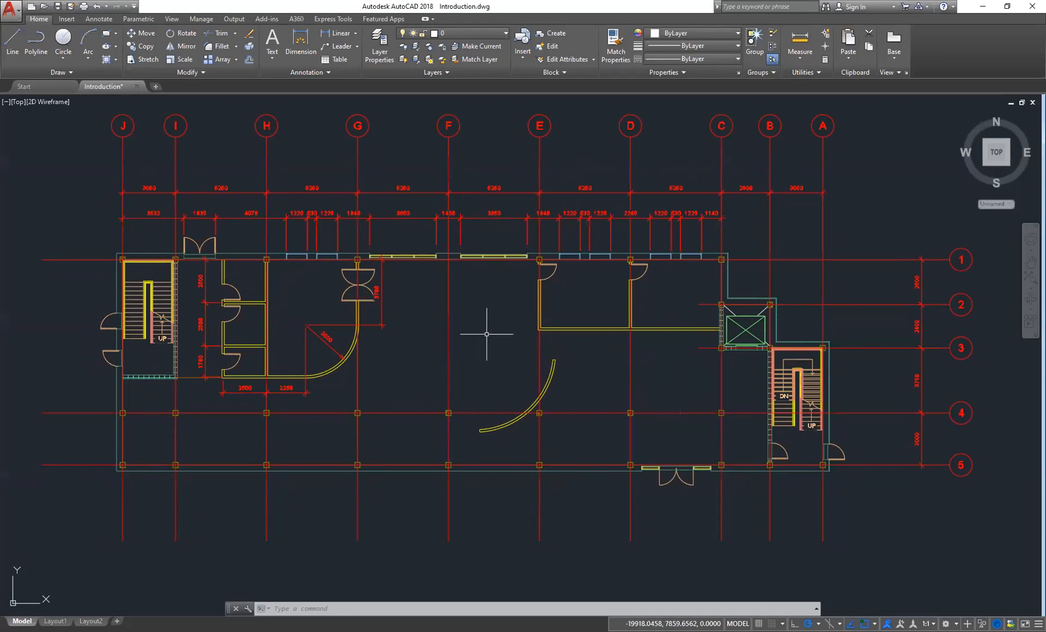
middle_click_drag(633, 379, 633, 379)
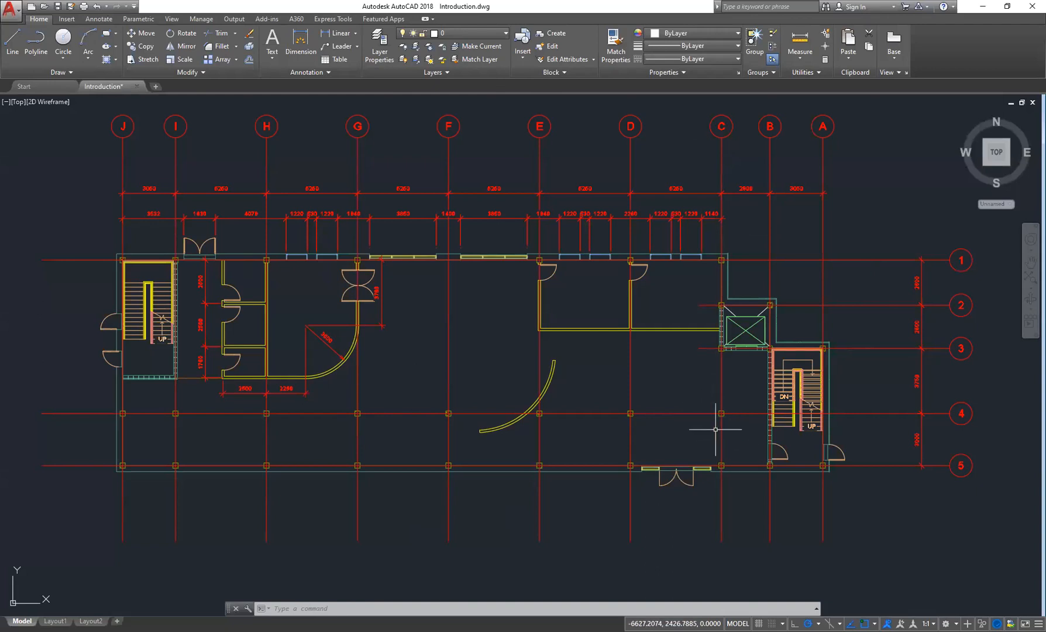
- Switch to the Start tab to view it, then return to the Introduction drawing
left_click(39, 86)
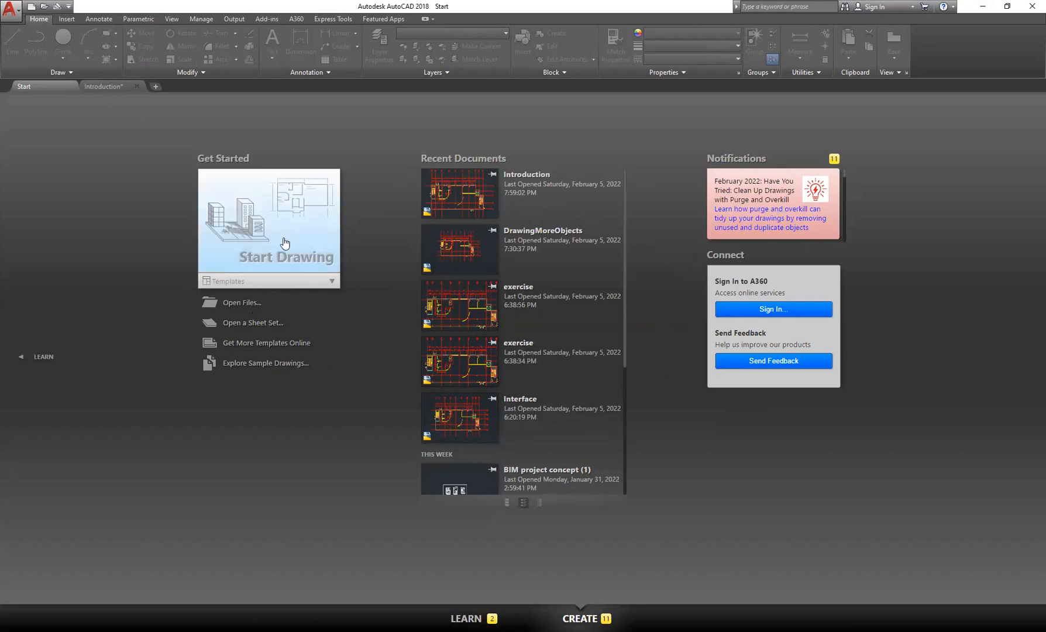
left_click(107, 86)
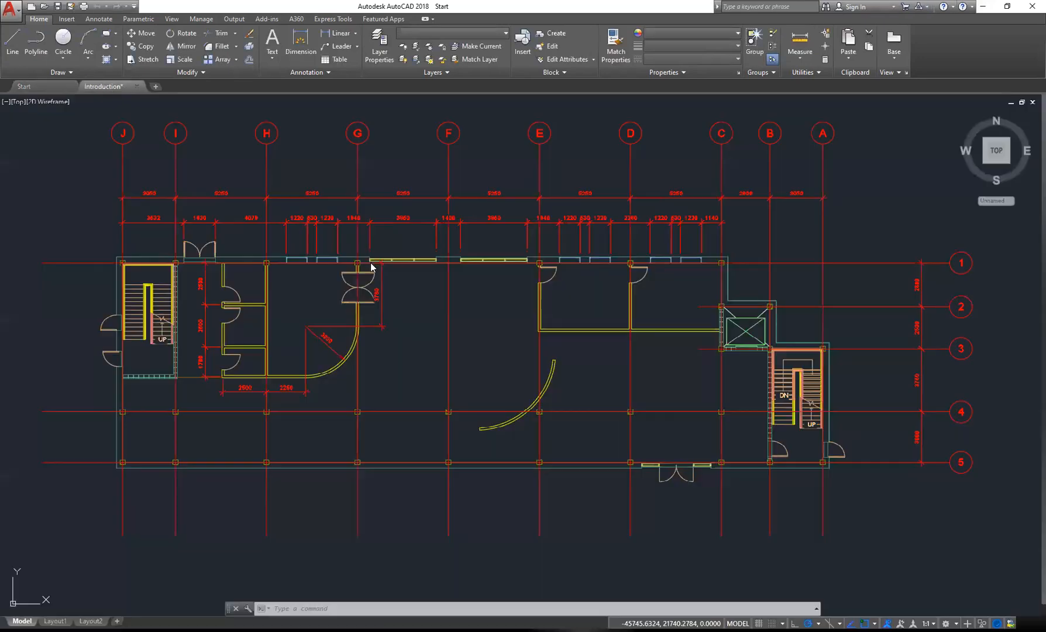
mouse_move(481, 317)
middle_mouse_down()
mouse_move(474, 311)
mouse_move(502, 315)
middle_mouse_up()
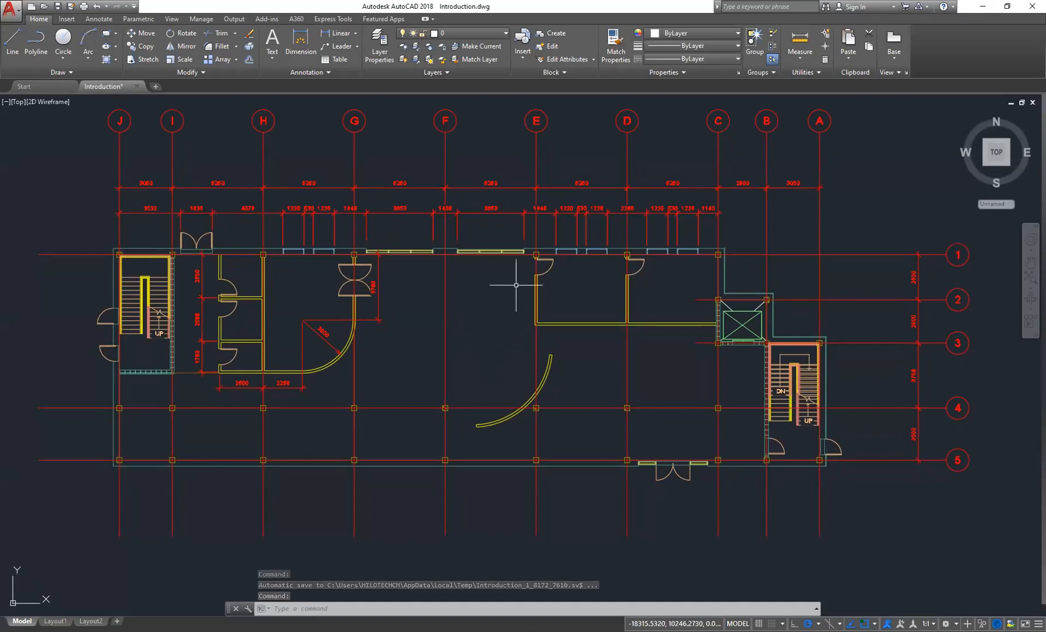
middle_click_drag(592, 290, 588, 290)
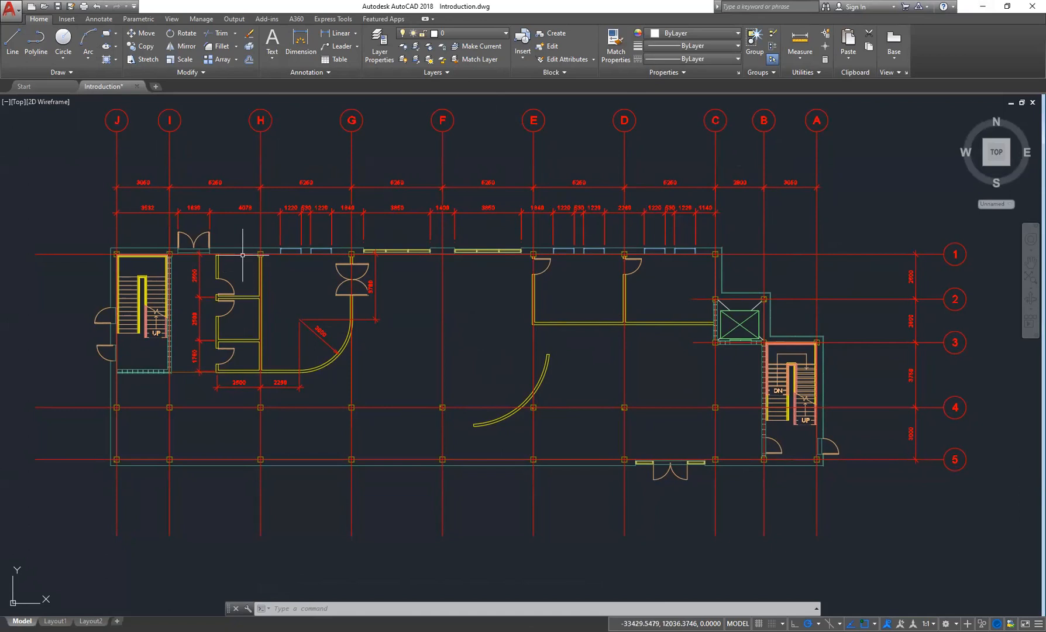
- Open the application menu and set the Open Documents list display to Large Icons
left_click(10, 11)
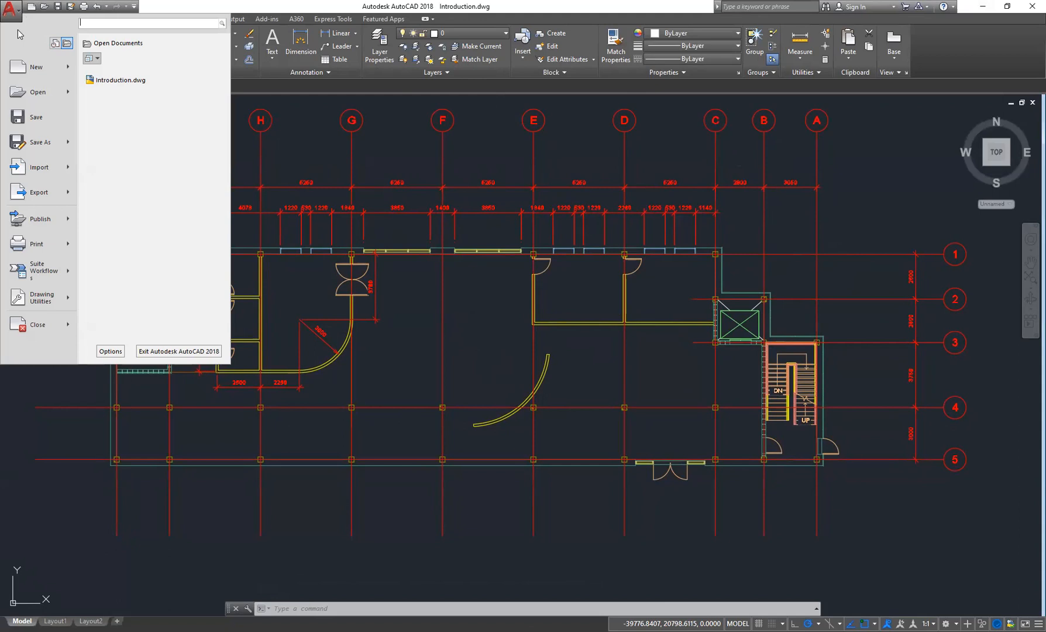
mouse_move(36, 72)
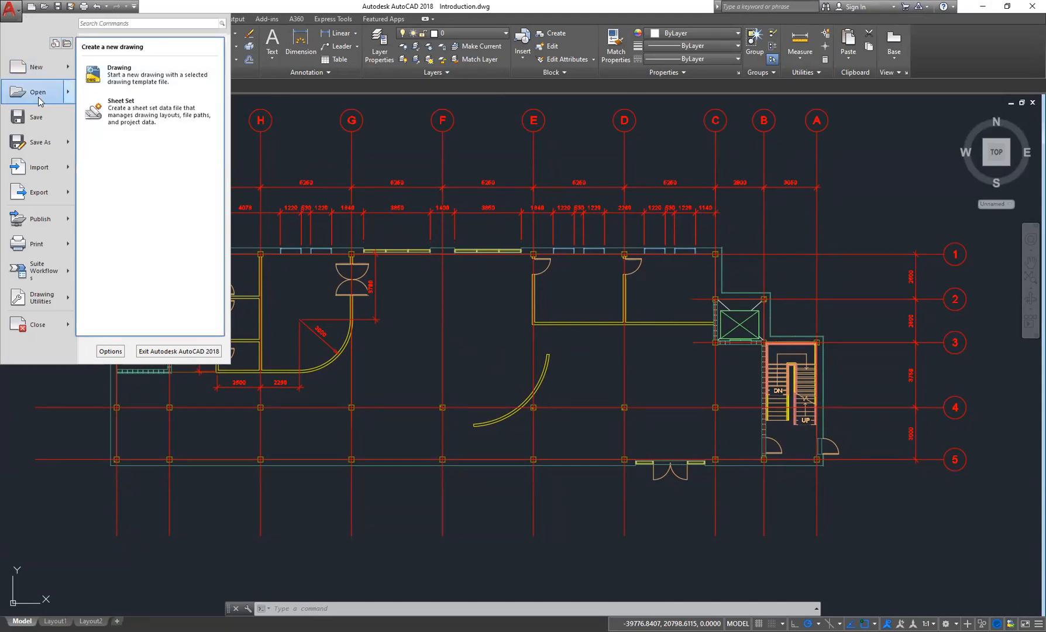
mouse_move(40, 101)
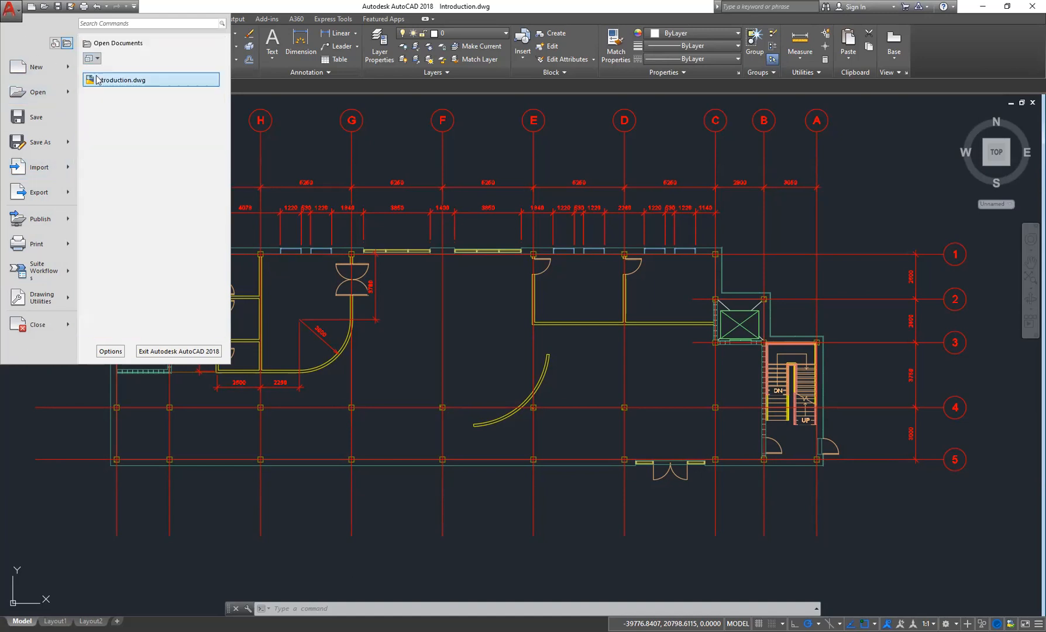
mouse_move(97, 79)
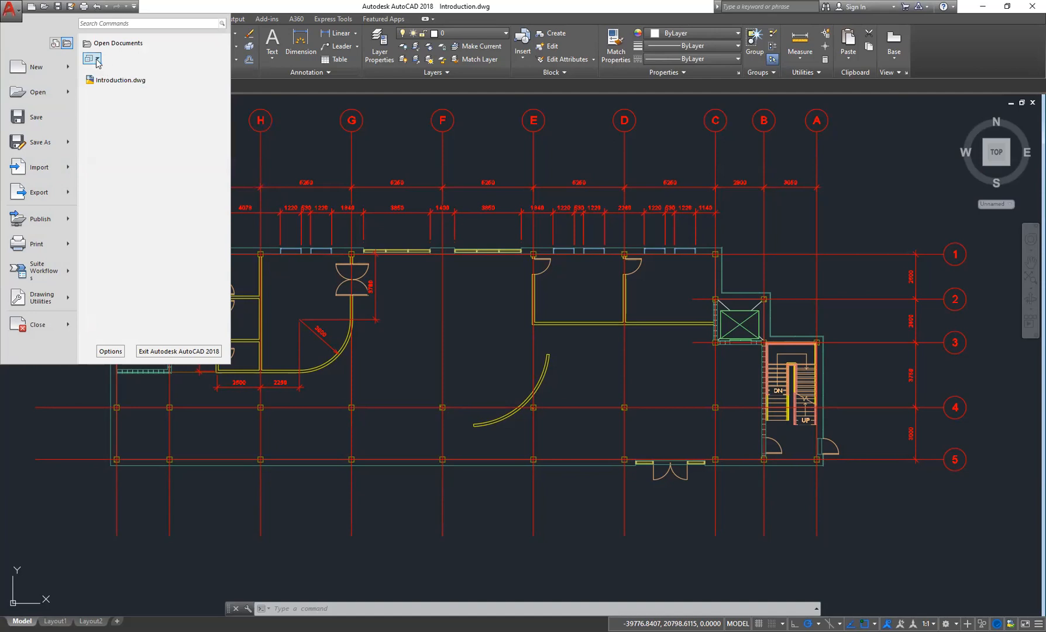
left_click(97, 59)
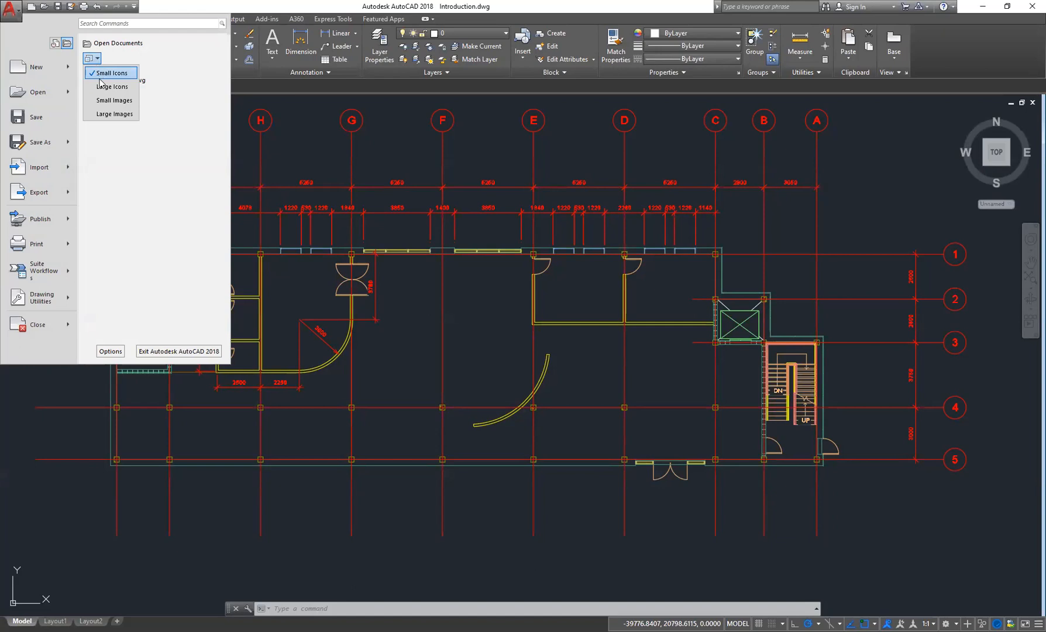
left_click(134, 105)
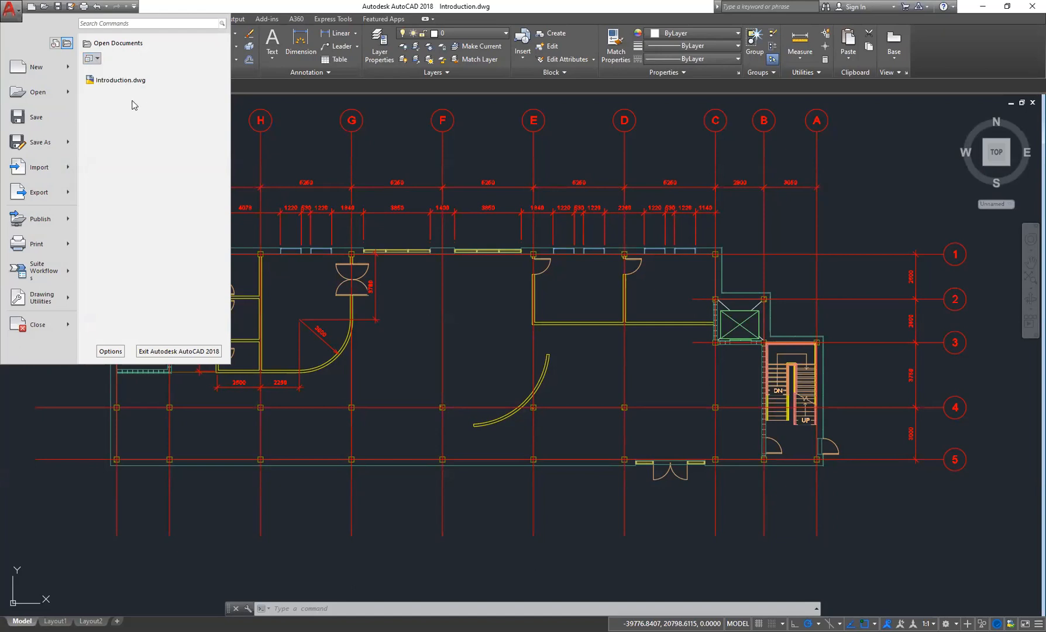
left_click(94, 58)
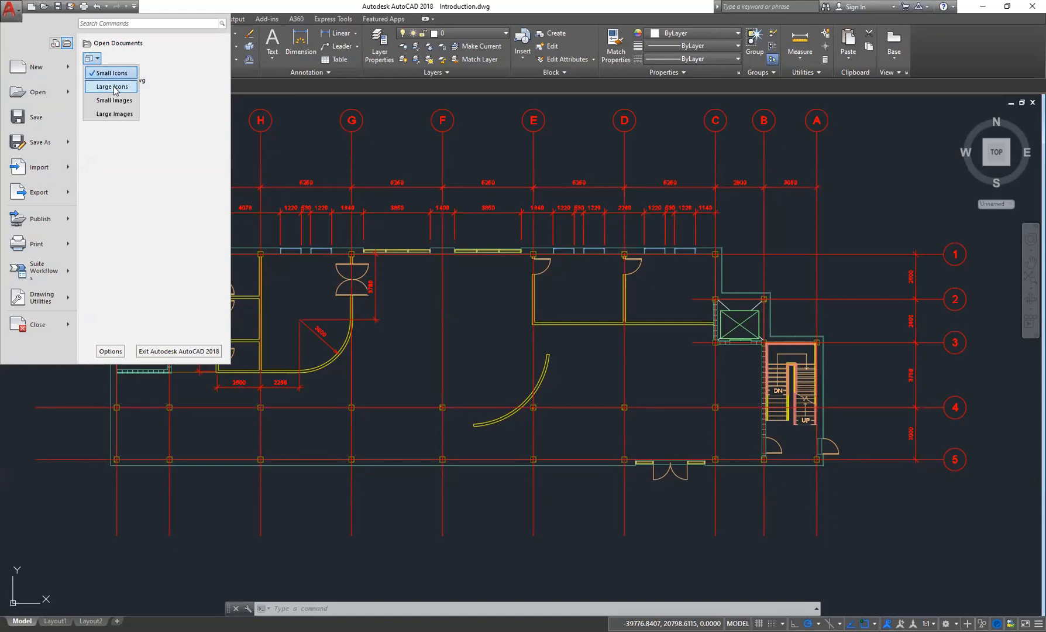
left_click(112, 87)
- Change the Open Documents list display to Large Images
left_click(92, 59)
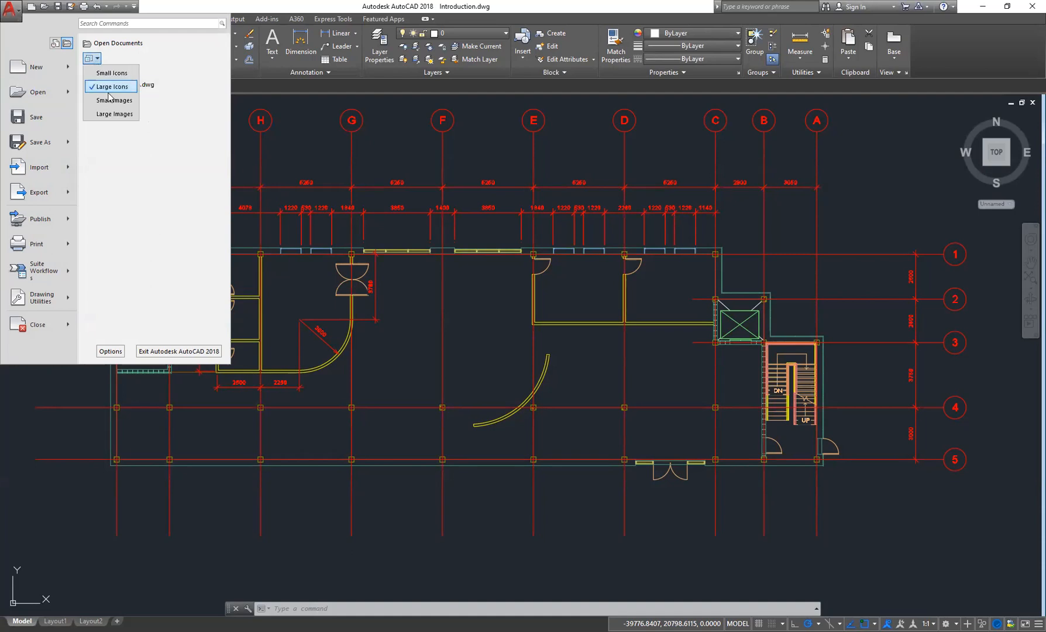
left_click(112, 113)
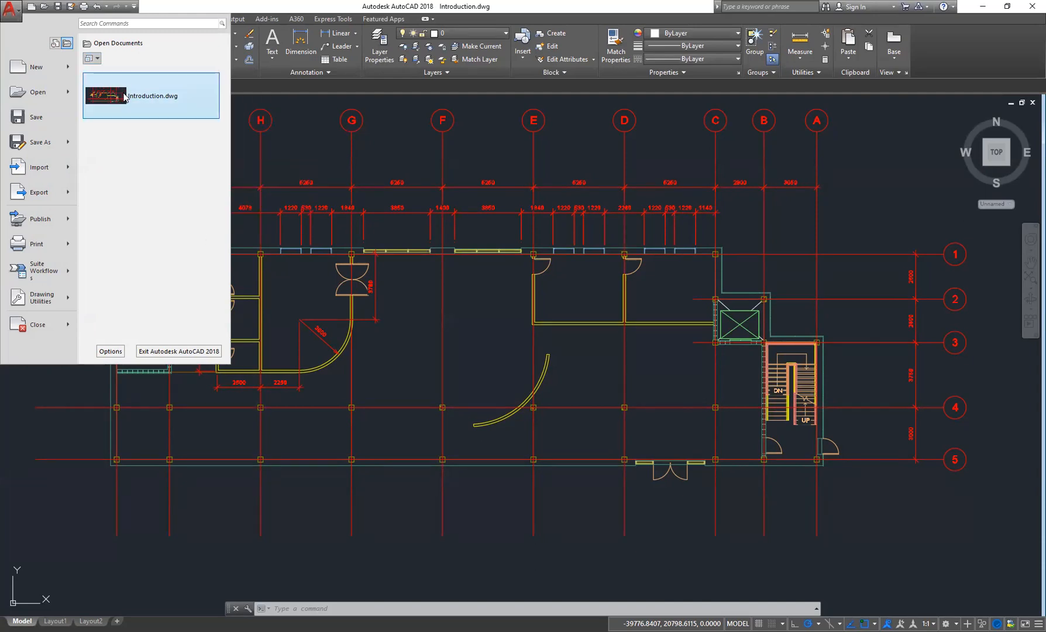
left_click(92, 58)
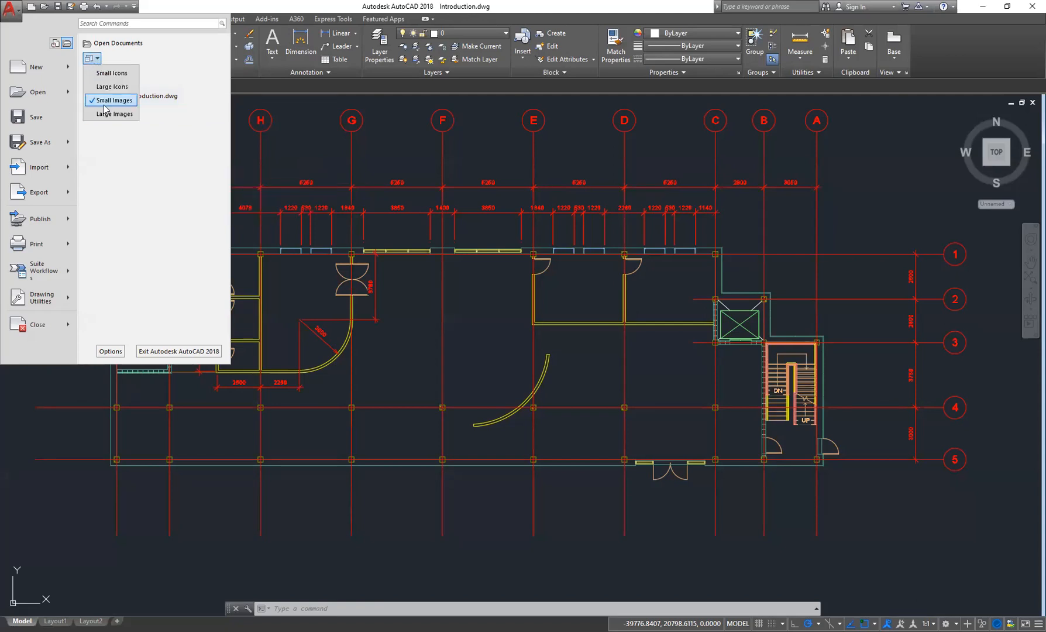
left_click(109, 113)
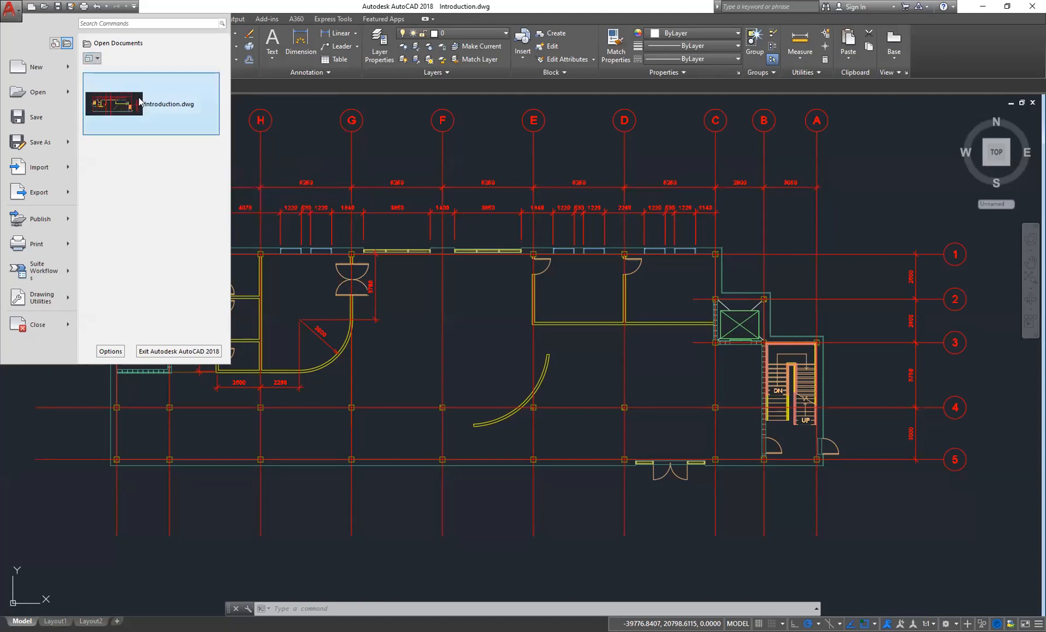
left_click(92, 58)
left_click(151, 58)
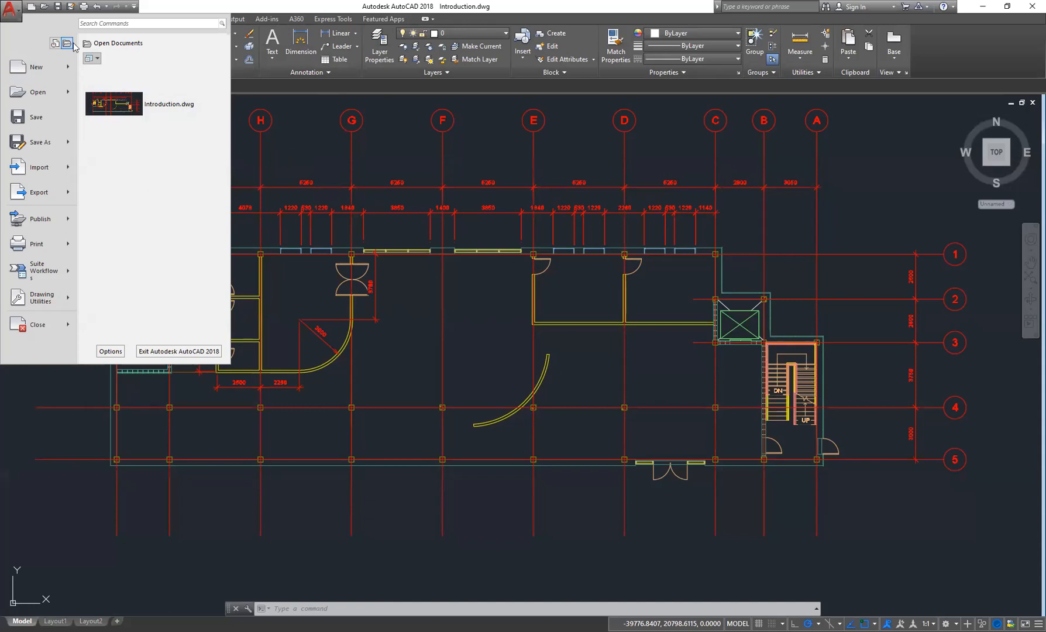
- Show the Recent Documents list and scroll through the recently opened drawings
left_click(54, 44)
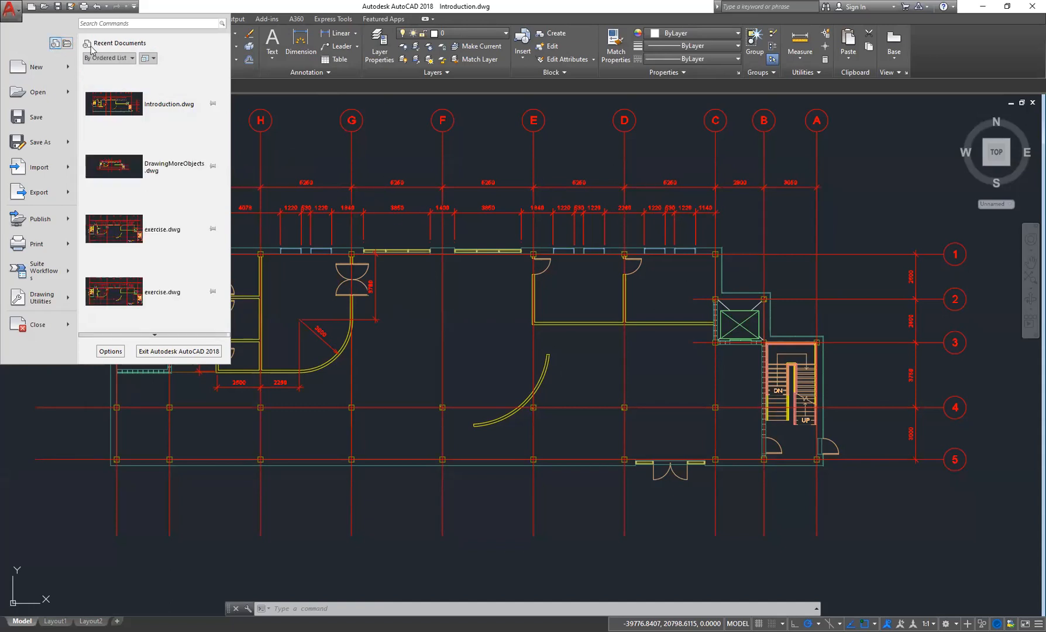
scroll(148, 141, "down", 10)
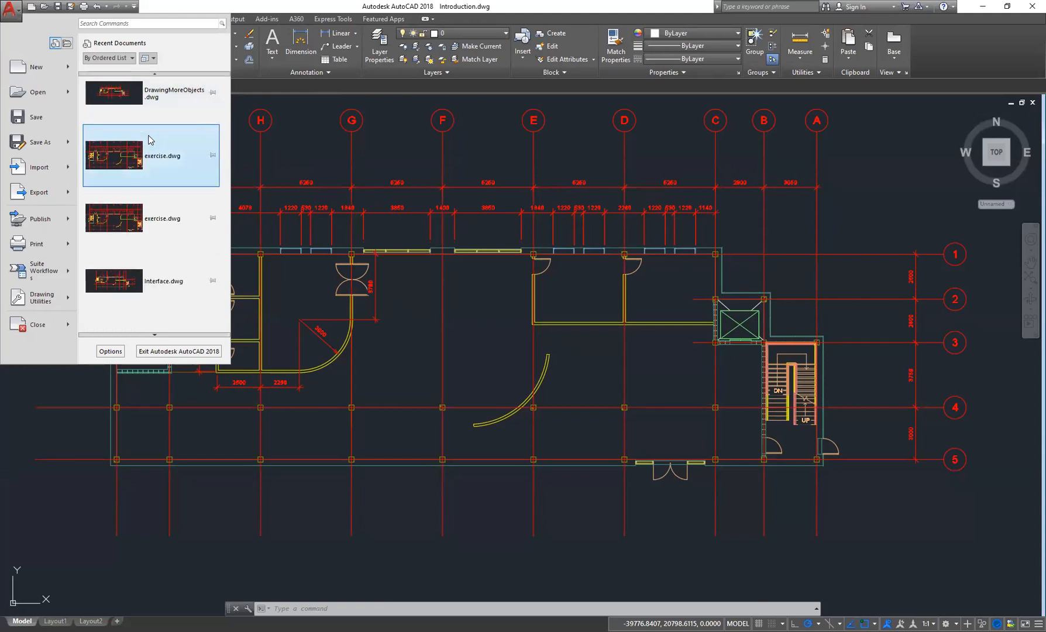
scroll(146, 140, "down", 3)
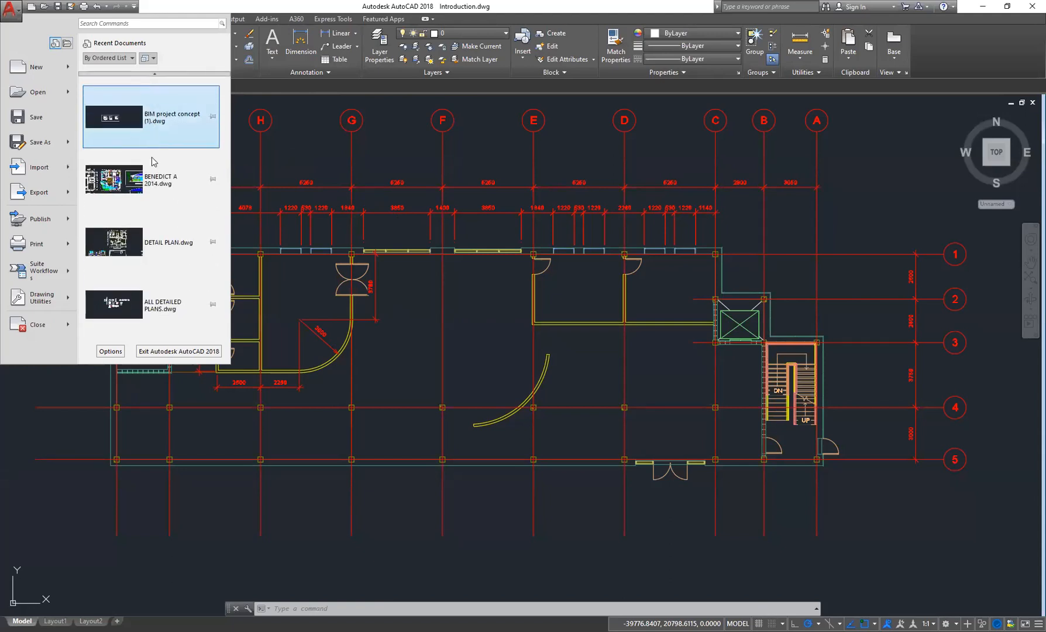
scroll(152, 175, "up", 15)
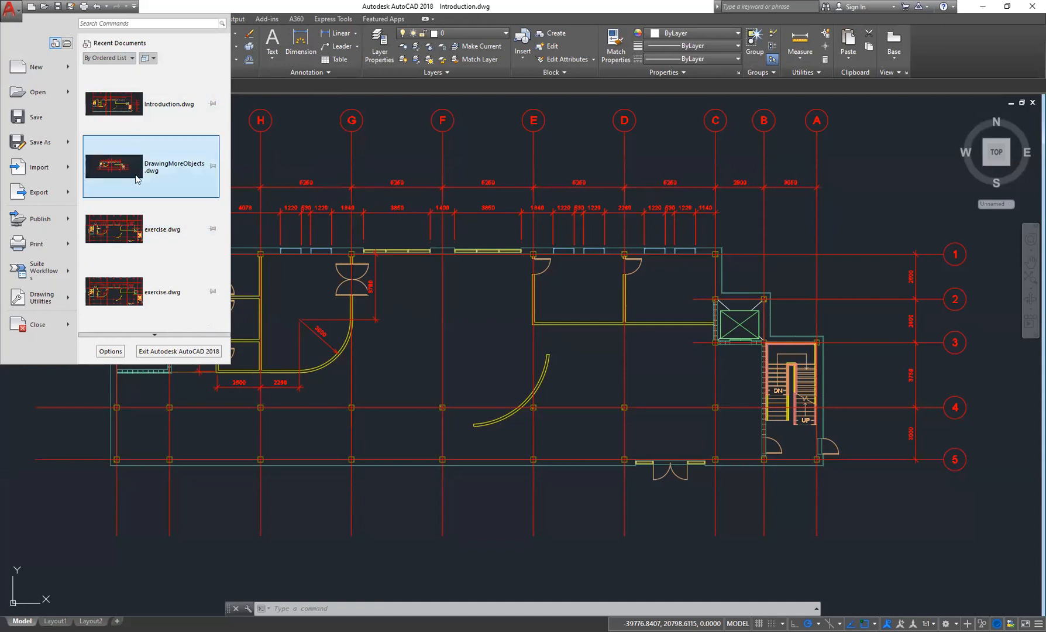
- Switch between the Open Documents and Recent Documents views in the application menu
left_click(67, 42)
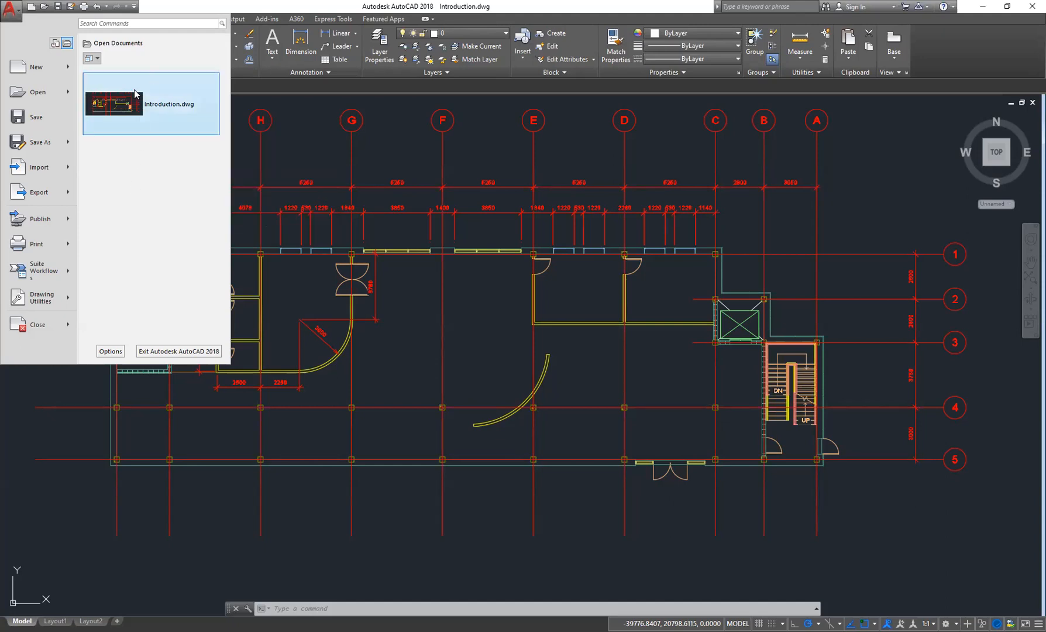
mouse_move(135, 94)
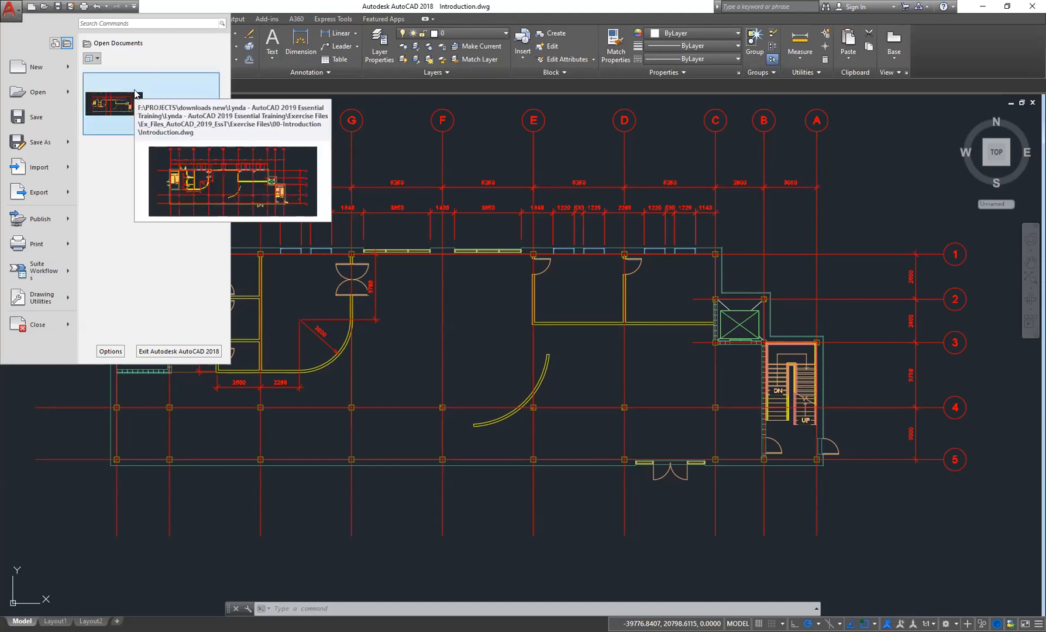
left_click(55, 43)
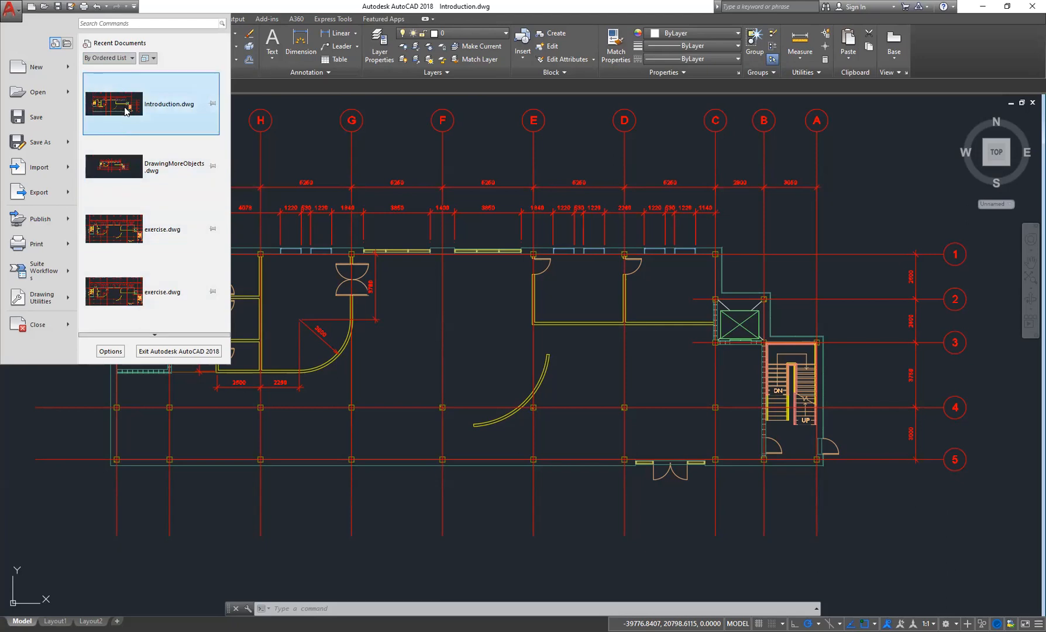
- Sort the Recent Documents list by access date
left_click(131, 60)
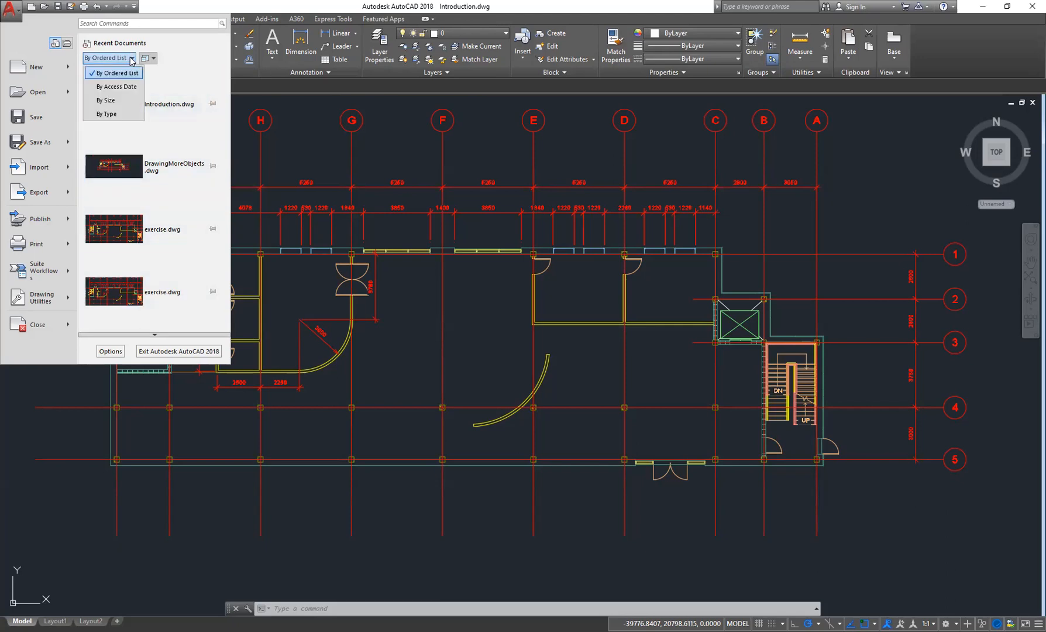
left_click(117, 86)
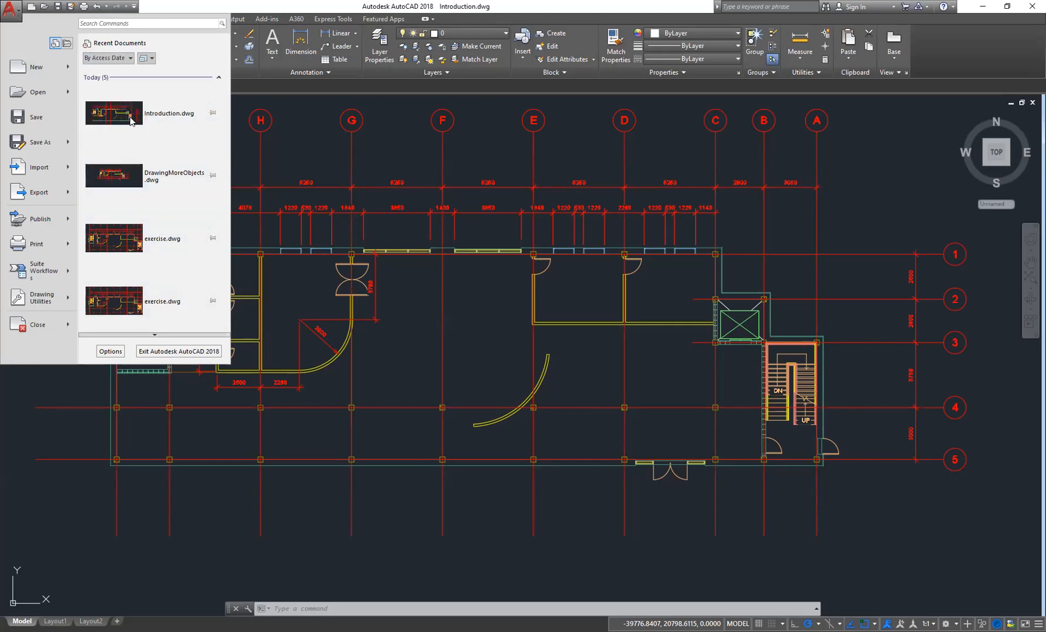
left_click(129, 59)
left_click(129, 59)
left_click(129, 59)
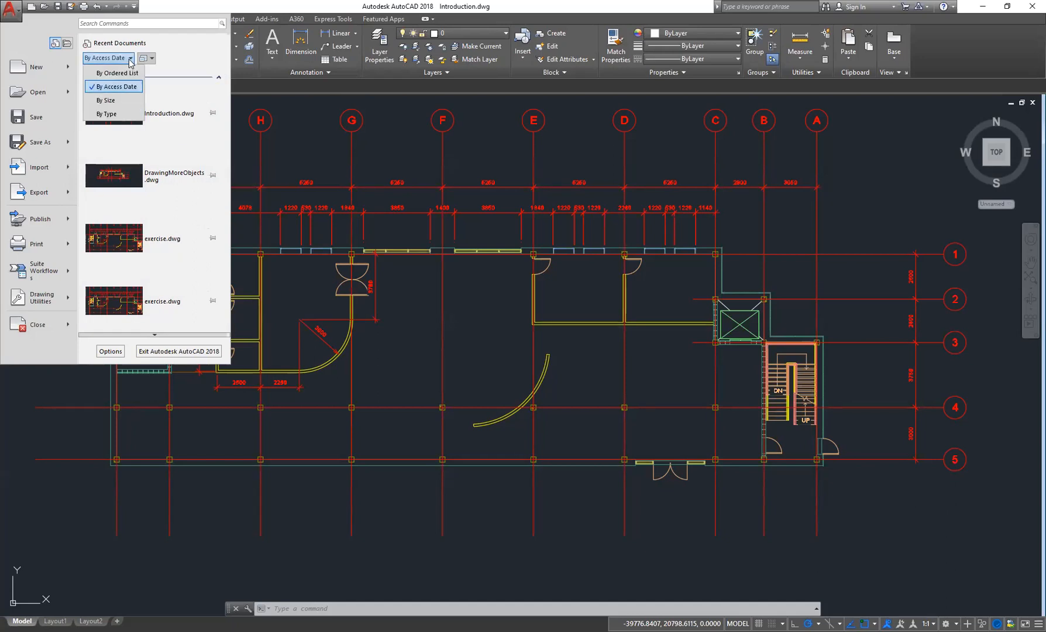
left_click(121, 94)
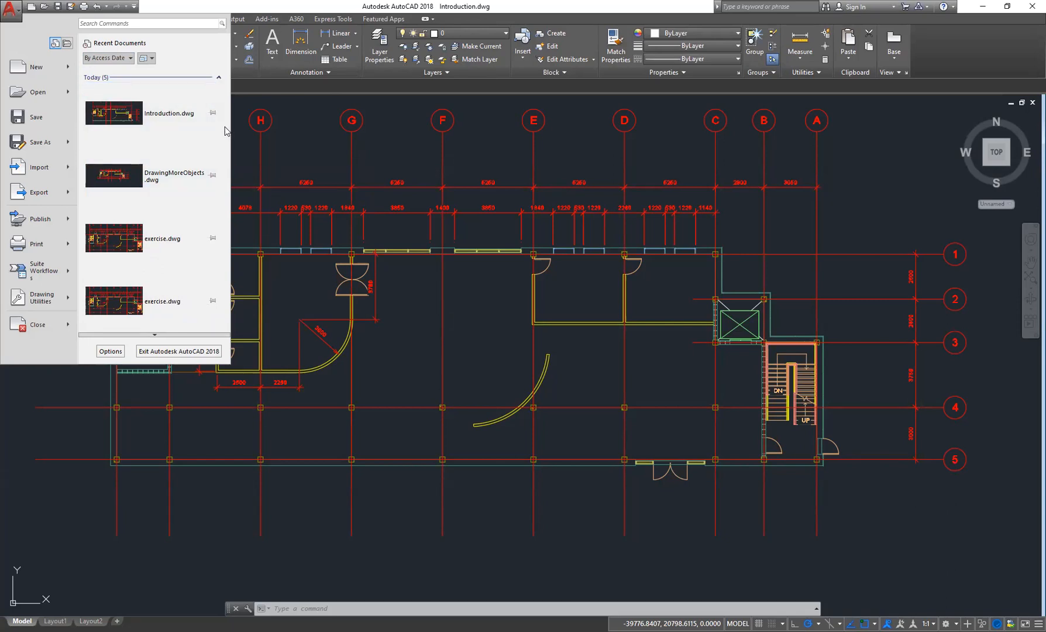
- Try sorting the Recent Documents list by type, then sort it by size
left_click(107, 58)
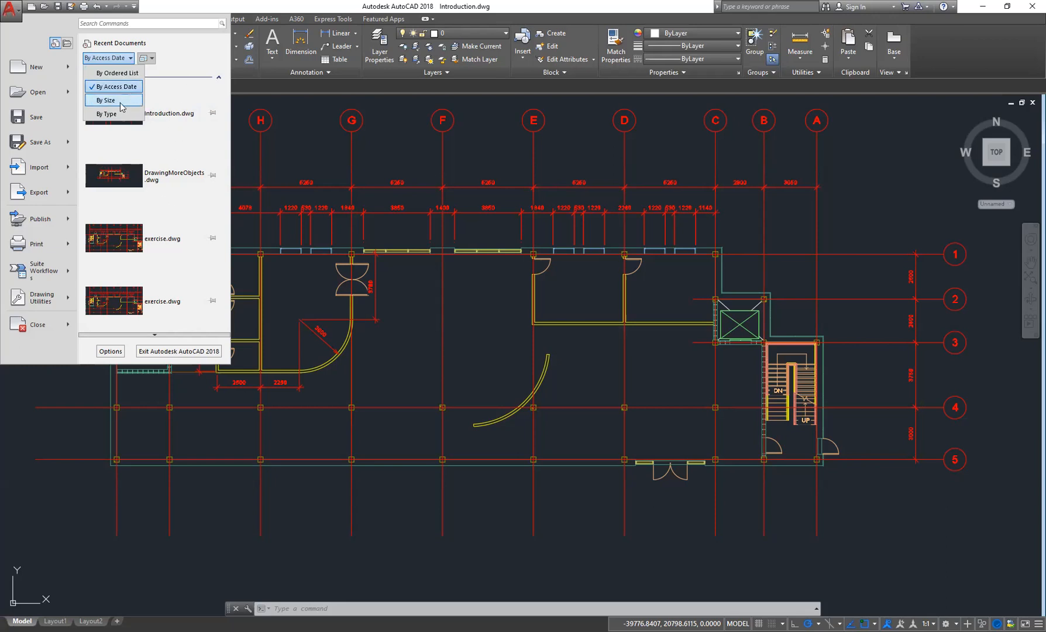
left_click(119, 101)
left_click(114, 58)
left_click(116, 113)
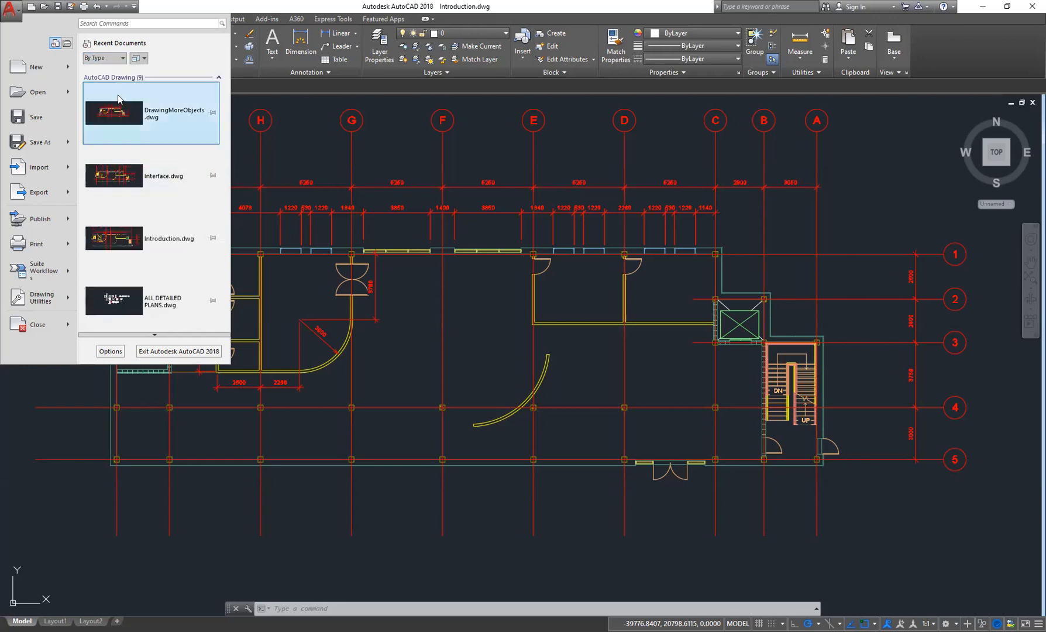
left_click(114, 58)
left_click(118, 98)
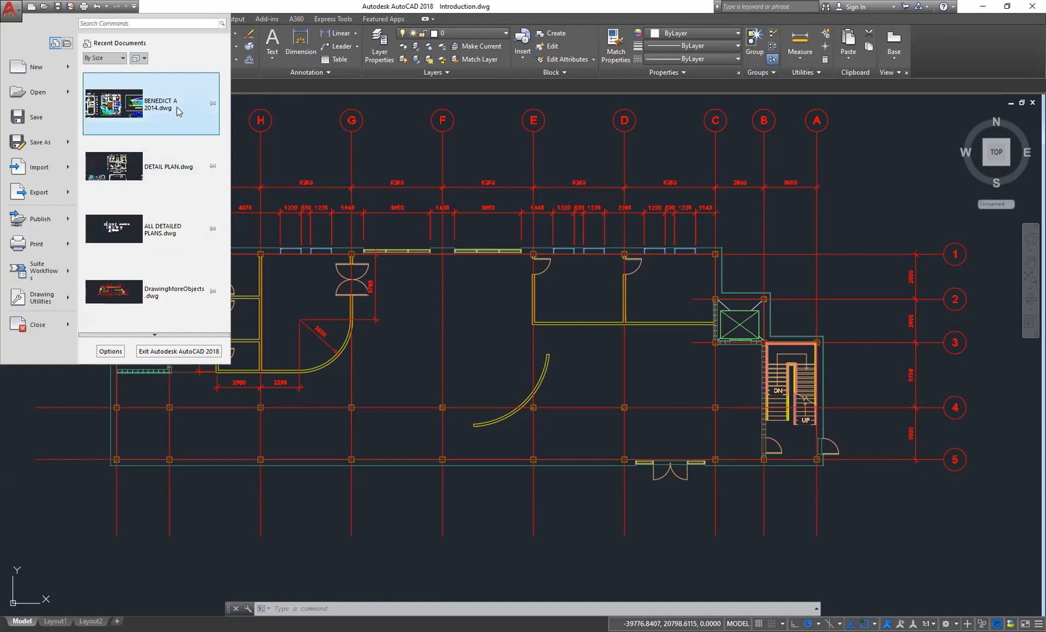
- Scroll through the size-sorted Recent Documents list
mouse_move(118, 120)
scroll(163, 147, "down", 6)
scroll(164, 145, "up", 5)
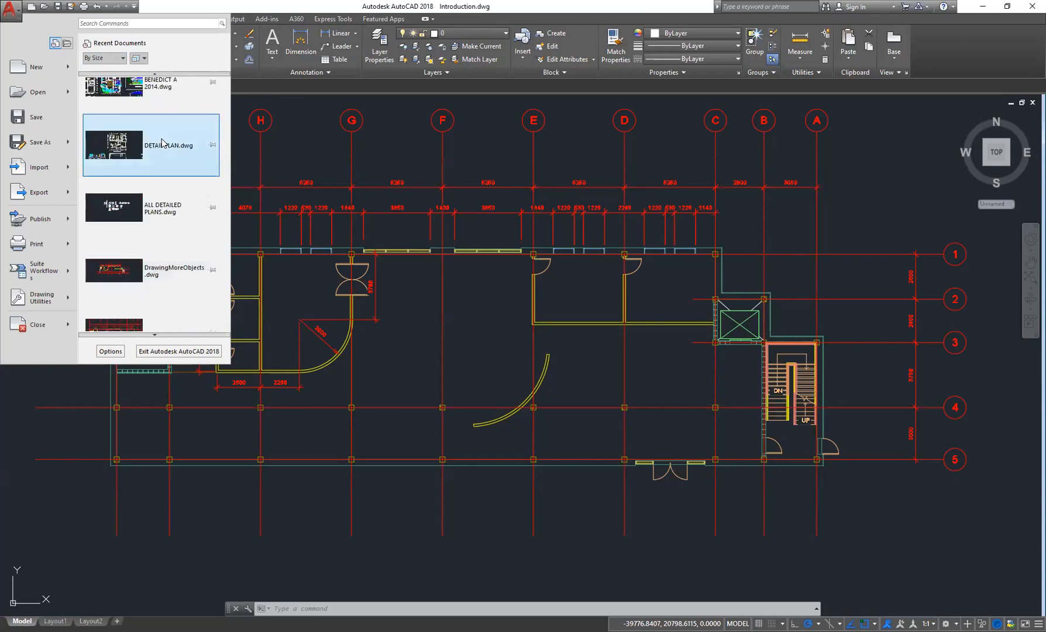
- Sort the Recent Documents list by ordered list
scroll(163, 144, "up", 1)
left_click(105, 58)
left_click(108, 80)
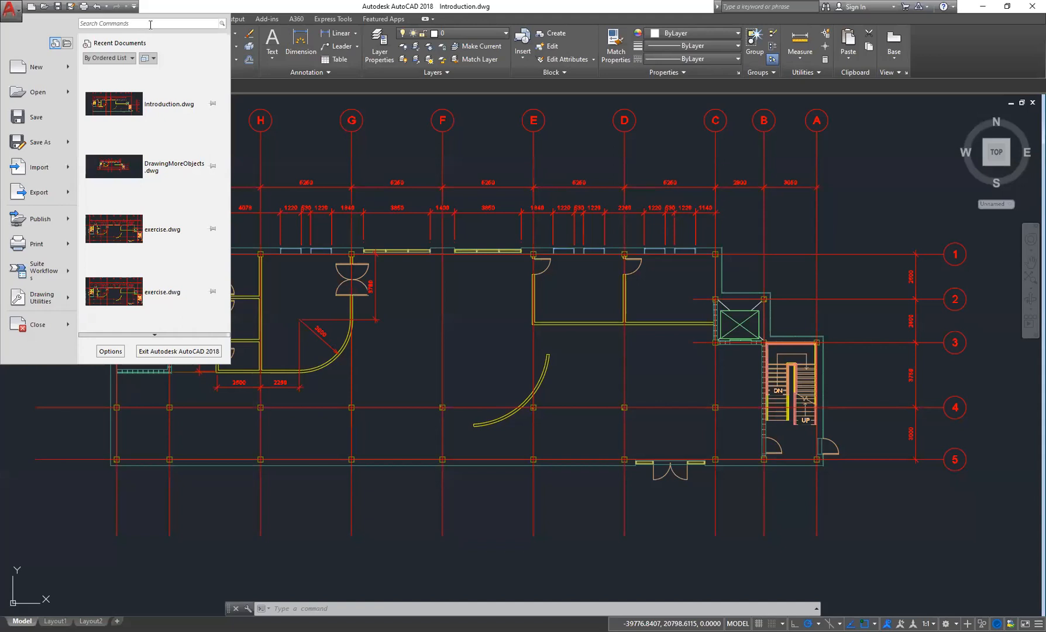
- Search the application menu's commands for "line" and scroll through the matching results
left_click(149, 23)
type("line")
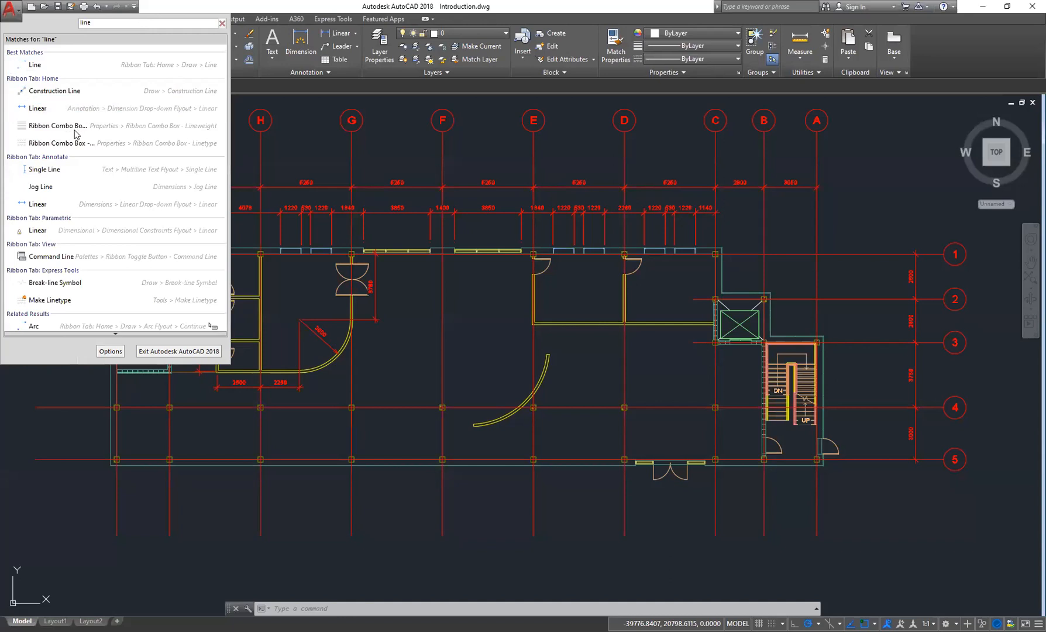
scroll(64, 246, "down", 3)
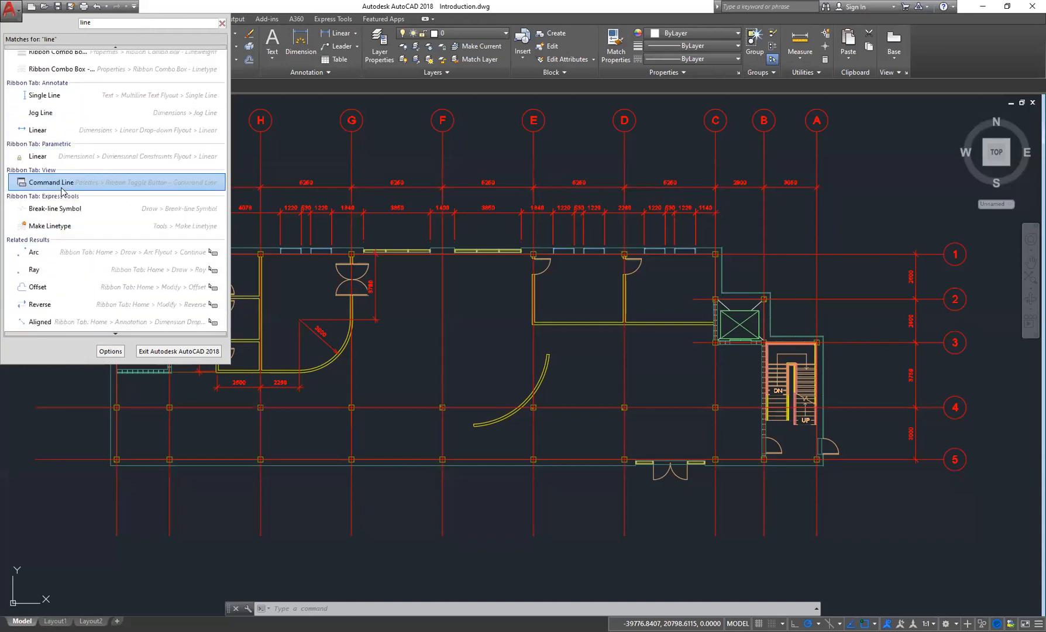
scroll(63, 191, "down", 10)
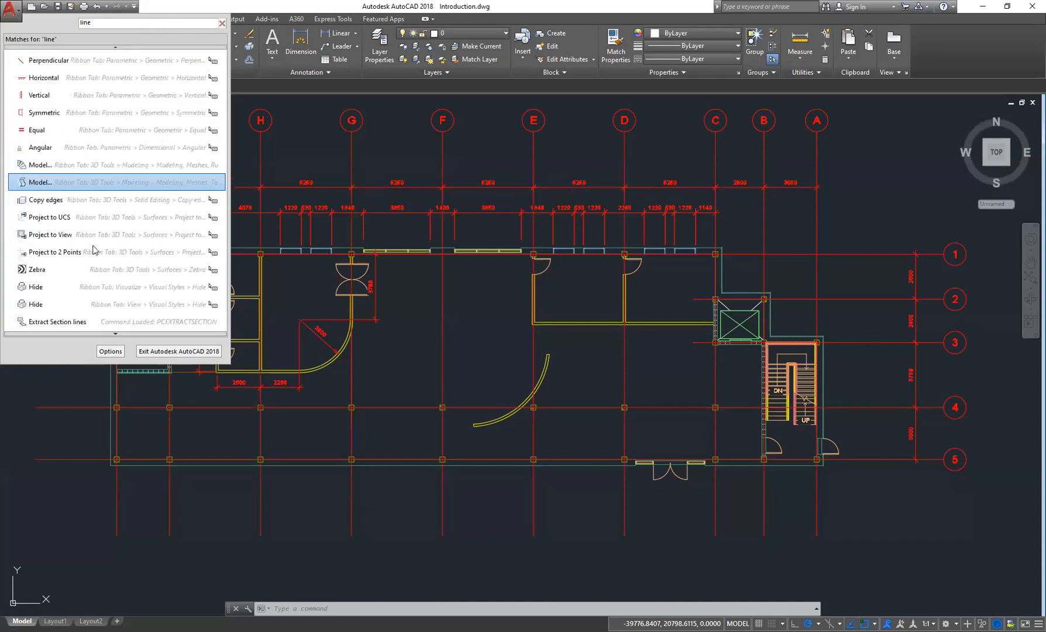
scroll(85, 268, "down", 15)
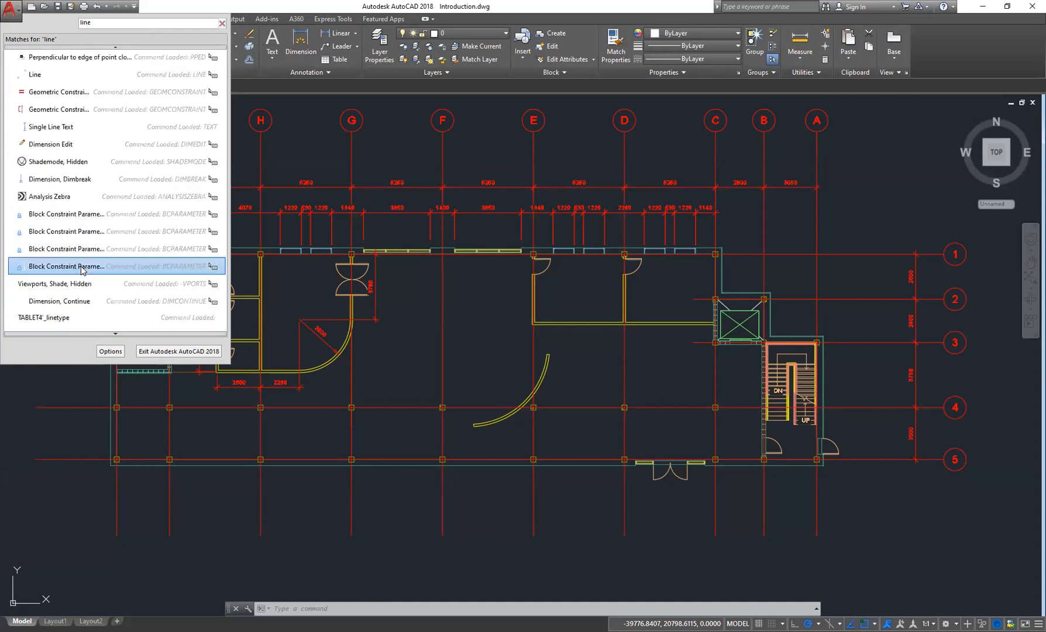
scroll(91, 263, "up", 15)
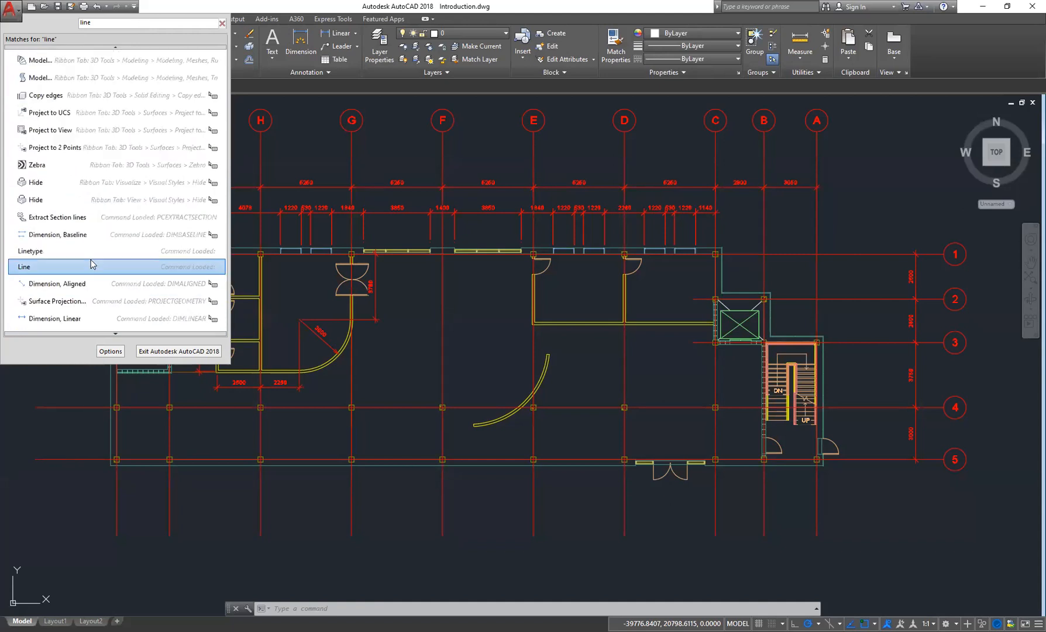
scroll(90, 263, "up", 10)
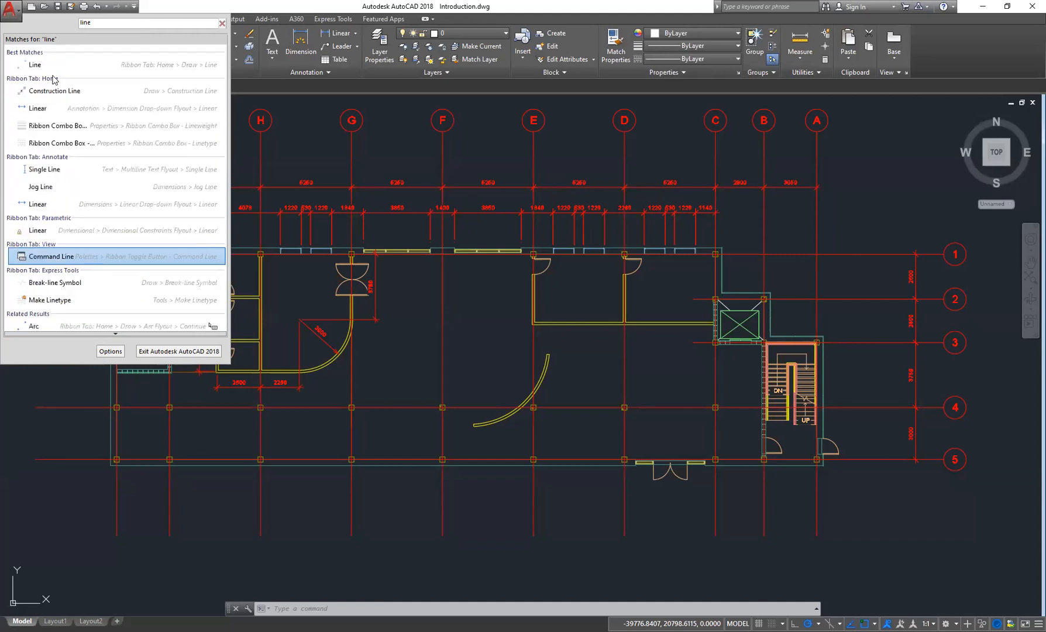
- Replace the command search with "table", then clear the search field
double_click(80, 22)
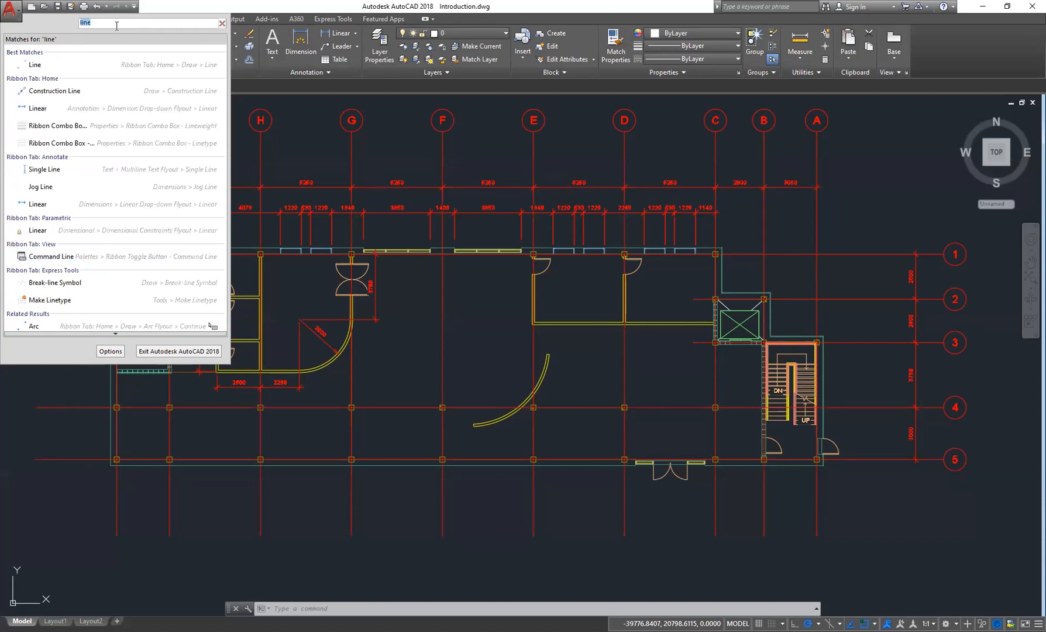
type("table")
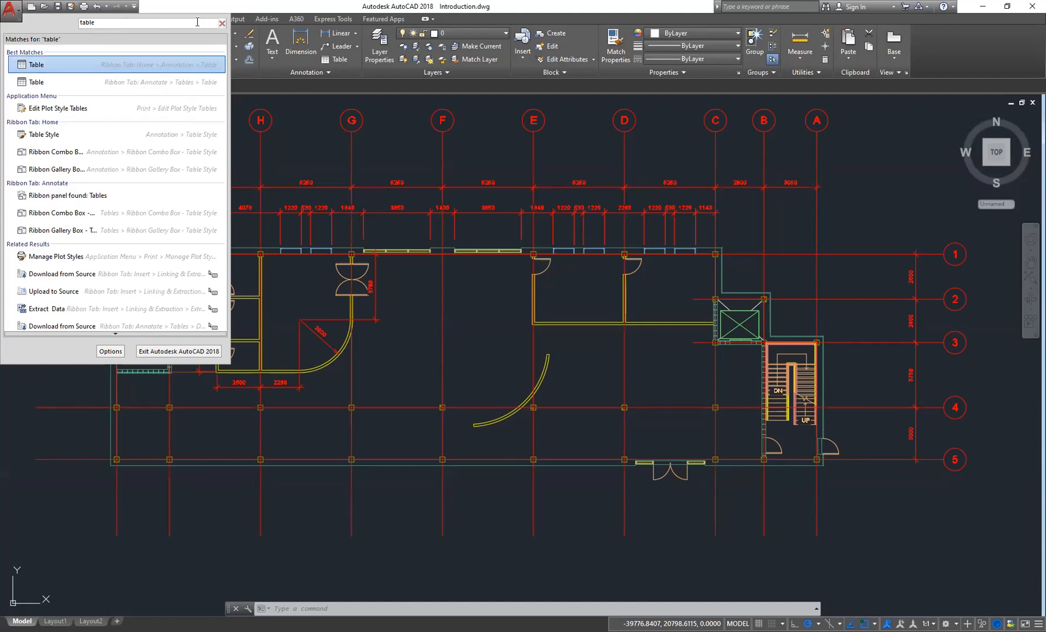
left_click(222, 24)
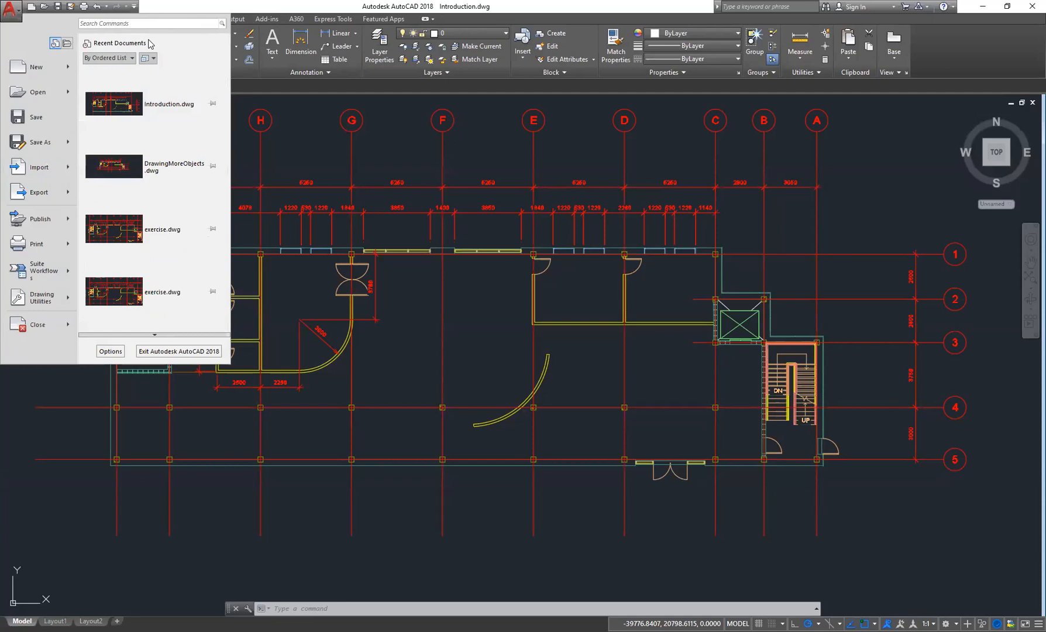
- Open the Options dialog and look through its Files and Display tabs
left_click(110, 351)
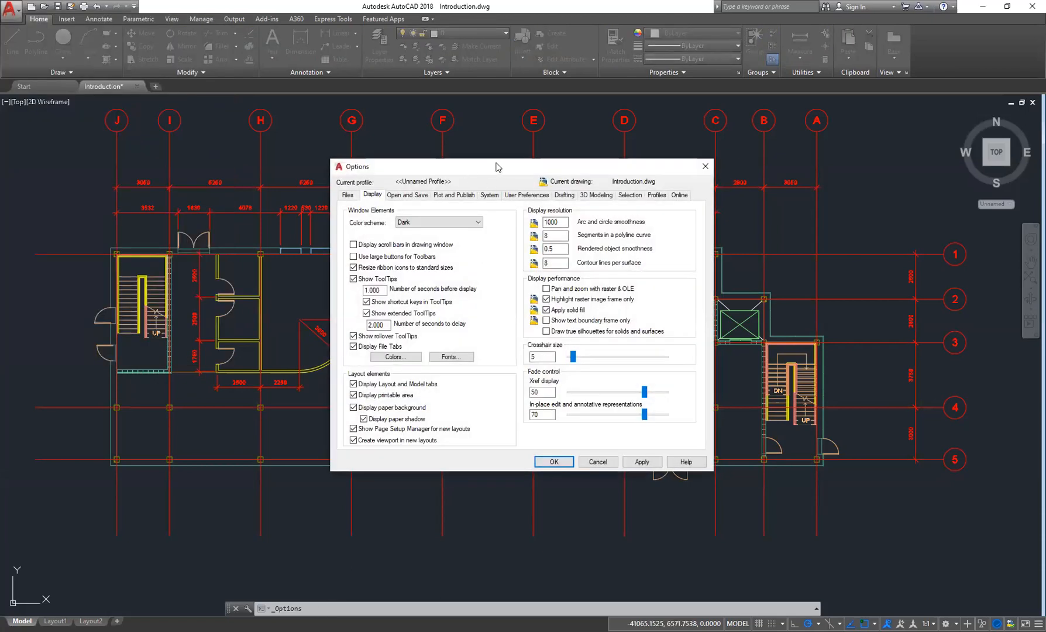
left_click_drag(500, 167, 397, 130)
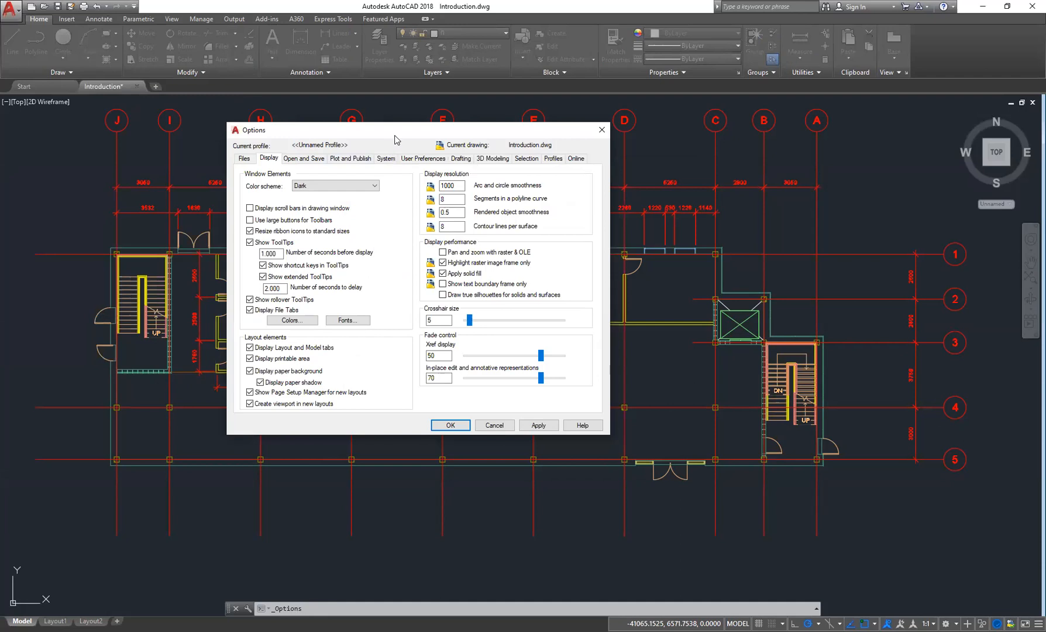
left_click_drag(421, 132, 460, 139)
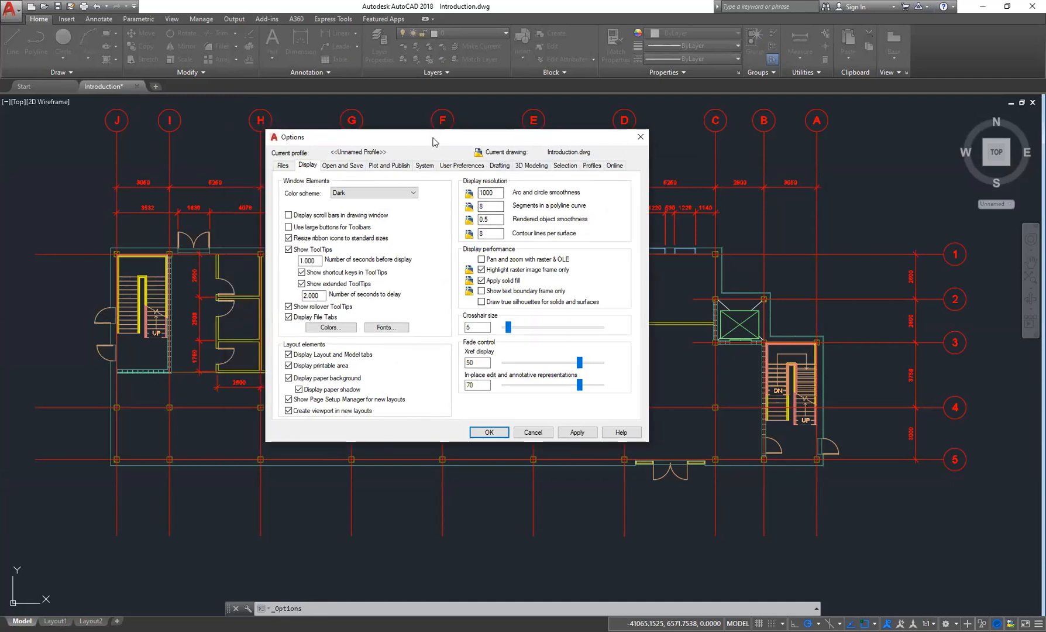
left_click_drag(362, 133, 341, 117)
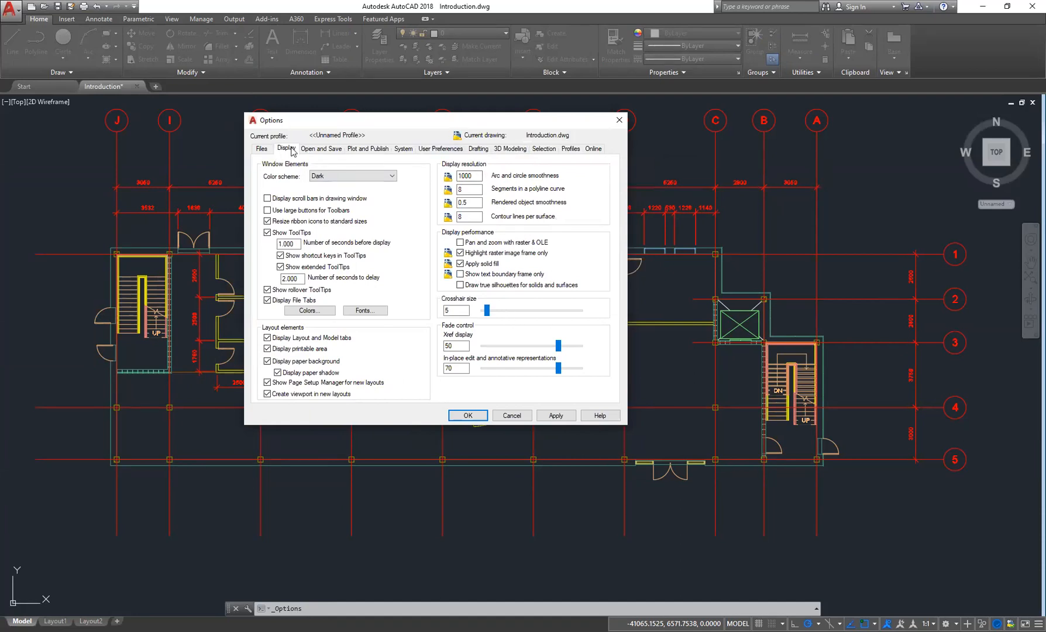
left_click(263, 150)
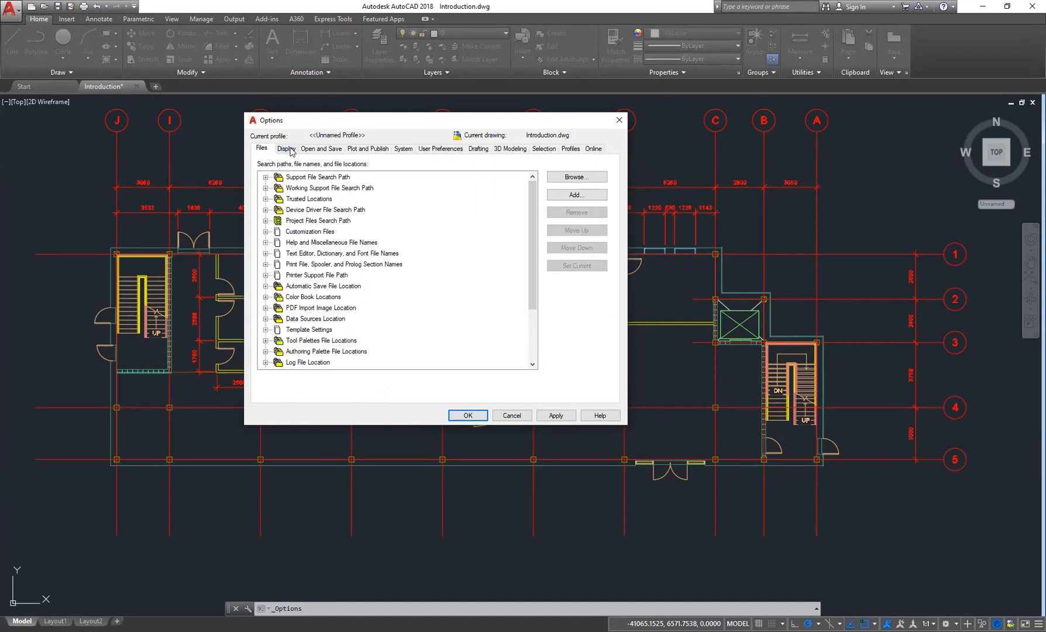
left_click(286, 149)
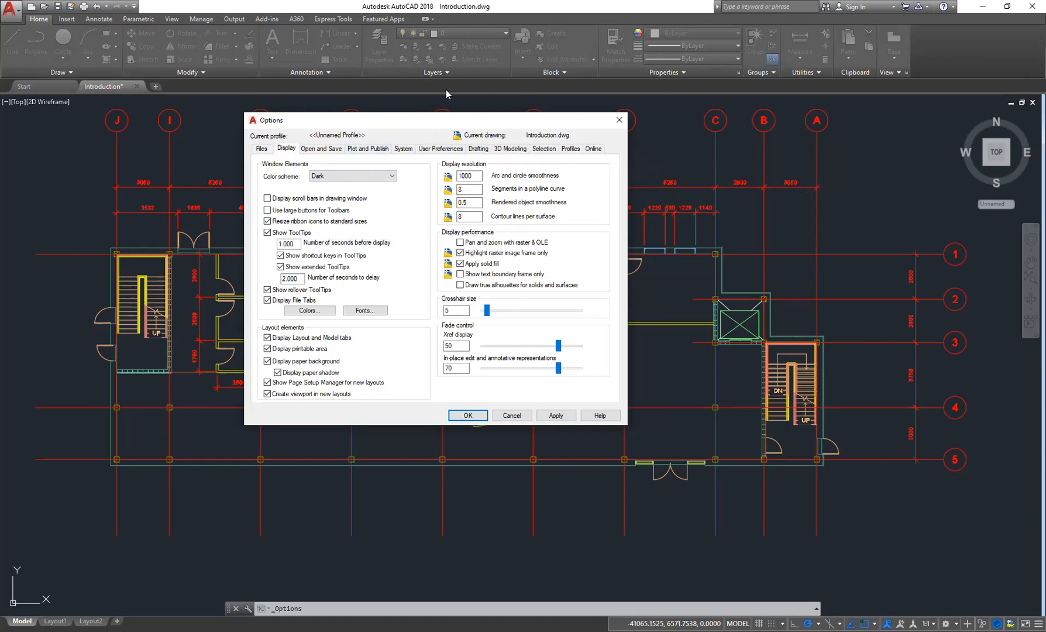
left_click_drag(446, 94, 504, 92)
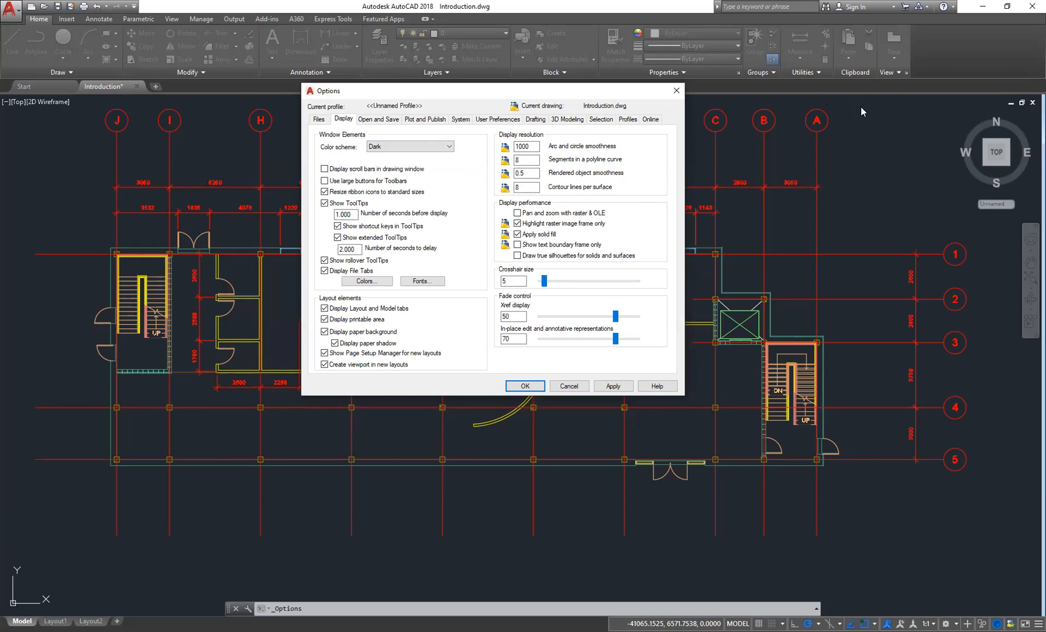
- Set the interface color scheme to Light and apply it
left_click(409, 146)
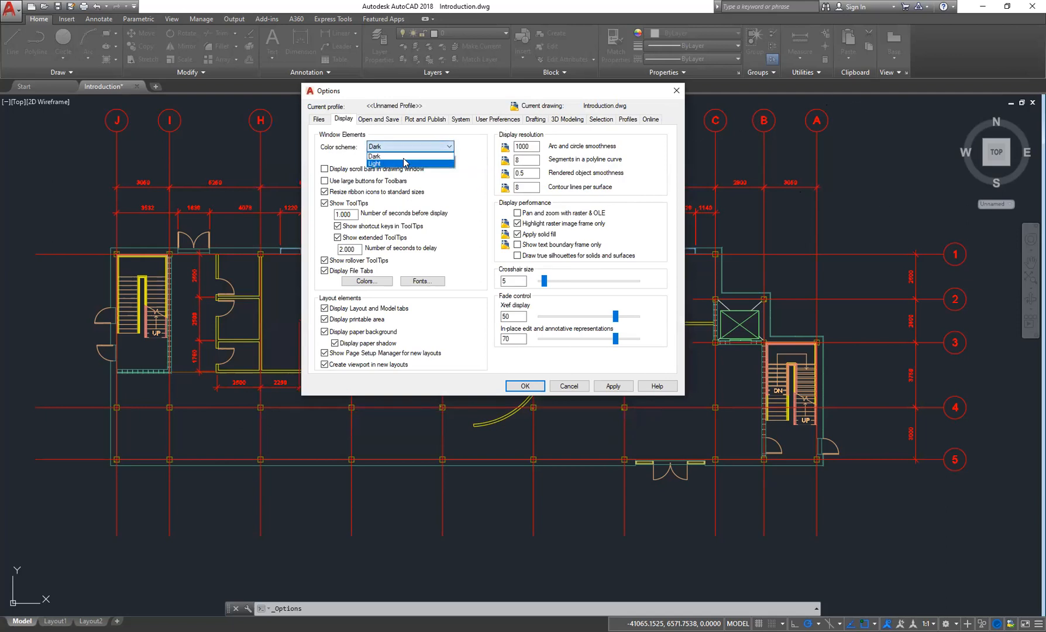
left_click(620, 387)
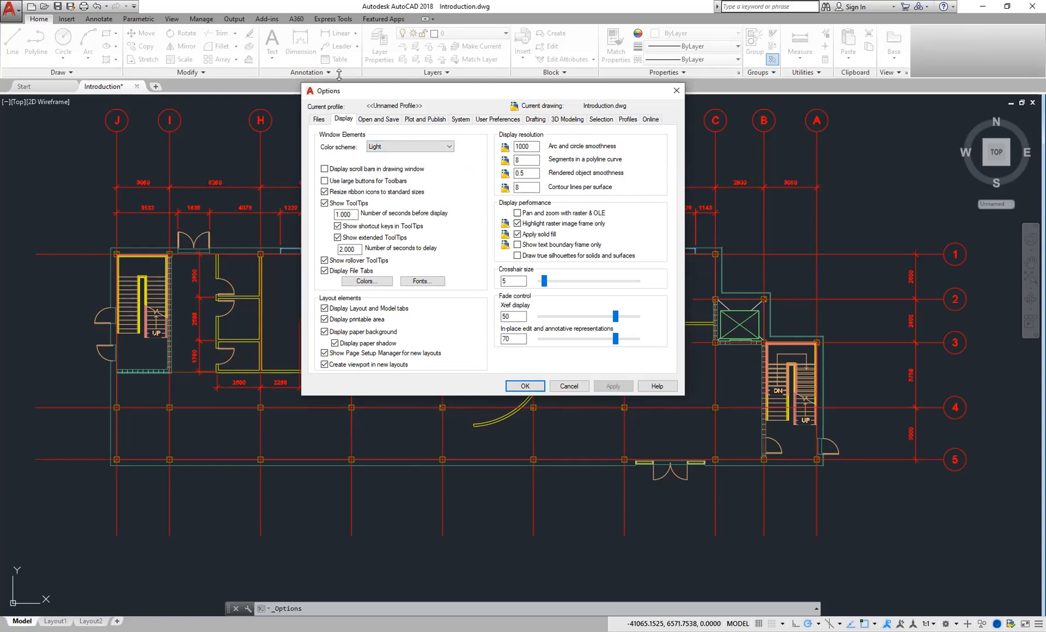
- Set the color scheme back to Dark, apply it, and close the Options dialog
left_click(450, 151)
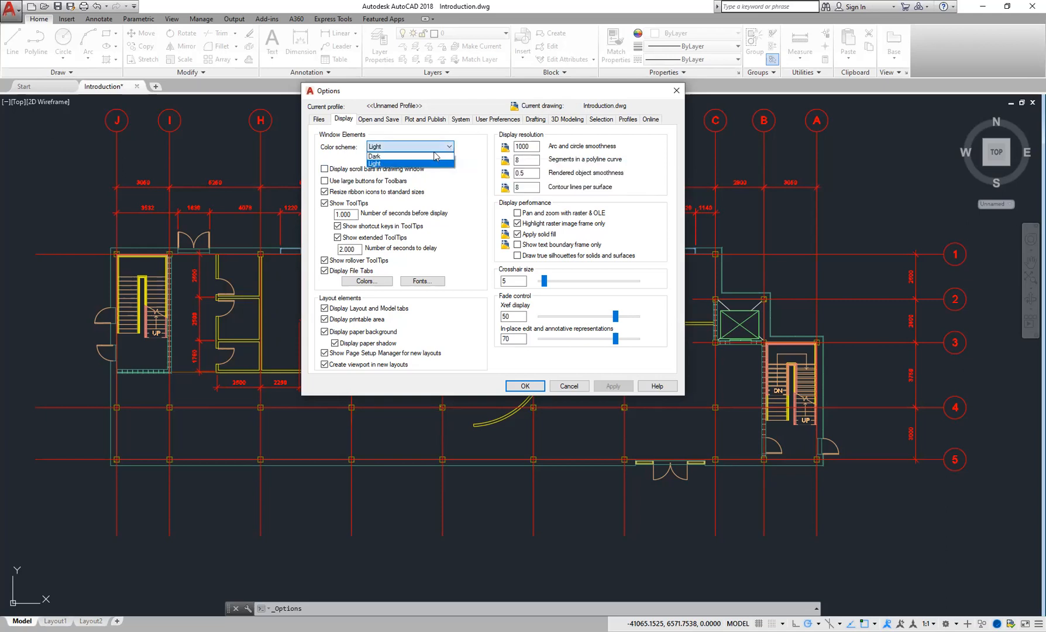
left_click(411, 159)
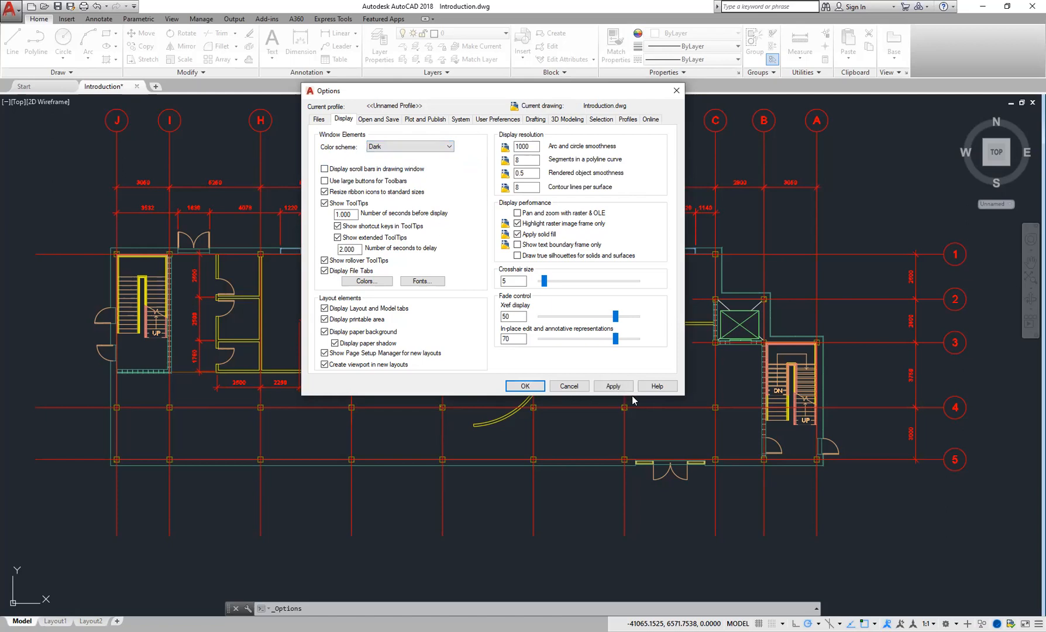
left_click(611, 385)
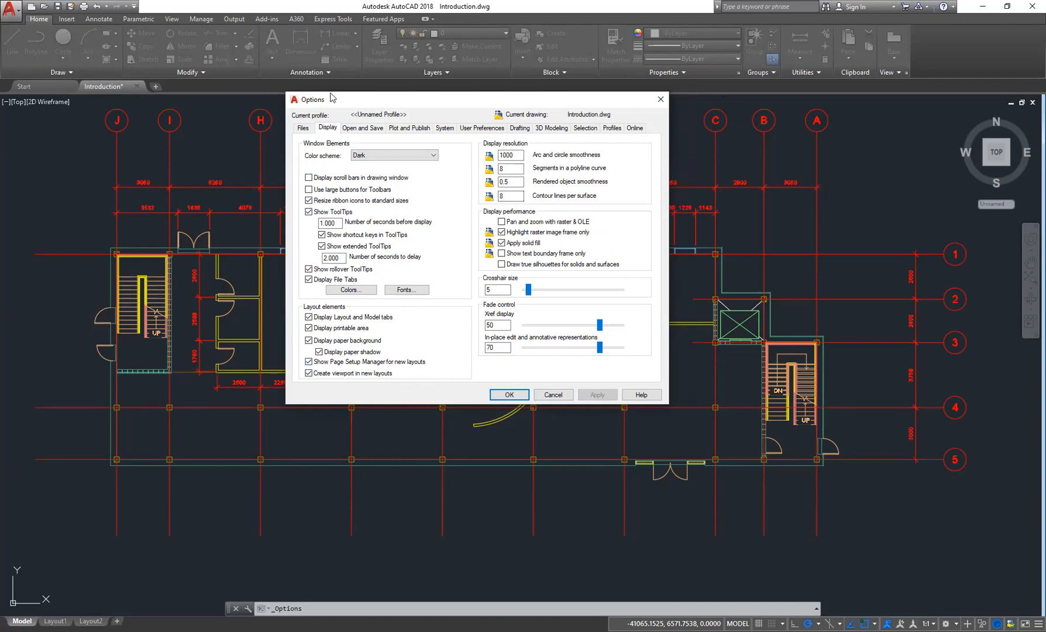
left_click(554, 395)
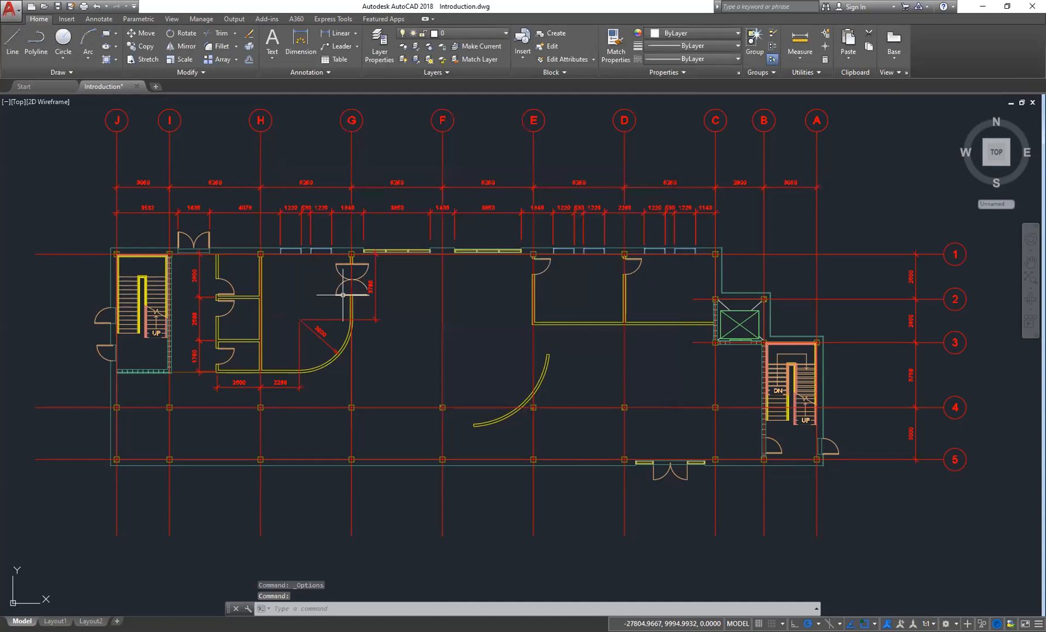
left_click(8, 13)
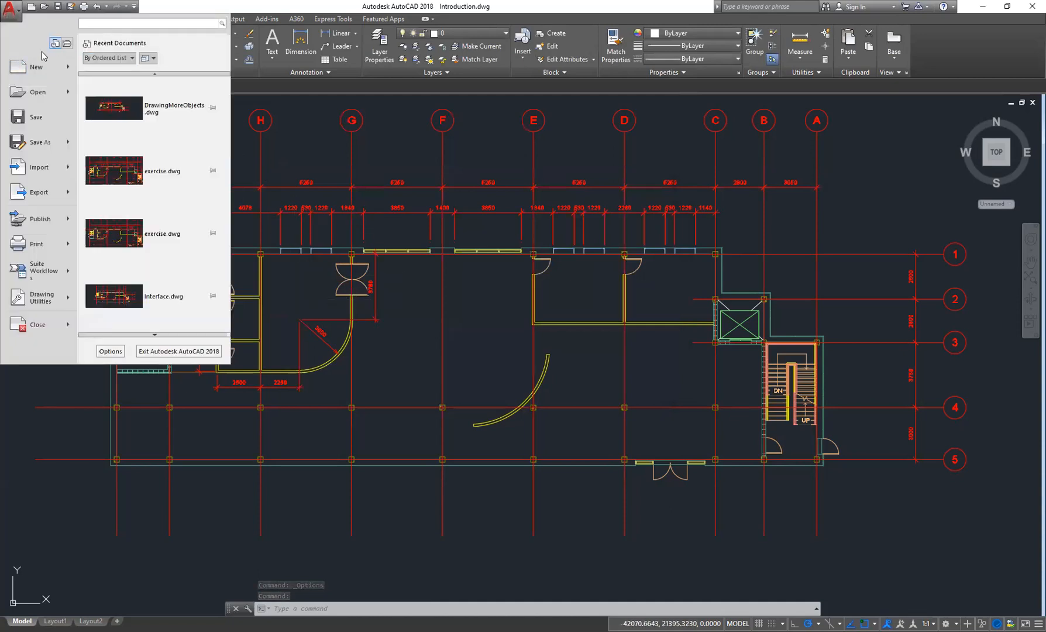
mouse_move(37, 67)
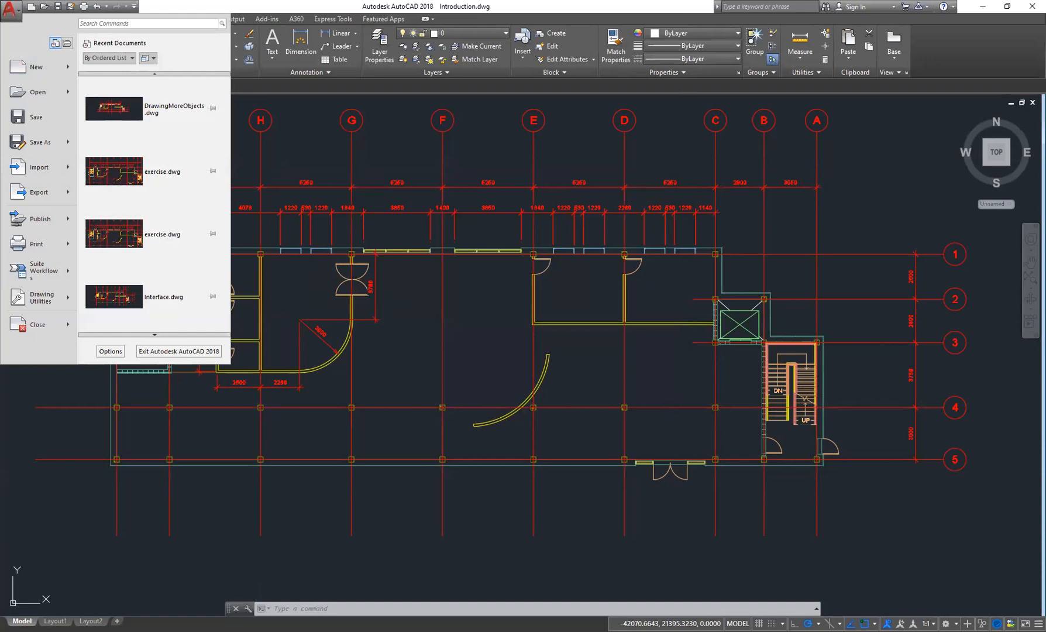
key("Escape")
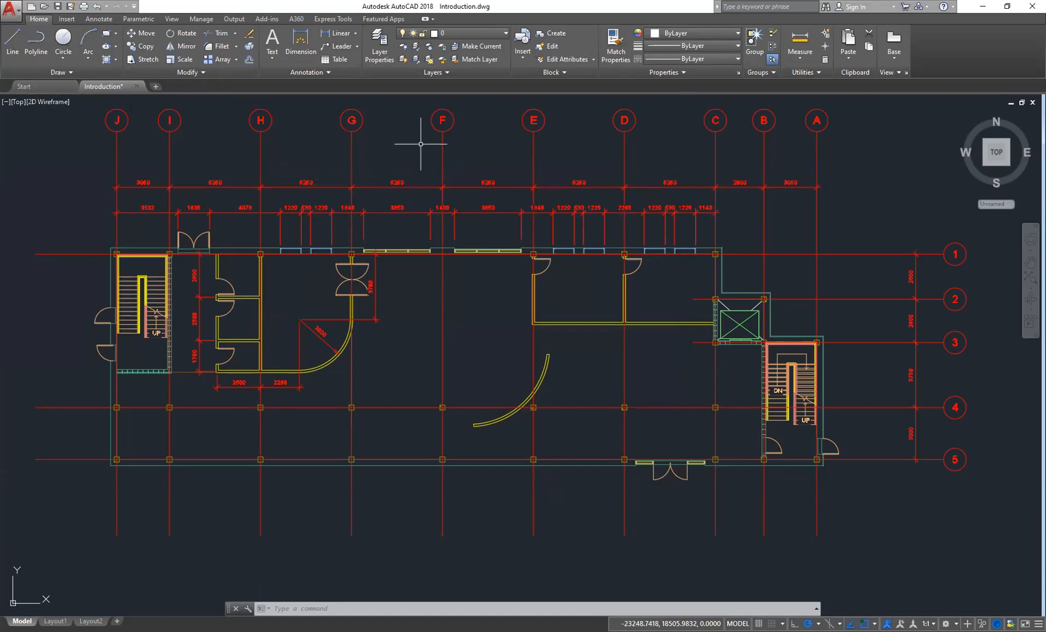
- Browse through each ribbon tab in turn and return to the Home tab
middle_click_drag(406, 138, 411, 140)
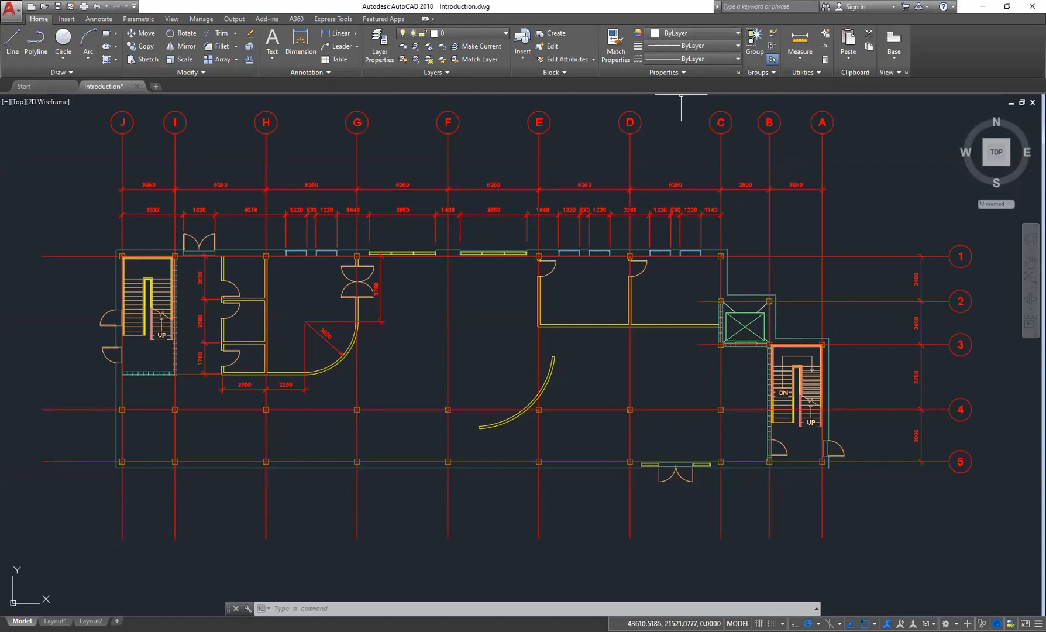
left_click(68, 19)
left_click(98, 19)
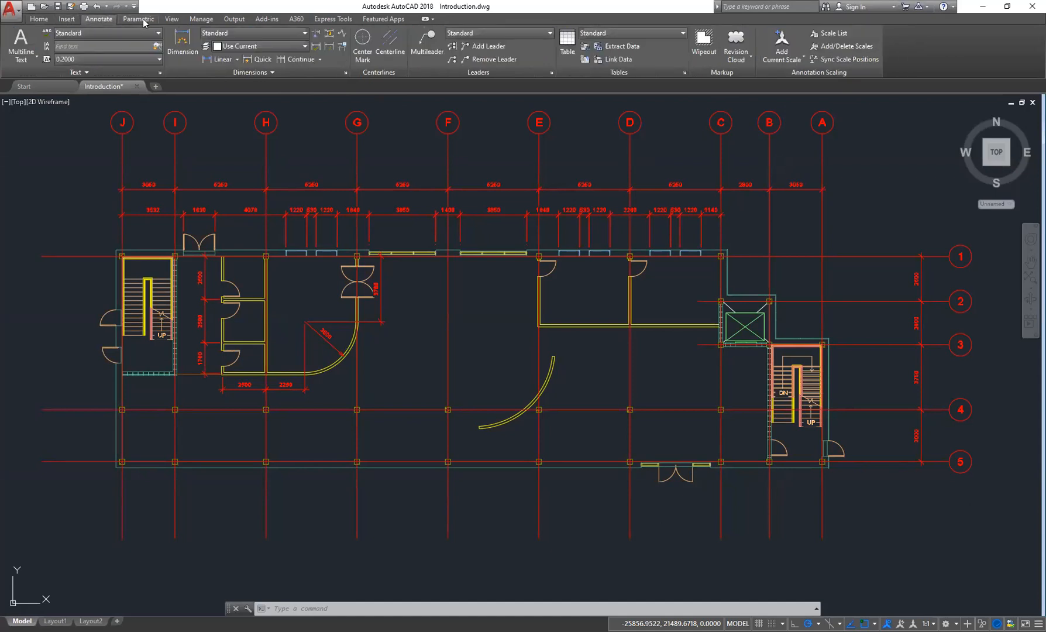
left_click(139, 20)
left_click(172, 19)
left_click(201, 19)
left_click(234, 19)
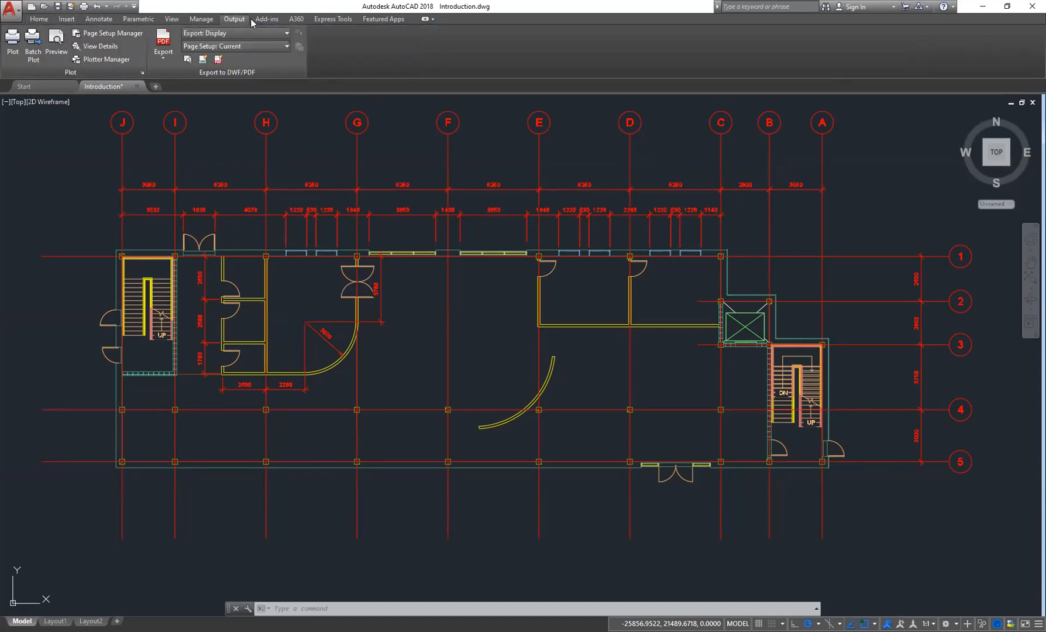
left_click(267, 19)
left_click(296, 20)
left_click(381, 21)
left_click(38, 19)
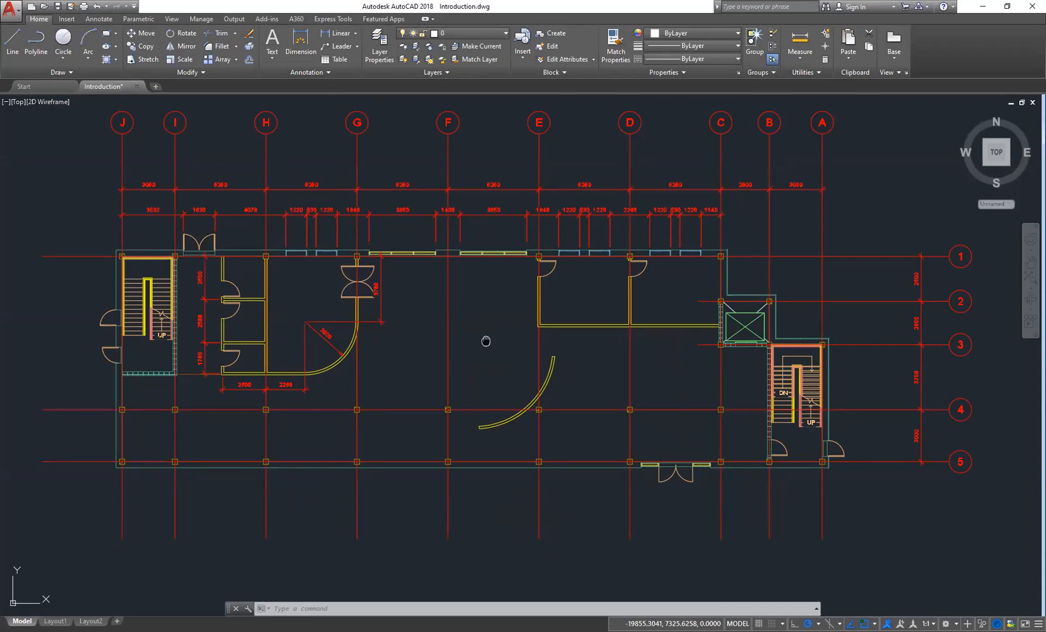
middle_click_drag(484, 340, 502, 342)
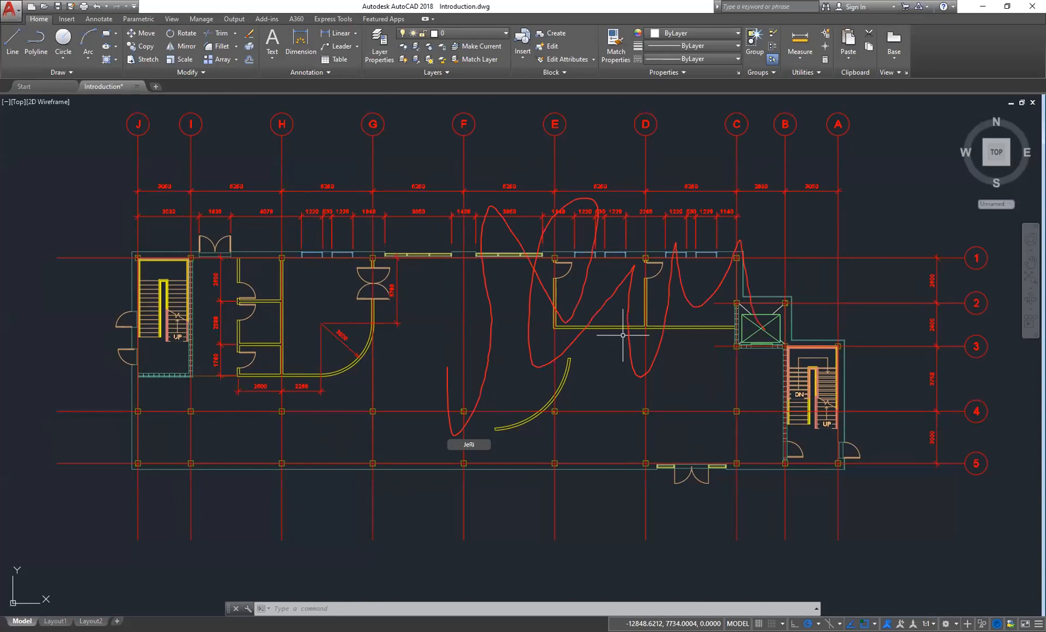
key("Escape")
key("Escape")
key("Escape")
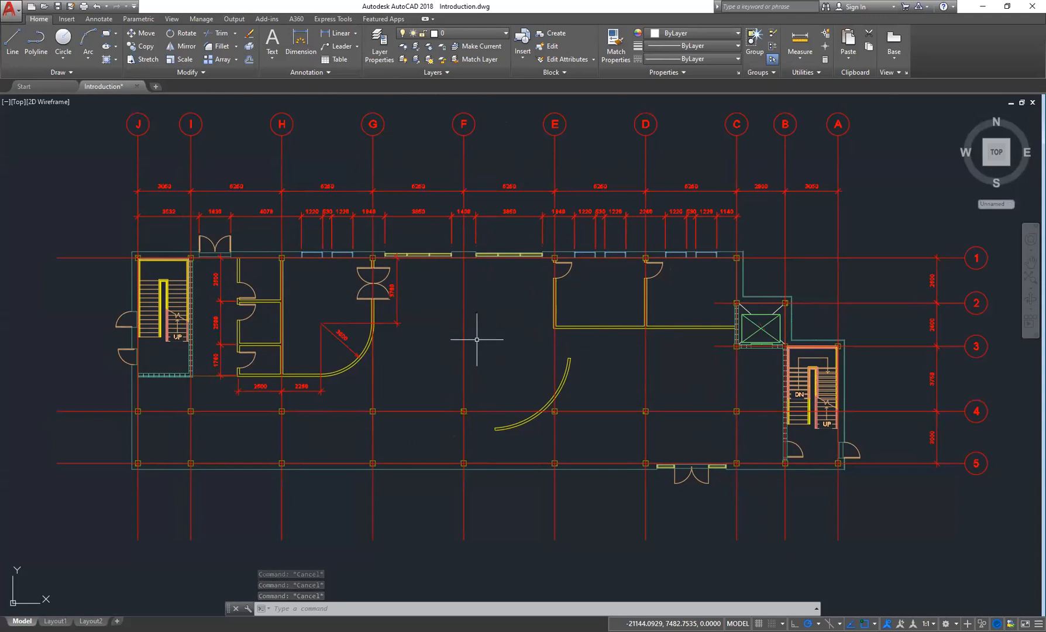
- Expand the Draw panel to reveal its additional tools, then collapse it
mouse_move(108, 89)
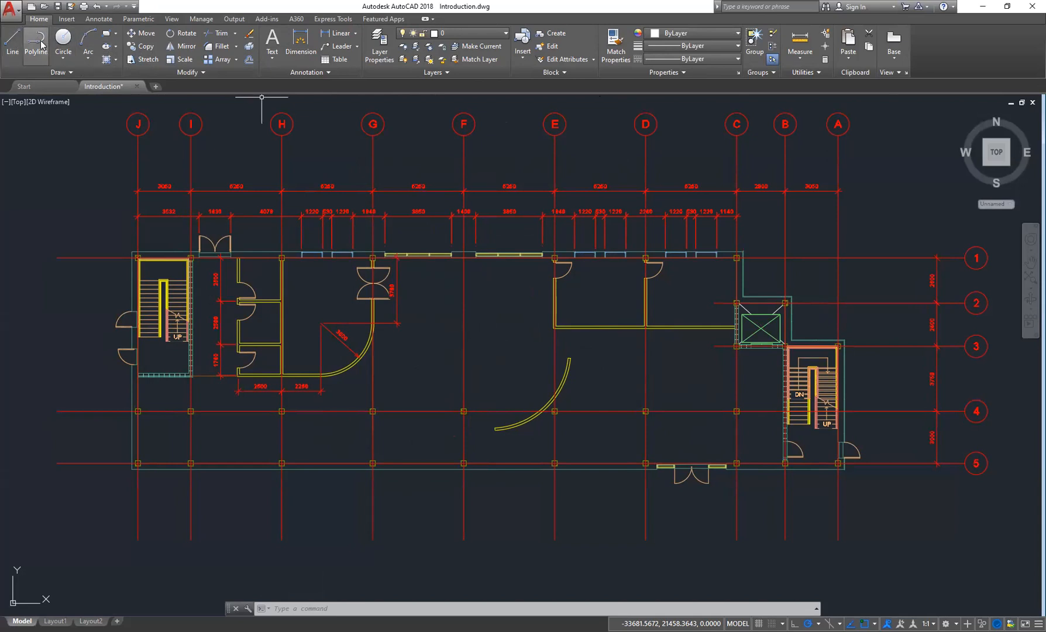
left_click(72, 73)
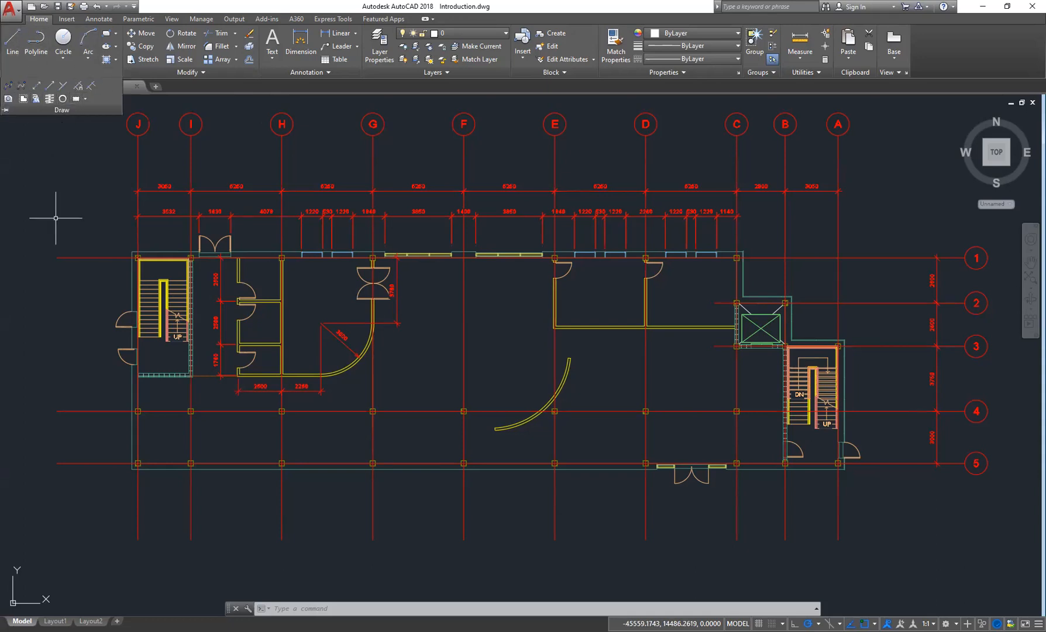
left_click(72, 207)
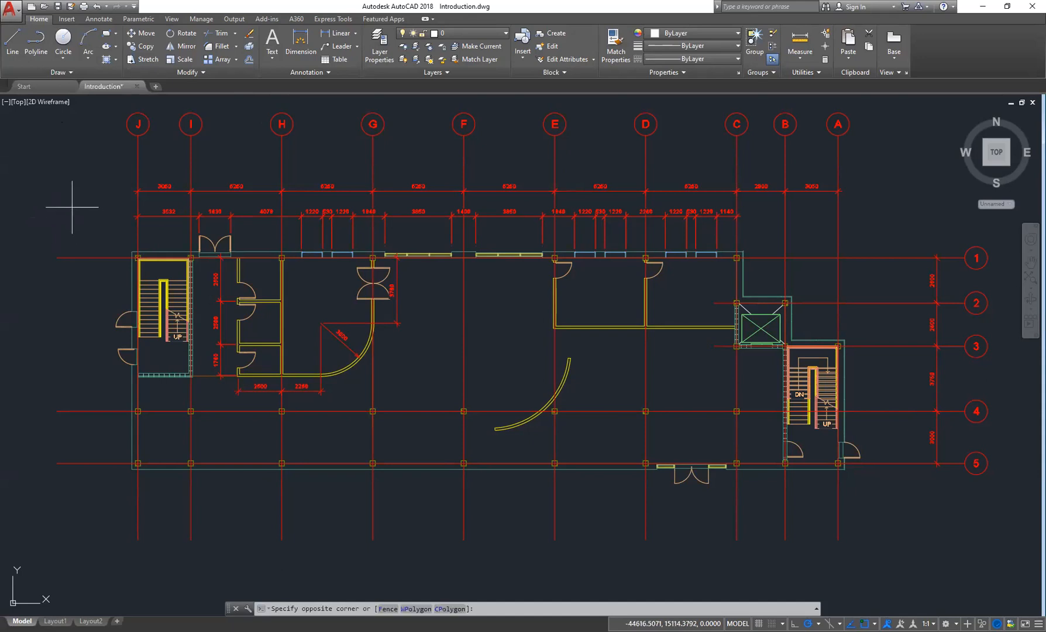
- Expand the Draw panel once more and toggle its pin
left_click(72, 207)
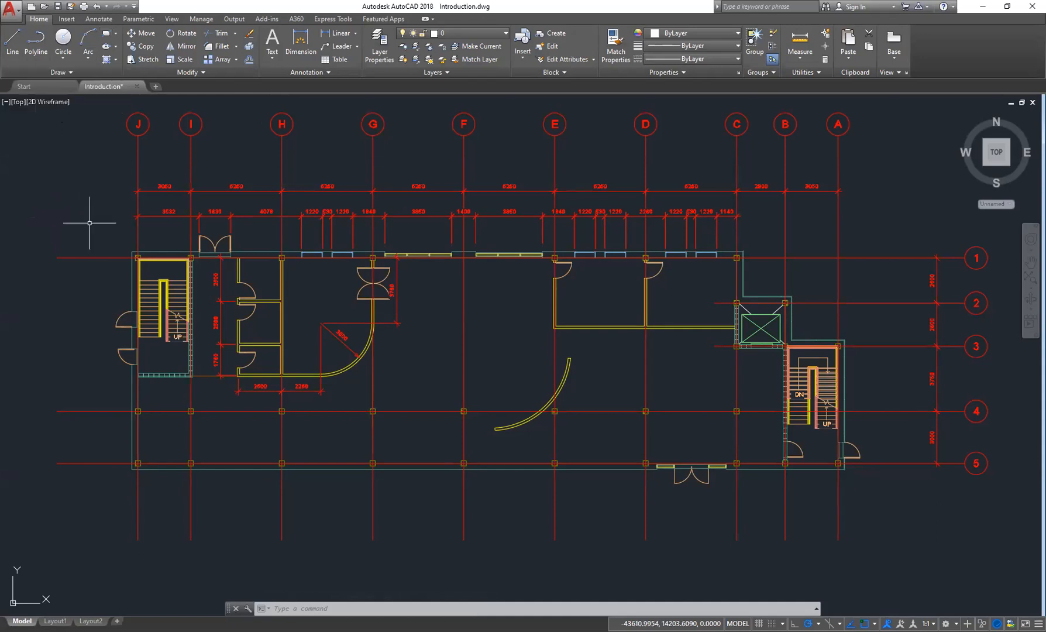
left_click(74, 74)
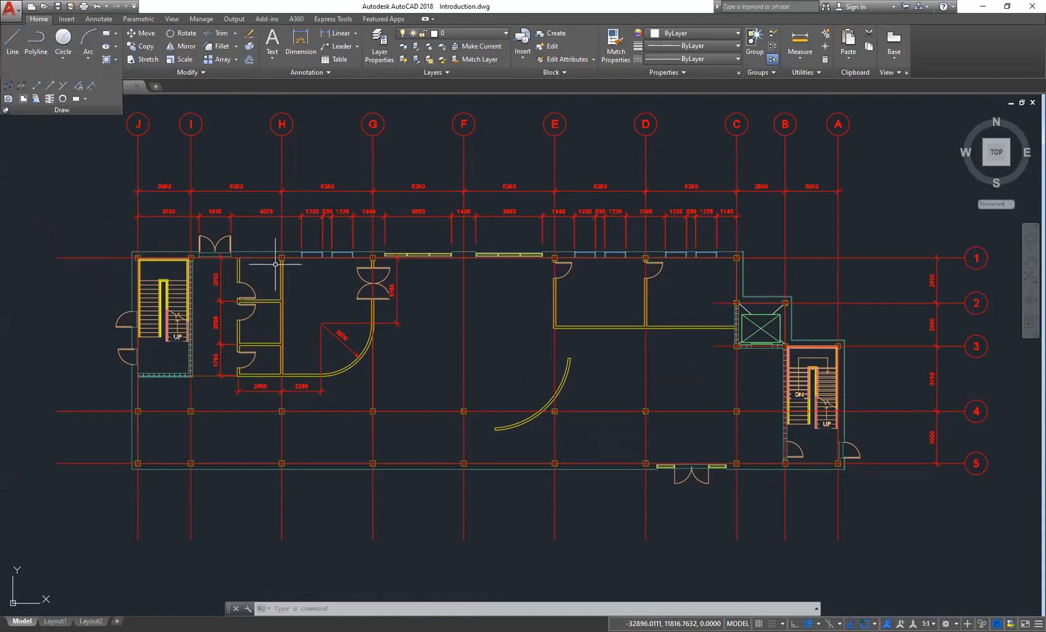
left_click(5, 109)
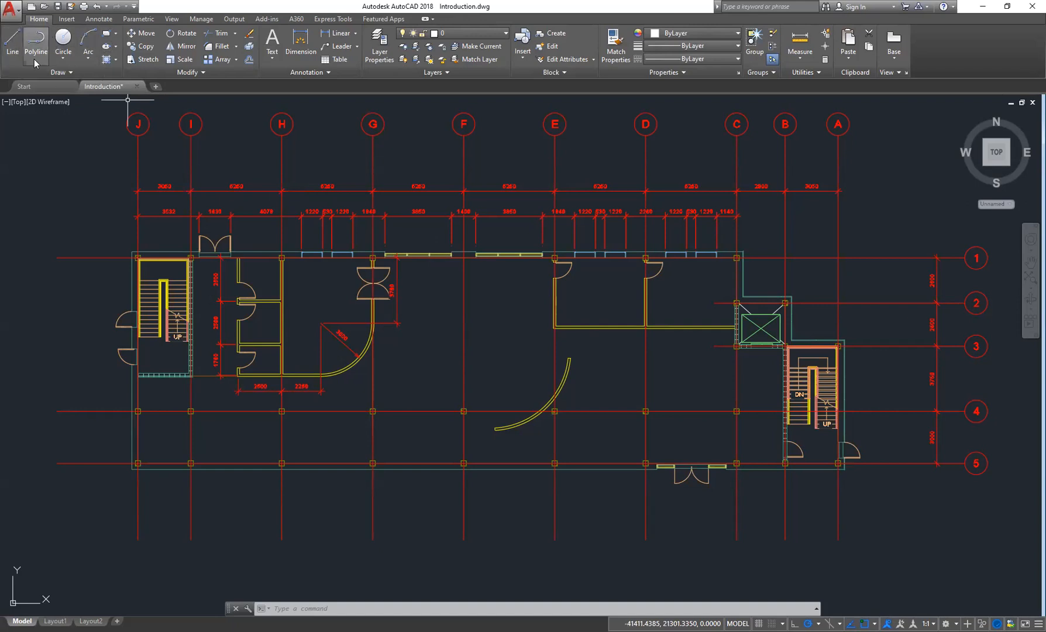
- Switch back and forth between the Insert and Home ribbon tabs
left_click(67, 19)
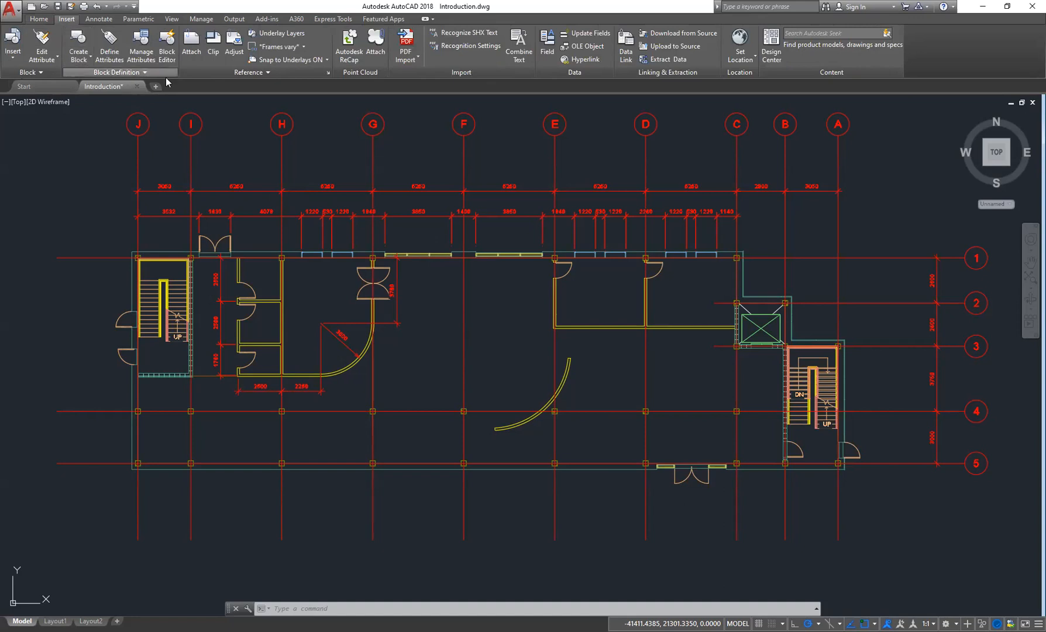
left_click(39, 19)
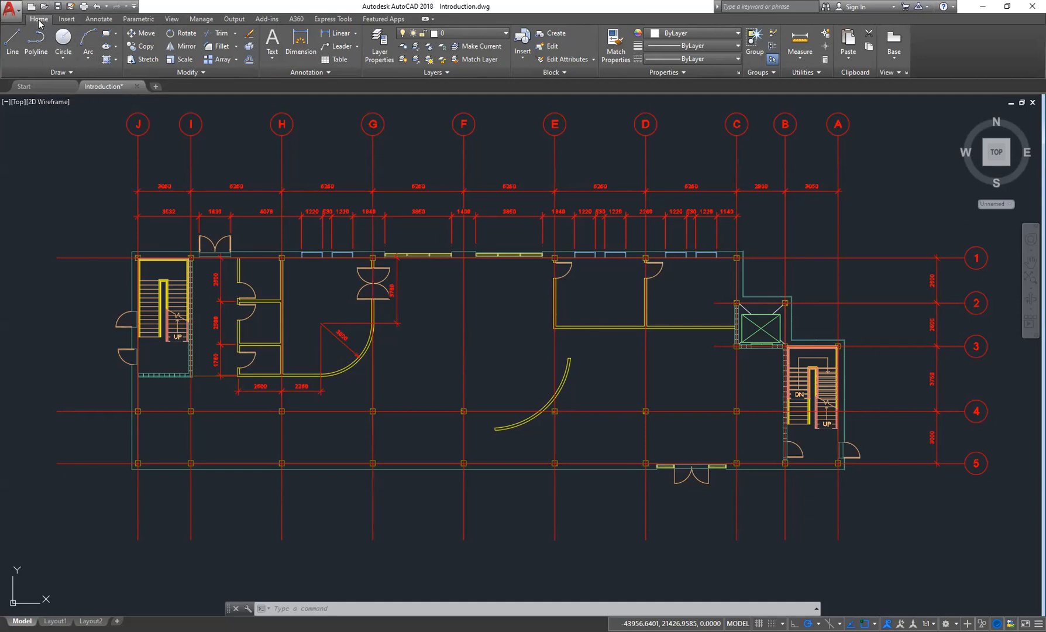
left_click(74, 22)
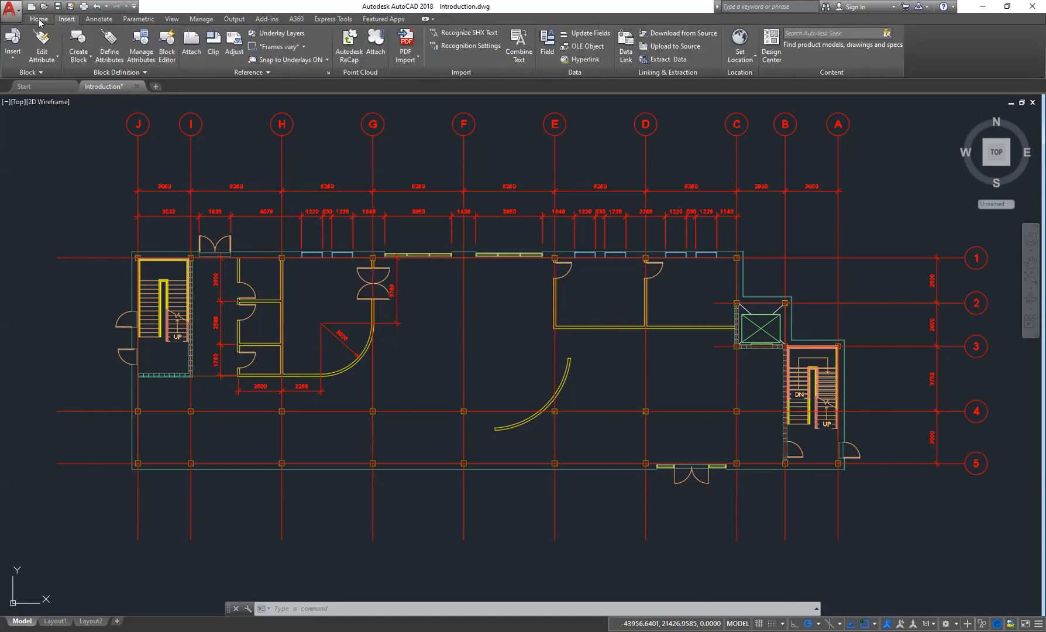
left_click(40, 22)
left_click(66, 19)
left_click(44, 22)
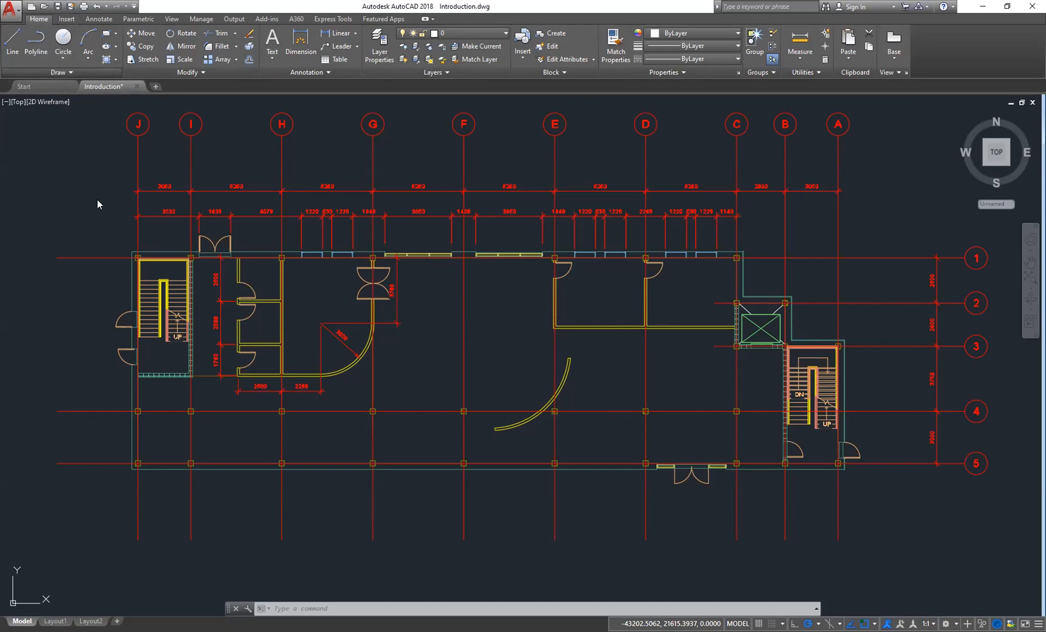
- Float the Draw panel over the drawing area and switch through the Insert, Home and Annotate tabs with it floating
left_click_drag(98, 199, 95, 200)
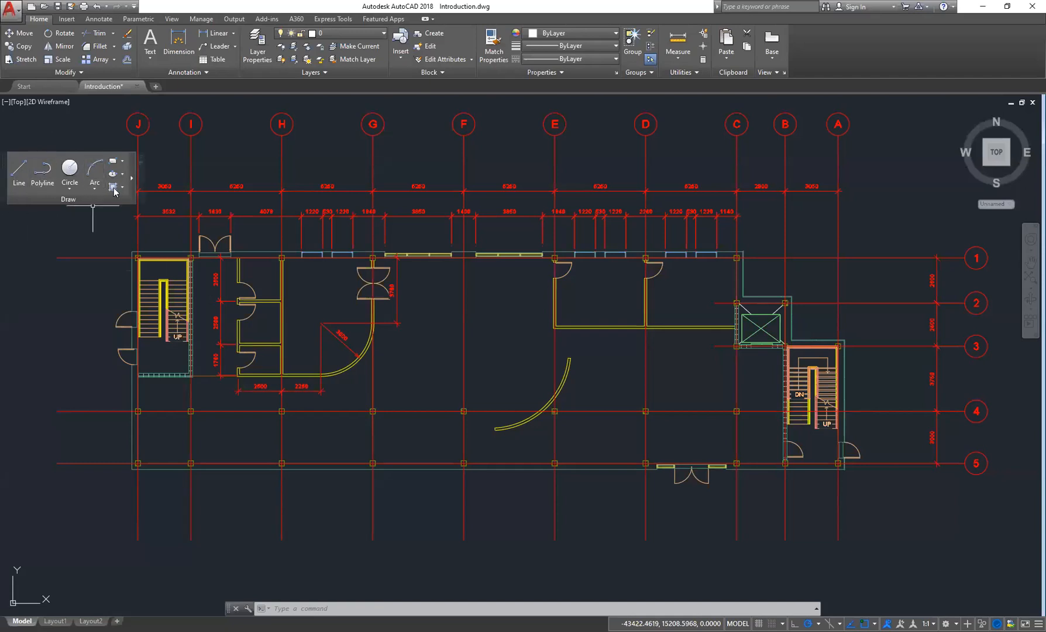
left_click(68, 20)
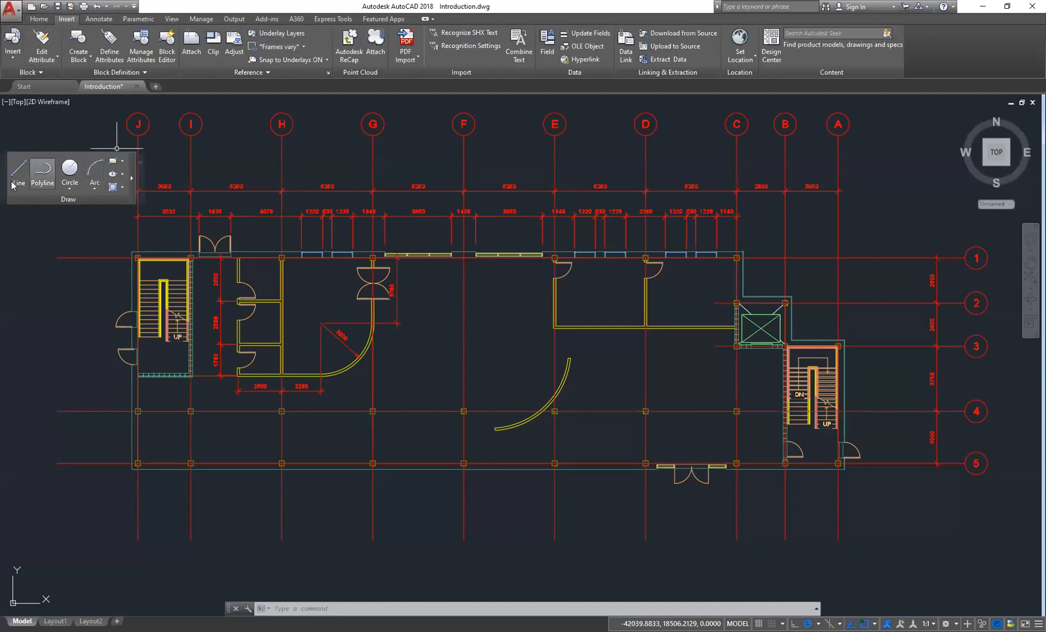
left_click(40, 19)
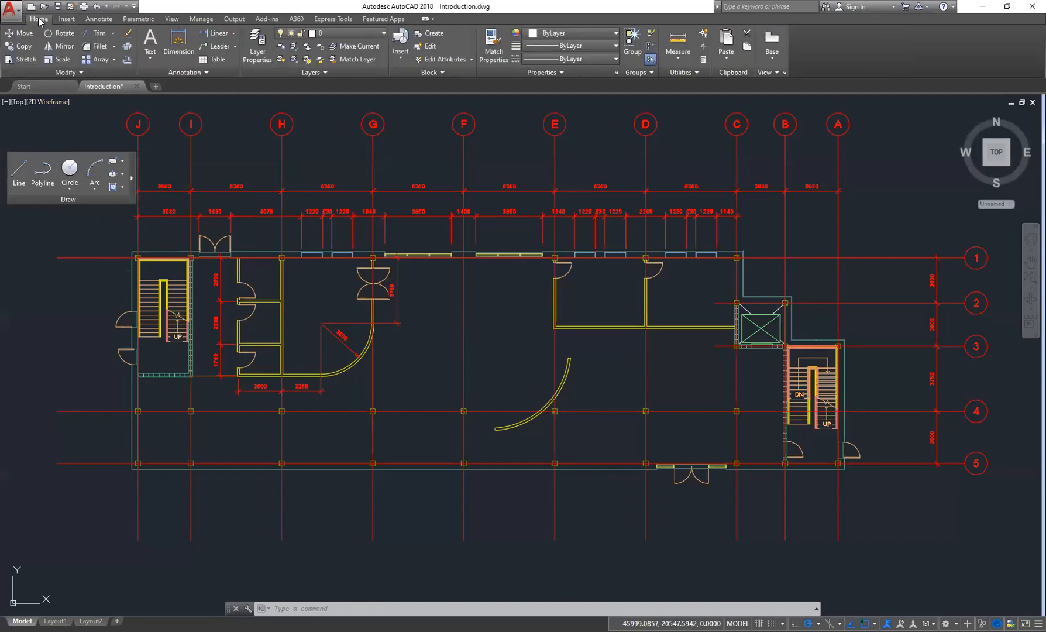
left_click(65, 19)
left_click(98, 19)
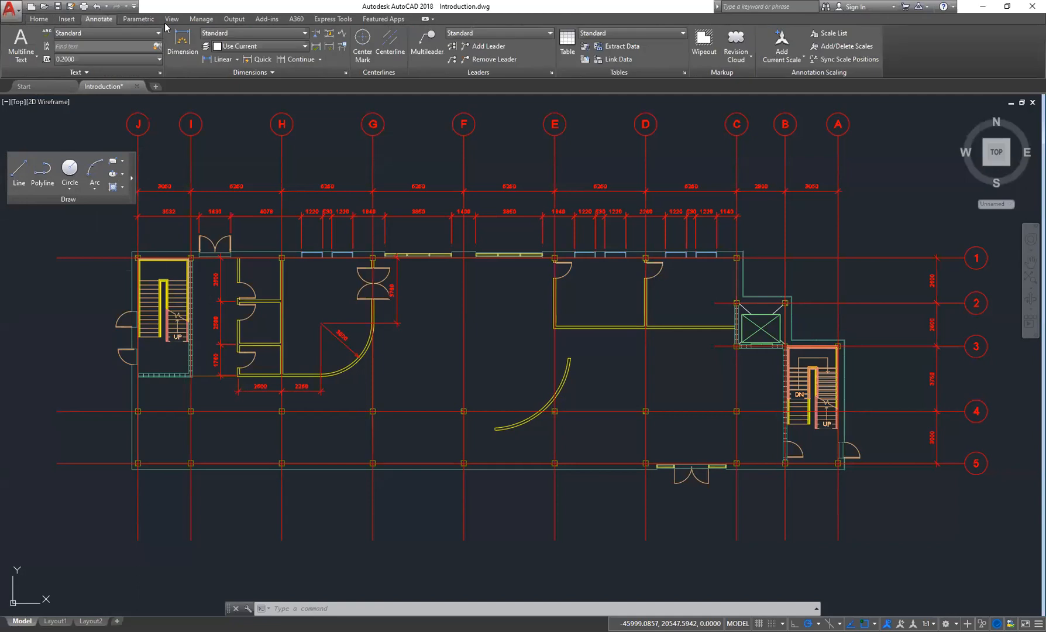
left_click(39, 19)
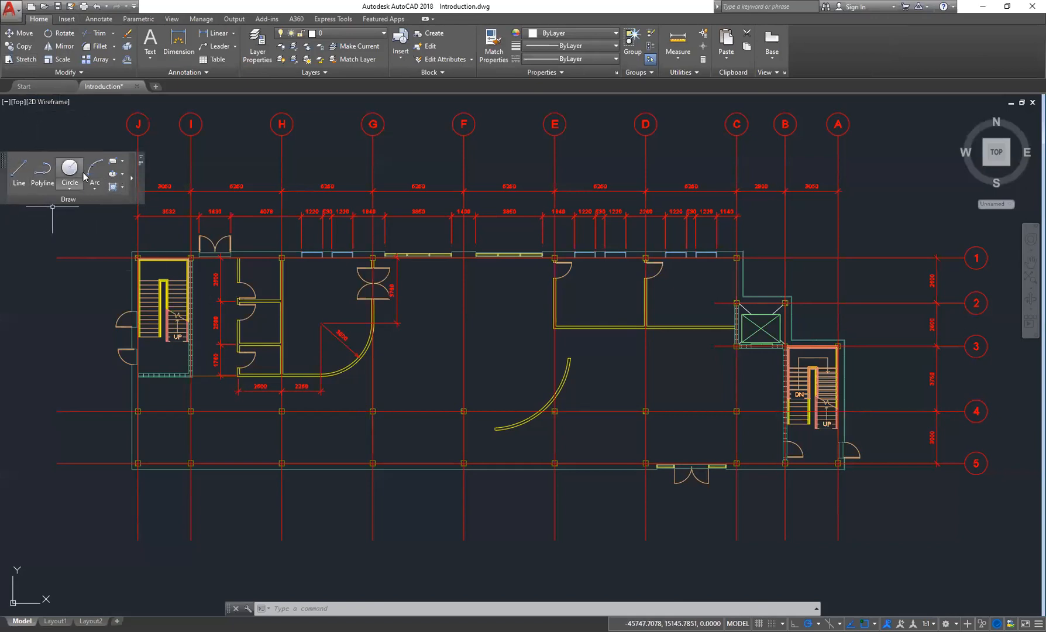
left_click(66, 19)
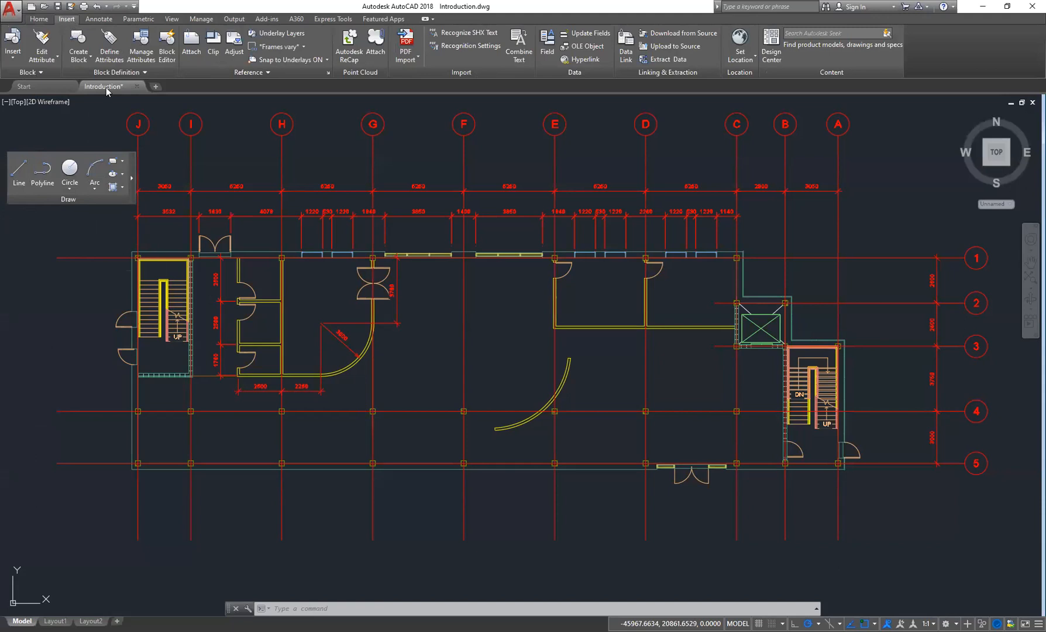
- Return the floating Draw panel to the ribbon and view it on the Home tab
mouse_move(139, 163)
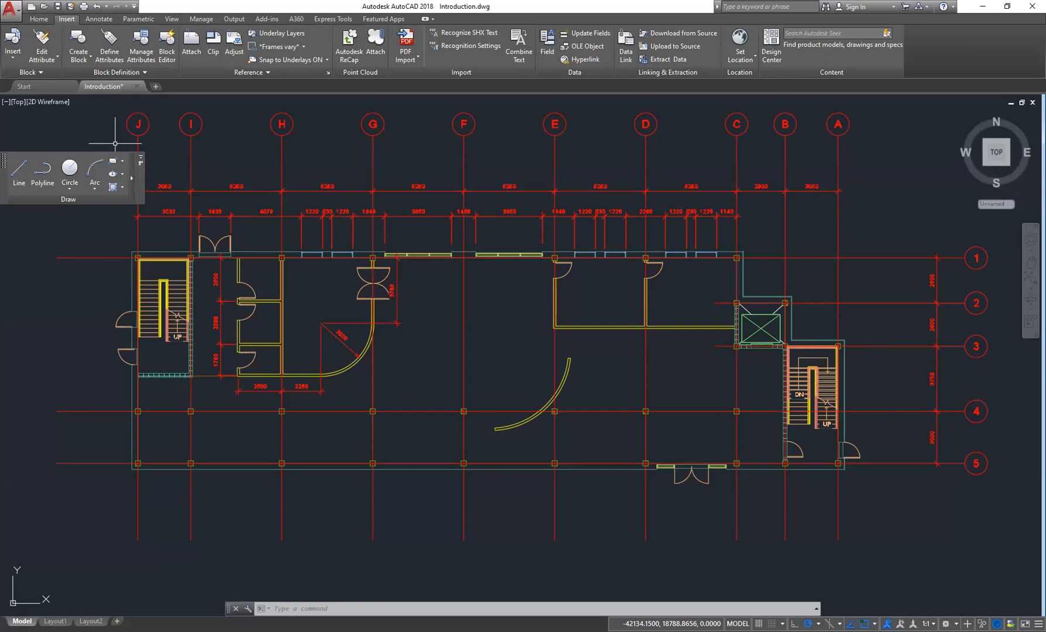
left_click(140, 156)
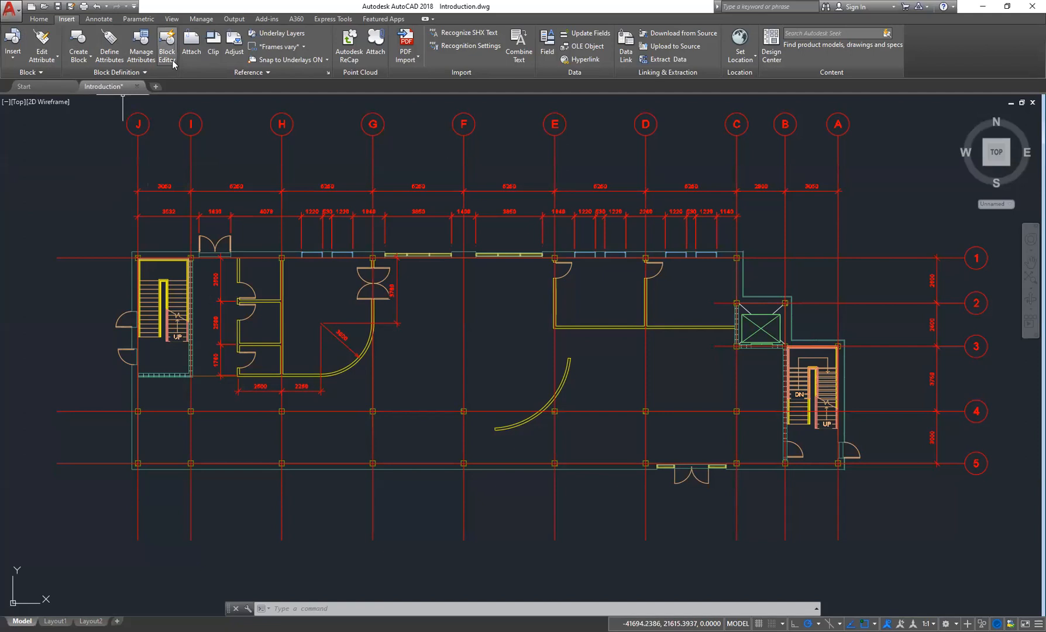
left_click(38, 21)
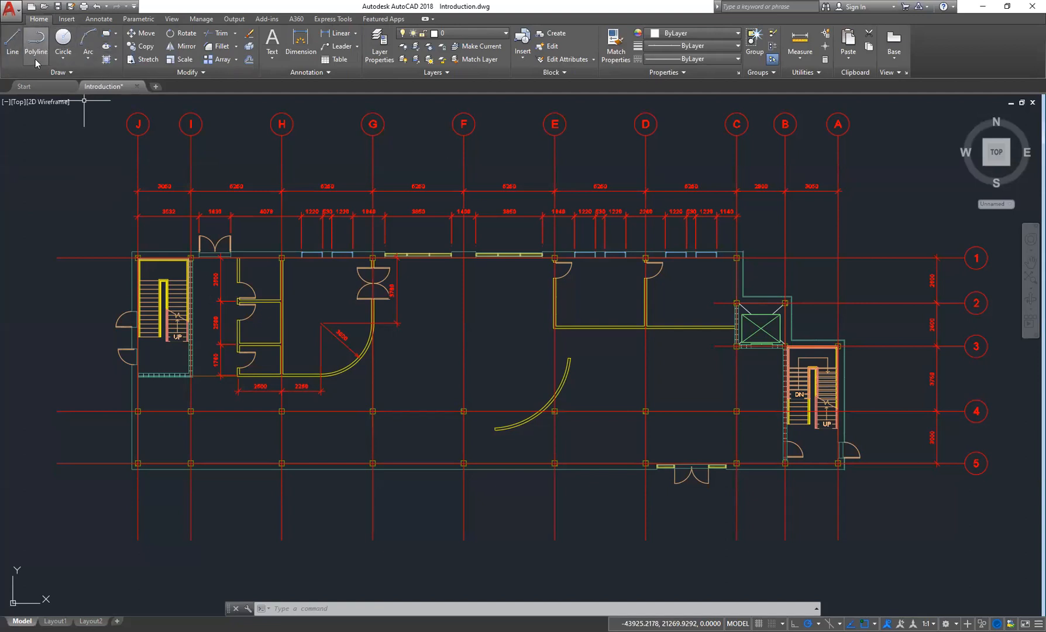
left_click(70, 73)
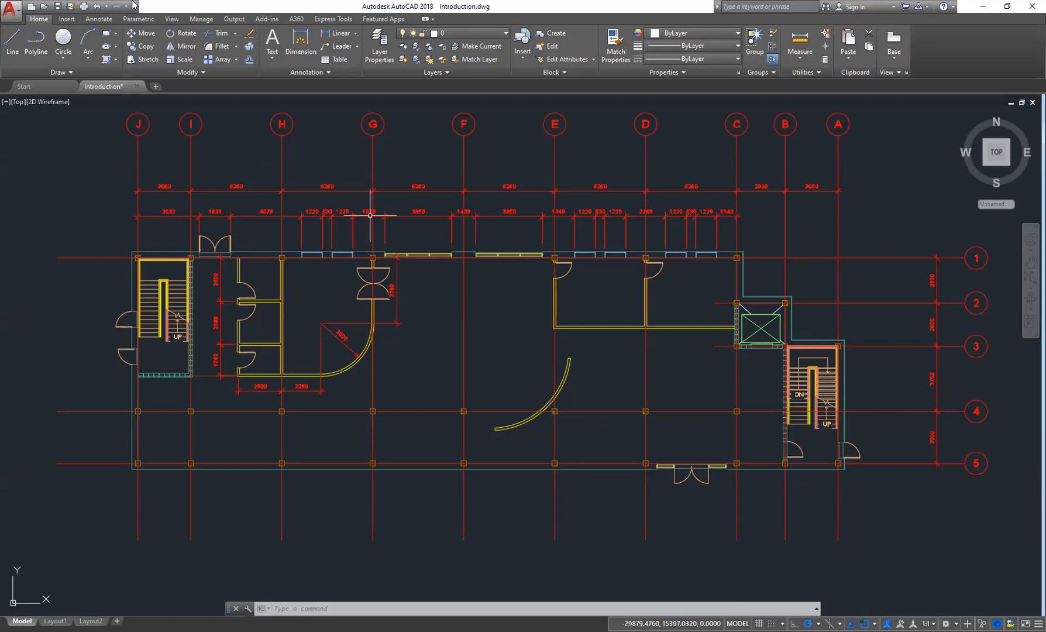
- Open the Create Block options on the Insert tab and dismiss them
left_click(67, 19)
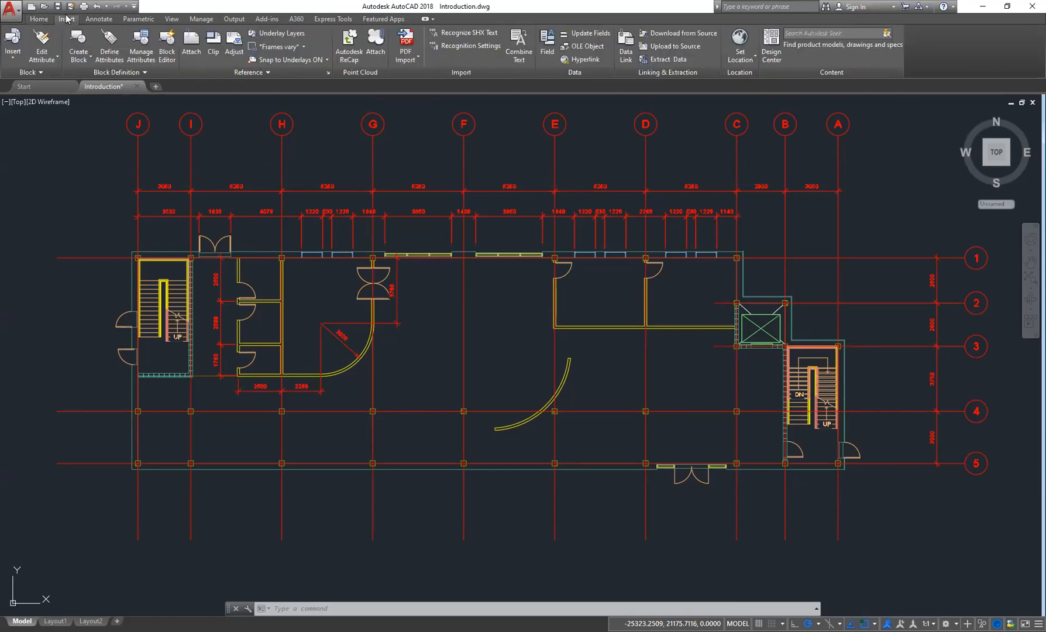
left_click(91, 58)
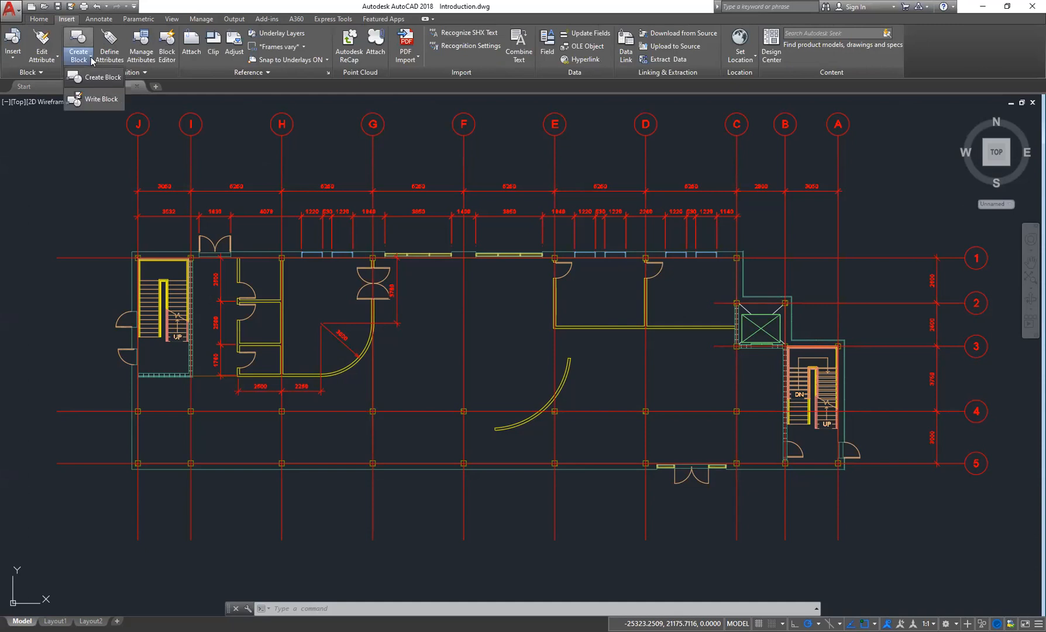
left_click(439, 359)
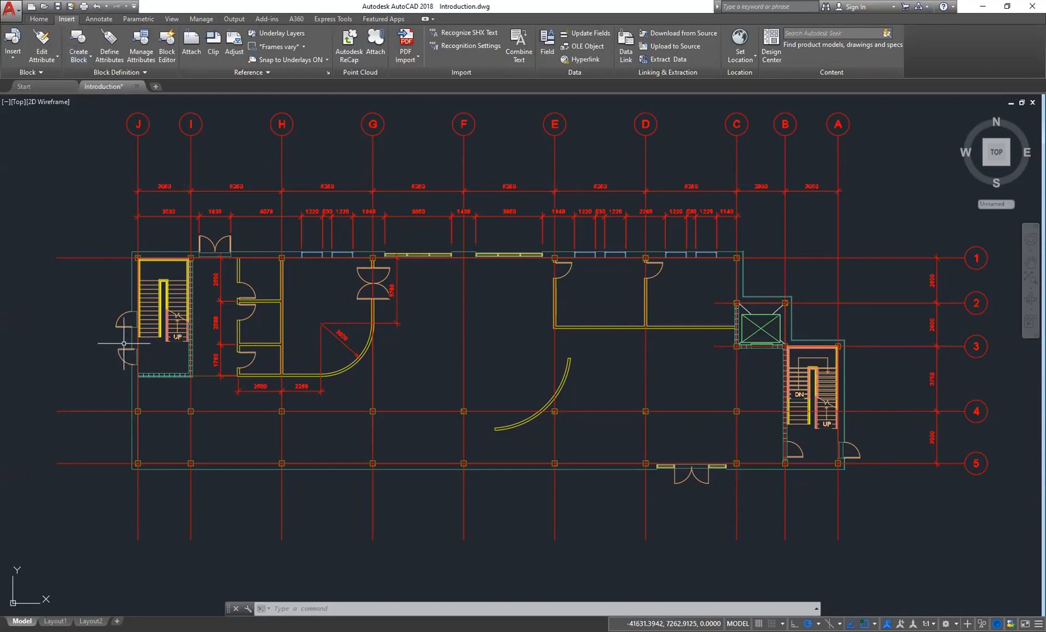
- Zoom in to inspect the stairwell and door near grid J, briefly selecting the door and cancelling
scroll(124, 343, "up", 10)
scroll(205, 285, "down", 3)
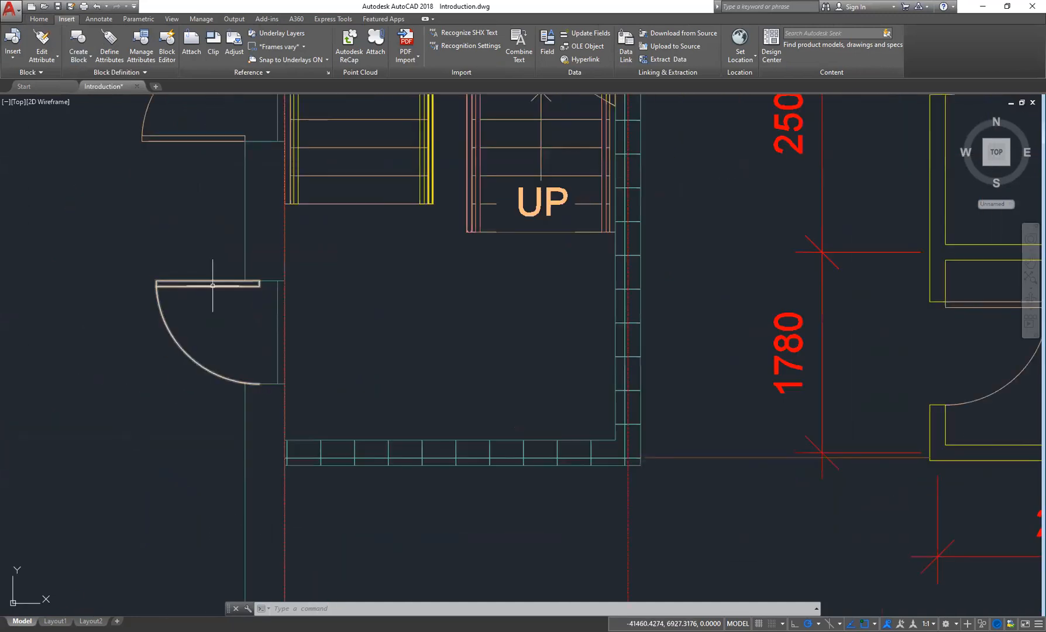
scroll(207, 287, "up", 6)
scroll(250, 311, "down", 2)
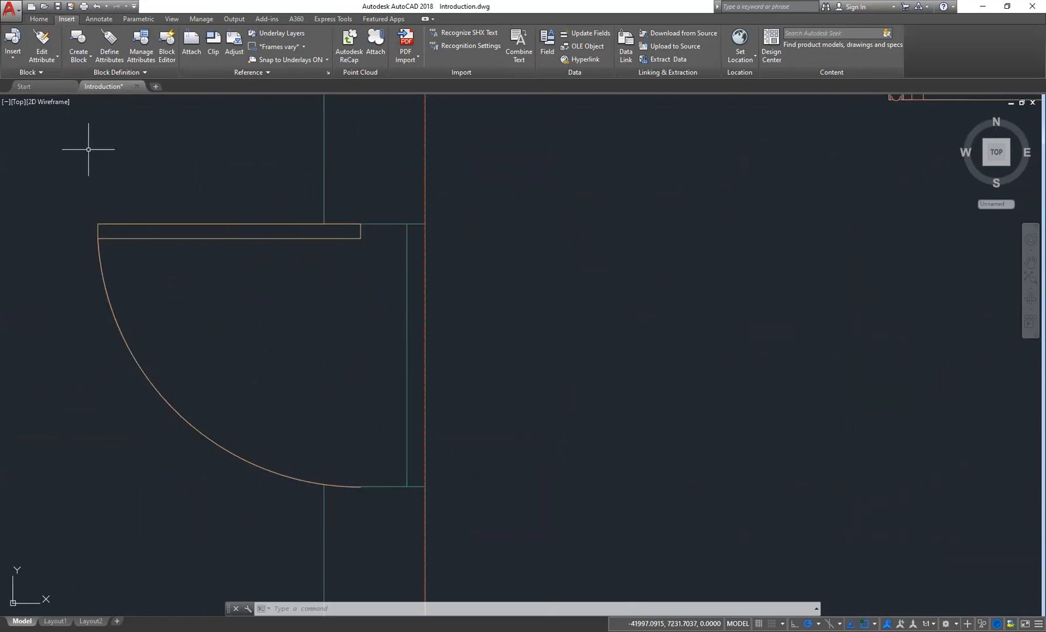
left_click(159, 239)
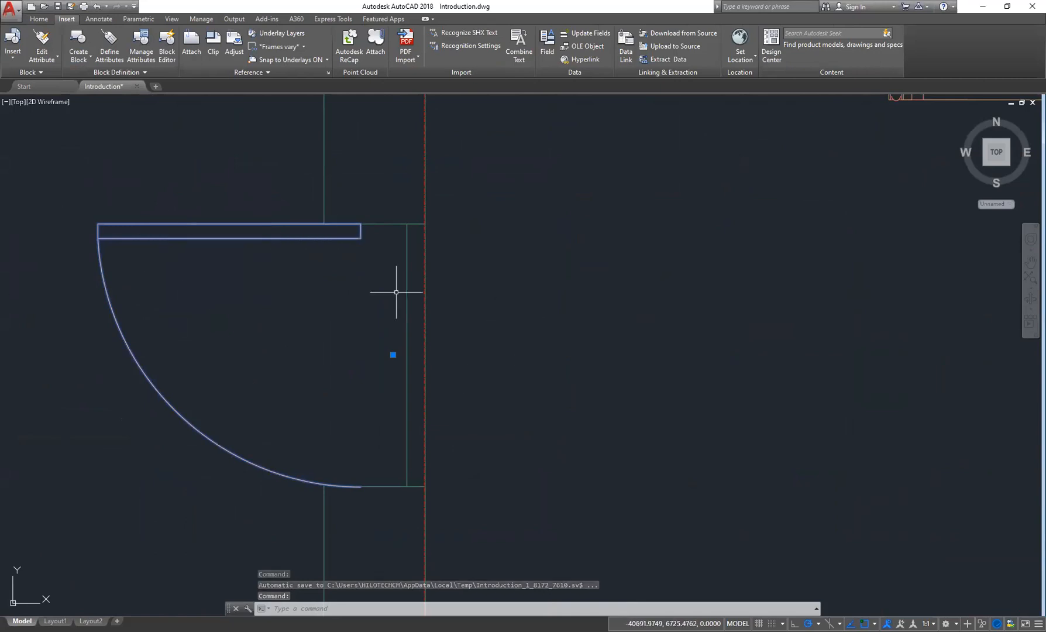
key("Escape")
key("Escape")
scroll(308, 341, "down", 8)
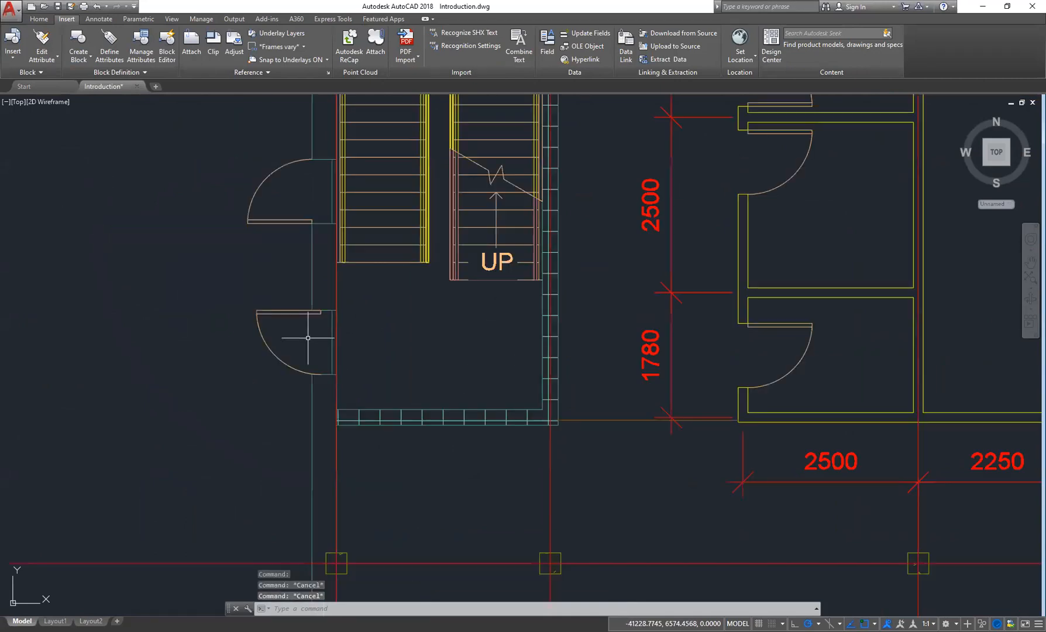
scroll(321, 323, "up", 2)
middle_click_drag(353, 357, 332, 364)
left_click(91, 58)
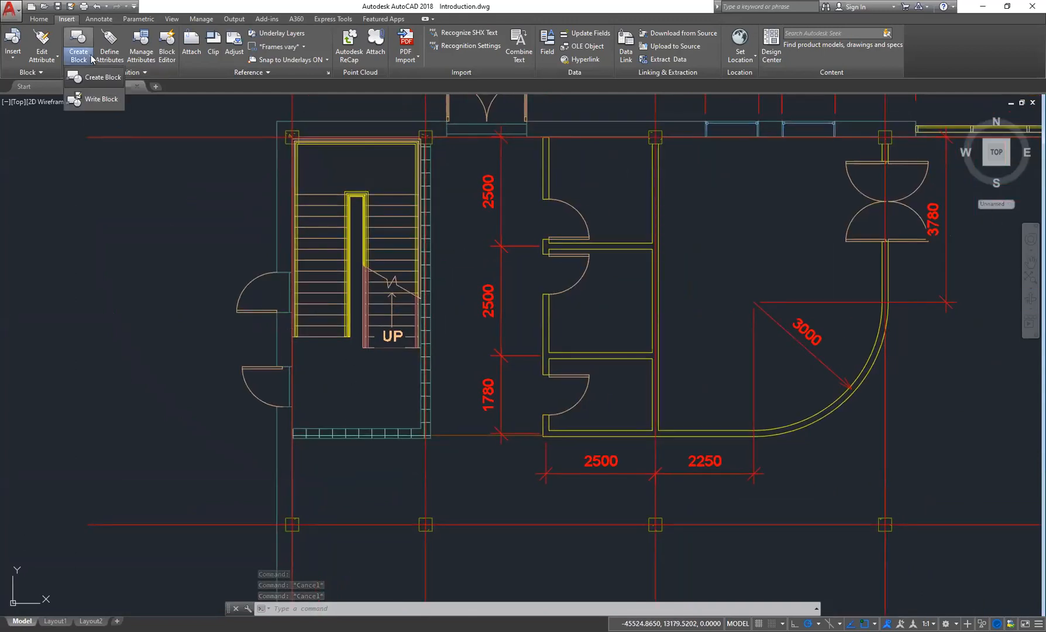
left_click(91, 60)
left_click(91, 60)
left_click(103, 77)
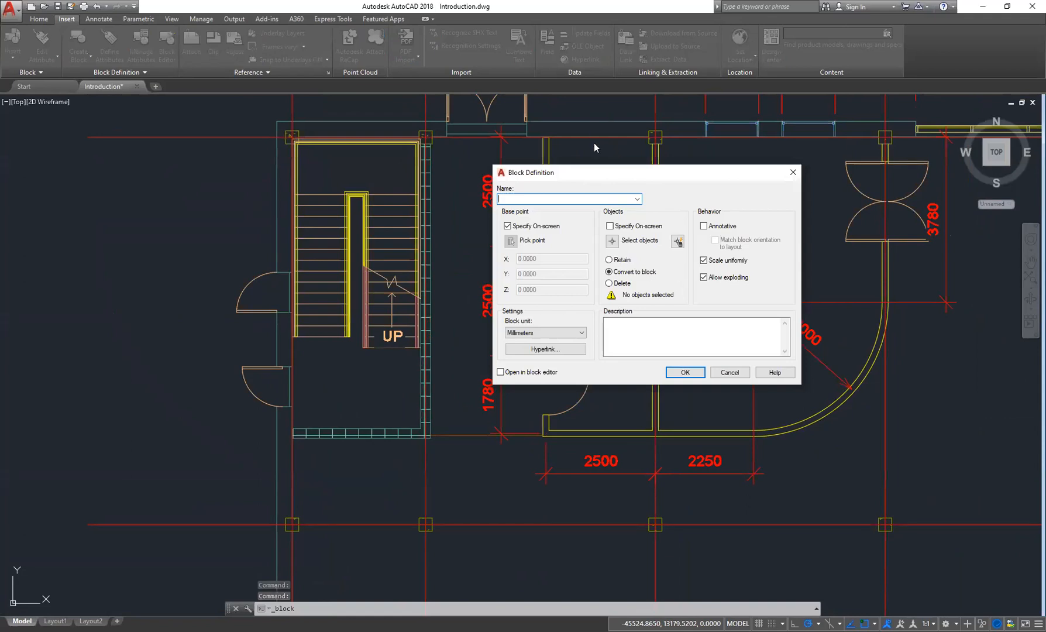
left_click_drag(613, 174, 441, 136)
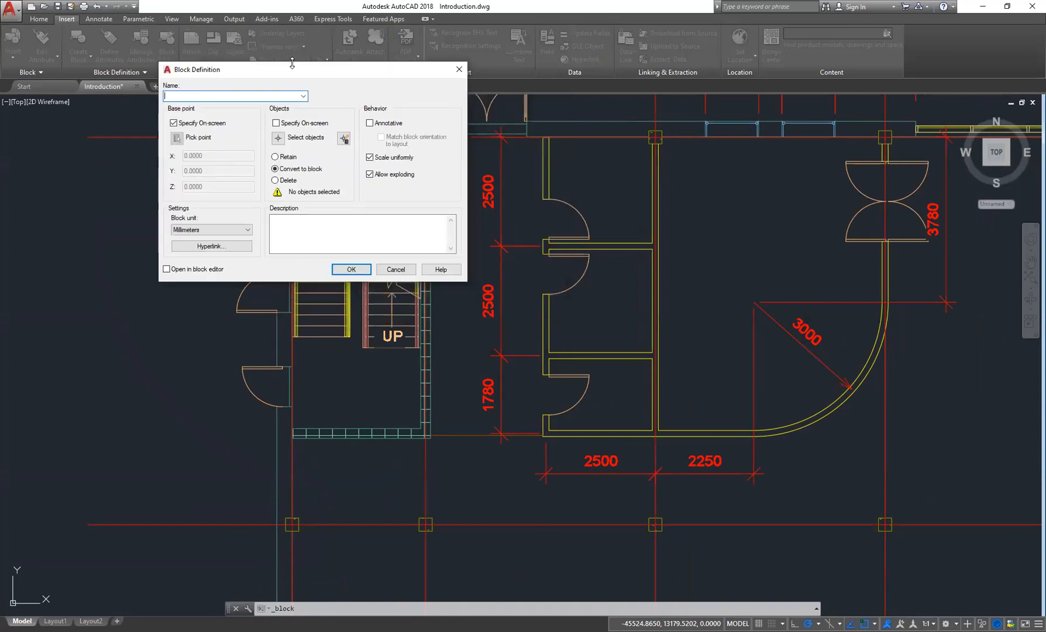
mouse_move(292, 70)
left_mouse_down()
mouse_move(657, 150)
mouse_move(594, 154)
left_mouse_up()
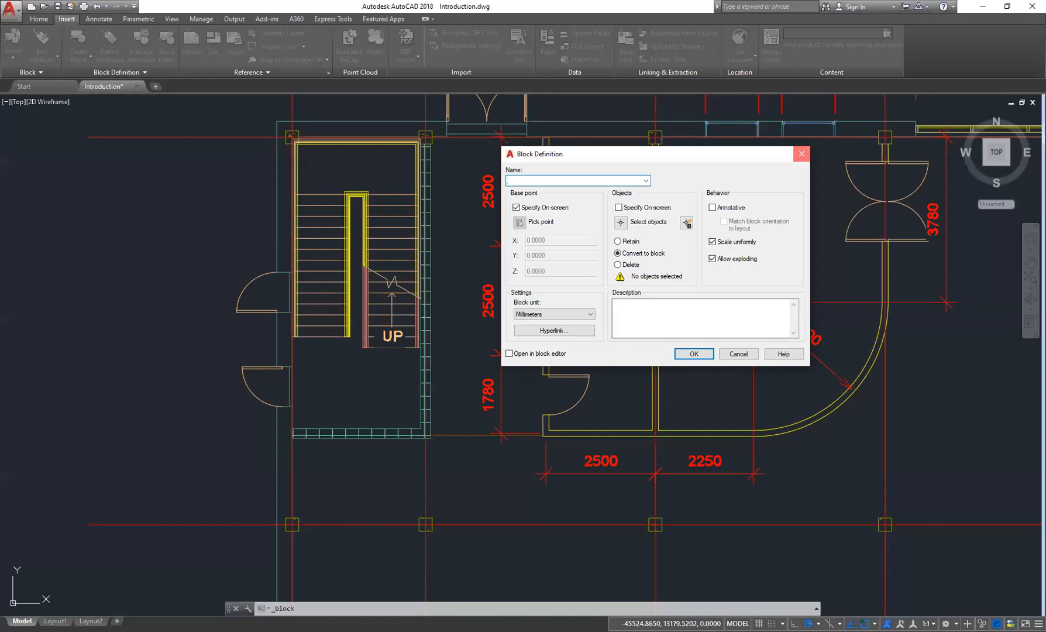
left_click(801, 153)
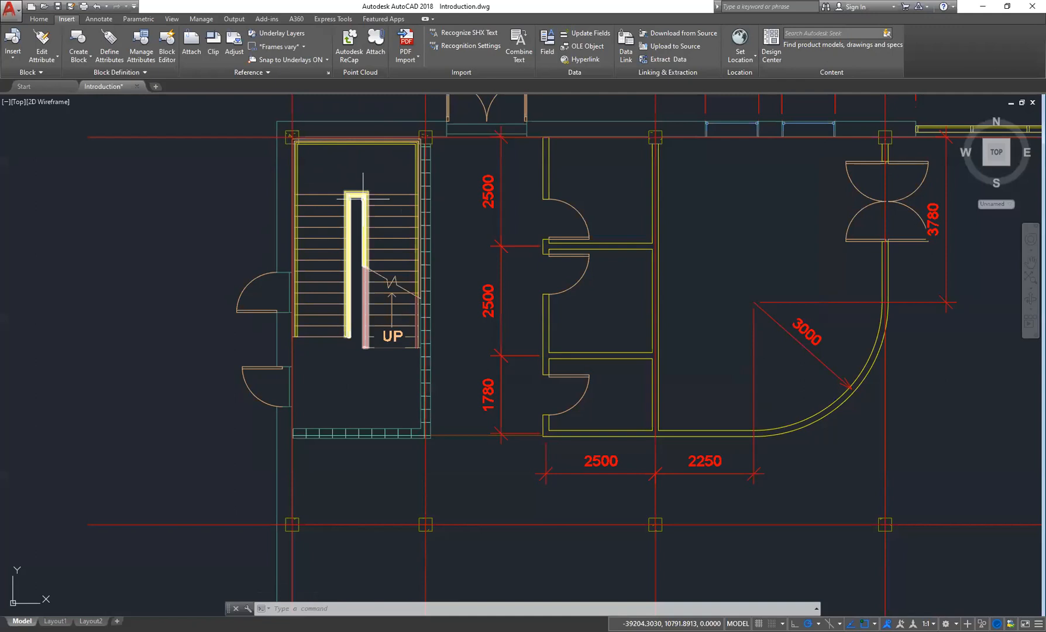
- Start Create Block and name the new block staircase block
left_click(92, 61)
left_click(88, 77)
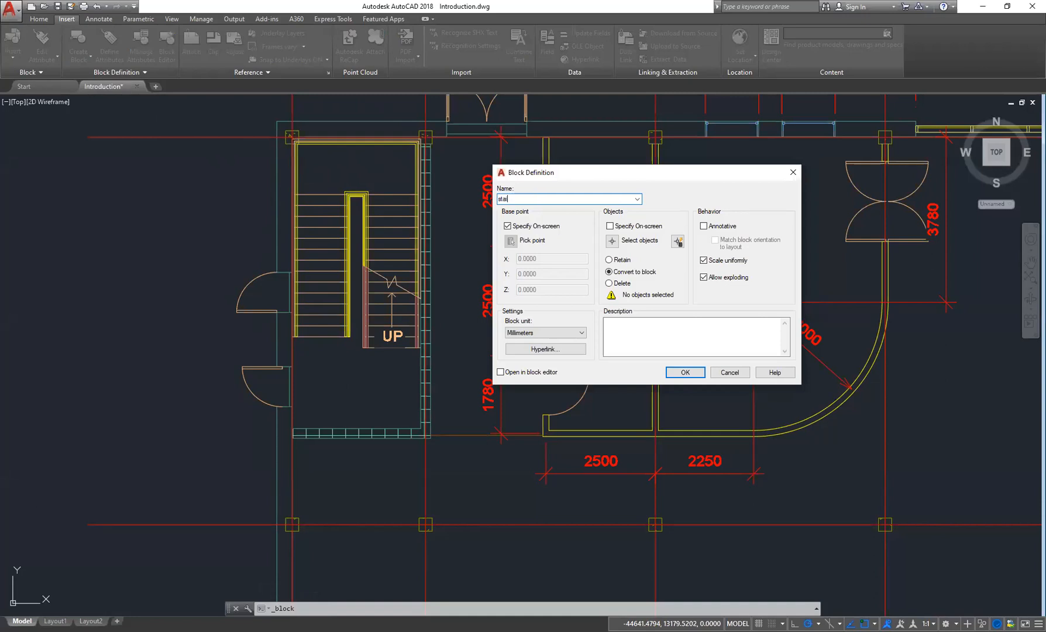
type("e block")
left_click_drag(631, 176, 491, 97)
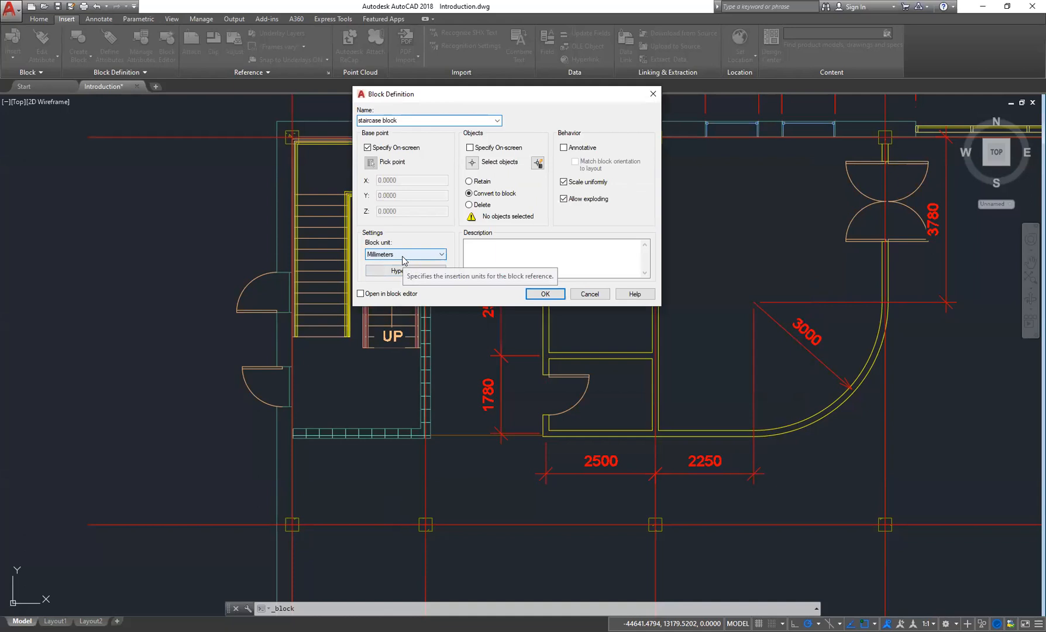
left_click_drag(495, 92, 541, 120)
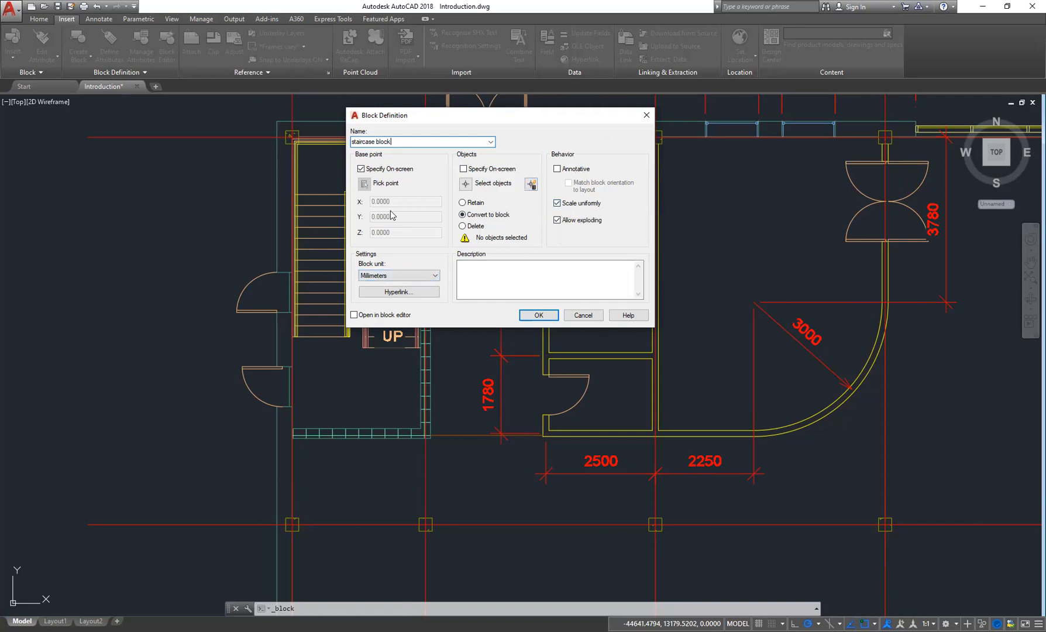
- Turn off on-screen base point specification and pick the base point at the stairwell's lower-left wall corner
left_click(361, 168)
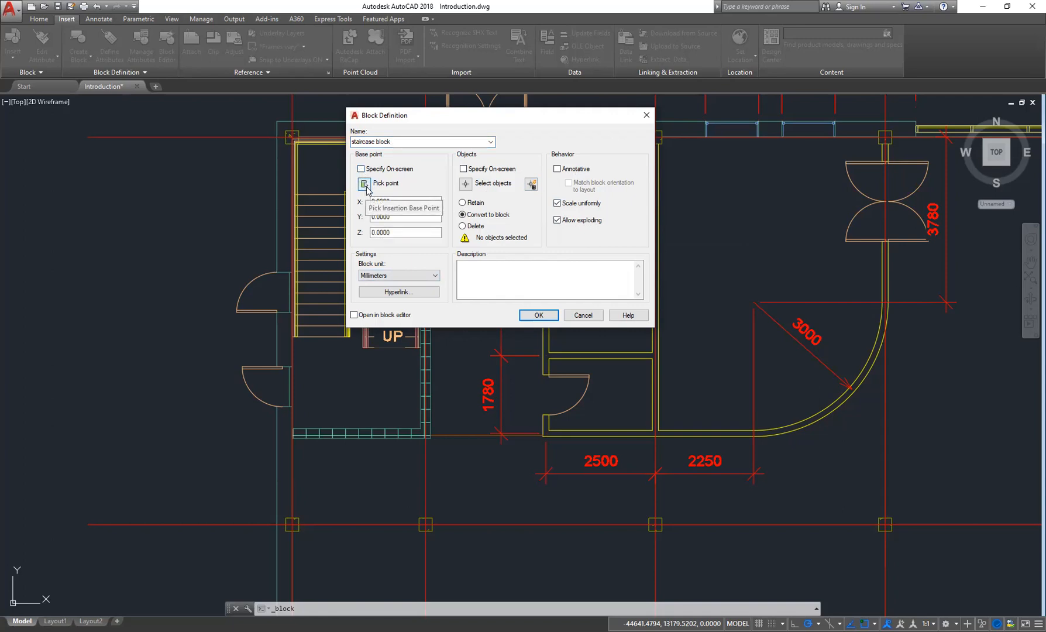
left_click(365, 184)
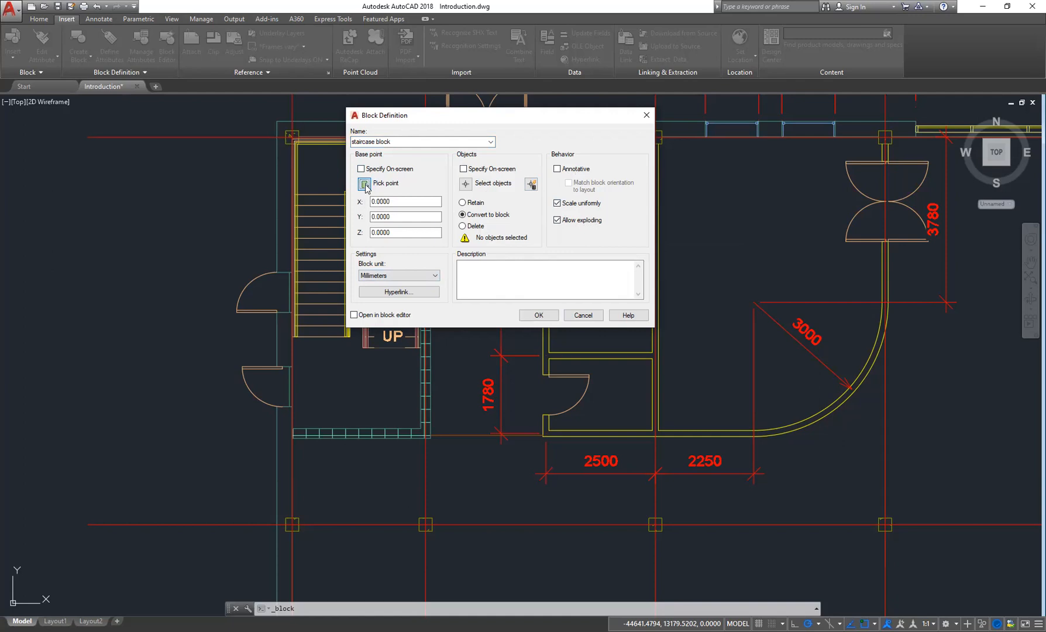
left_click(293, 336)
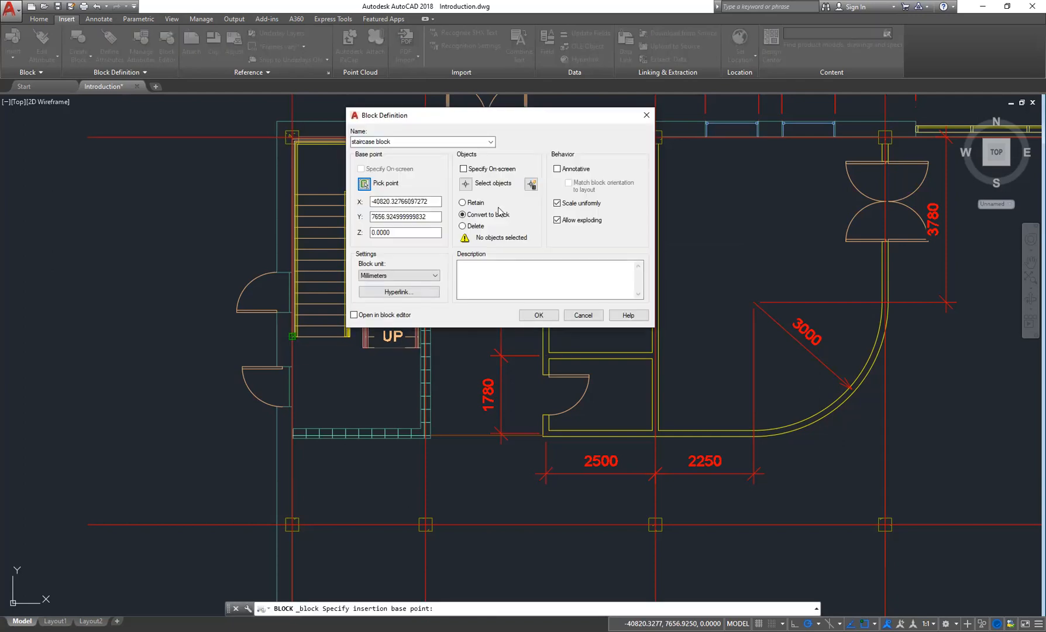
- Window-select the stairwell's stairs and walls as the block's objects and finish creating the staircase block
left_click(466, 184)
left_click(465, 185)
left_click(411, 362)
left_click(298, 138)
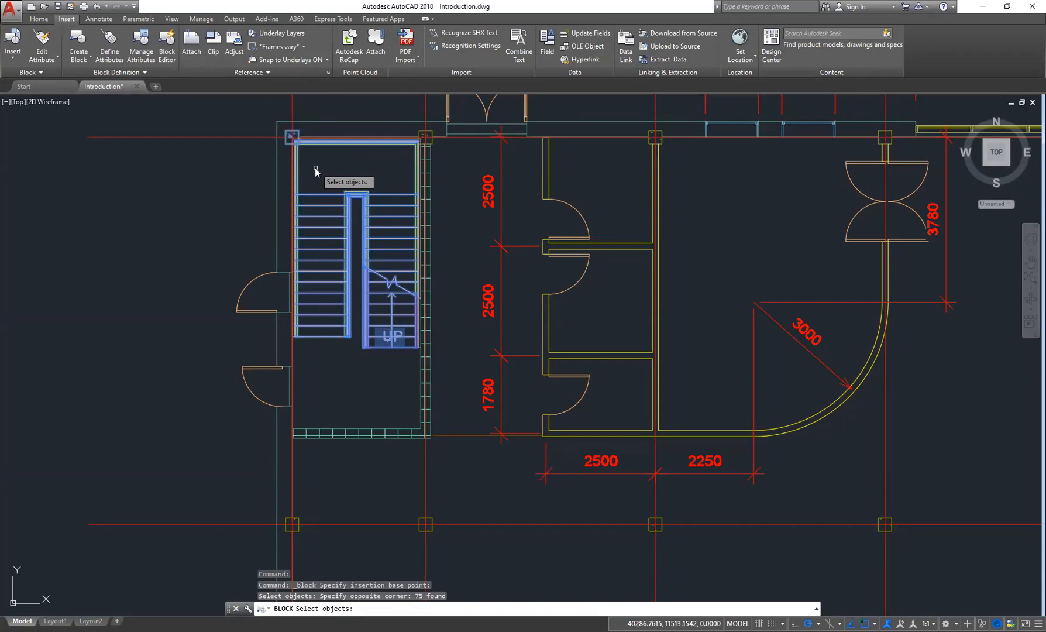
key("Return")
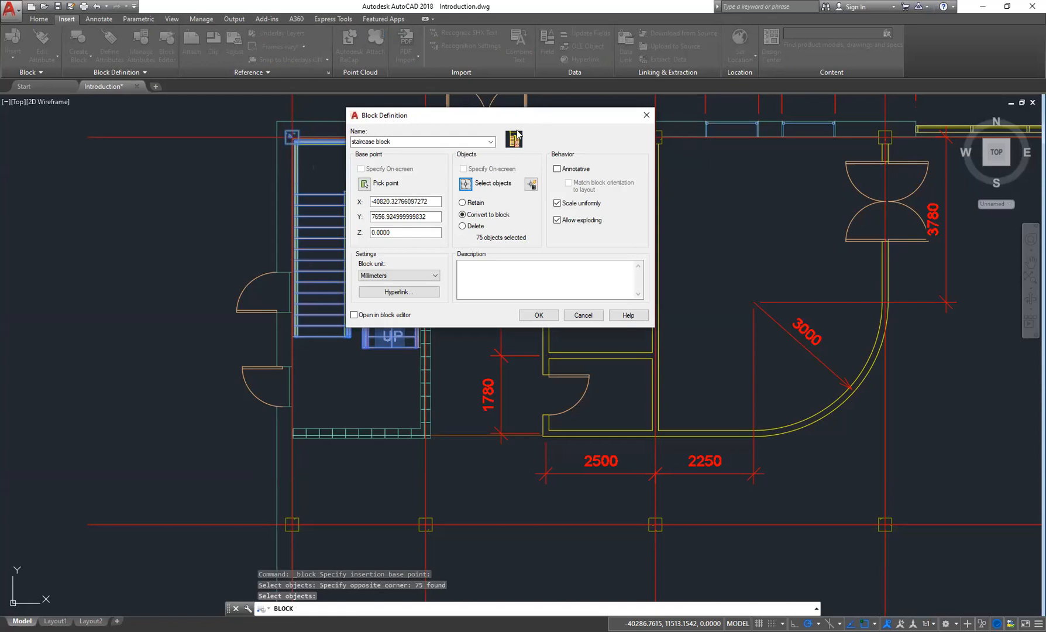
left_click(538, 315)
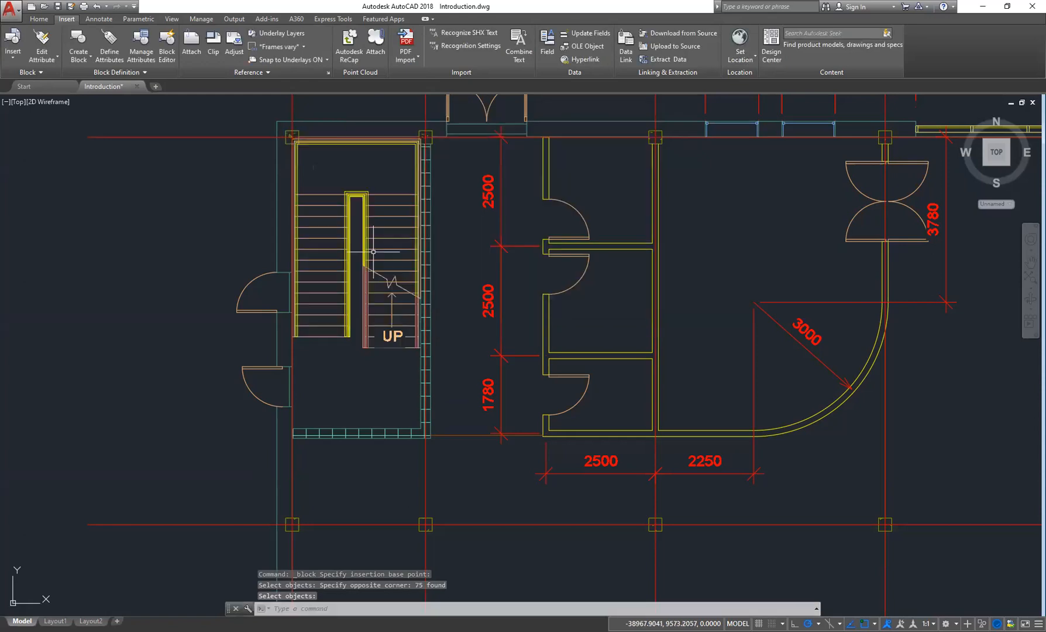
- Select the new staircase block in the plan to check it, then deselect it
left_click(308, 294)
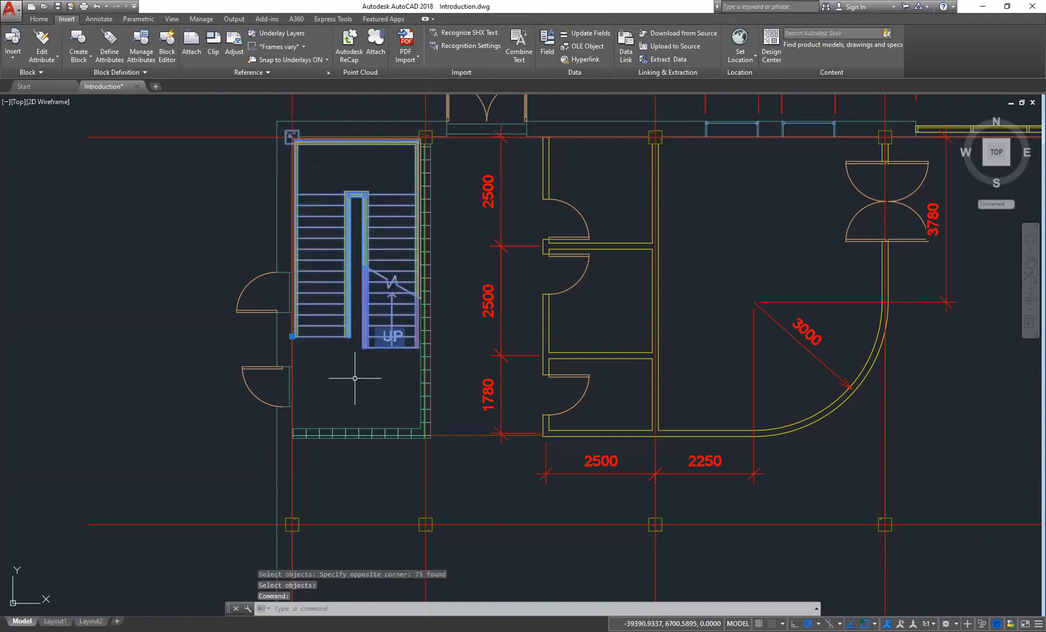
key("Escape")
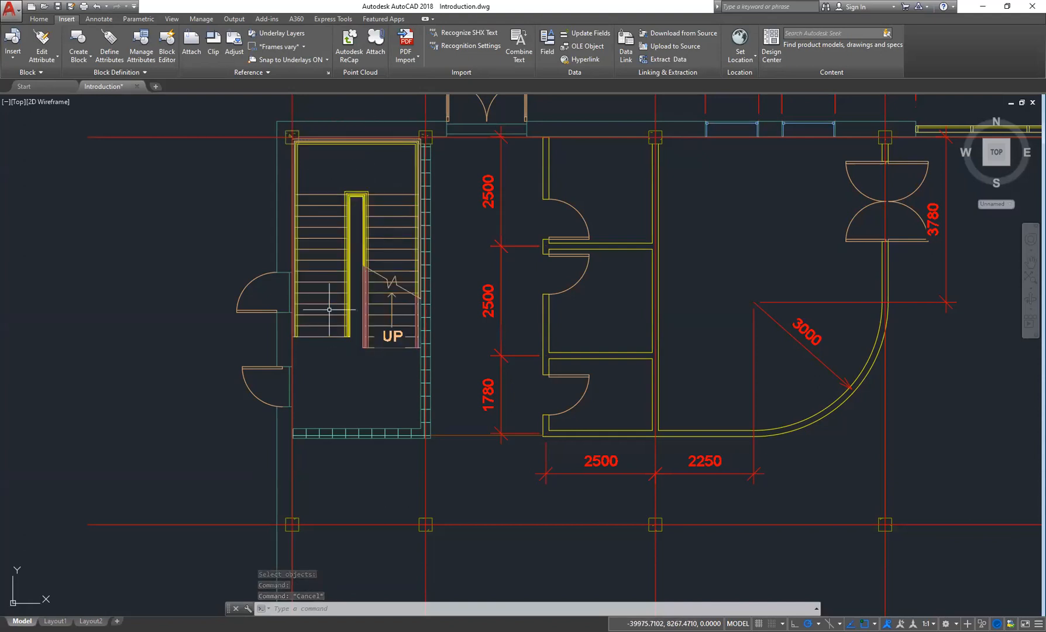
mouse_move(247, 310)
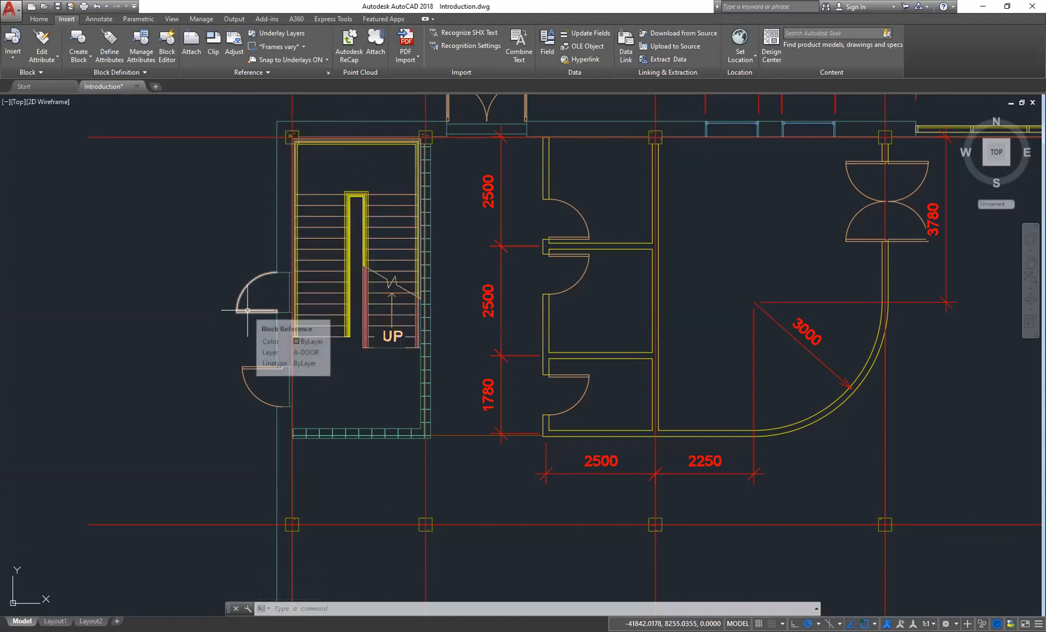
middle_click_drag(437, 276, 415, 364)
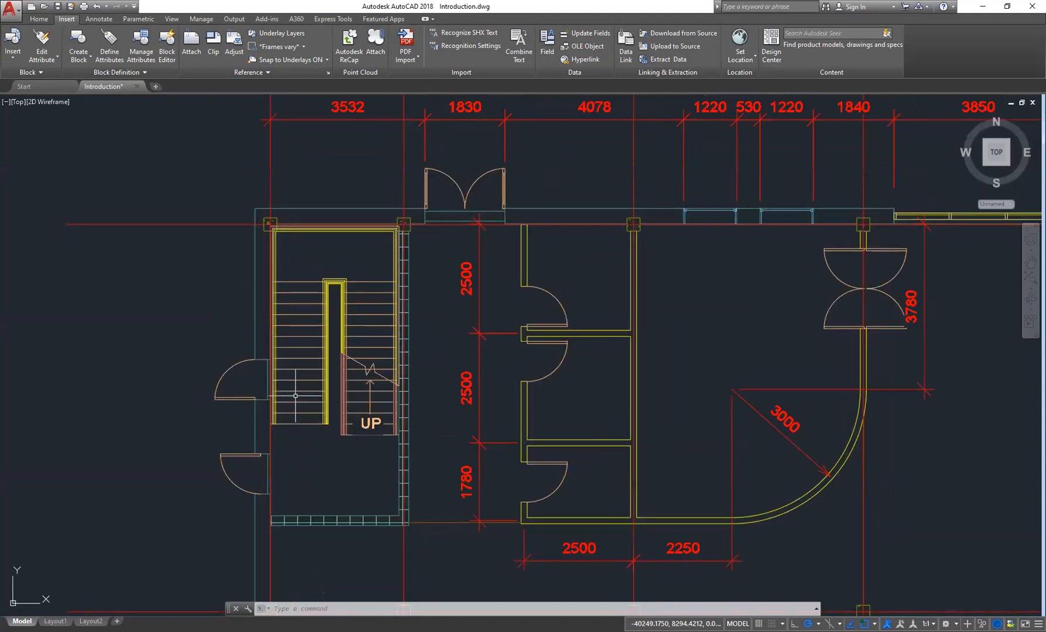
middle_click_drag(295, 395, 289, 345)
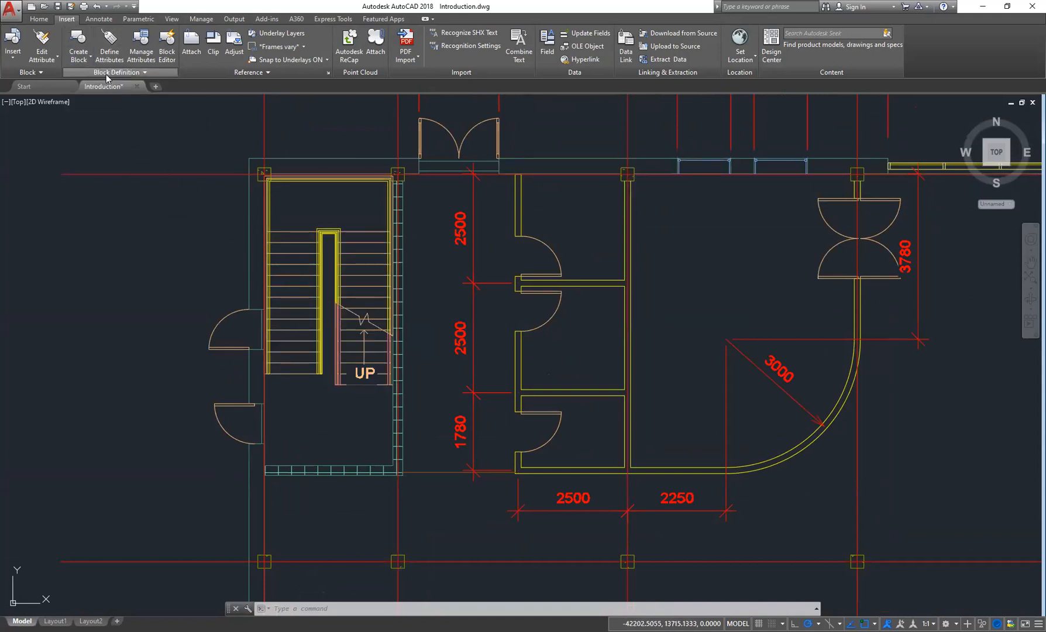
left_click(78, 44)
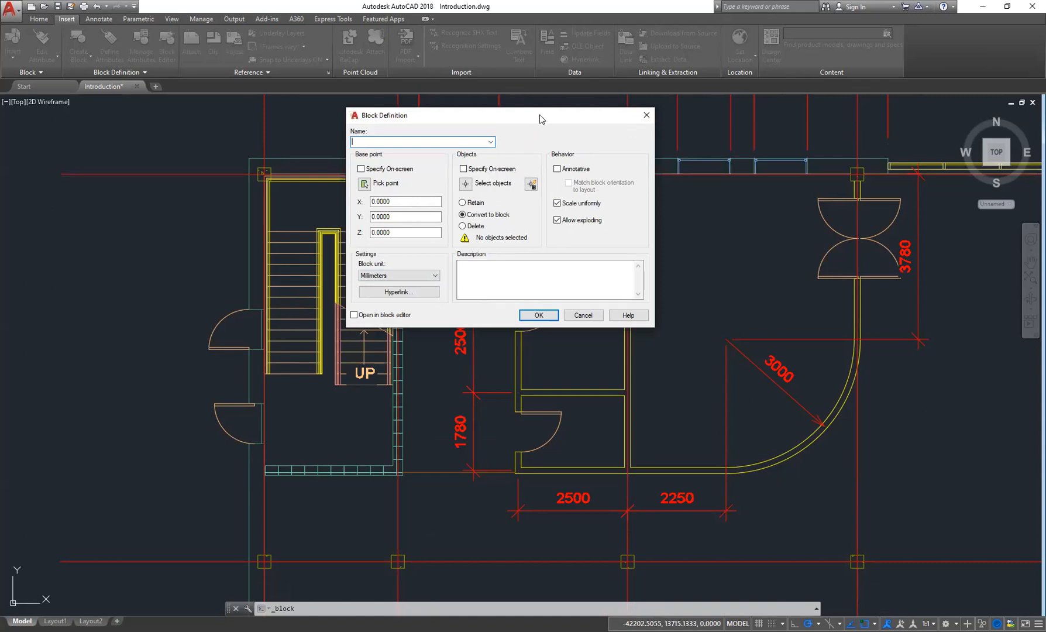
left_click_drag(641, 121, 621, 124)
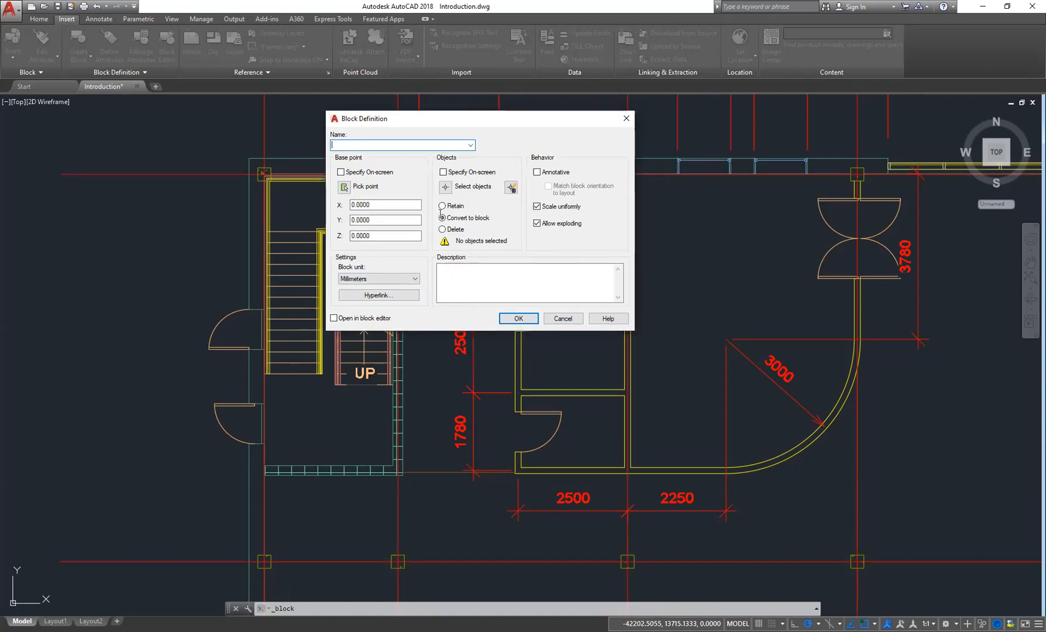
left_click(626, 119)
- Turn snap mode off and toggle polar tracking for drafting on the Home tab
scroll(538, 304, "down", 2)
middle_click_drag(538, 304, 515, 393)
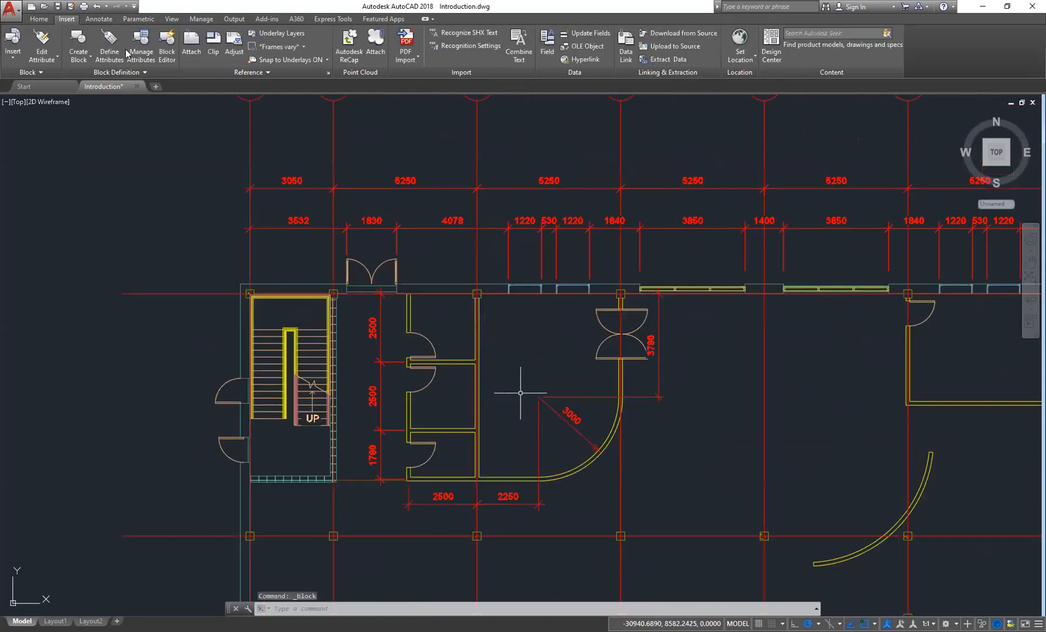
left_click(39, 19)
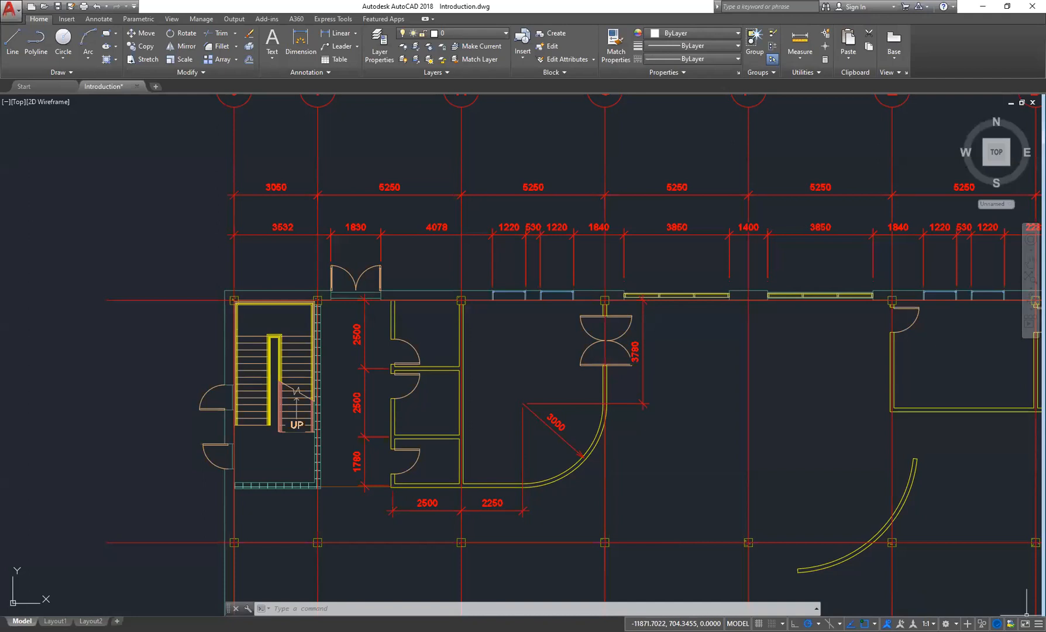
middle_click_drag(766, 441, 611, 388)
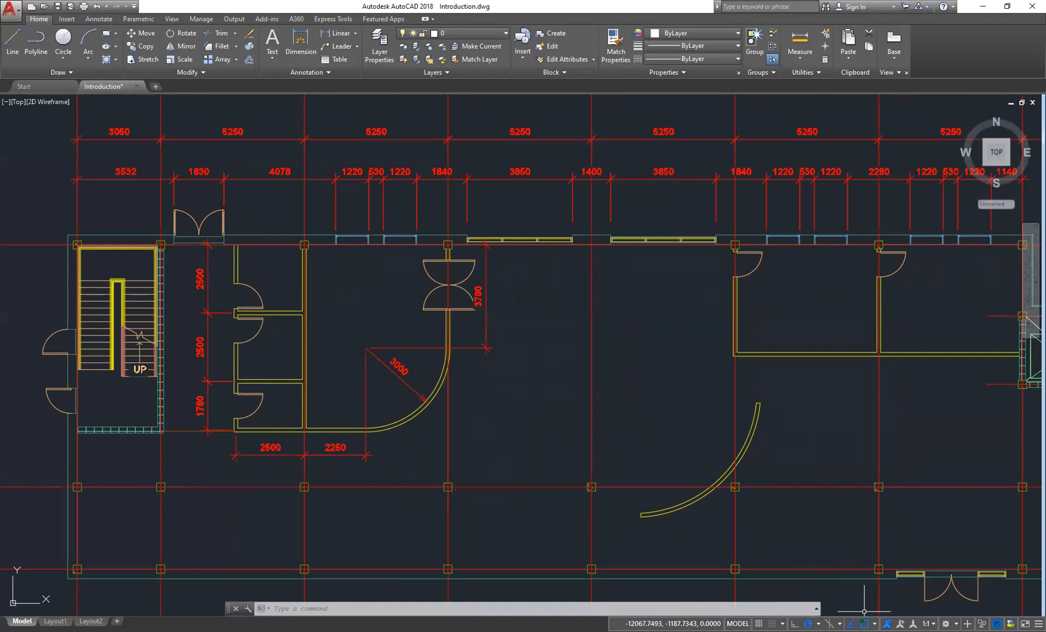
key("F9")
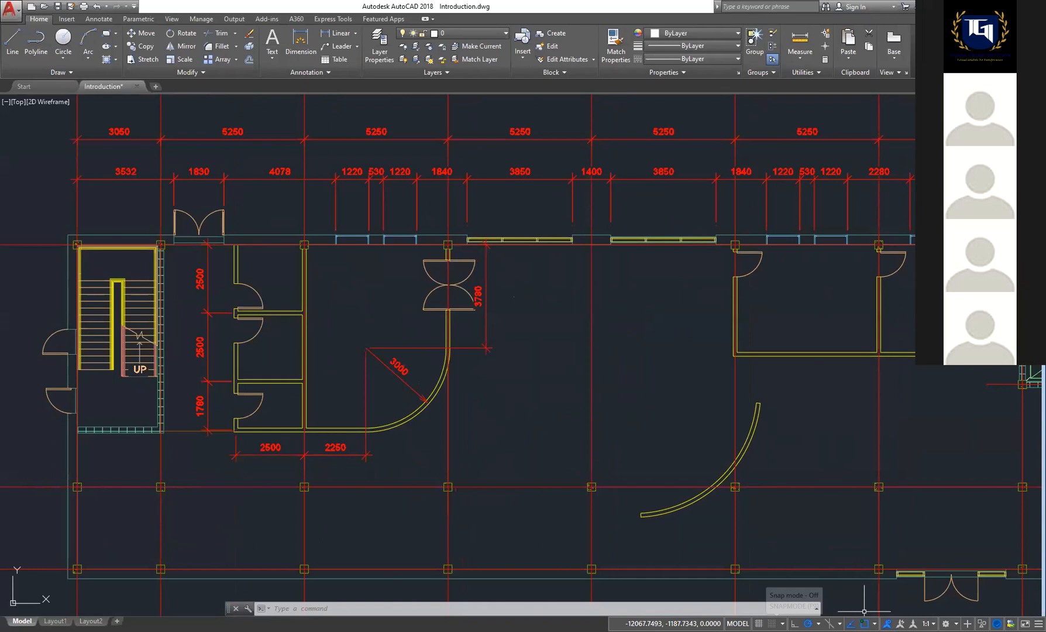
key("F10")
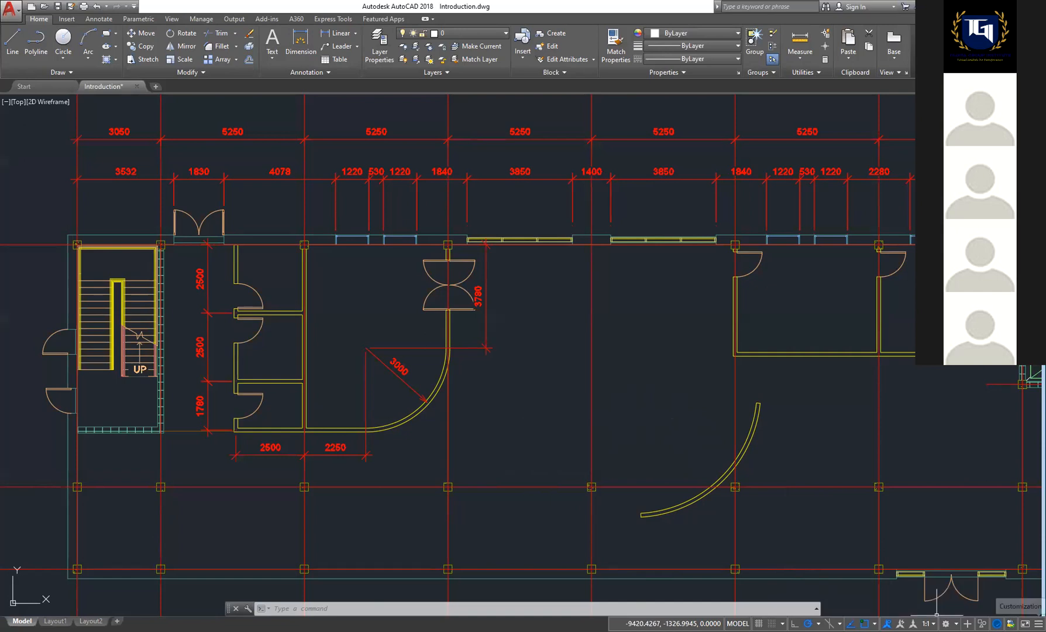
- Toggle the coordinates display in the status bar off and back on through the customization list
left_click(1039, 624)
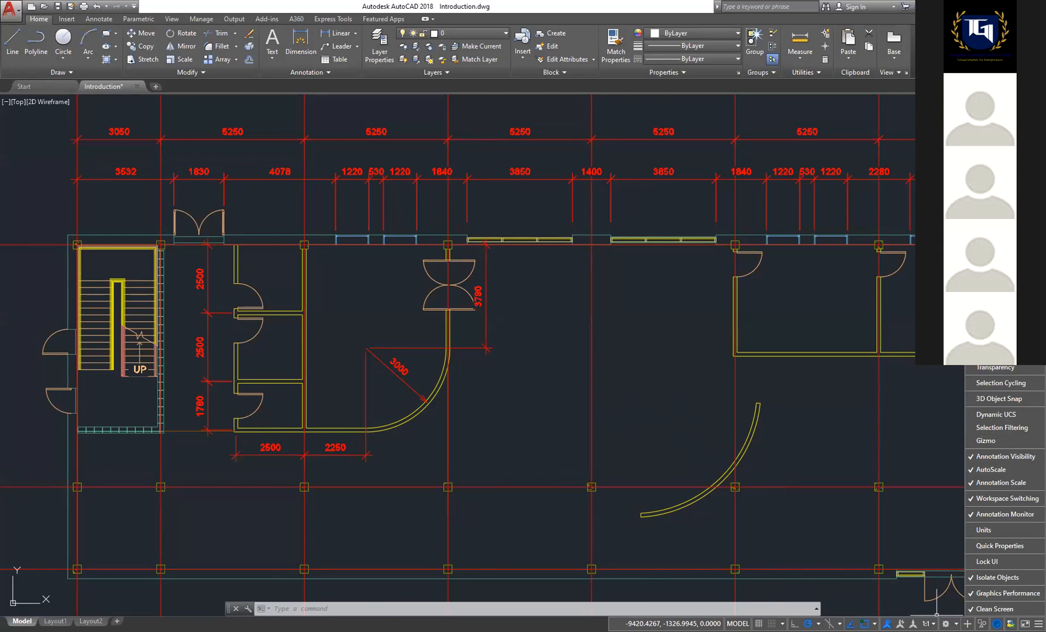
left_click(995, 186)
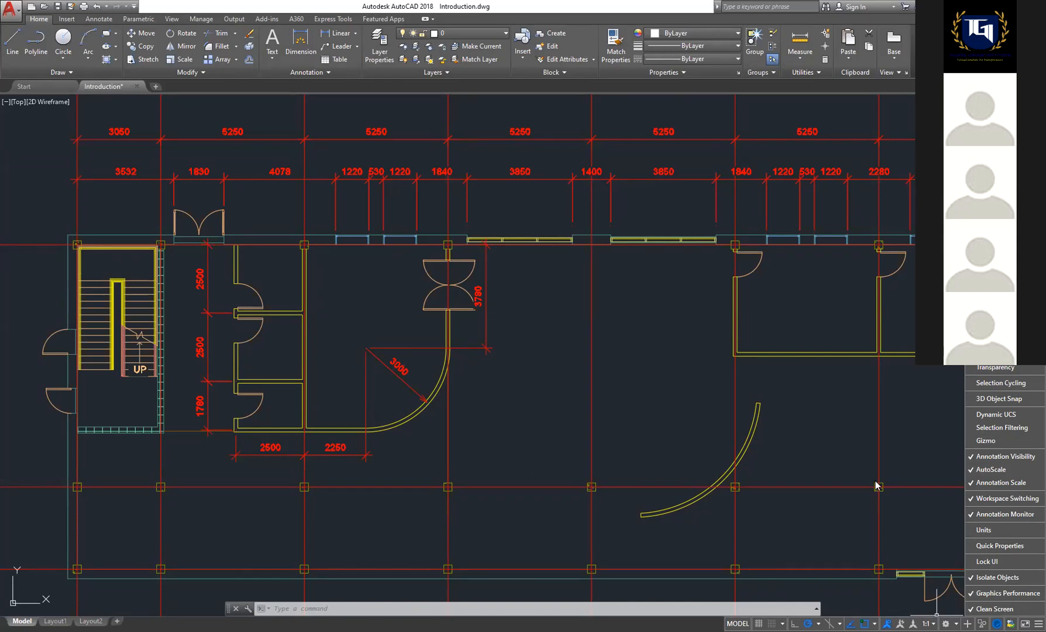
left_click(994, 186)
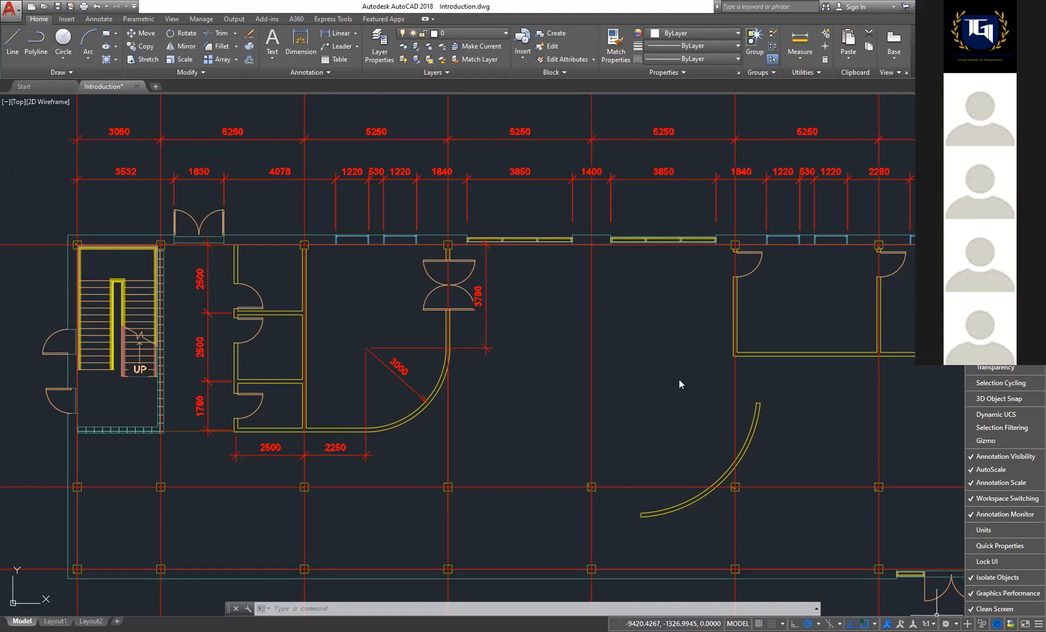
left_click(617, 391)
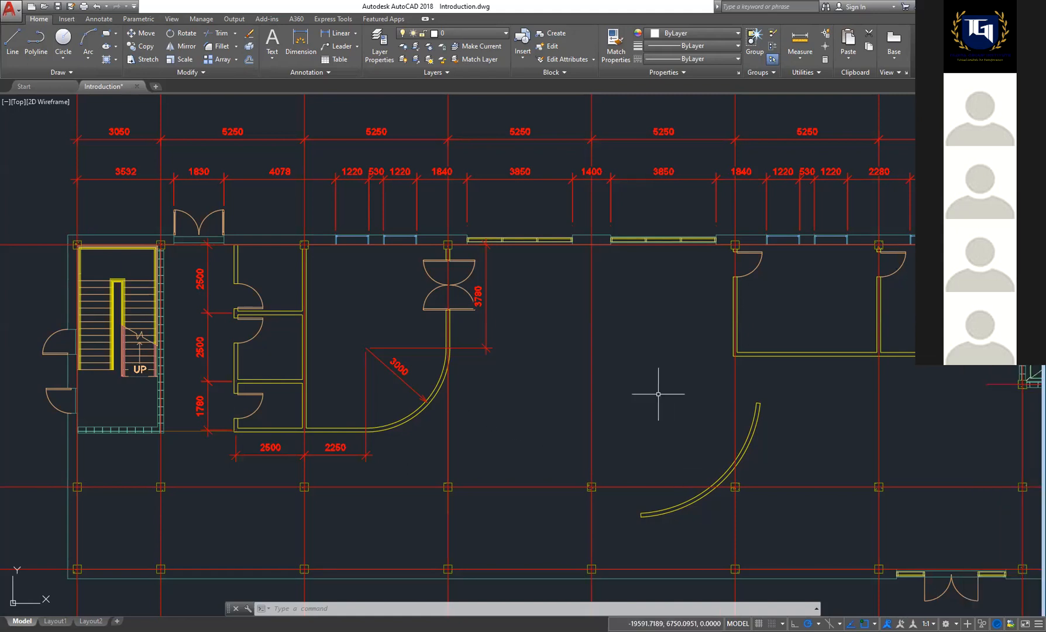
scroll(658, 394, "down", 4)
middle_click_drag(721, 381, 533, 315)
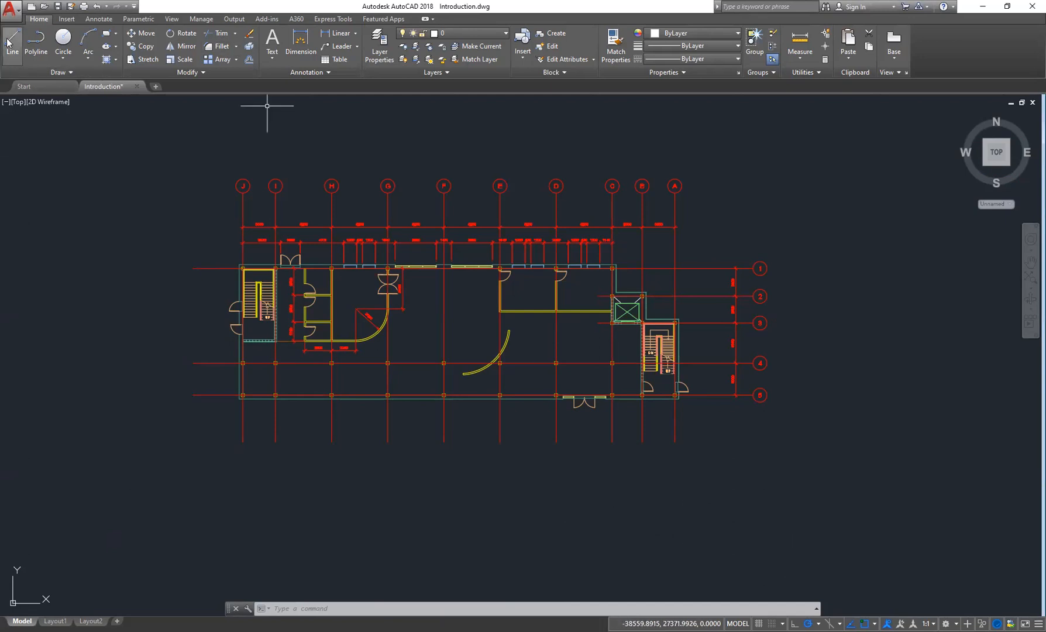
key("l")
key("Return")
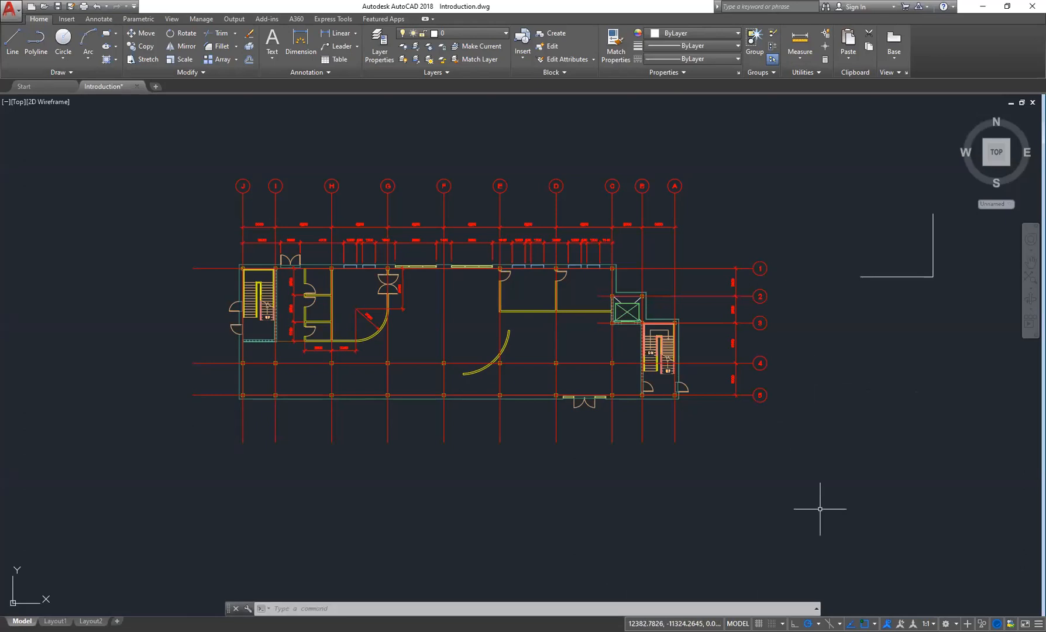
middle_click_drag(446, 303, 466, 309)
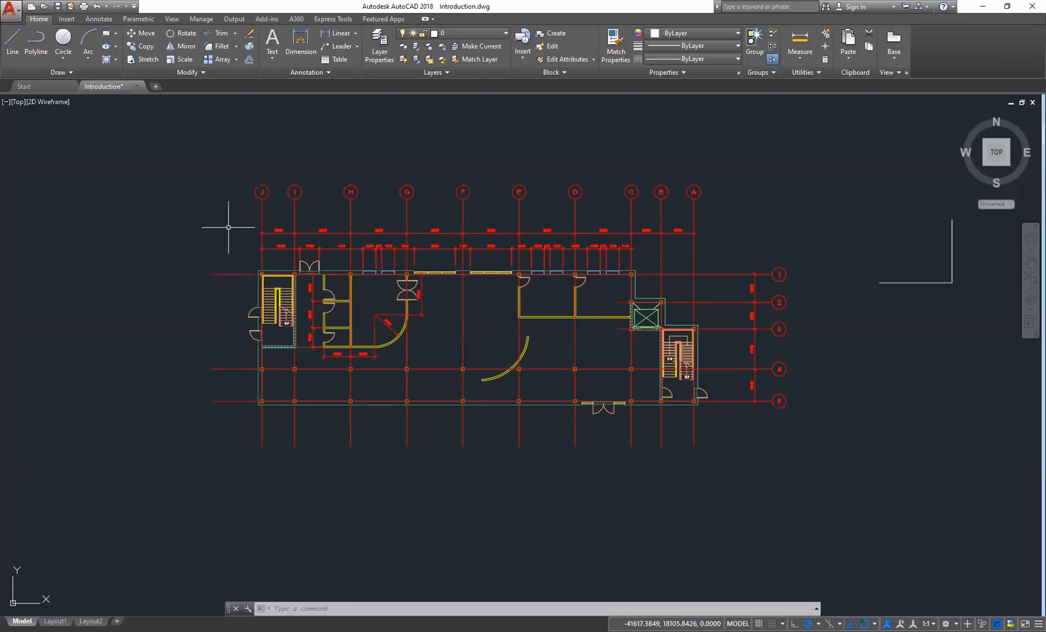
scroll(462, 264, "up", 2)
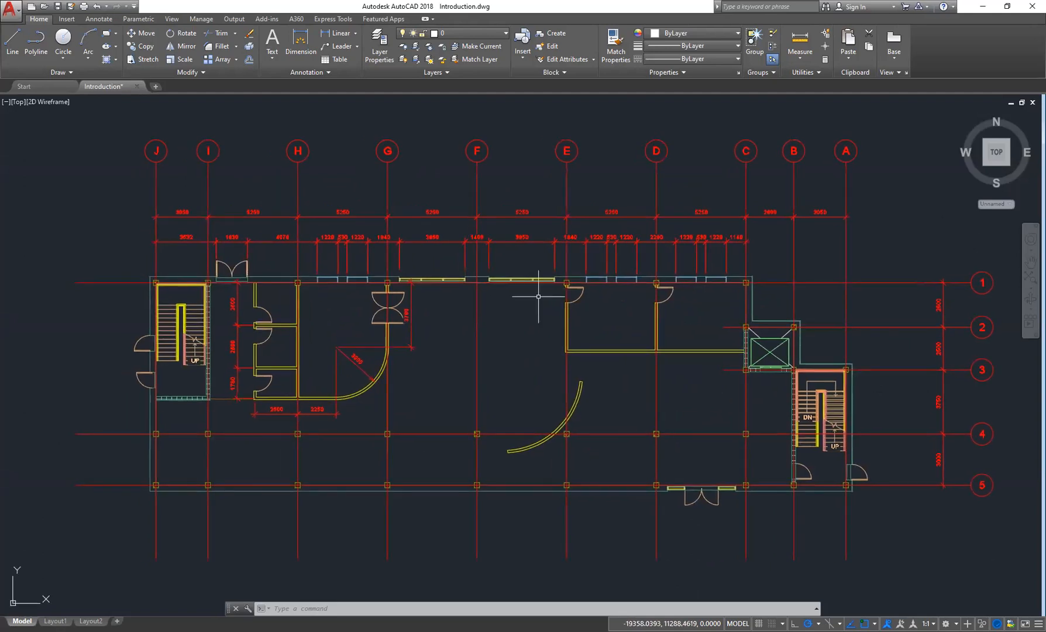
middle_click_drag(474, 373, 469, 335)
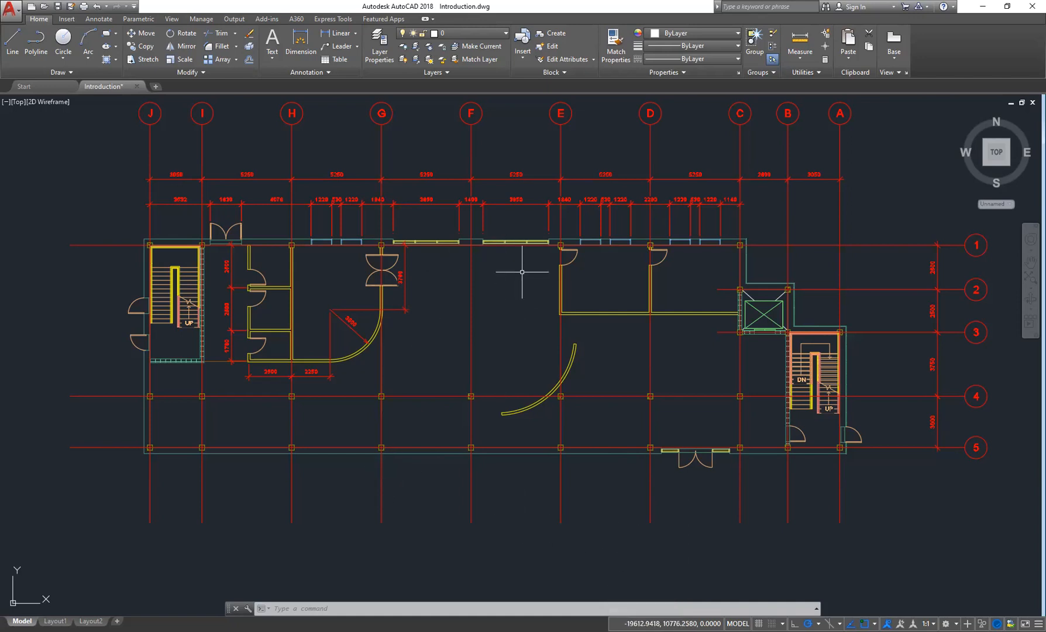
middle_click_drag(659, 243, 644, 255)
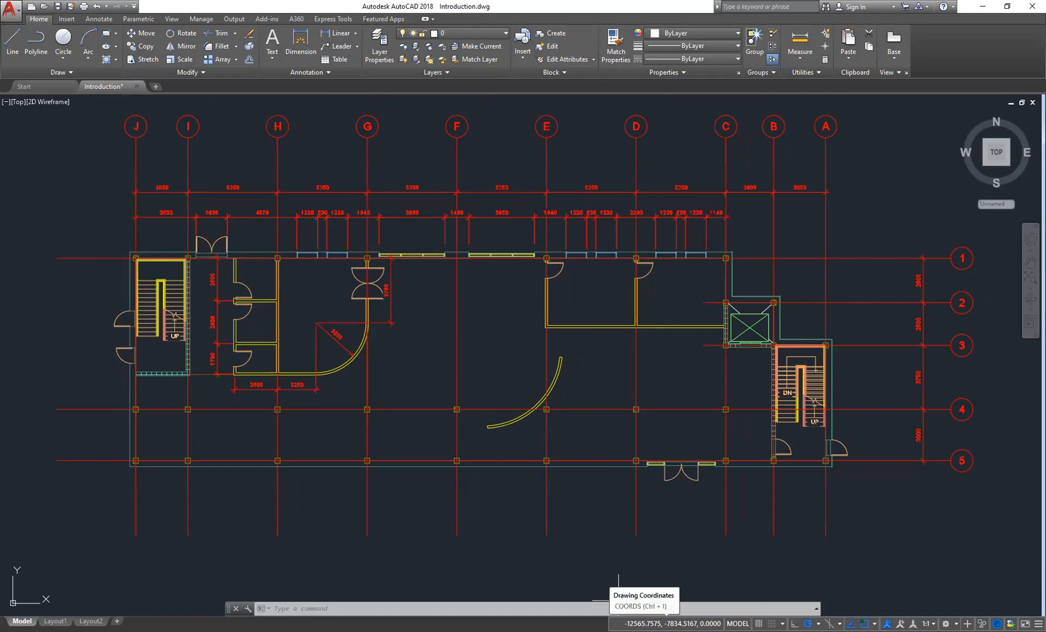
- Add the Dynamic Input button to the status bar through the customization list
left_click(1038, 623)
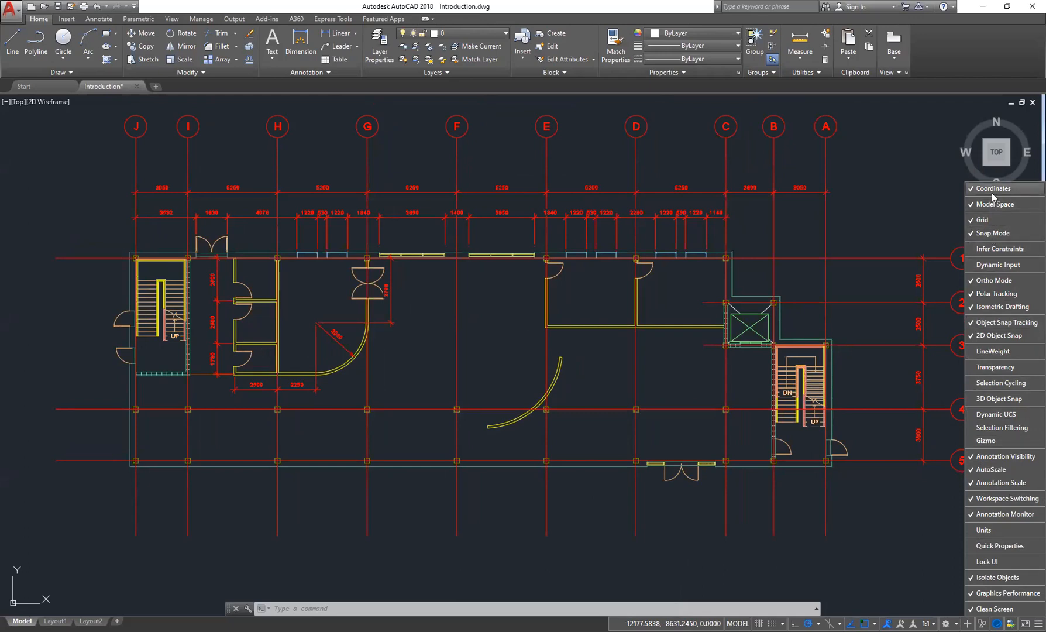
left_click(985, 267)
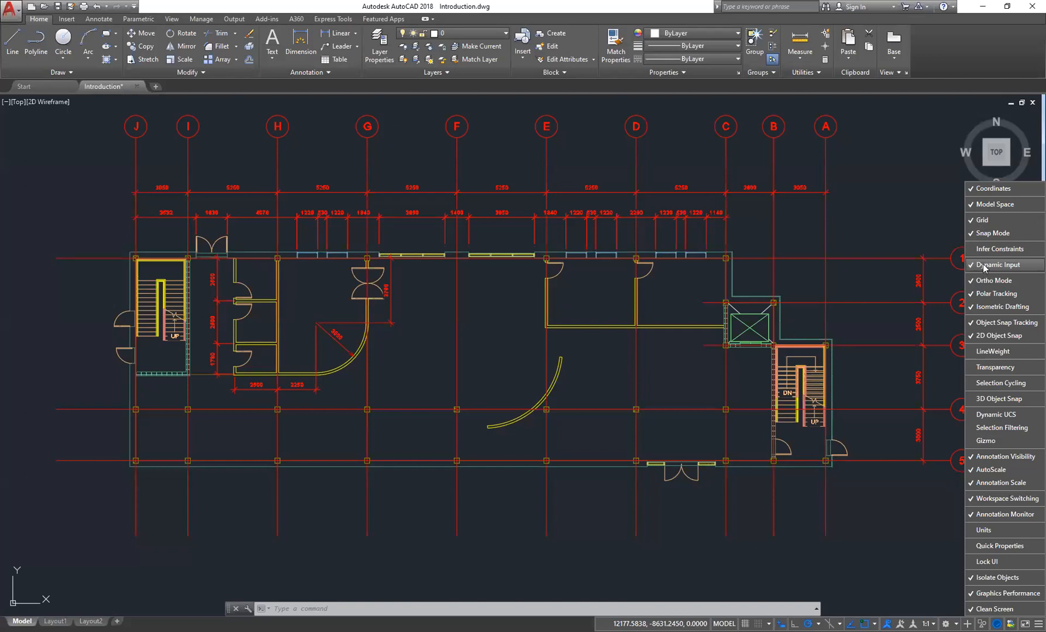
left_click(876, 215)
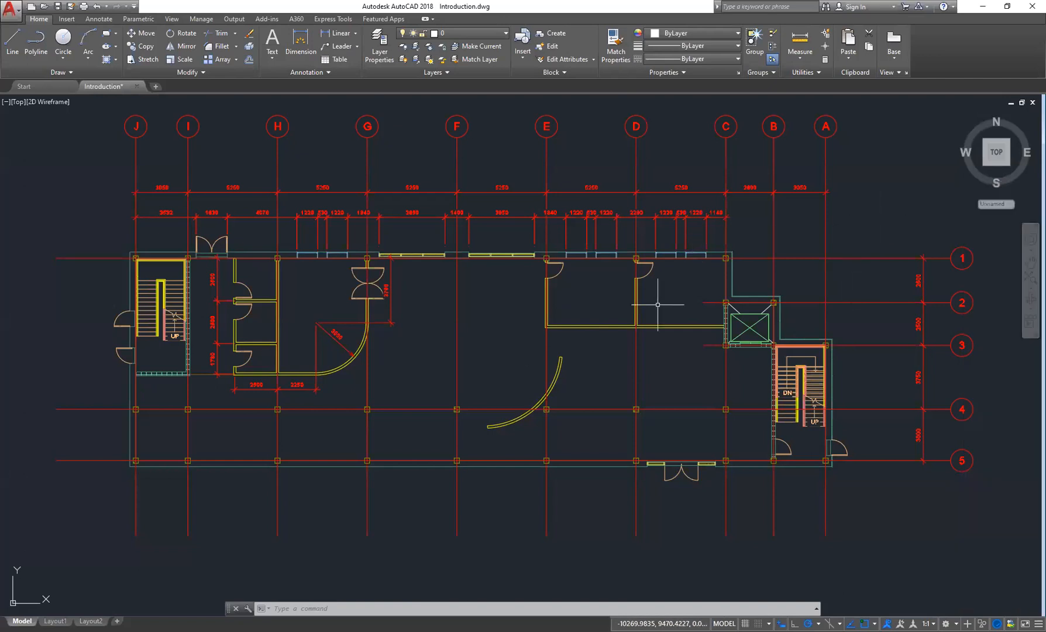
- Turn on Dynamic Input and start the Line command to show its on-screen first-point prompt
middle_click_drag(607, 385, 609, 373)
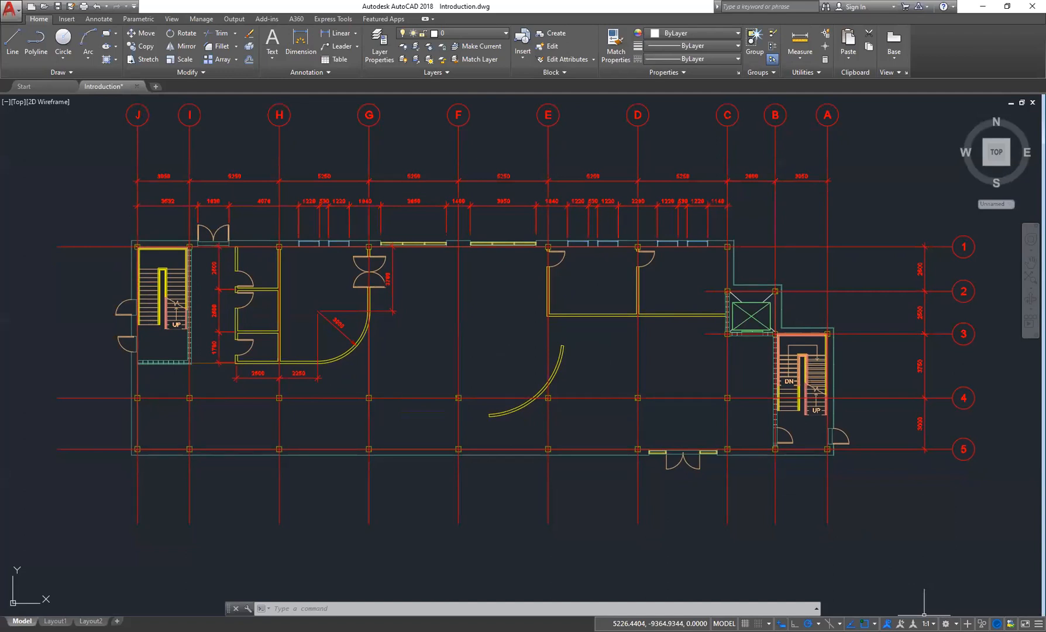
left_click(1038, 623)
left_click(987, 268)
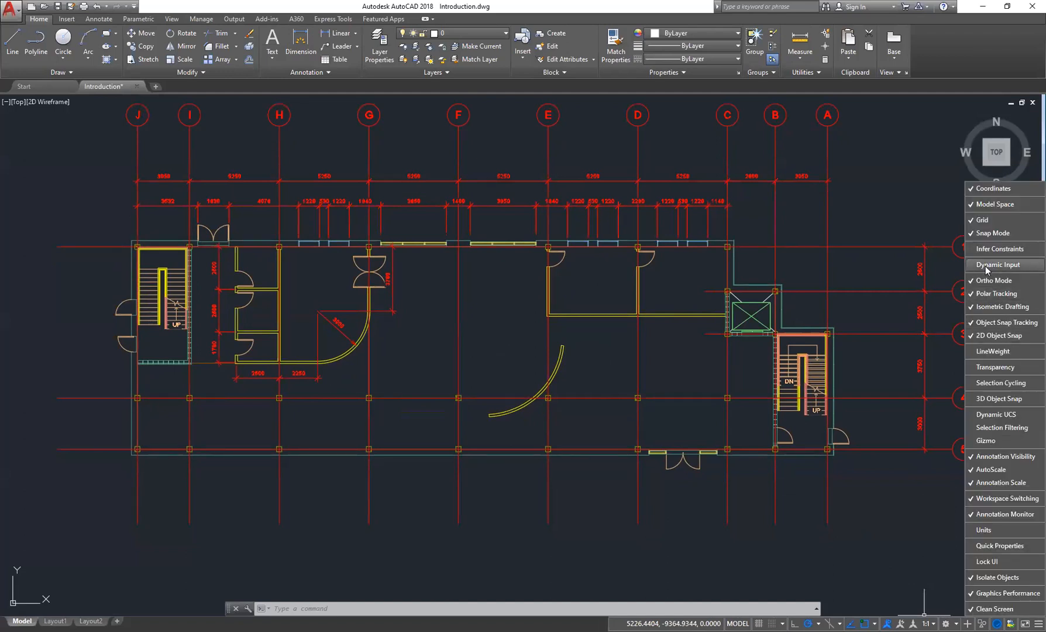
left_click(987, 266)
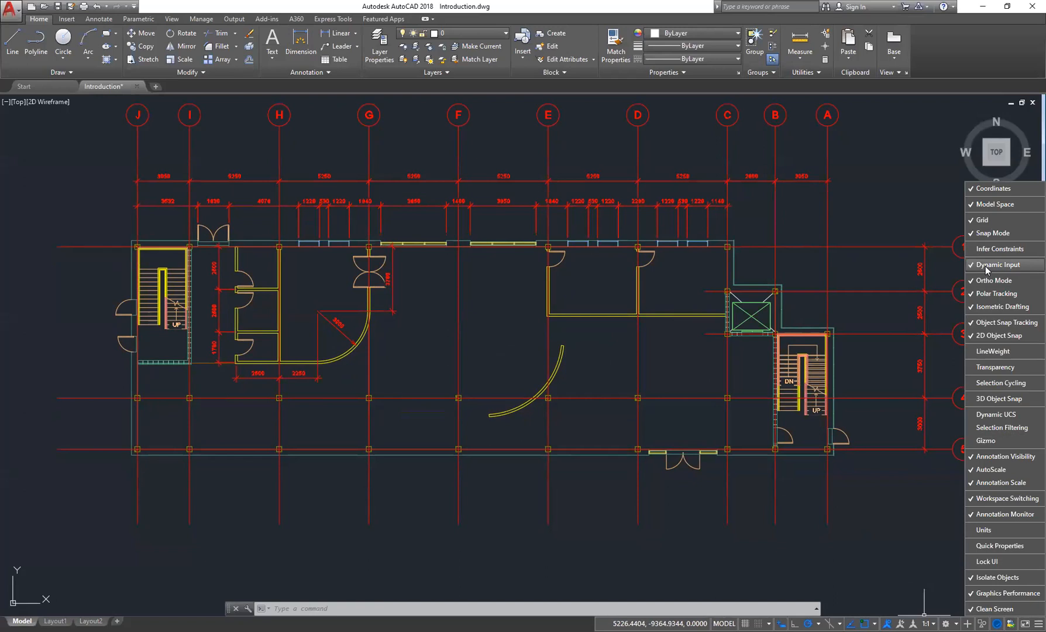
left_click(815, 574)
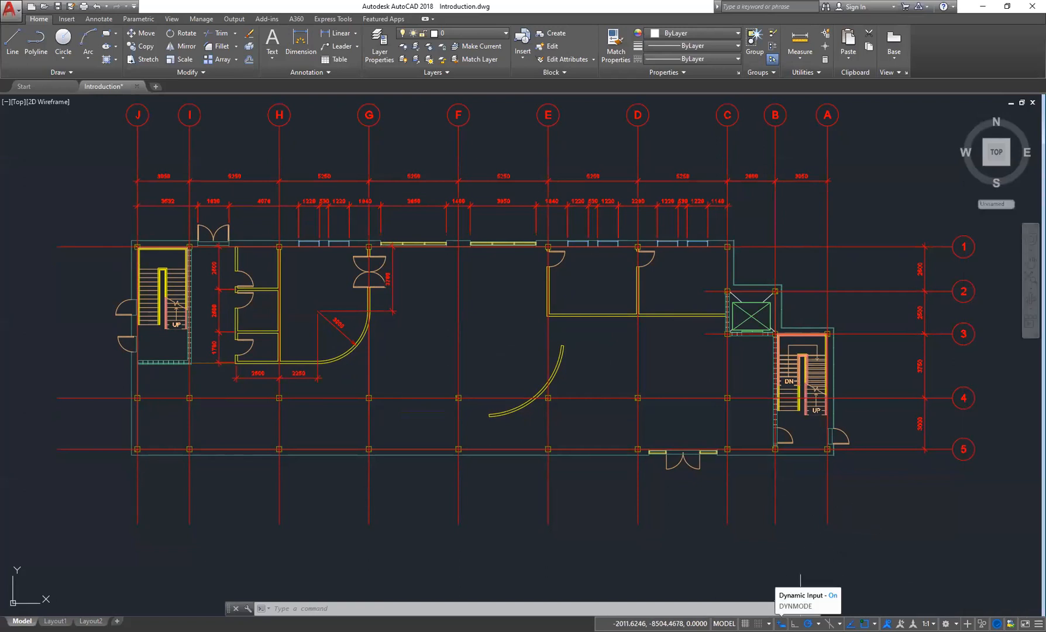
left_click(10, 42)
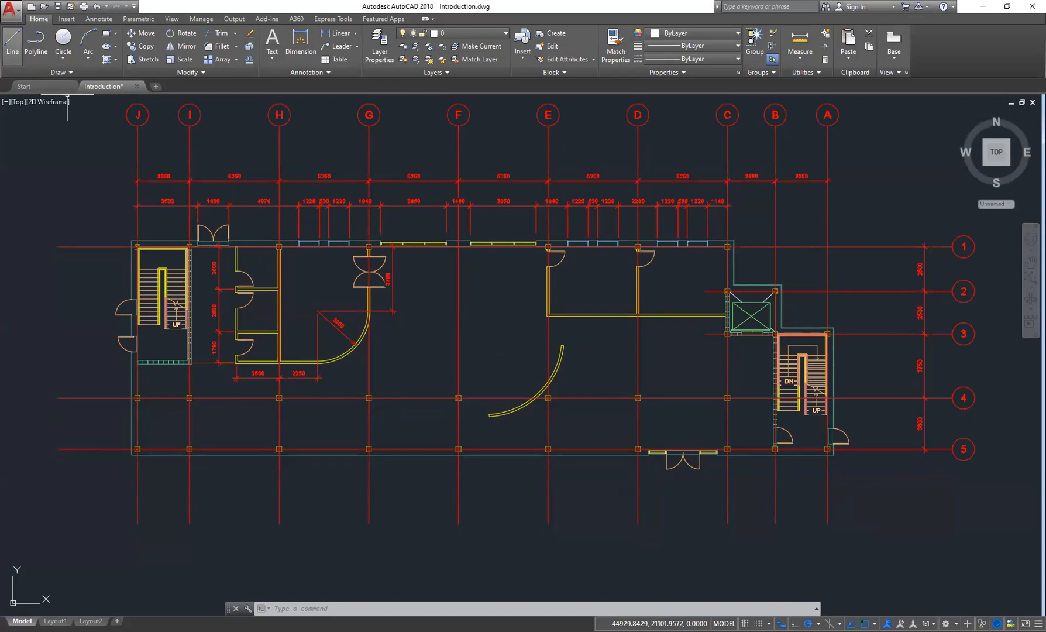
left_click(13, 41)
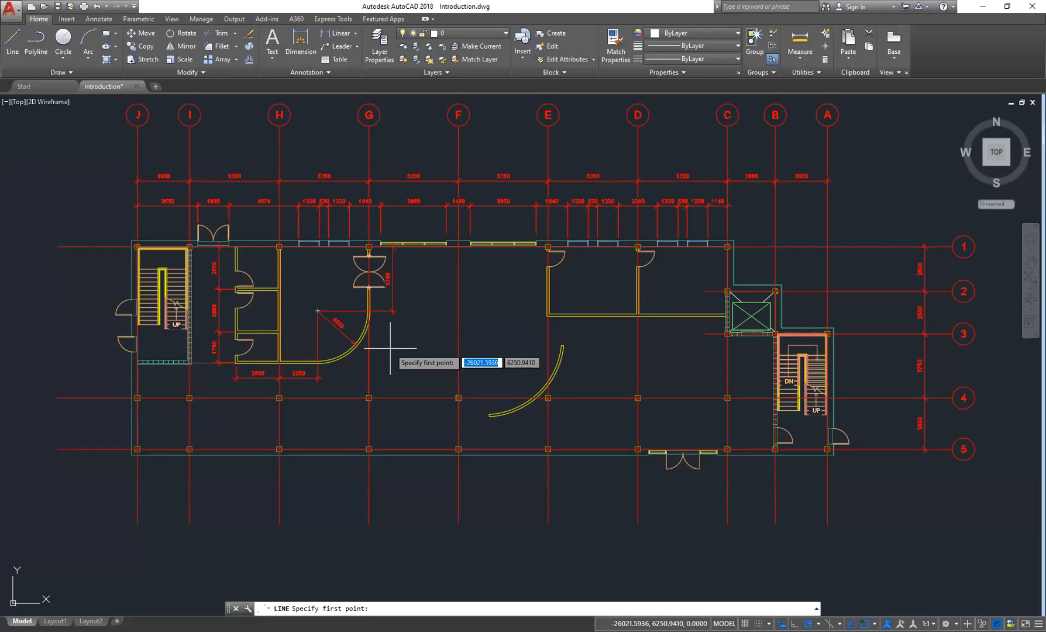
- Remove the Dynamic Input button from the status bar through the customization list
key("Escape")
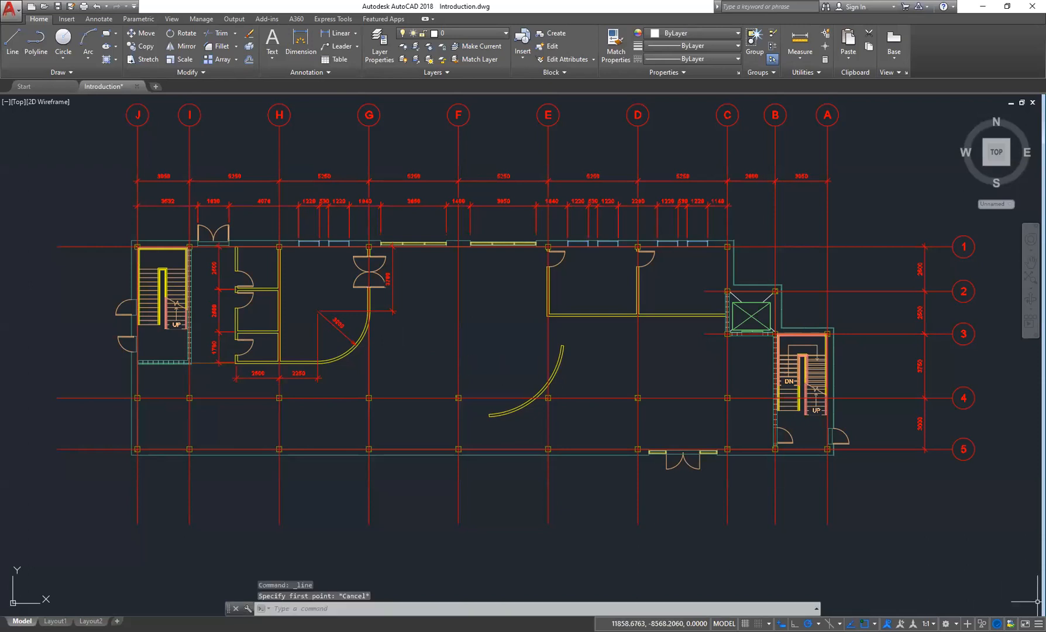
left_click(1039, 624)
left_click(998, 264)
left_click(707, 560)
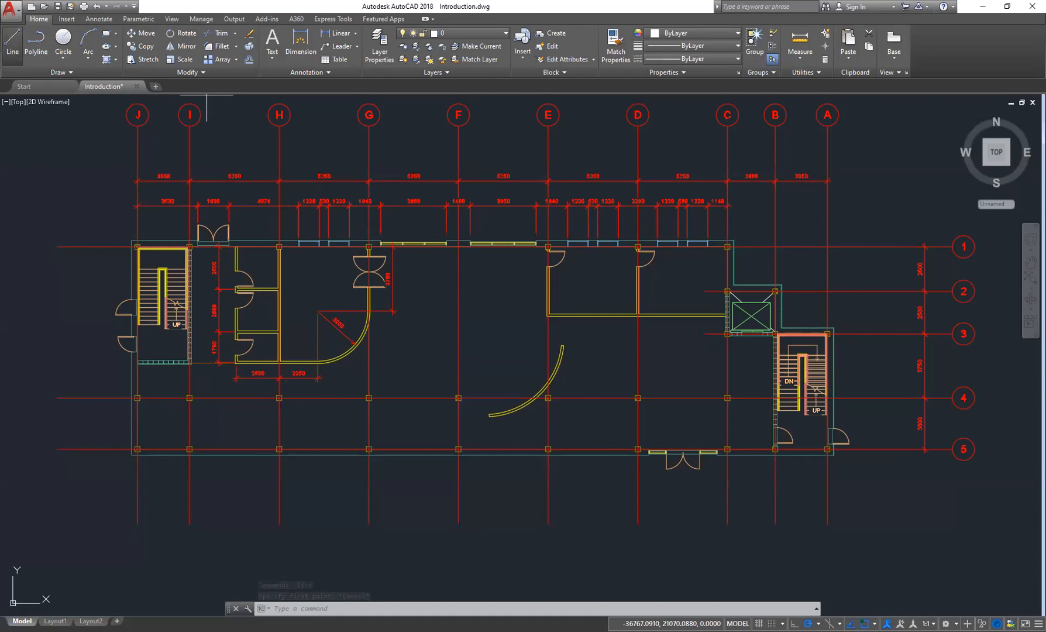
- Start the Line command and add the Dynamic Input button back to the status bar
left_click(12, 42)
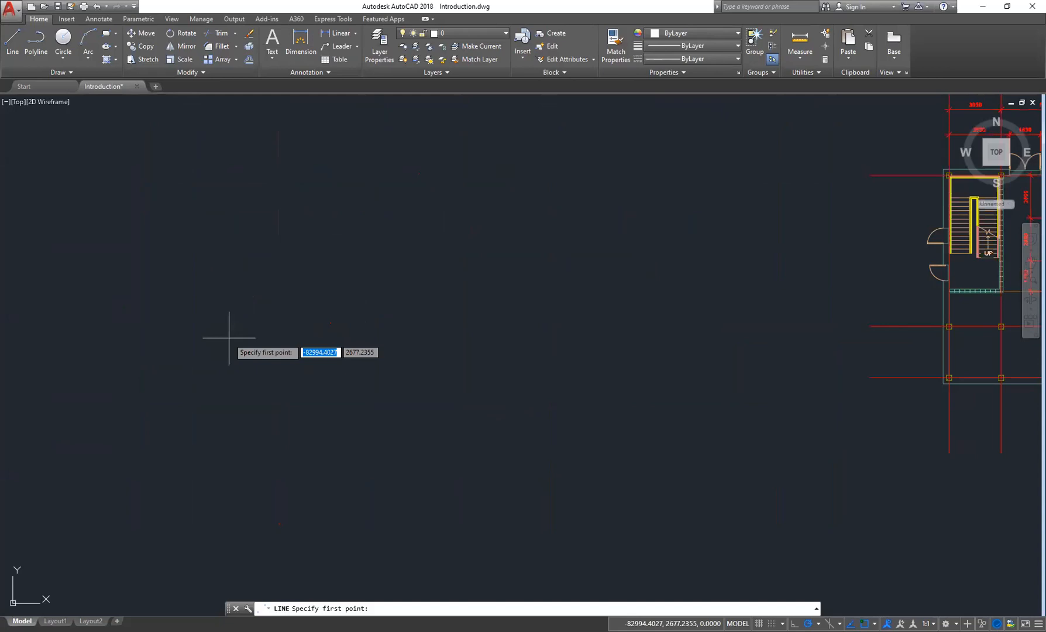
scroll(228, 338, "down", 5)
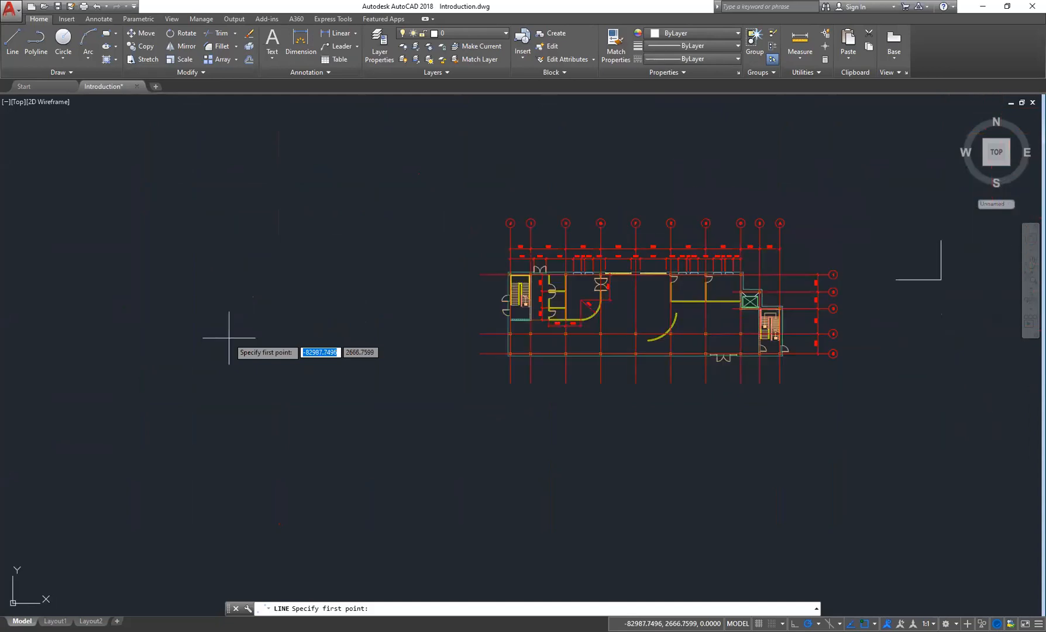
scroll(491, 368, "up", 6)
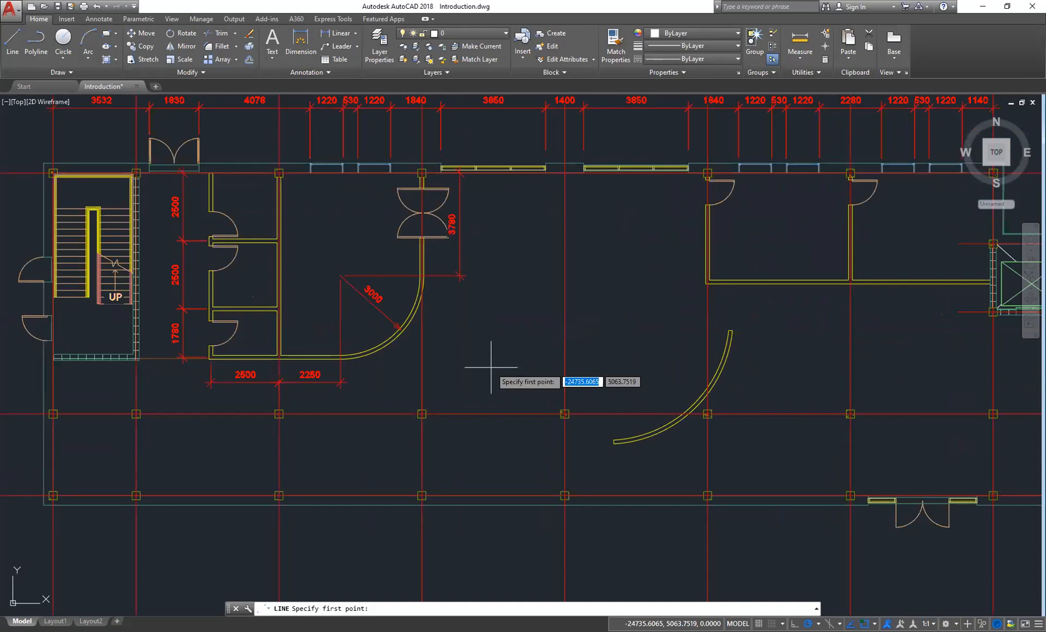
scroll(458, 327, "down", 4)
left_click(1038, 623)
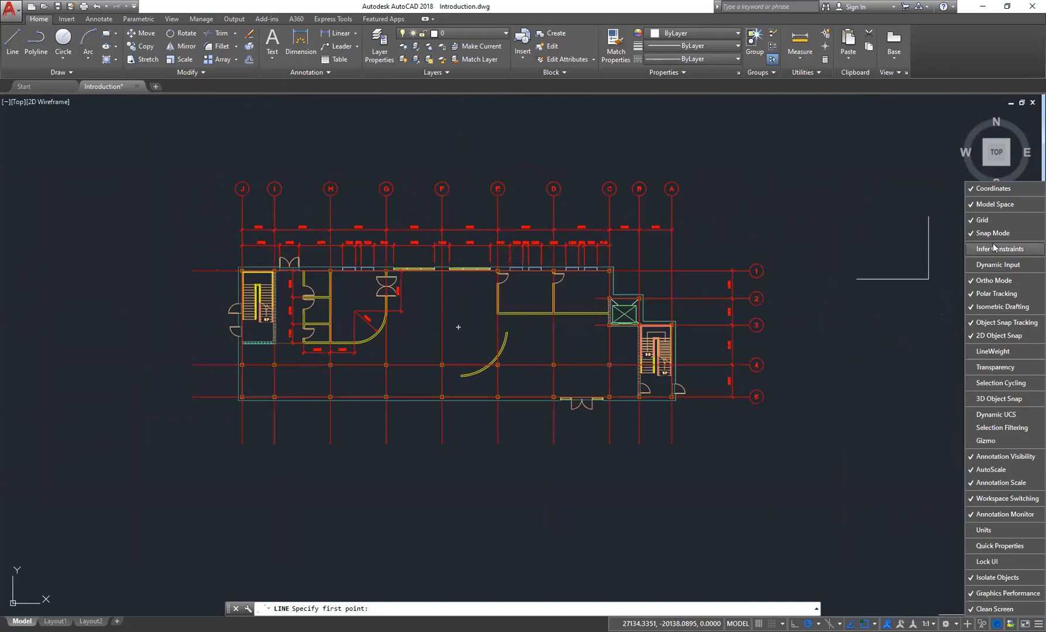
left_click(996, 266)
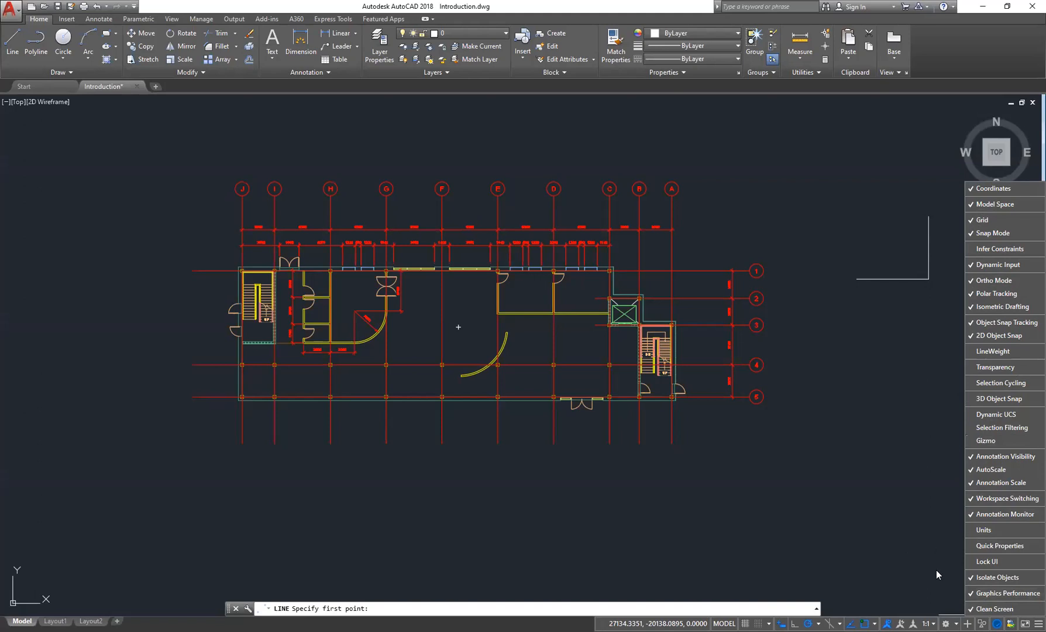
key("Escape")
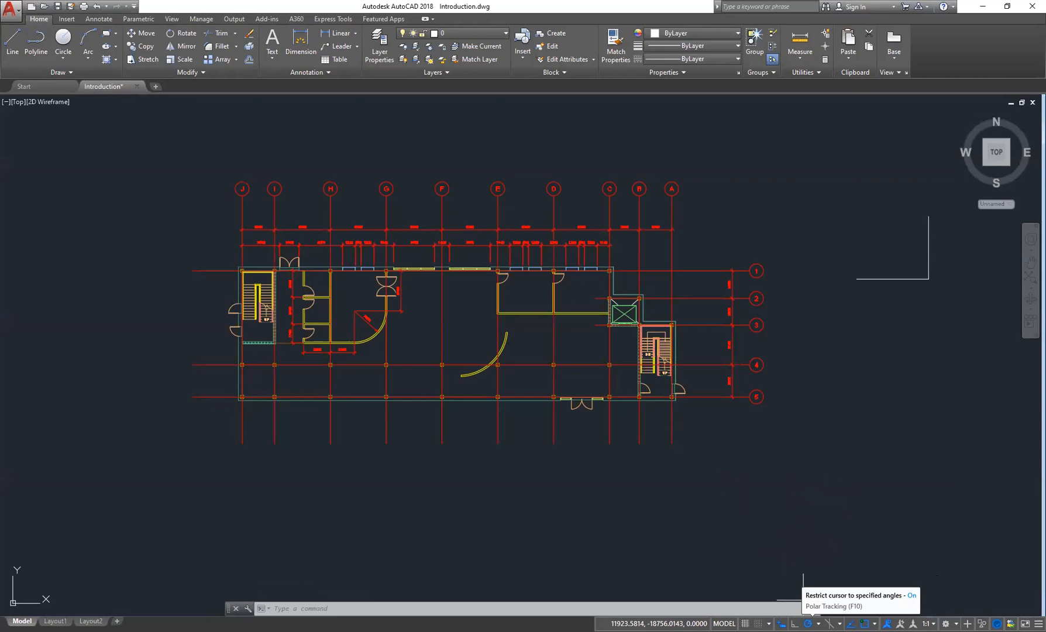
left_click(818, 623)
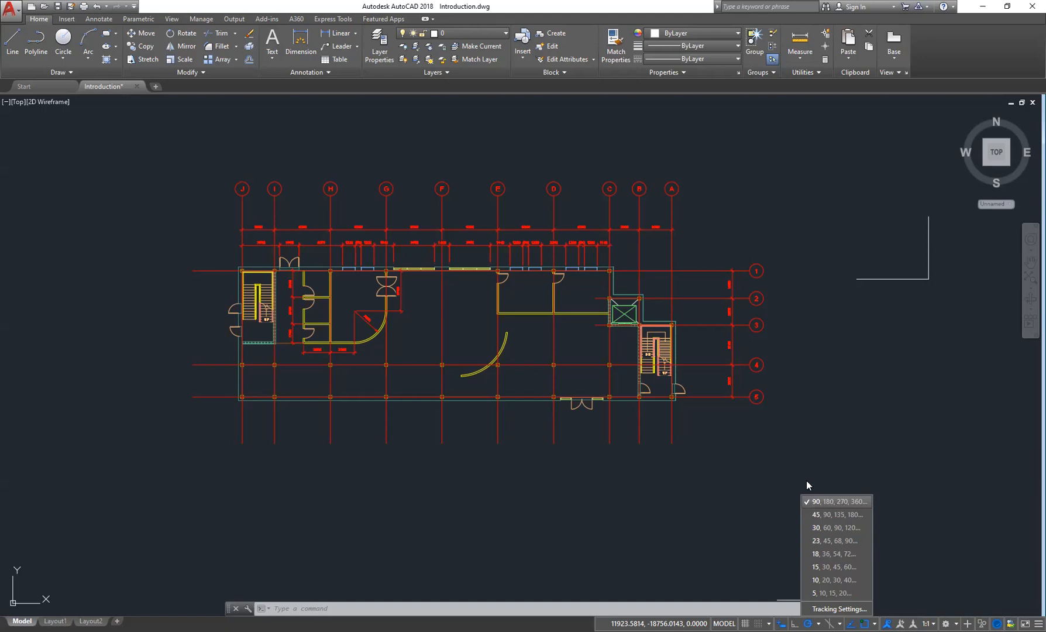
key("Escape")
key("Escape")
middle_click_drag(693, 457, 427, 455)
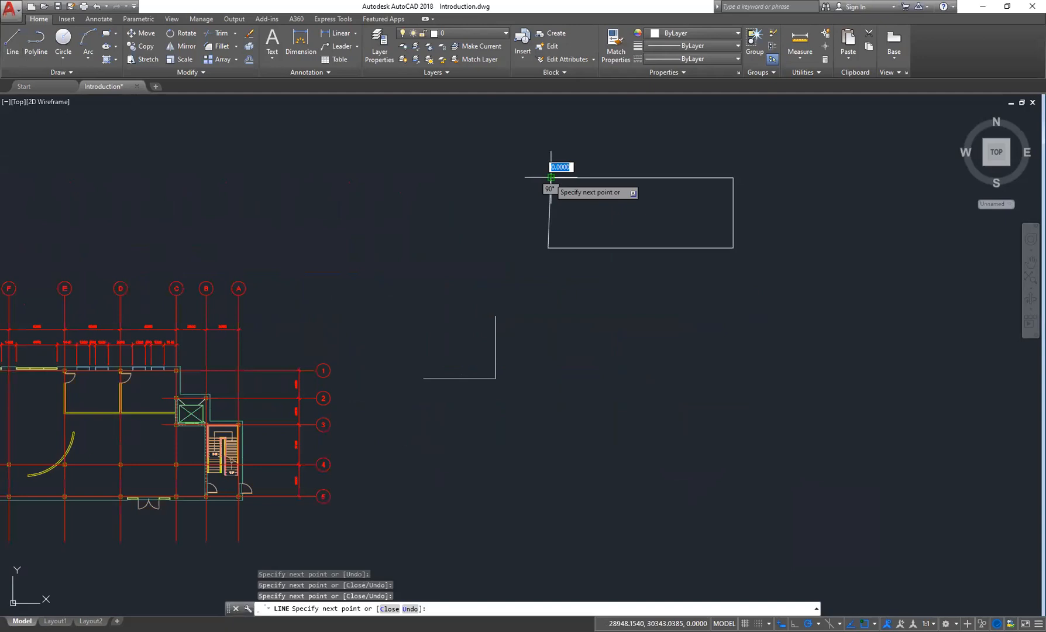
key("Escape")
key("Escape")
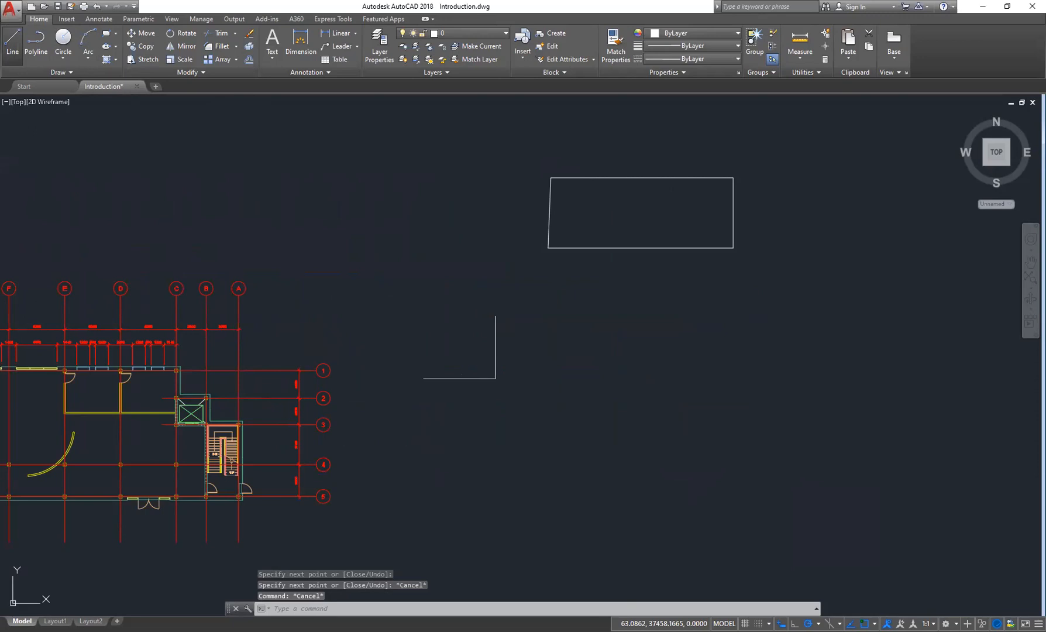
- Start a line from the rectangle's lower-right corner to try polar tracking
key("Return")
left_click(733, 248)
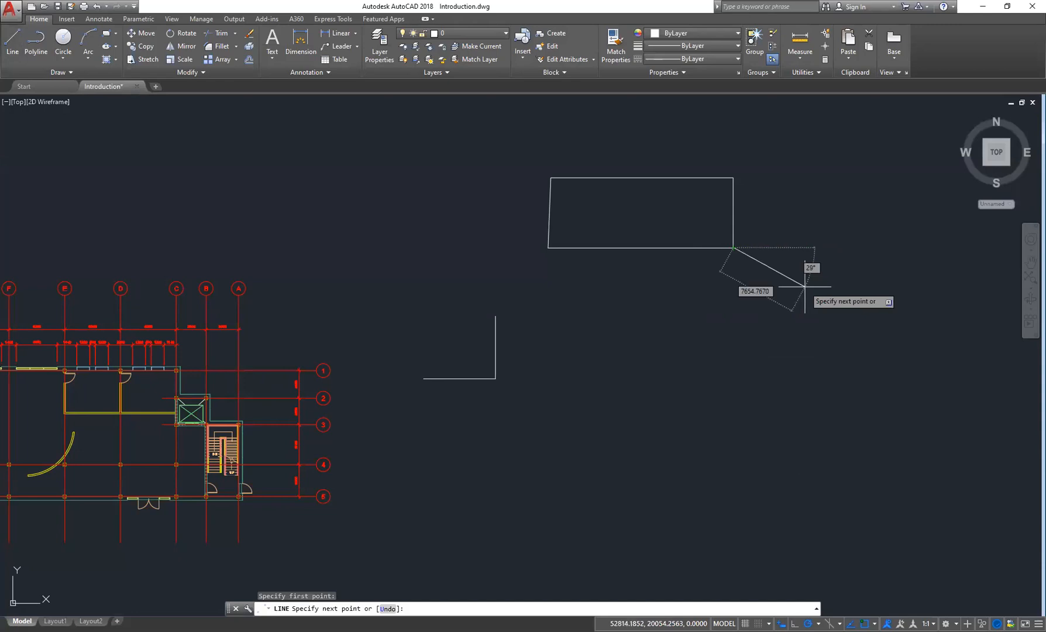
key("Escape")
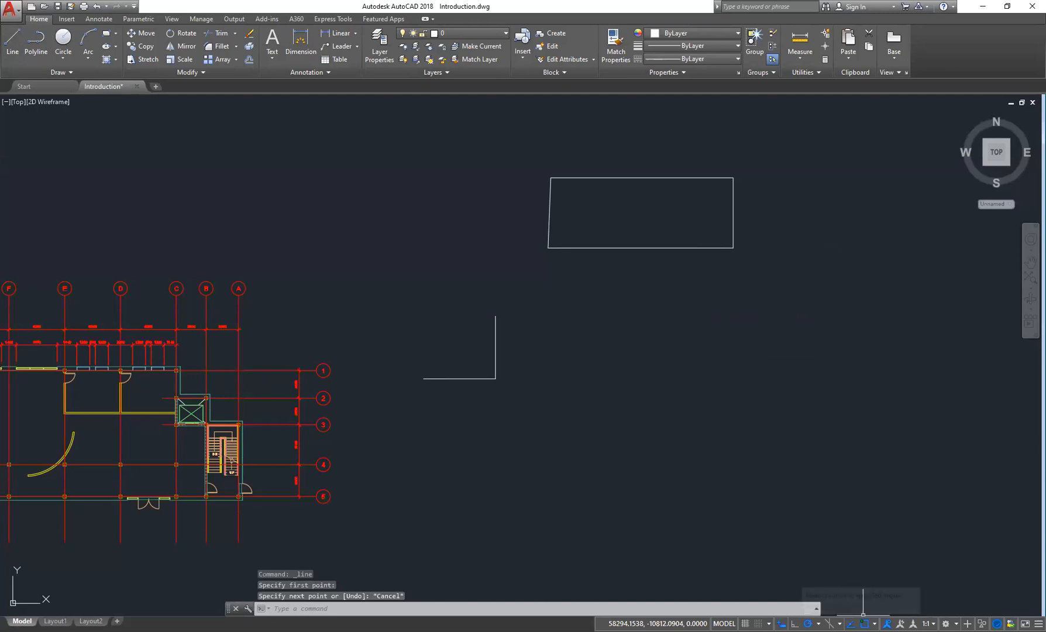
- Set the polar tracking angle to 45° increments and start a line from the rectangle's lower-right corner to test it
left_click(817, 623)
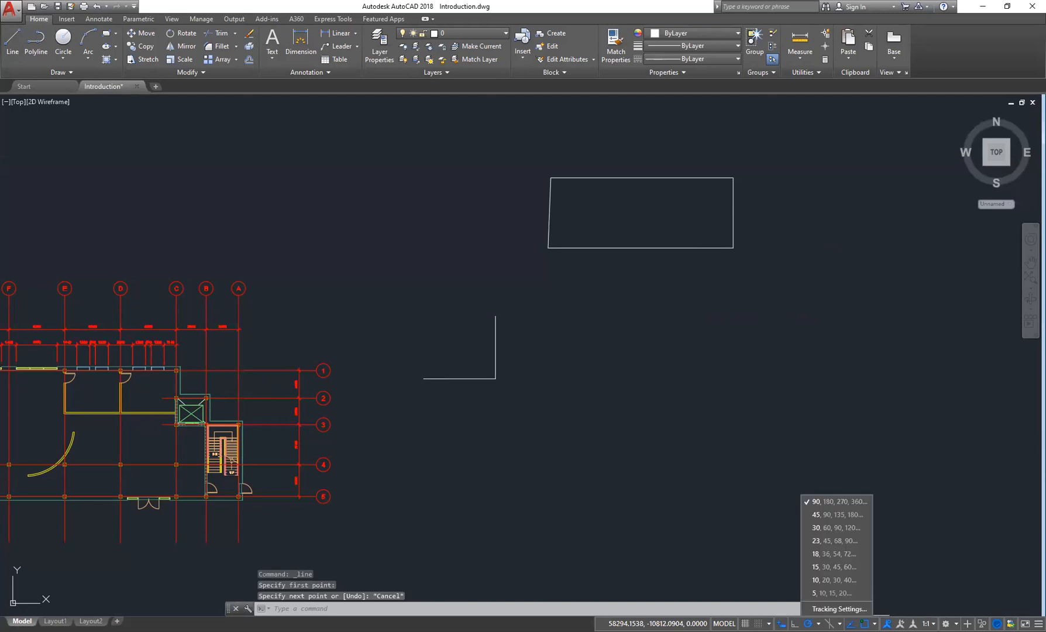
left_click(828, 513)
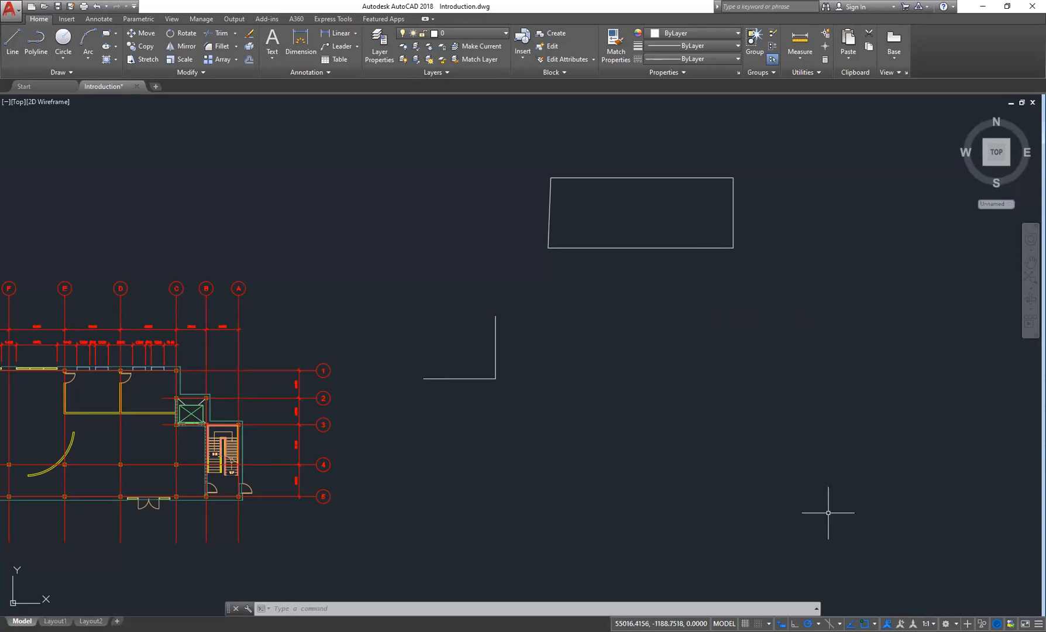
left_click(12, 41)
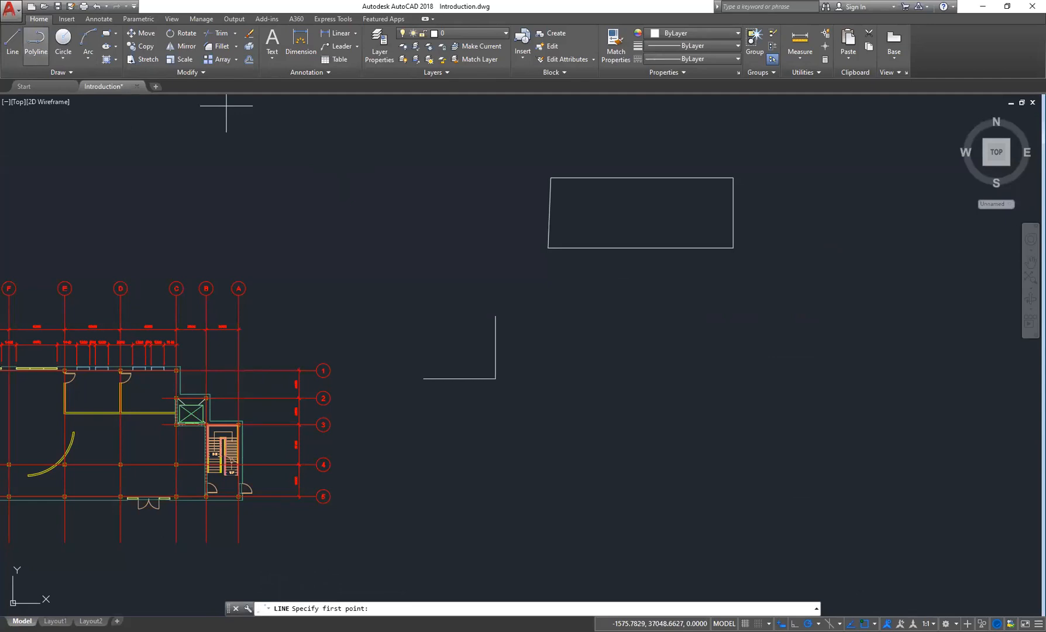
left_click(733, 248)
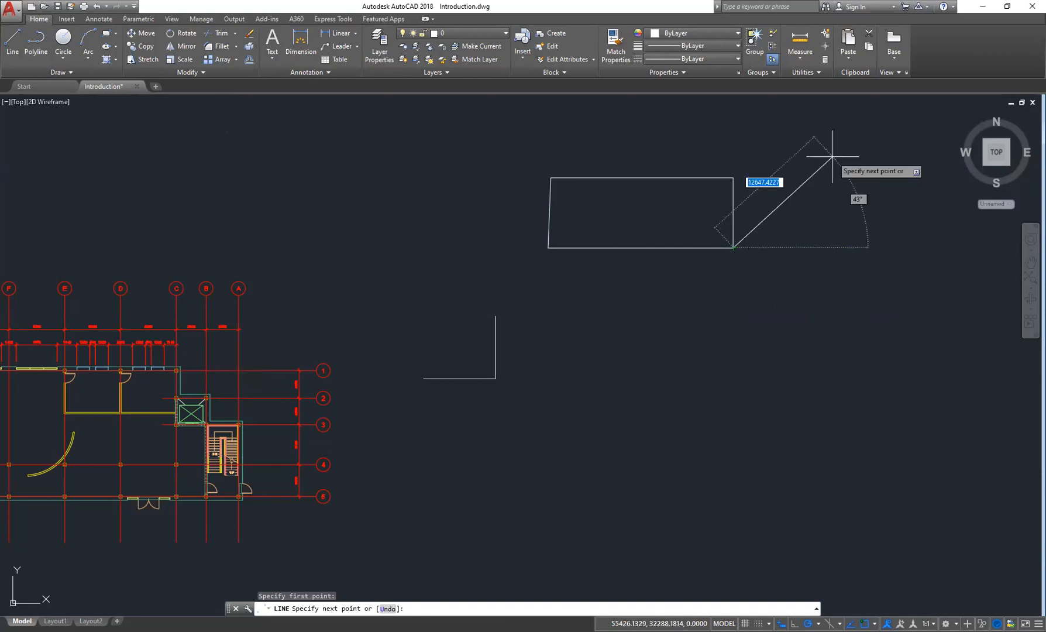
middle_click_drag(824, 156, 750, 290)
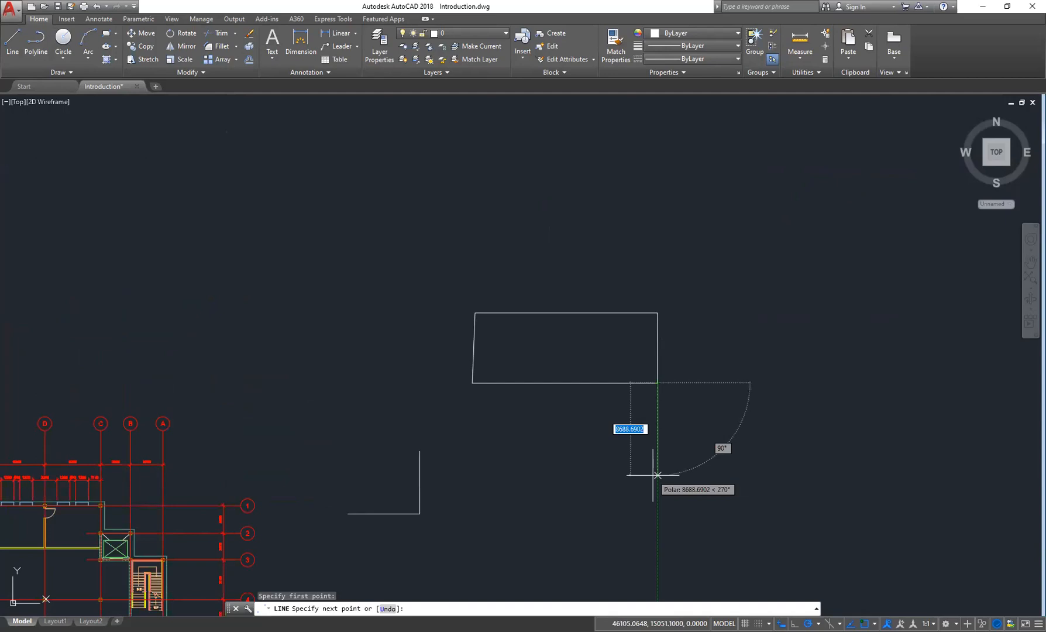
key("Escape")
left_click(818, 624)
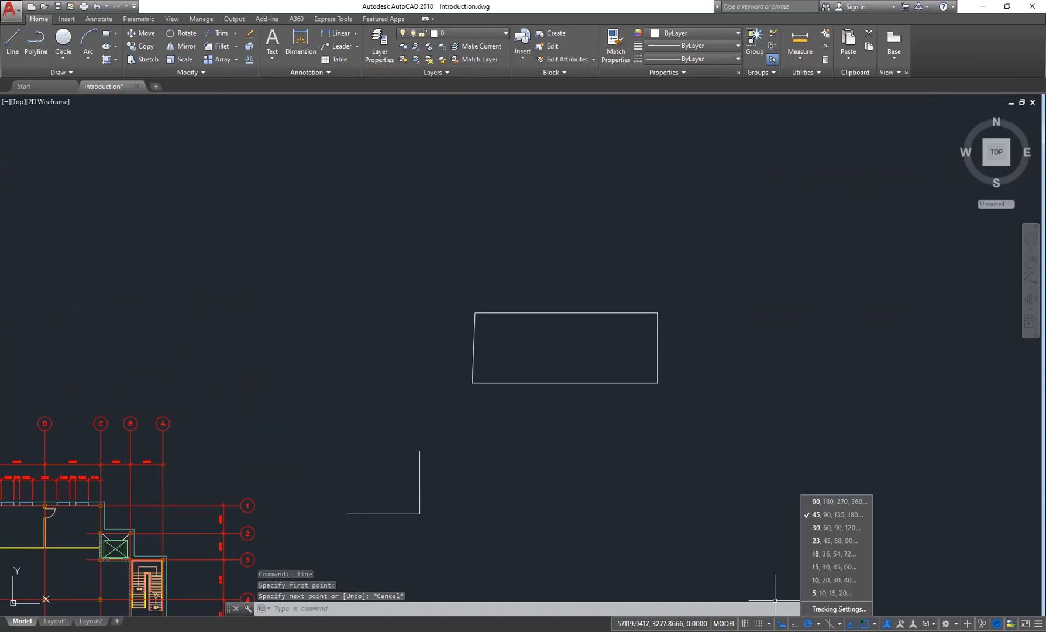
left_click(827, 609)
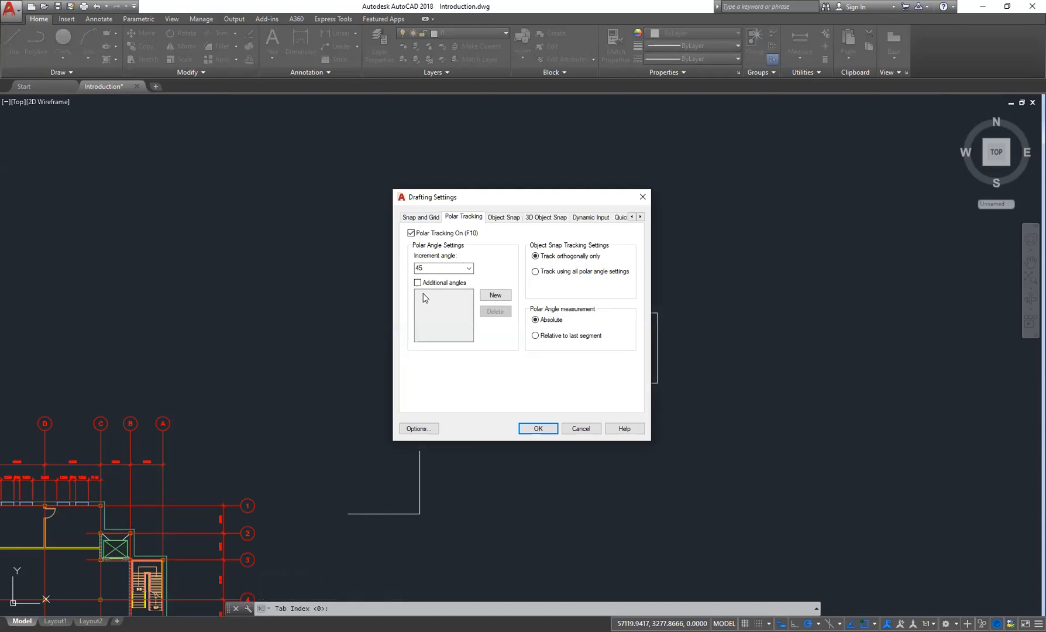
left_click(644, 197)
- Add 22 as an additional polar tracking angle in the Drafting Settings and apply it
left_click(818, 624)
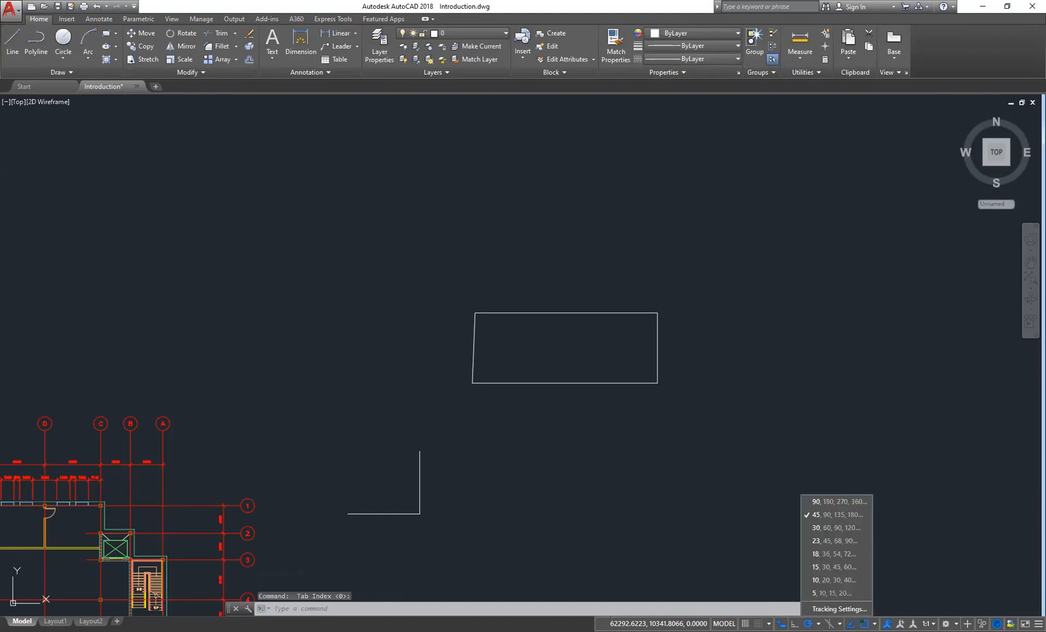
left_click(824, 612)
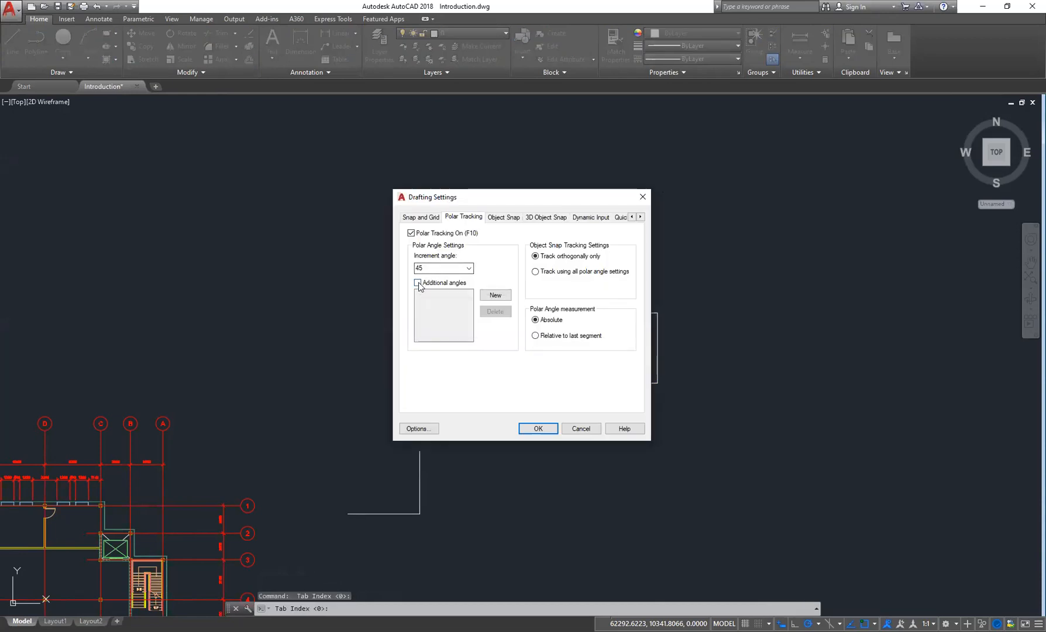
left_click(418, 283)
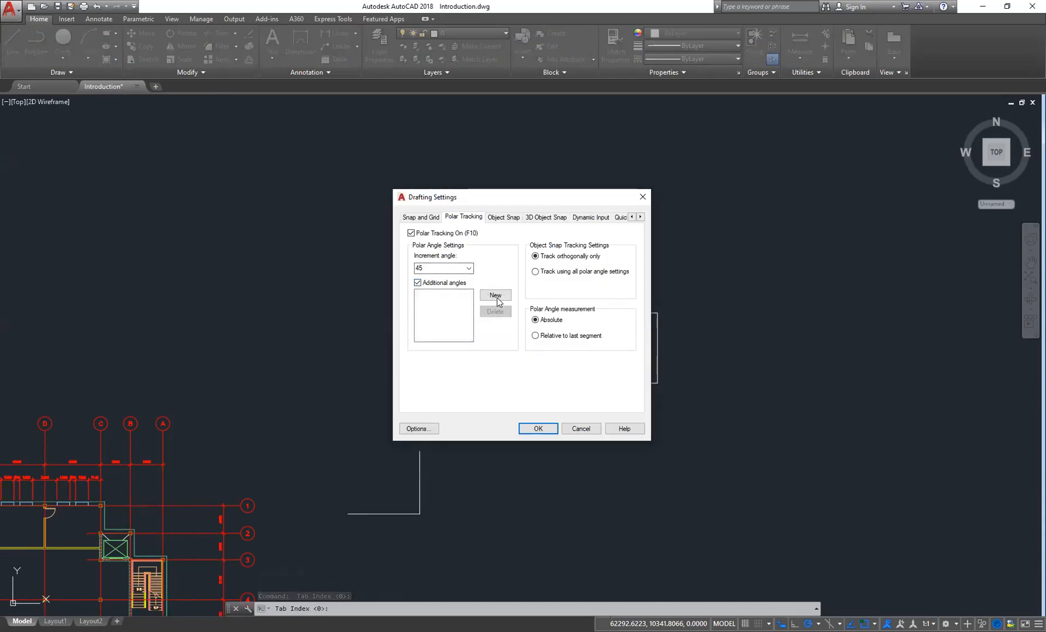
left_click(417, 284)
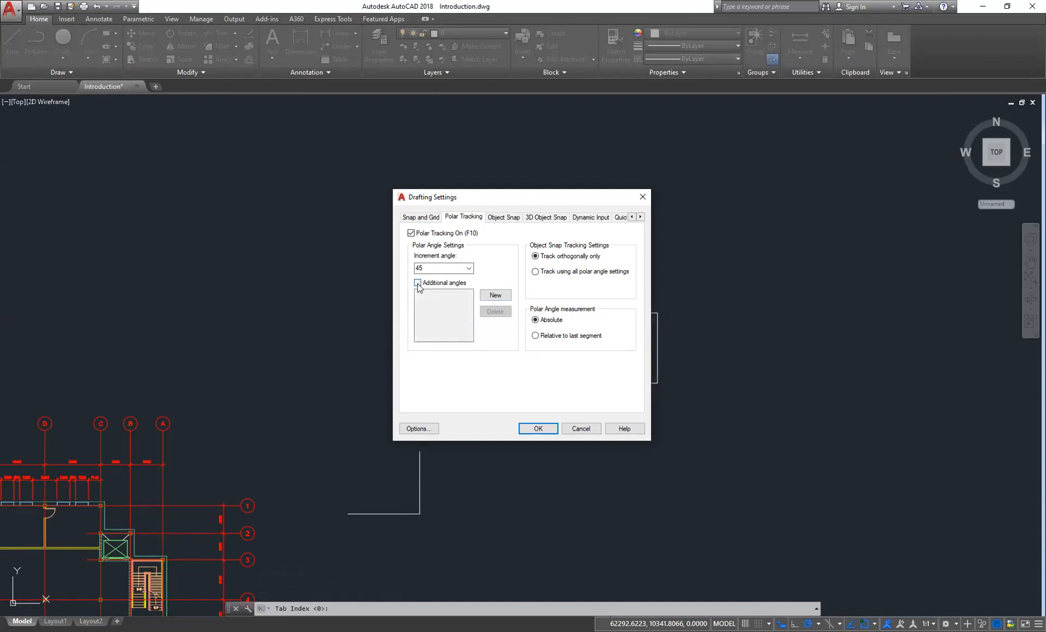
left_click(418, 285)
left_click(417, 283)
left_click(417, 283)
left_click(495, 295)
type("22")
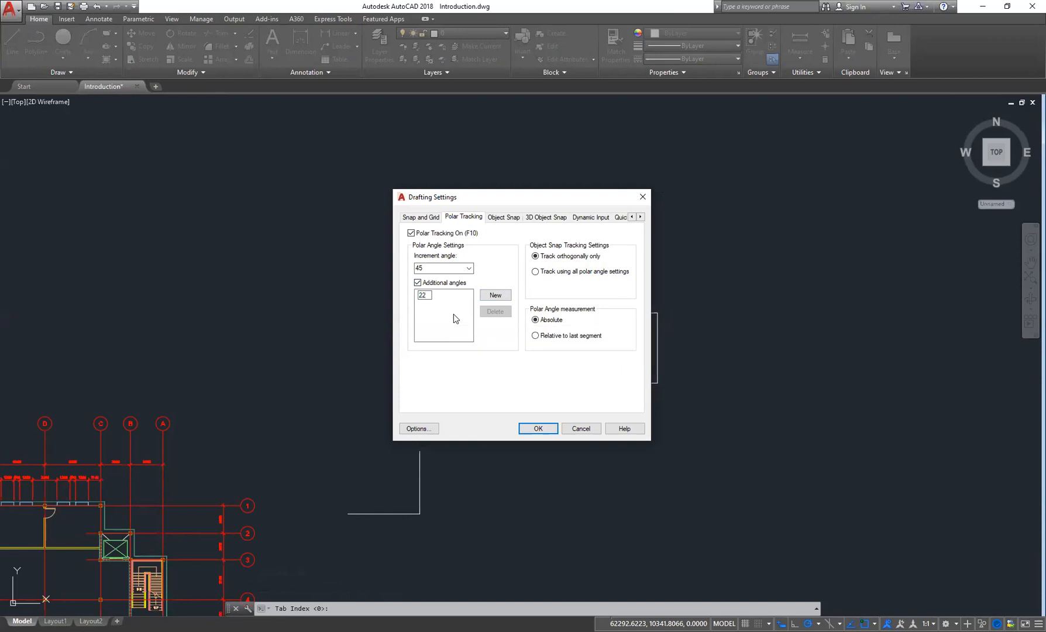
left_click(533, 431)
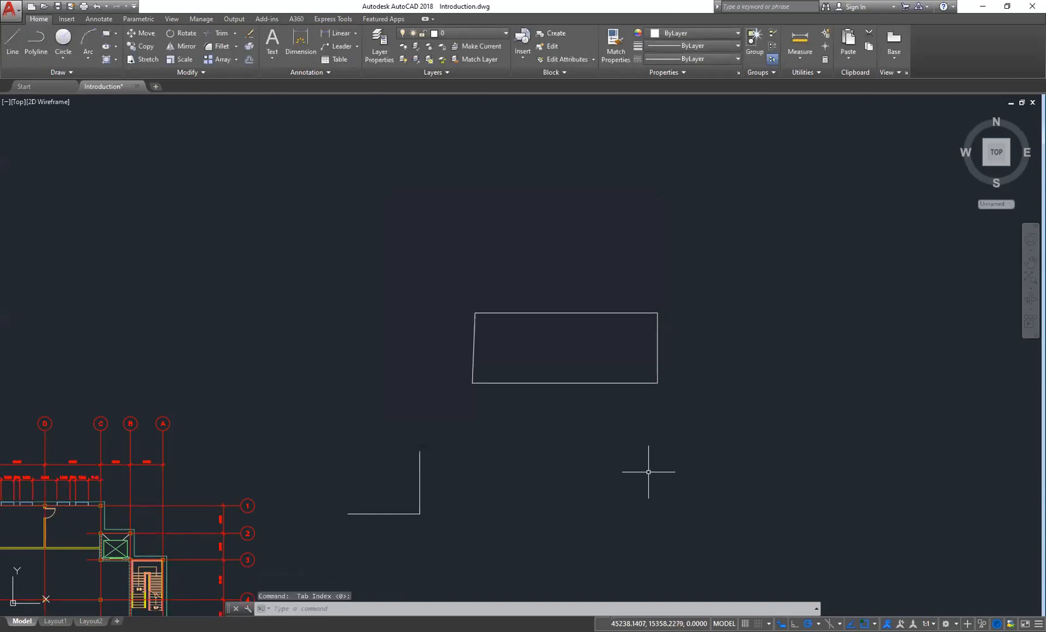
- Switch polar tracking to the 22° angle set and start a line from the rectangle's upper-right corner to test it
middle_click_drag(606, 345, 584, 306)
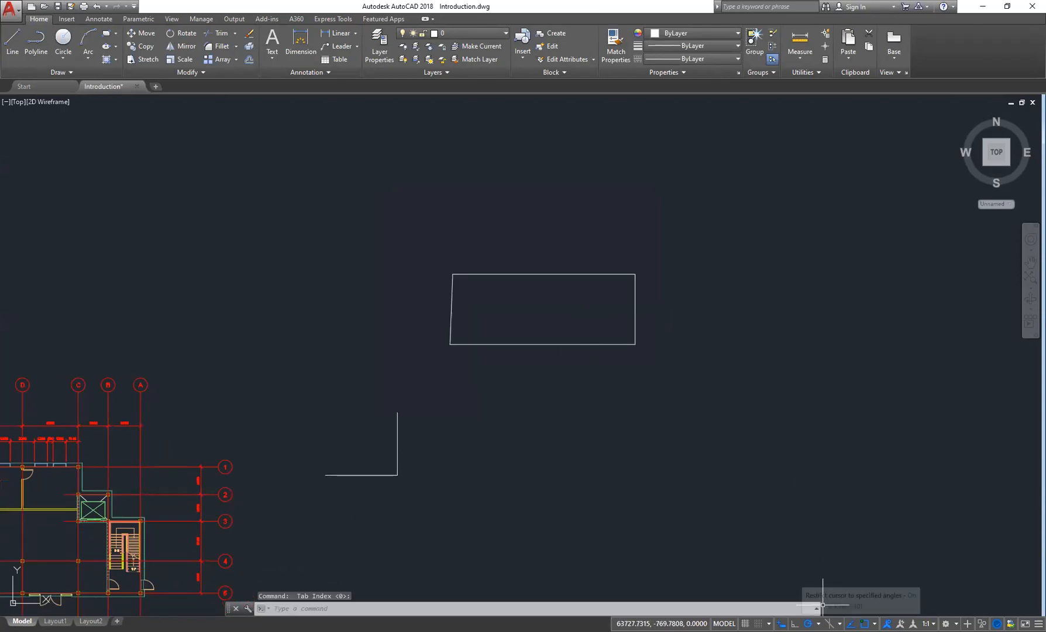
left_click(818, 623)
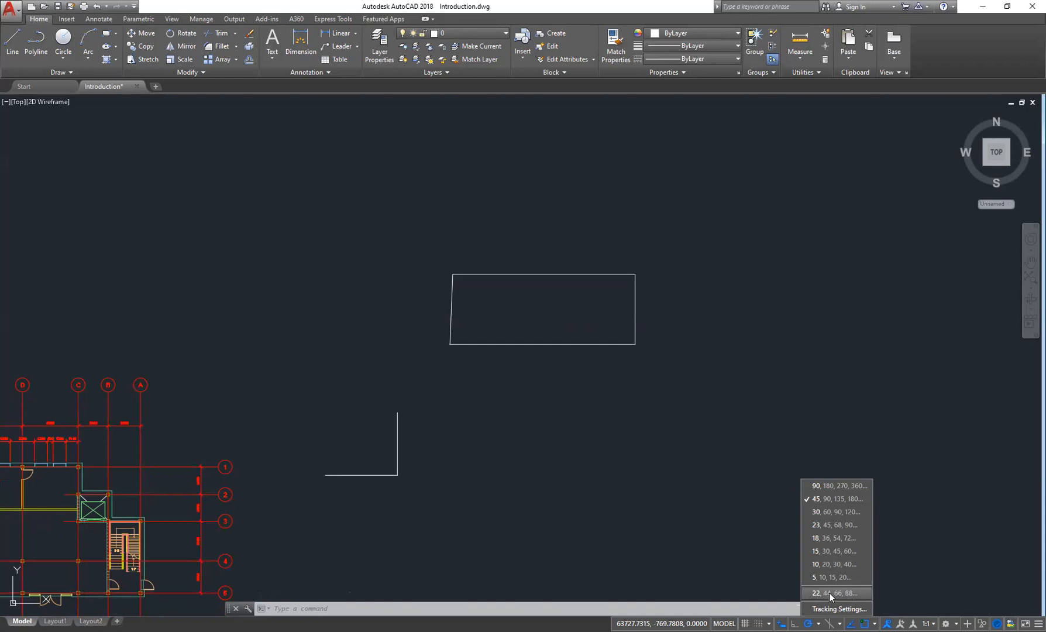
left_click(682, 379)
left_click(7, 41)
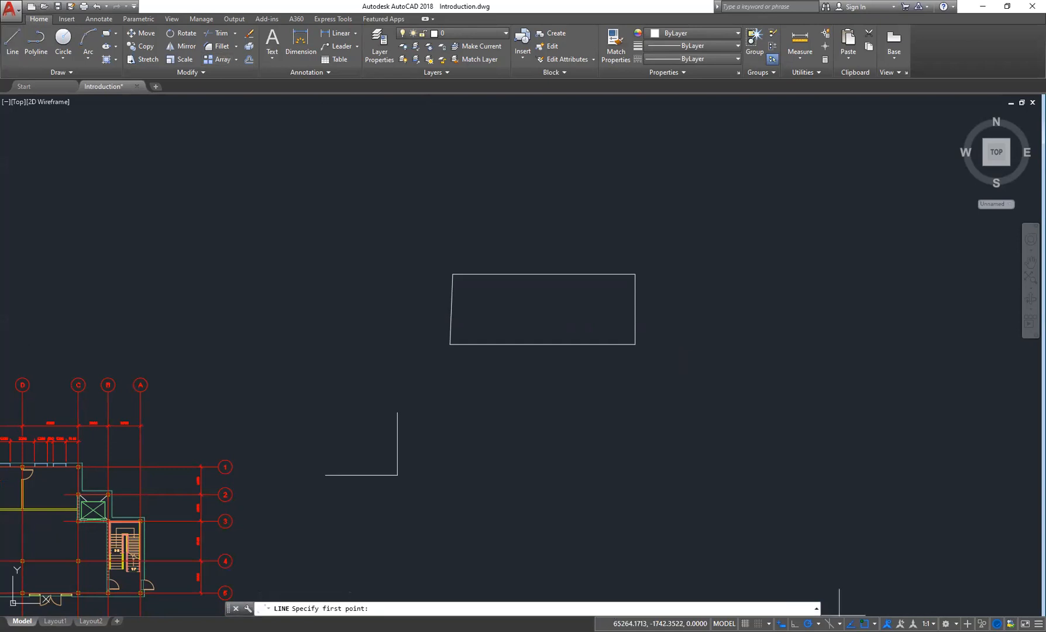
left_click(818, 624)
left_click(824, 592)
left_click(21, 39)
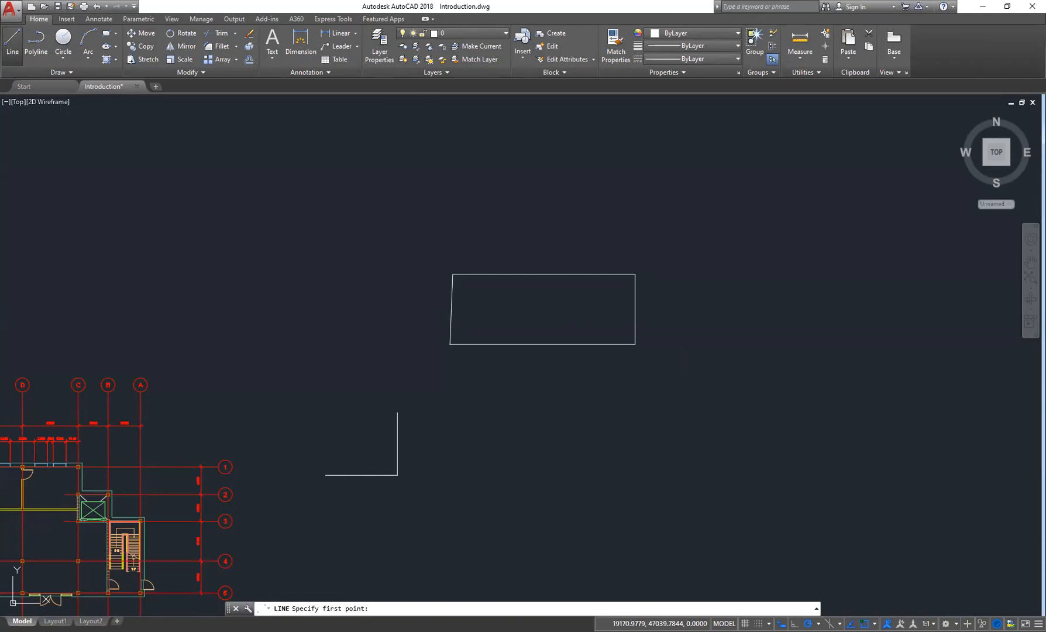
left_click(636, 274)
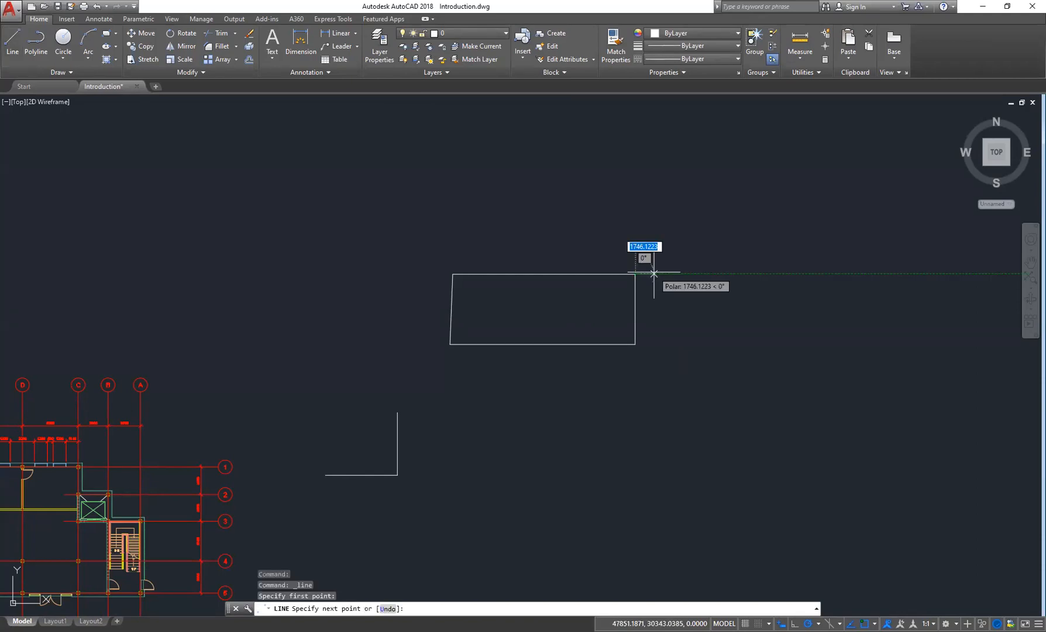
key("Escape")
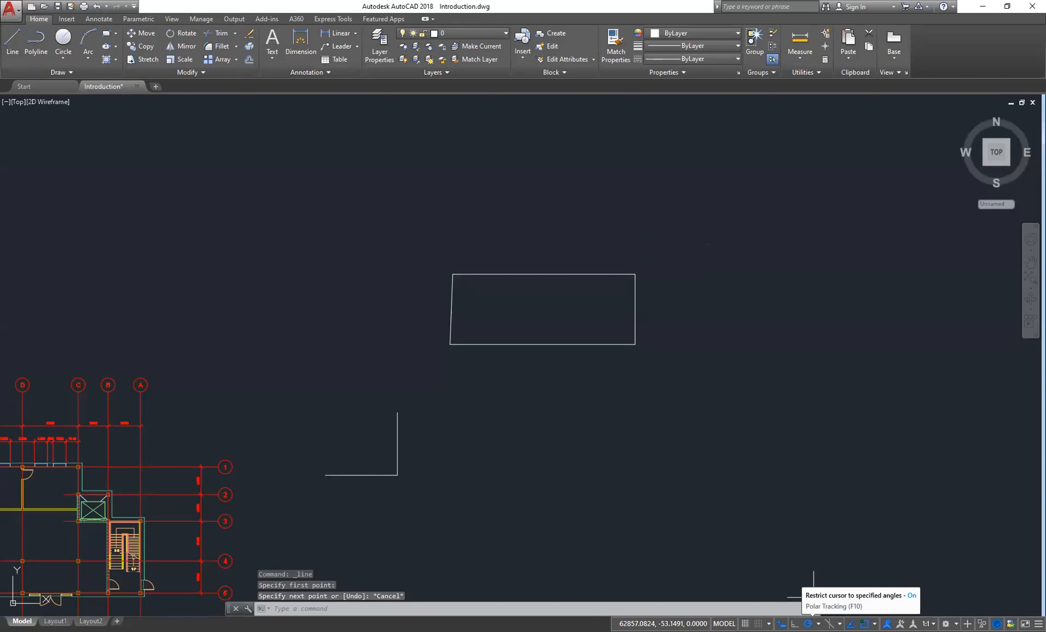
- Set the polar tracking angle back to 45° increments
left_click(817, 623)
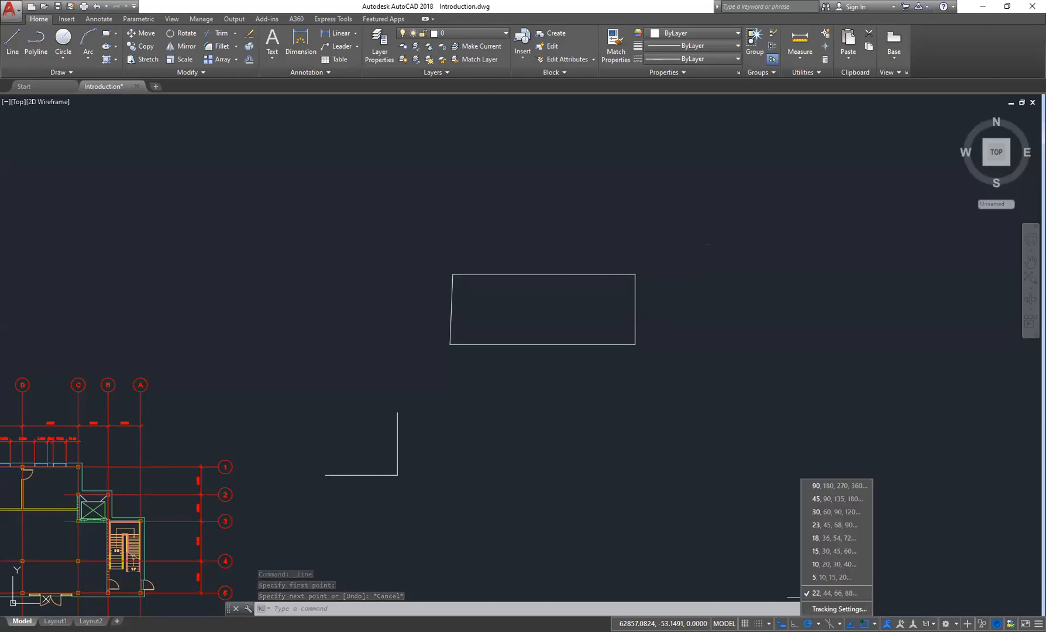
left_click(817, 484)
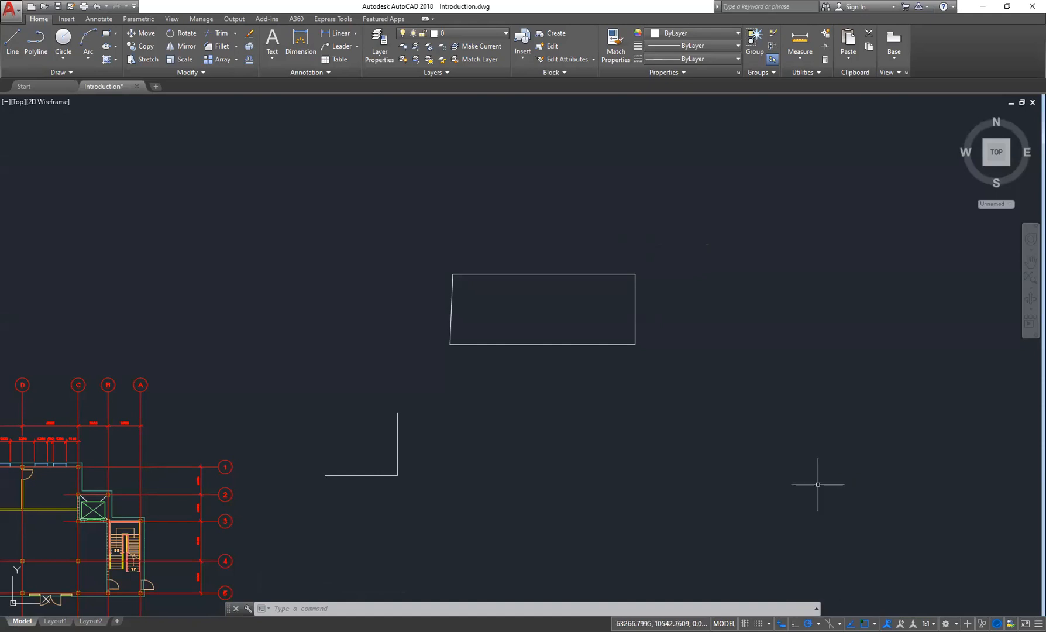
left_click(819, 621)
left_click(828, 499)
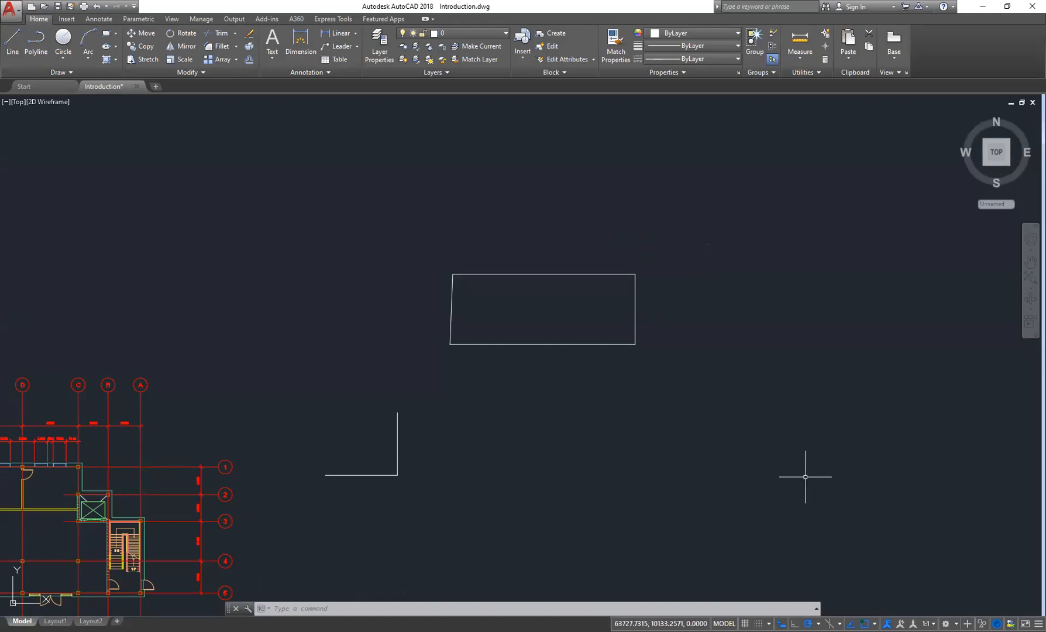
left_click(13, 39)
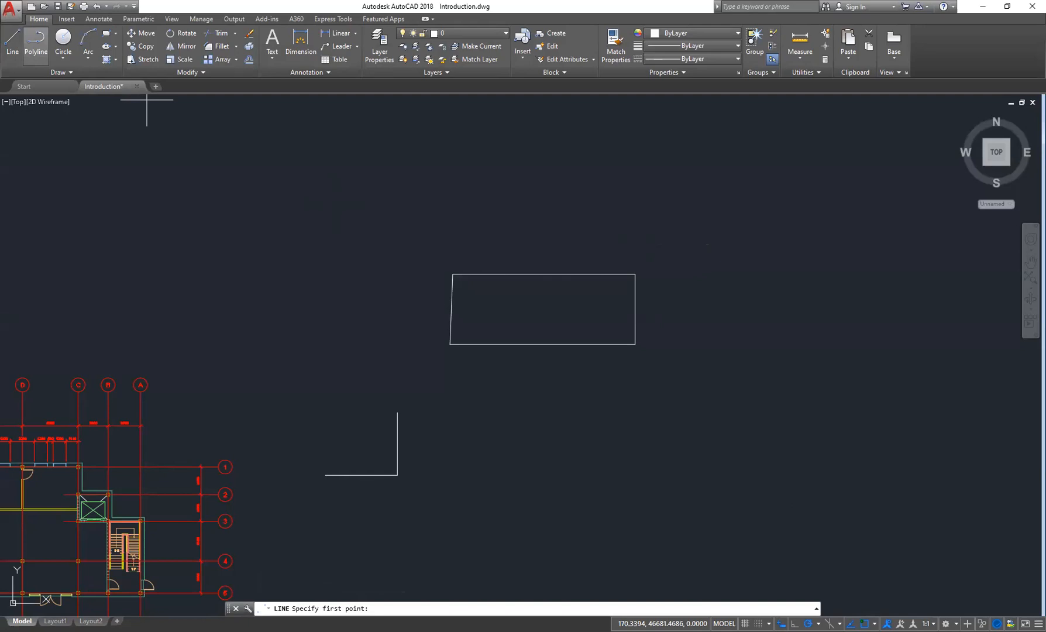
key("Escape")
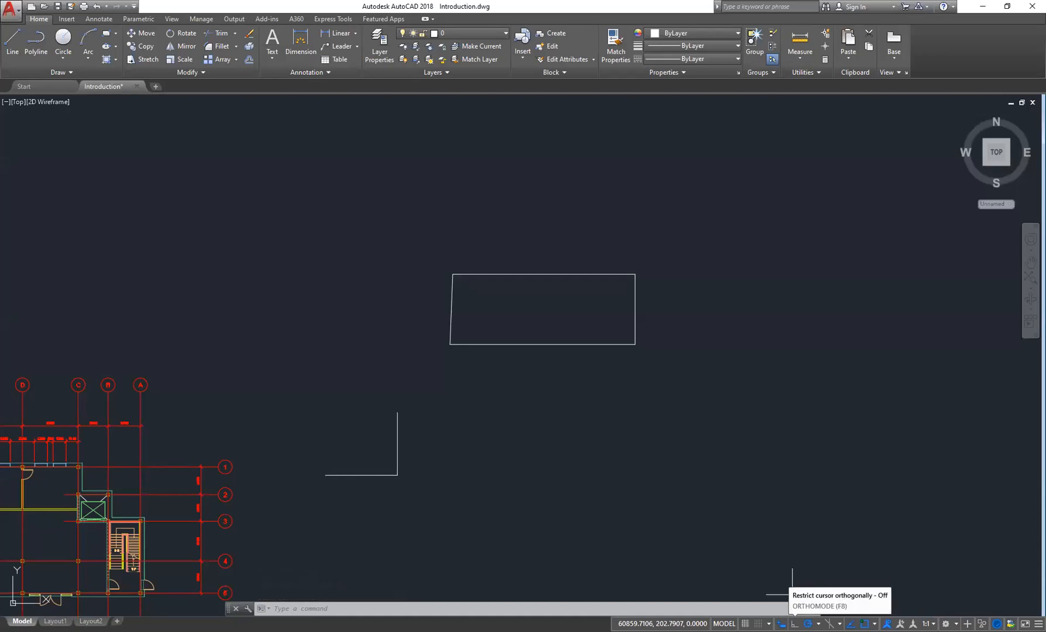
left_click(12, 47)
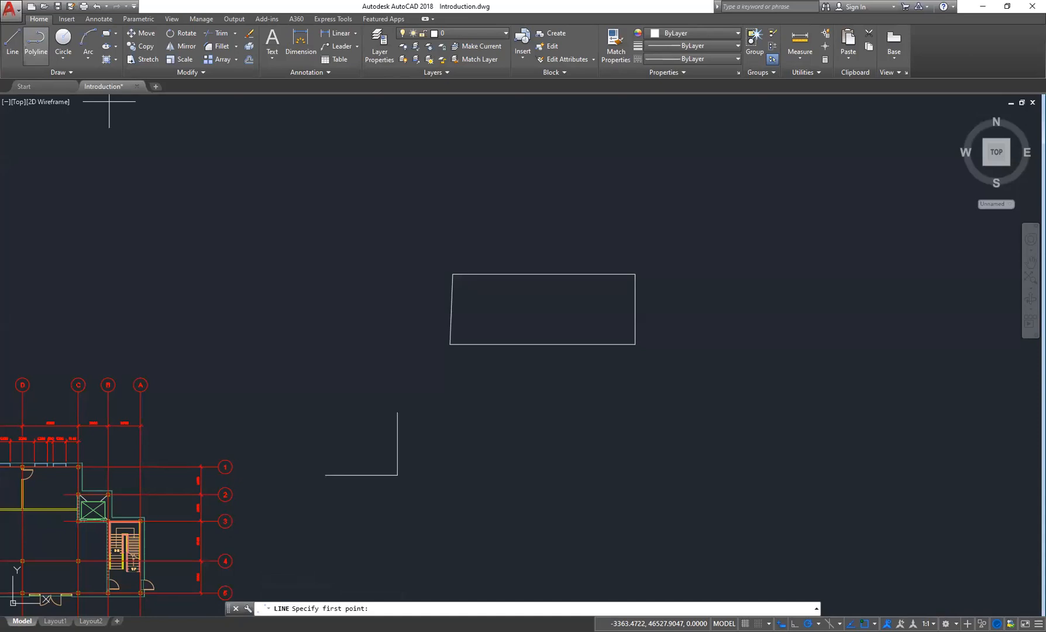
left_click(109, 101)
key("Escape")
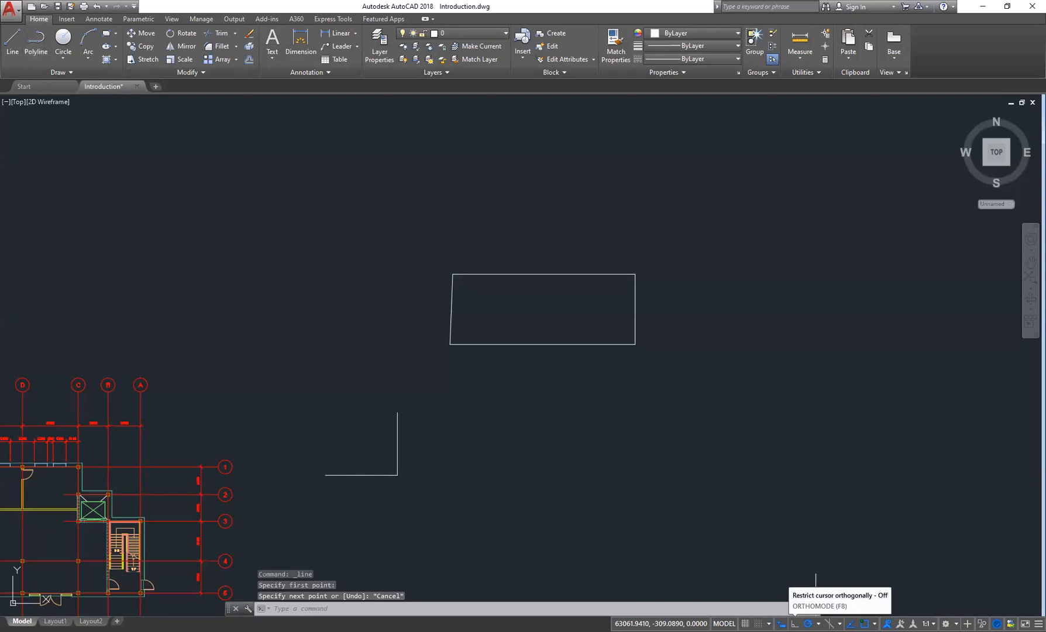
- Toggle Ortho mode on, switch to polar tracking, and switch back to Ortho mode
key("F8")
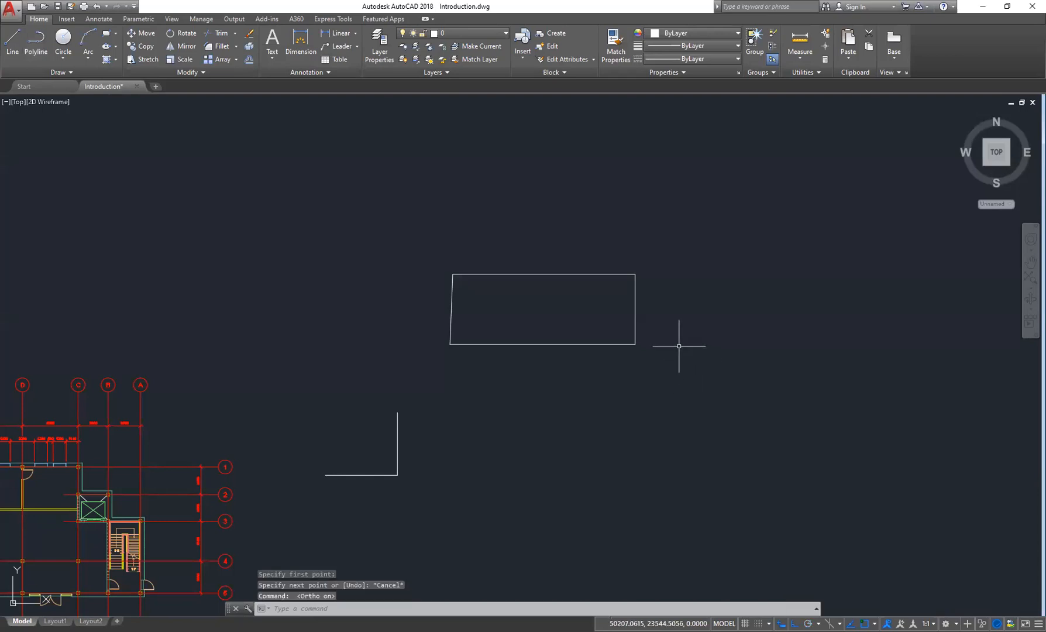
key("F10")
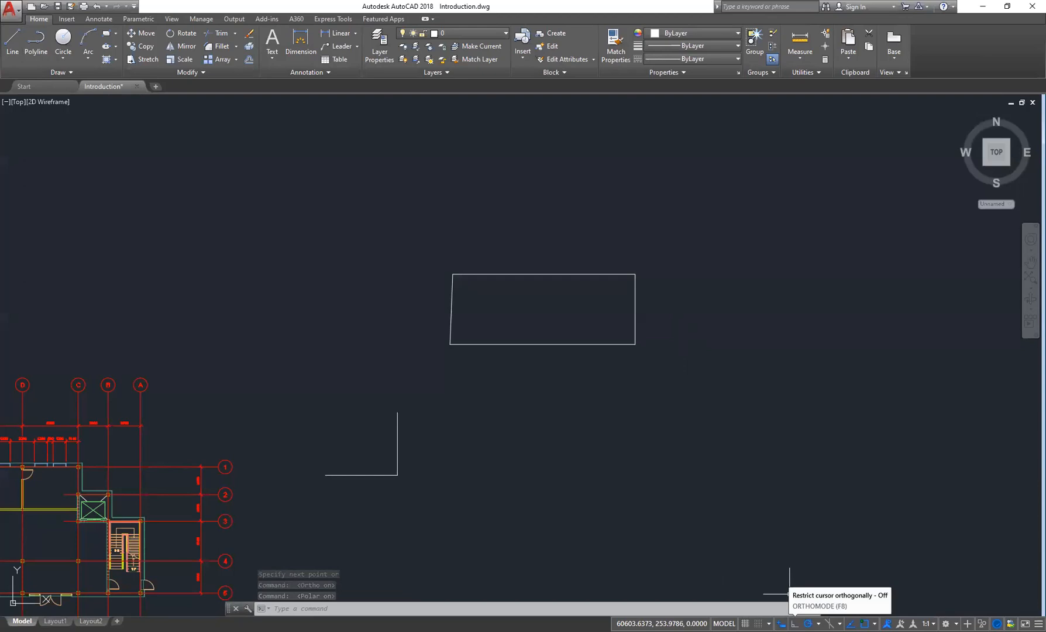
key("F8")
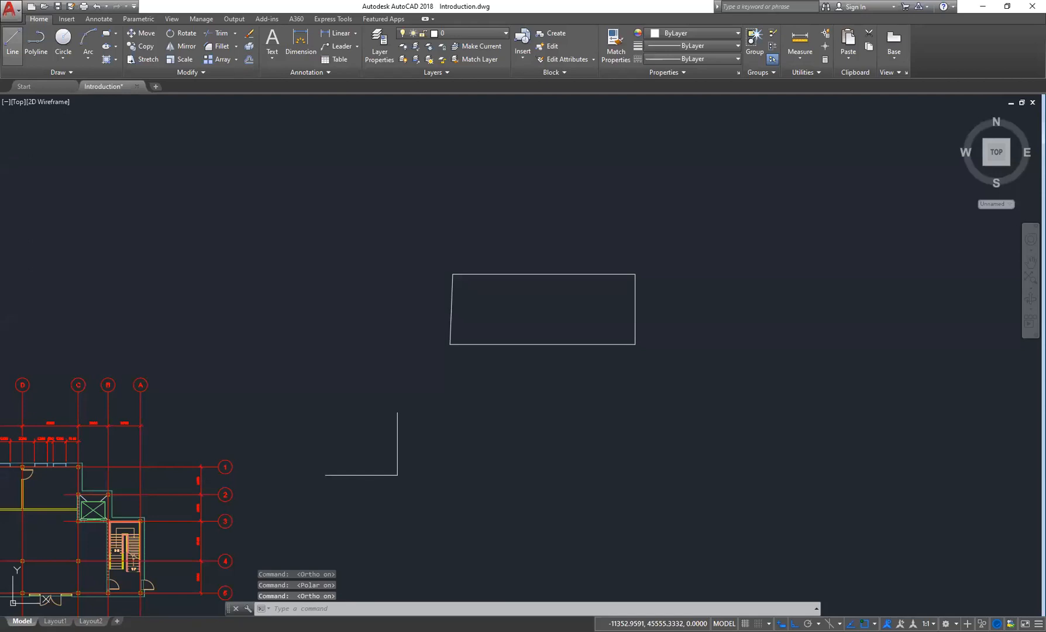
- Draw orthogonal test lines from the rectangle's upper-right corner, then window-select and erase them
left_click(12, 44)
left_click(635, 274)
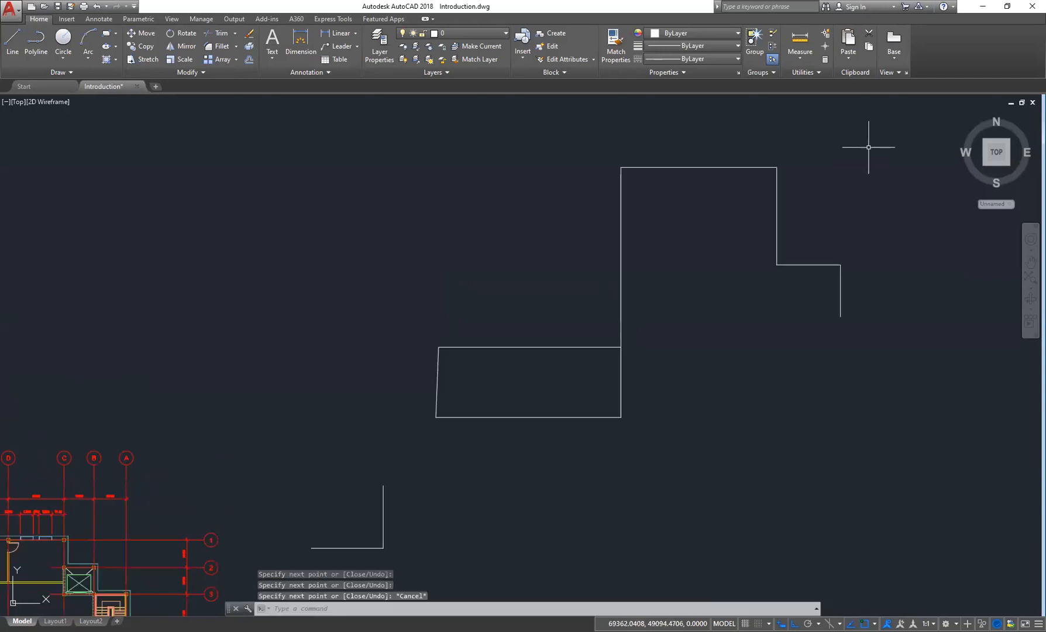
left_click(877, 144)
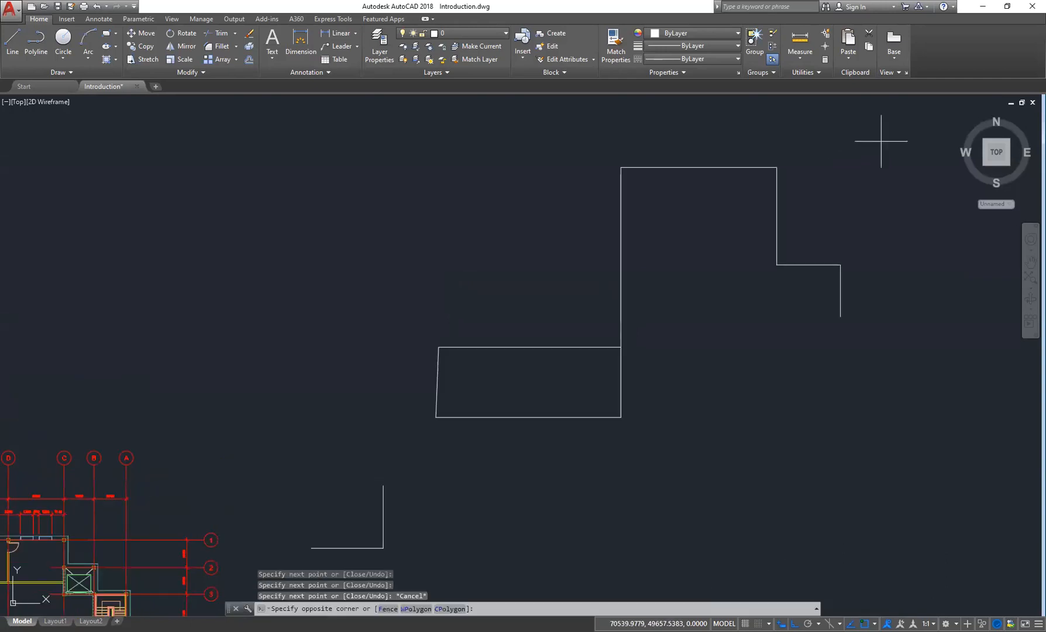
left_click(572, 317)
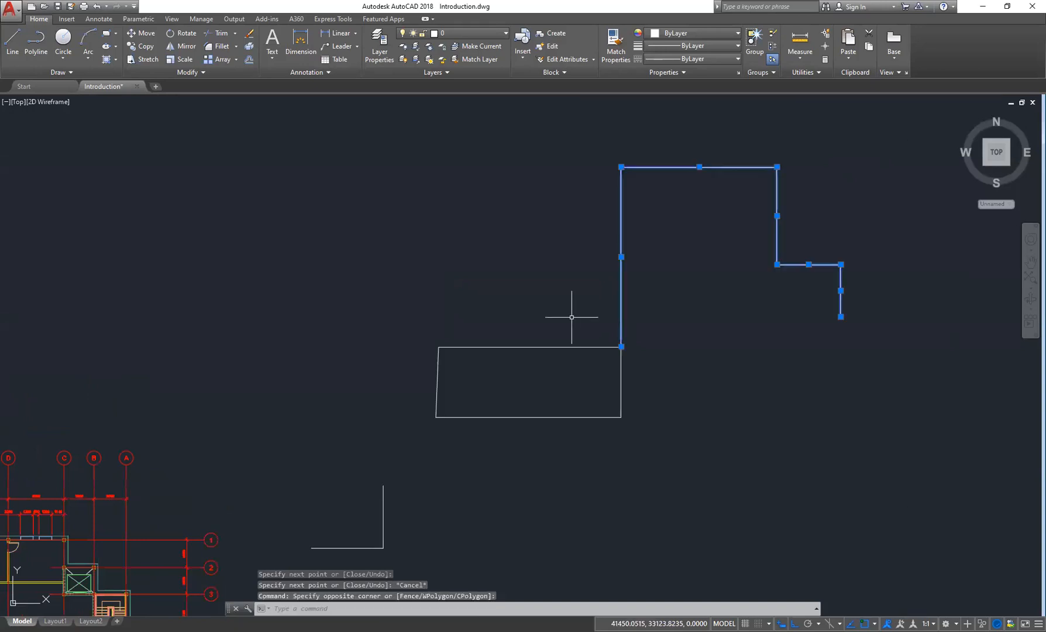
key("Delete")
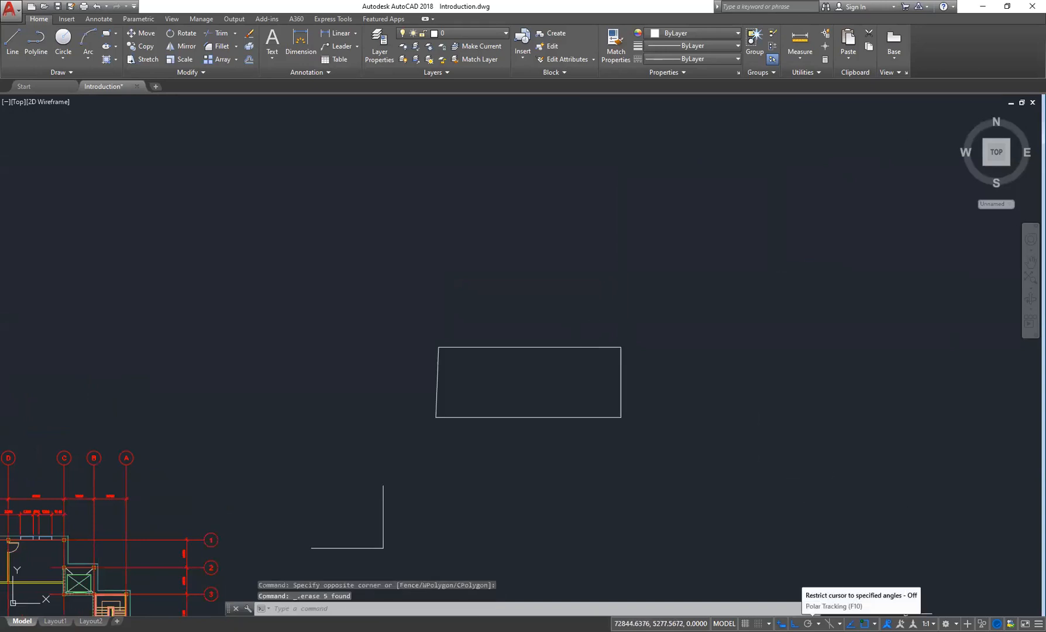
- Turn polar tracking back on in the status bar
left_click(808, 623)
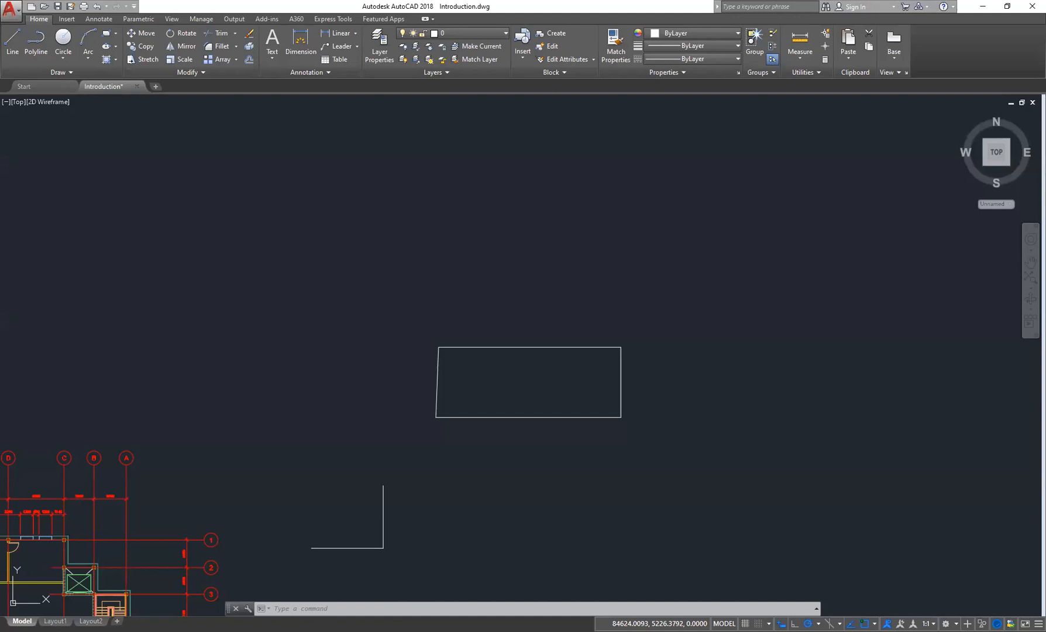
scroll(504, 402, "up", 4)
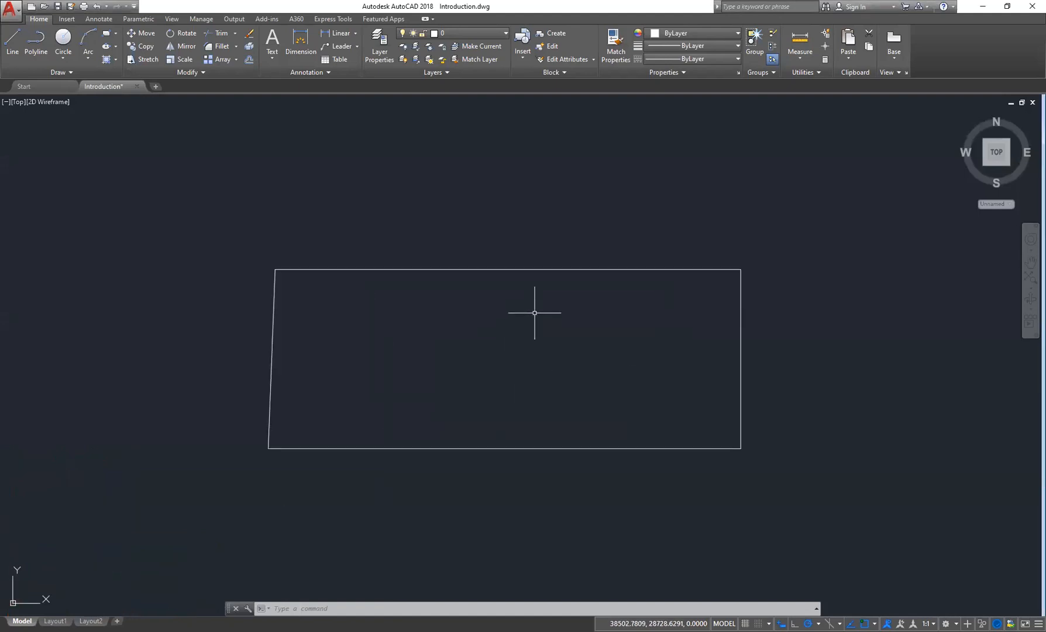
middle_click_drag(560, 315, 540, 306)
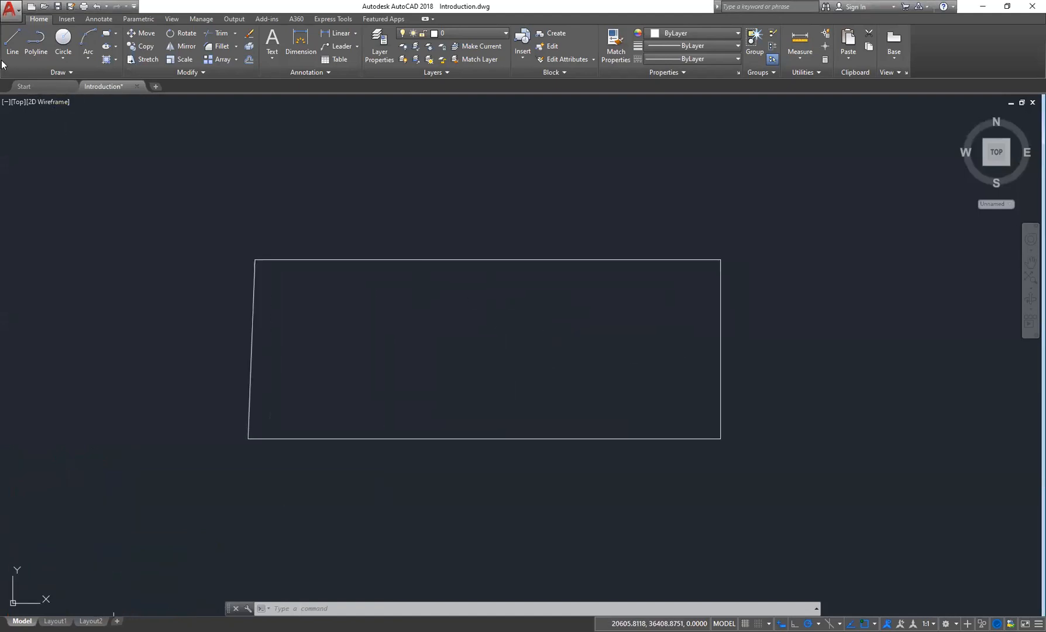
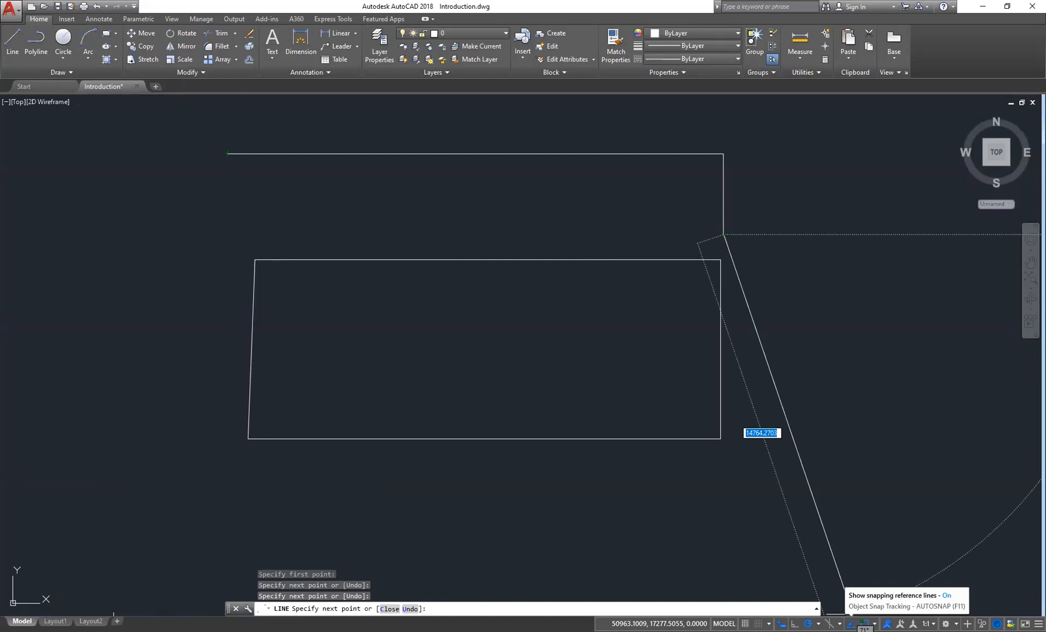
- Cancel the line command and erase the leftover L-shaped lines above the rectangle with a window selection
key("Escape")
key("Escape")
middle_click_drag(663, 200, 649, 268)
left_click(766, 180)
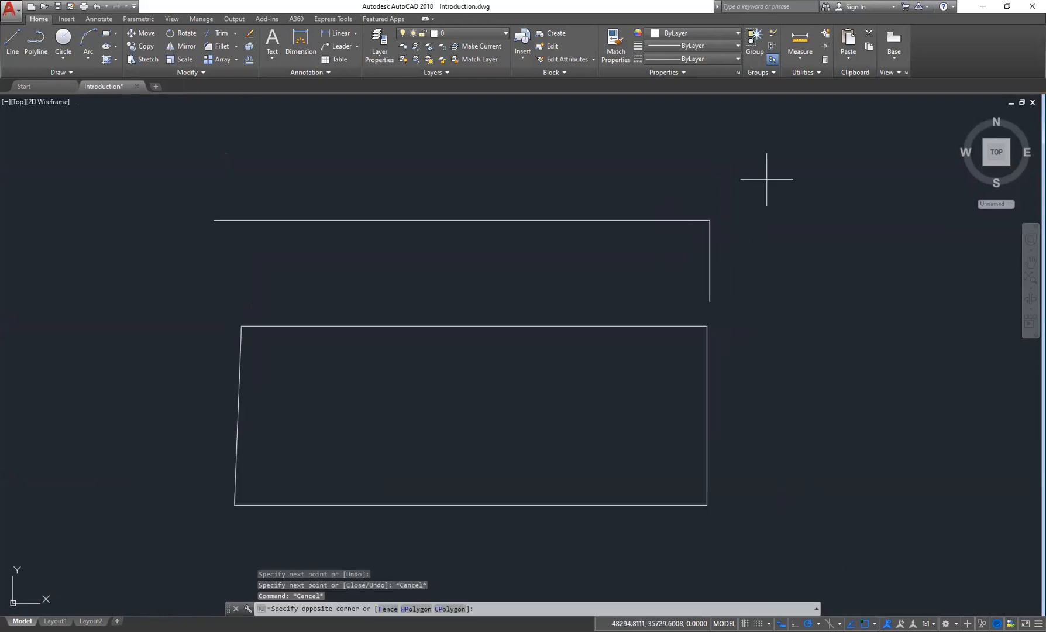
left_click(242, 274)
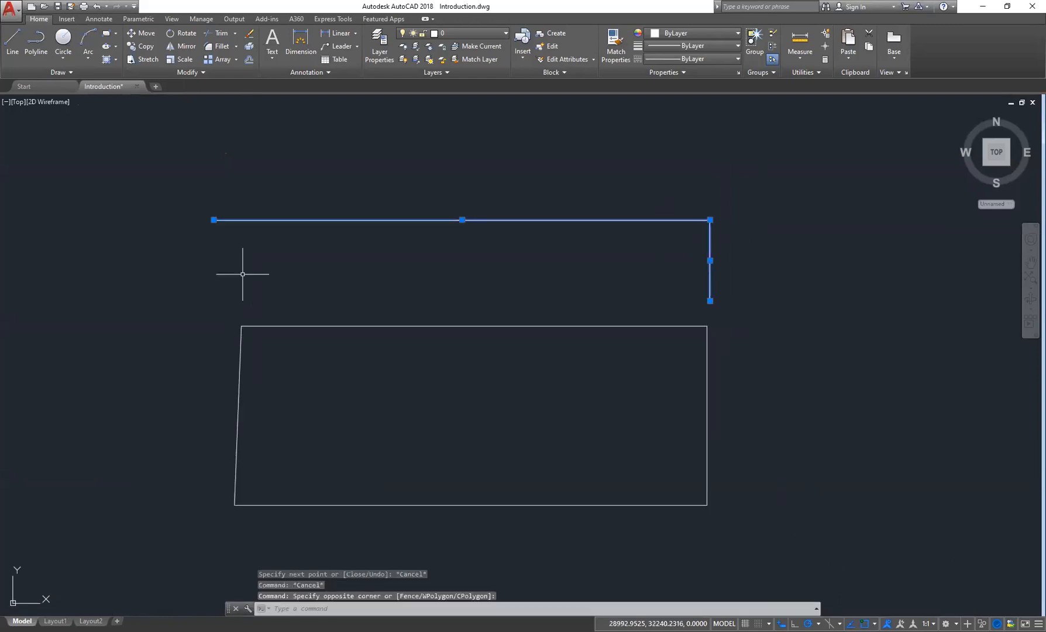
key("Delete")
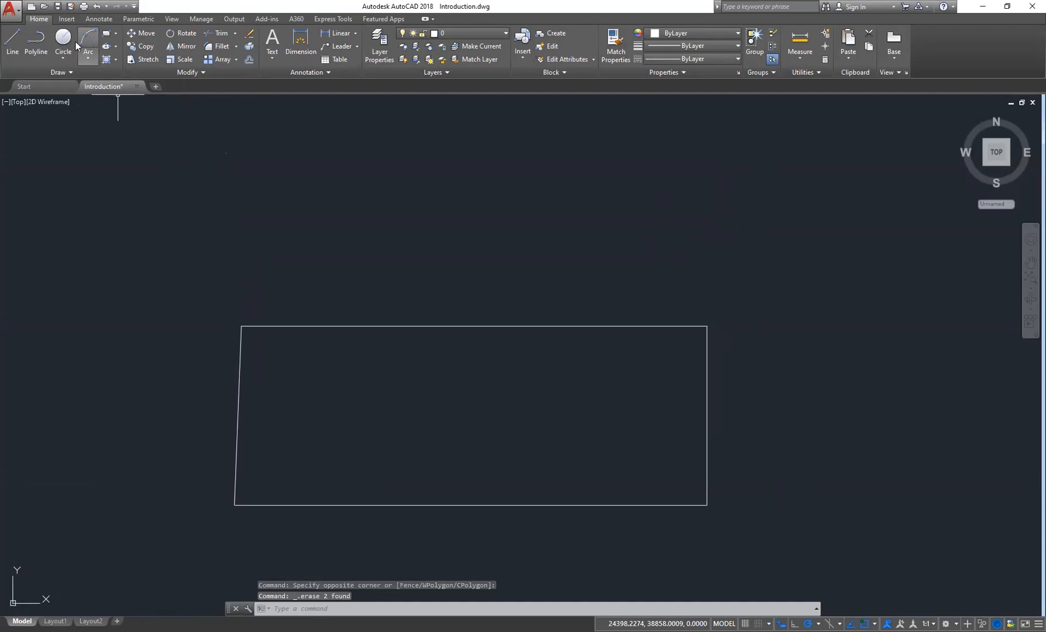
- Draw a single horizontal polyline segment above the rectangle and end the Polyline command
left_click(36, 40)
mouse_move(420, 272)
middle_mouse_down()
mouse_move(420, 413)
mouse_move(428, 305)
middle_mouse_up()
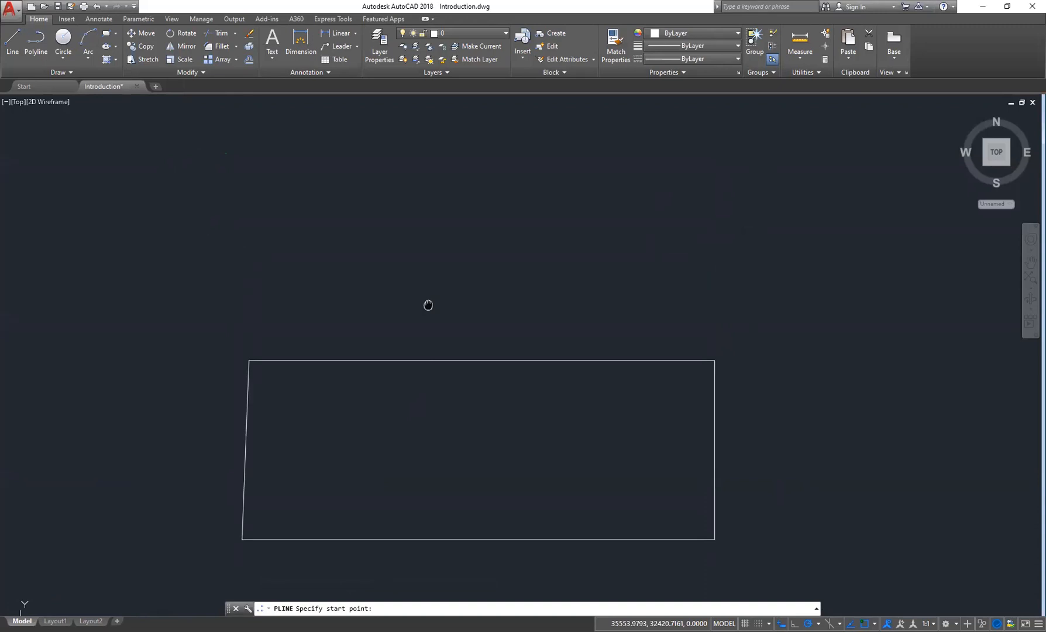
middle_click_drag(428, 305, 433, 410)
left_click(250, 193)
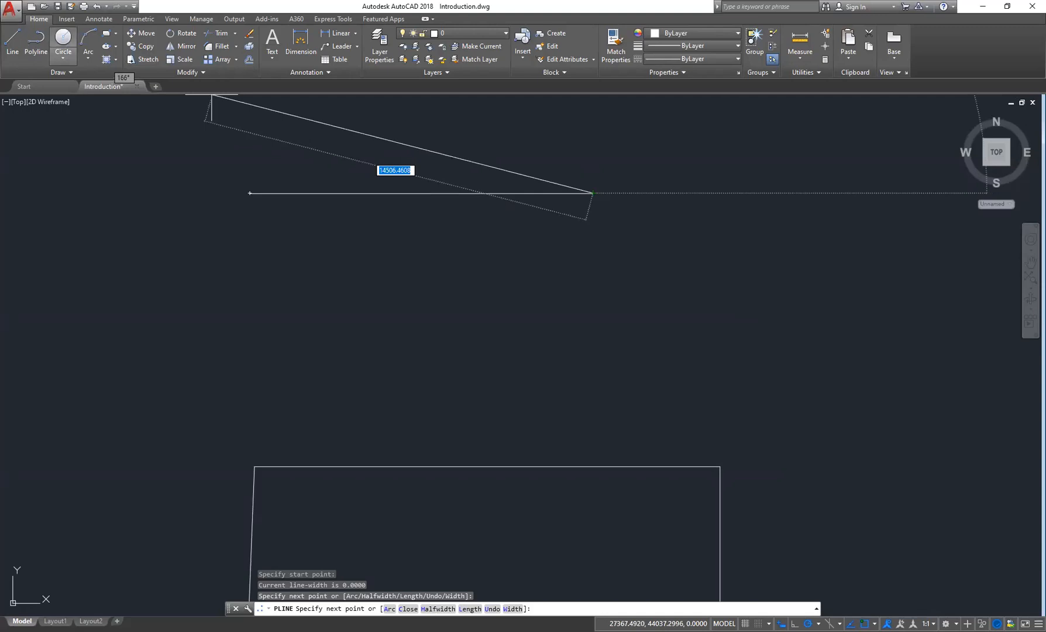
key("Escape")
key("Escape")
- Draw a horizontal line below the polyline segment with the Line tool
middle_click_drag(330, 243, 323, 227)
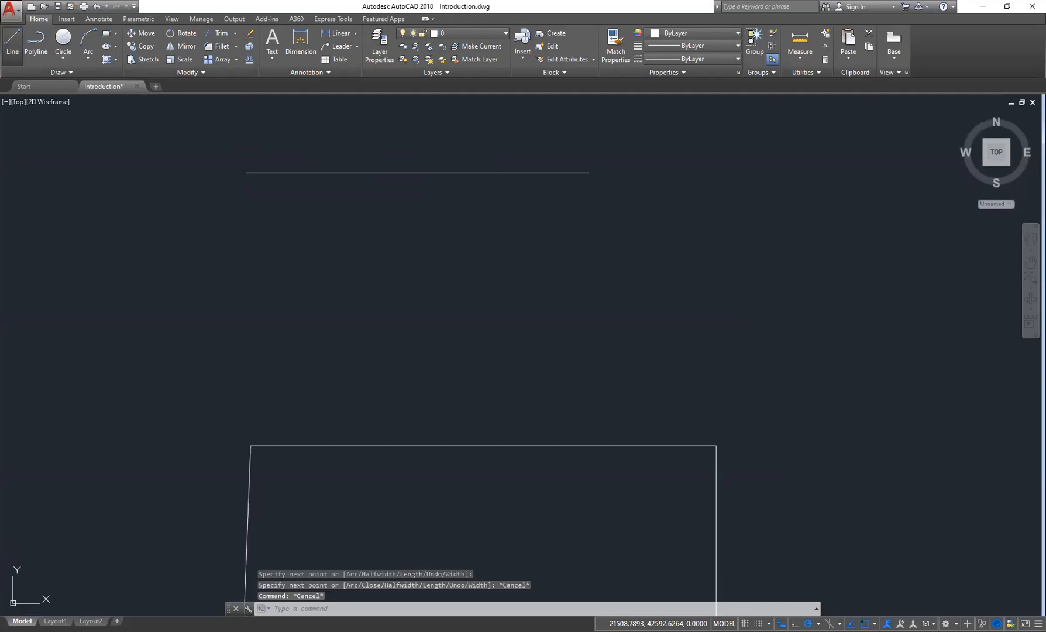
left_click(12, 40)
left_click(242, 242)
left_click(546, 242)
key("Escape")
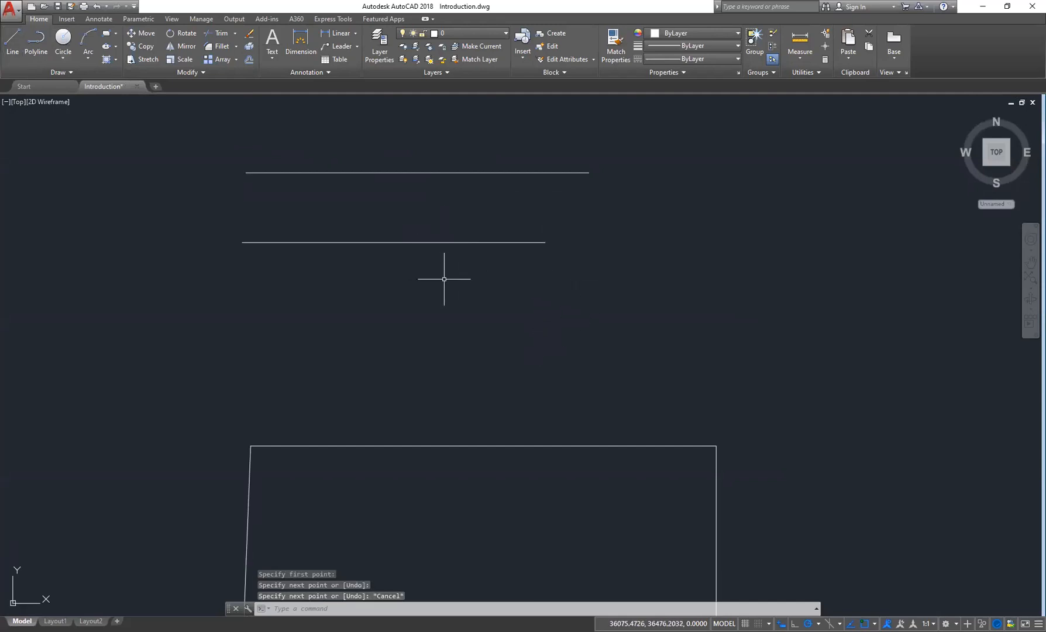
- Draw a circle at the line's end, then erase the circle and the horizontal line
left_click(63, 37)
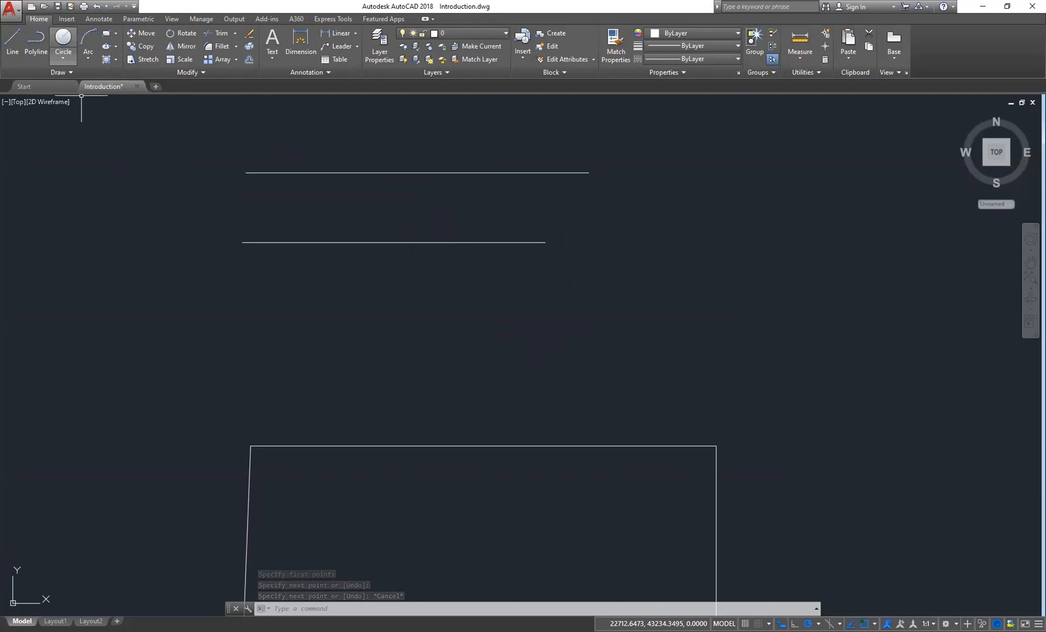
left_click(651, 212)
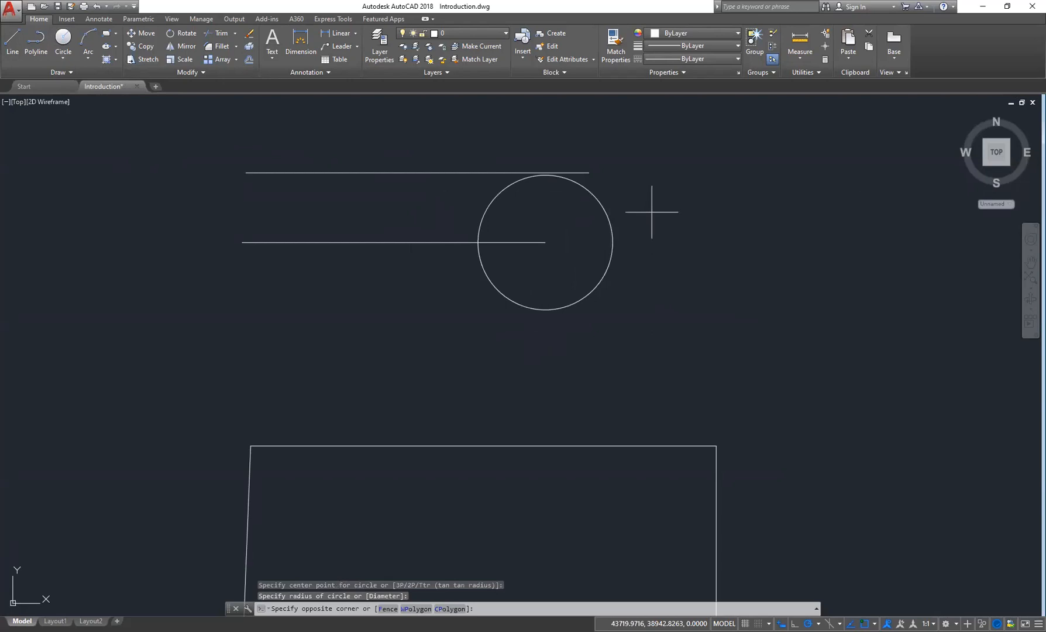
left_click(574, 214)
key("Delete")
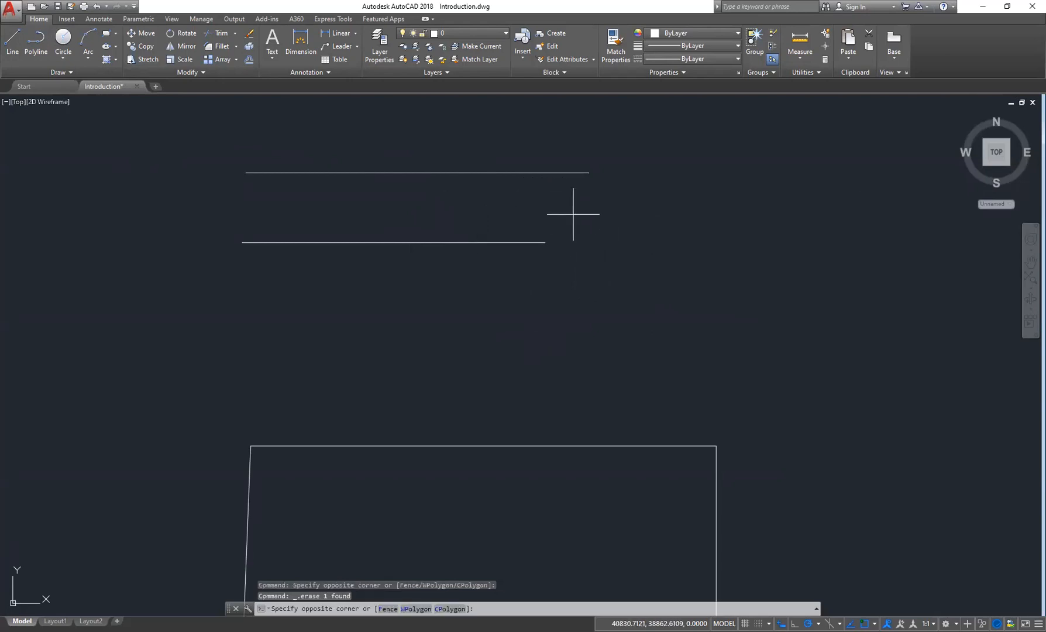
key("Delete")
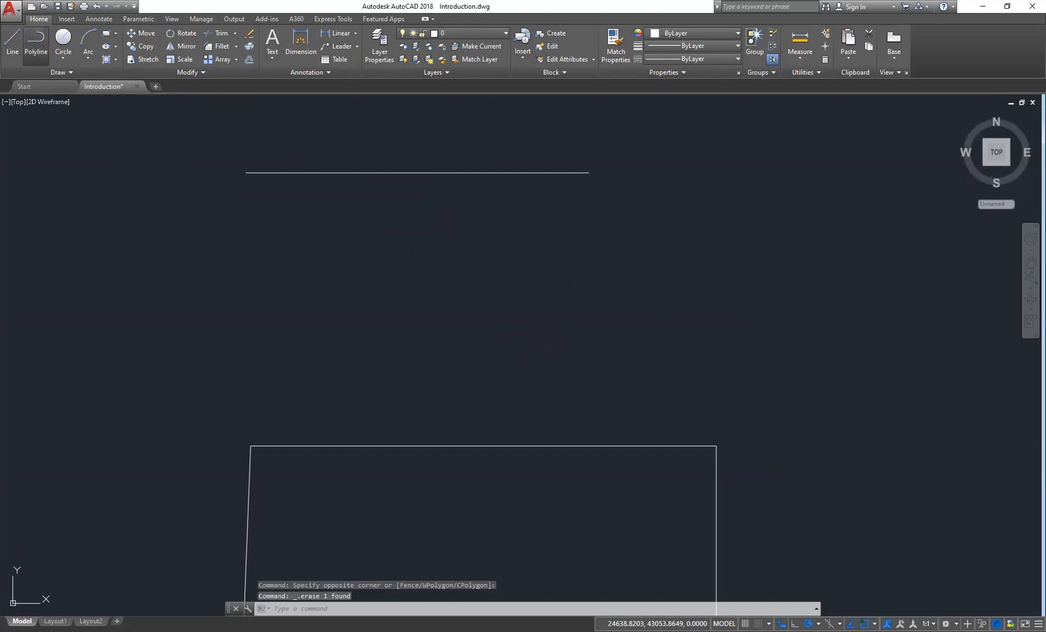
- Start a polyline with a horizontal straight segment, then switch to Arc and add a semicircular end
left_click(36, 40)
left_click(249, 248)
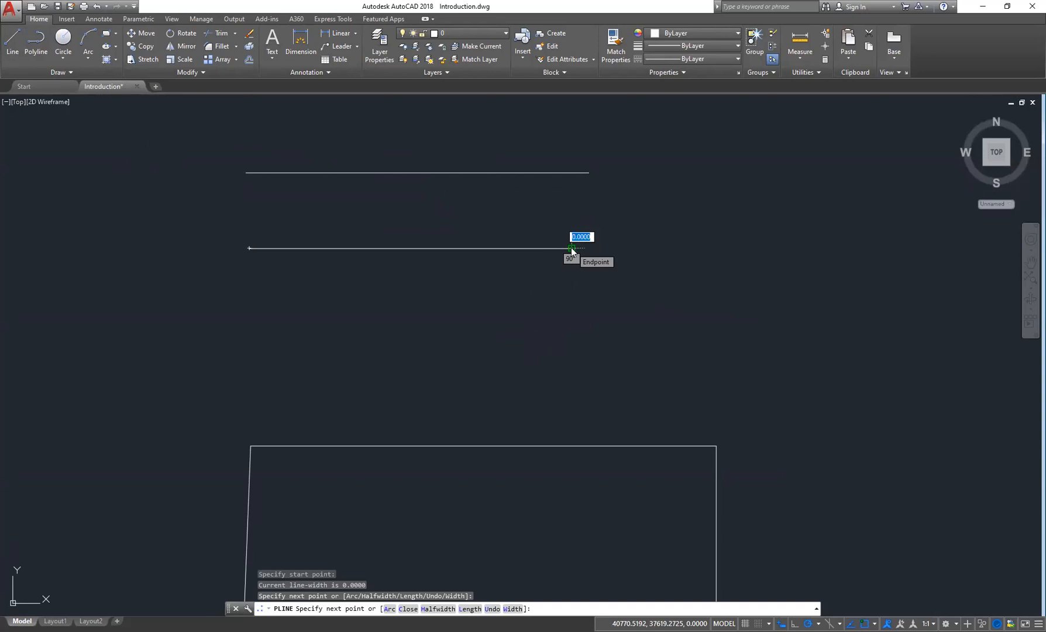
right_click(571, 247)
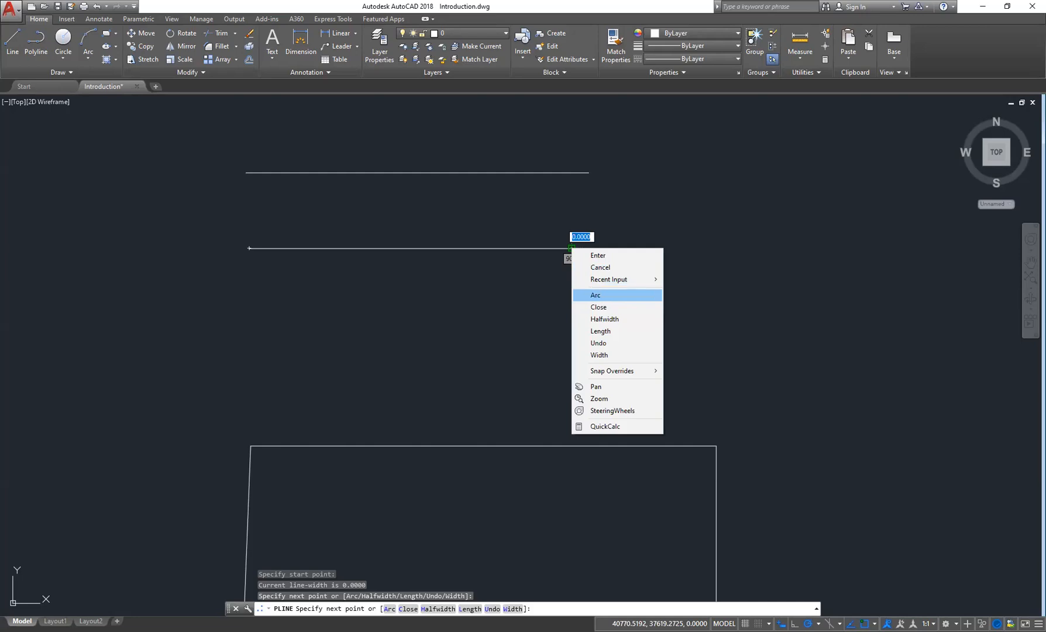
left_click(595, 295)
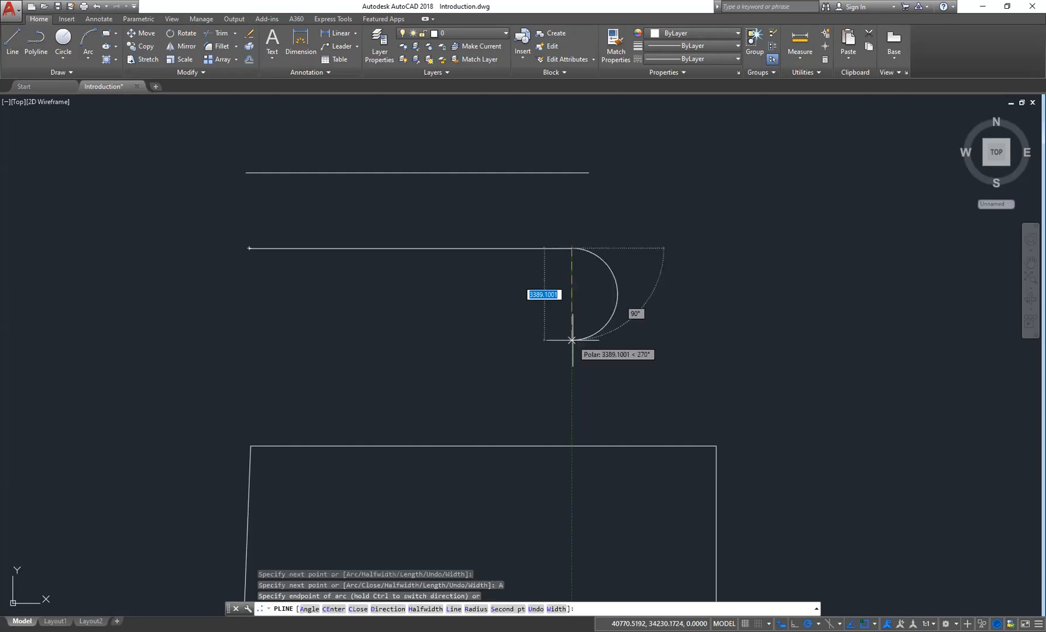
left_click(571, 339)
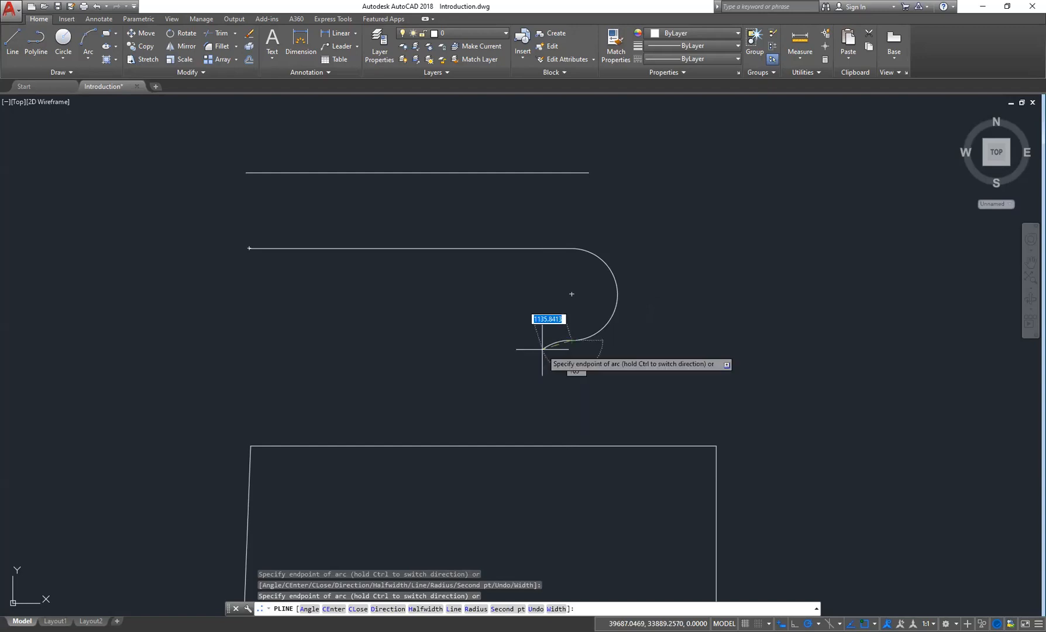
- Switch the polyline back to Line, draw the bottom edge leftward, and close the shape
right_click(551, 346)
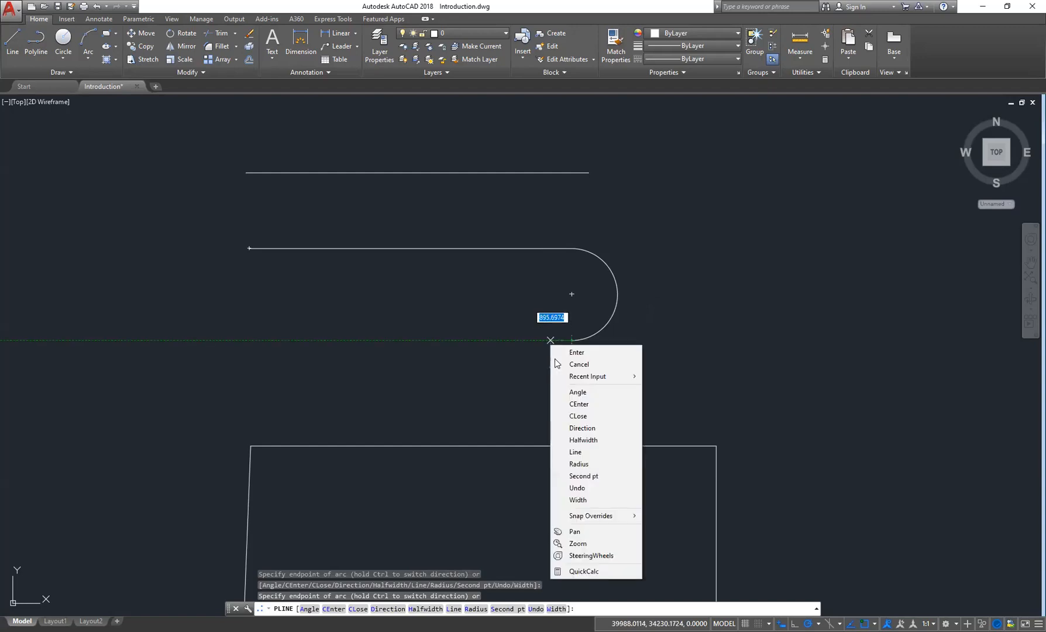
left_click(572, 452)
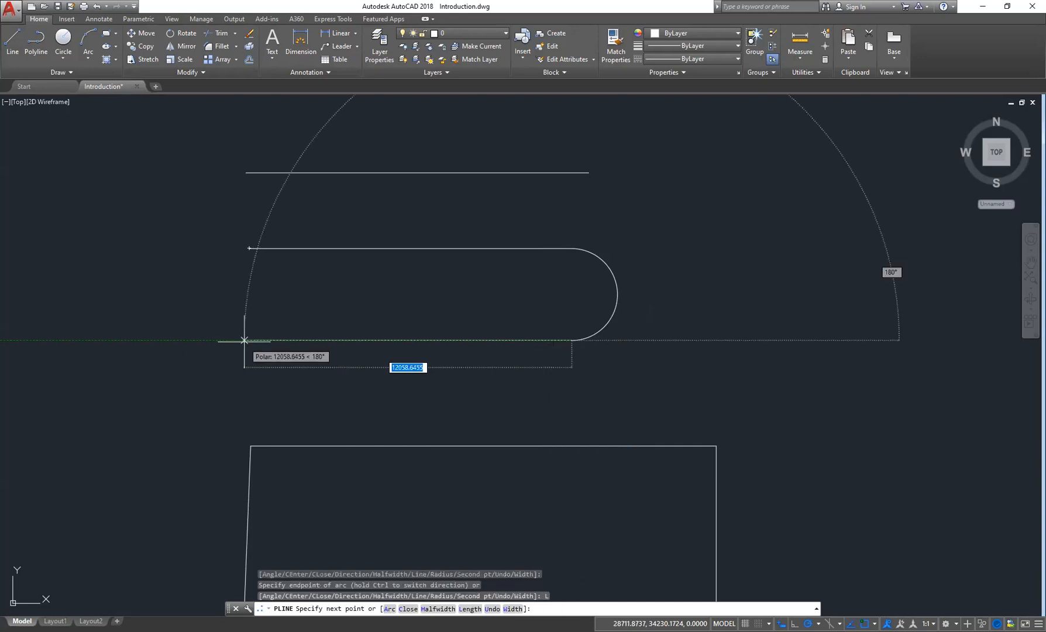
left_click(242, 340)
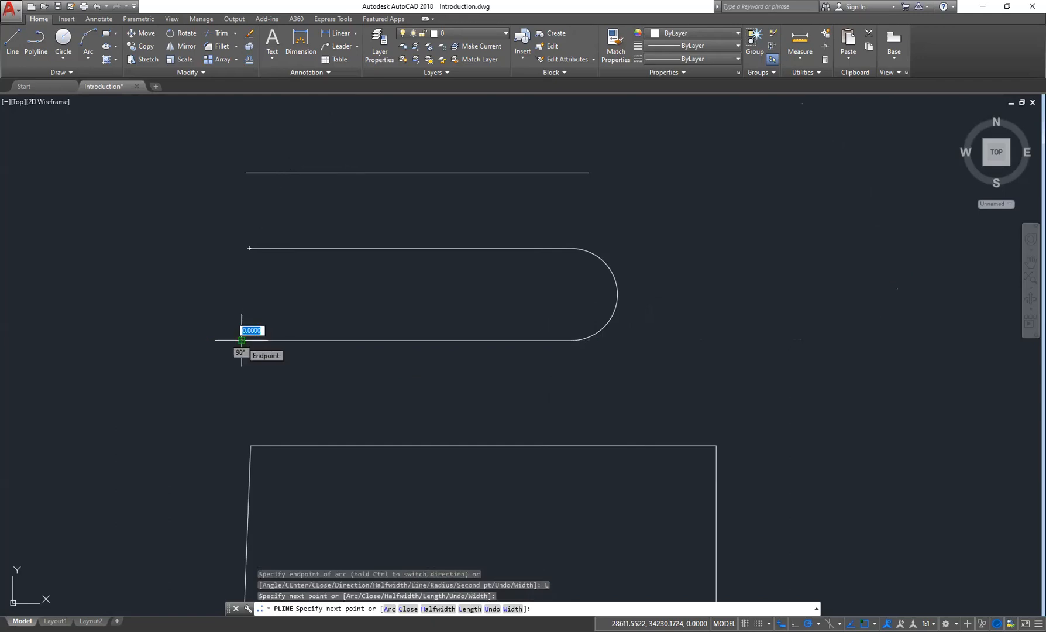
right_click(241, 324)
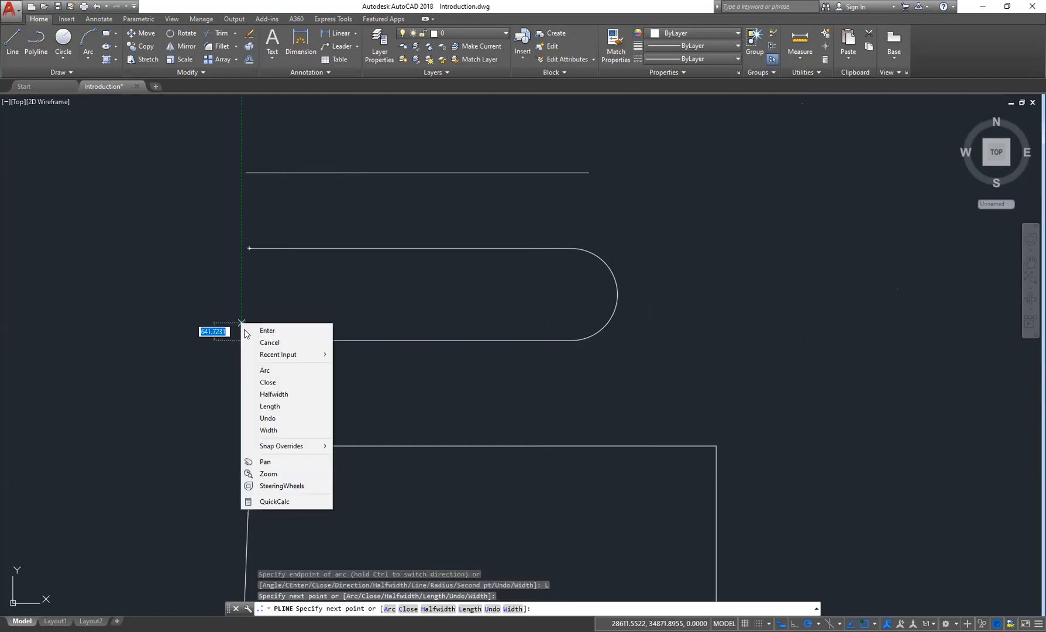
left_click(268, 382)
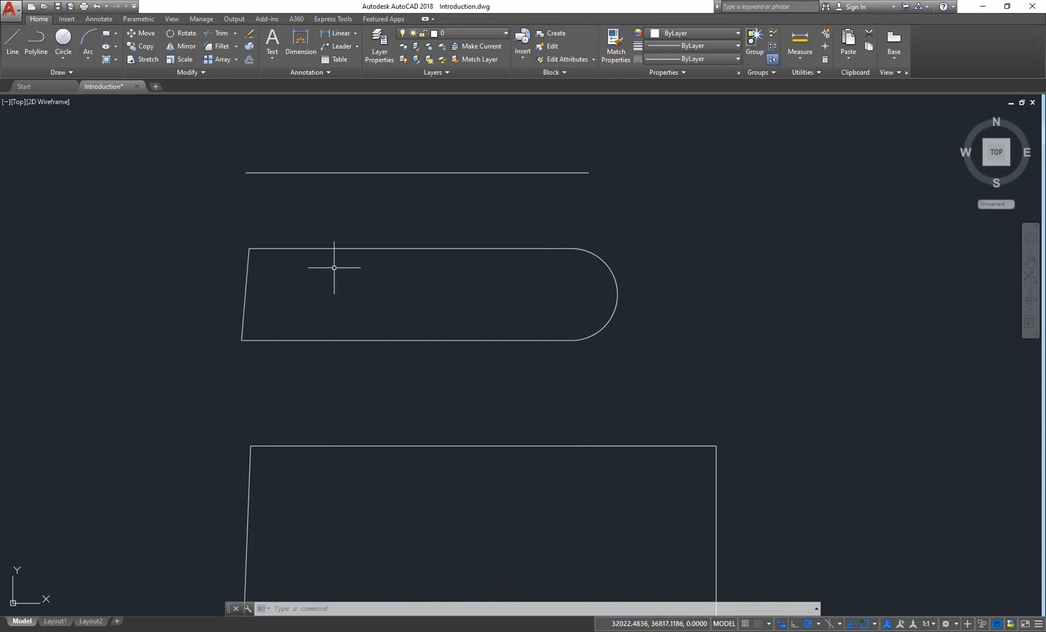
- Select the closed polyline to inspect it as a single object
left_click(339, 247)
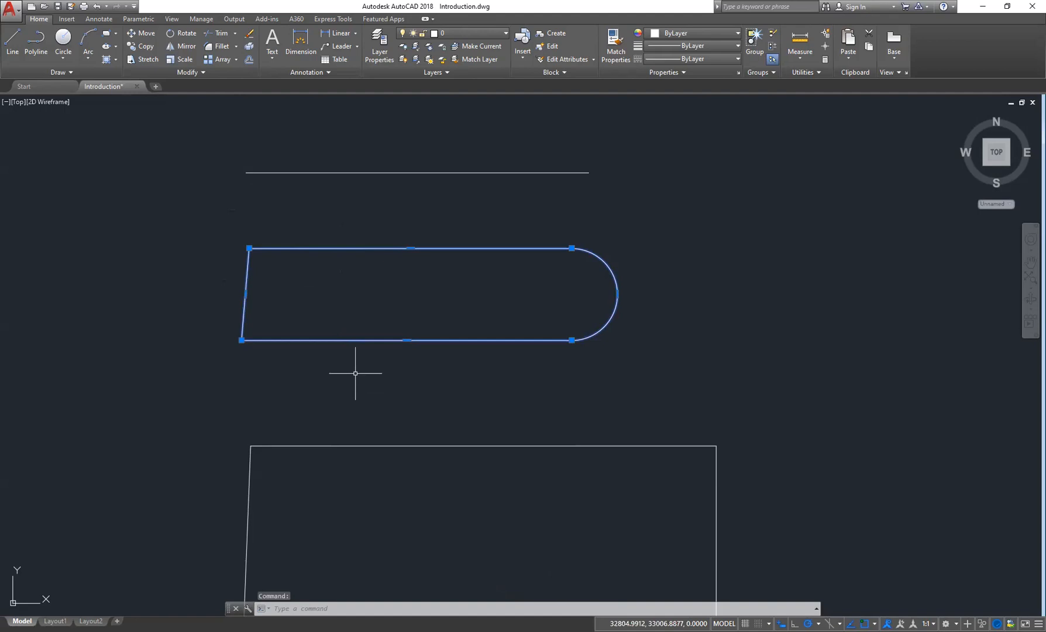
key("Escape")
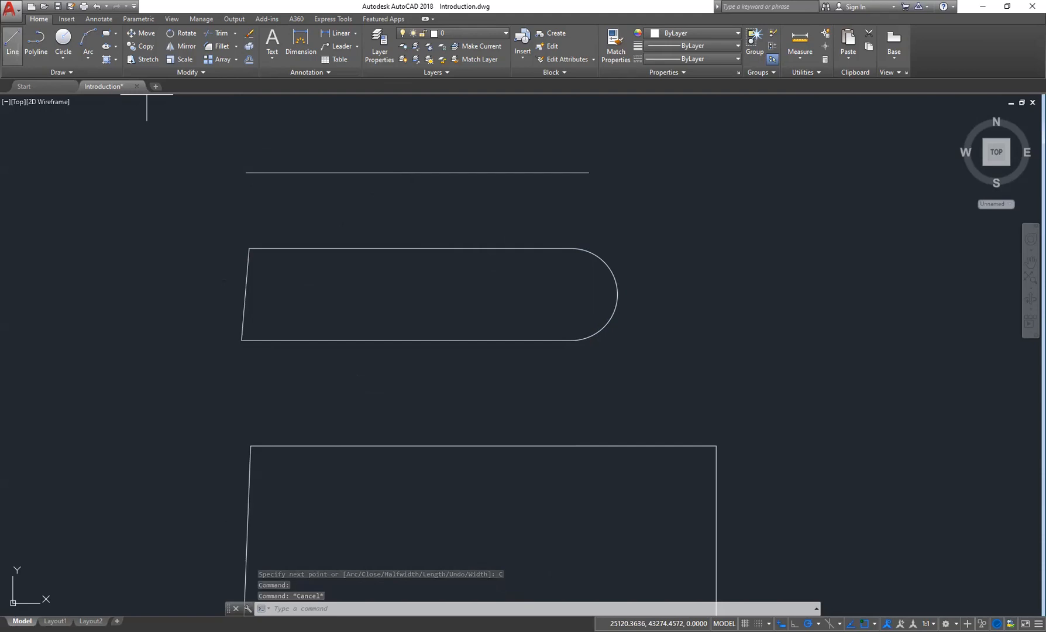
left_click(13, 42)
middle_click_drag(407, 293, 327, 280)
key("Escape")
key("Escape")
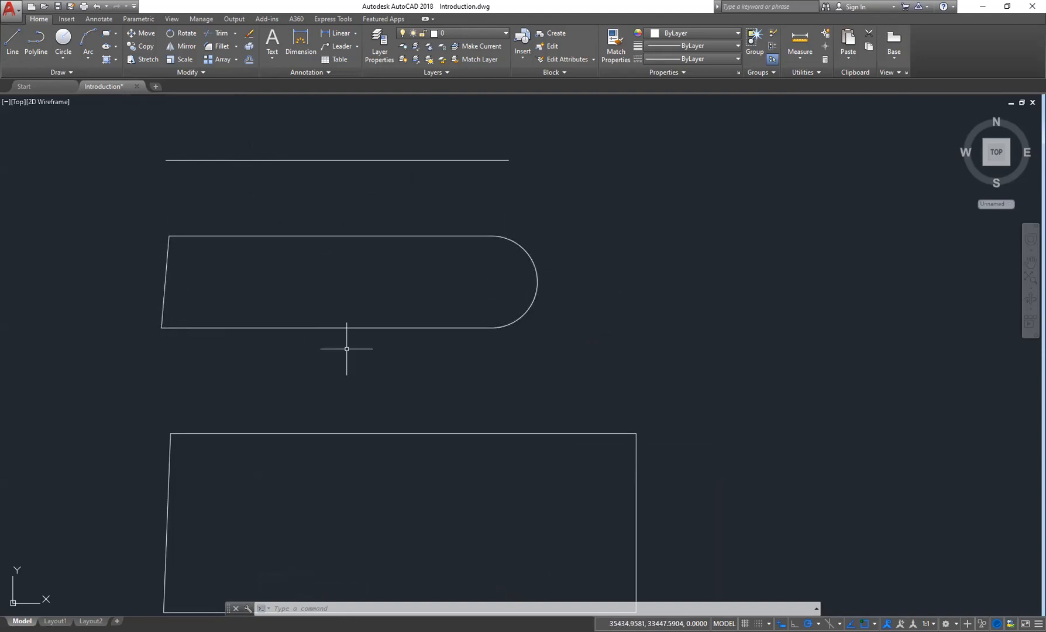
left_click(376, 328)
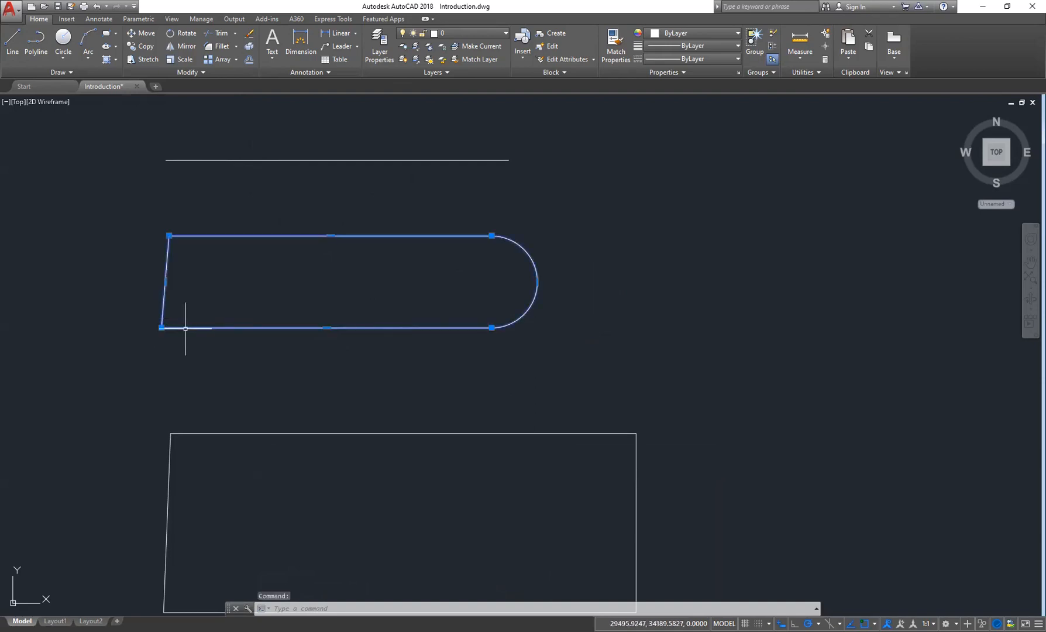
key("Escape")
key("Escape")
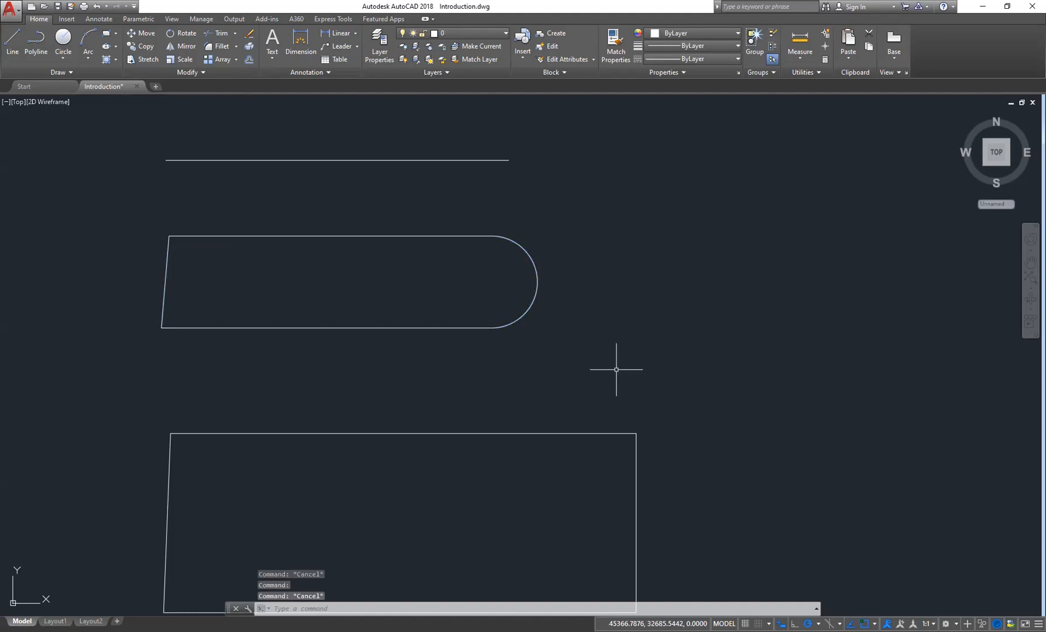
- Draw a polyline segment to the right of the slot with starting and ending width 1000
mouse_move(477, 278)
middle_mouse_down()
mouse_move(529, 275)
mouse_move(403, 290)
middle_mouse_up()
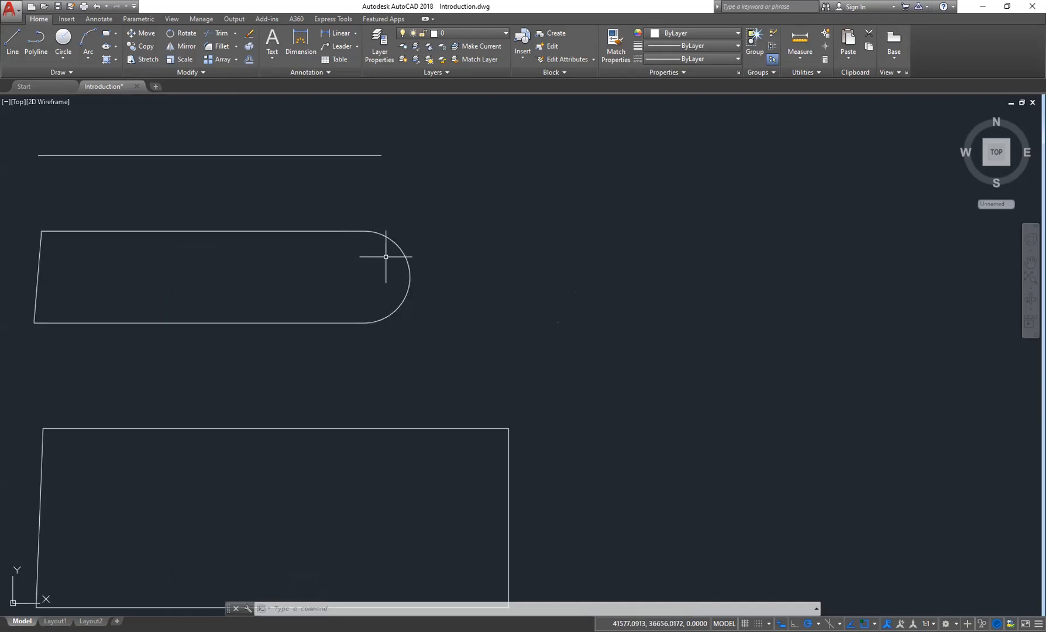
middle_click_drag(383, 280, 337, 285)
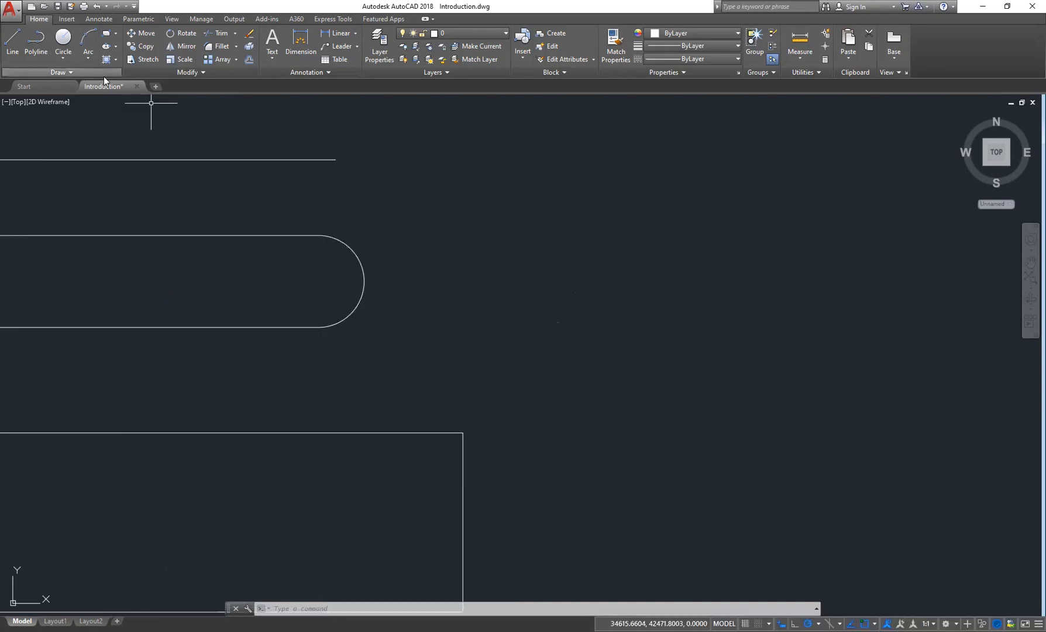
left_click(37, 48)
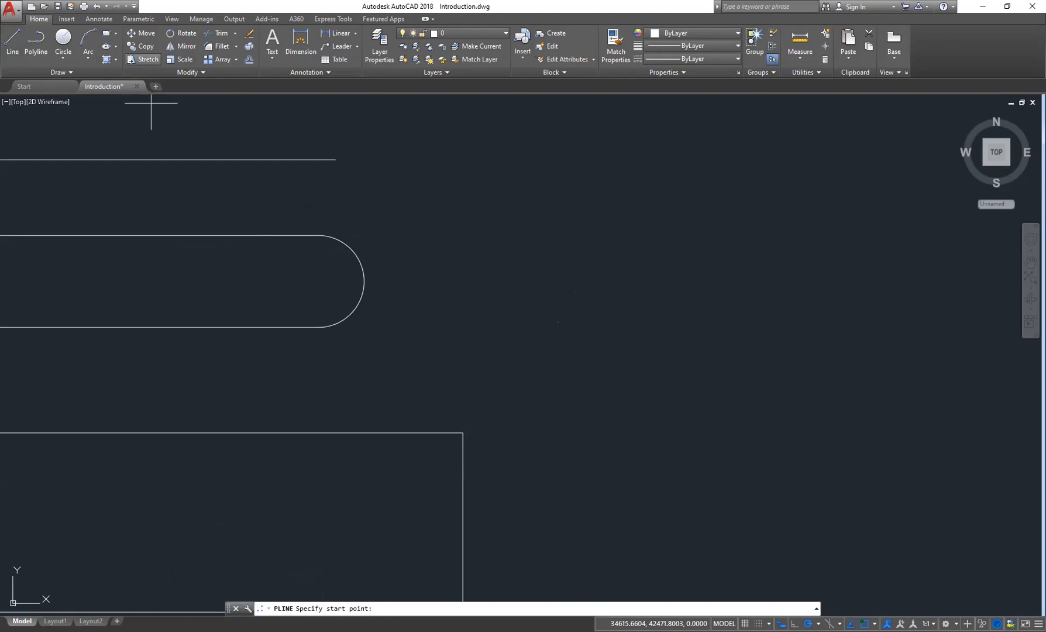
left_click(437, 288)
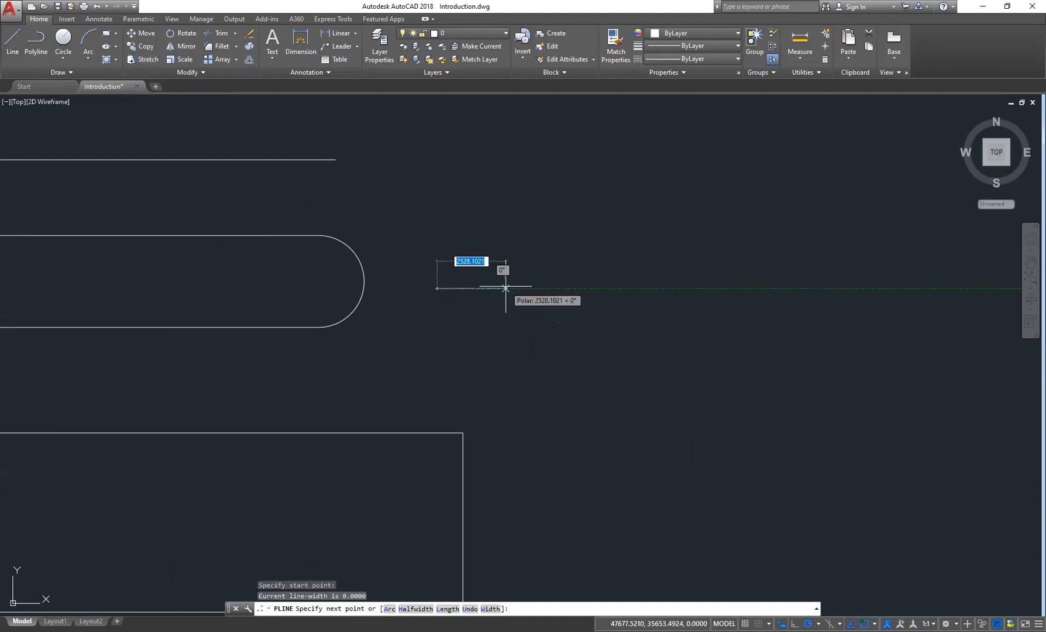
right_click(506, 287)
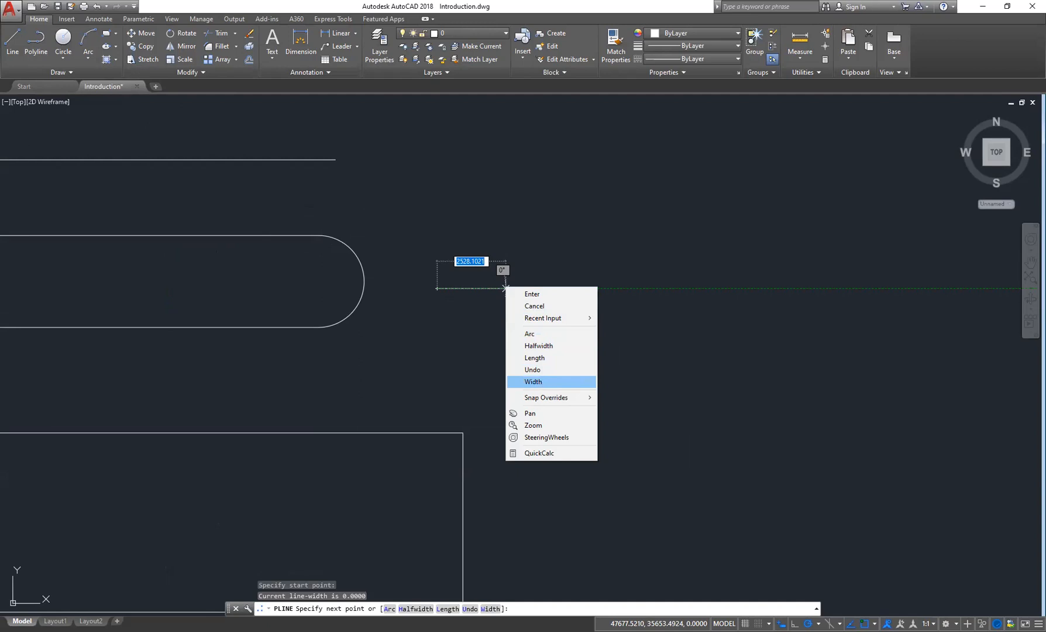
left_click(533, 382)
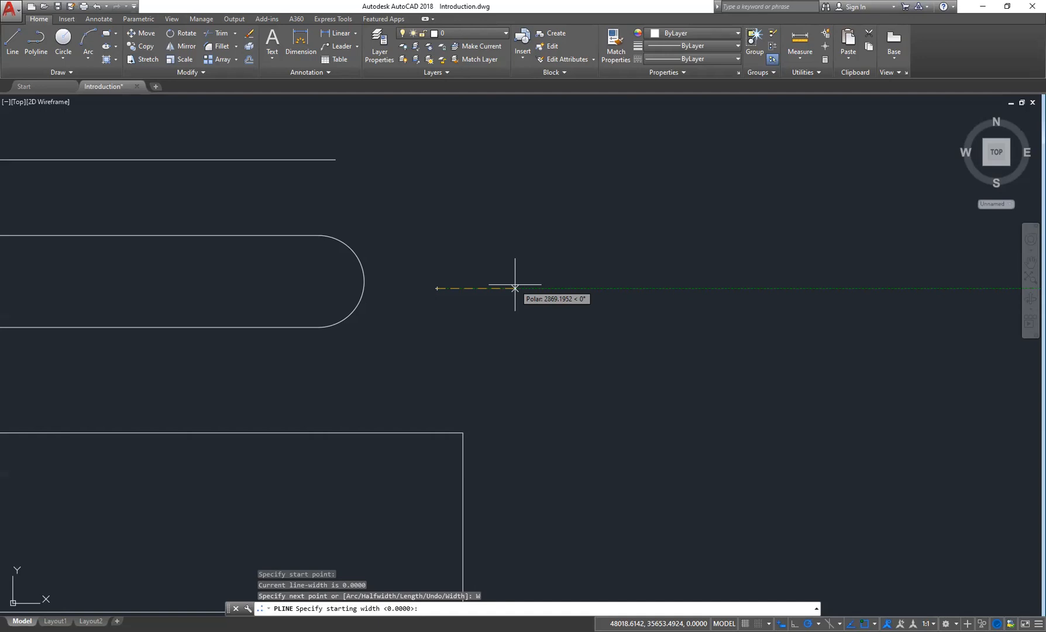
type("1000")
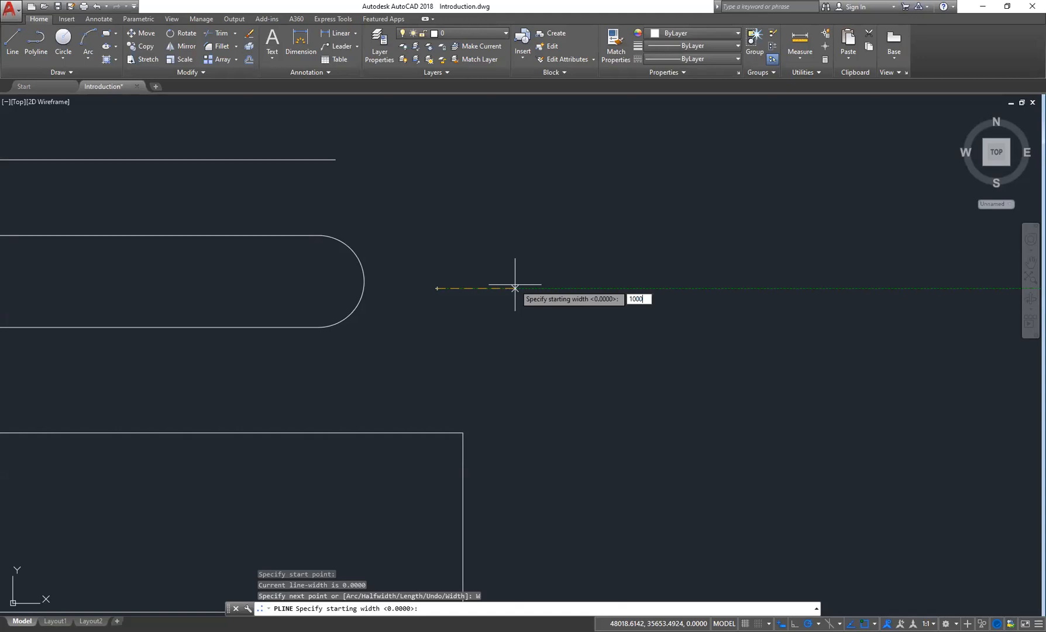
key("Return")
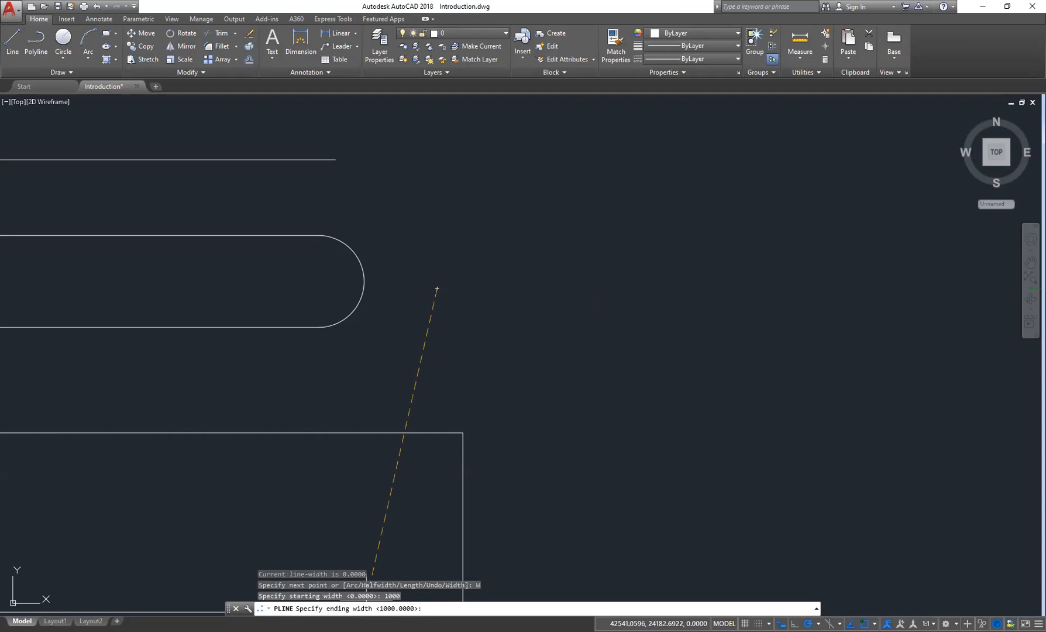
type("1000")
key("Return")
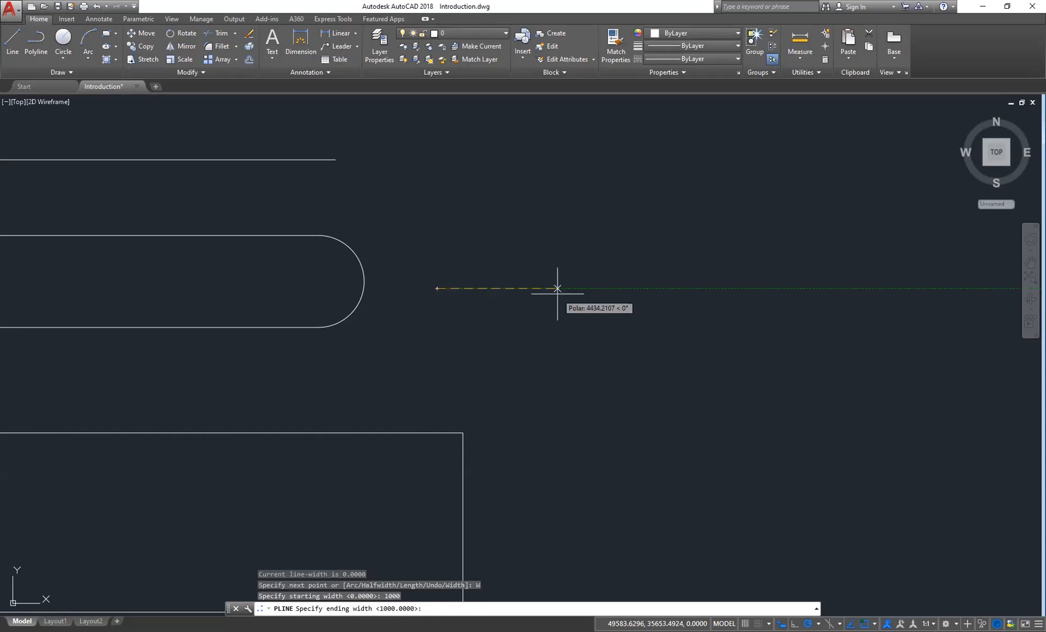
left_click(583, 288)
- Add an arrowhead segment to the polyline with starting width 5000 and ending width 0, then end the command
type("W")
key("Return")
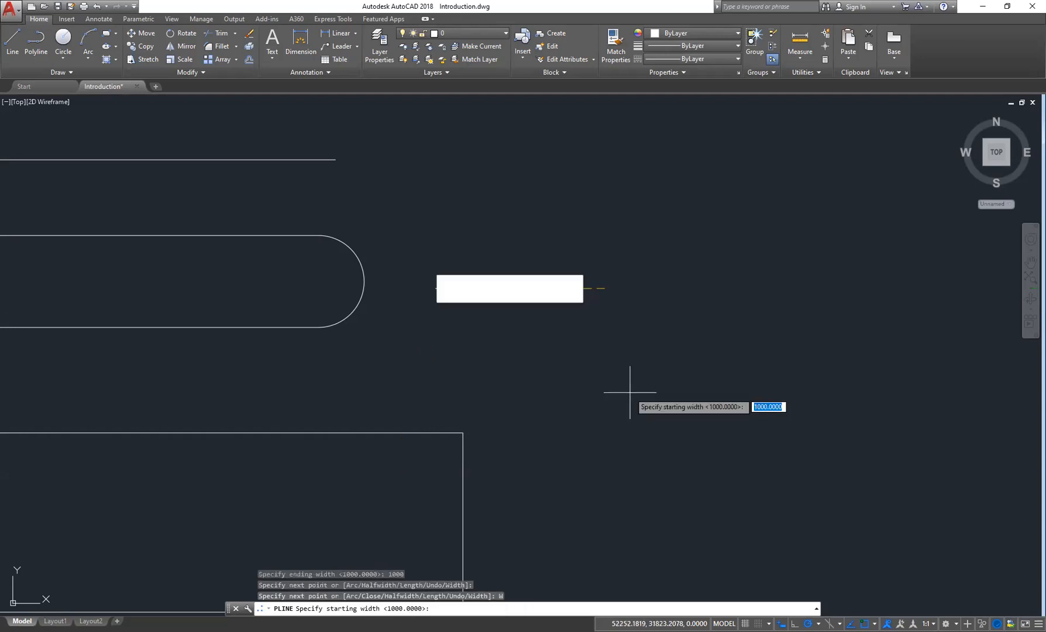
type("5000")
key("Return")
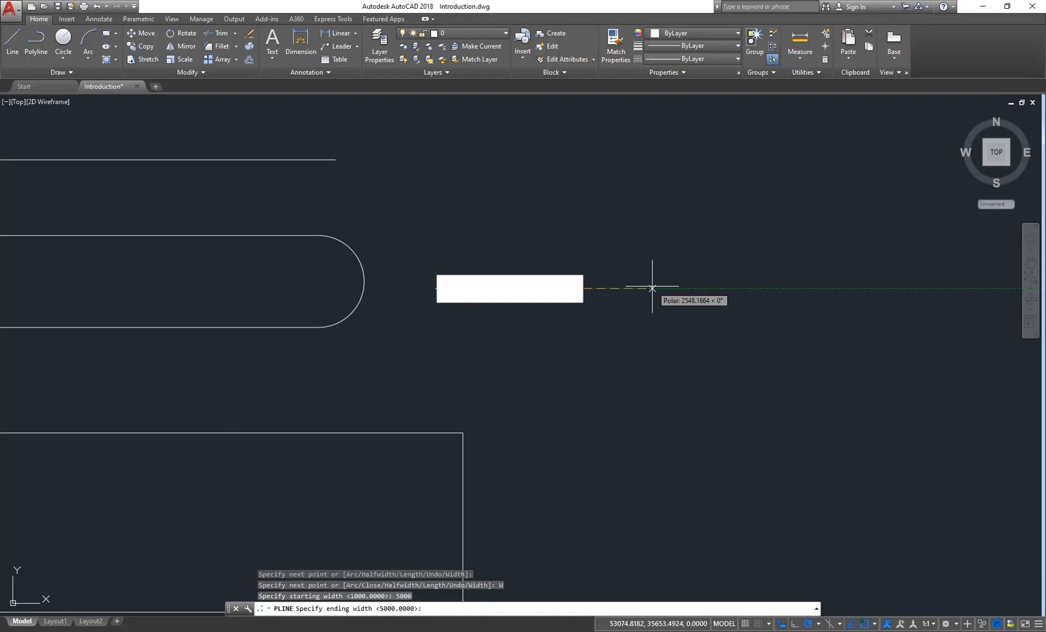
type("0")
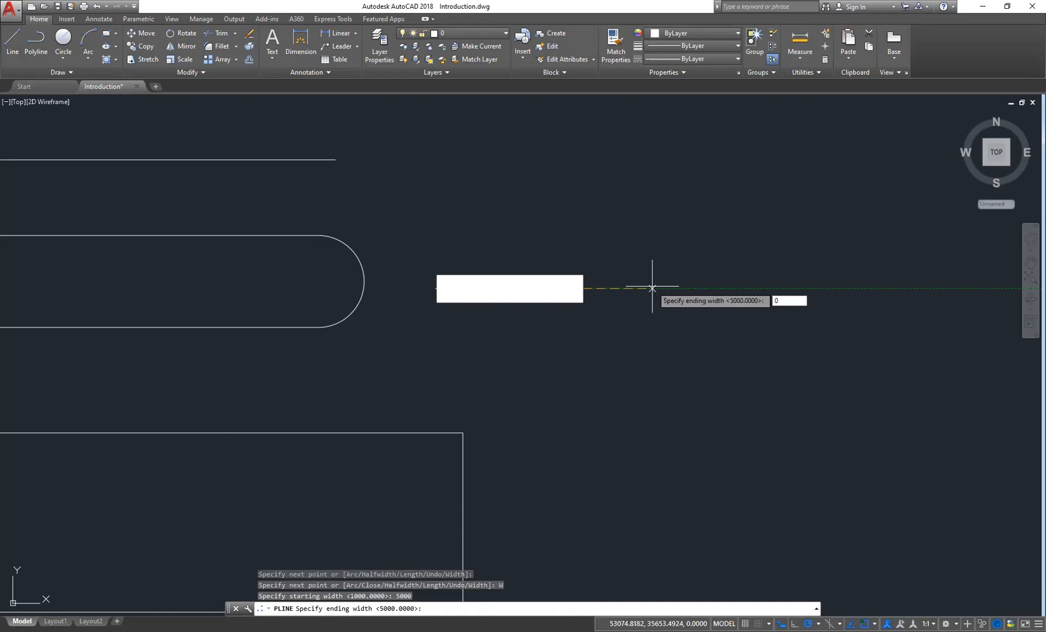
key("Return")
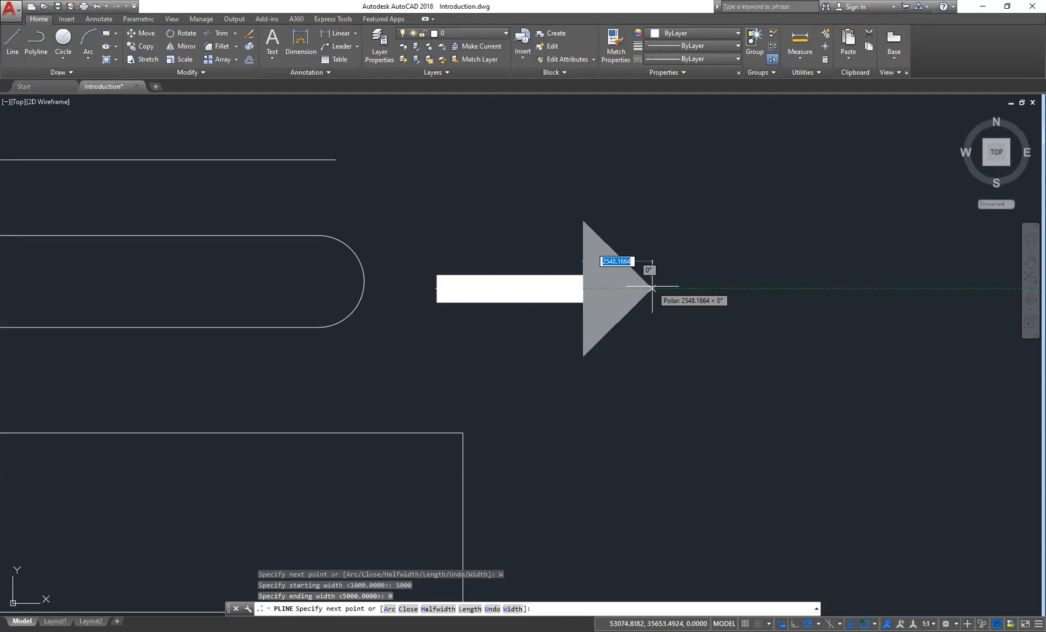
left_click(697, 287)
key("Escape")
- Zoom out and pan across the drawing to view all content, including the floor plan
scroll(737, 385, "down", 2)
middle_click_drag(678, 398, 614, 395)
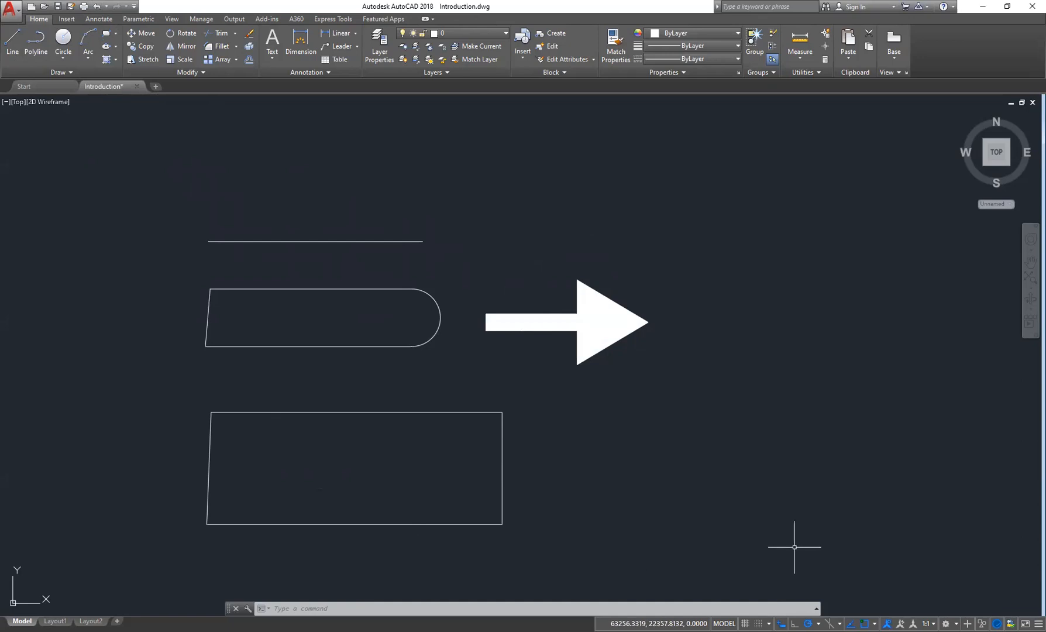
middle_click_drag(605, 479, 602, 448)
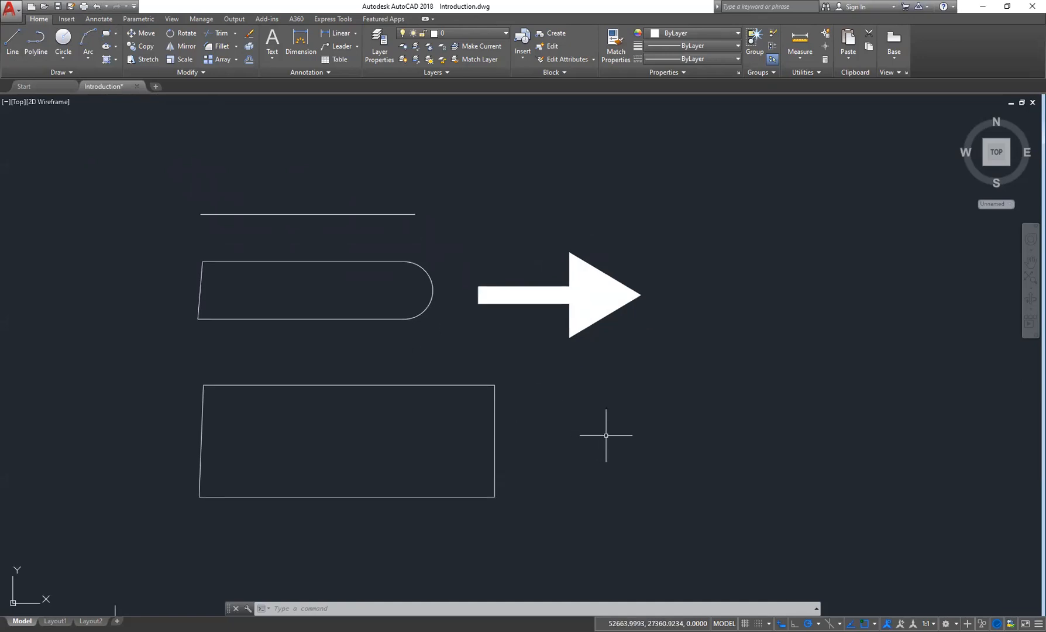
middle_click_drag(721, 451, 708, 437)
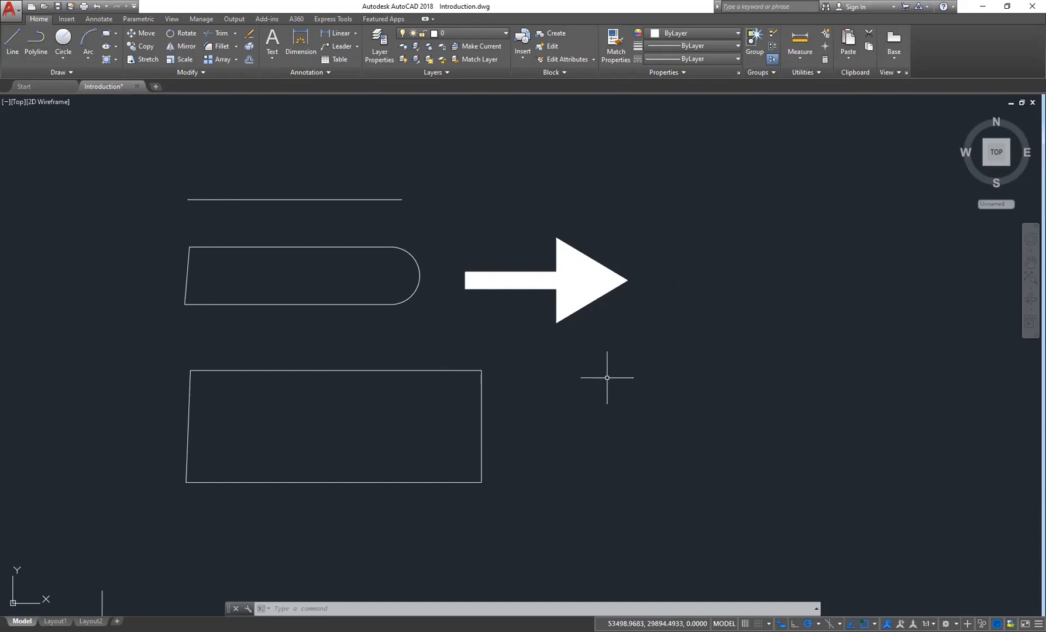
scroll(606, 378, "down", 2)
scroll(603, 373, "down", 2)
scroll(603, 372, "up", 8)
scroll(603, 372, "down", 6)
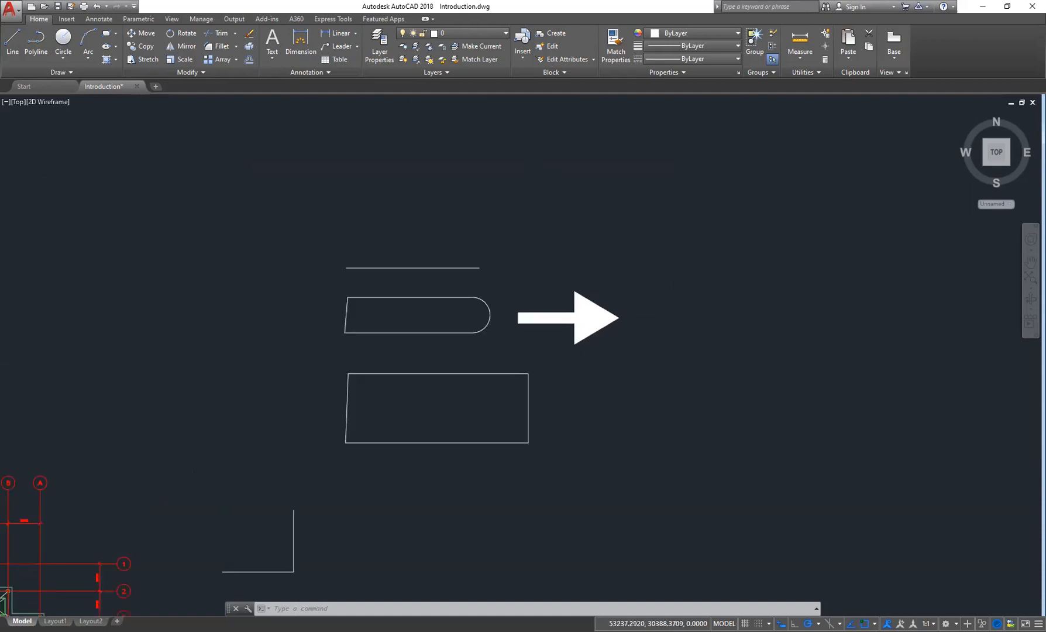
scroll(603, 373, "down", 2)
scroll(603, 373, "down", 2)
mouse_move(603, 383)
middle_mouse_down()
mouse_move(619, 327)
mouse_move(605, 322)
middle_mouse_up()
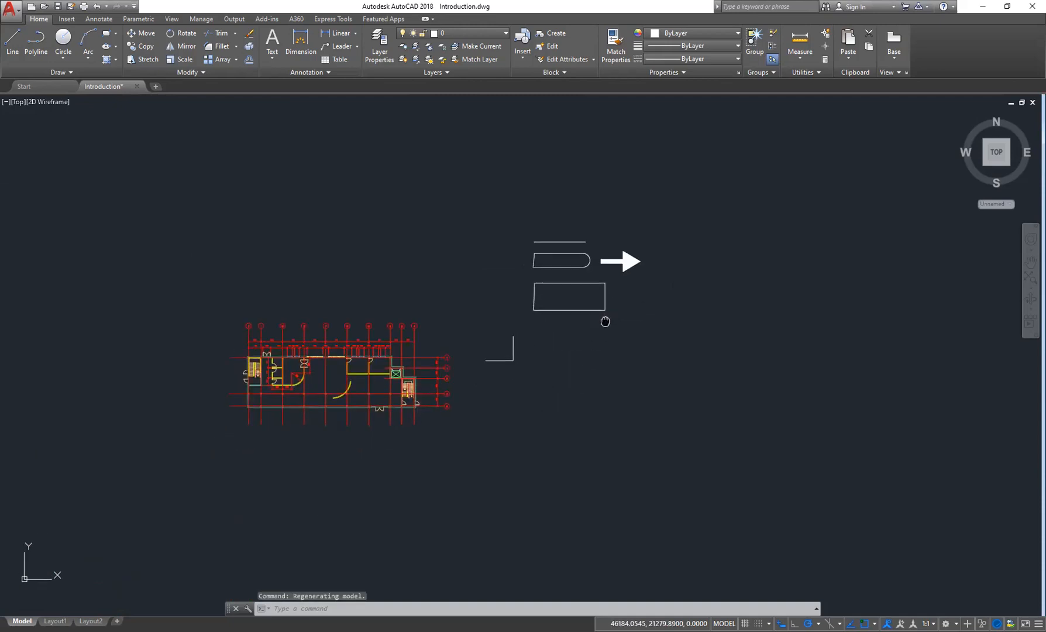
- Zoom in and pan around the floor plan to examine the rooms and right-hand stairwell
scroll(593, 321, "up", 6)
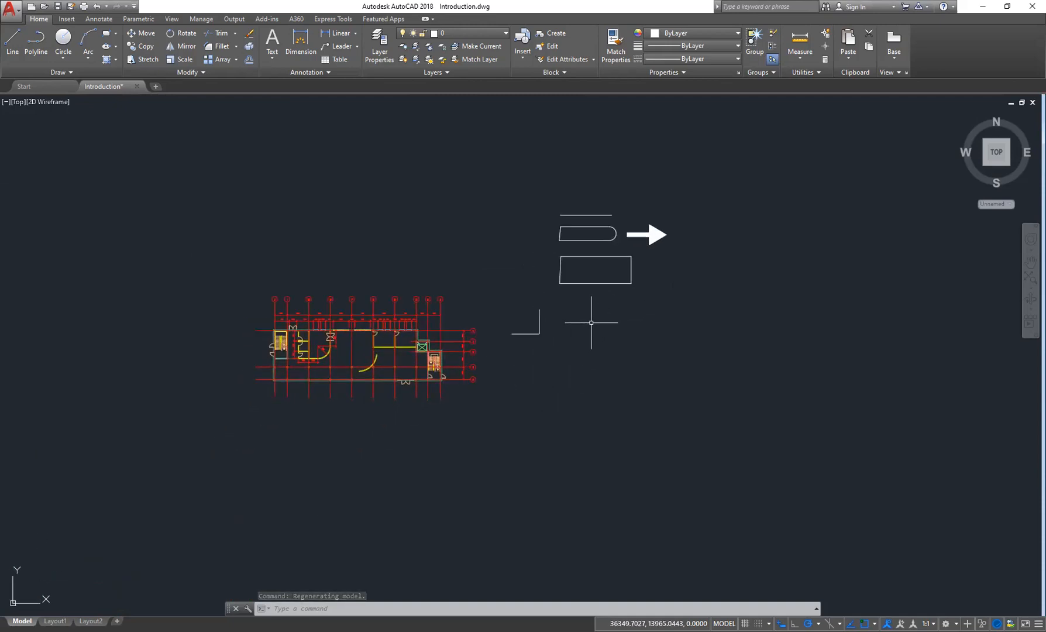
scroll(591, 322, "down", 4)
scroll(591, 322, "down", 2)
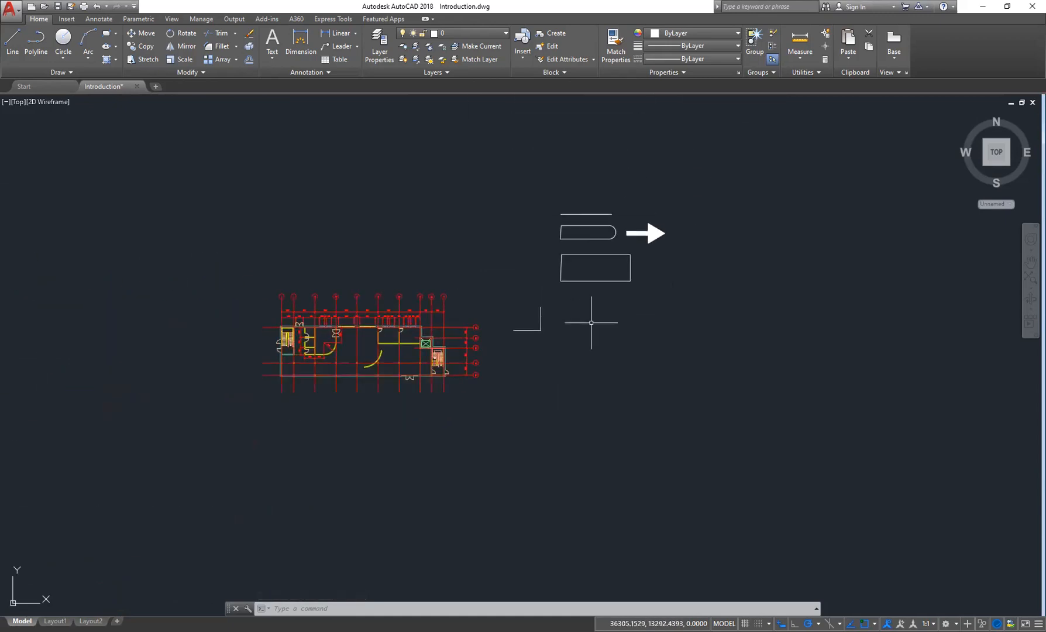
scroll(590, 322, "down", 4)
scroll(591, 322, "up", 4)
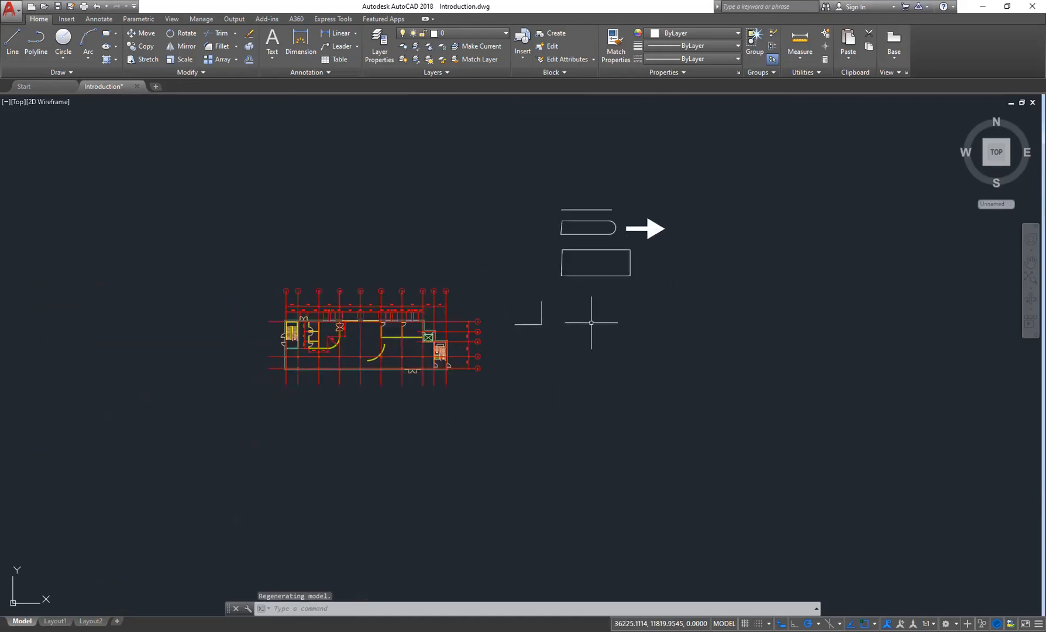
scroll(591, 322, "up", 3)
scroll(594, 322, "up", 2)
middle_click_drag(331, 368, 696, 384)
scroll(287, 405, "up", 3)
middle_click_drag(287, 405, 483, 341)
scroll(375, 372, "up", 2)
scroll(482, 341, "down", 8)
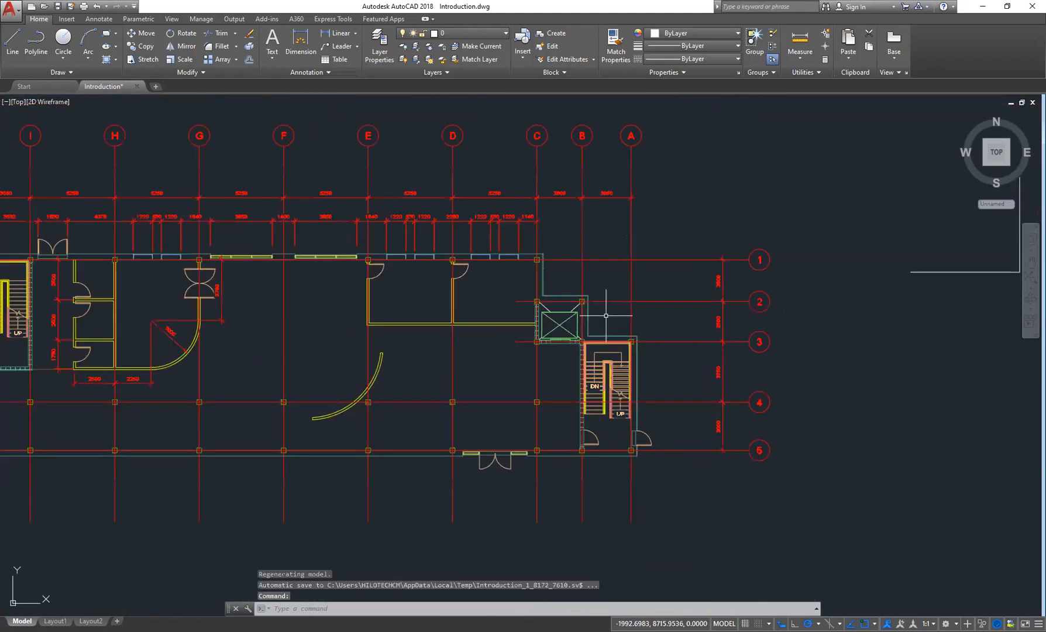
scroll(608, 377, "up", 5)
scroll(606, 316, "down", 1)
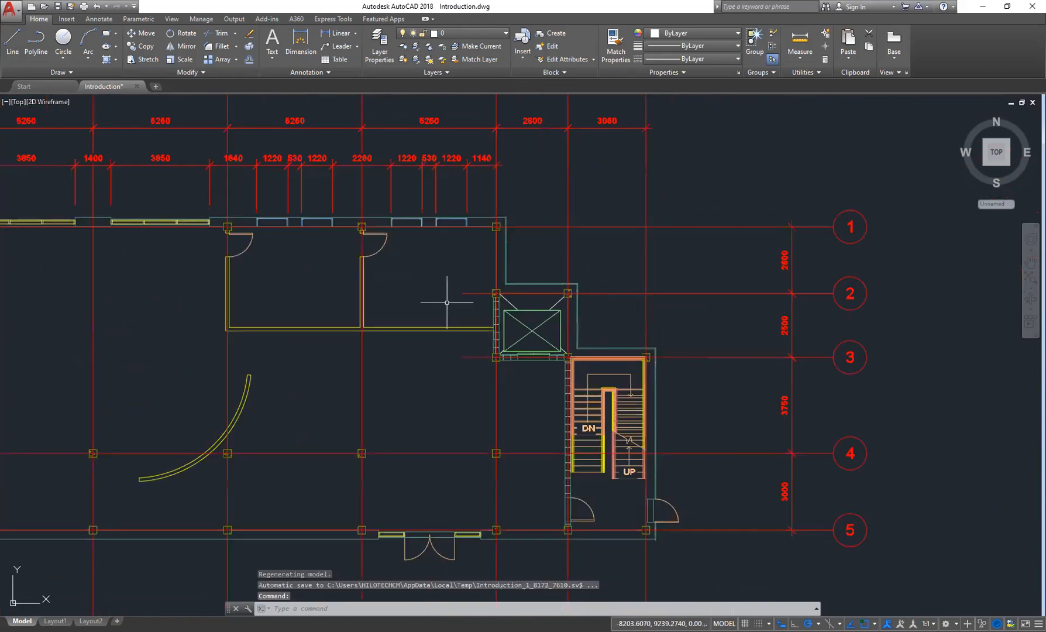
middle_click_drag(448, 301, 791, 331)
scroll(660, 306, "down", 3)
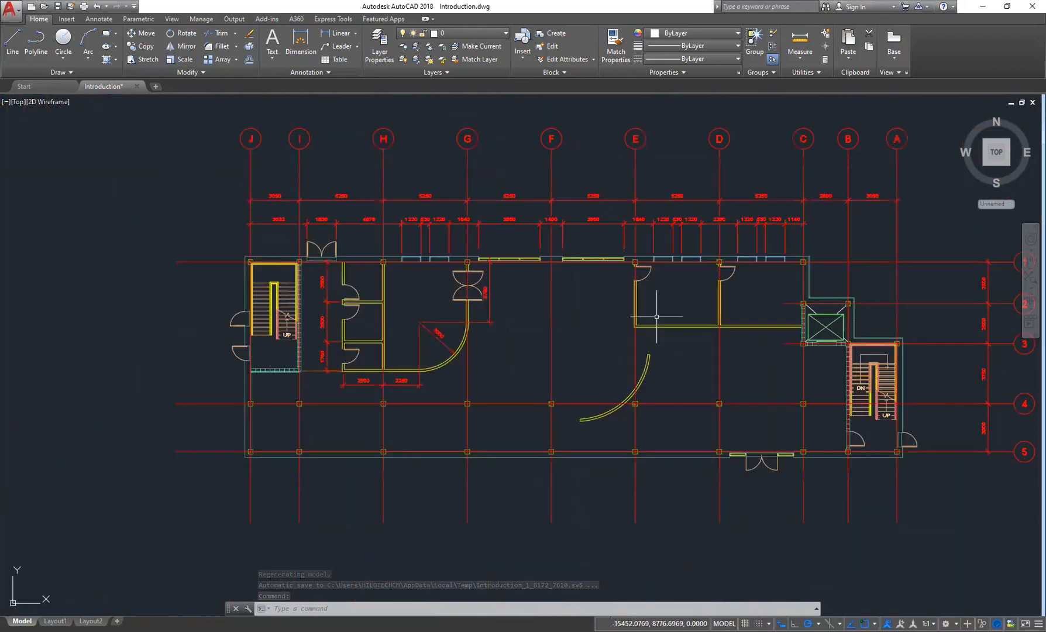
middle_click_drag(638, 376, 636, 340)
scroll(668, 315, "up", 8)
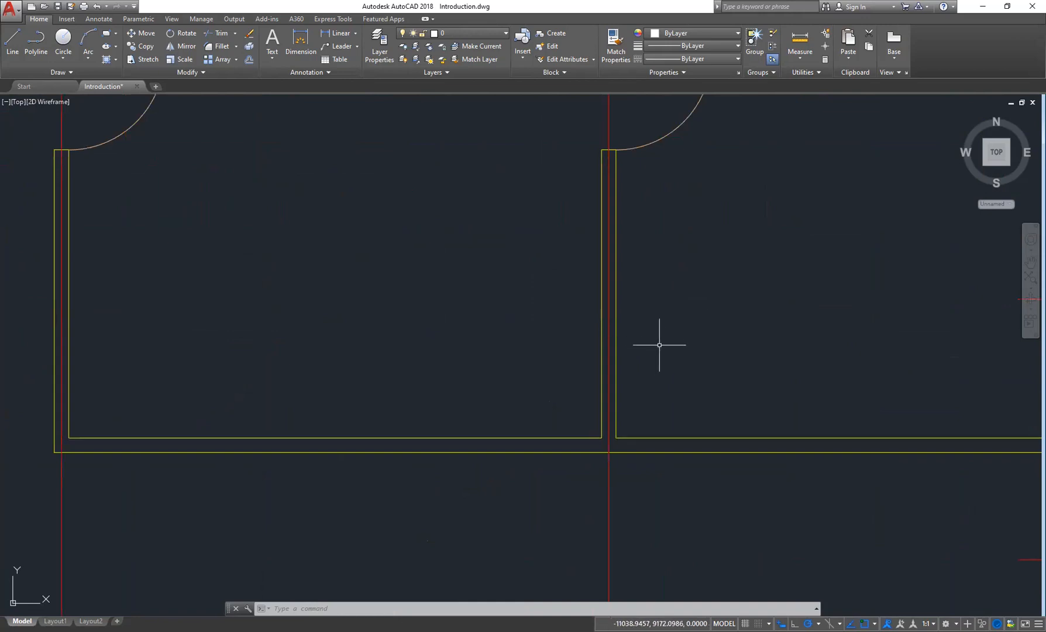
- Zoom to the drawing extents, start the ZOOM command, and adjust the view with wheel zooming and panning
middle_click(643, 350)
middle_click(643, 349)
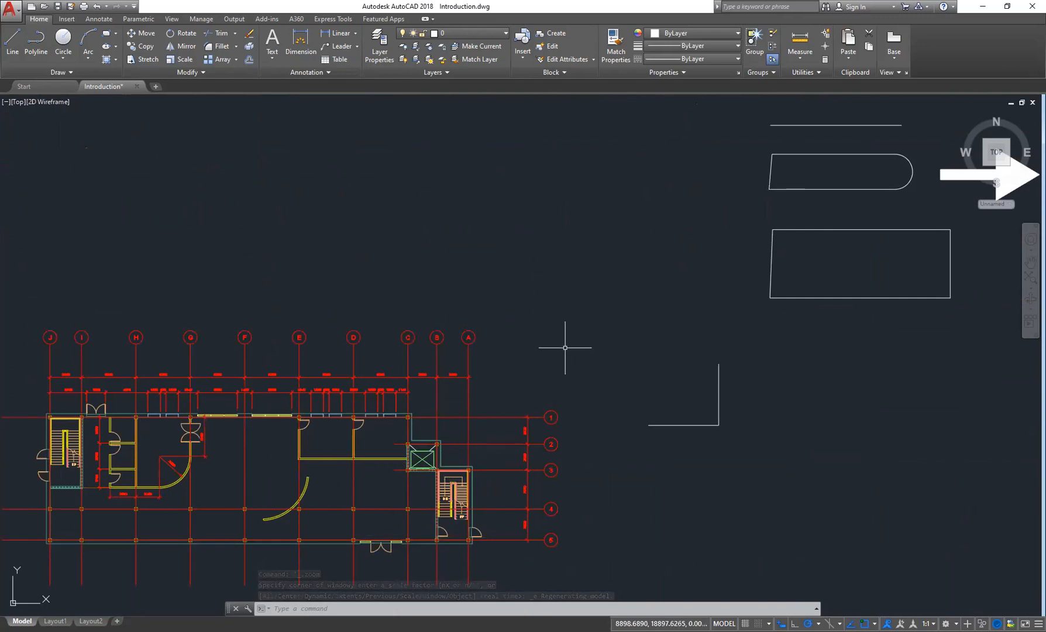
type("ZOOM")
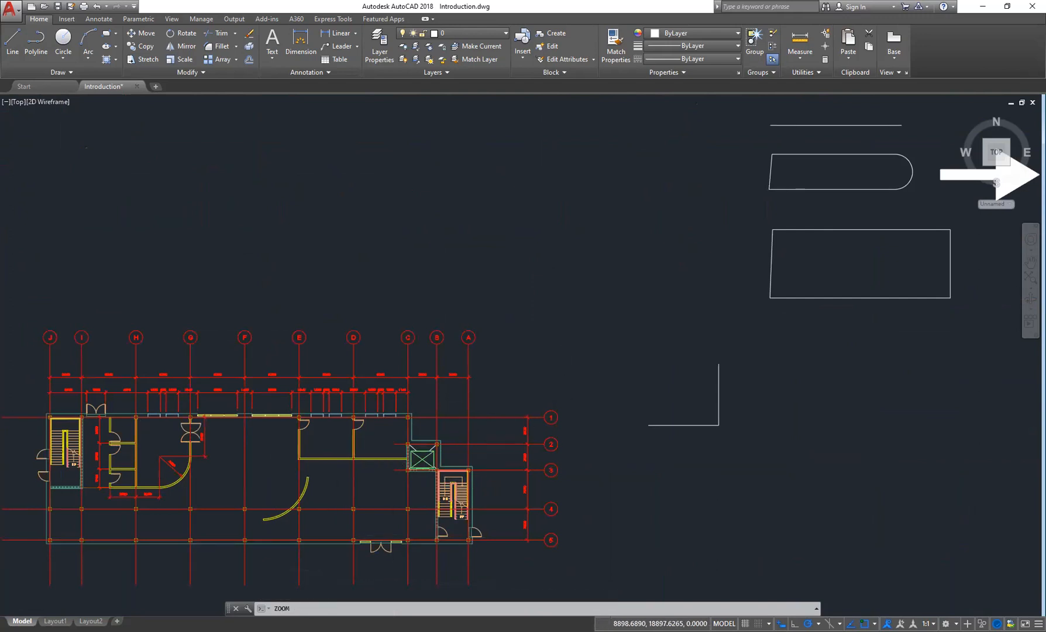
middle_click(386, 451)
middle_click(387, 451)
scroll(441, 358, "up", 2)
scroll(442, 358, "up", 2)
scroll(470, 355, "down", 2)
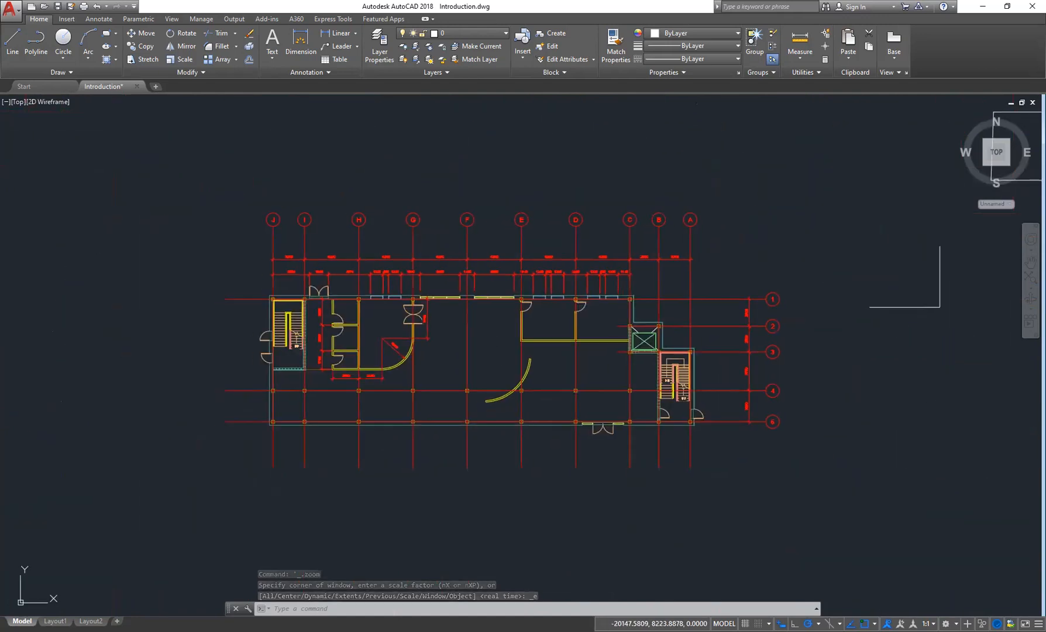
scroll(345, 332, "down", 2)
middle_click_drag(530, 300, 504, 347)
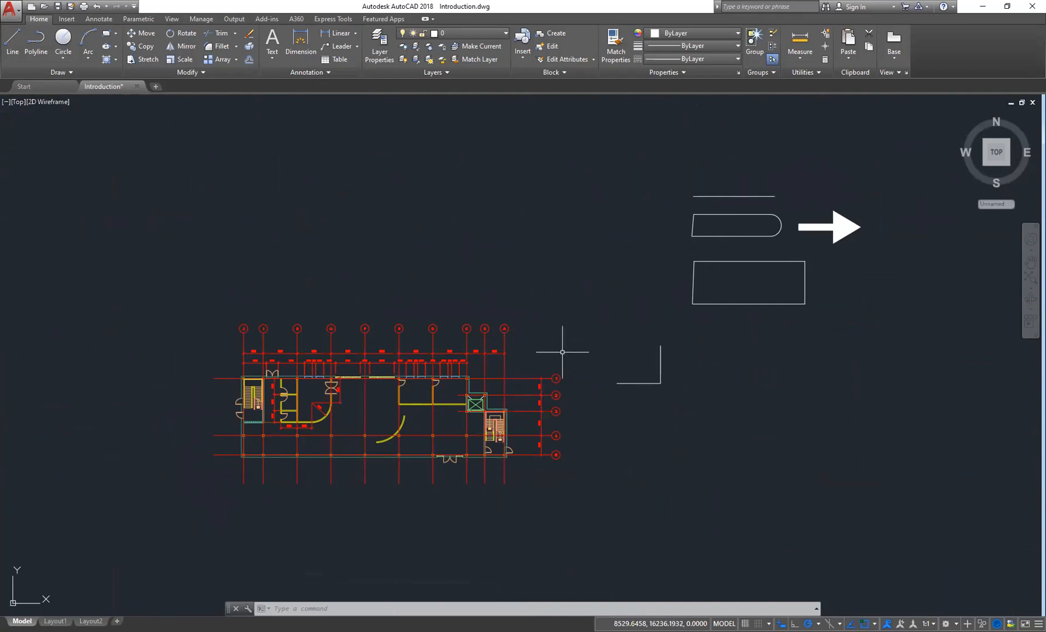
scroll(570, 349, "up", 2)
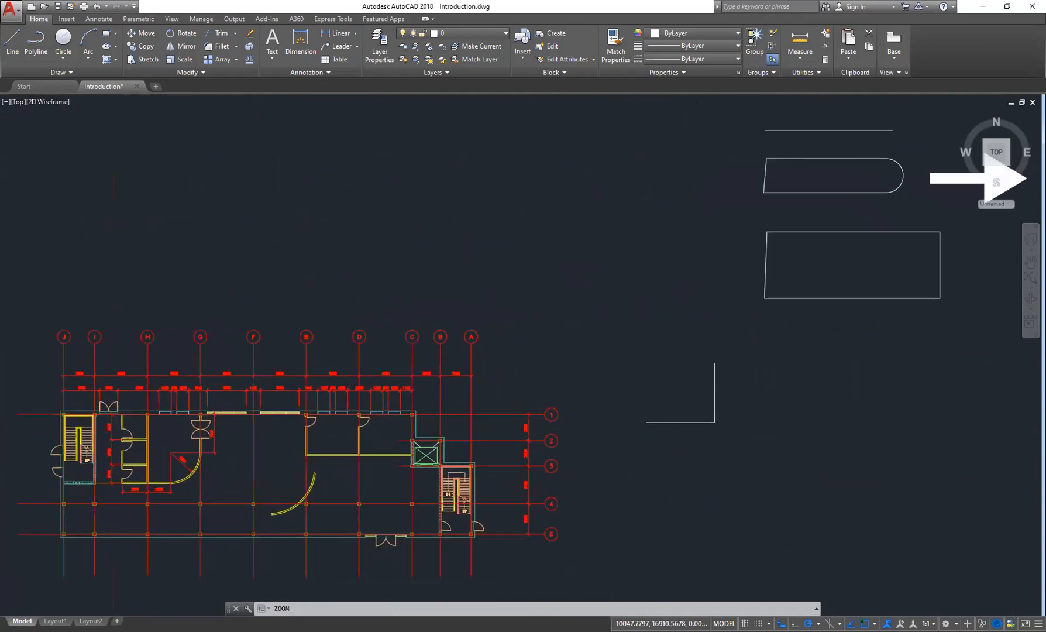
mouse_move(806, 327)
middle_mouse_down()
mouse_move(647, 365)
mouse_move(572, 337)
mouse_move(602, 302)
middle_mouse_up()
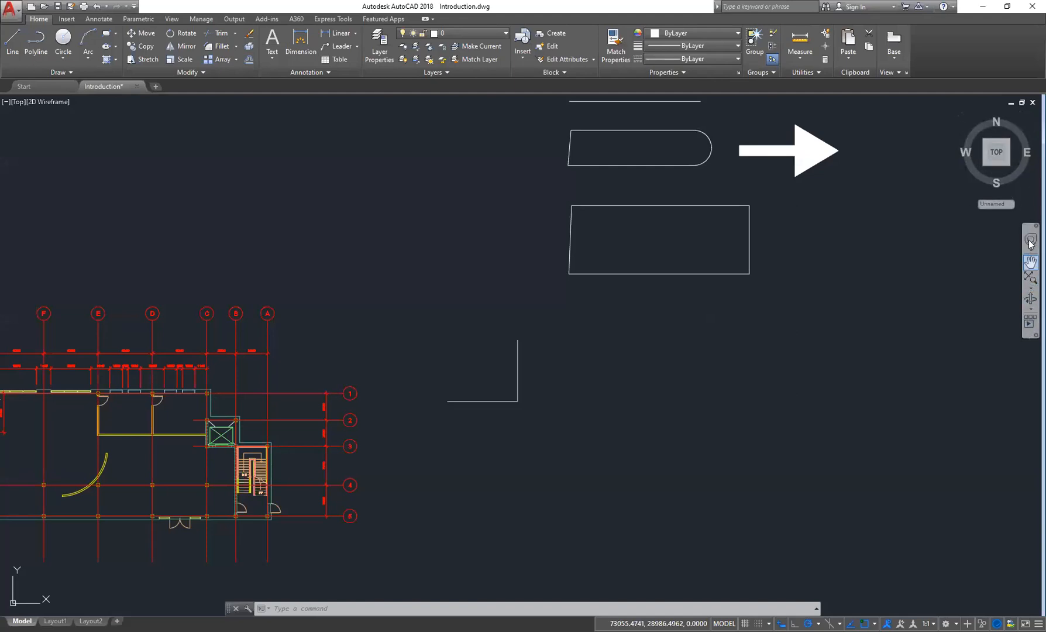
- Use Zoom Window to enlarge the right-hand stairwell of the floor plan, then pan around it
left_click(1030, 287)
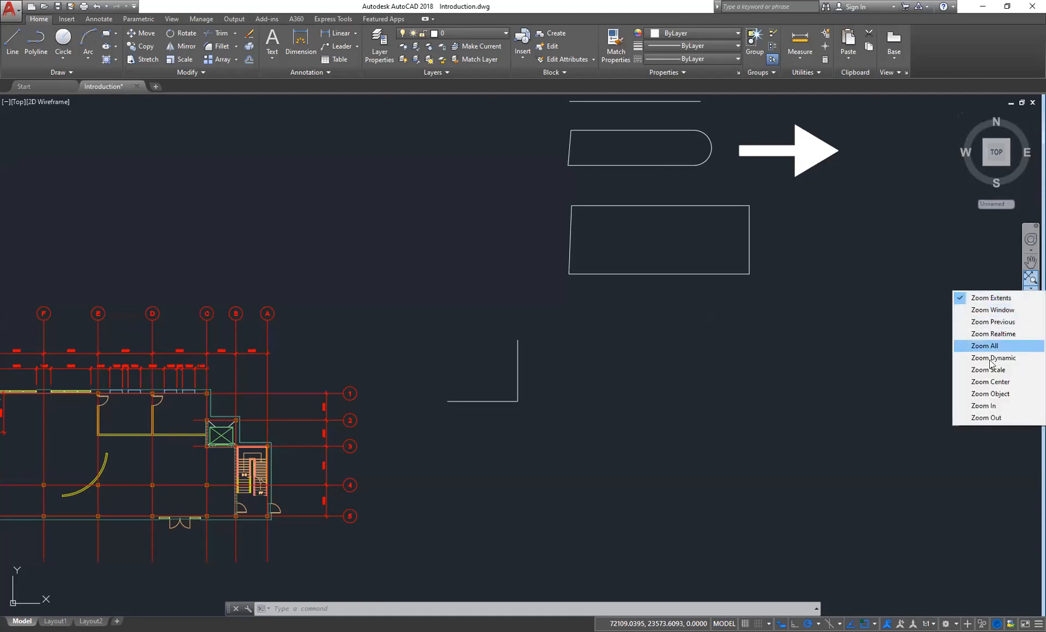
left_click(993, 309)
mouse_move(338, 422)
middle_mouse_down()
mouse_move(521, 380)
mouse_move(548, 329)
middle_mouse_up()
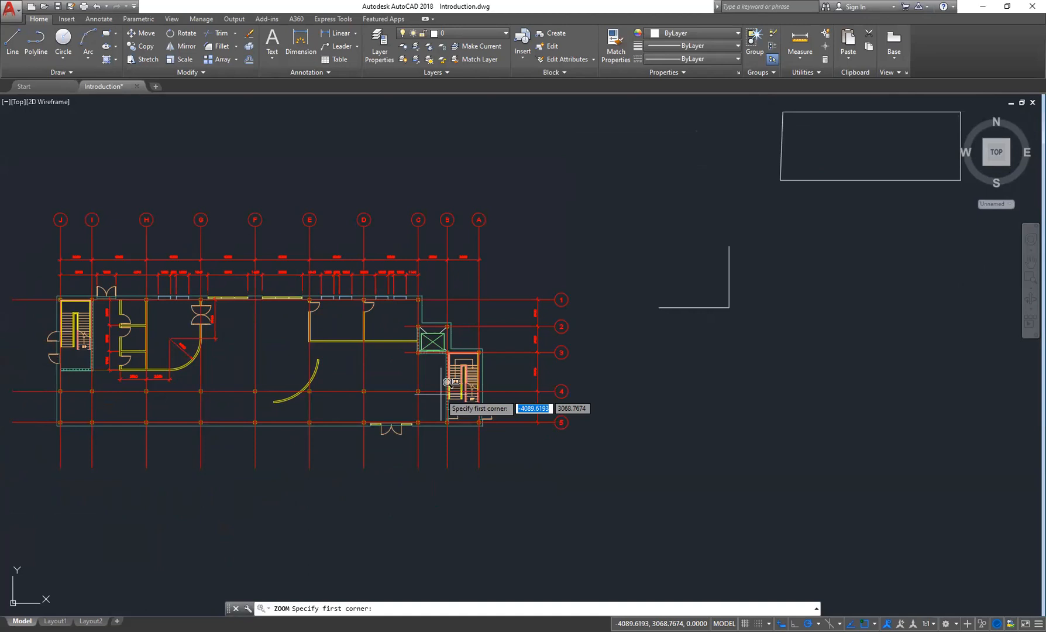
left_click(447, 382)
left_click(496, 399)
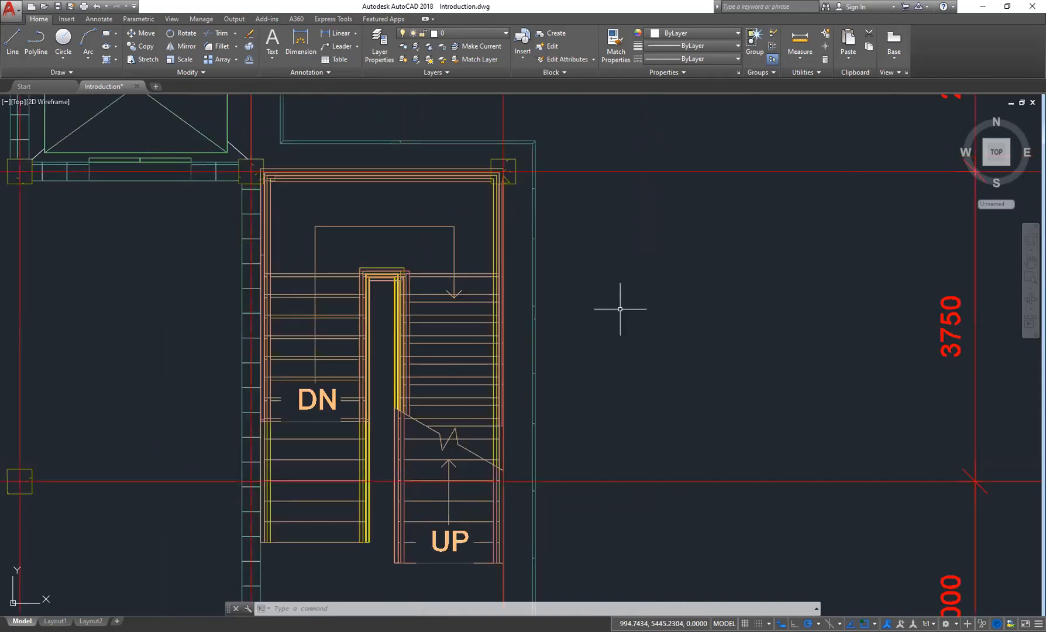
middle_click_drag(646, 334, 616, 413)
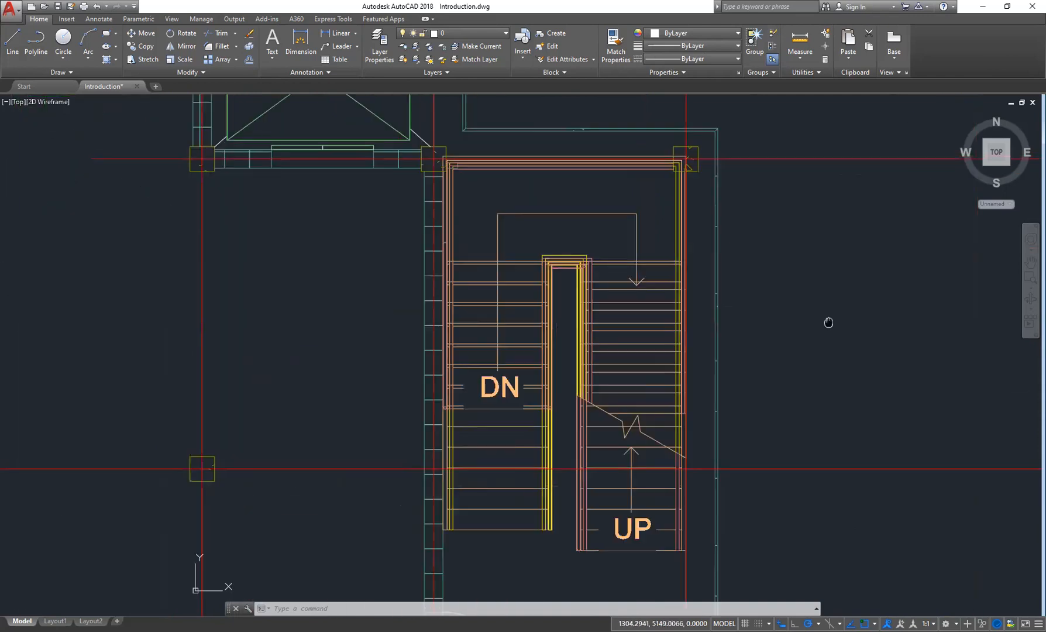
middle_click_drag(828, 322, 528, 219)
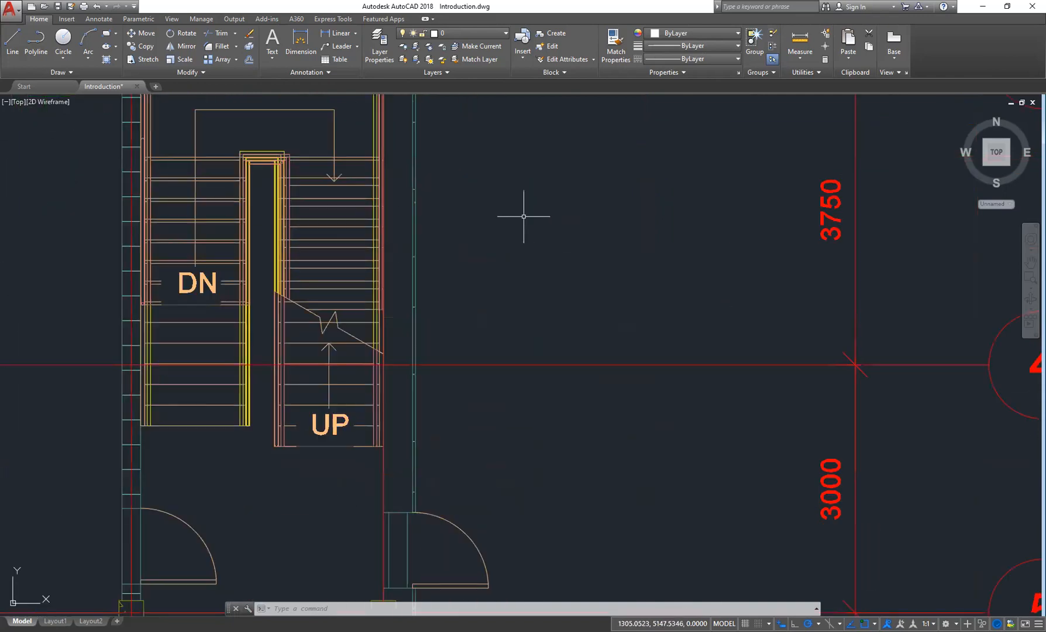
middle_click_drag(402, 227, 410, 246)
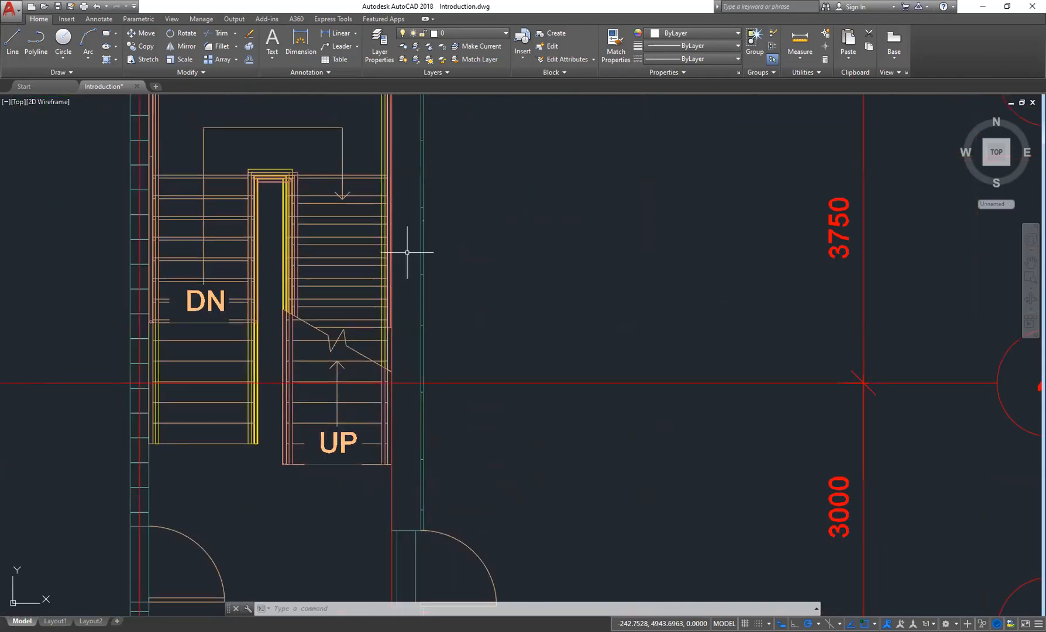
- Use the Pan tool to move and zoom the view around the floor plan, then exit it
left_click(1031, 263)
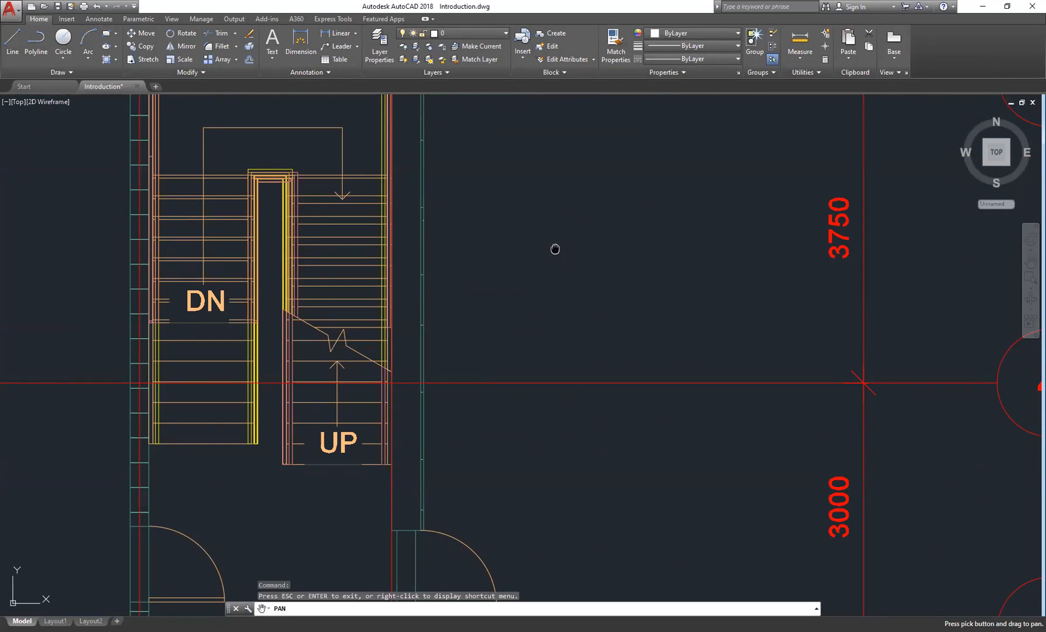
mouse_move(554, 252)
left_mouse_down()
mouse_move(572, 423)
mouse_move(551, 432)
mouse_move(381, 320)
mouse_move(693, 310)
mouse_move(607, 455)
mouse_move(455, 289)
mouse_move(796, 265)
mouse_move(815, 418)
mouse_move(611, 252)
mouse_move(848, 318)
mouse_move(523, 325)
mouse_move(824, 359)
mouse_move(691, 261)
mouse_move(708, 327)
left_mouse_up()
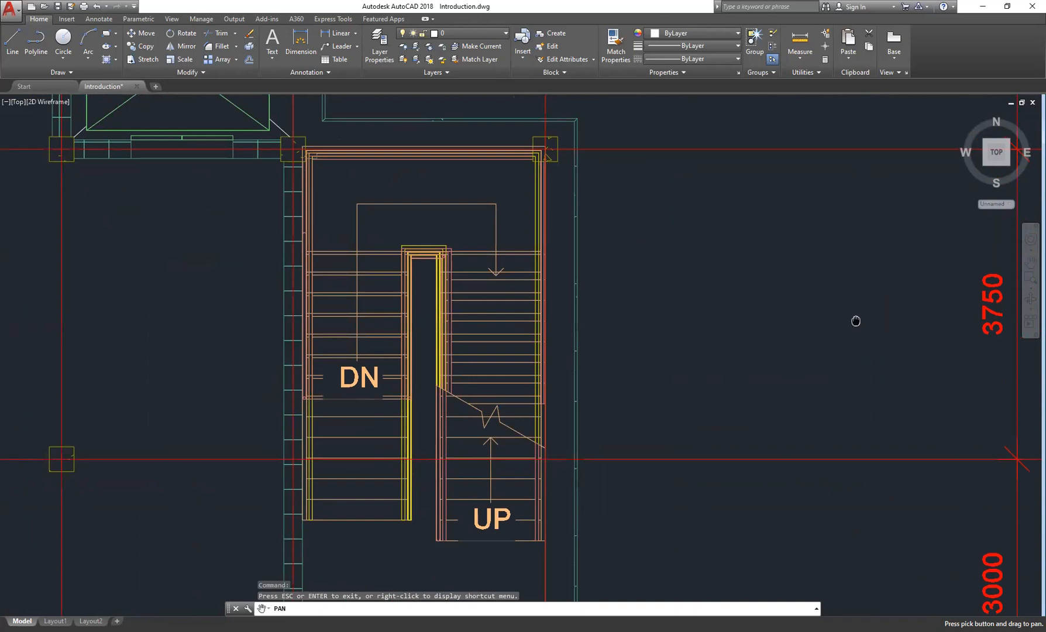
left_click_drag(855, 319, 752, 311)
scroll(770, 327, "down", 3)
scroll(712, 352, "down", 4)
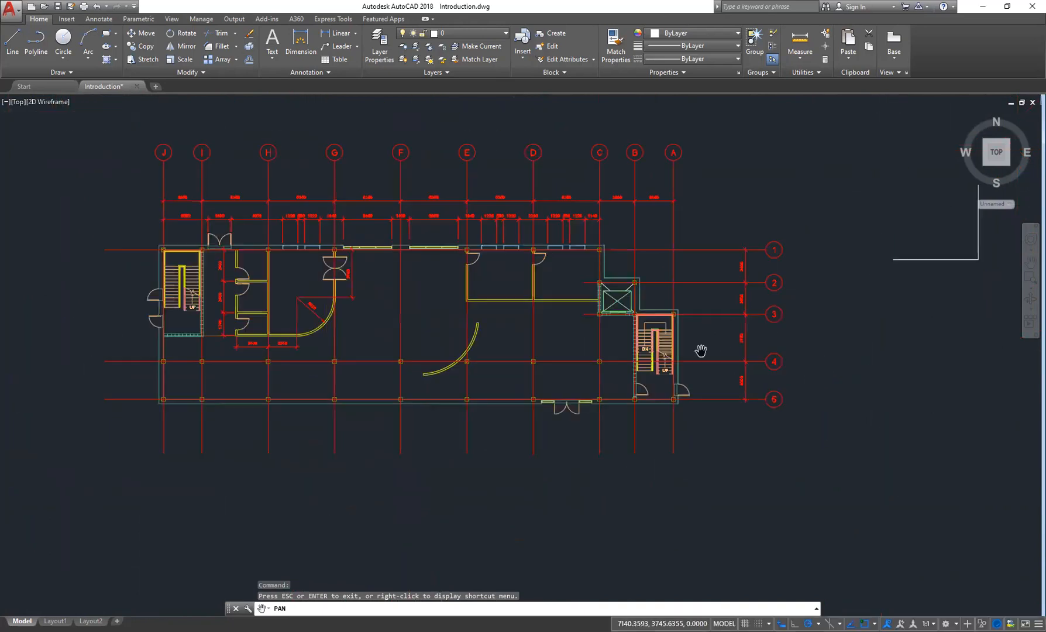
scroll(619, 336, "up", 2)
scroll(587, 345, "down", 2)
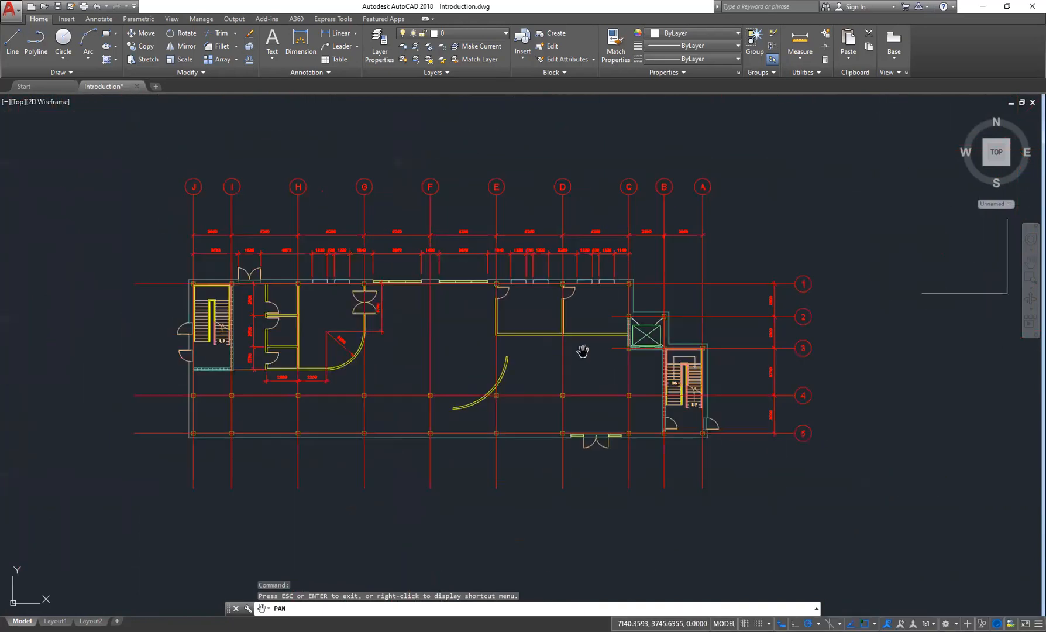
left_click_drag(580, 351, 602, 359)
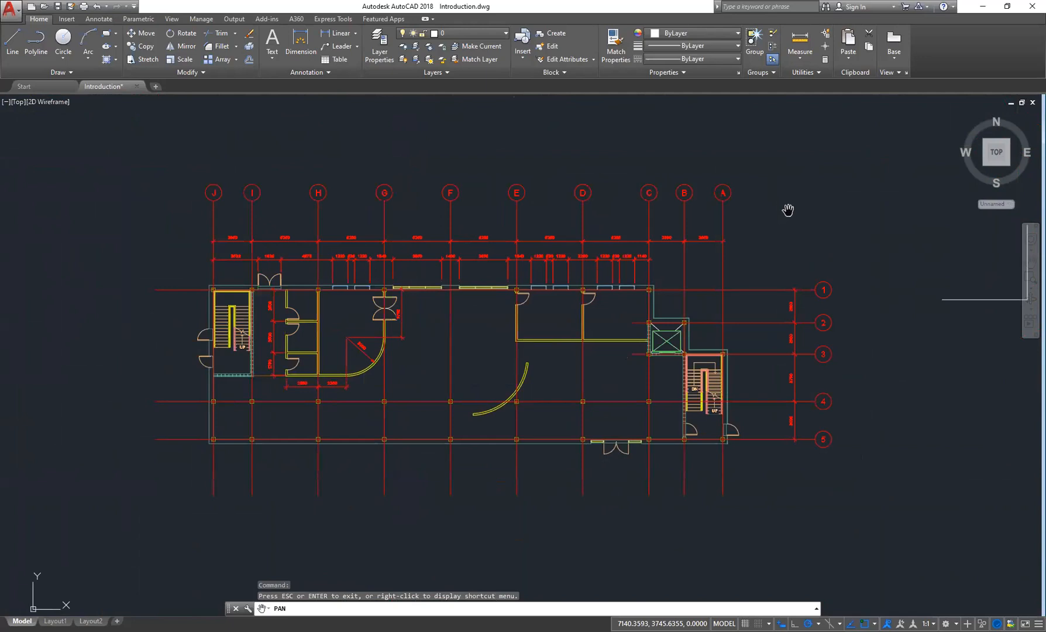
key("Escape")
key("Escape")
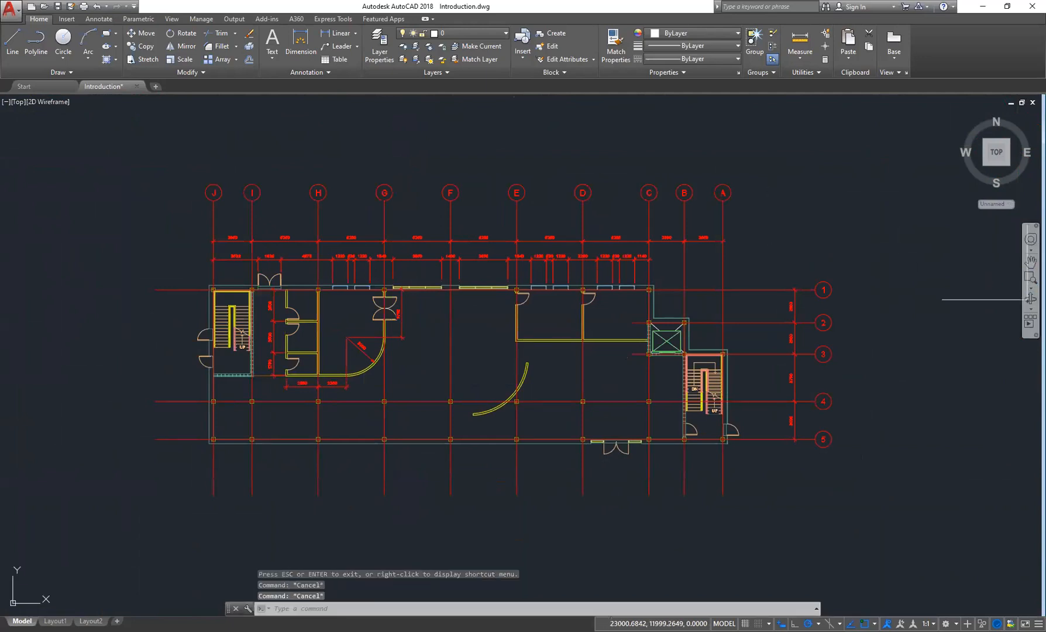
- Start Pan from the shortcut menu and shift the view of the floor plan
right_click(937, 200)
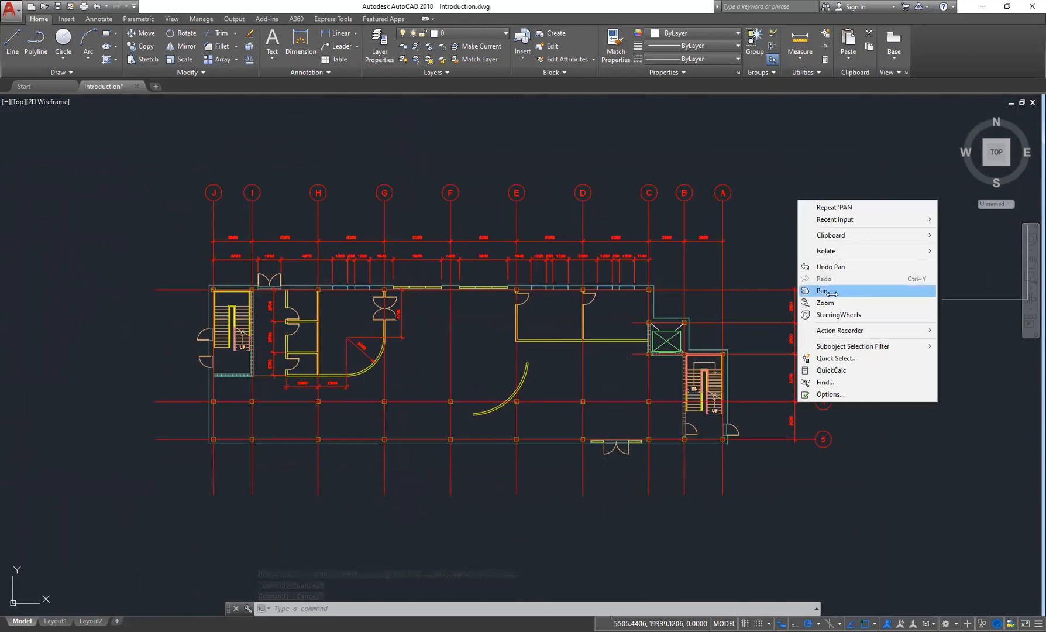
left_click(822, 291)
left_click_drag(850, 236, 752, 232)
- Switch from Pan to realtime Zoom through the shortcut menu and zoom the floor plan view
right_click(743, 184)
left_click(699, 215)
key("Escape")
right_click(713, 196)
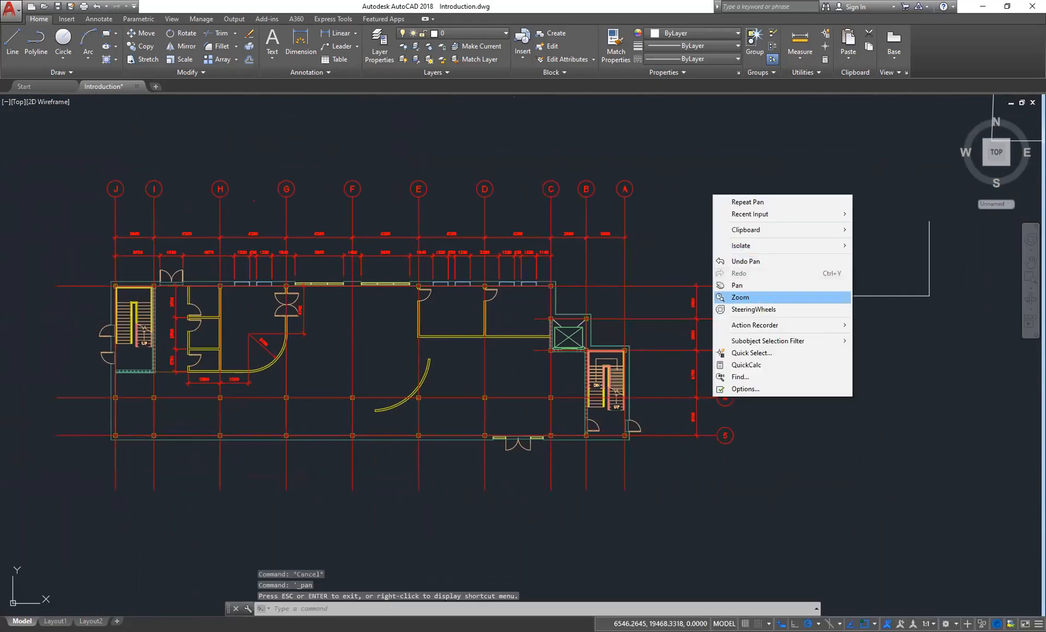
left_click(740, 296)
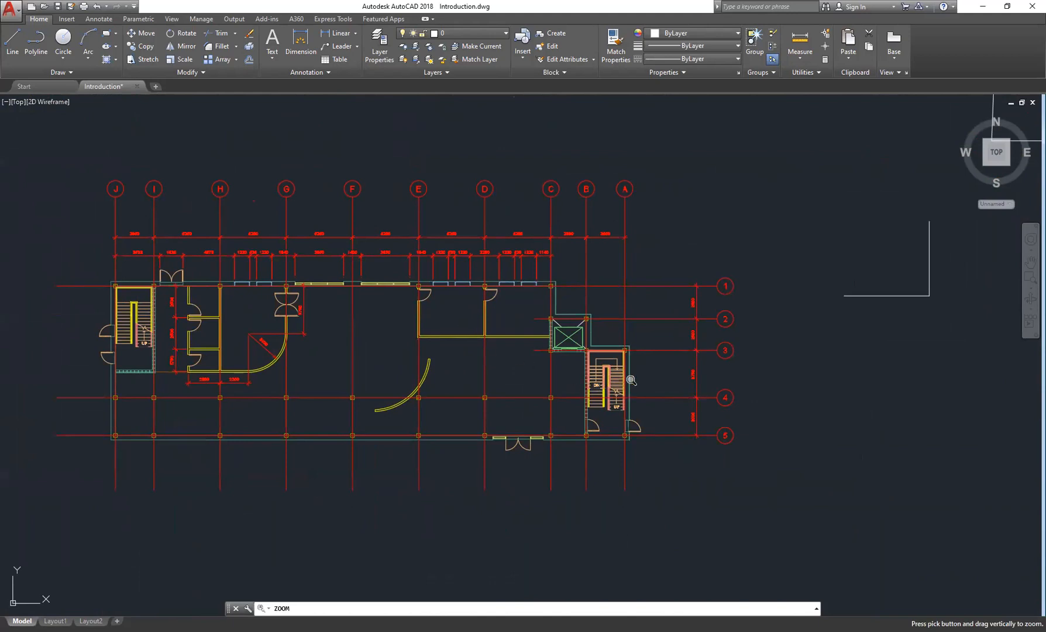
left_click_drag(638, 385, 651, 361)
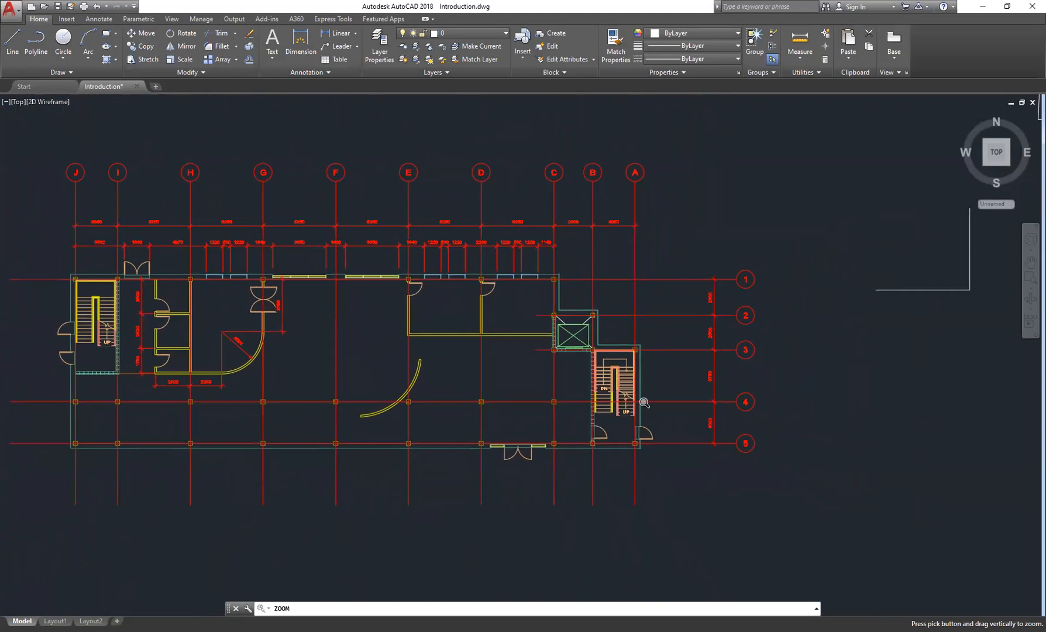
key("Escape")
- Pan and wheel-zoom the view in on the left-hand stairwell and rooms of the floor plan
middle_click_drag(644, 403, 774, 392)
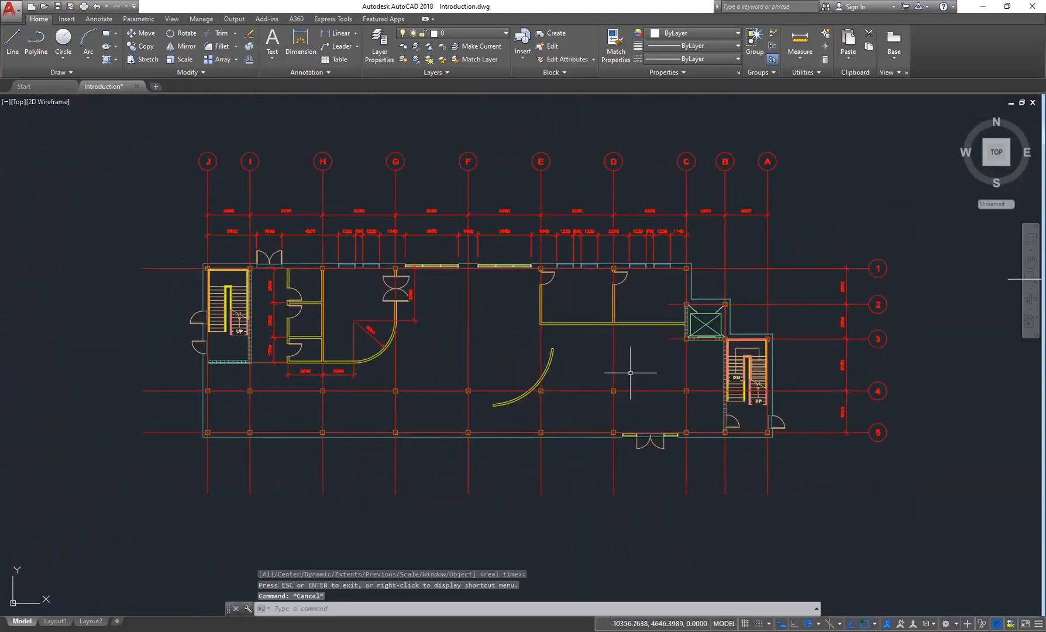
middle_click_drag(581, 346, 608, 362)
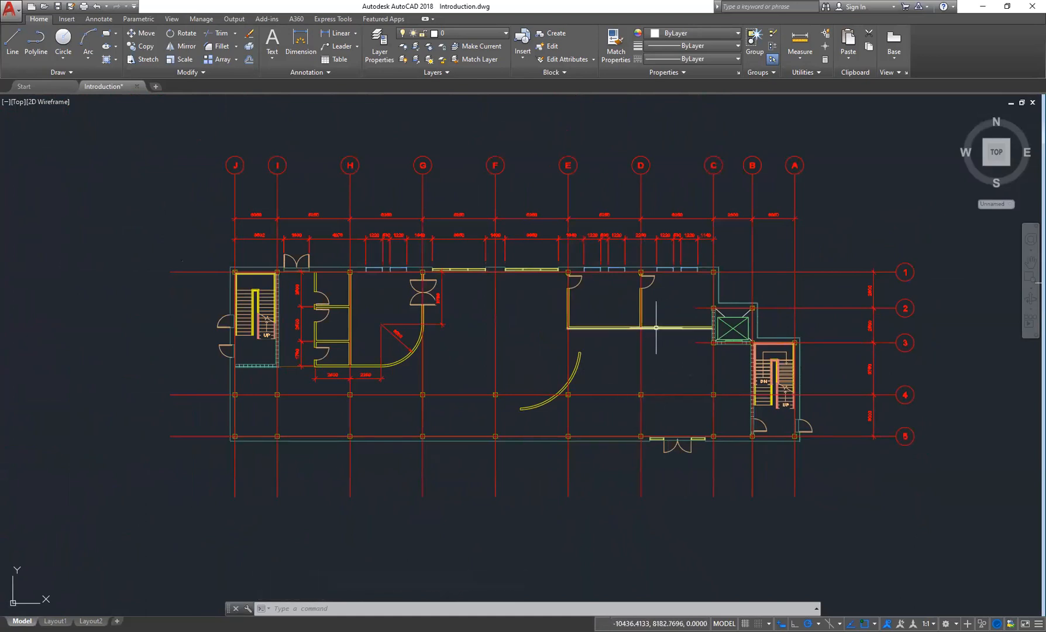
scroll(667, 352, "up", 2)
middle_click_drag(587, 350, 642, 427)
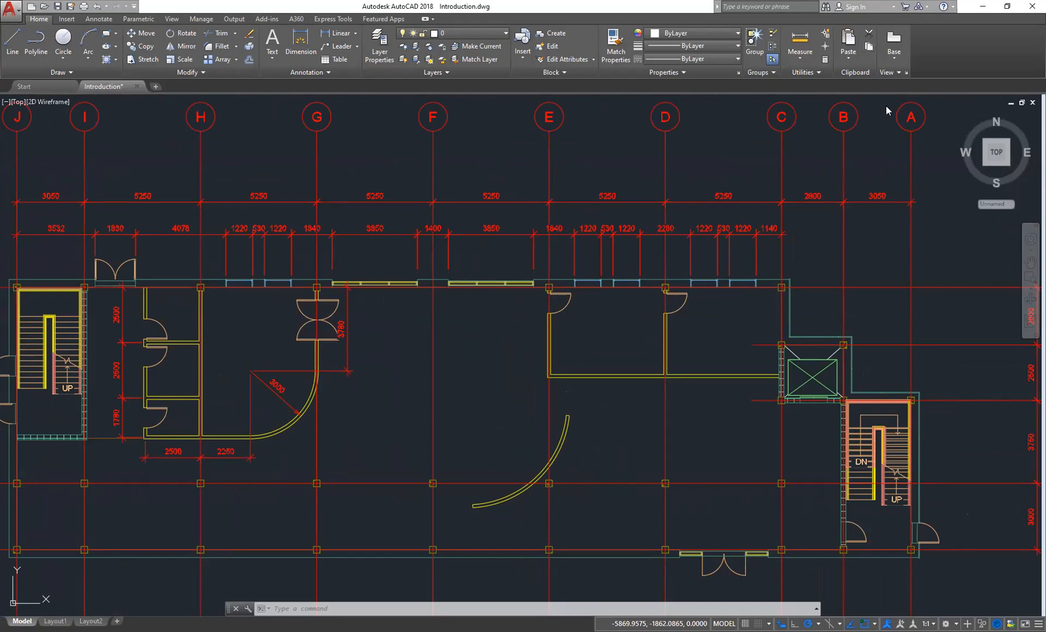
scroll(313, 356, "down", 3)
scroll(328, 351, "up", 3)
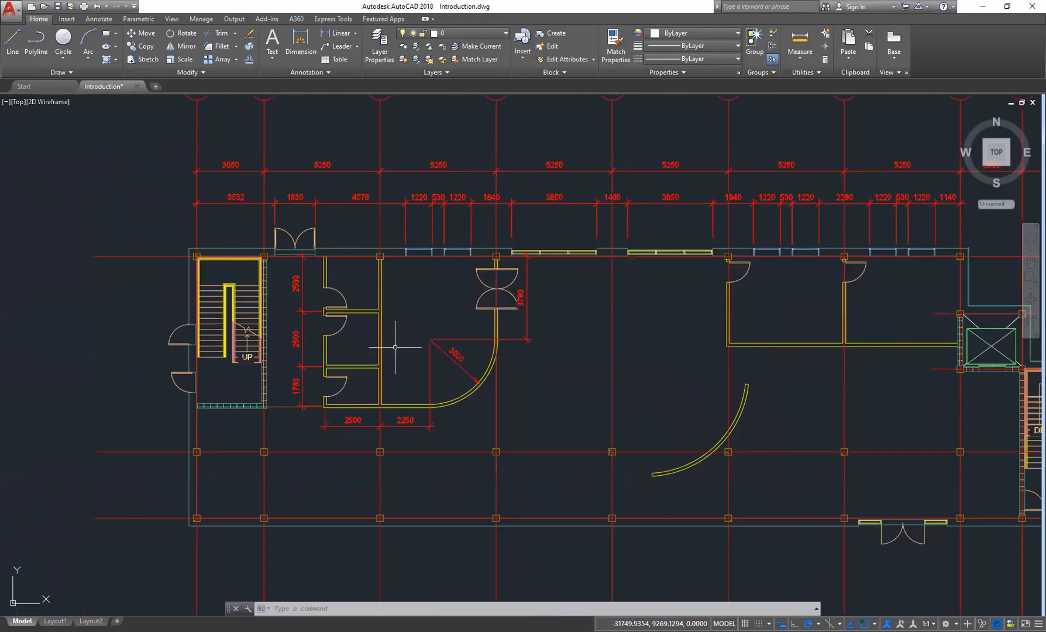
scroll(453, 279, "up", 2)
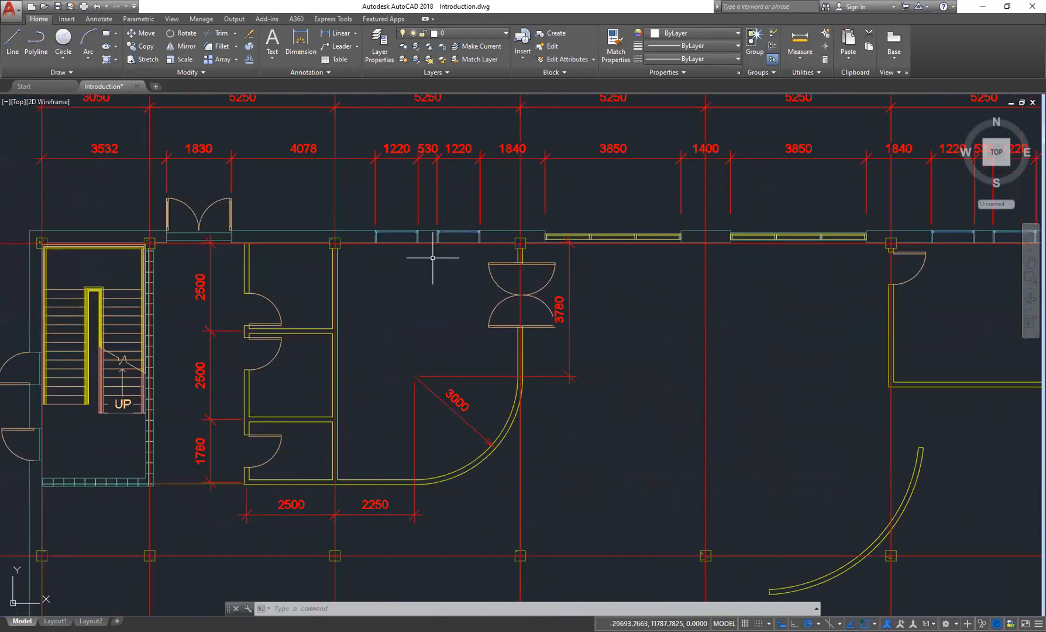
mouse_move(311, 367)
middle_mouse_down()
mouse_move(373, 357)
mouse_move(456, 319)
mouse_move(483, 364)
mouse_move(426, 404)
middle_mouse_up()
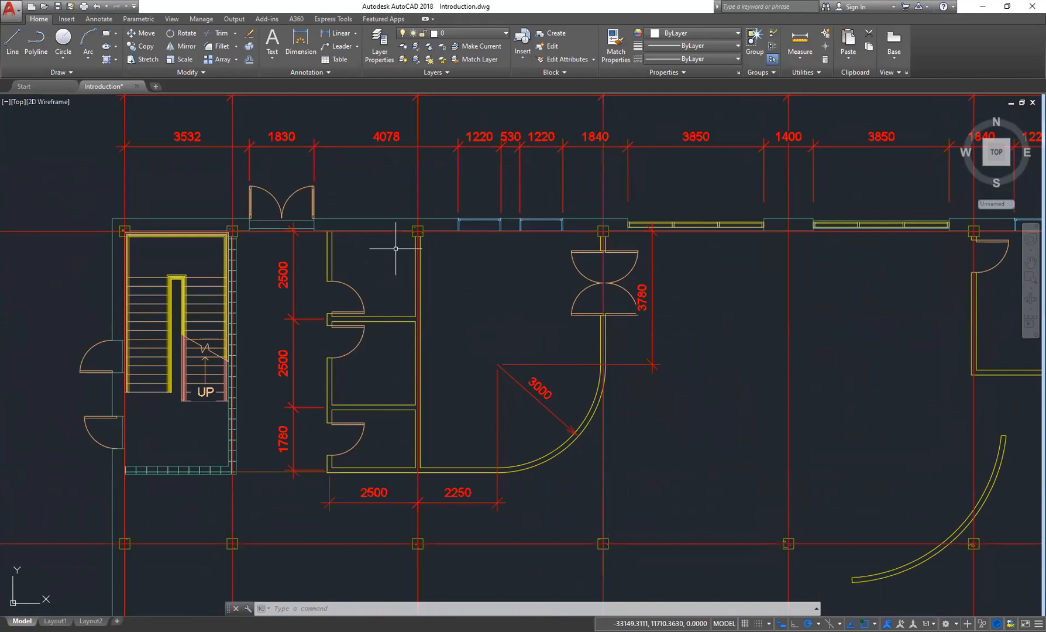
middle_click_drag(620, 411, 564, 395)
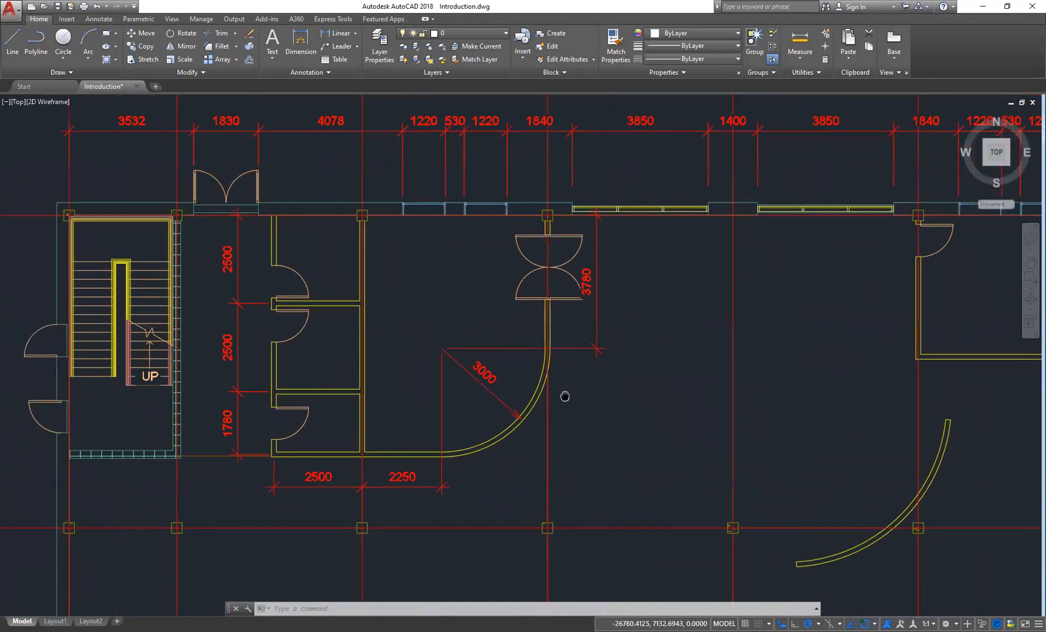
middle_click_drag(657, 347, 659, 379)
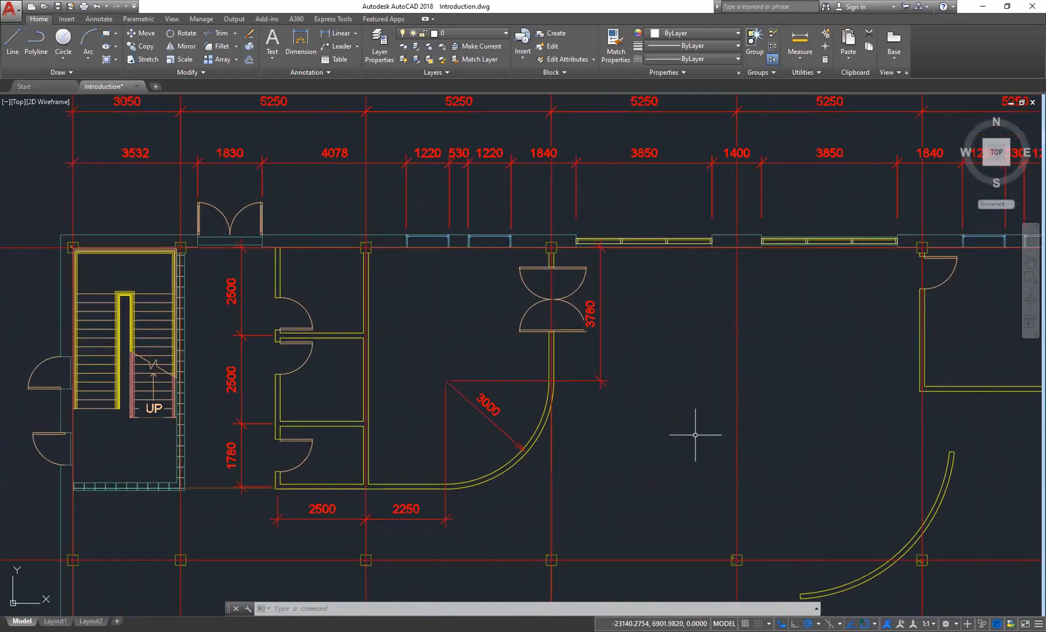
middle_click_drag(695, 435, 695, 393)
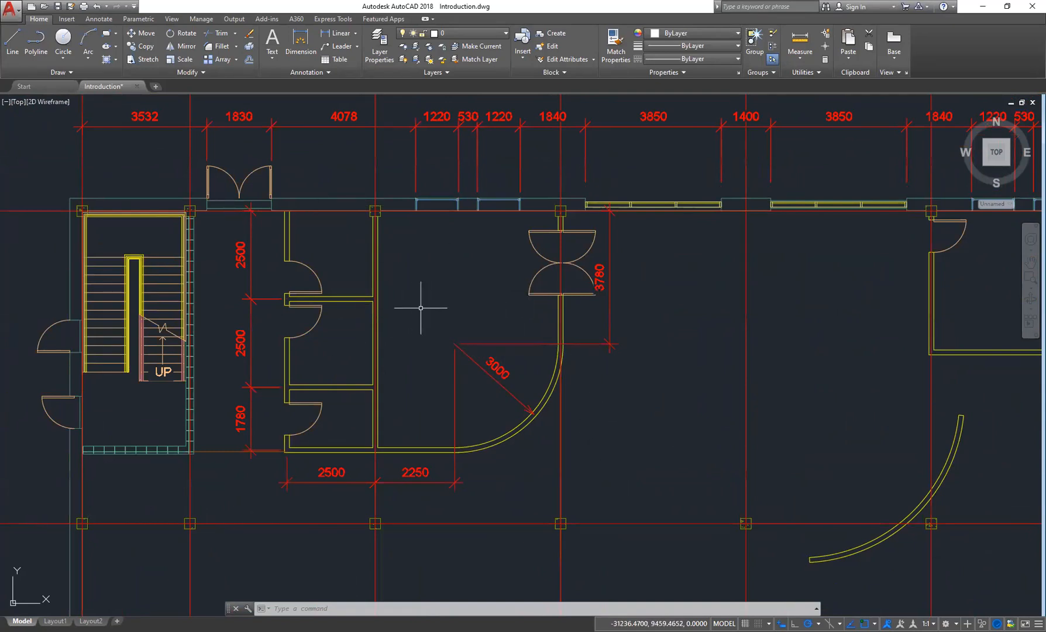
- Open the Text Style dialog, move it up, and attempt to rename the Standard style
left_click(100, 20)
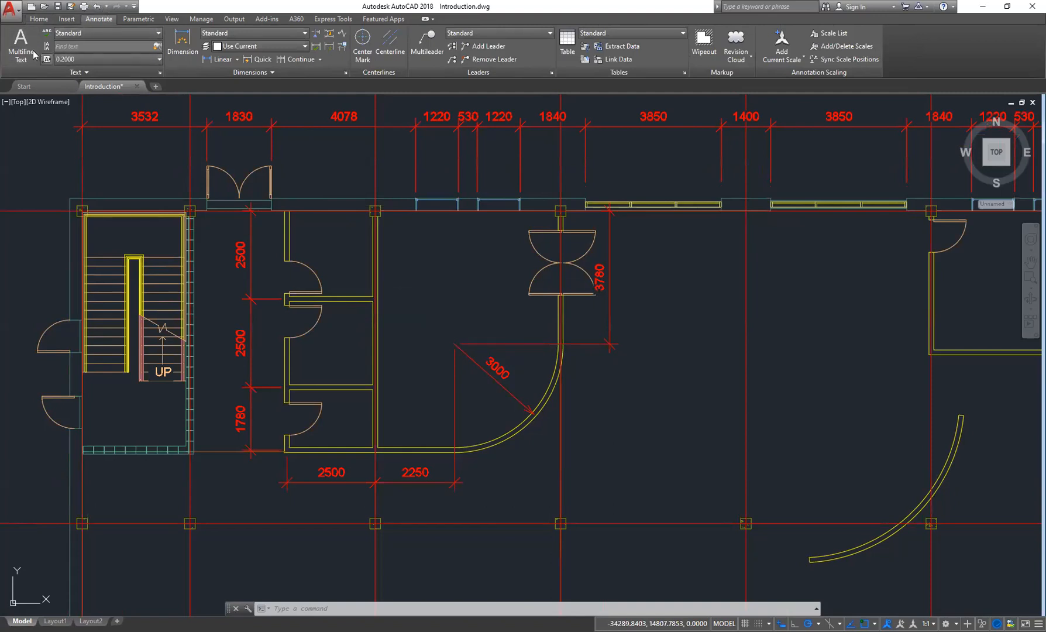
left_click(42, 19)
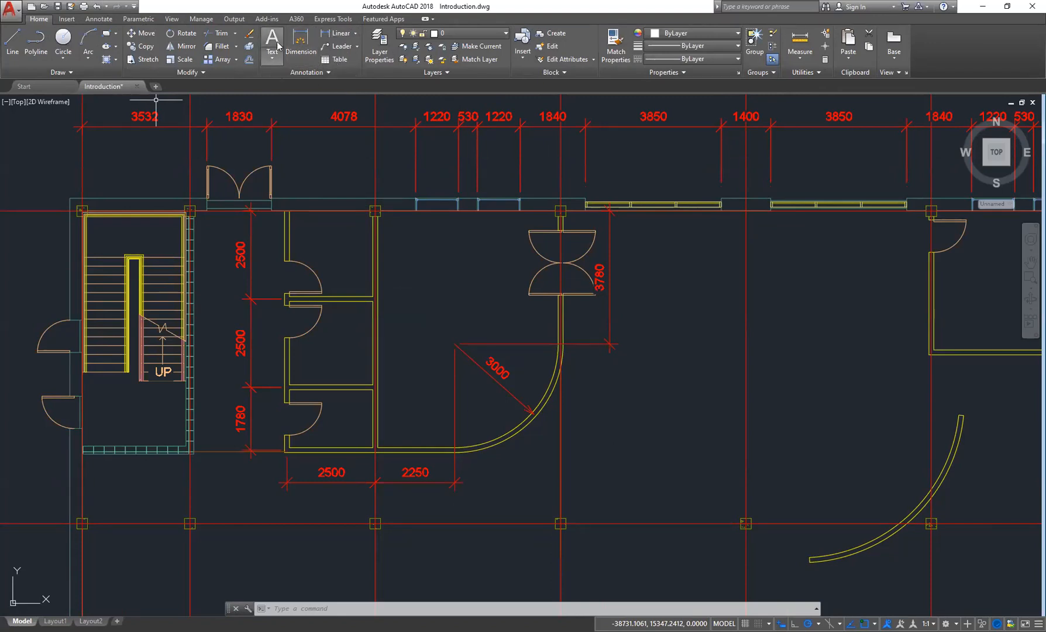
left_click(334, 72)
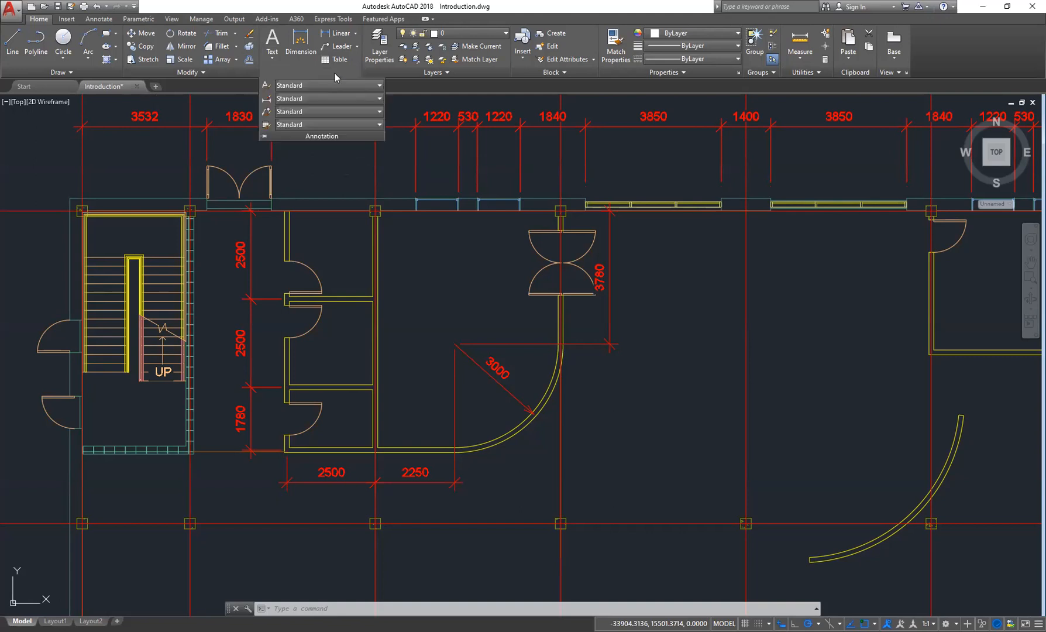
left_click(266, 86)
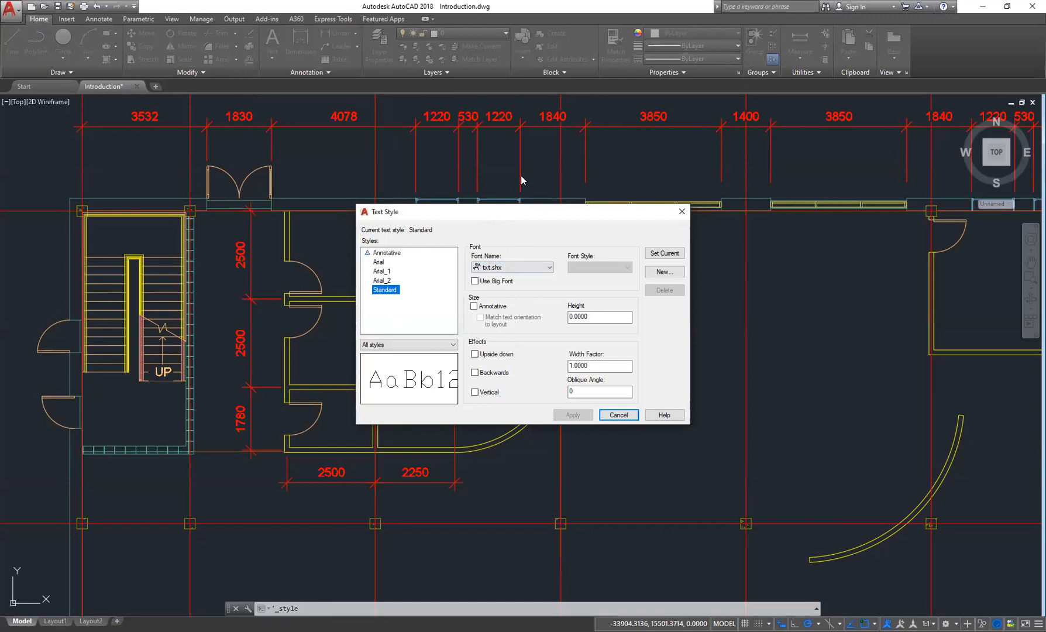
left_click_drag(522, 212, 510, 148)
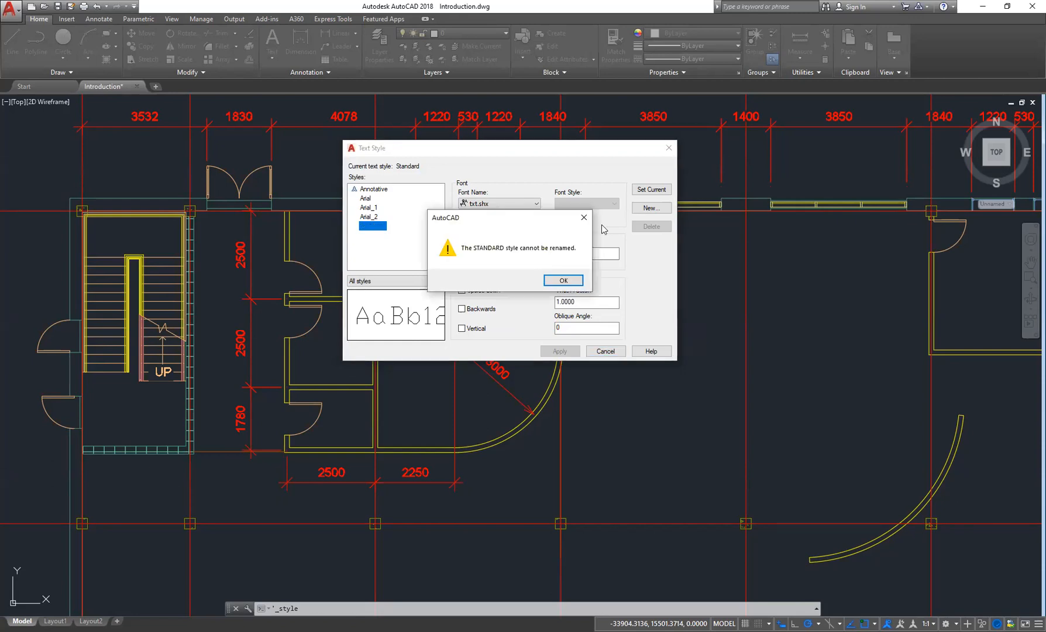
left_click(591, 221)
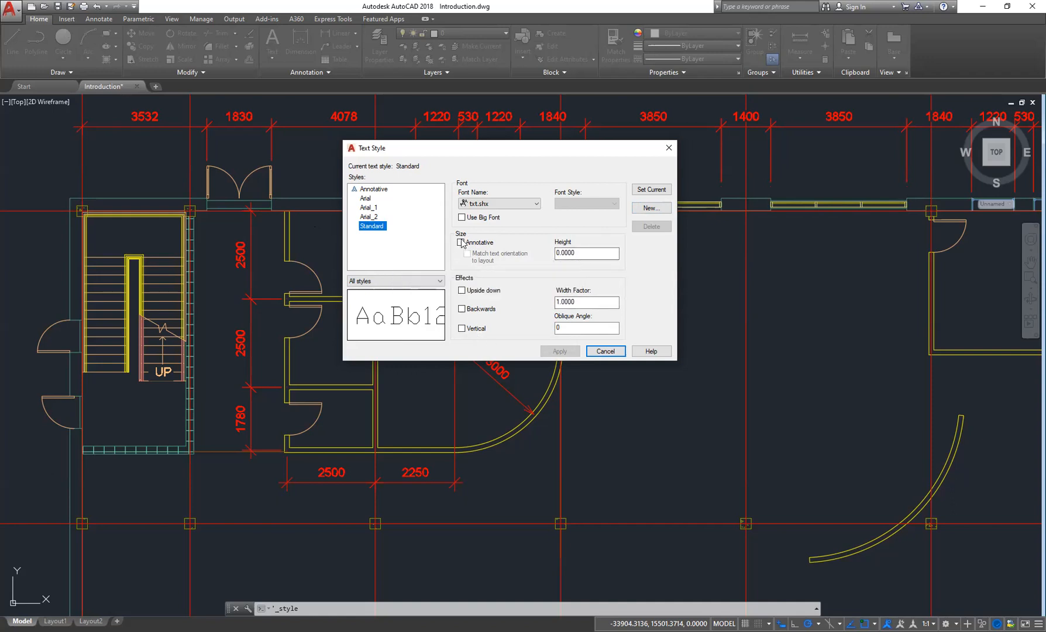
- Create a new text style named Training and select it
left_click(660, 211)
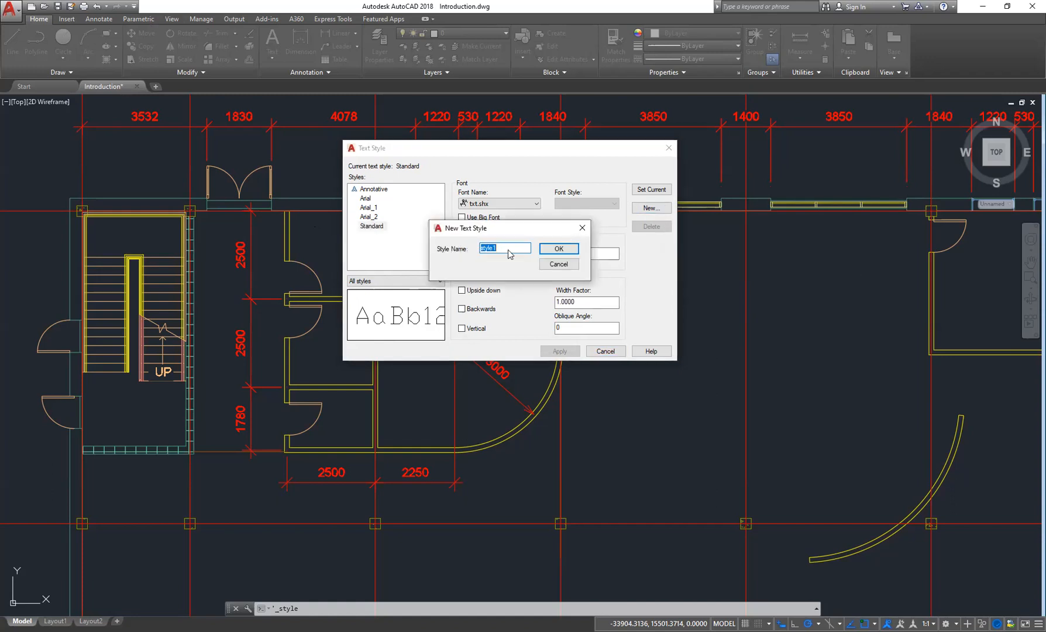
type("t")
left_click(574, 249)
left_click(376, 241)
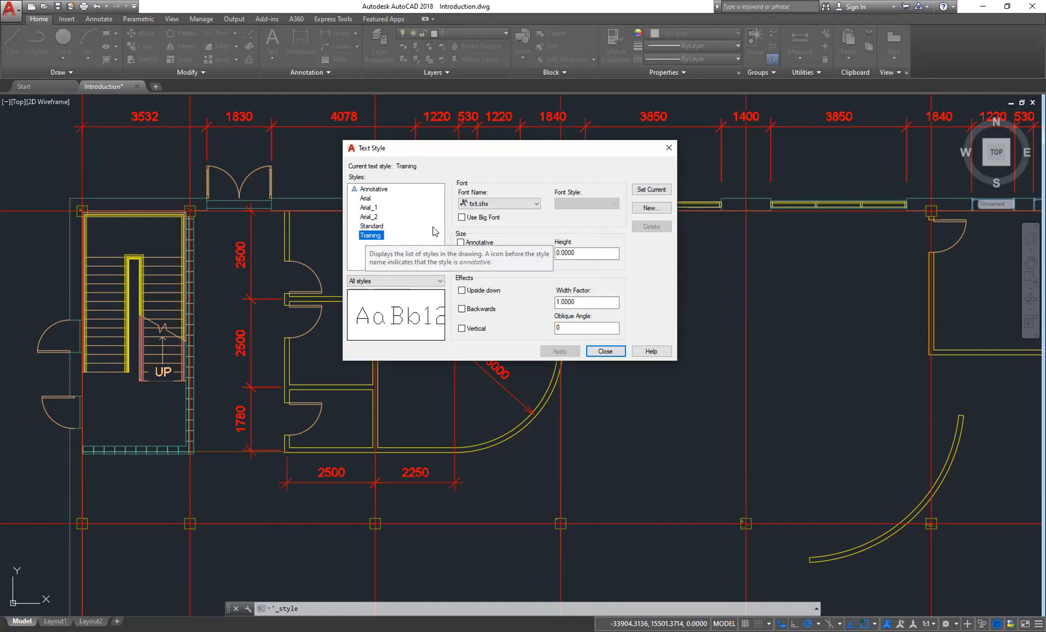
- Set the Training style's font to Verdana with the Regular font style
left_click(523, 205)
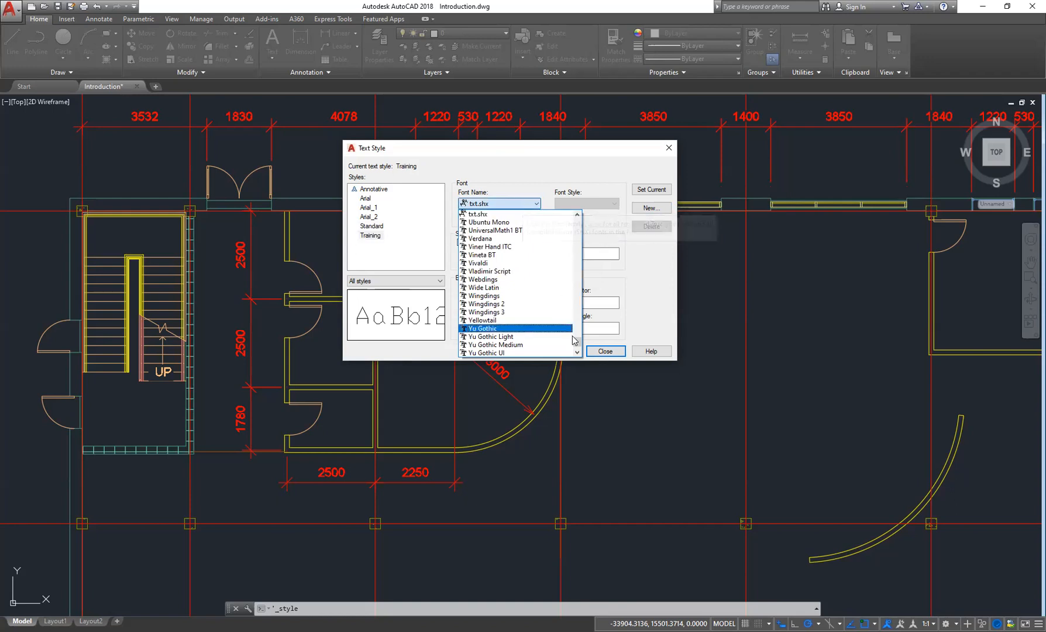
left_click_drag(579, 342, 575, 221)
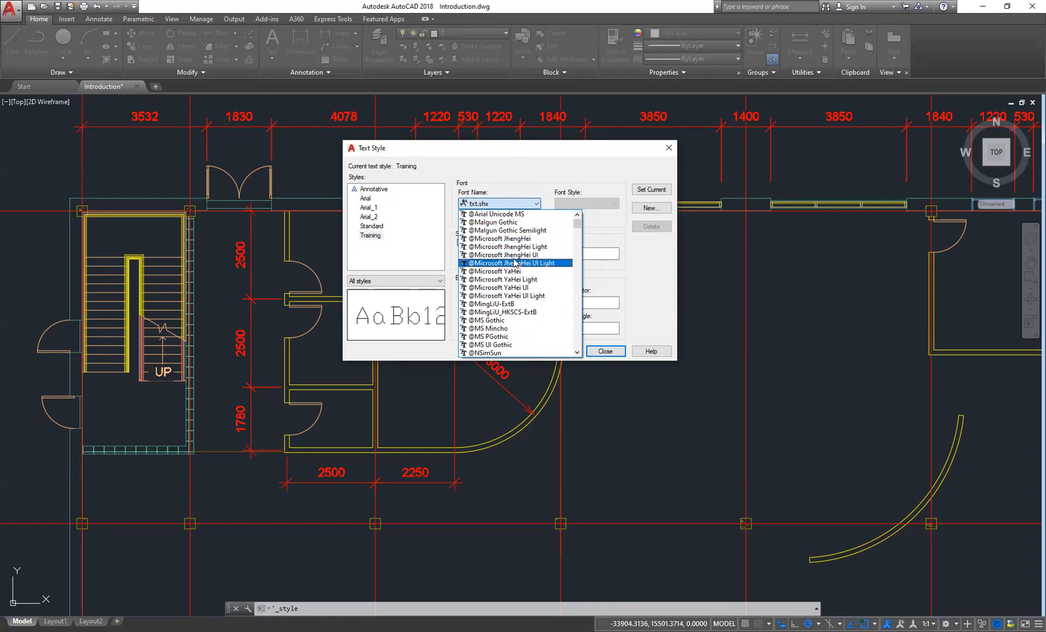
key("v")
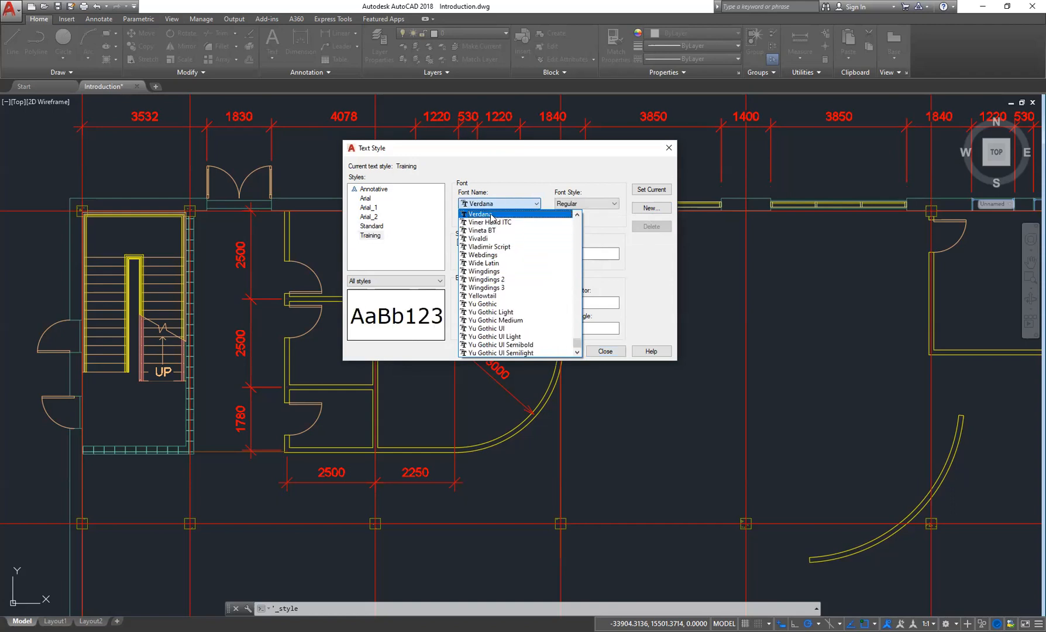
left_click(491, 215)
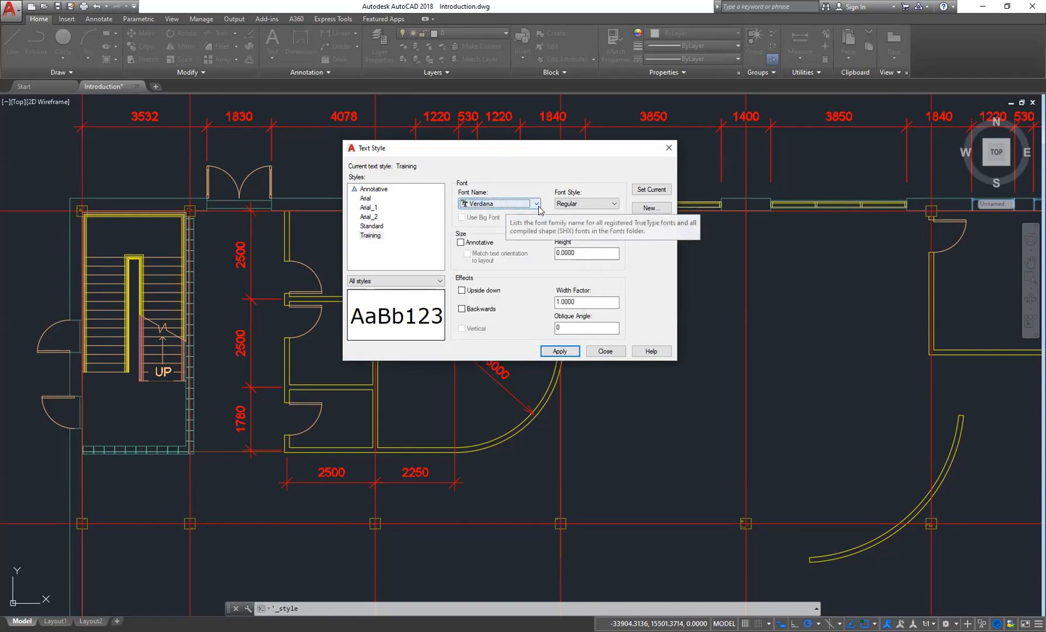
left_click(592, 203)
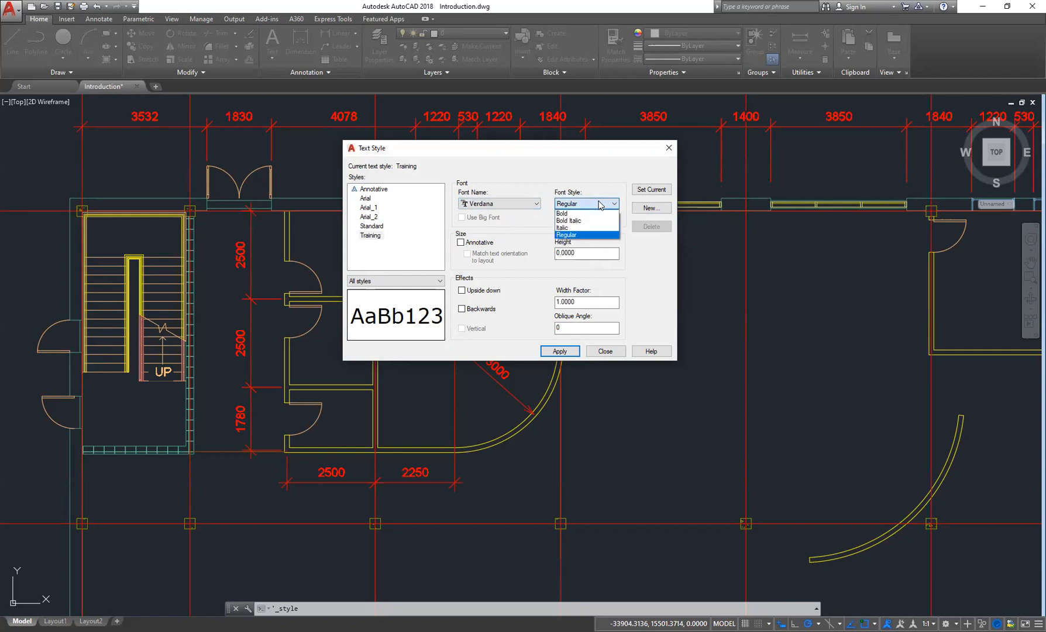
left_click(567, 236)
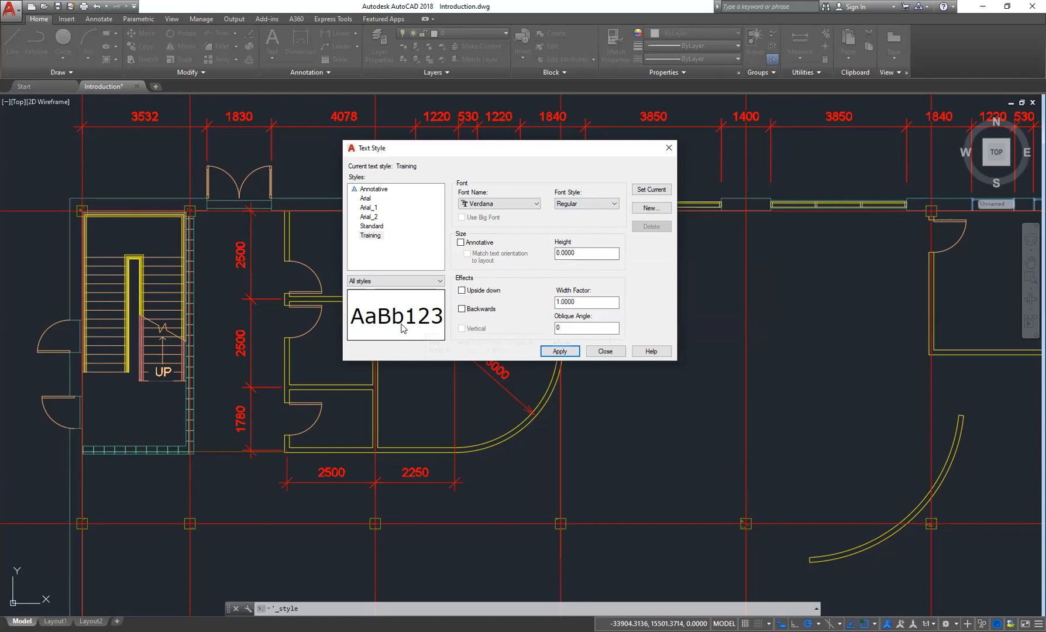
- Try the Upside down and Backwards effects on the style preview, clearing each again
left_click(462, 291)
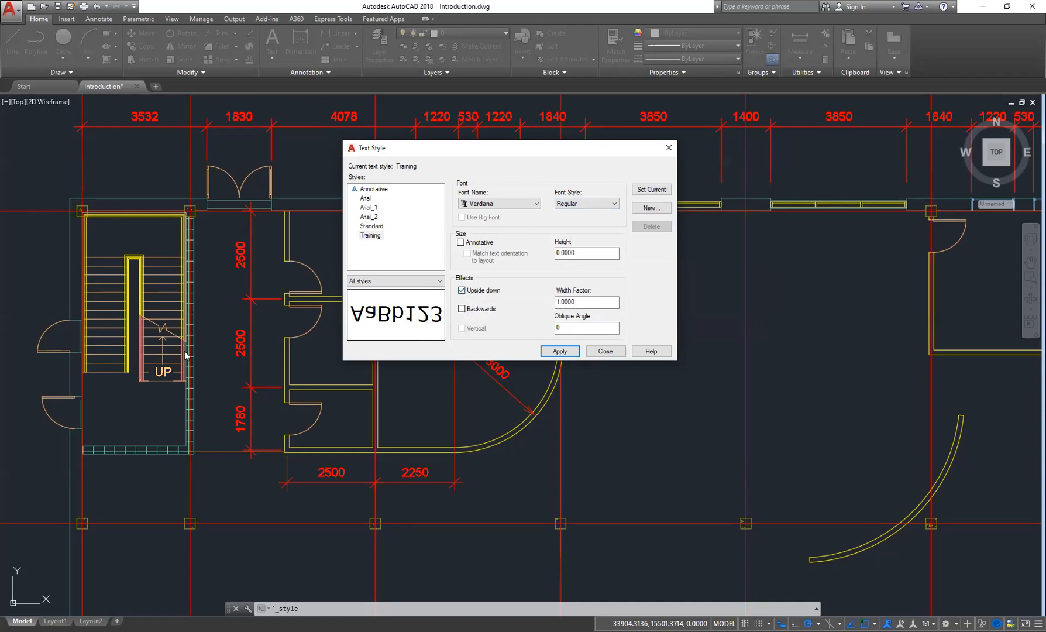
left_click(462, 291)
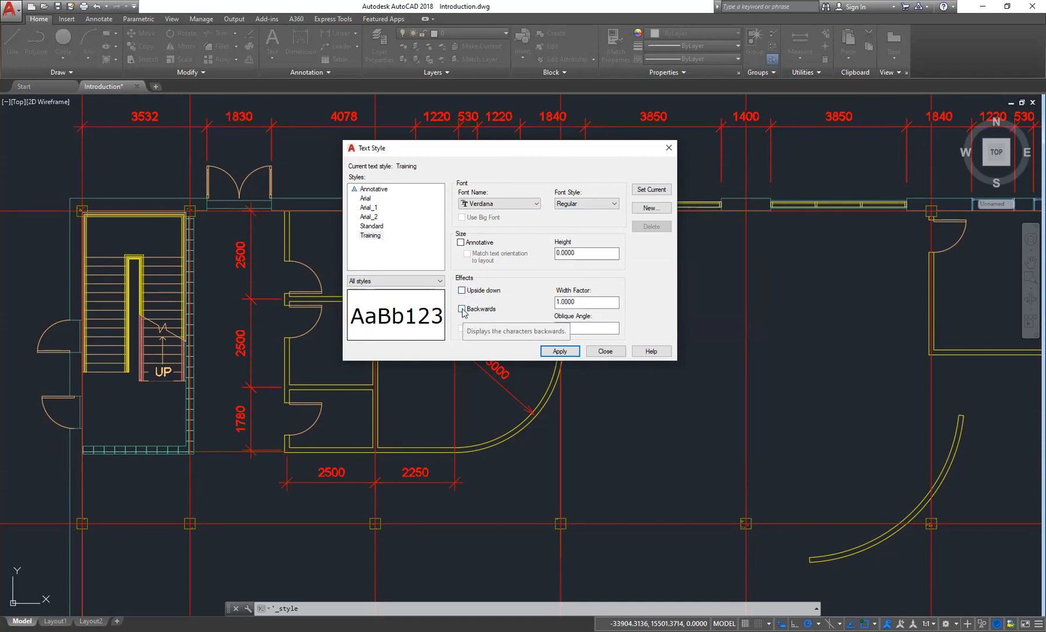
left_click(462, 309)
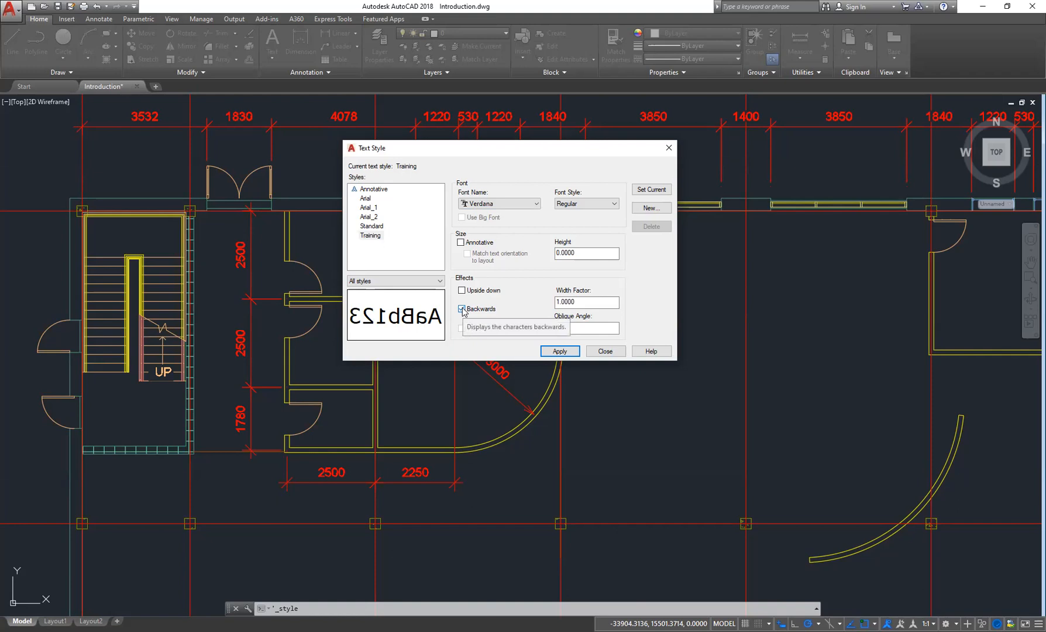
left_click(462, 309)
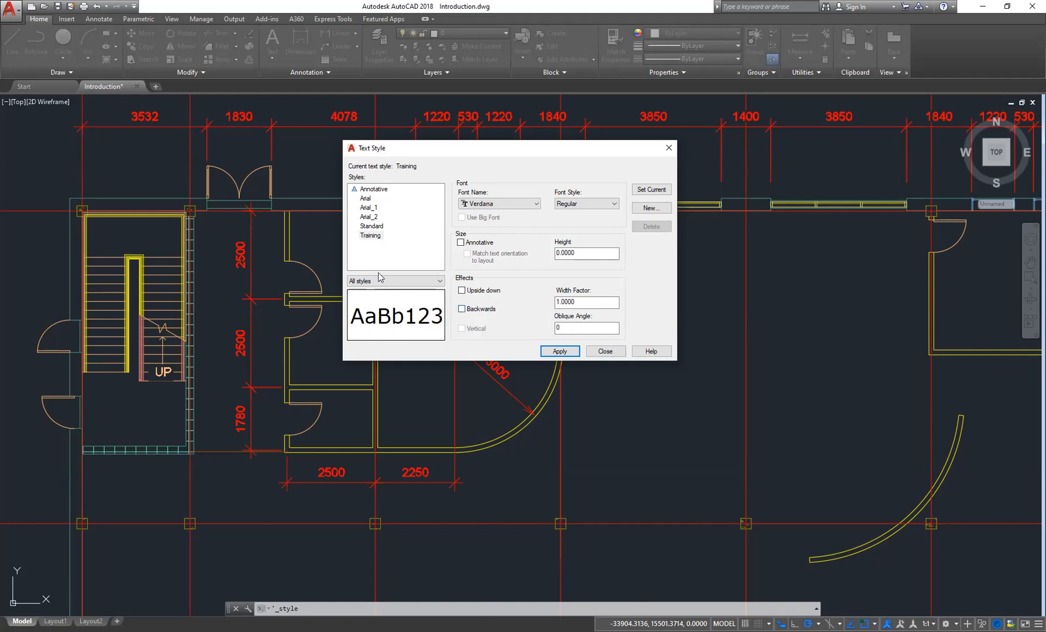
- Change the Training style's font style to Bold, apply it, and set Training as the current style
left_click(379, 246)
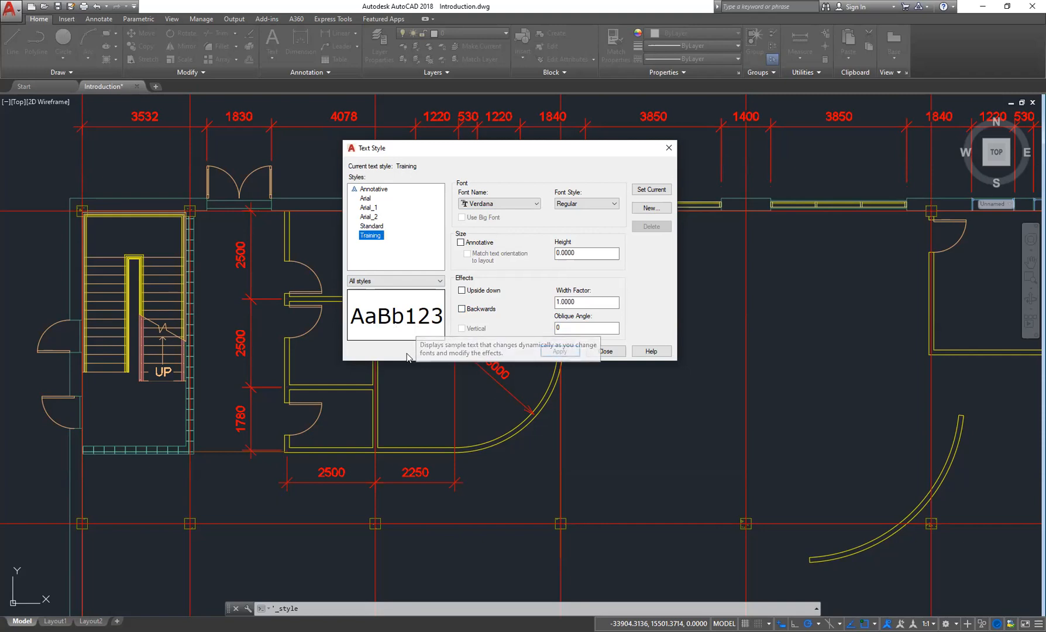
left_click(603, 206)
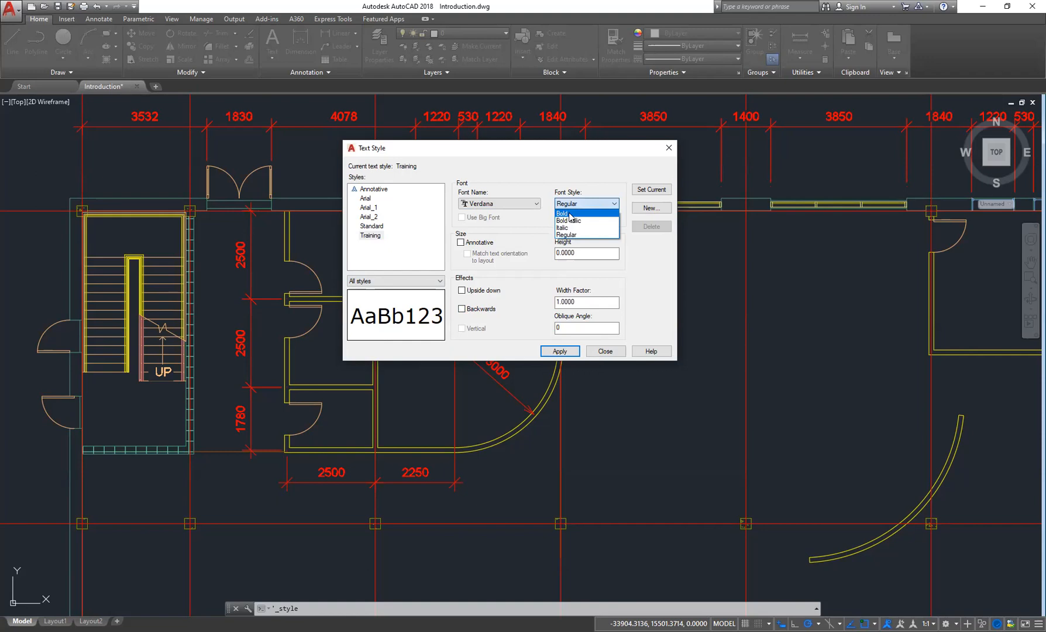
left_click(570, 214)
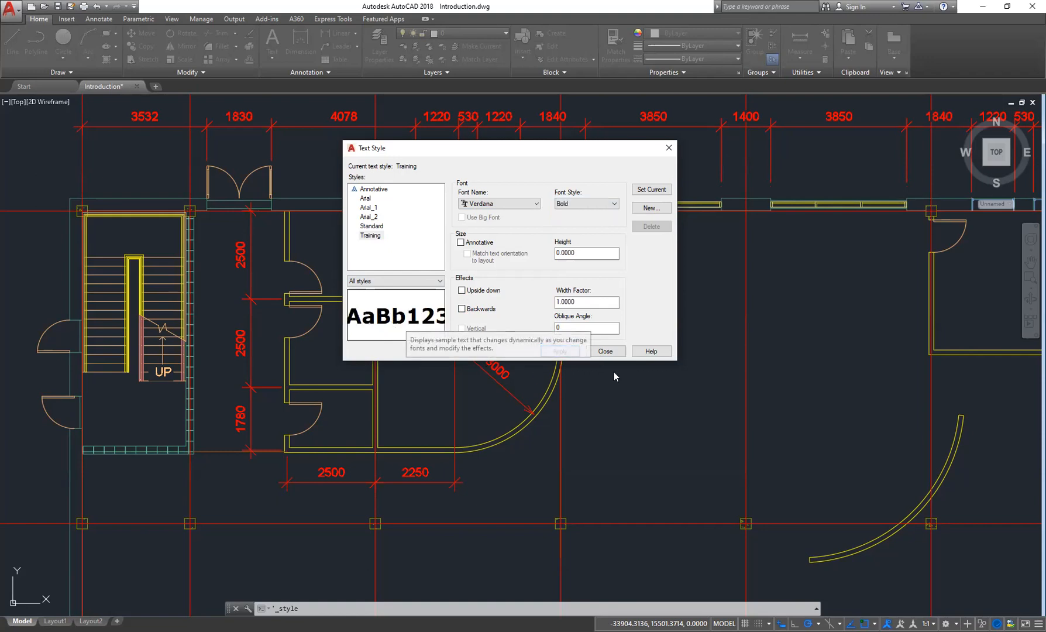
left_click(559, 351)
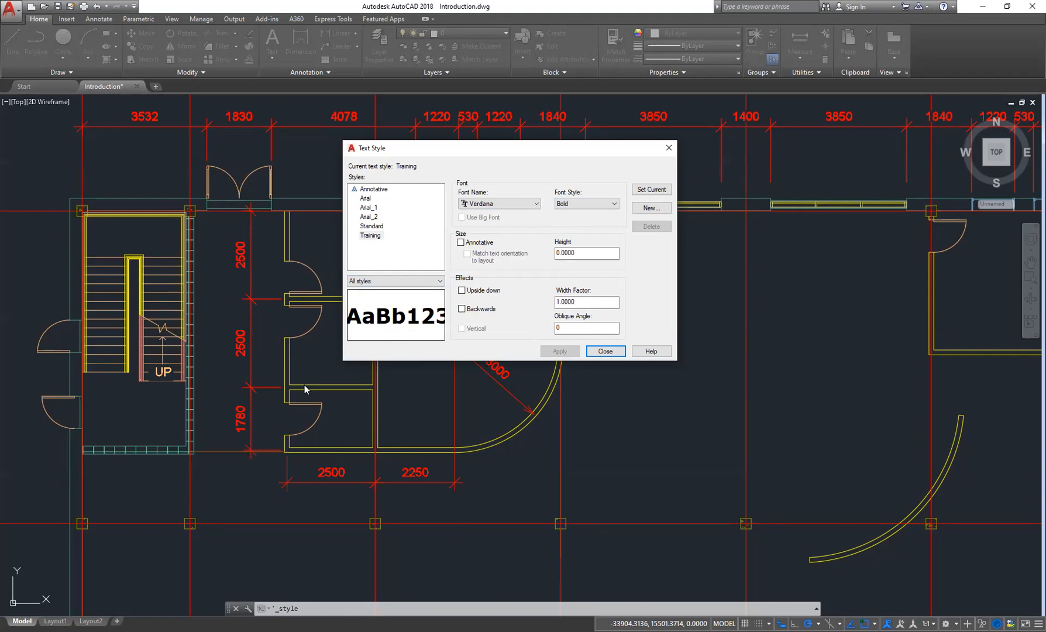
left_click(649, 191)
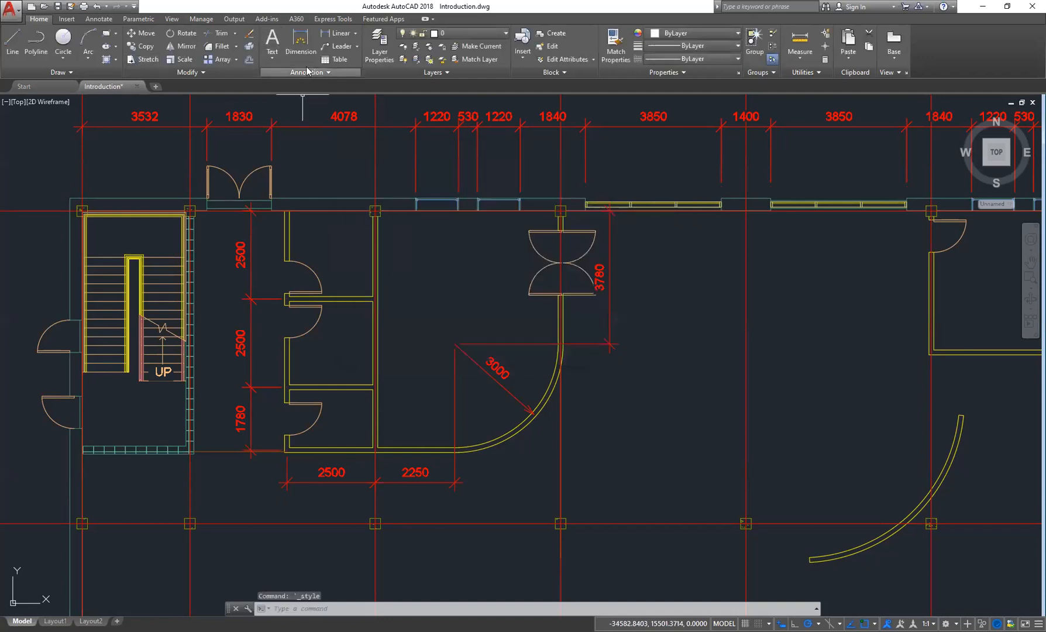
- Check which text style is current in the expanded annotation settings
left_click(273, 42)
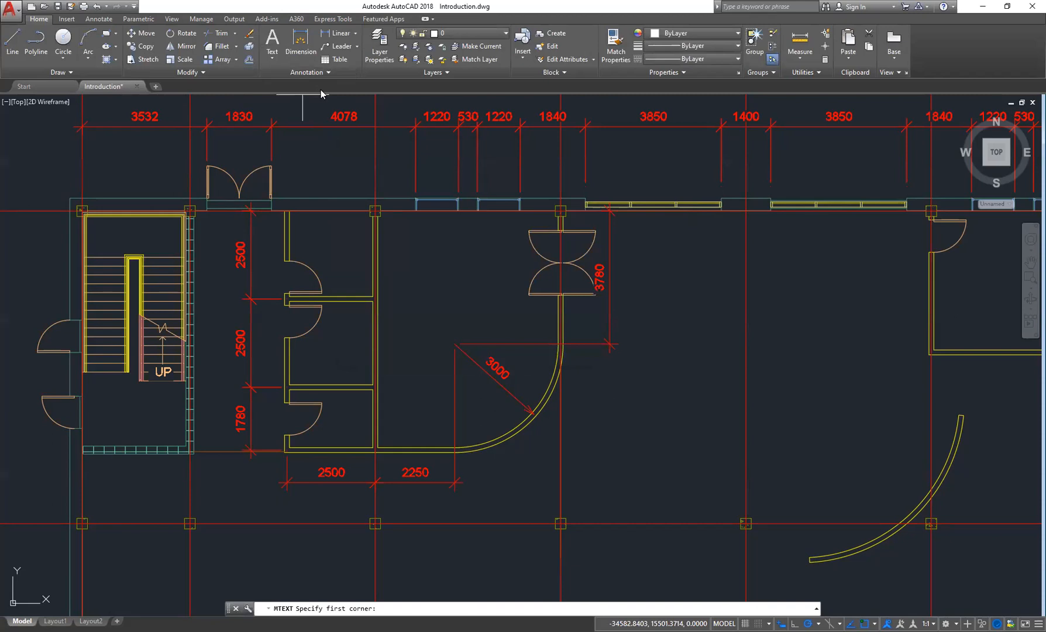
left_click(343, 71)
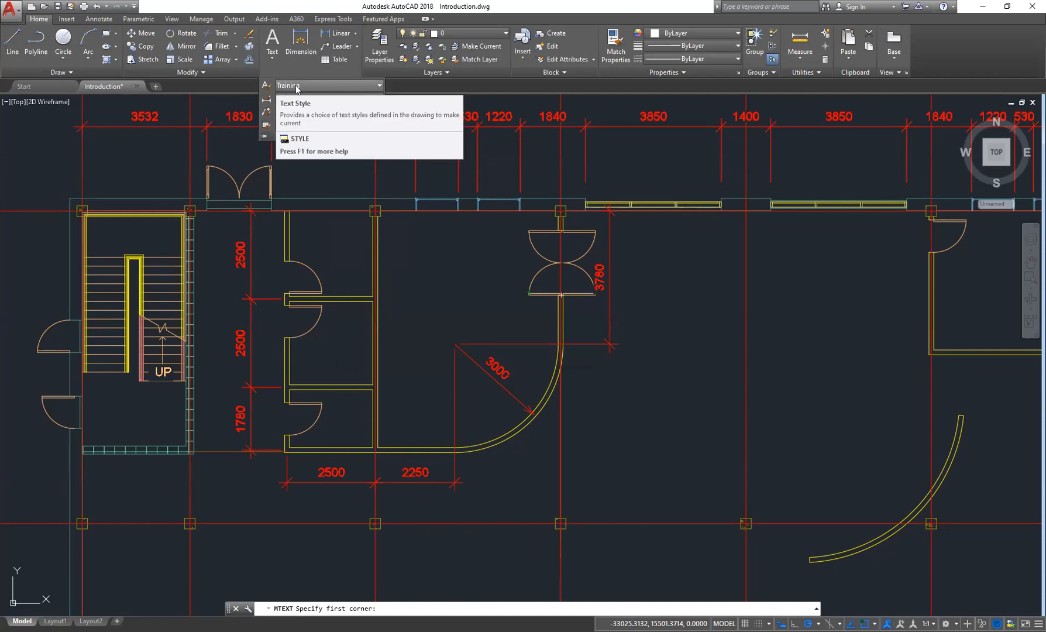
left_click(289, 63)
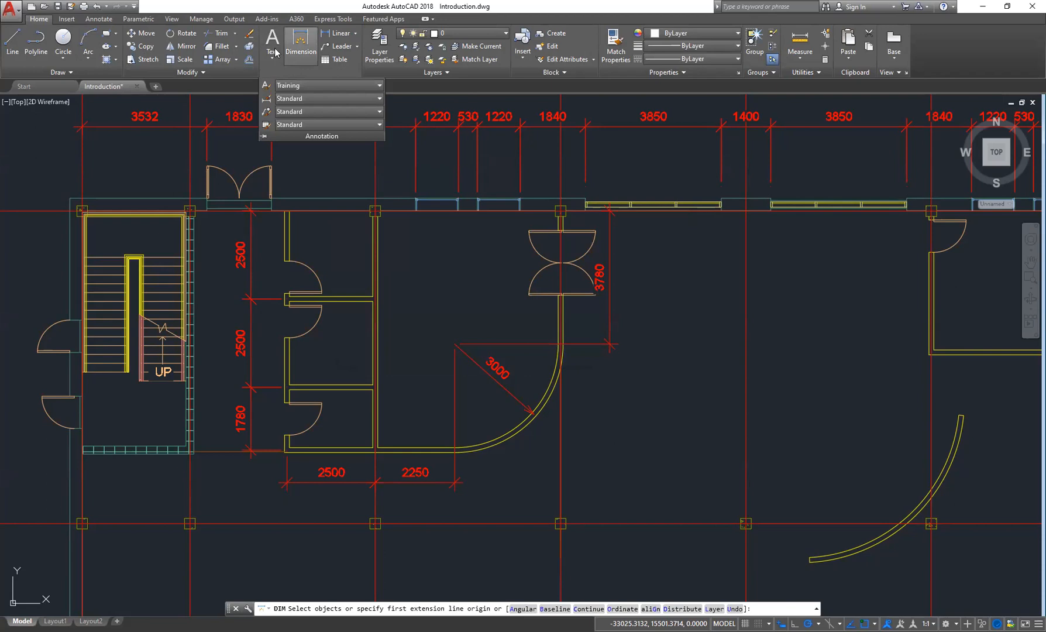
left_click(273, 40)
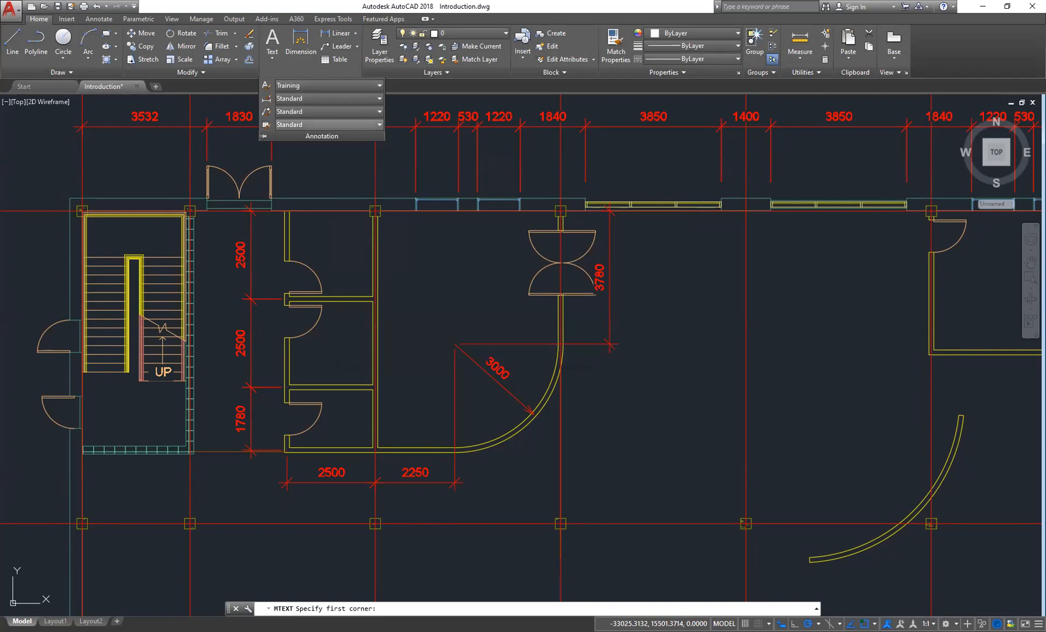
key("Escape")
left_click(272, 60)
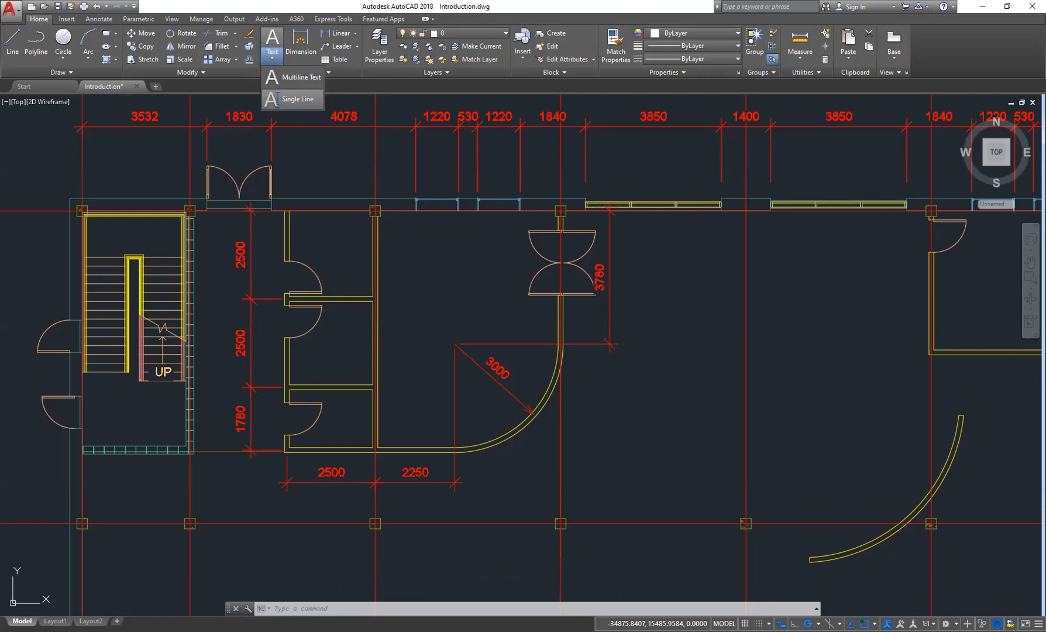
left_click(297, 99)
left_click(399, 256)
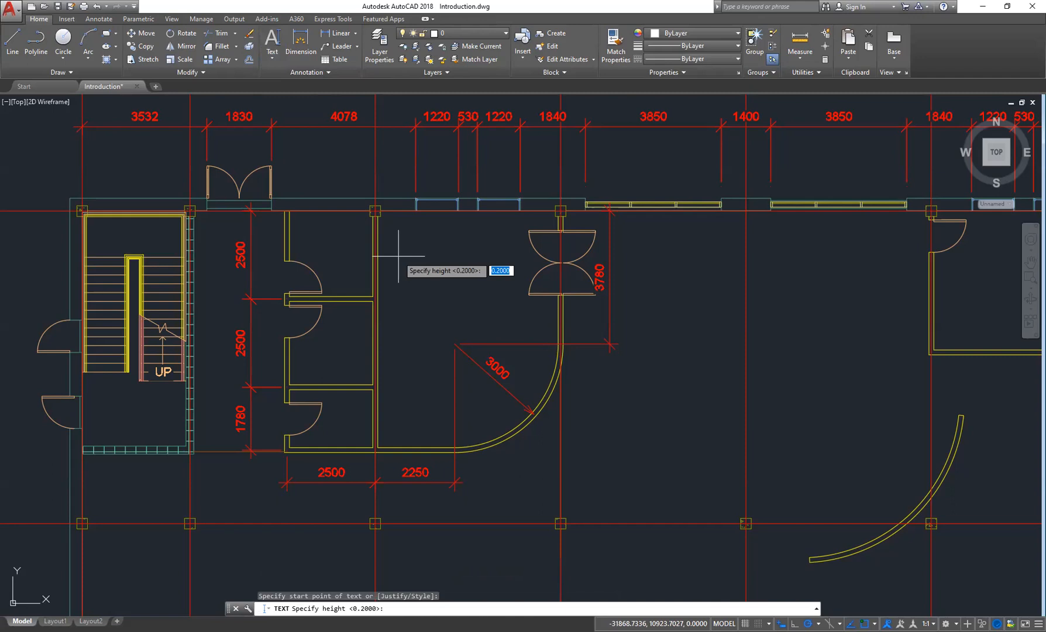
left_click(430, 245)
left_click(429, 244)
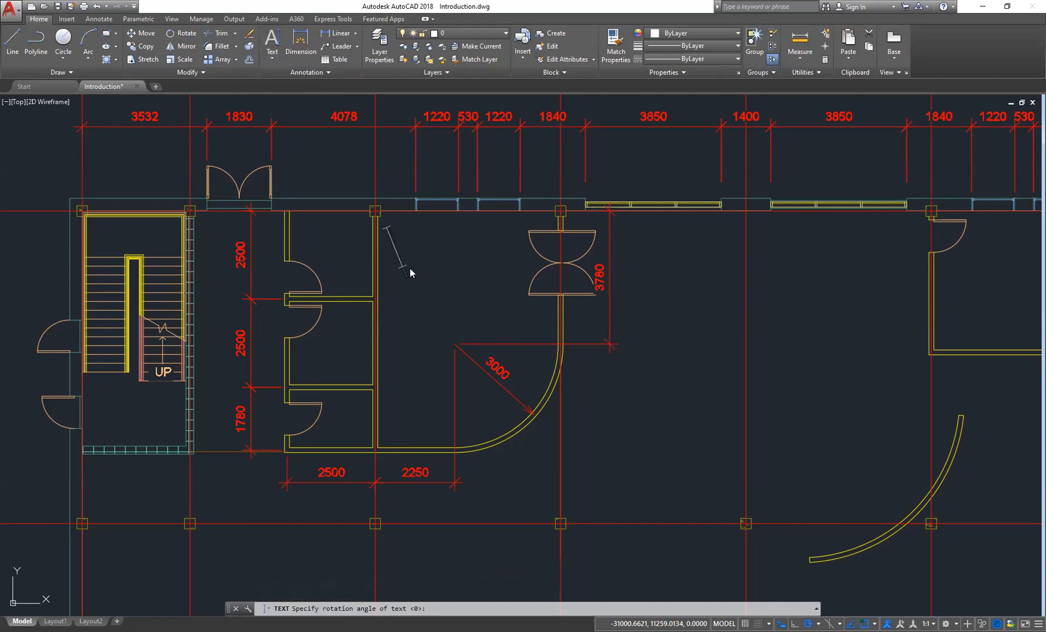
key("Escape")
key("Escape")
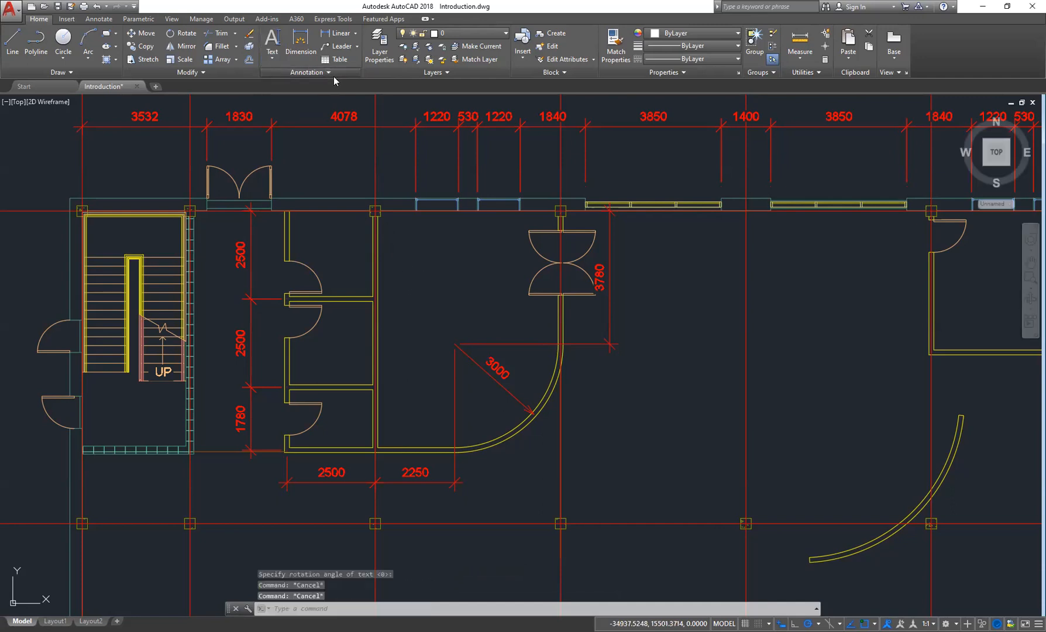
- Try to place single-line text reading Parlour in the room at the default height and rotation
left_click(331, 73)
left_click(268, 58)
left_click(294, 104)
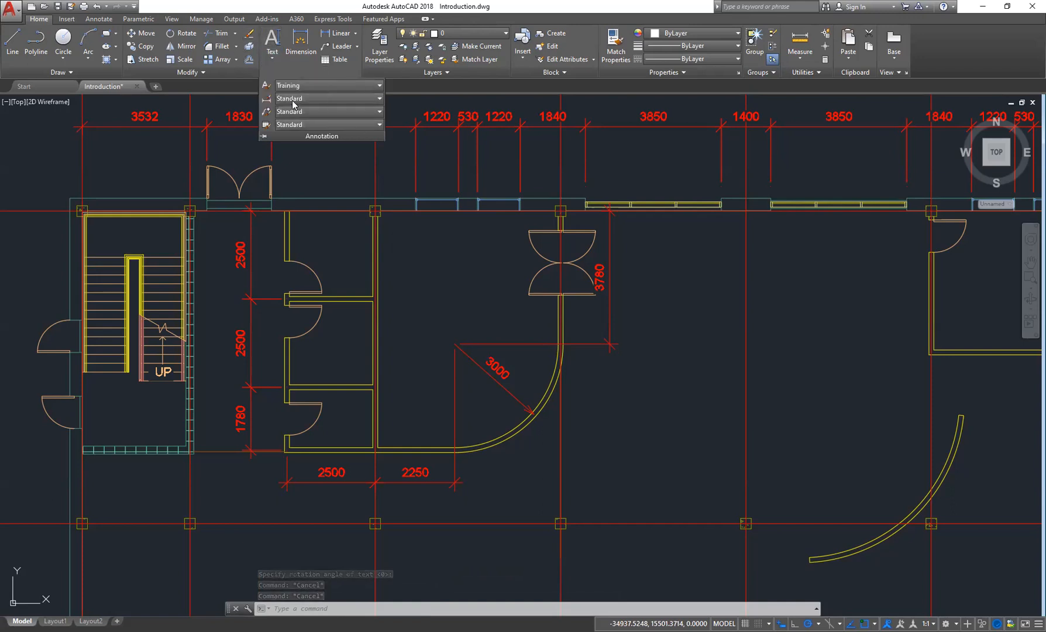
left_click(391, 267)
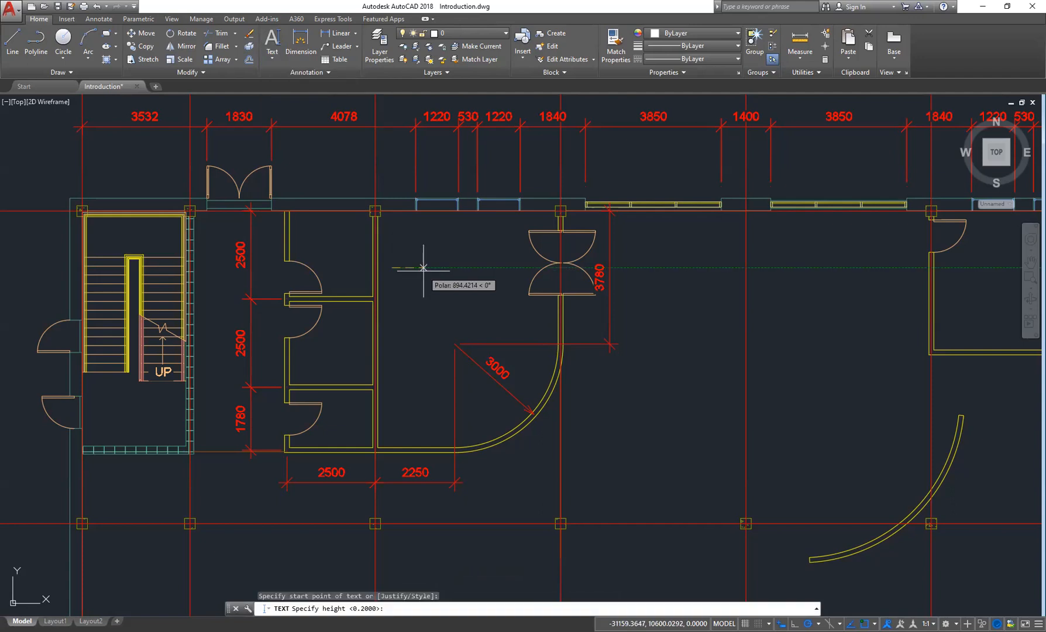
key("Return")
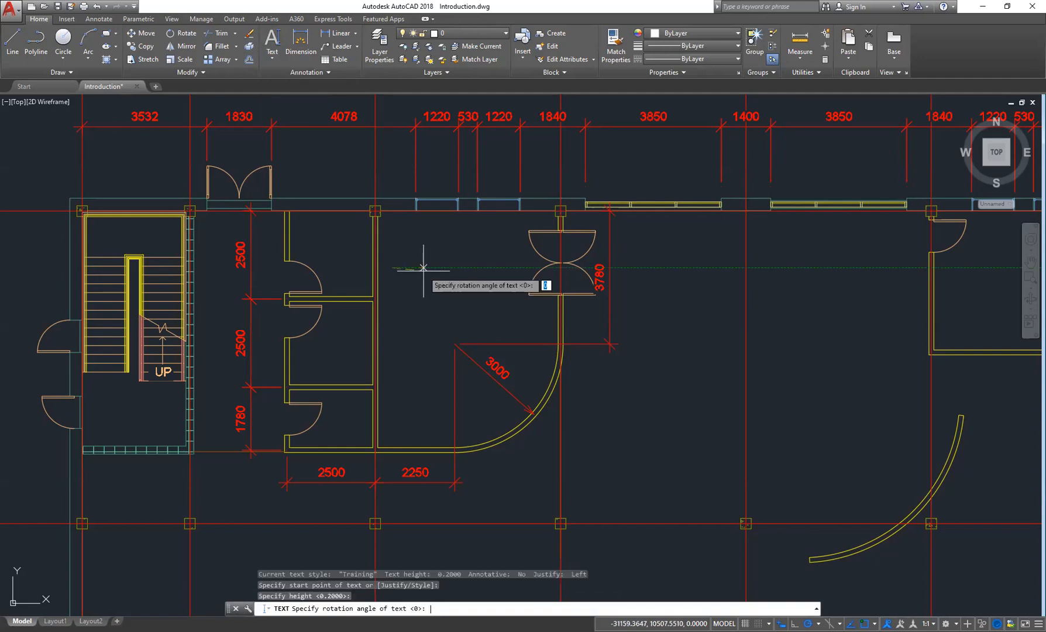
key("Return")
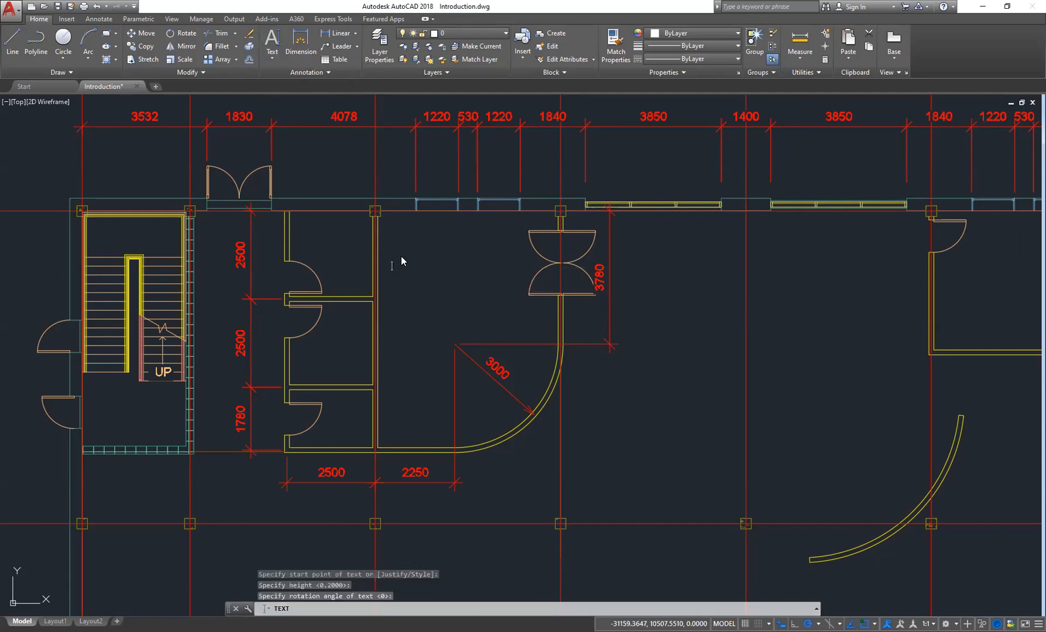
scroll(401, 259, "up", 5)
scroll(401, 273, "down", 3)
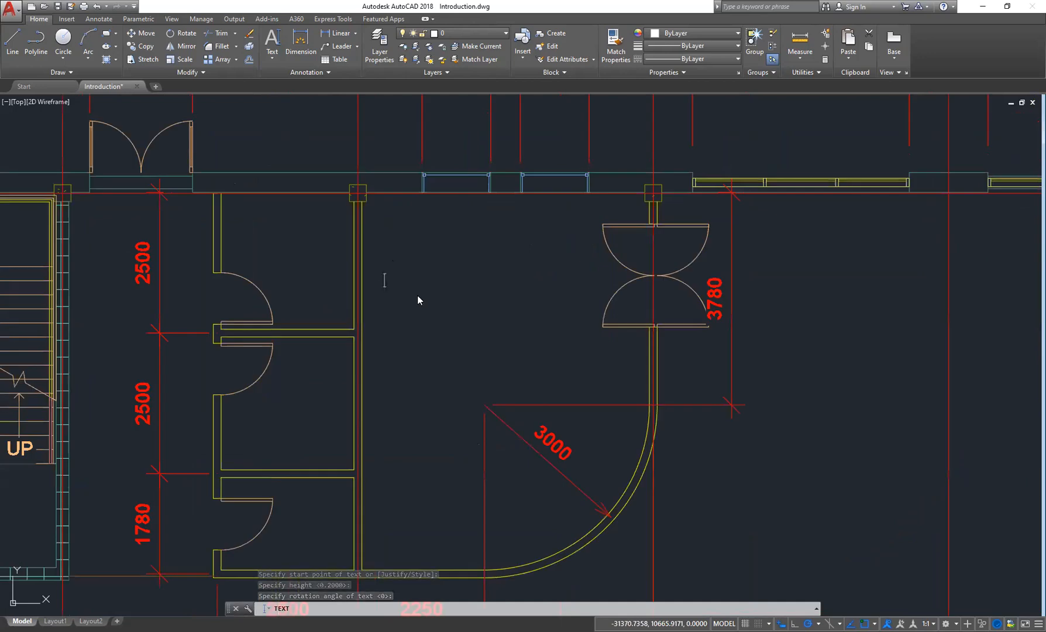
type("Parlour")
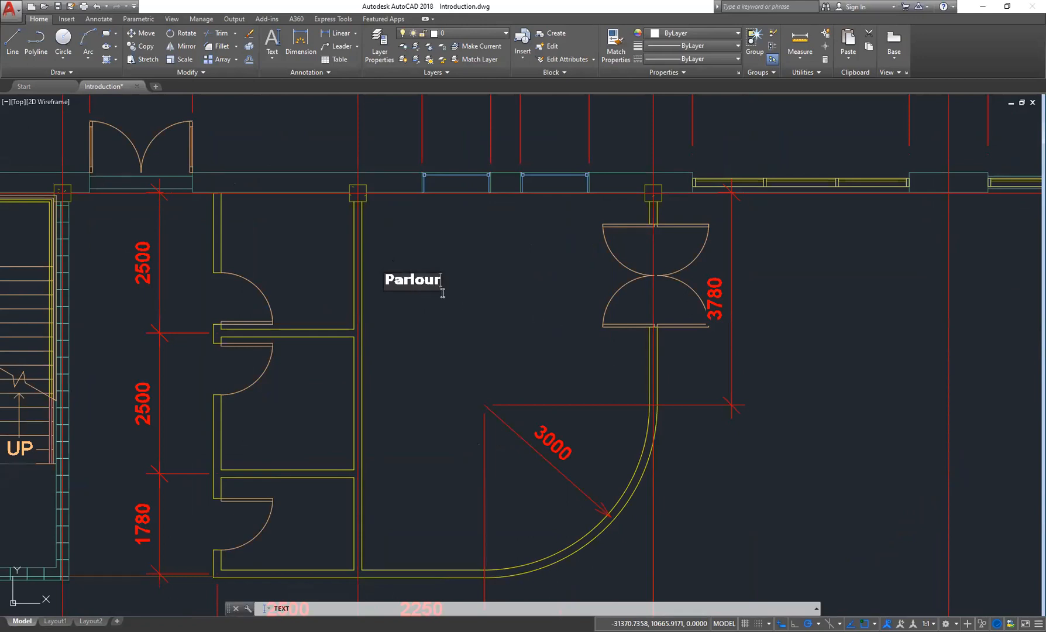
left_click(474, 291)
key("Escape")
key("Escape")
- Try again to place single-line text reading parlour in the room with default height and rotation
left_click(278, 61)
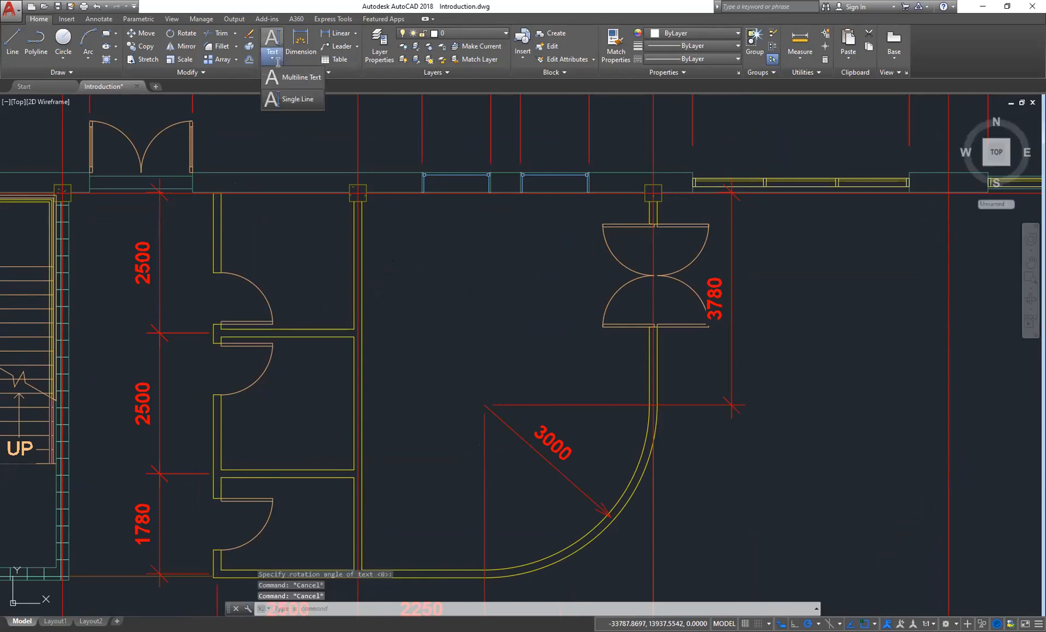
left_click(291, 98)
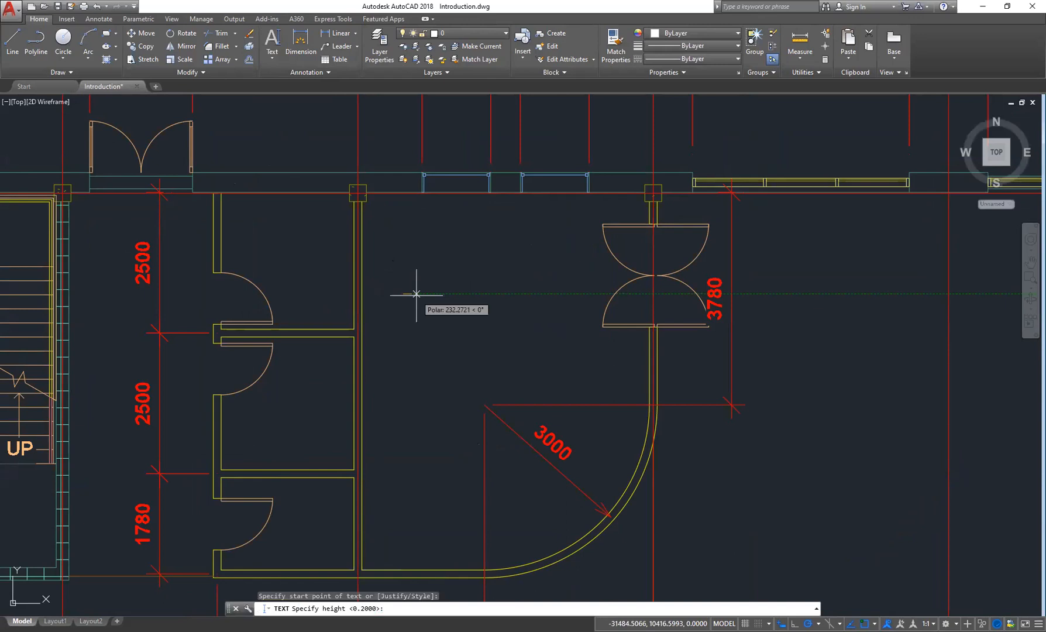
key("Return")
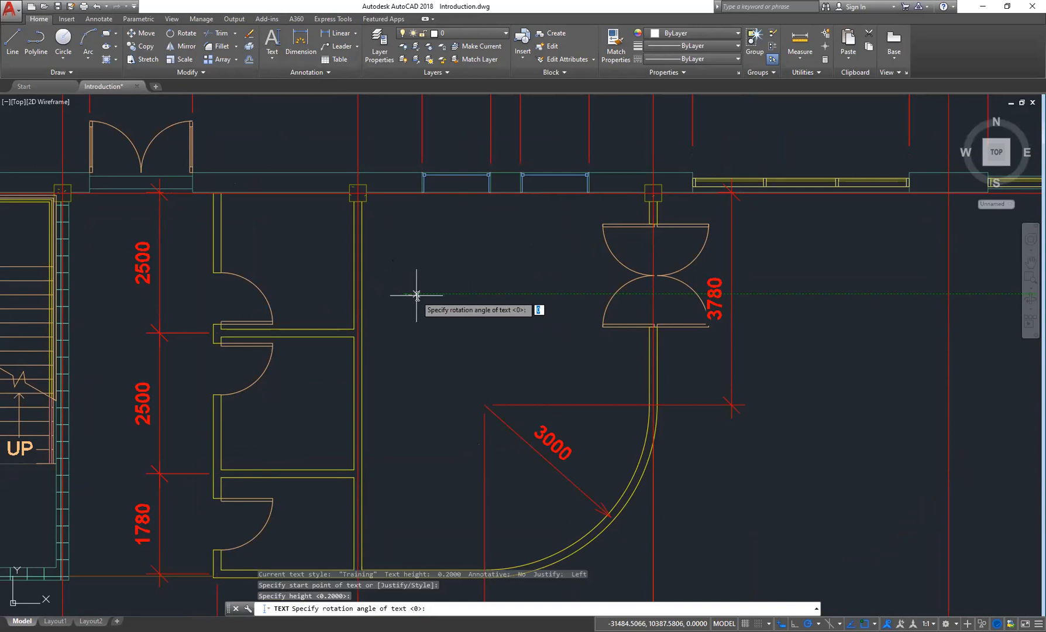
key("Return")
type("parl")
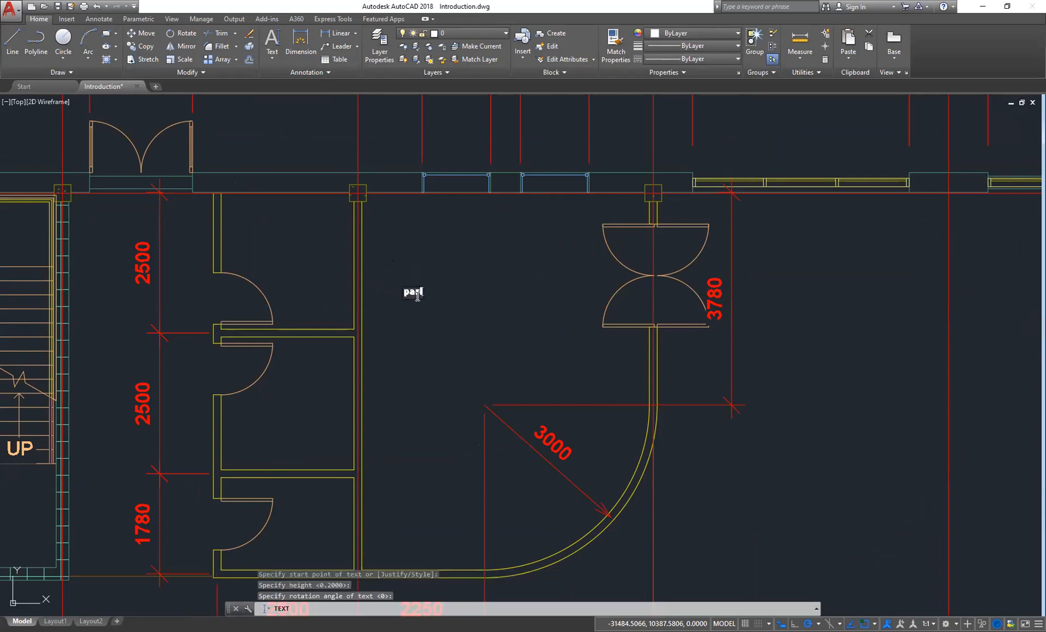
type("our")
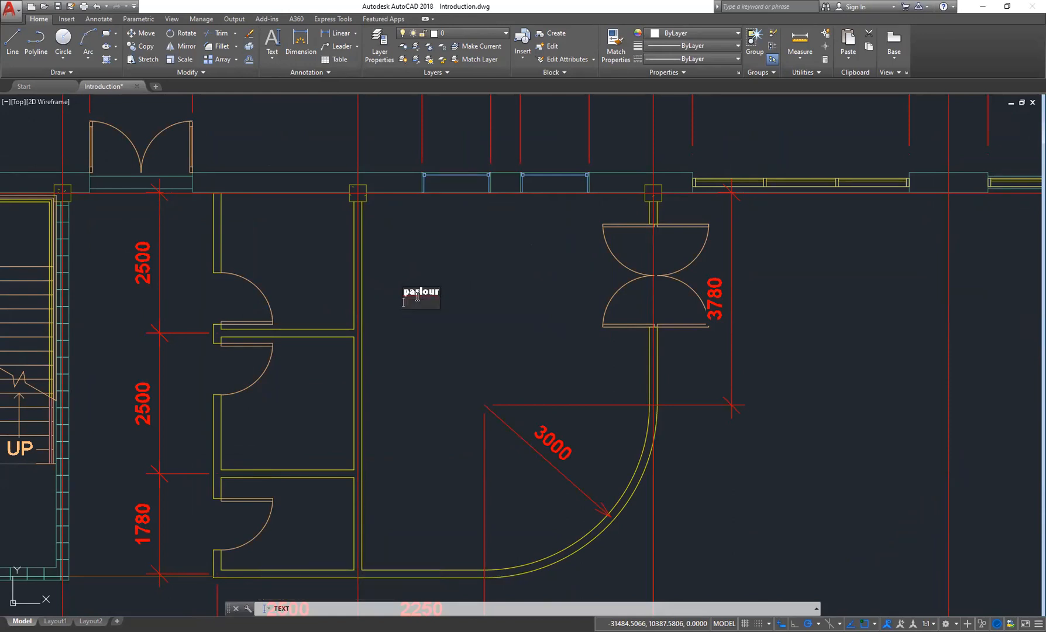
key("Escape")
scroll(419, 297, "up", 15)
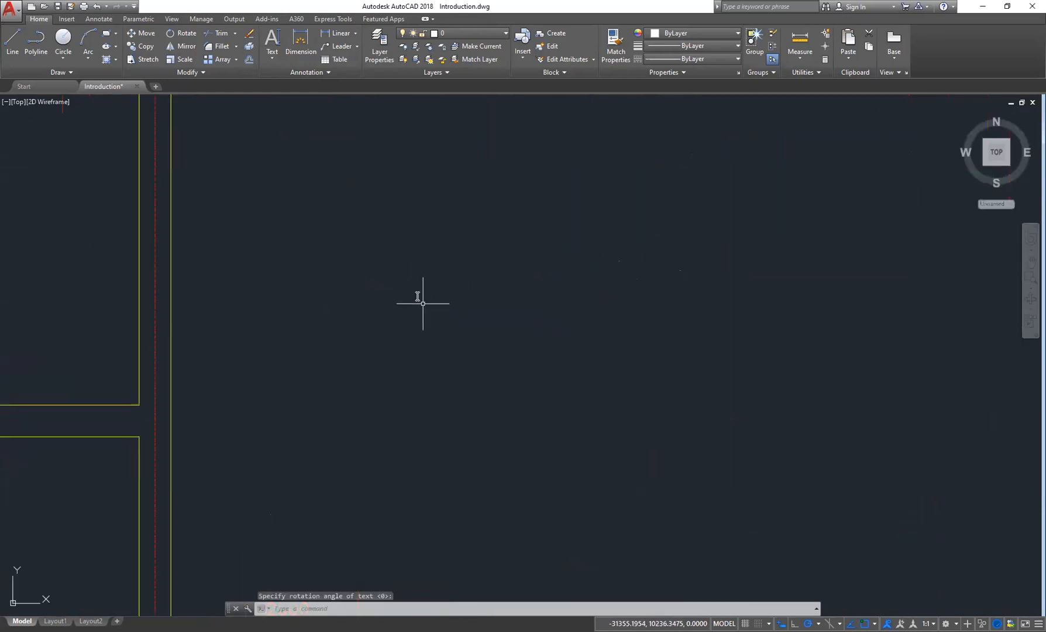
scroll(218, 265, "down", 10)
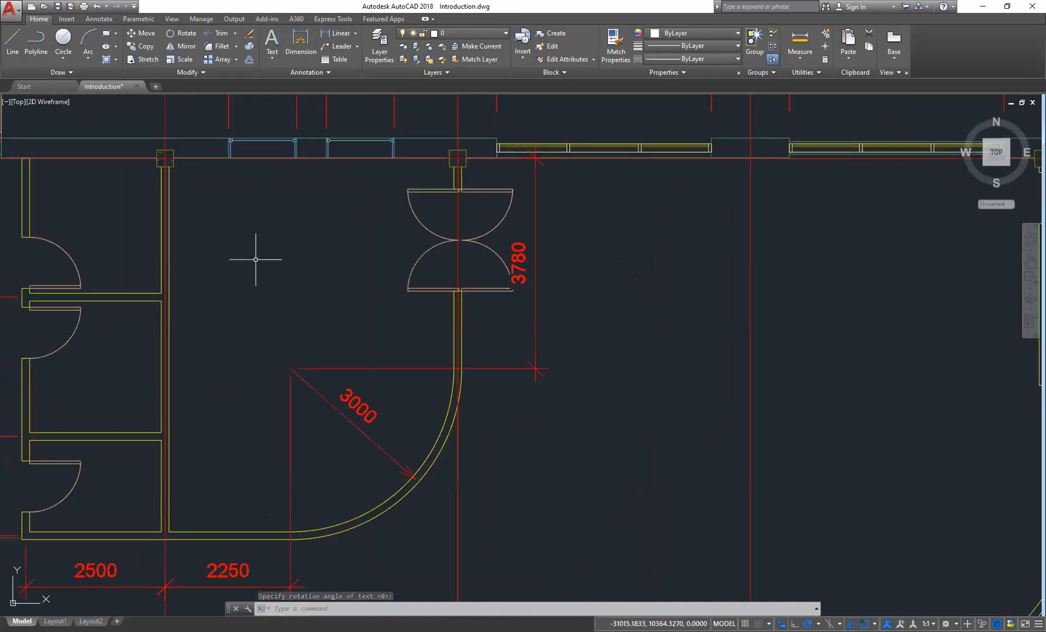
- Place single-line text reading parlour in the room beside the double door, keeping default height and rotation
middle_click_drag(271, 243, 299, 249)
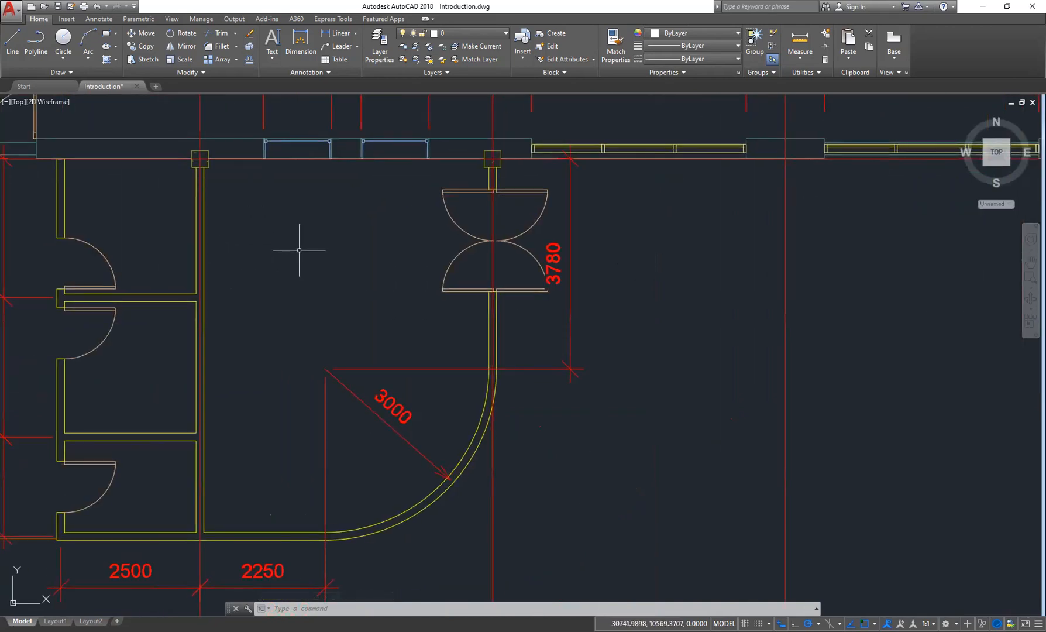
left_click(269, 59)
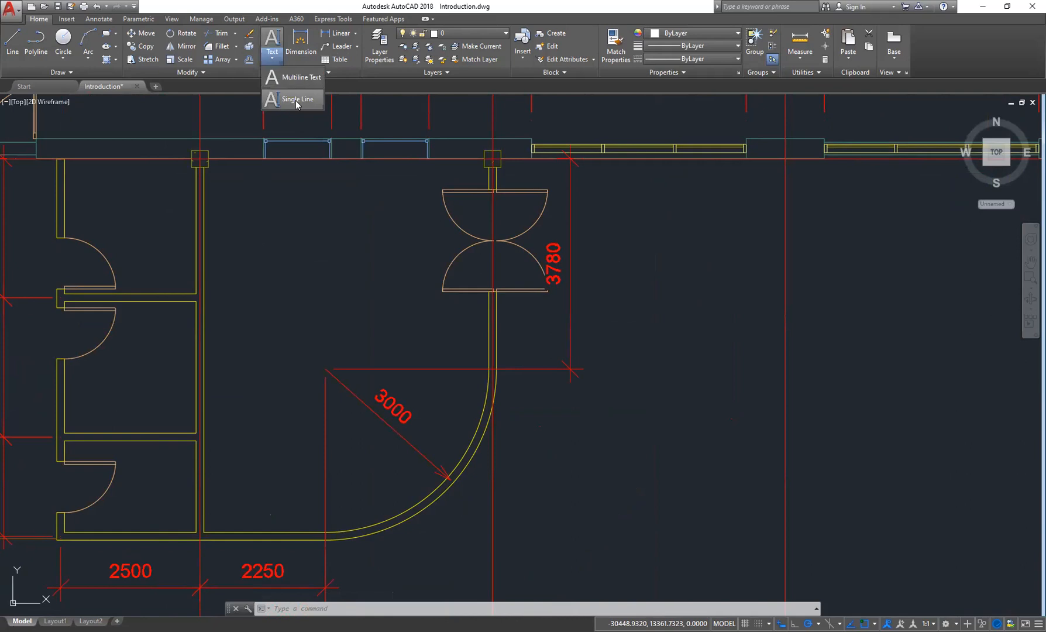
left_click(297, 100)
left_click(331, 280)
key("Return")
left_click(271, 58)
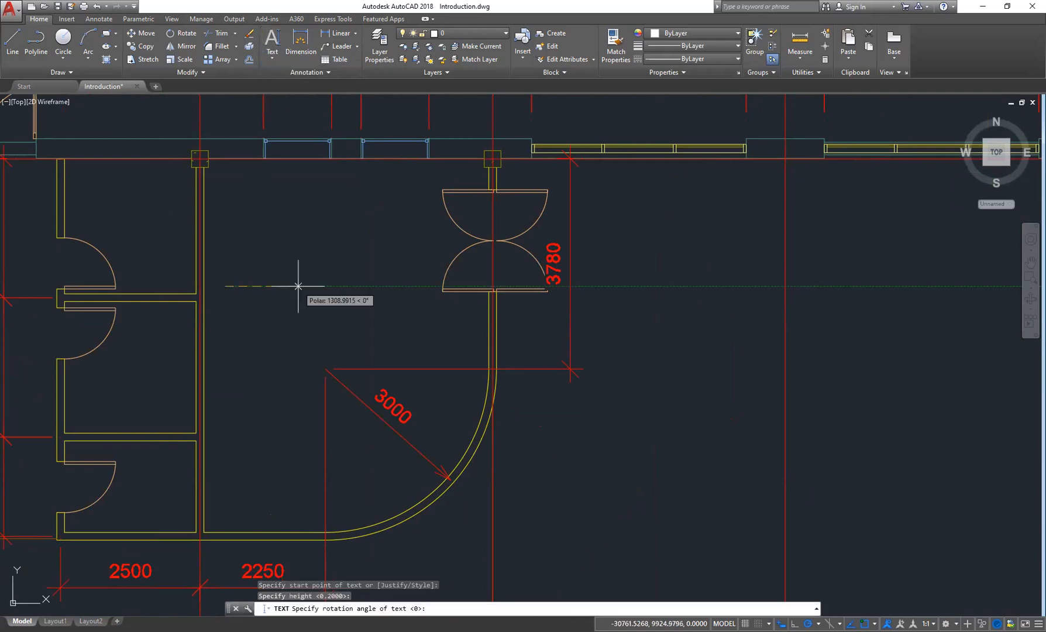
key("Return")
type("pa")
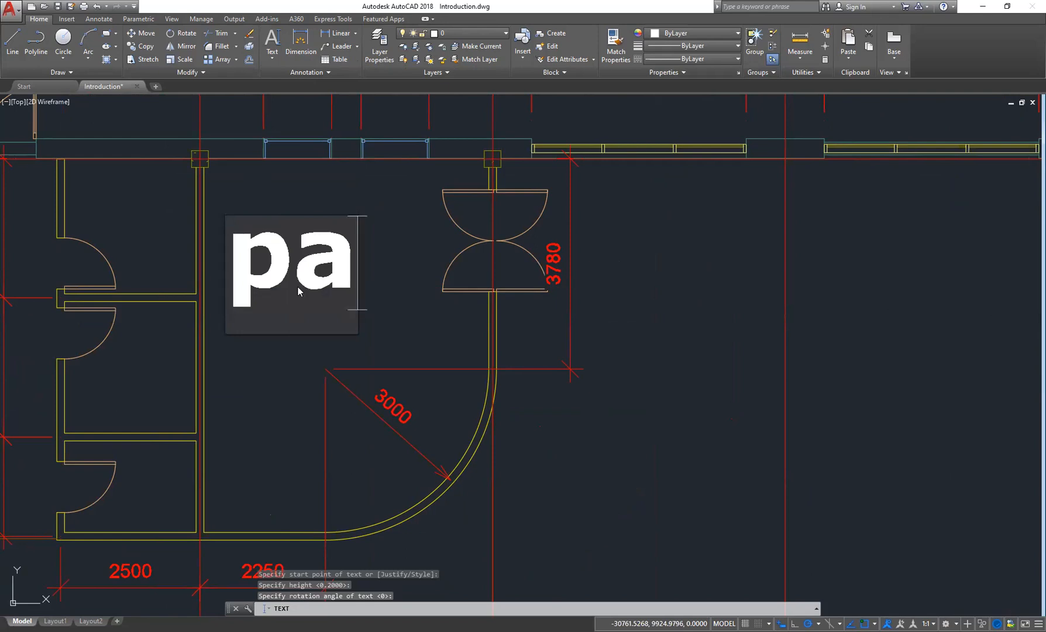
type("rlour")
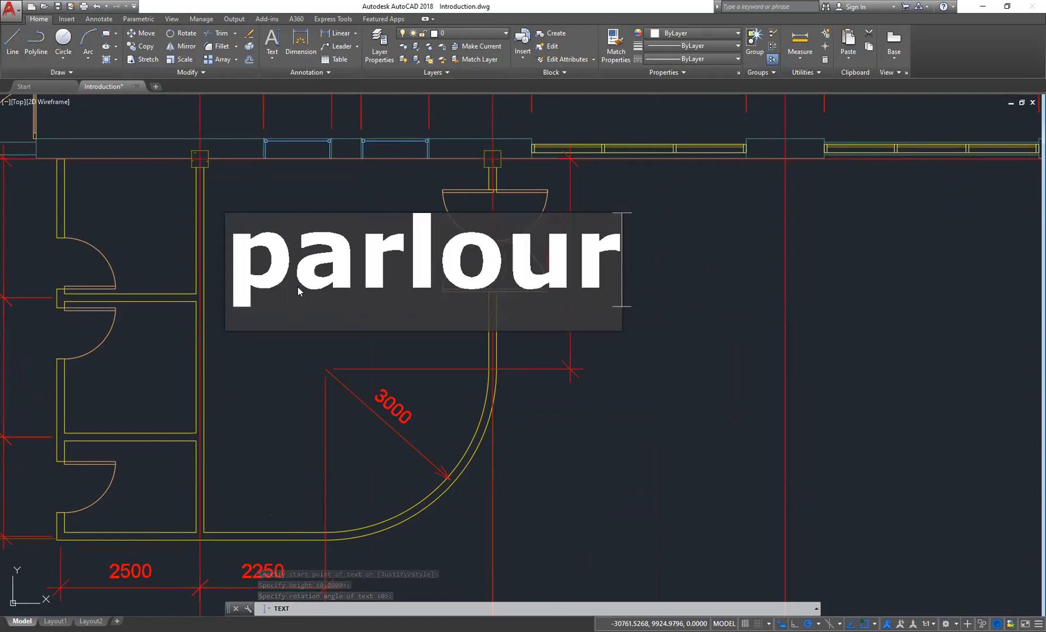
key("Return")
key("Return")
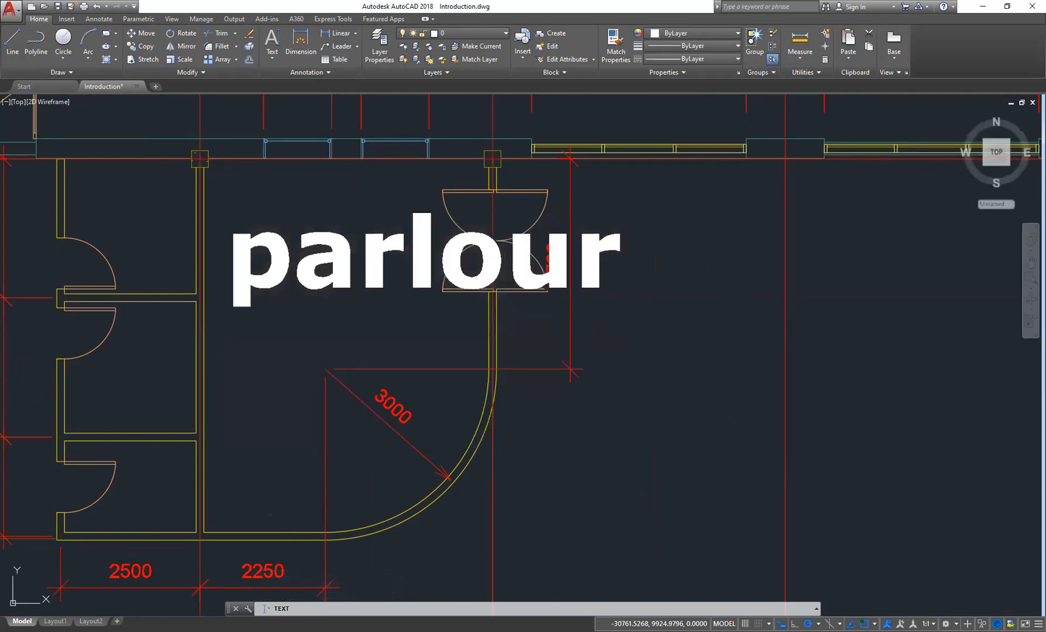
- Select the parlour text and open the Text Style settings to inspect the Training style
left_click(367, 276)
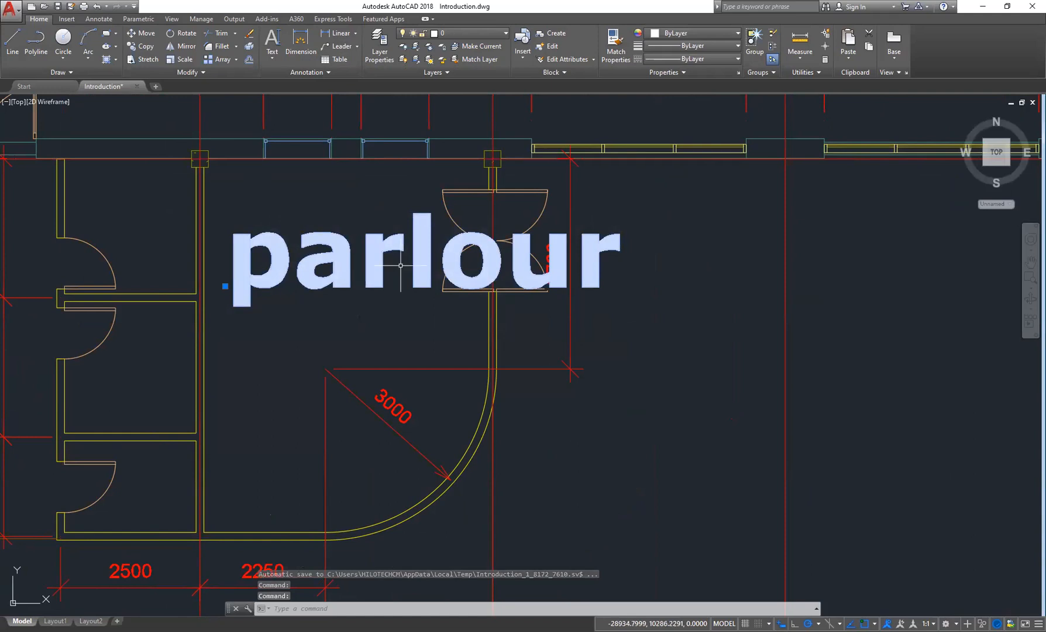
left_click(327, 73)
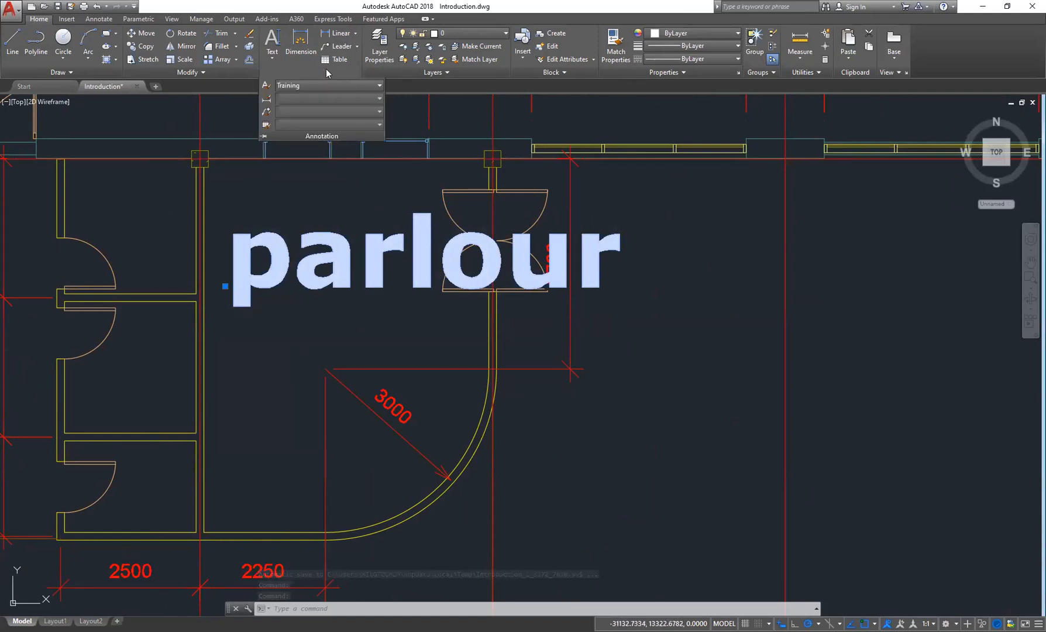
left_click(266, 88)
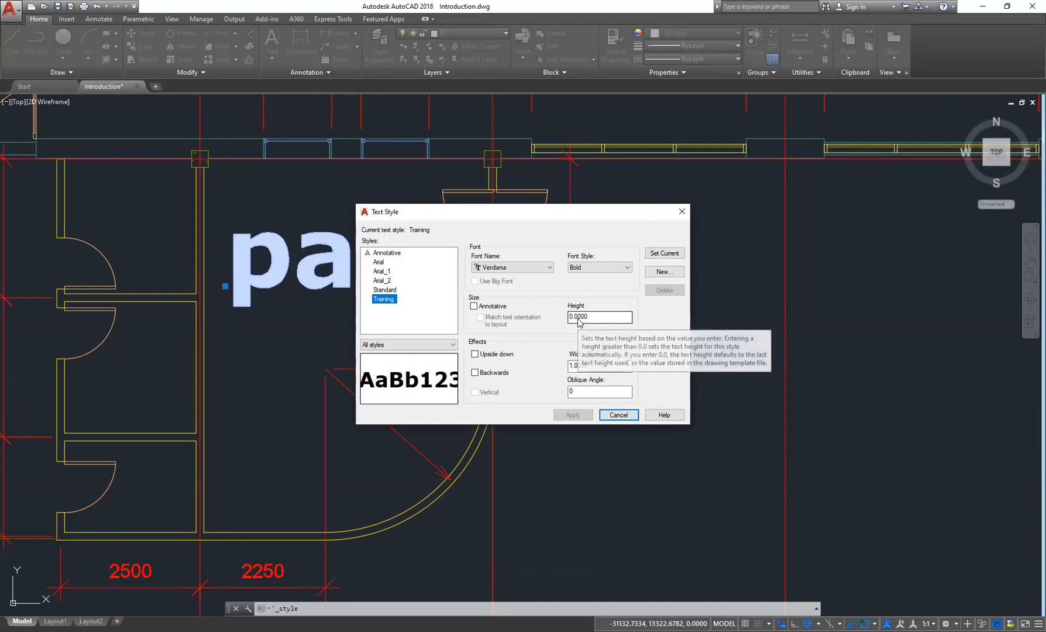
left_click(669, 215)
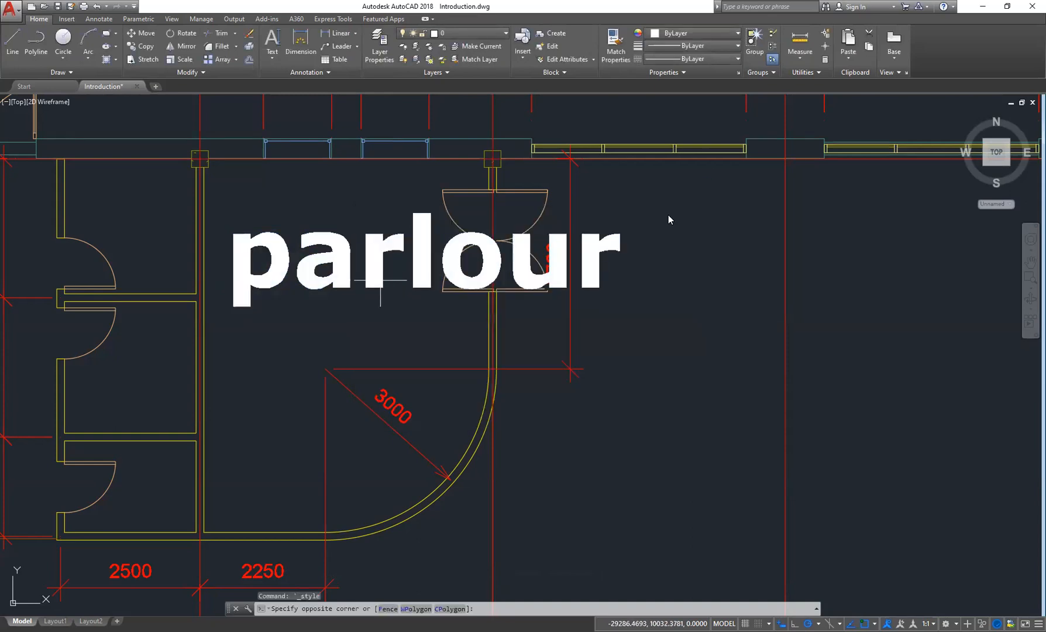
- Delete the parlour text
left_click(381, 283)
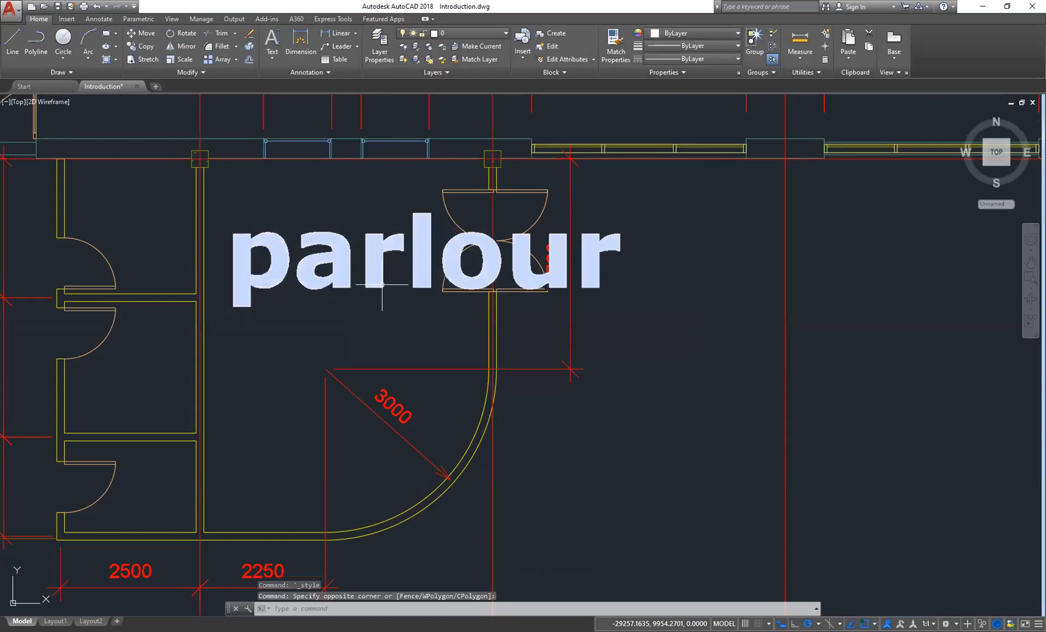
key("Delete")
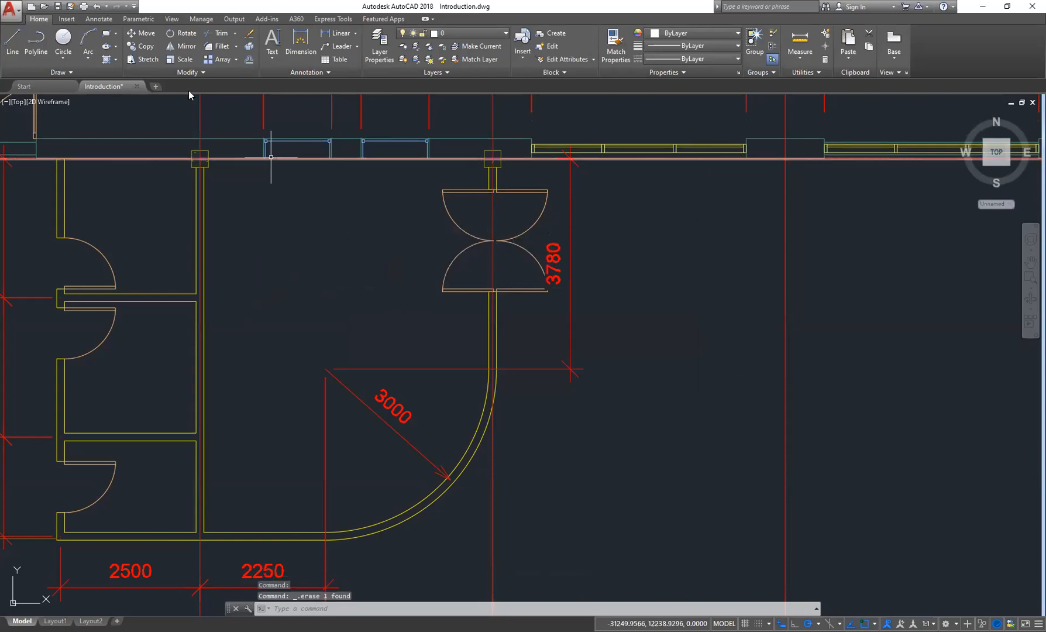
- Place single-line text reading parlour in the room with a height of 1 and default rotation
left_click(273, 59)
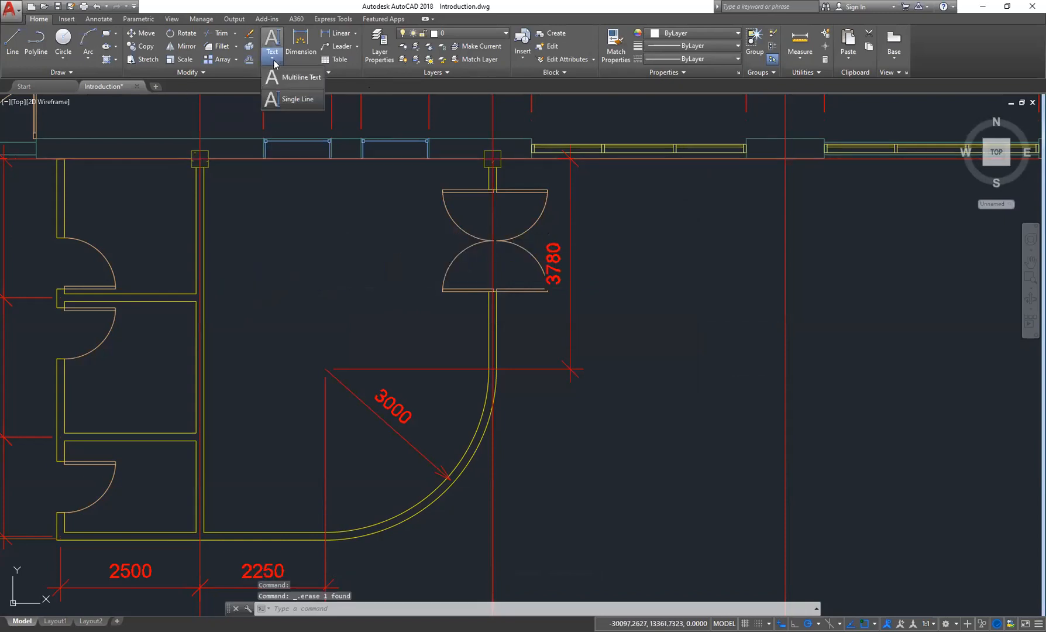
left_click(279, 100)
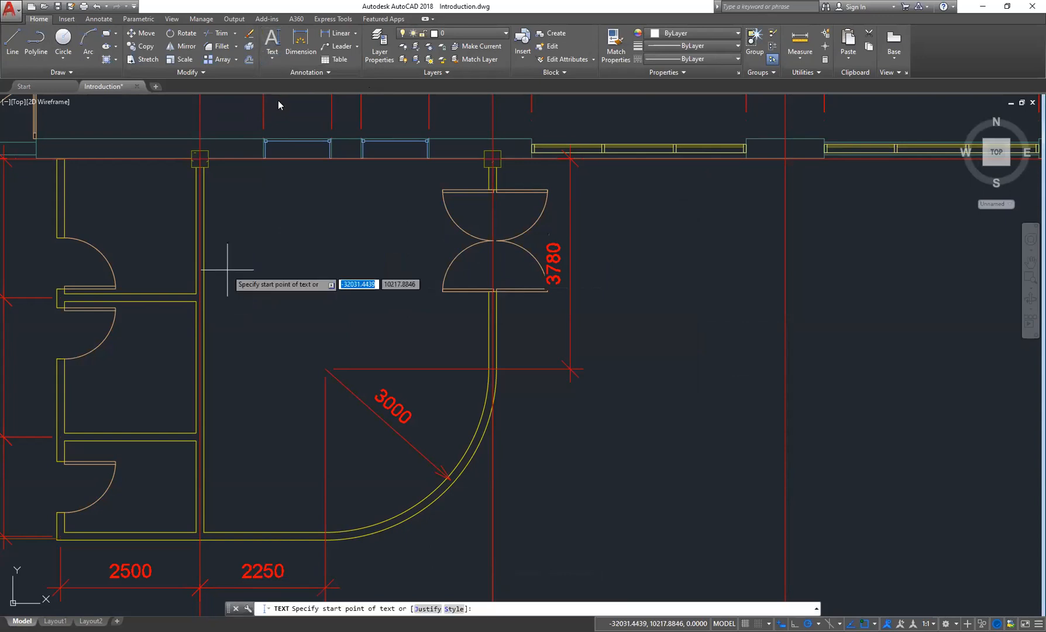
left_click(227, 270)
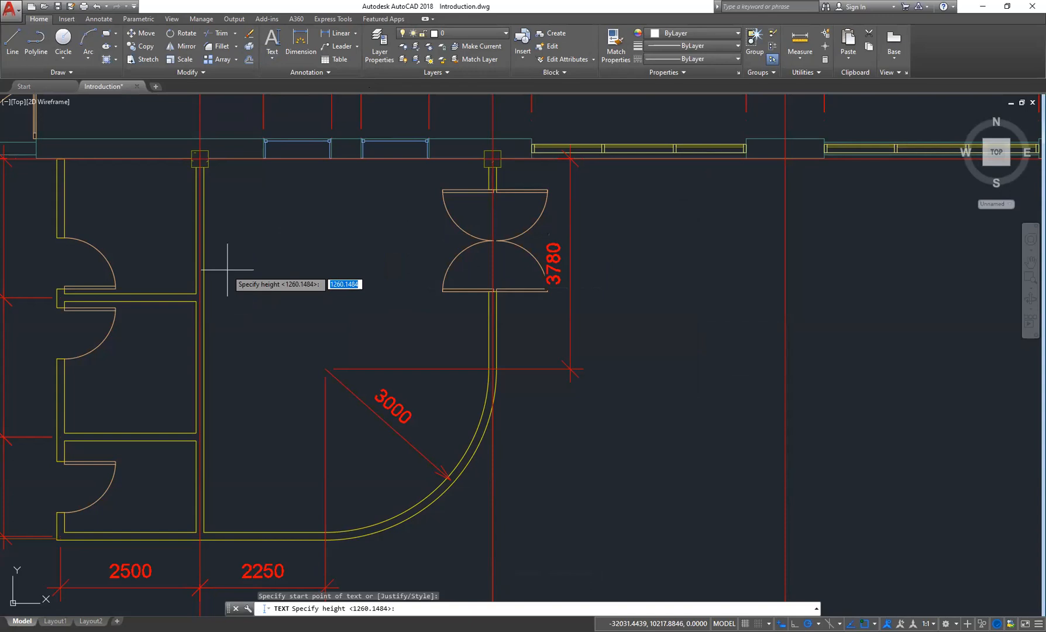
type("0")
key("Return")
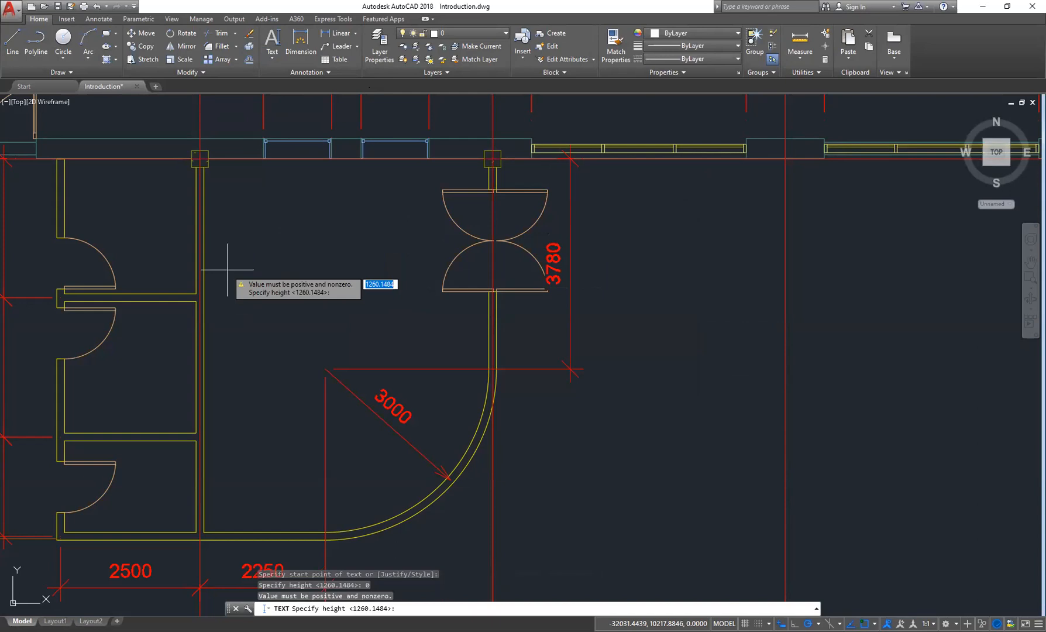
type("1")
key("Return")
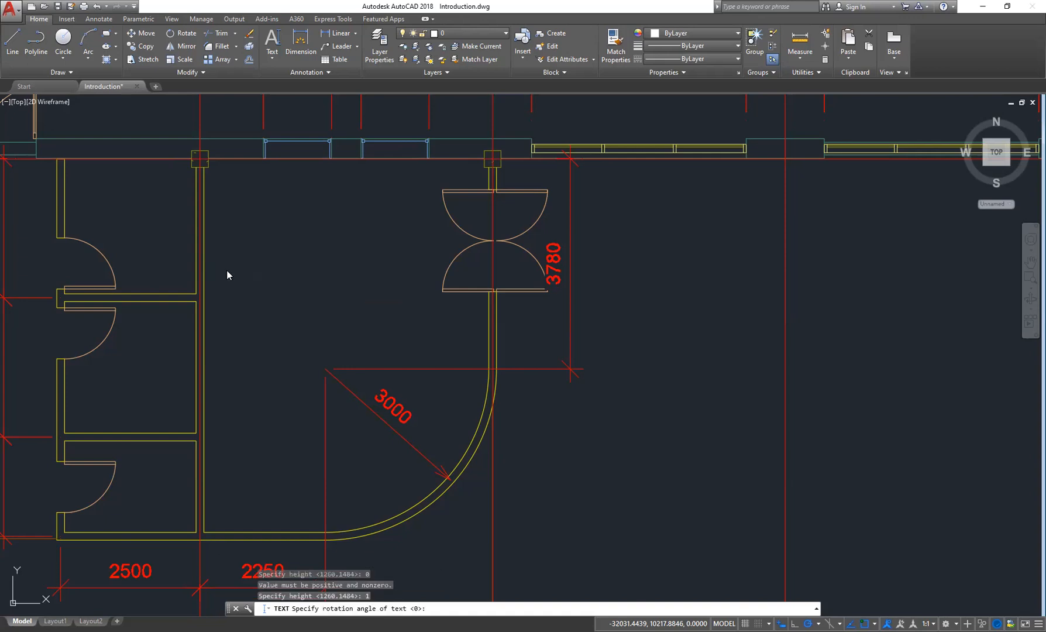
key("Return")
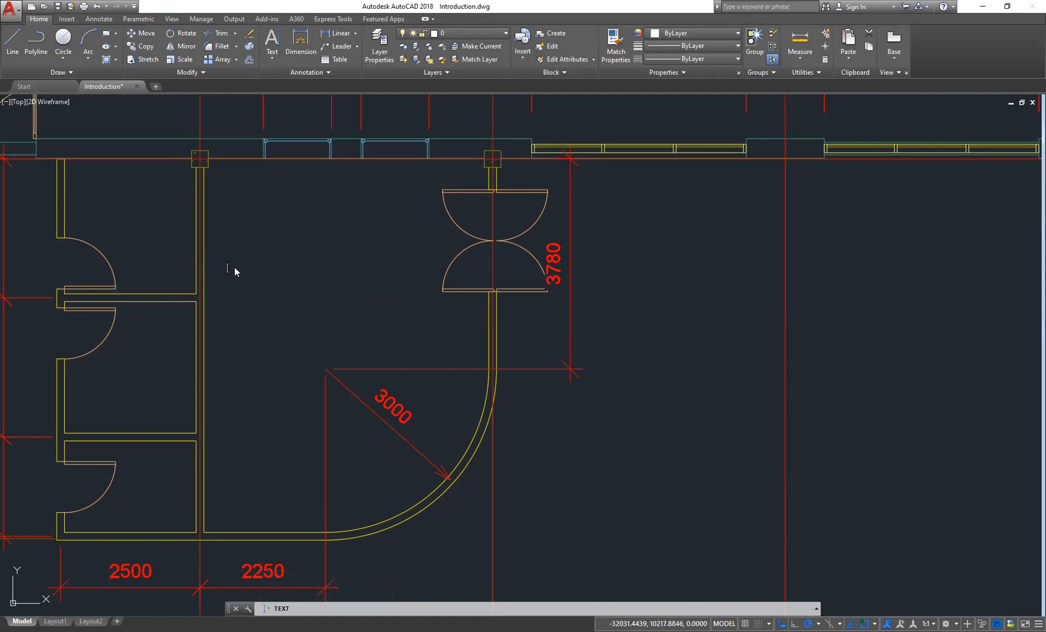
type("parlou")
key("BackSpace")
key("BackSpace")
type("ur")
key("Return")
key("Return")
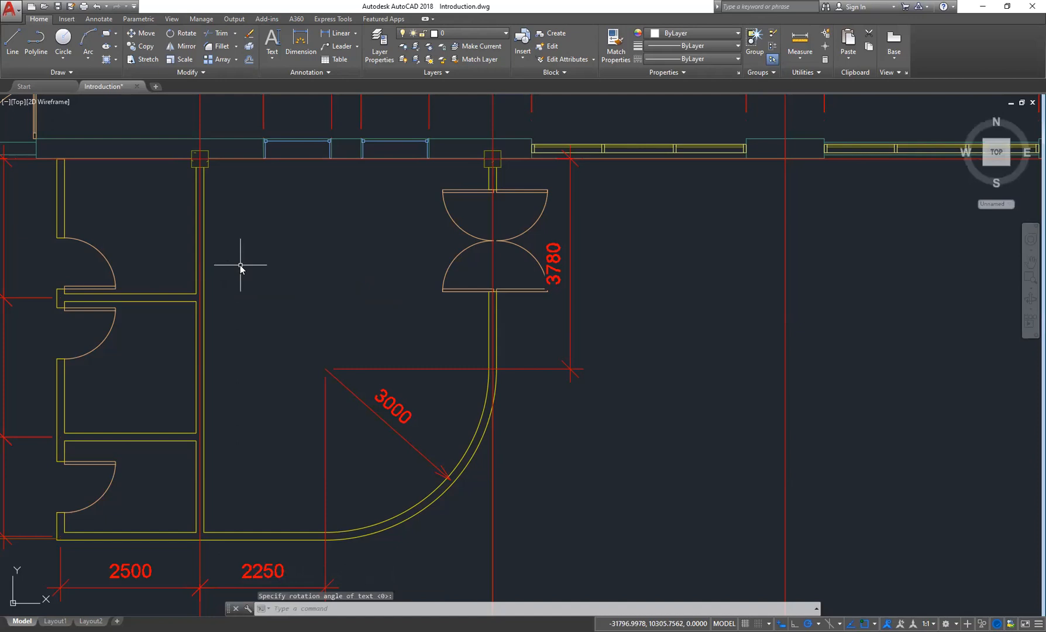
- Restart single-line text and set the Training text style's height to 10, applying the change
left_click(274, 60)
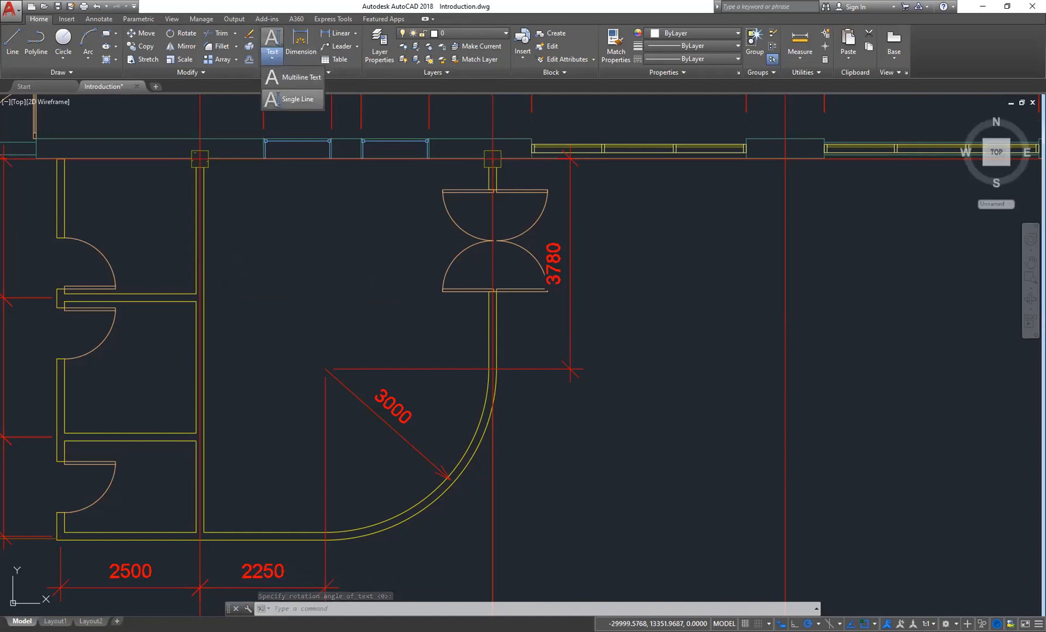
left_click(275, 62)
left_click(276, 64)
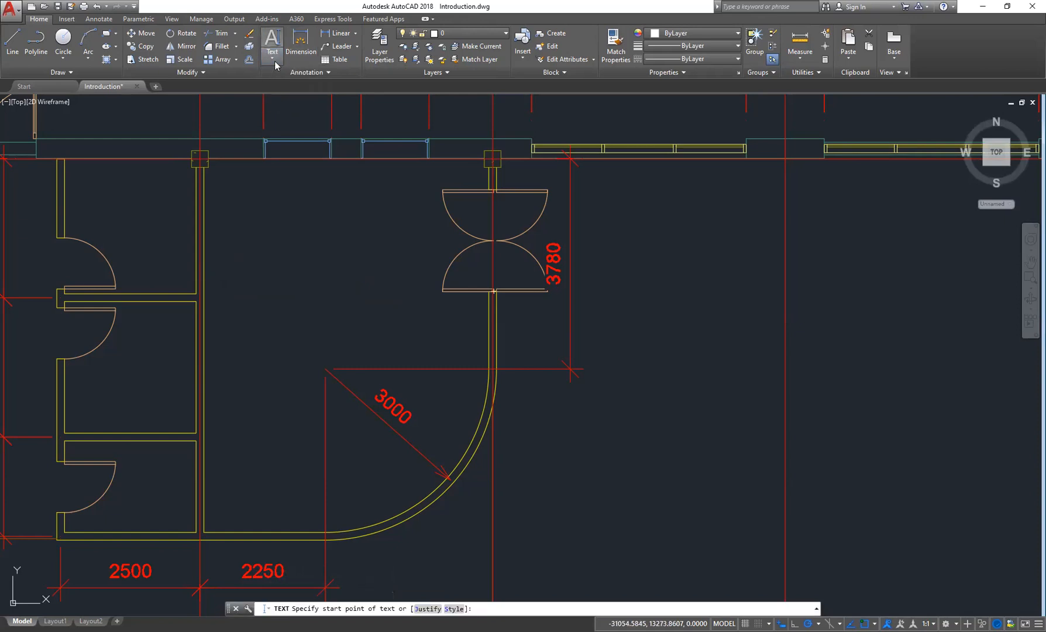
left_click(315, 72)
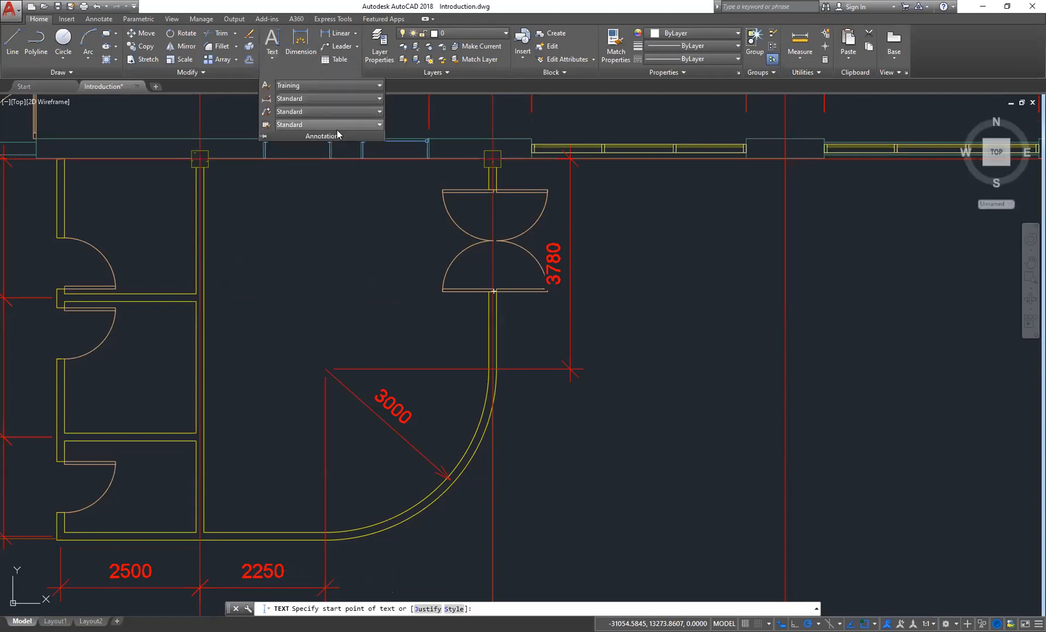
left_click(266, 89)
double_click(603, 316)
type("10")
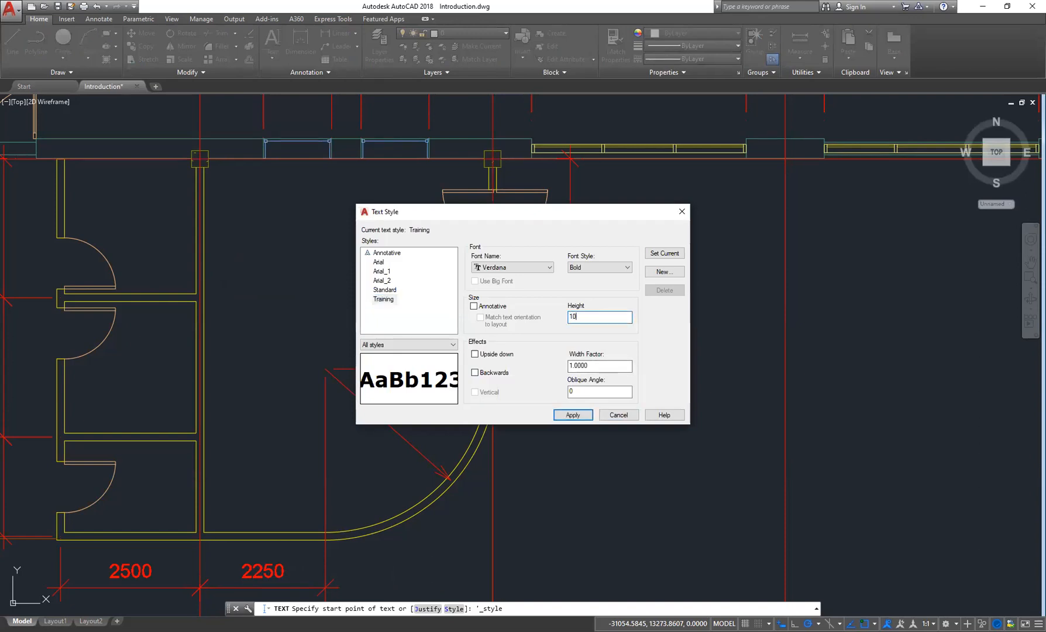
left_click(570, 415)
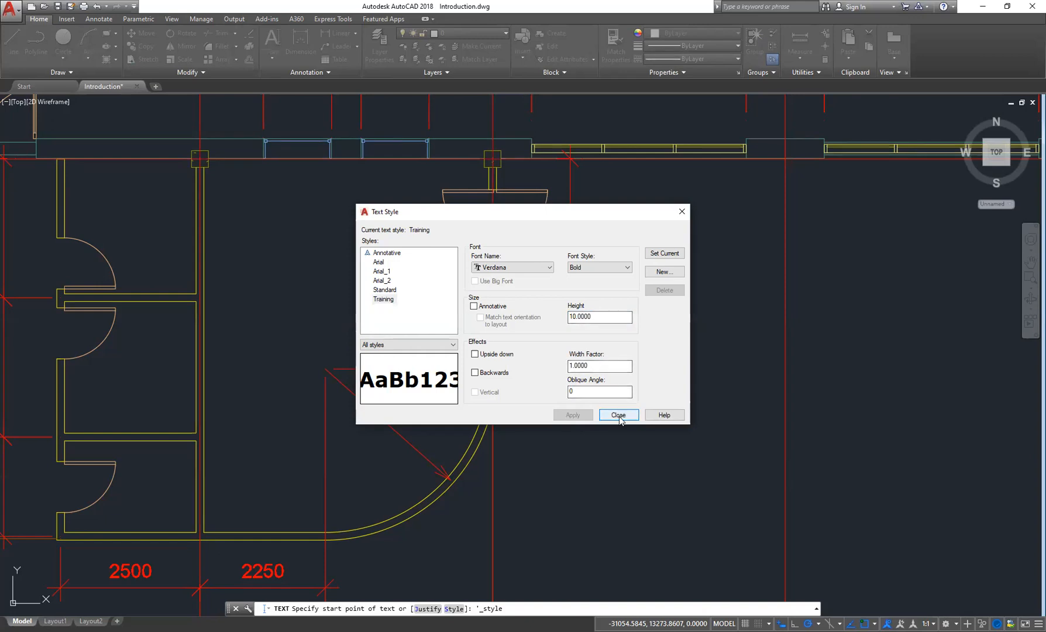
key("Return")
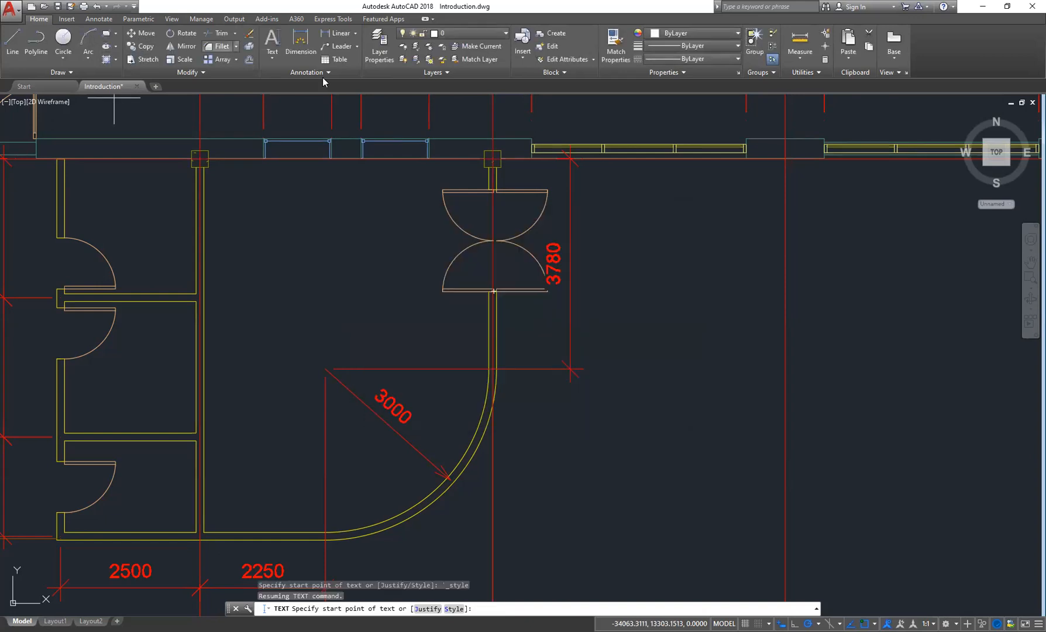
- Place single-line text reading parlour in the room at default rotation
left_click(272, 57)
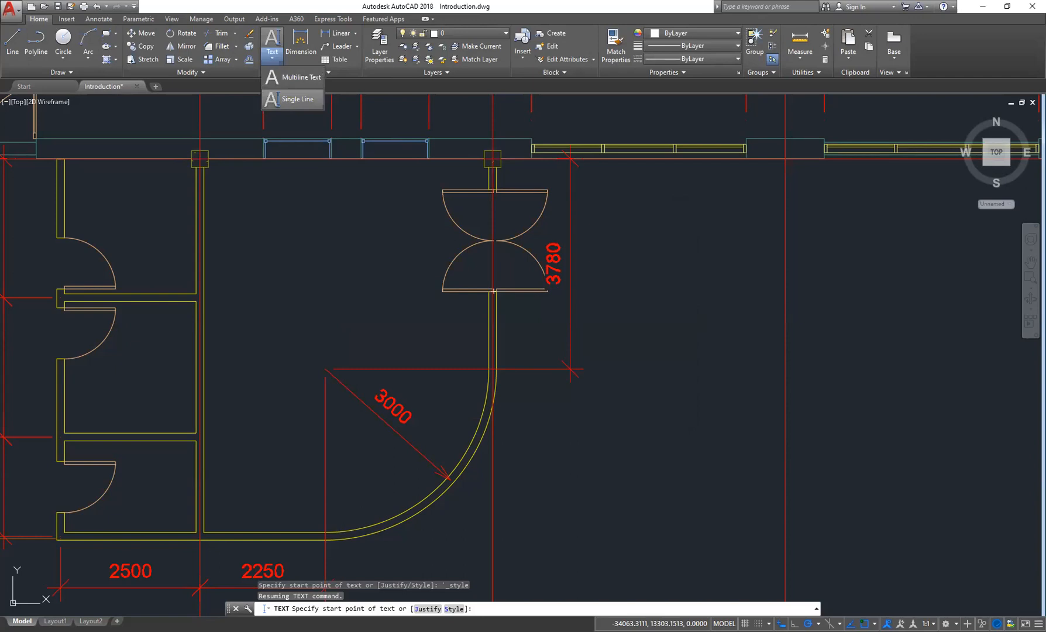
left_click(288, 99)
left_click(230, 275)
key("Return")
type("pa")
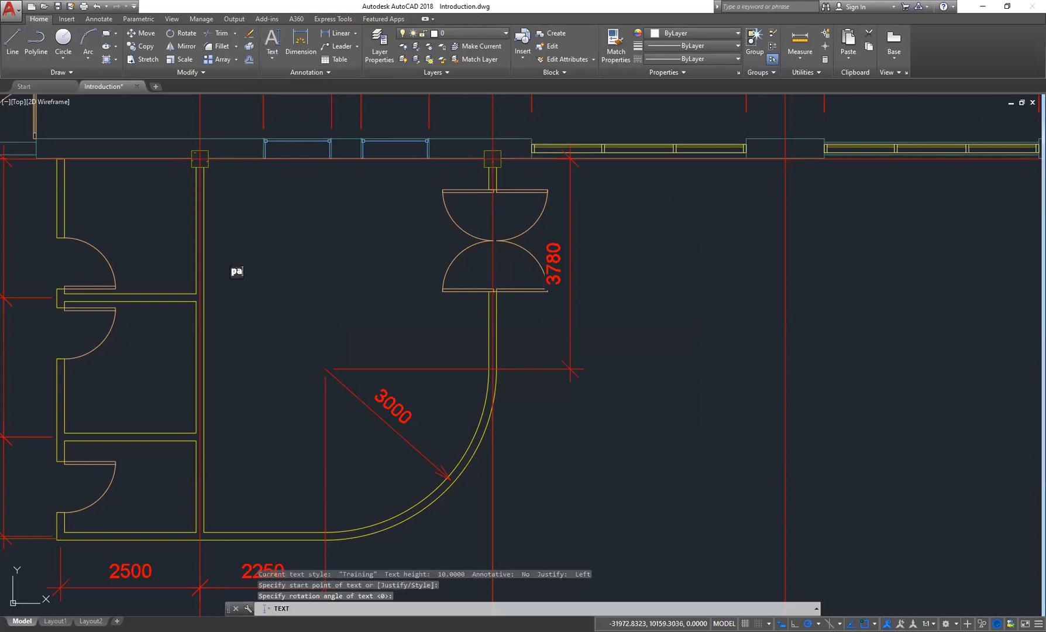
type("rlour")
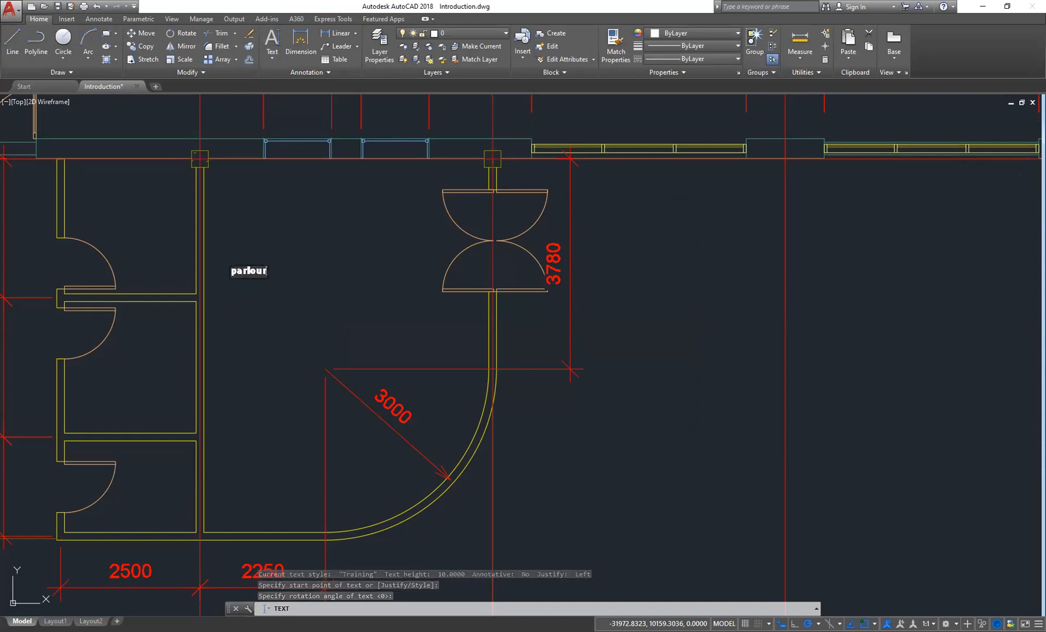
key("Return")
key("Return")
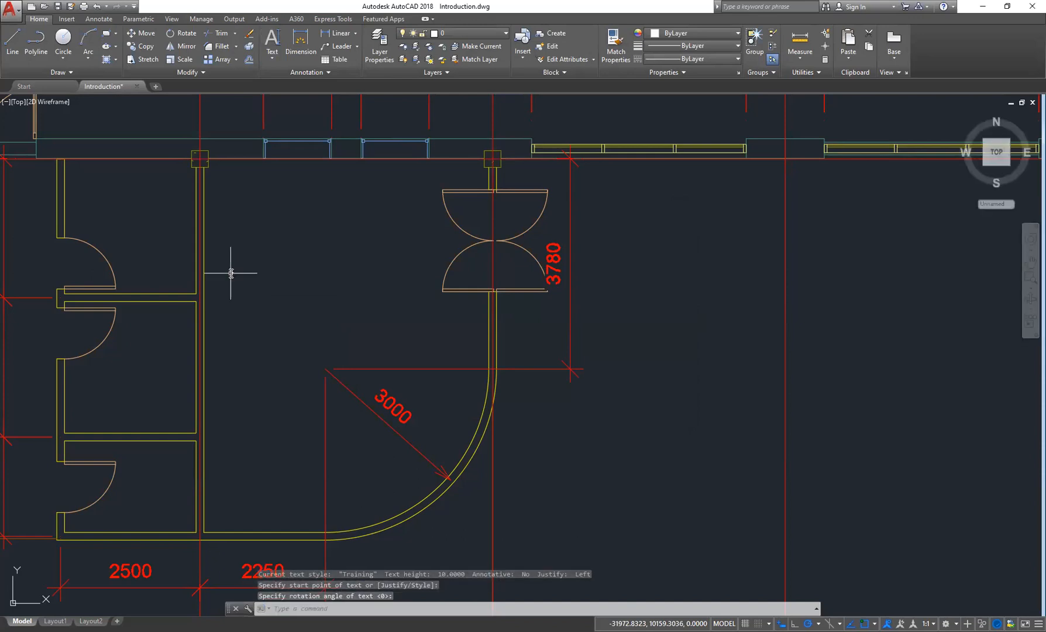
left_click(272, 56)
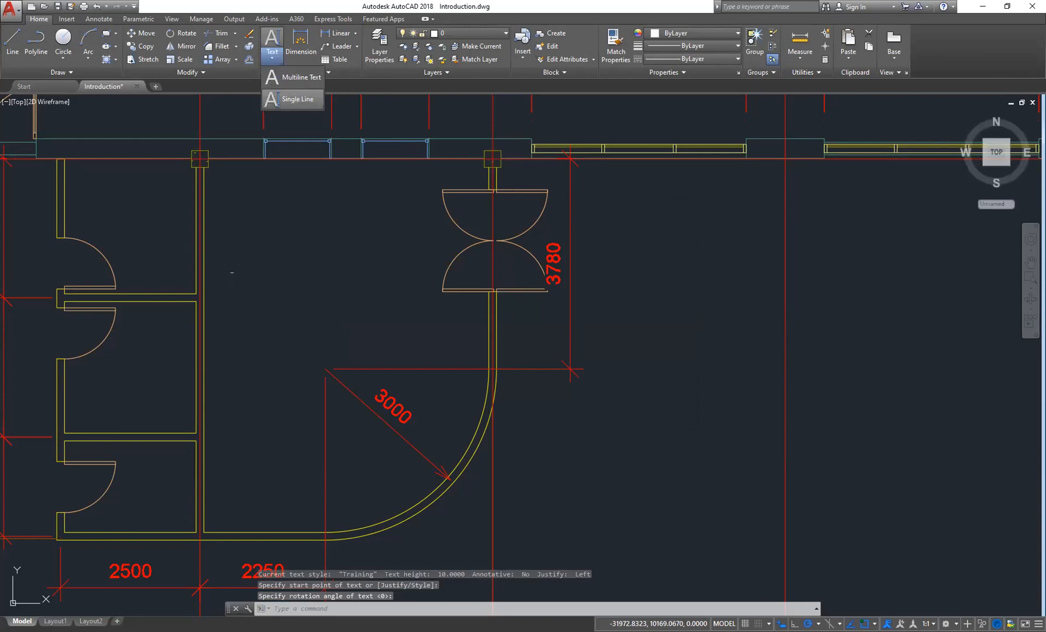
key("Escape")
key("Escape")
key("Escape")
- Zoom in and out to examine the parlour labels placed in the room
scroll(243, 266, "up", 10)
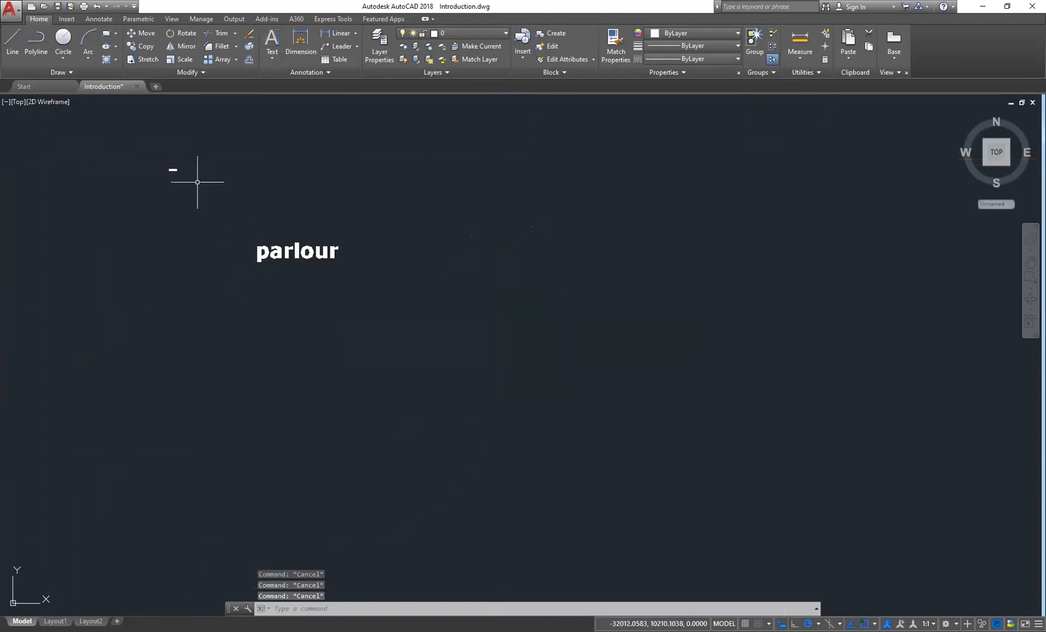
scroll(197, 182, "up", 3)
scroll(262, 234, "down", 6)
scroll(285, 271, "up", 10)
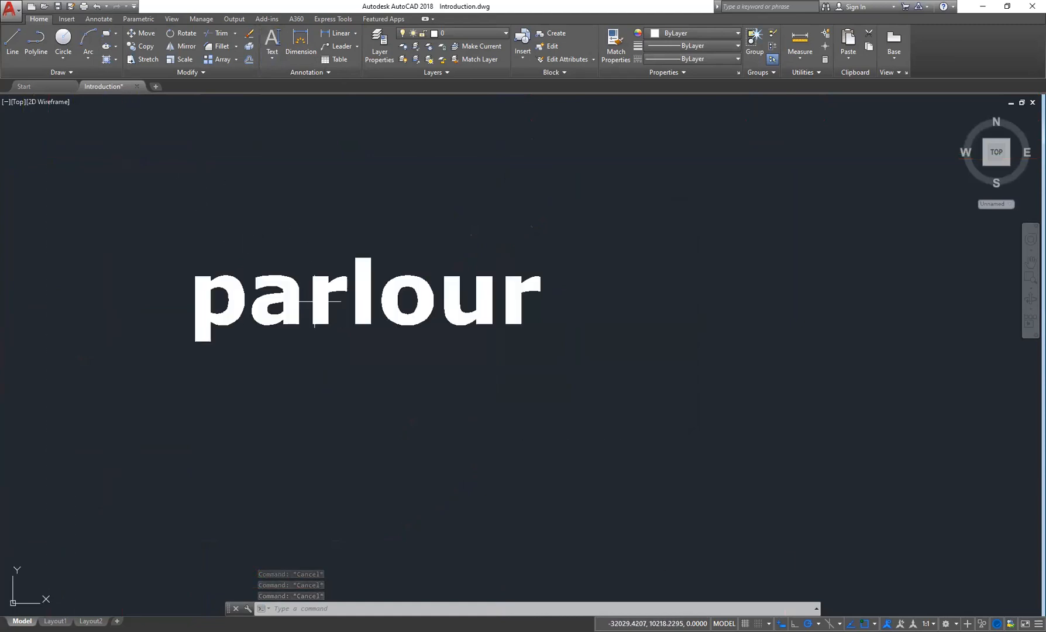
scroll(285, 268, "down", 10)
scroll(285, 267, "down", 3)
scroll(280, 257, "up", 7)
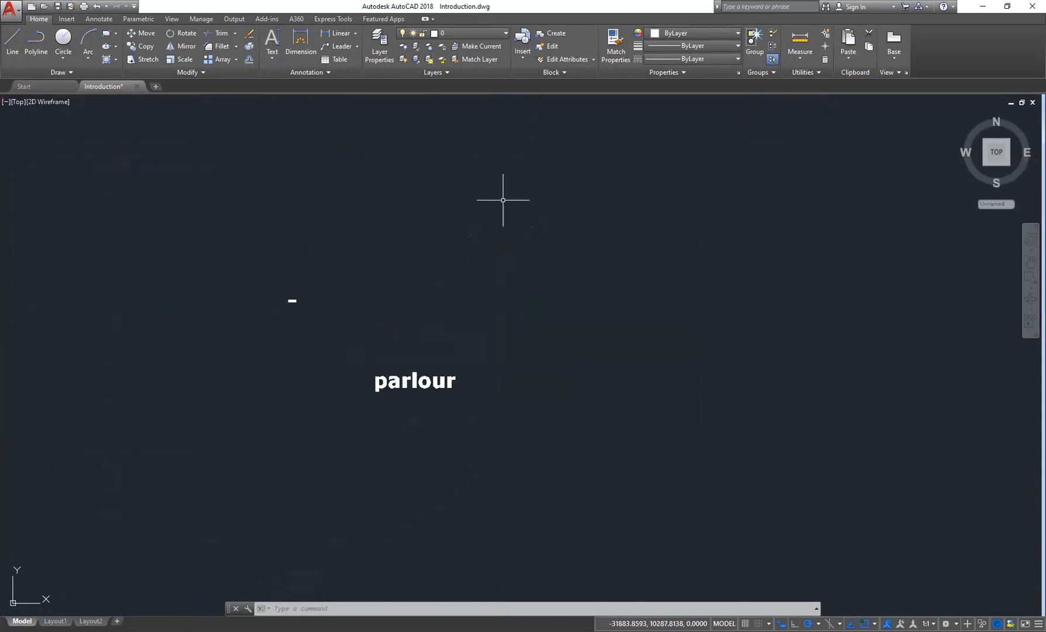
middle_click_drag(502, 200, 467, 325)
scroll(715, 133, "down", 6)
scroll(690, 202, "up", 5)
scroll(691, 203, "up", 8)
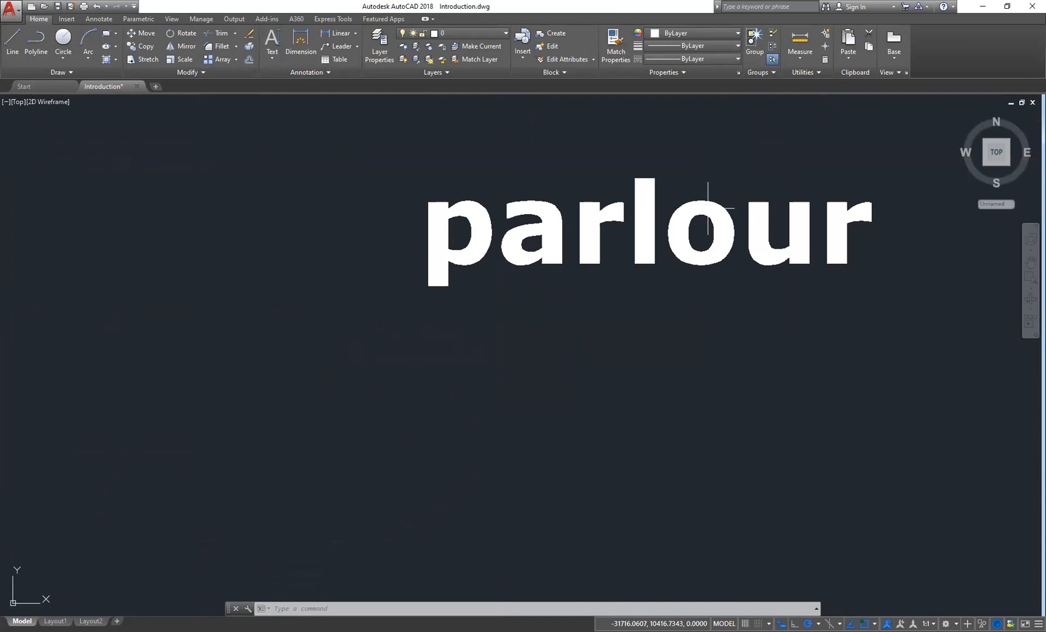
scroll(708, 208, "down", 10)
scroll(682, 203, "up", 5)
scroll(665, 210, "down", 6)
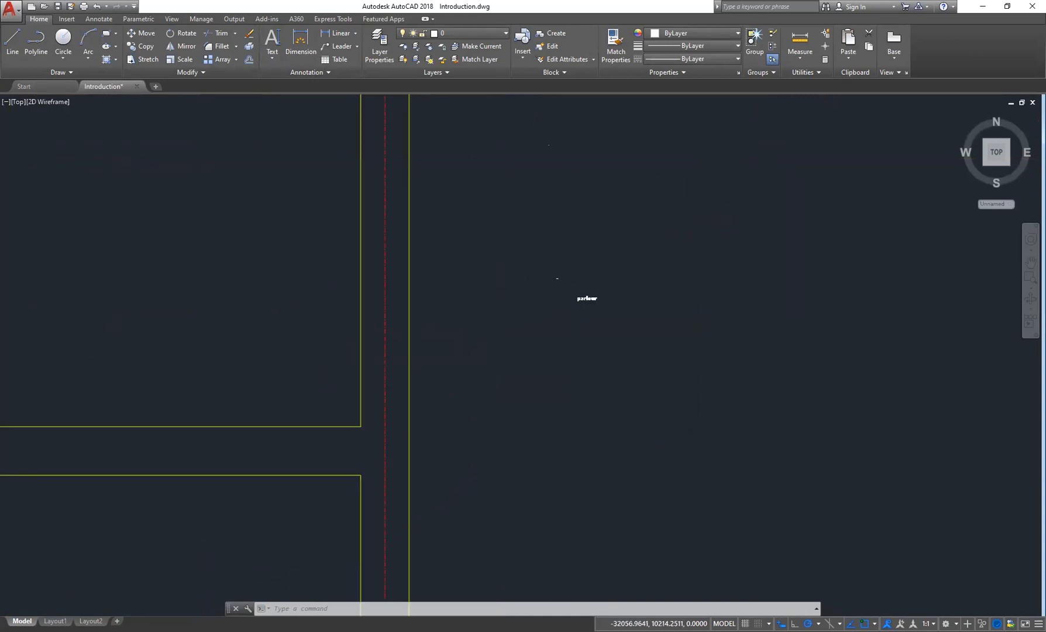
scroll(584, 273, "up", 5)
scroll(574, 273, "down", 8)
- Select the parlour labels with a window and delete them
mouse_move(617, 278)
middle_mouse_down()
mouse_move(484, 361)
mouse_move(439, 351)
middle_mouse_up()
scroll(438, 352, "up", 5)
left_click(681, 130)
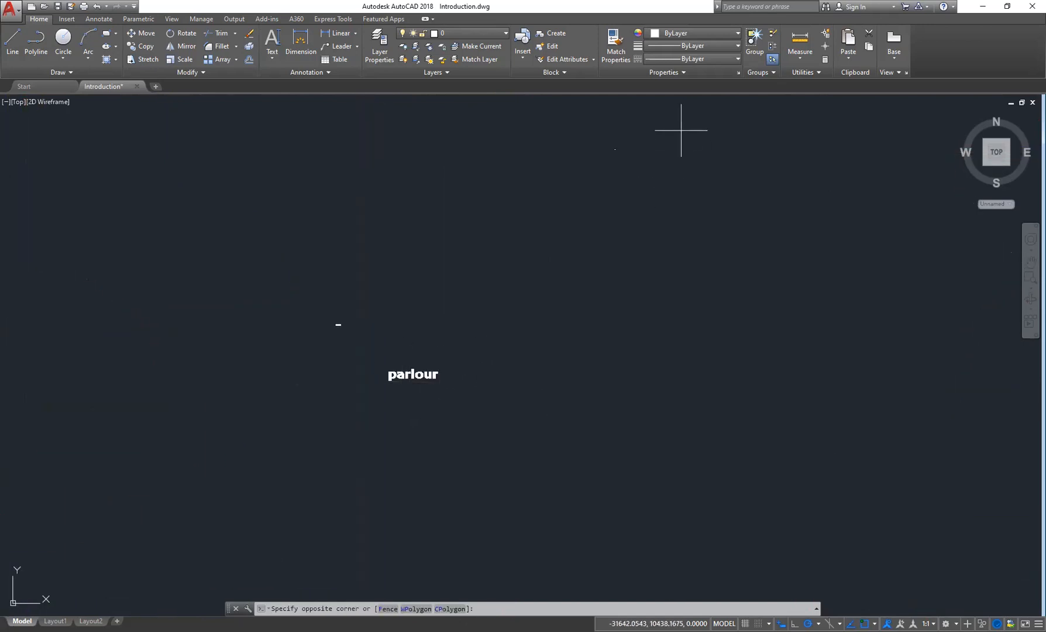
left_click(264, 425)
key("Delete")
scroll(338, 385, "down", 5)
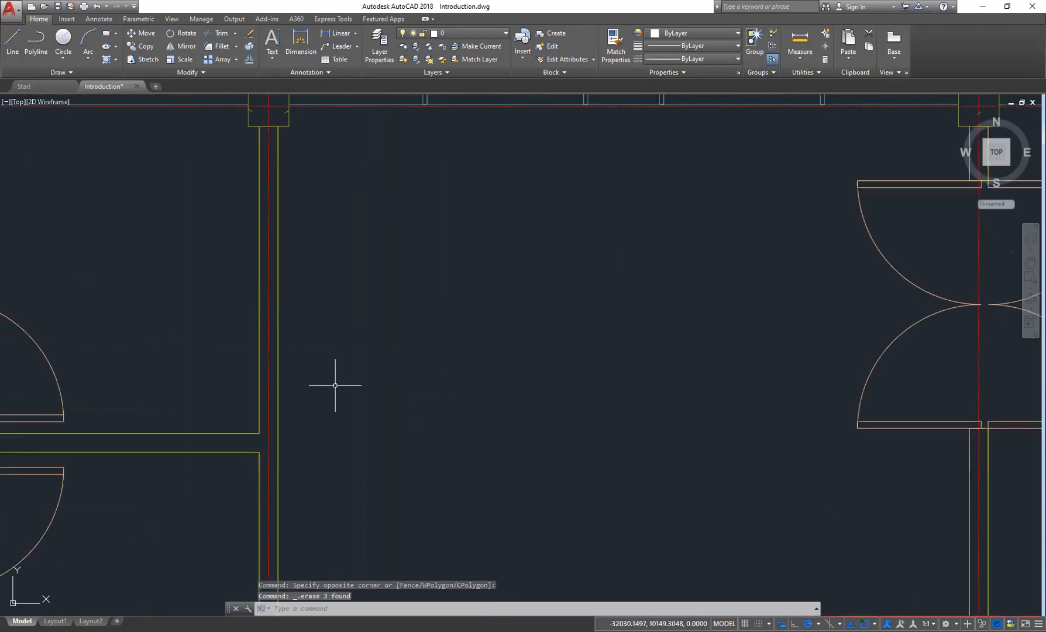
middle_click_drag(415, 399, 420, 322)
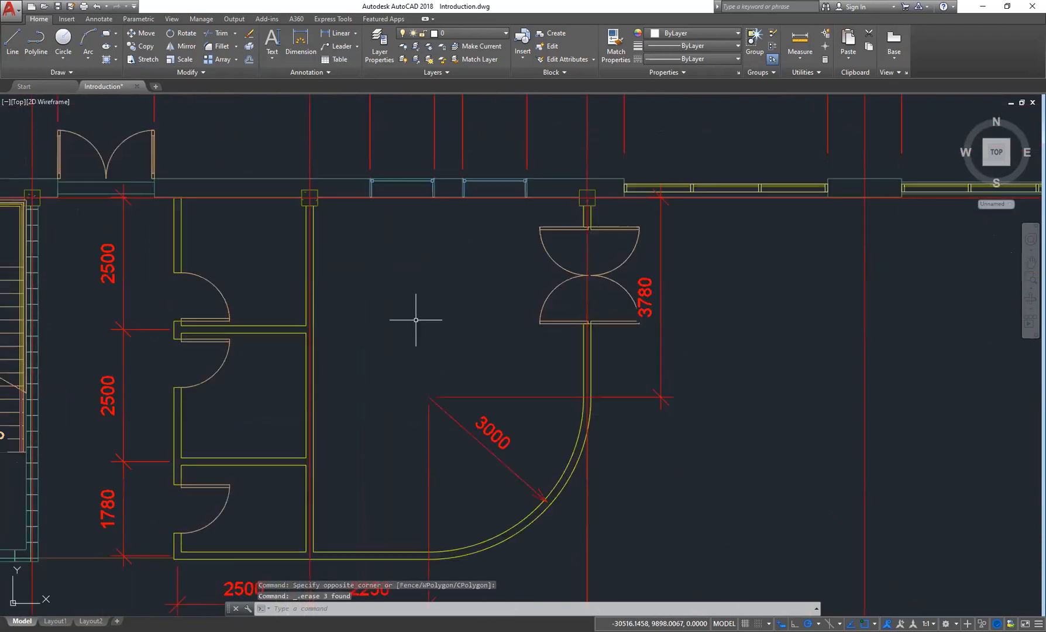
left_click(272, 55)
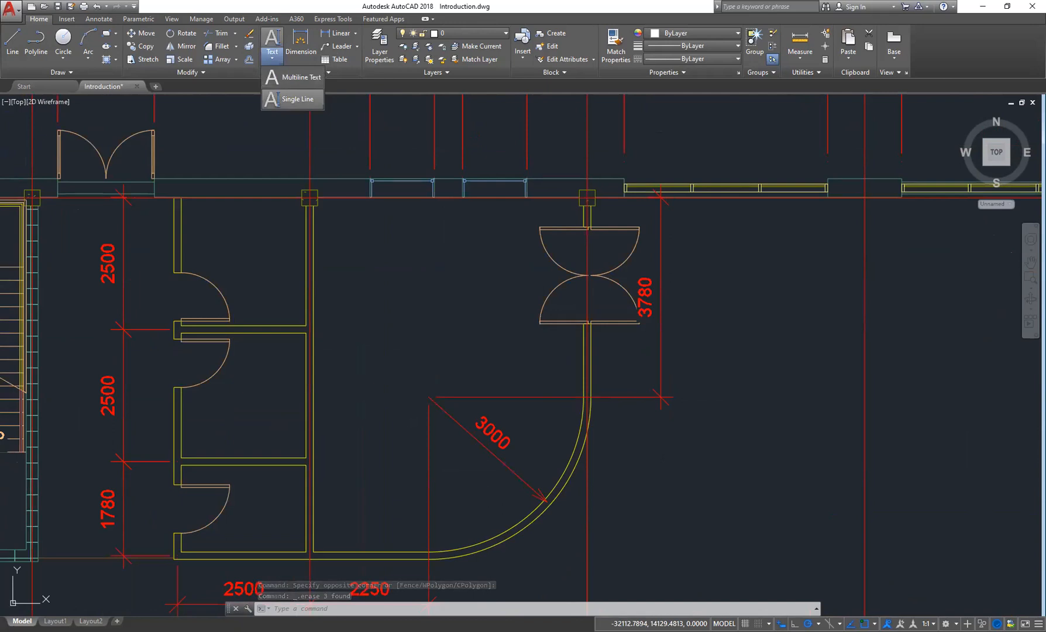
left_click(293, 99)
left_click(351, 309)
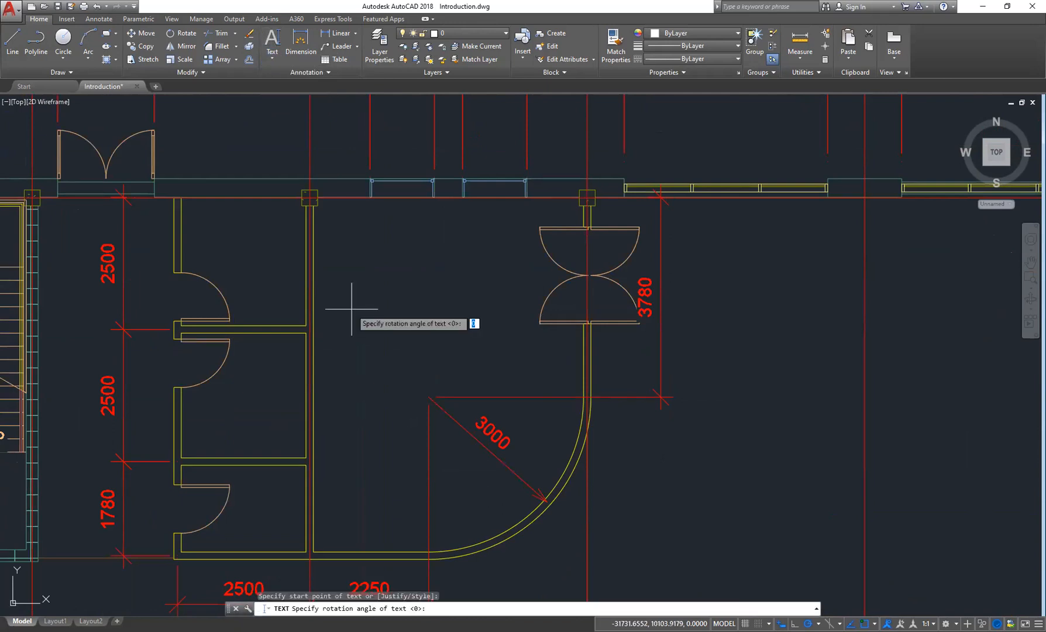
key("Escape")
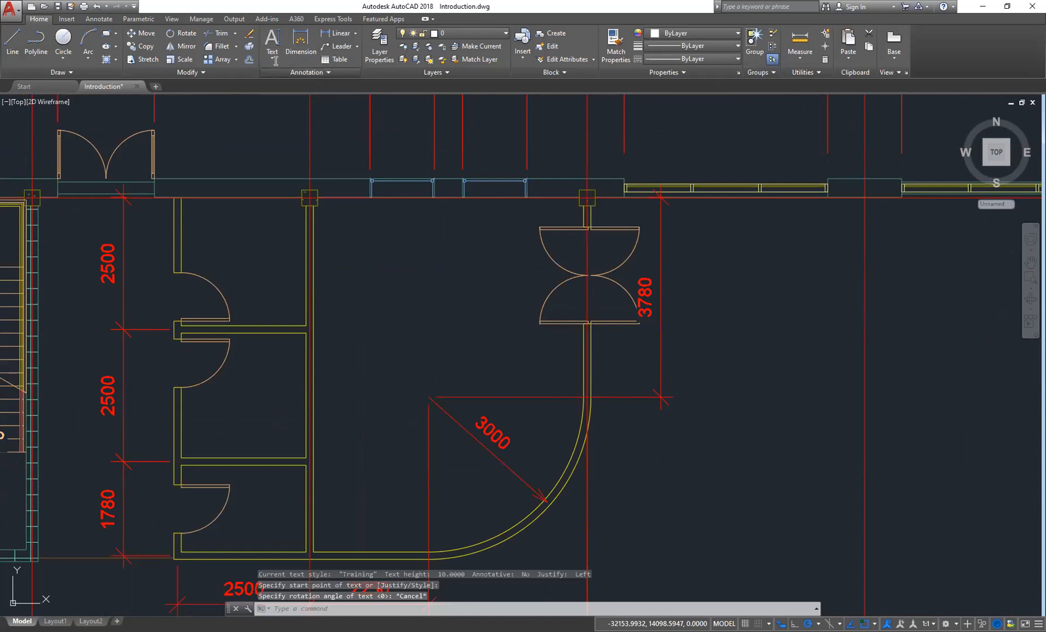
- Set the Training text style's height to 100, apply it and make it current
left_click(310, 72)
left_click(266, 85)
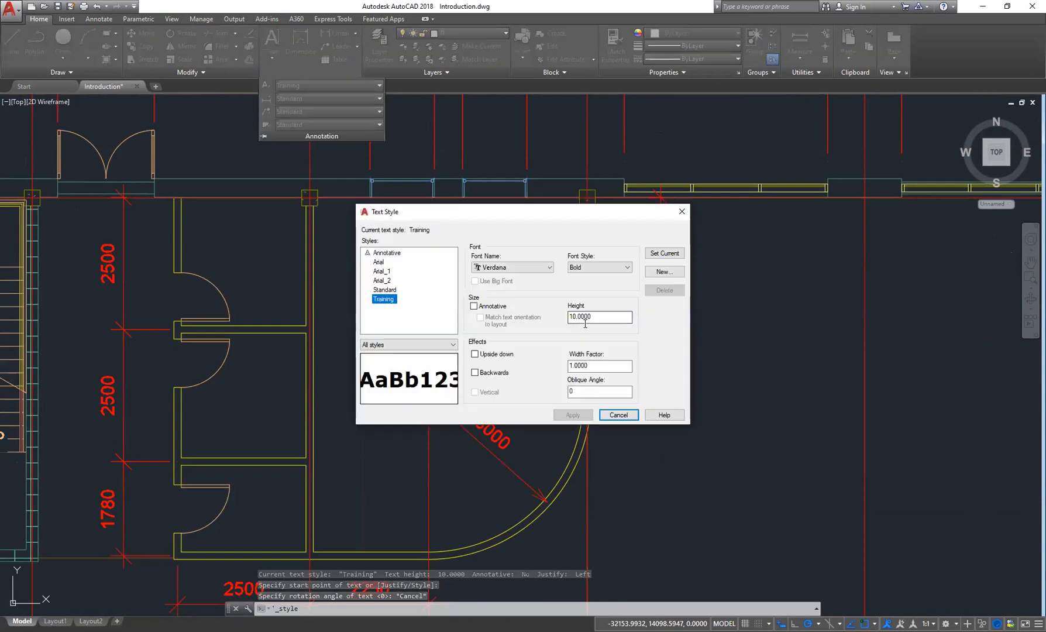
double_click(585, 316)
type("100")
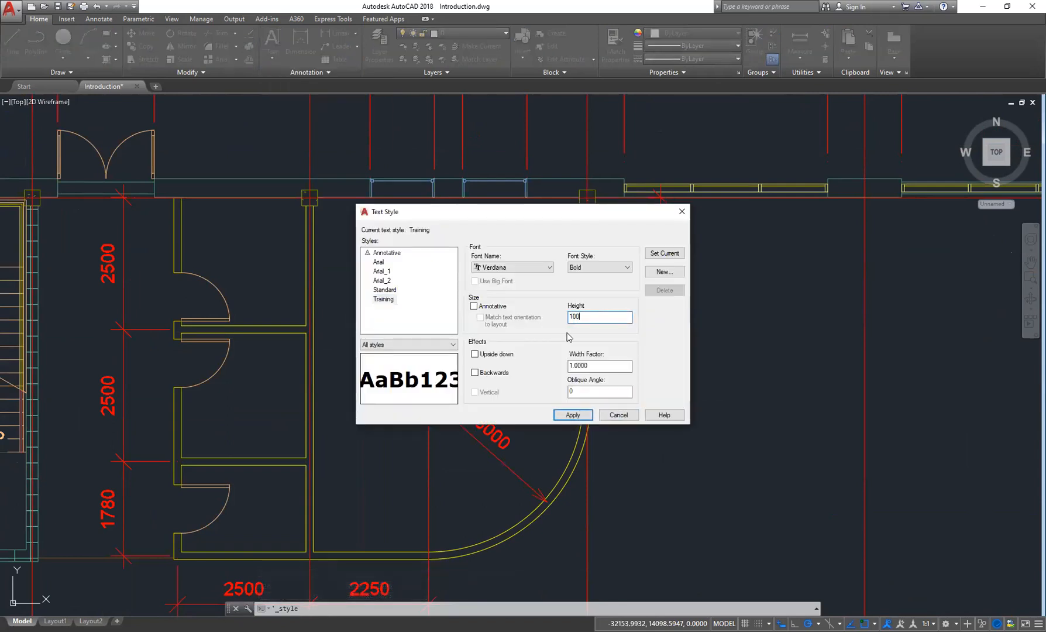
left_click(573, 415)
left_click(661, 256)
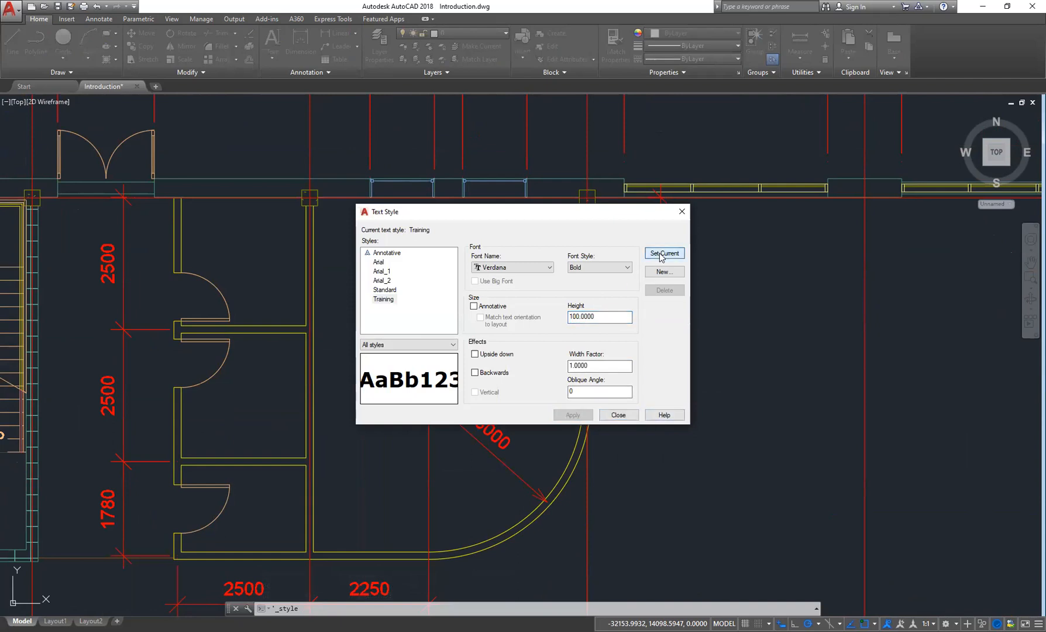
left_click(621, 417)
- Place single-line text reading parlour in the room with the Training style at default rotation
left_click(273, 60)
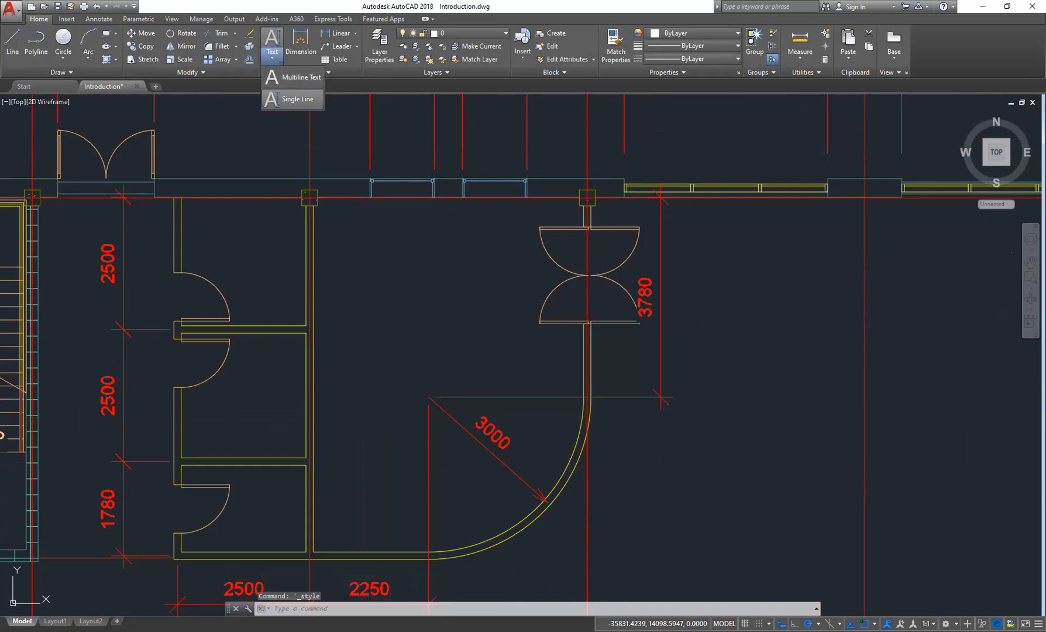
left_click(296, 99)
left_click(347, 321)
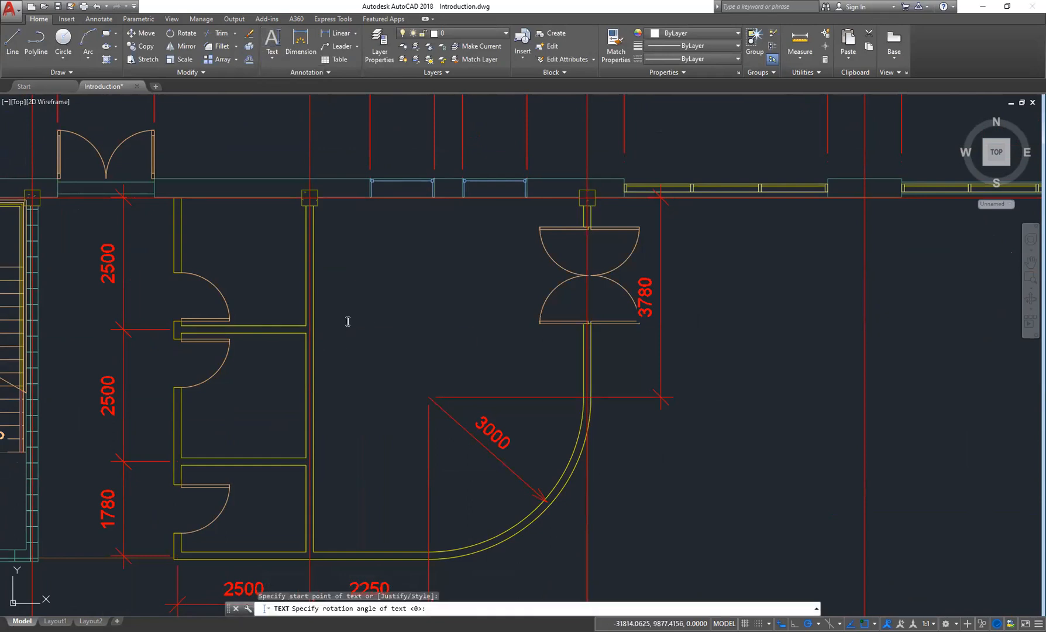
key("Return")
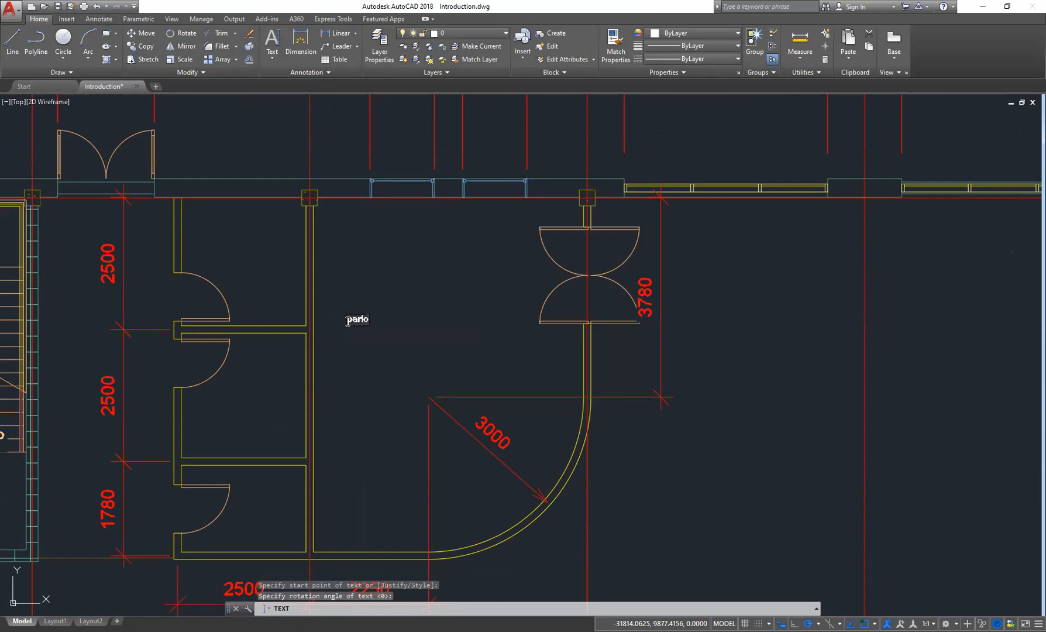
type("parlour")
key("Return")
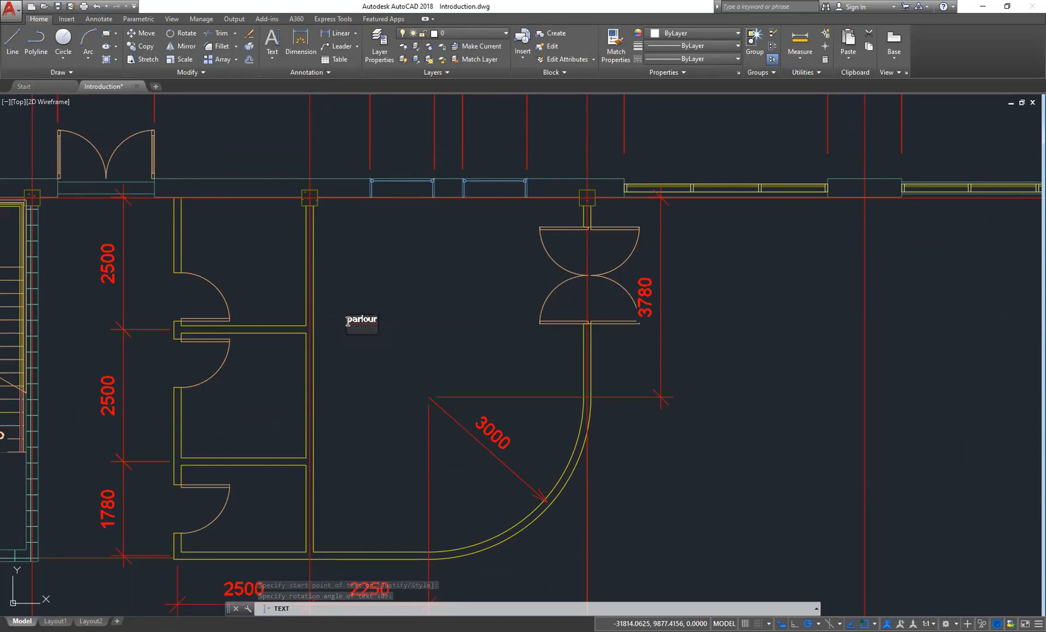
key("Return")
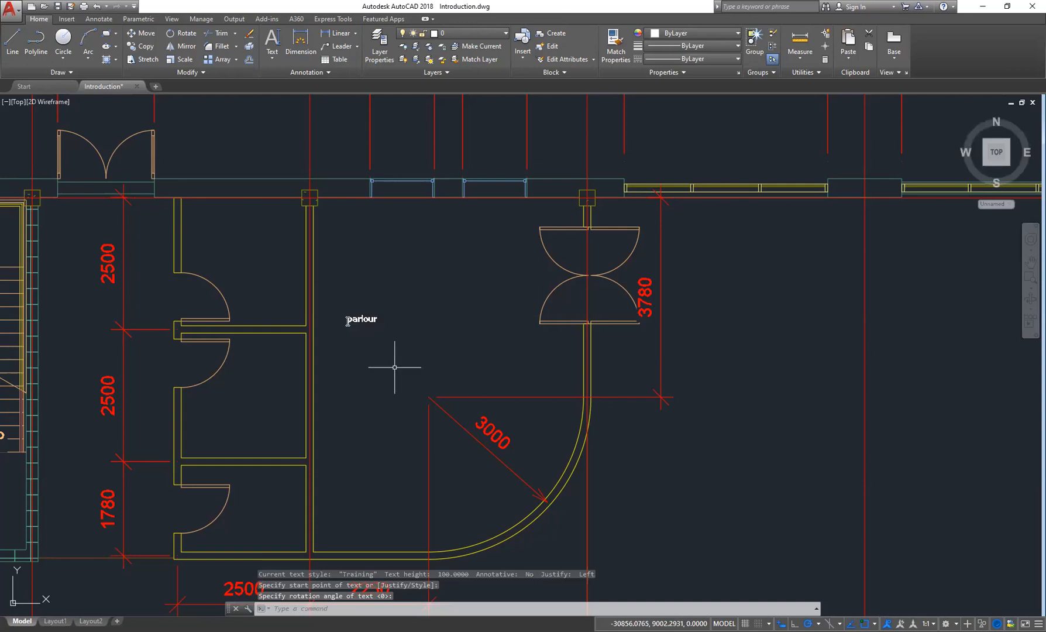
left_click(398, 298)
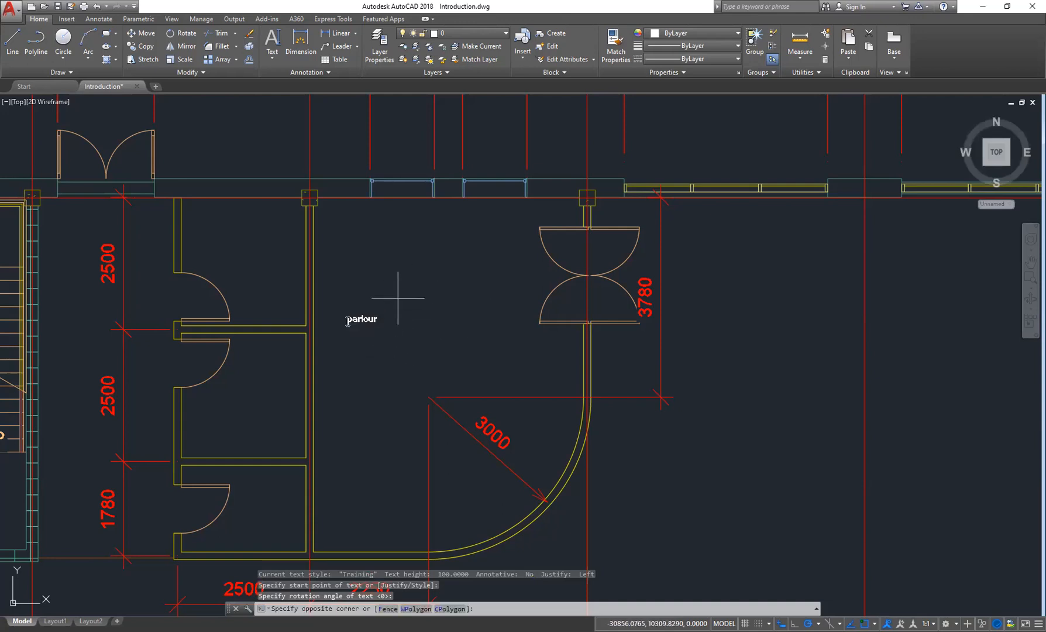
left_click(356, 333)
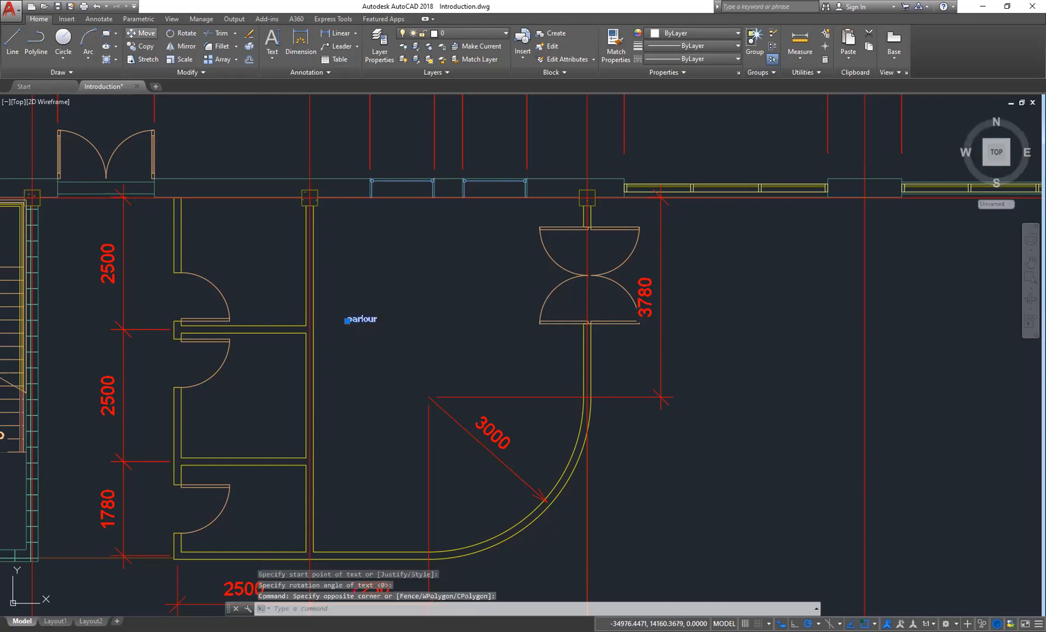
left_click(141, 33)
left_click(396, 341)
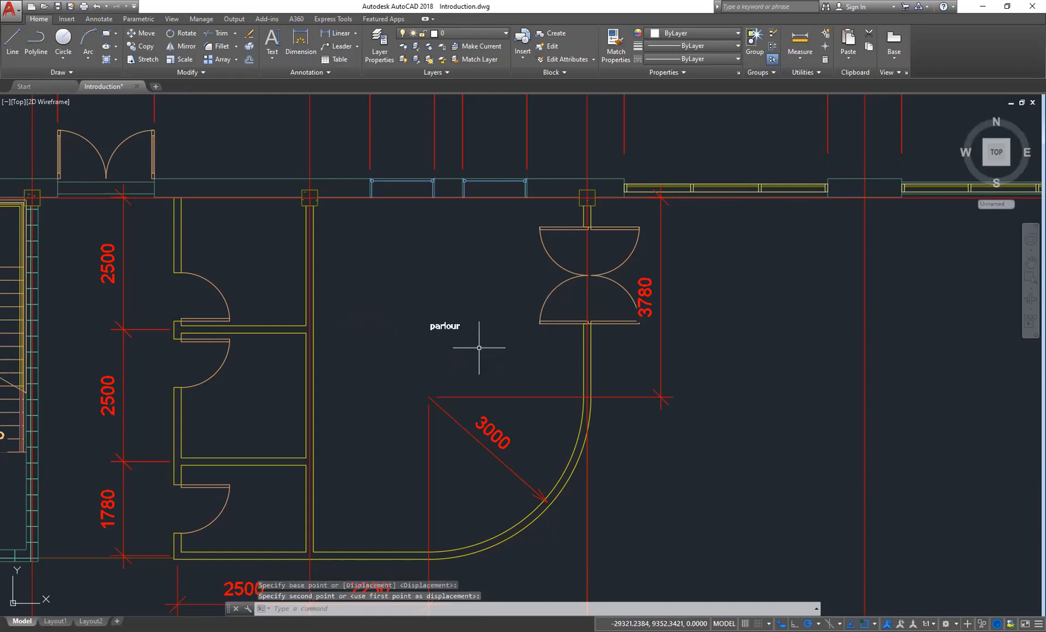
key("Escape")
key("Escape")
- Set the Training text style's height to 150 and apply it
middle_click_drag(474, 333, 480, 317)
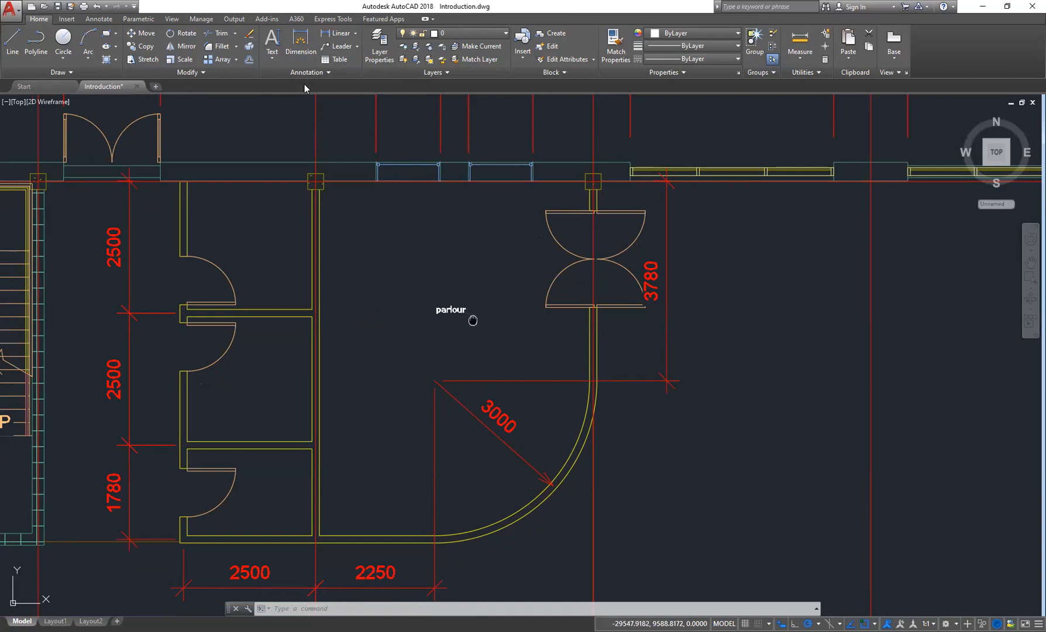
middle_click_drag(473, 320, 464, 310)
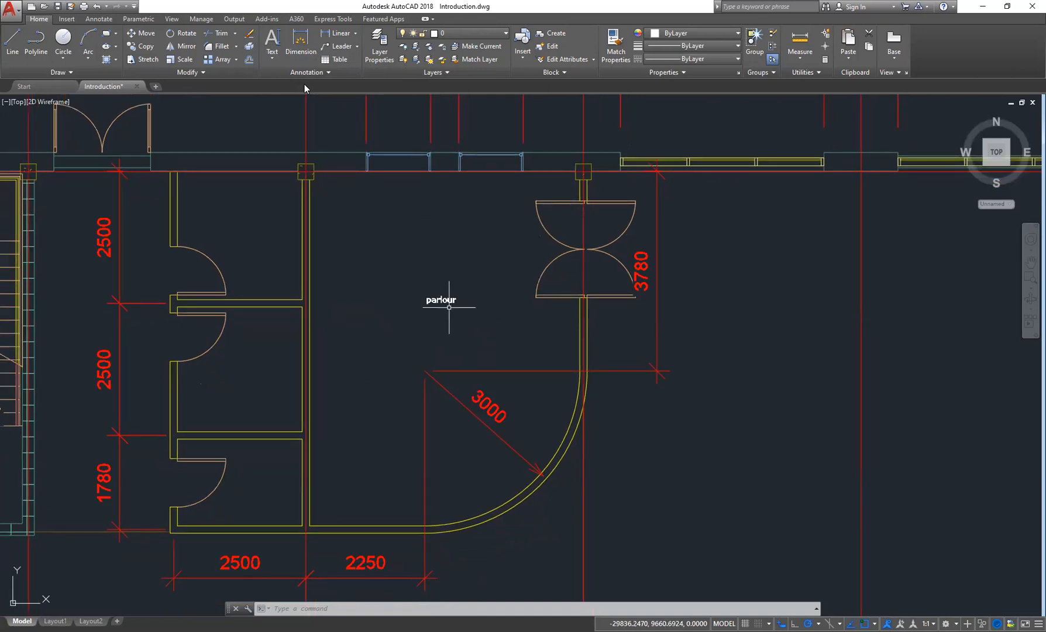
left_click(336, 75)
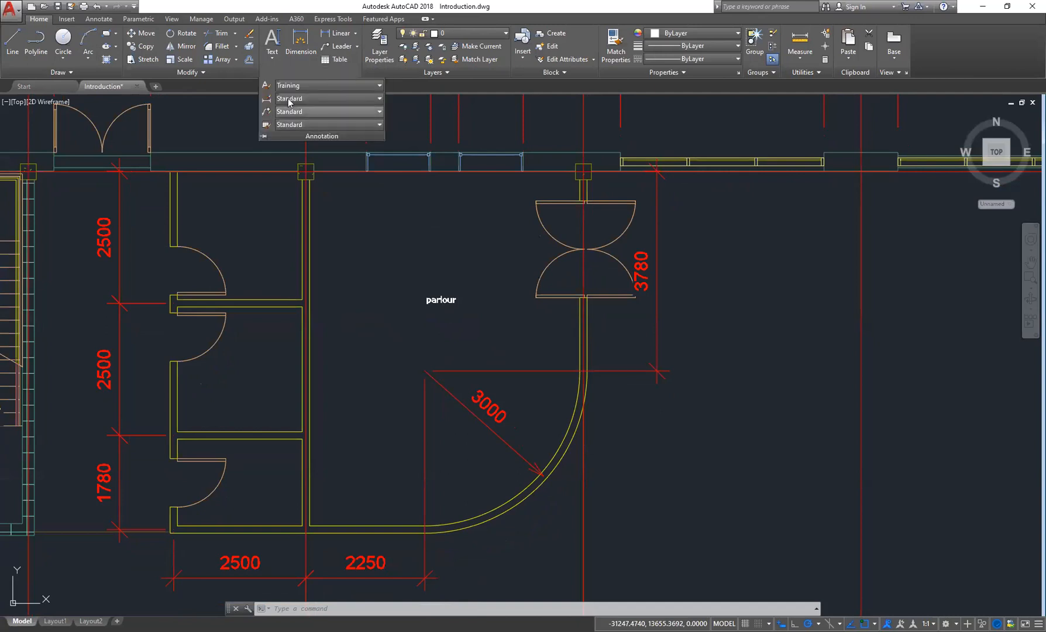
left_click(271, 87)
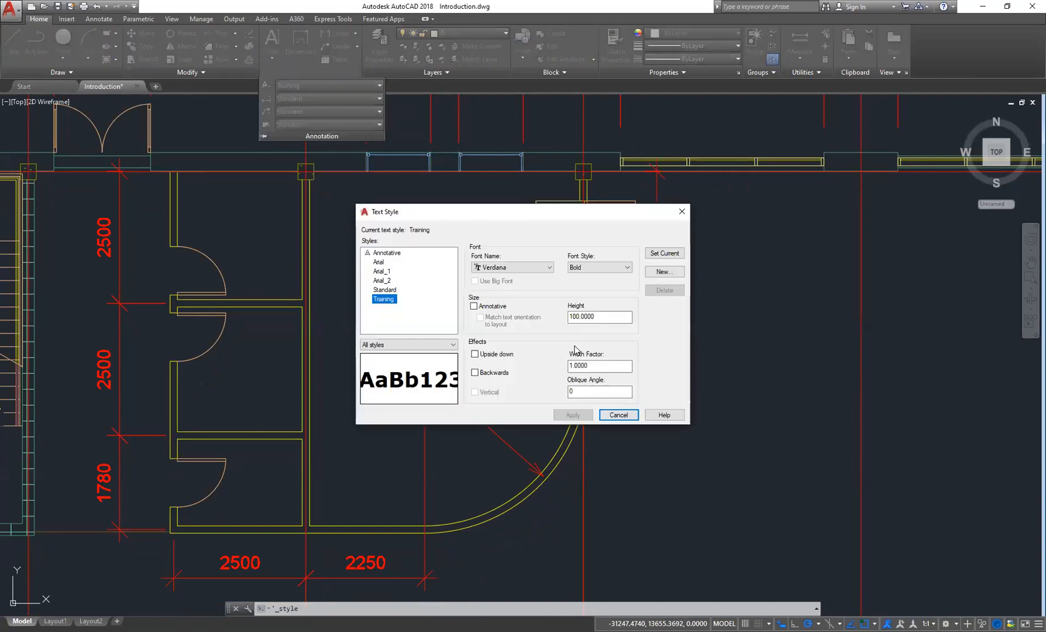
double_click(573, 316)
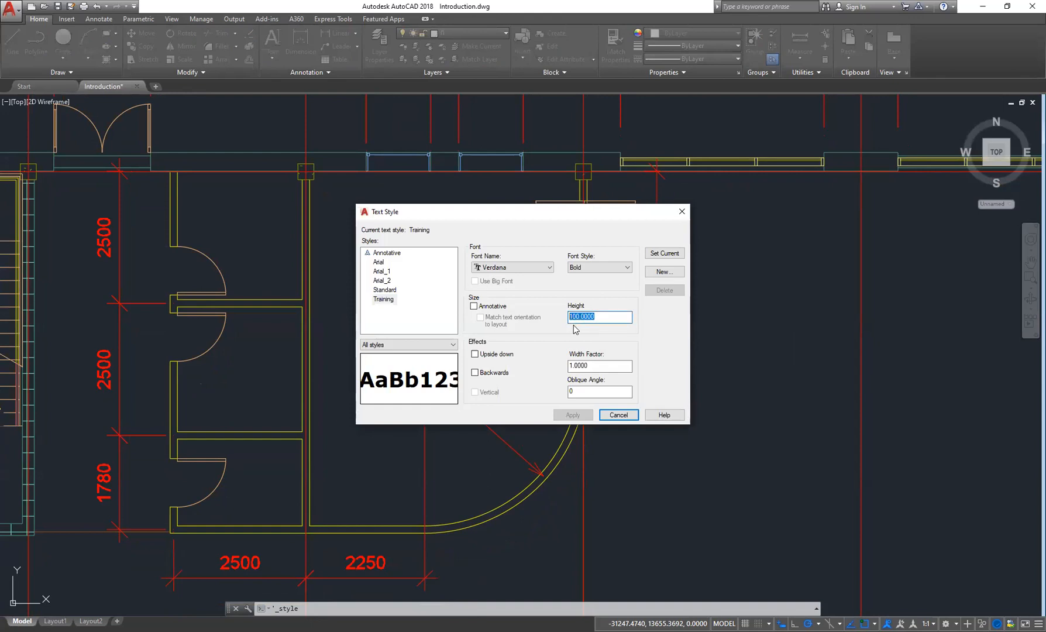
type("1501")
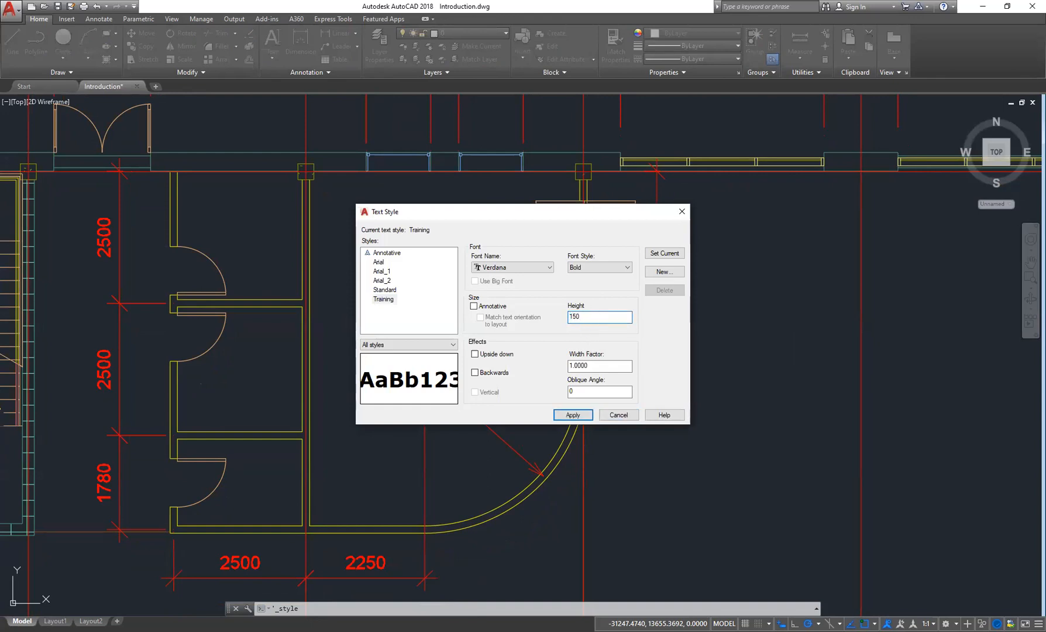
left_click(573, 415)
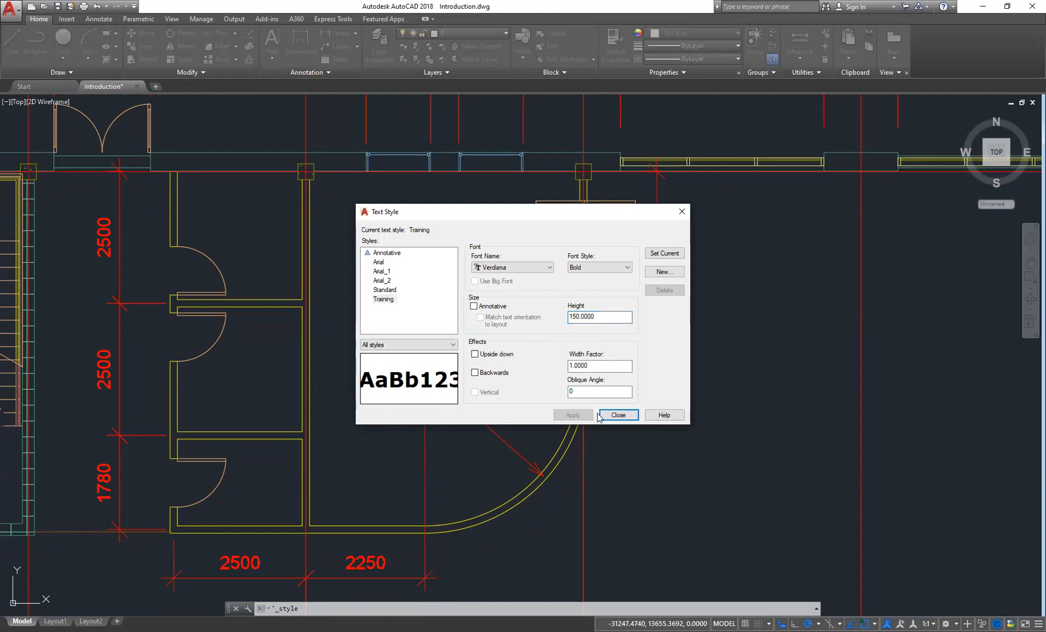
left_click(615, 416)
- Select the parlour label with a window and delete it
left_click(471, 273)
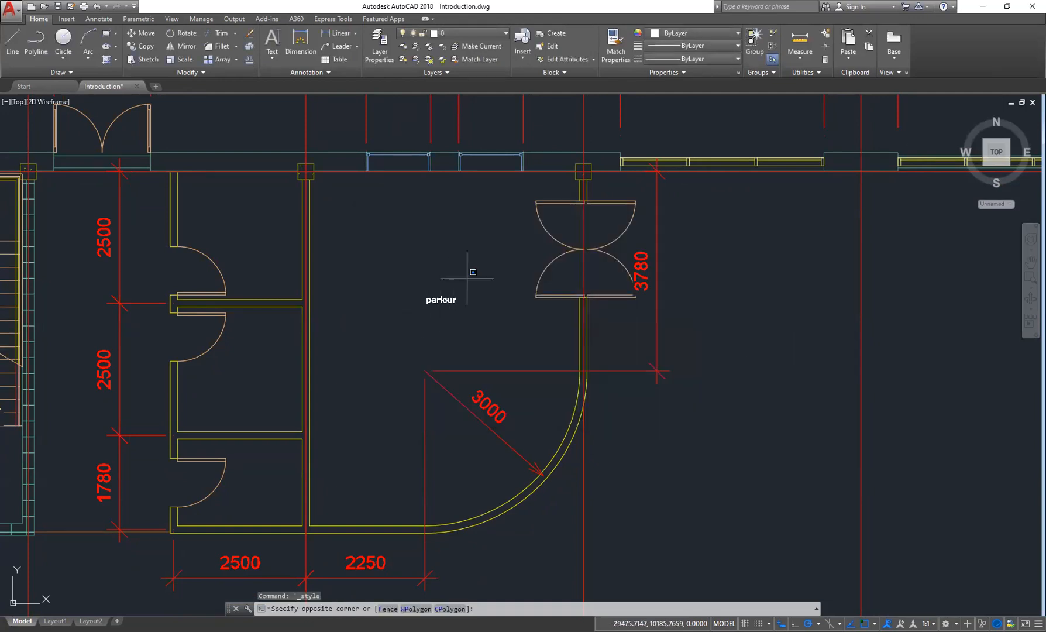
left_click(423, 313)
key("Delete")
- Place single-line parlour text again in the room at default rotation
left_click(272, 56)
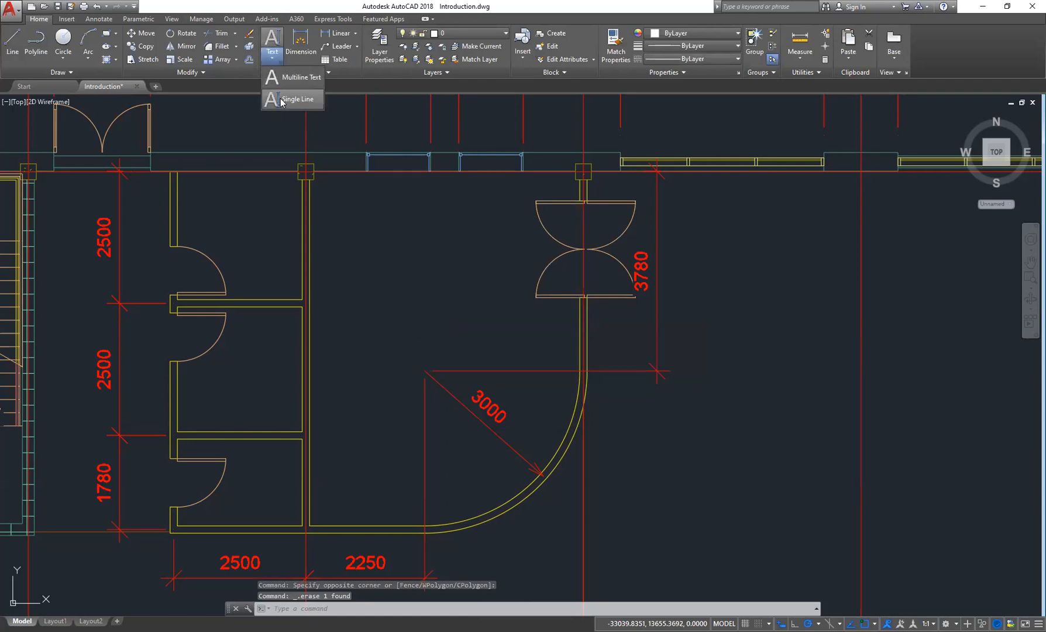
left_click(282, 100)
left_click(363, 288)
key("Return")
type("parlour")
key("Return")
key("Return")
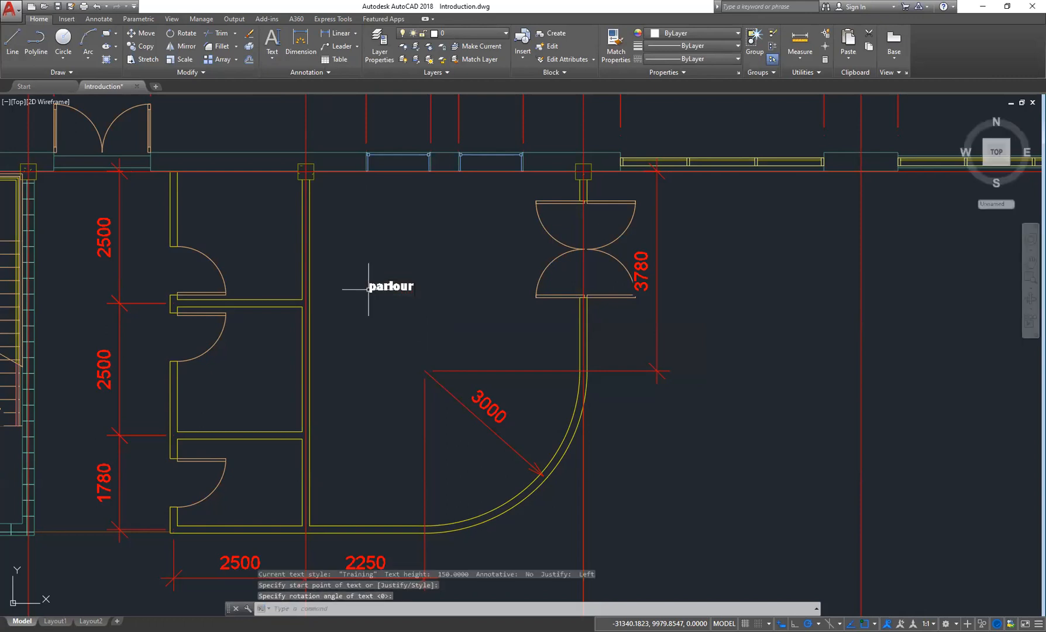
- Change the Training text style's font style to Regular and apply it
middle_click_drag(442, 297, 521, 282)
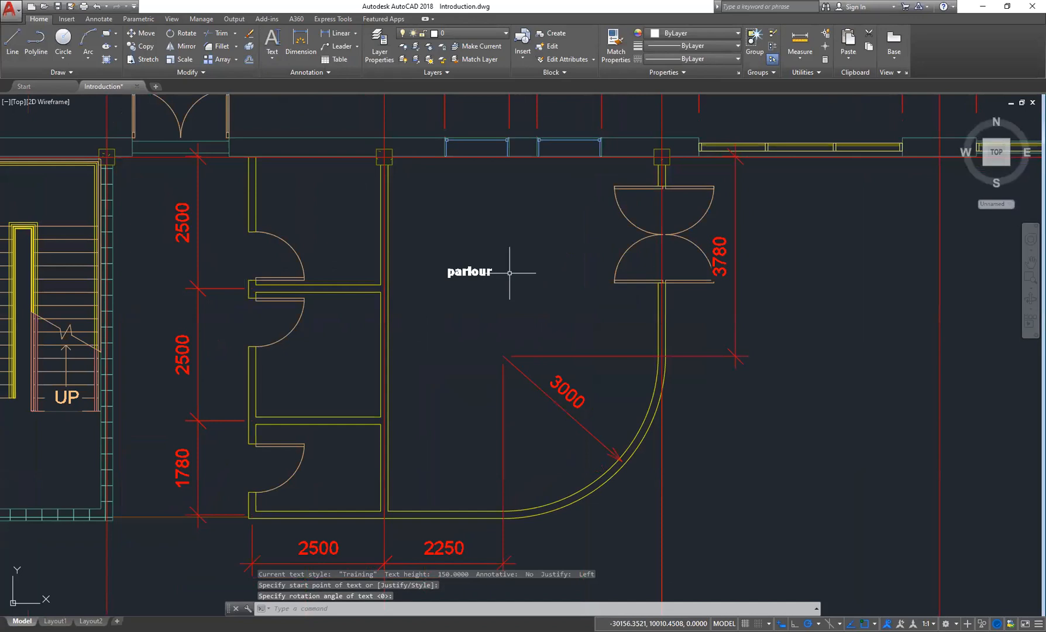
scroll(493, 271, "up", 5)
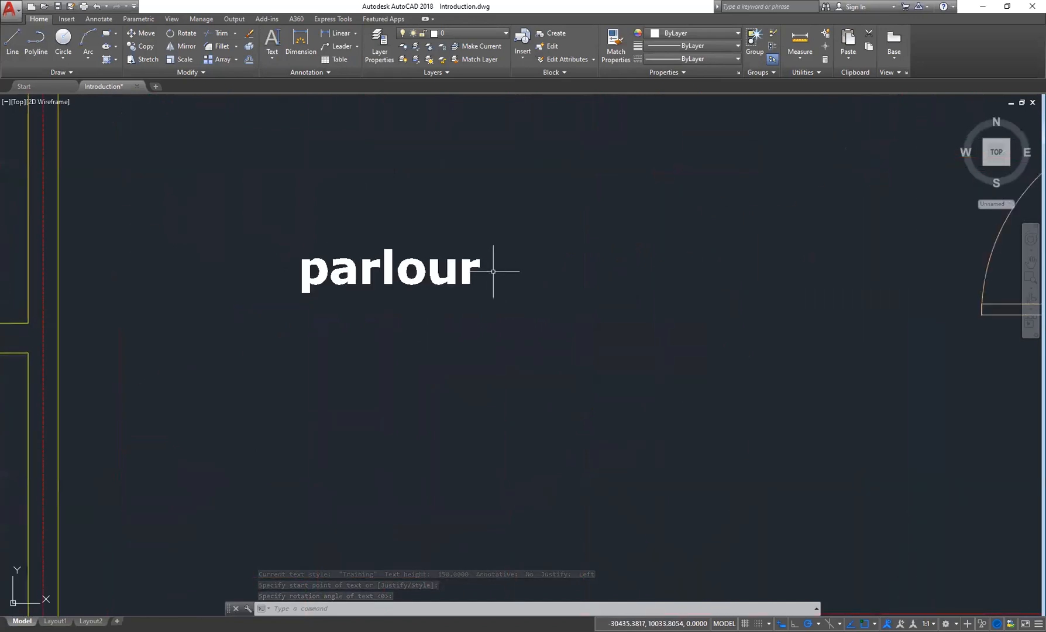
scroll(493, 270, "down", 5)
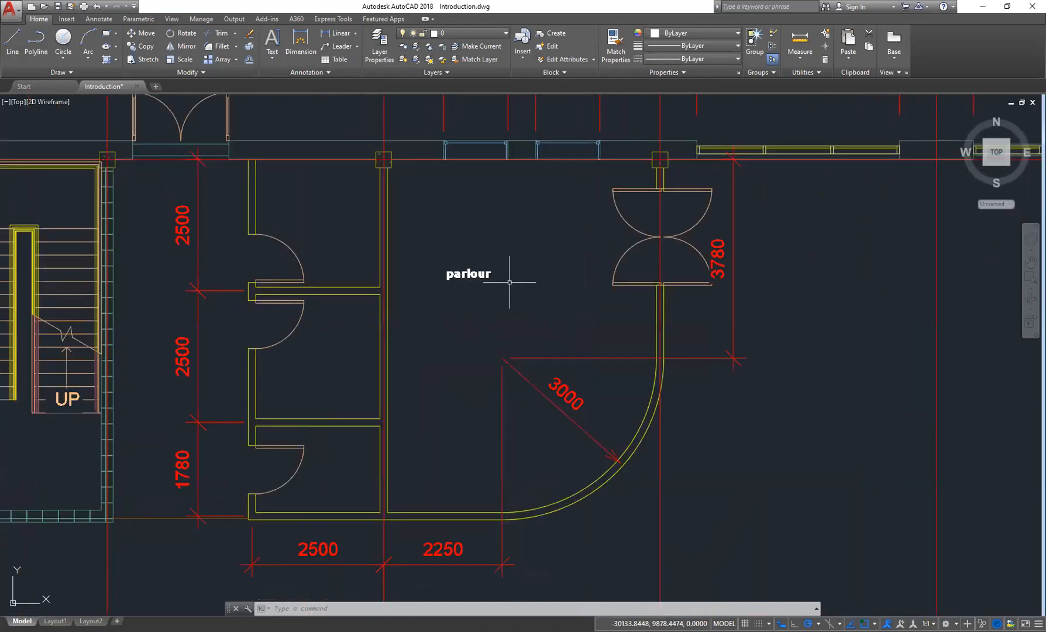
middle_click_drag(493, 270, 494, 285)
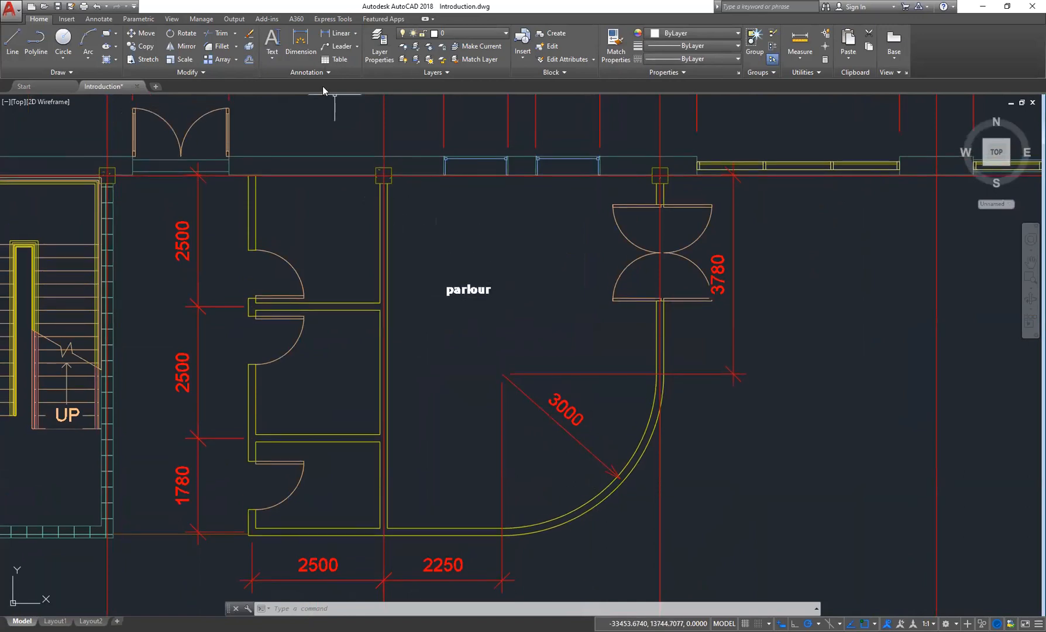
left_click(309, 72)
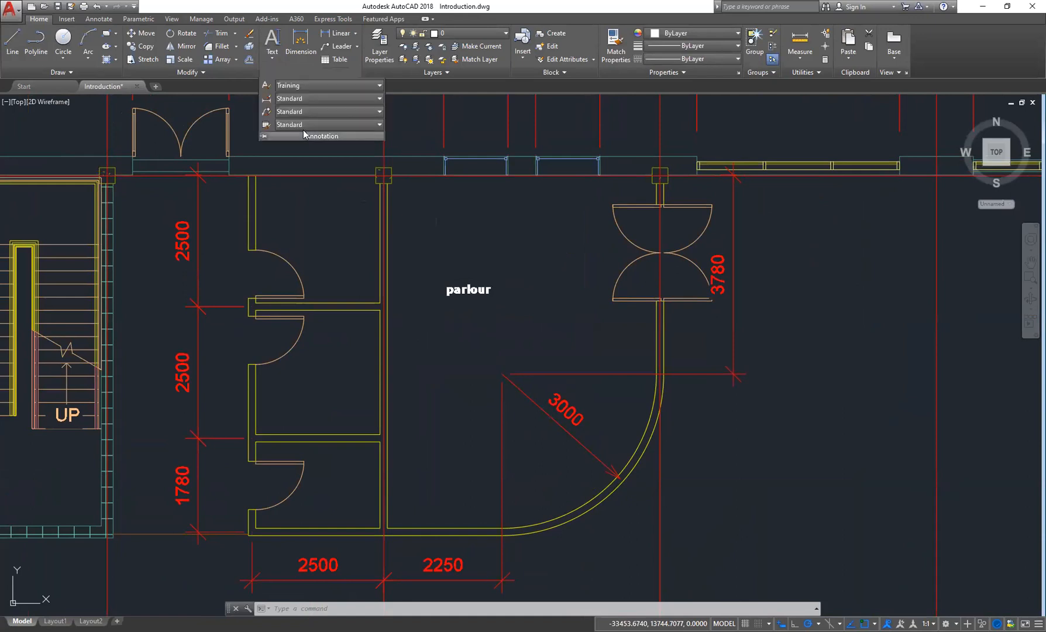
left_click(268, 88)
left_click(596, 268)
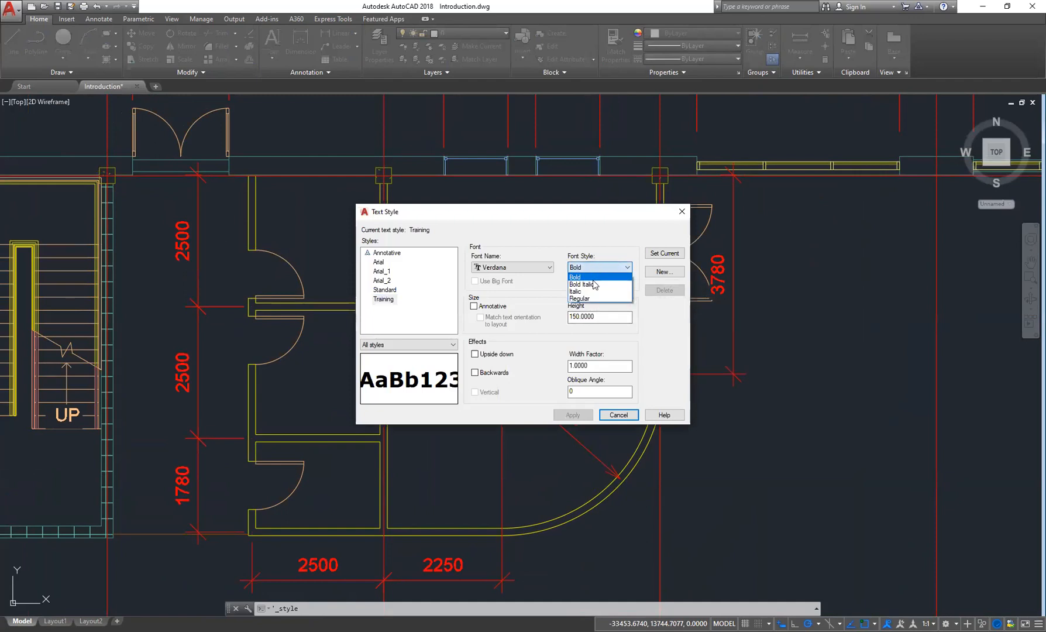
left_click(583, 298)
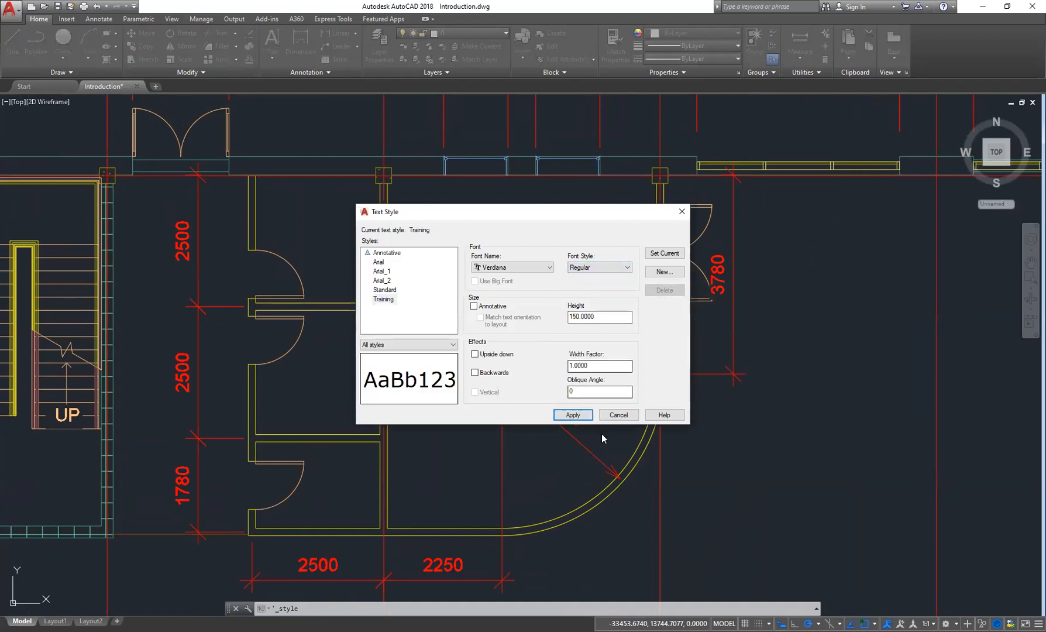
left_click(573, 414)
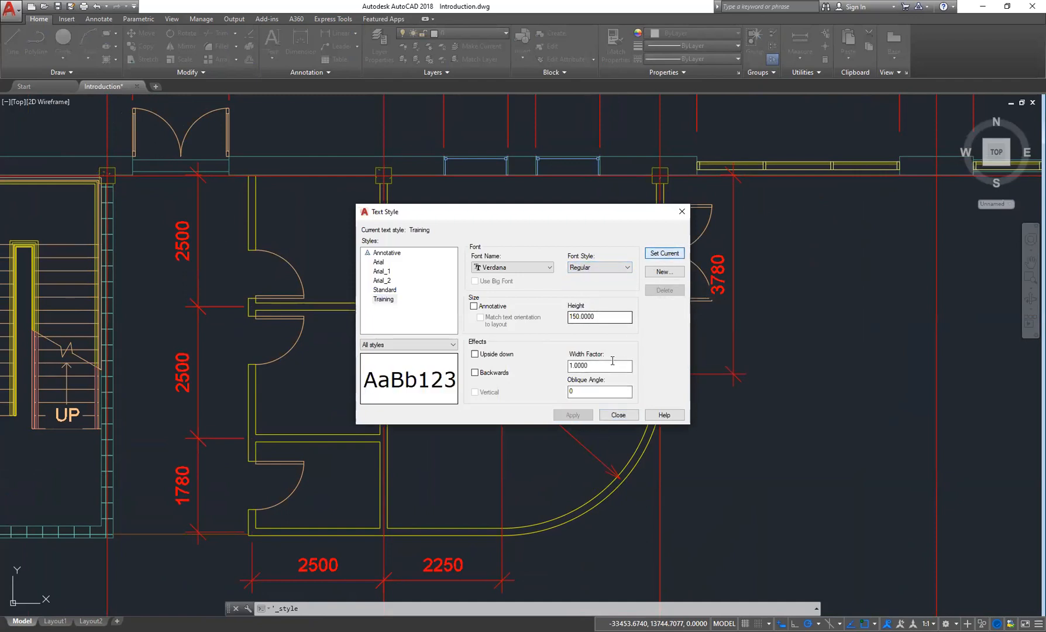
left_click(620, 415)
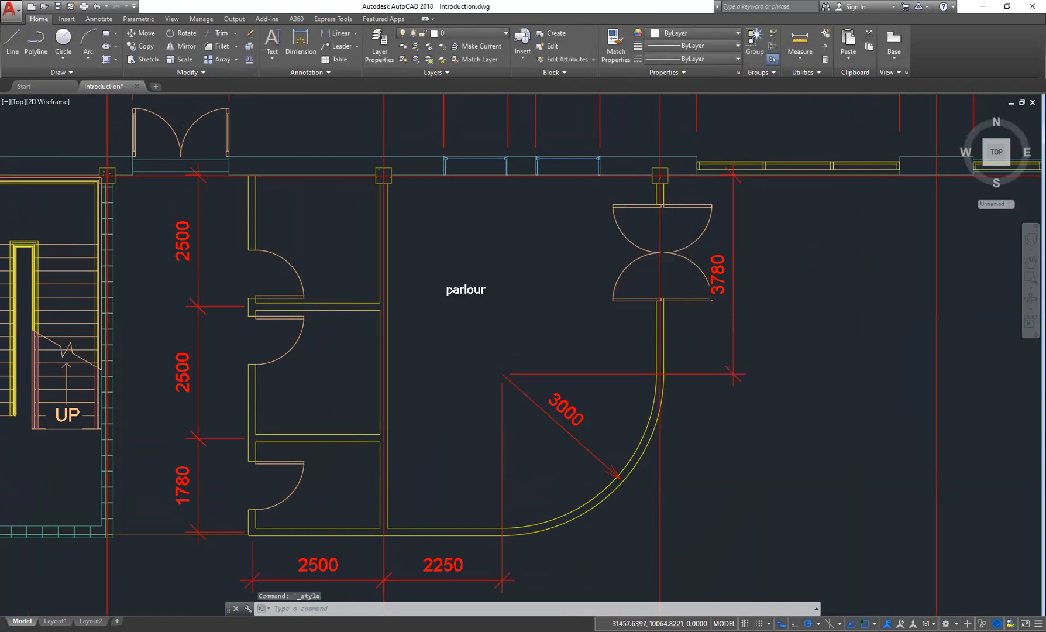
- Zoom in to inspect the parlour label's appearance with the new font style
scroll(440, 288, "up", 2)
scroll(474, 317, "down", 2)
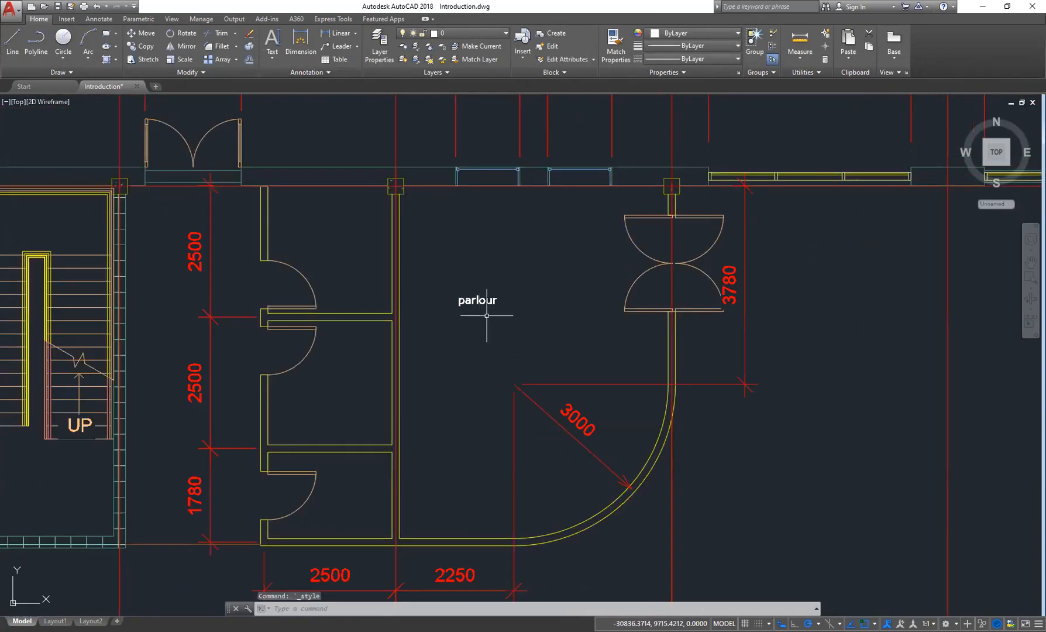
middle_click_drag(491, 308, 485, 328)
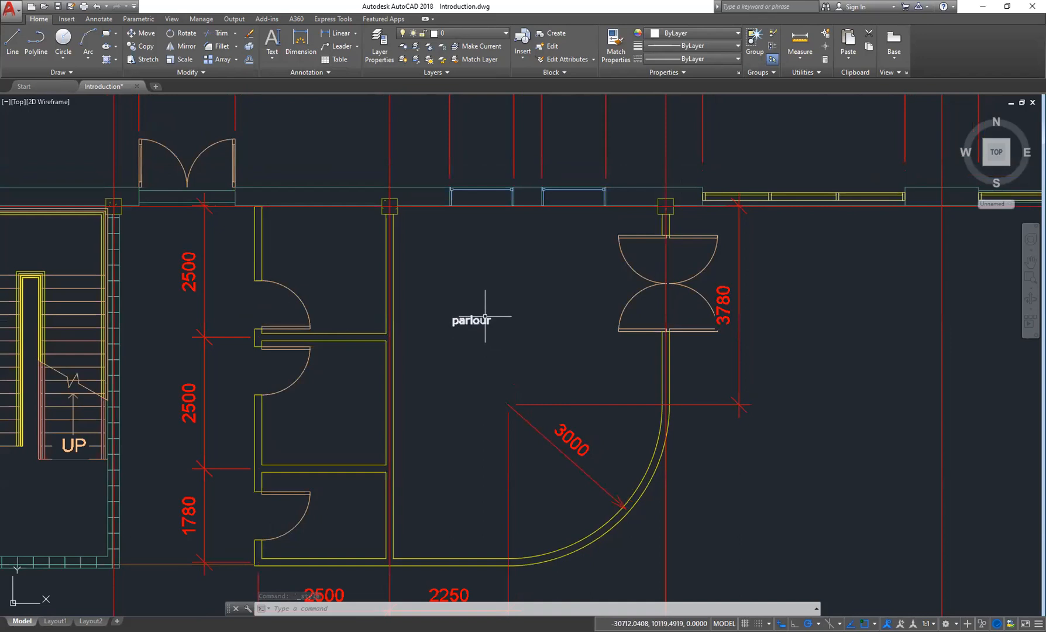
scroll(485, 317, "up", 4)
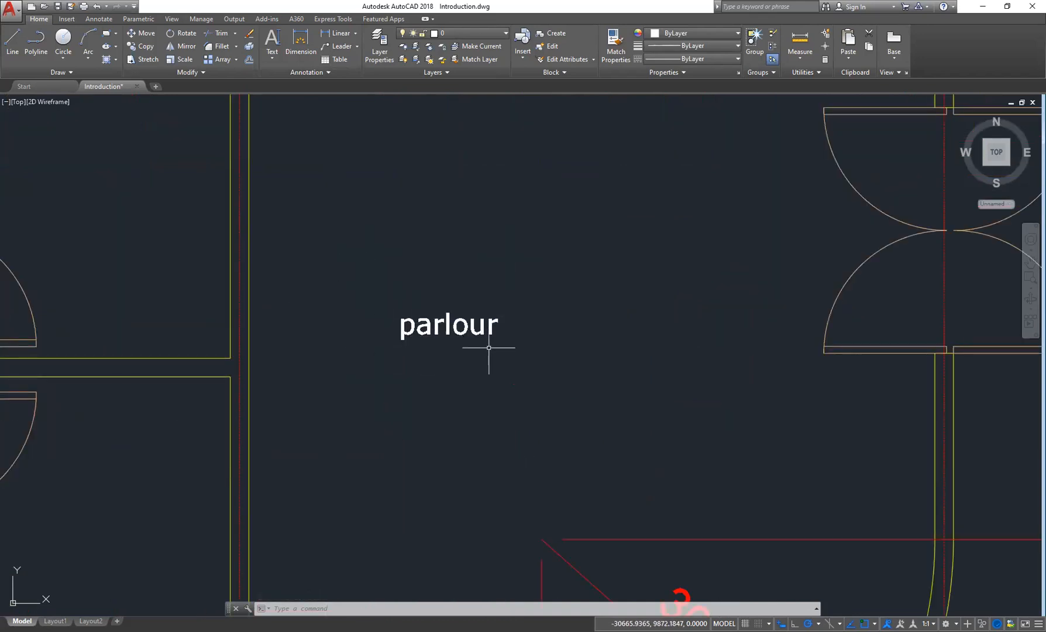
middle_click_drag(415, 322, 420, 345)
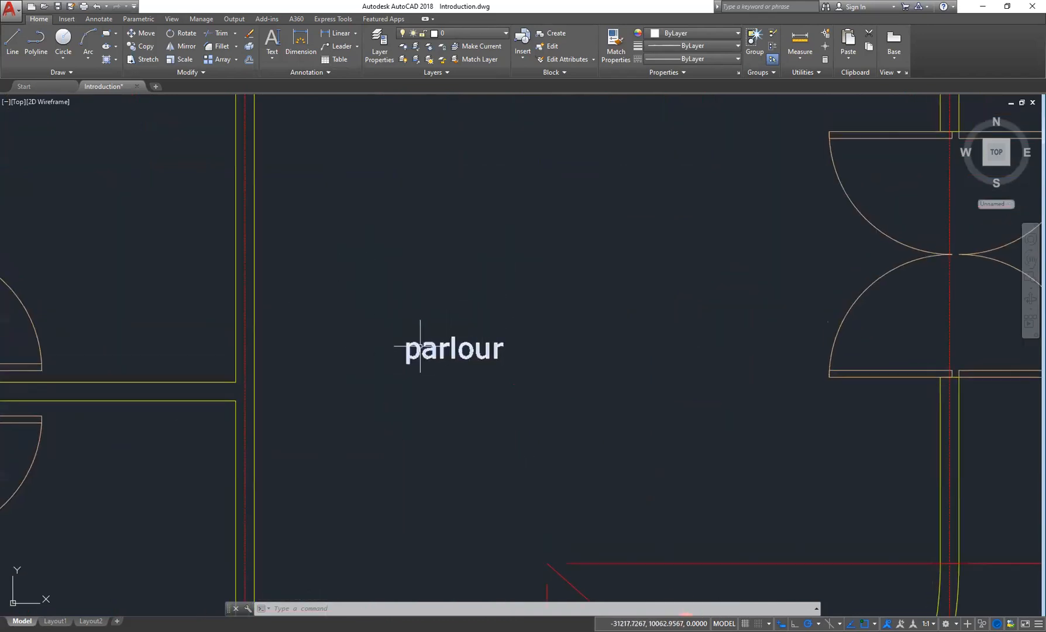
scroll(420, 345, "down", 4)
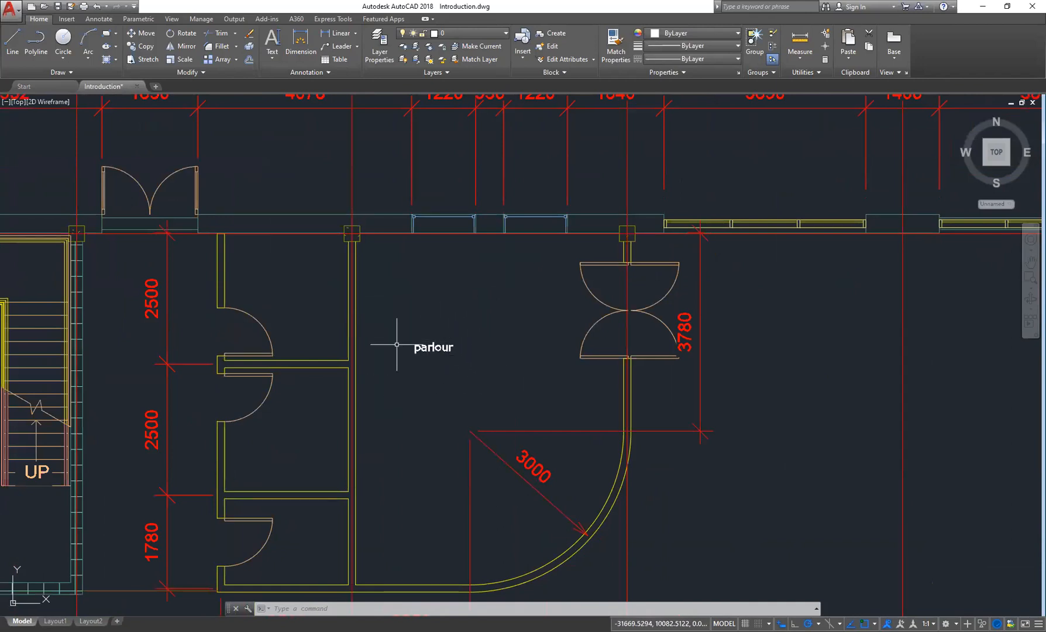
- Draw a multiline text box right of the parlour and enter the line "This is the start"
left_click(300, 74)
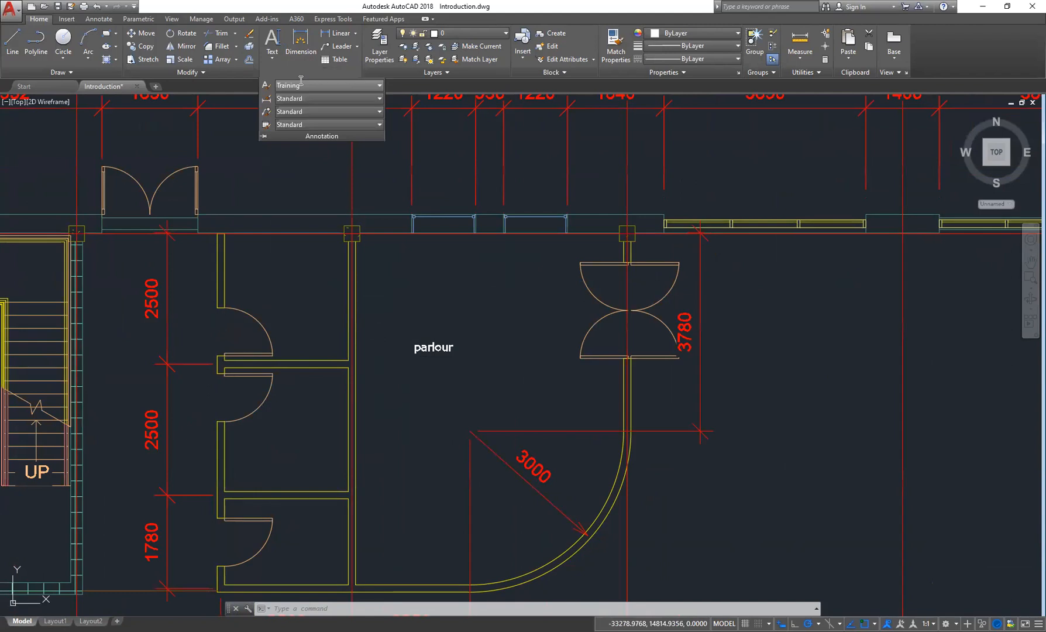
left_click(272, 54)
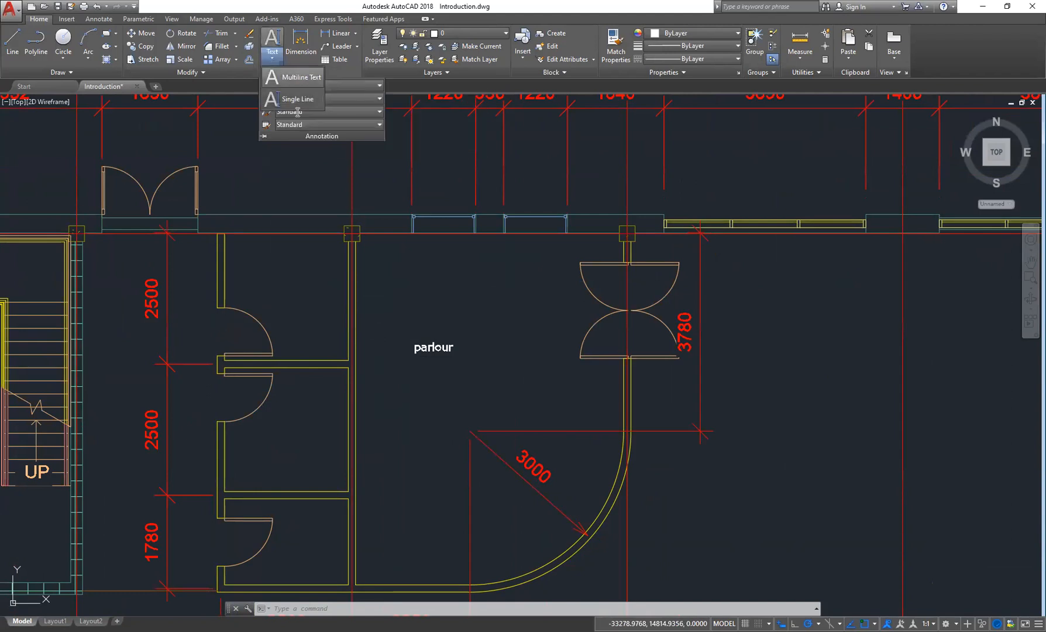
left_click(286, 80)
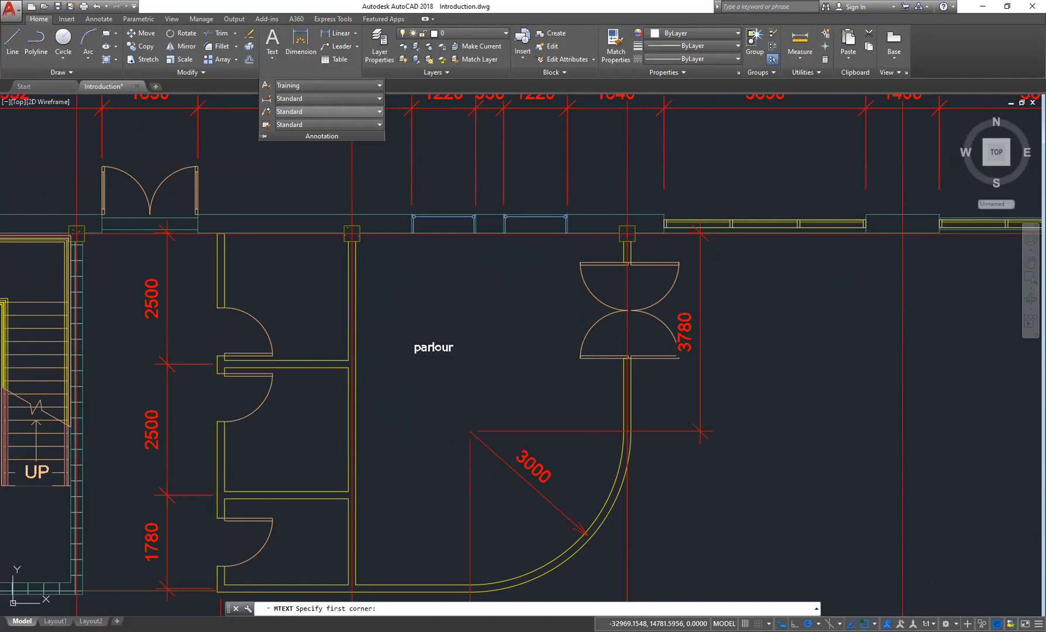
scroll(333, 185, "down", 2)
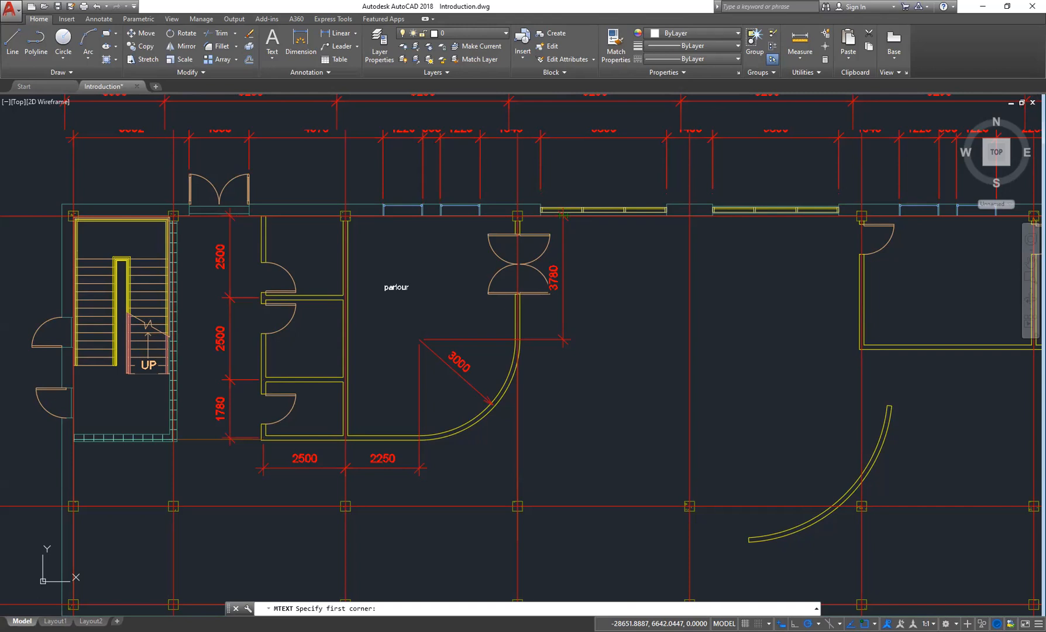
middle_click_drag(472, 398, 379, 426)
left_click(504, 288)
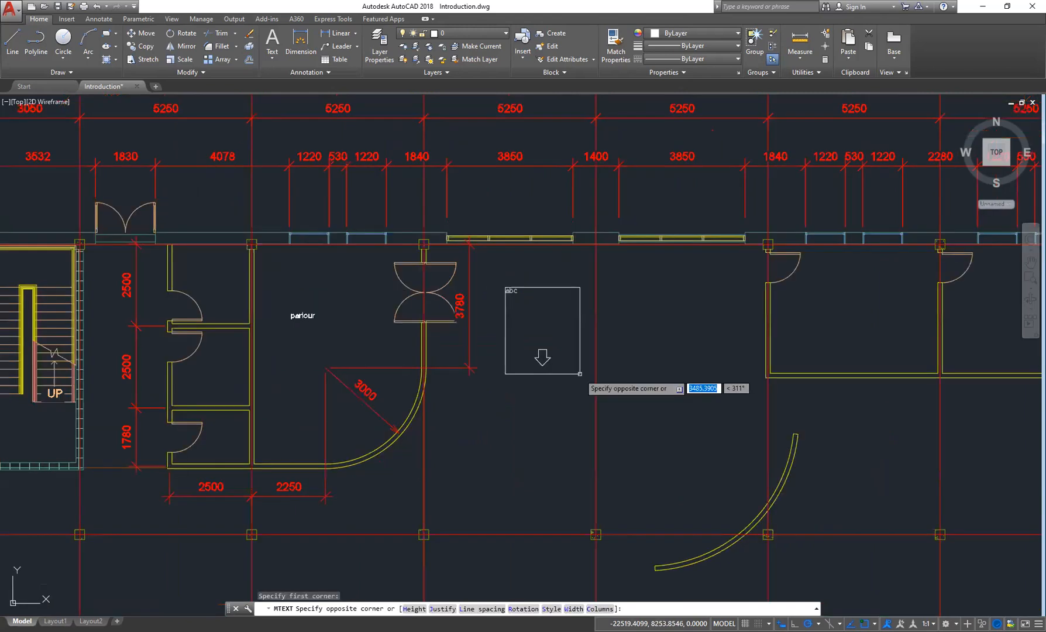
left_click(721, 435)
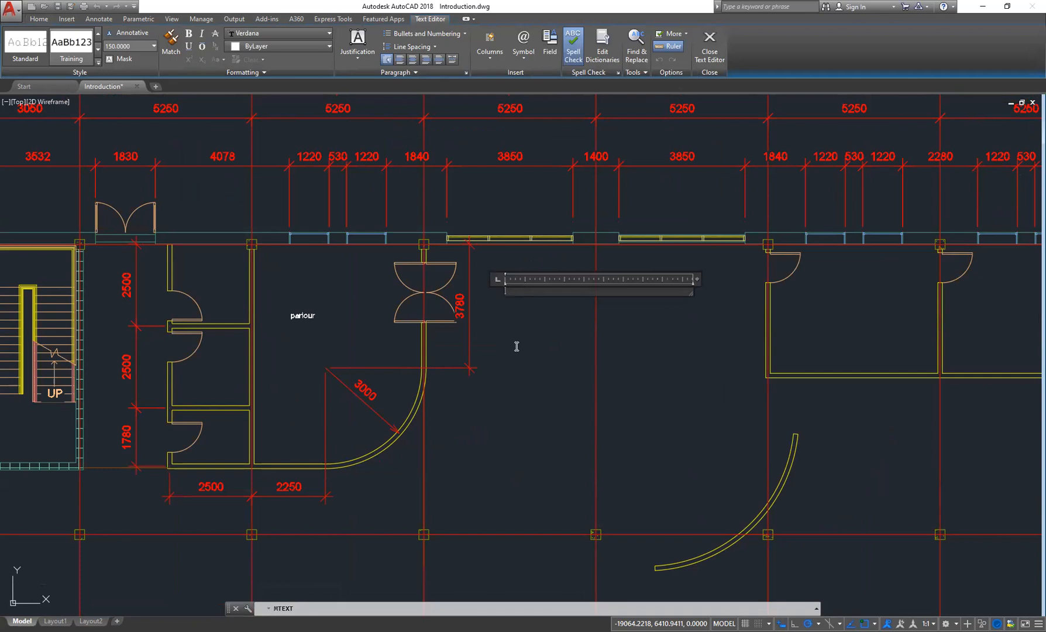
type("This is the start")
key("Return")
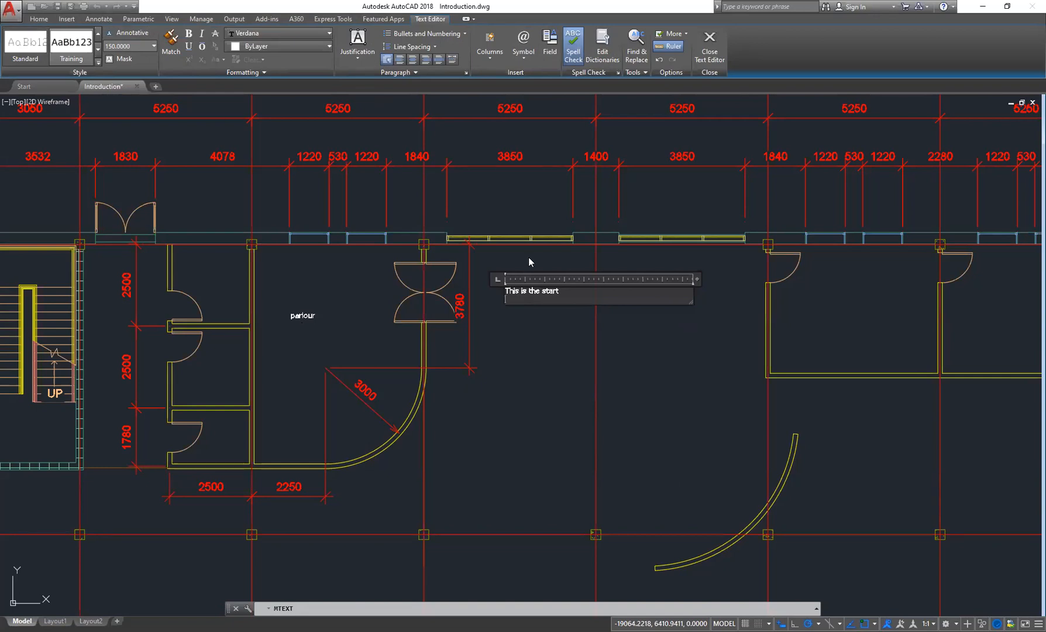
- Select the first line and make it underlined and red (237,31,36)
left_click_drag(561, 290, 505, 290)
left_click(189, 47)
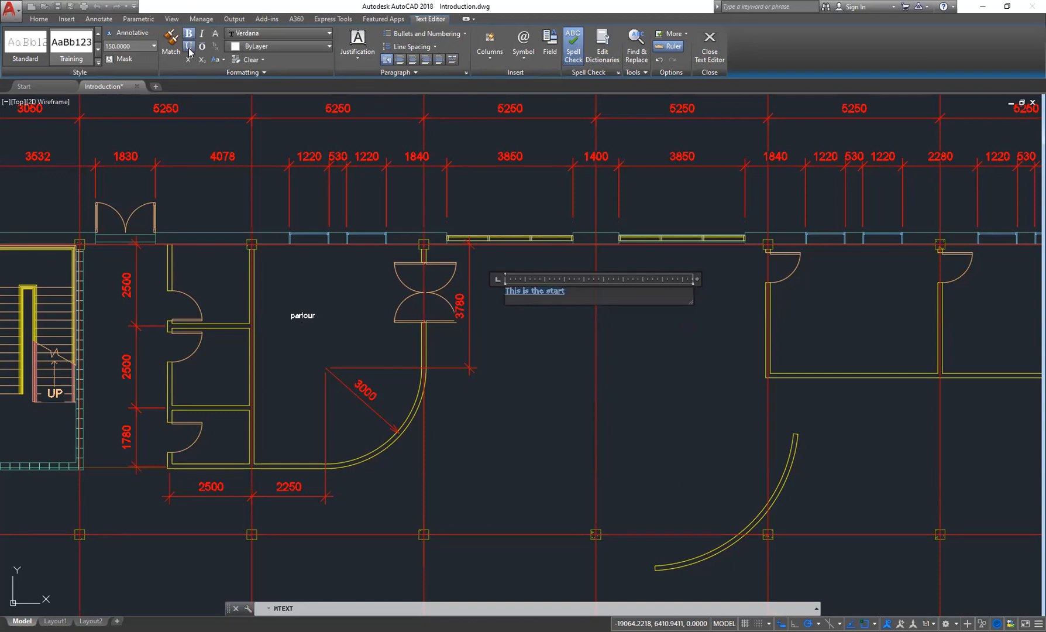
left_click(286, 47)
left_click(265, 112)
left_click(275, 46)
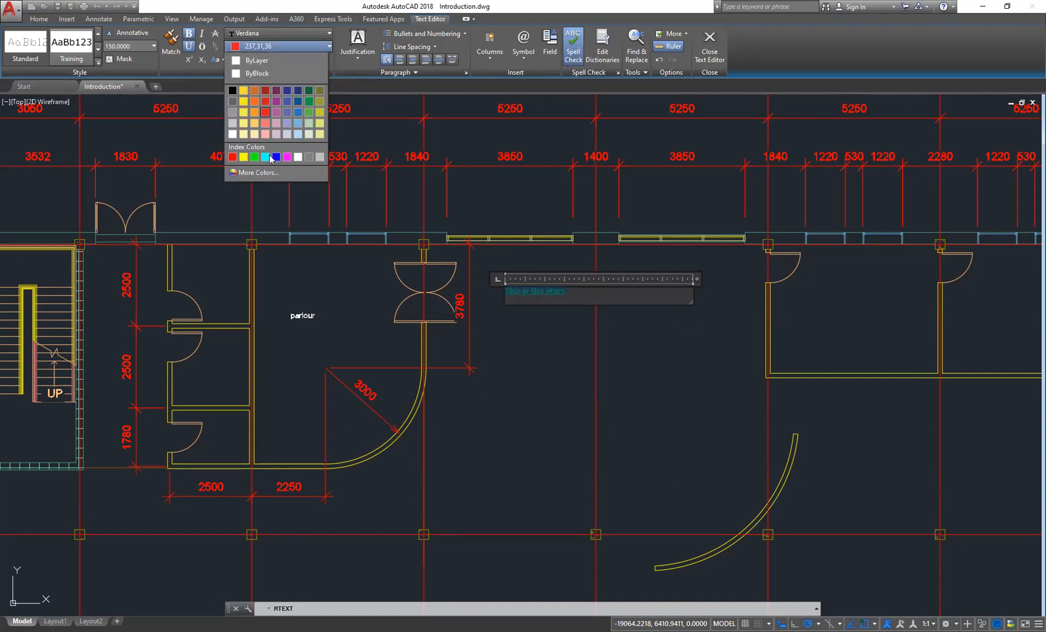
left_click(572, 296)
key("Return")
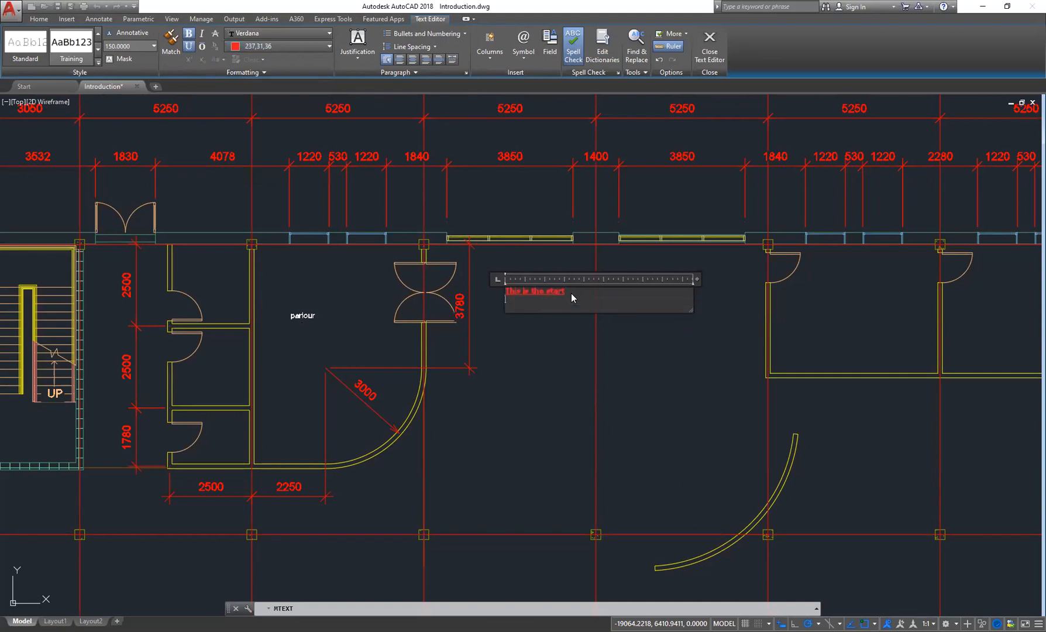
- Turn on bulleted list formatting and add the bullet items "start" and "end" below the first line
left_click(463, 37)
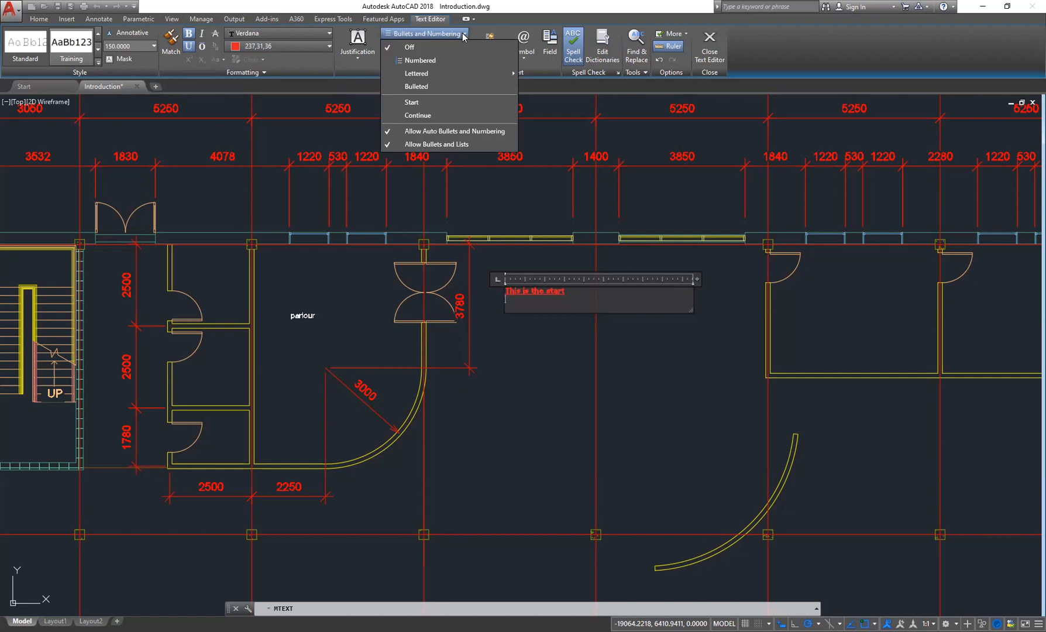
left_click(416, 87)
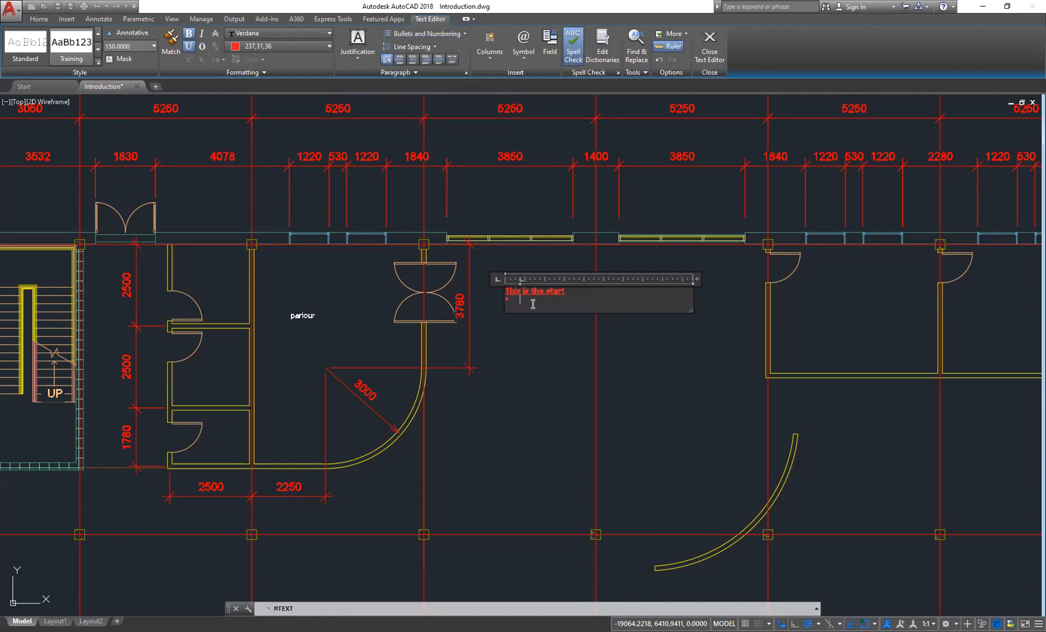
type("start")
scroll(533, 303, "up", 8)
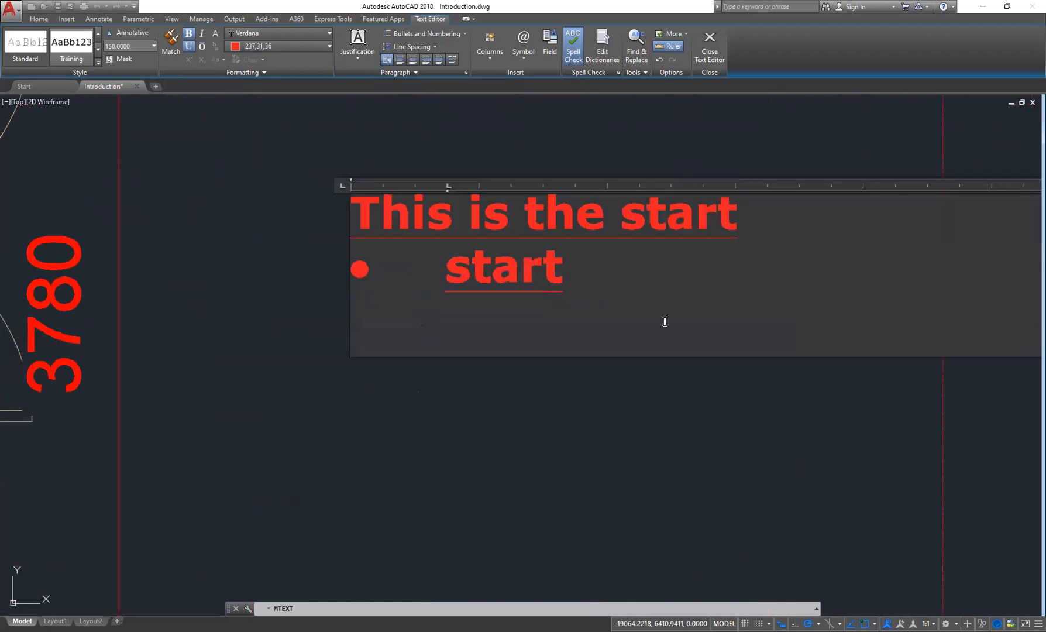
key("Return")
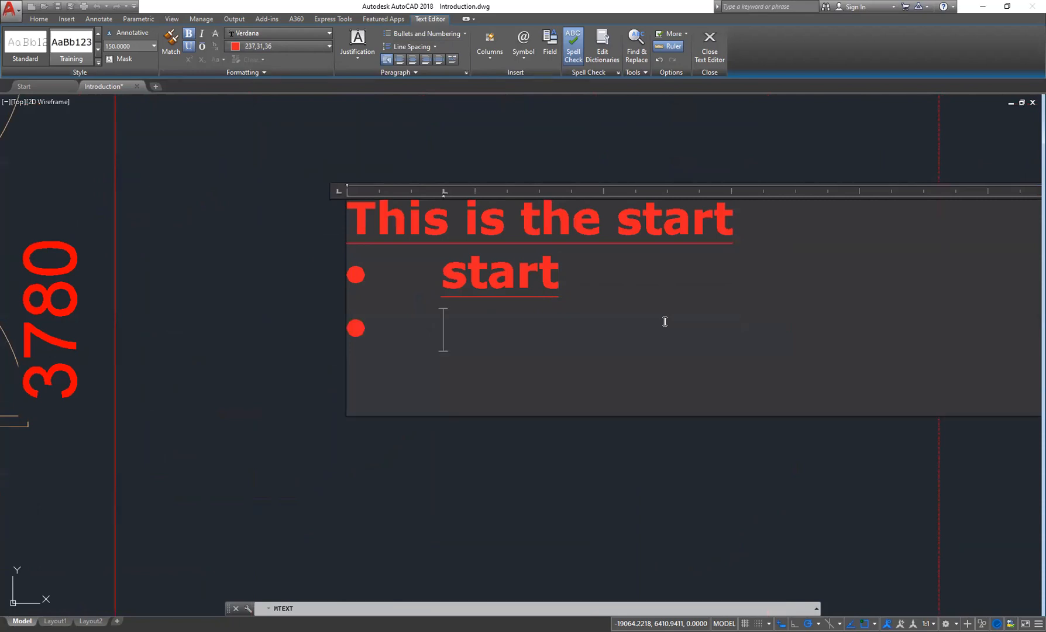
type("end")
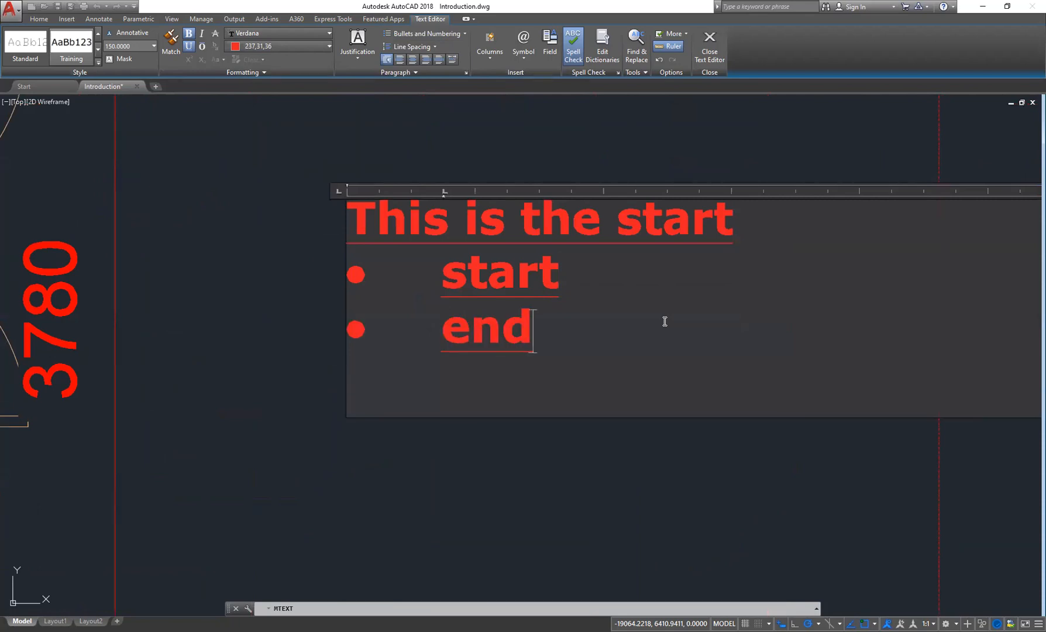
key("Return")
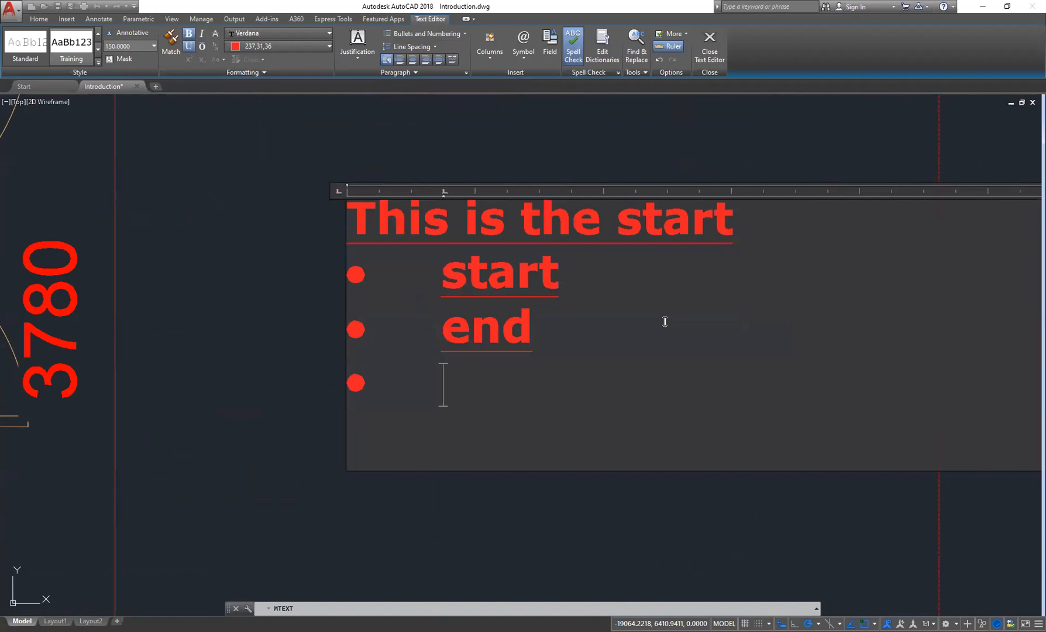
- Try applying the Standard text style to the multiline text instead of Training
scroll(427, 263, "down", 3)
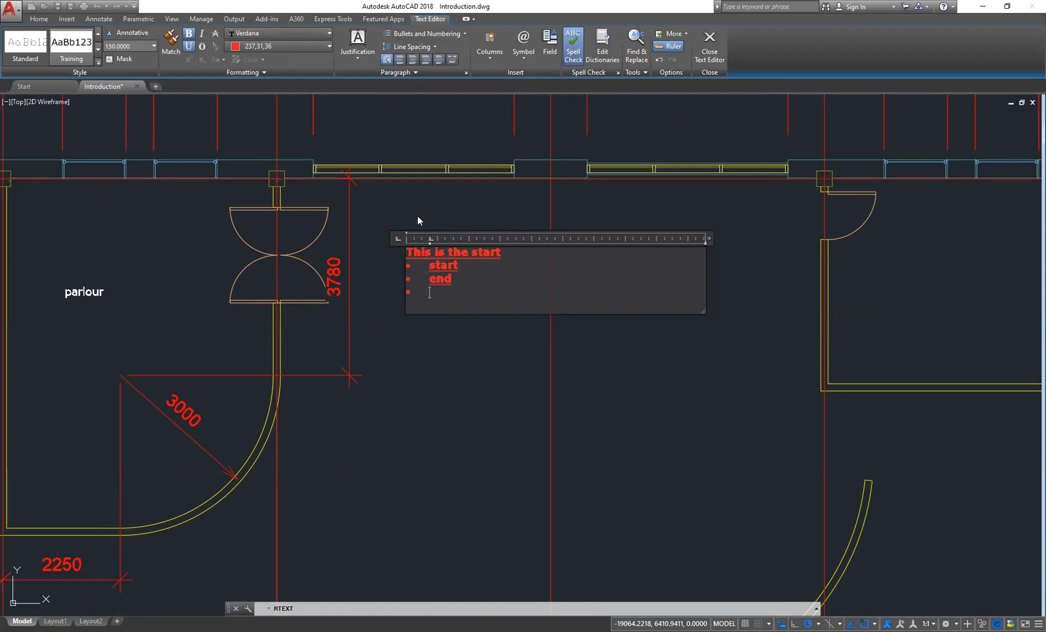
left_click(77, 55)
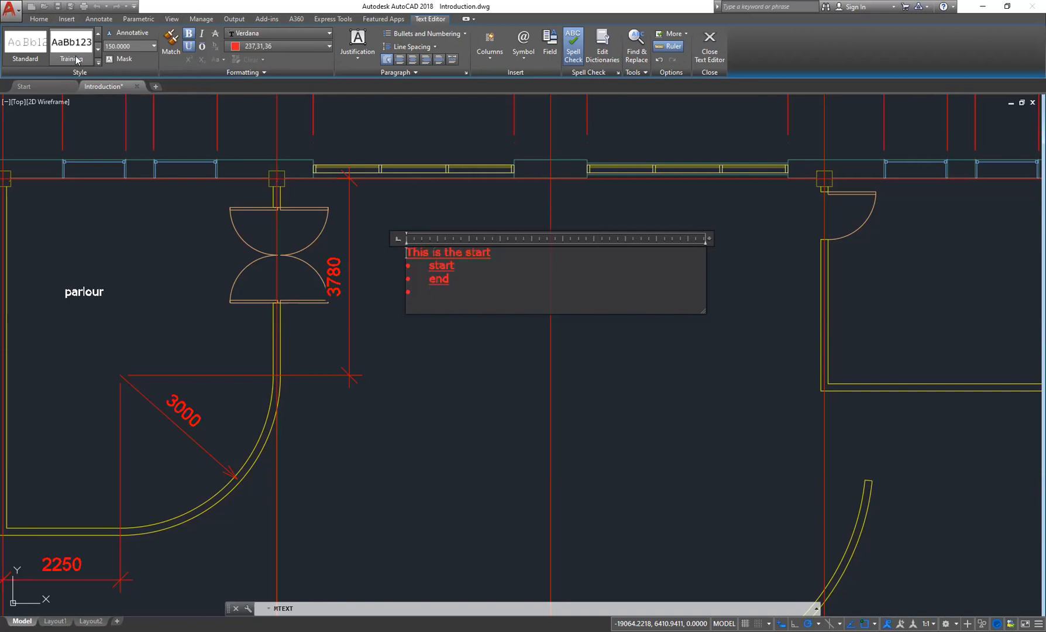
left_click(23, 55)
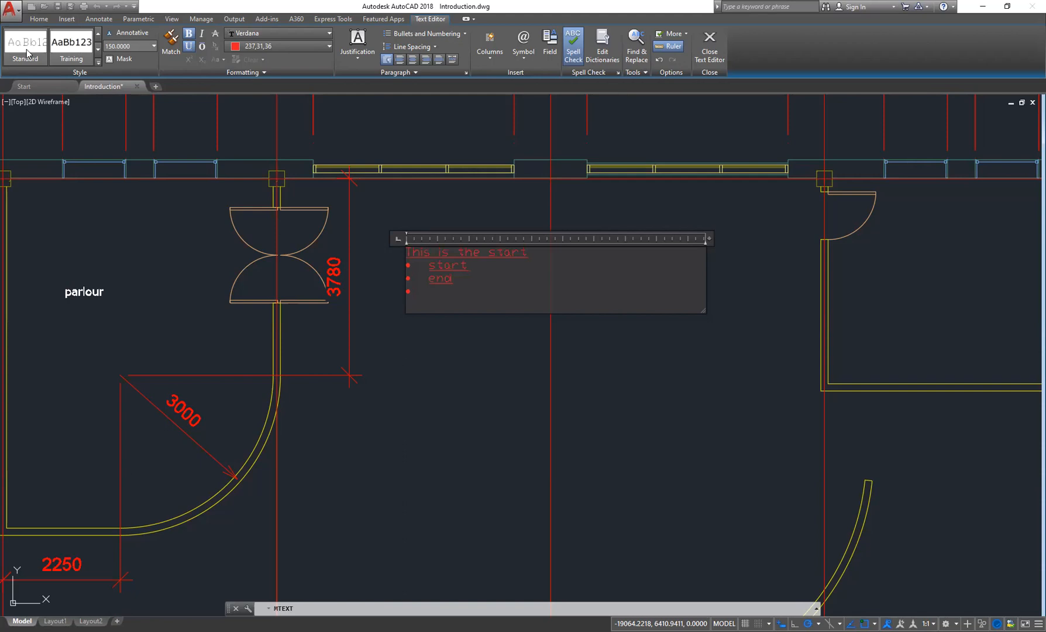
left_click(20, 53)
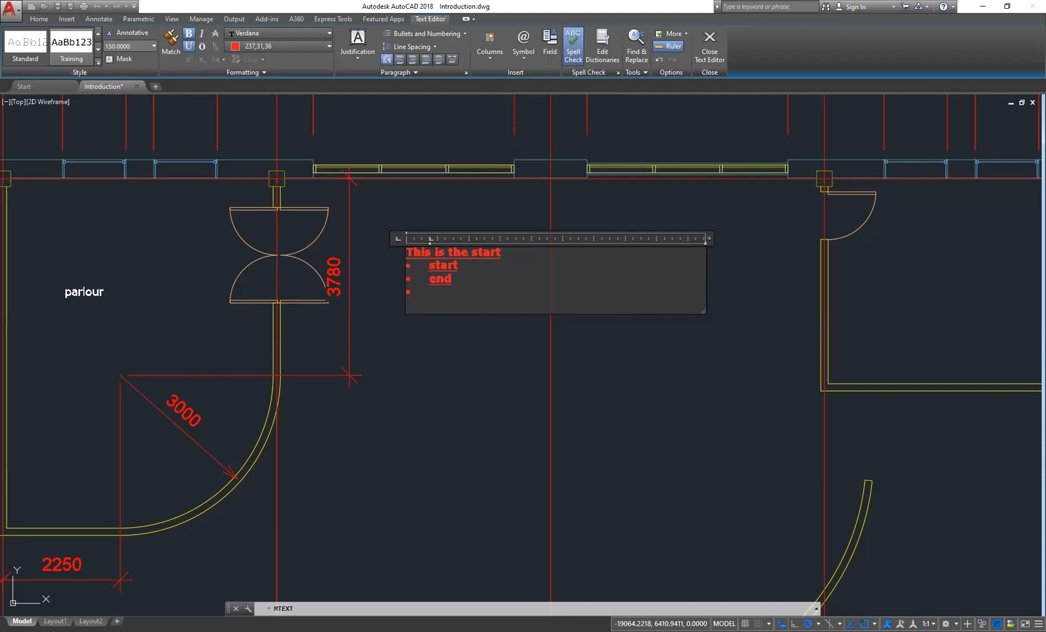
- Close the text editor to finish the bulleted multiline text
key("Escape")
key("Escape")
mouse_move(130, 327)
middle_mouse_down()
mouse_move(344, 250)
mouse_move(543, 270)
middle_mouse_up()
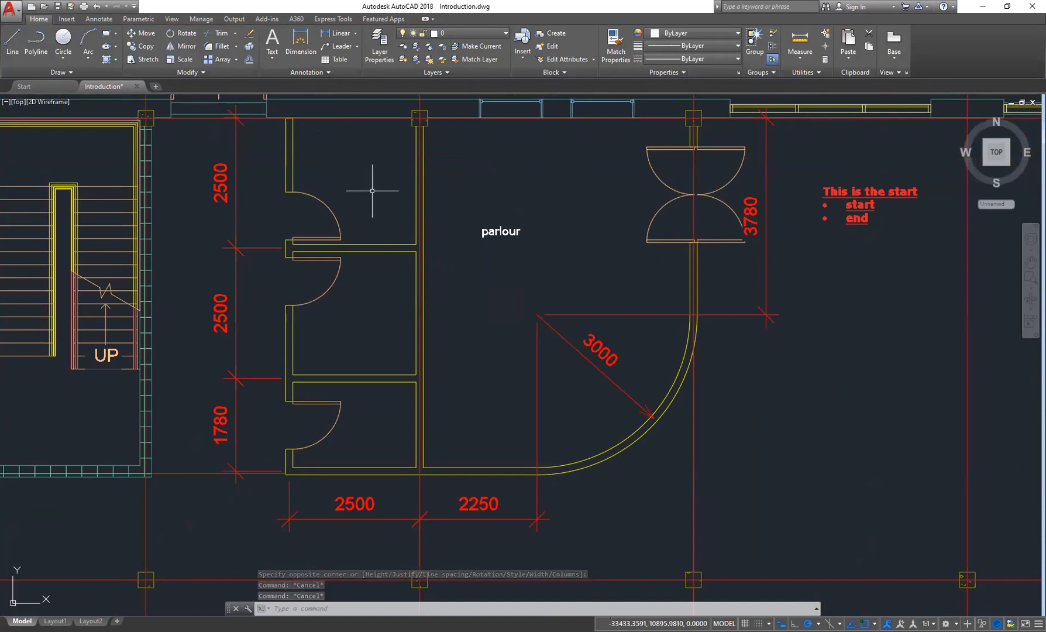
middle_click_drag(358, 173, 361, 203)
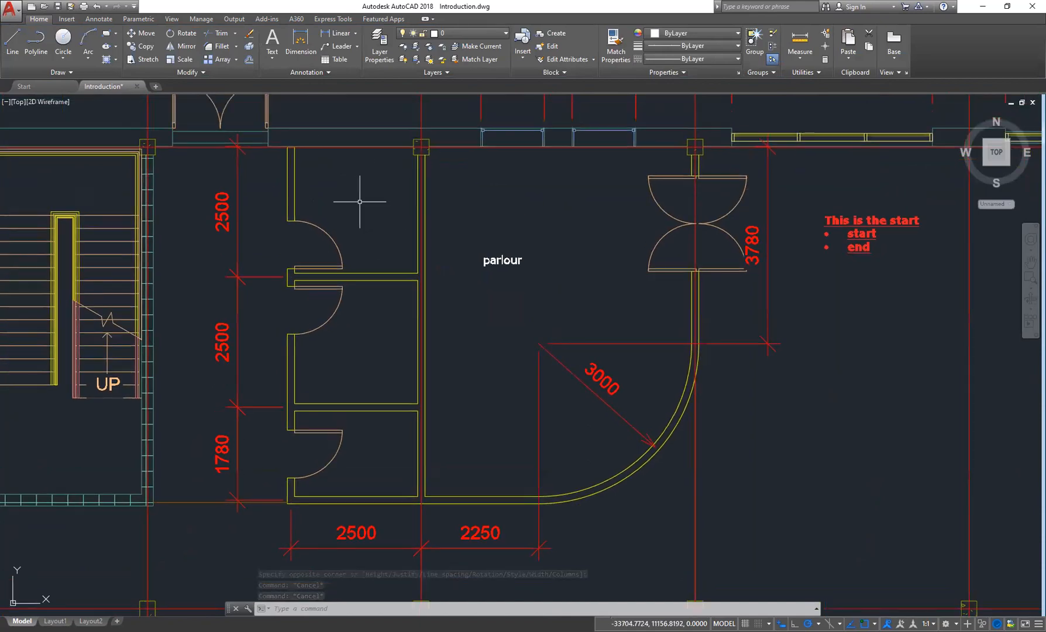
left_click(272, 58)
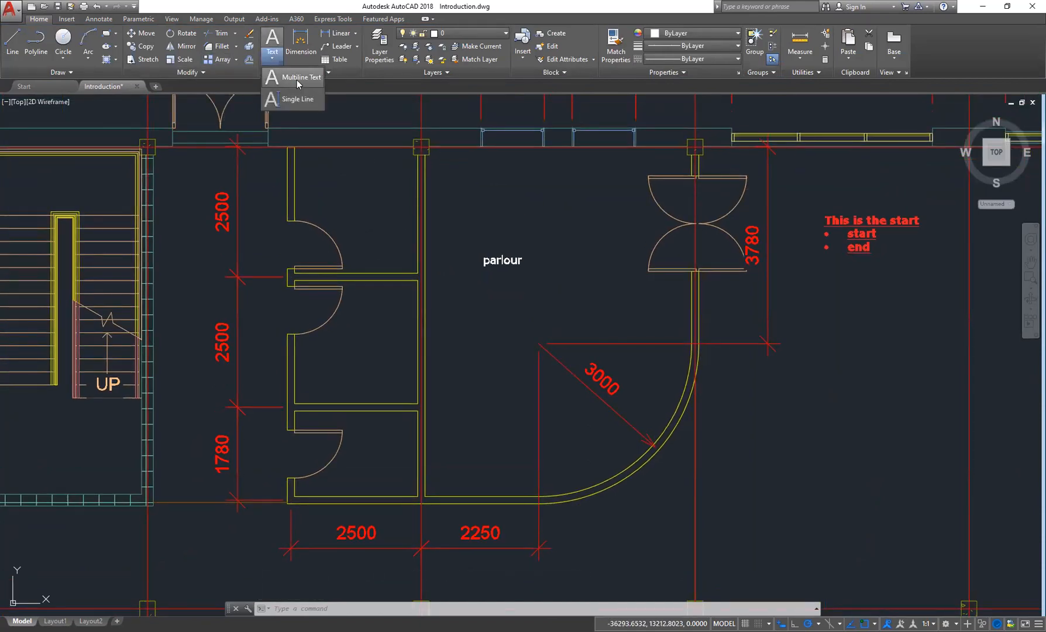
key("Escape")
key("Escape")
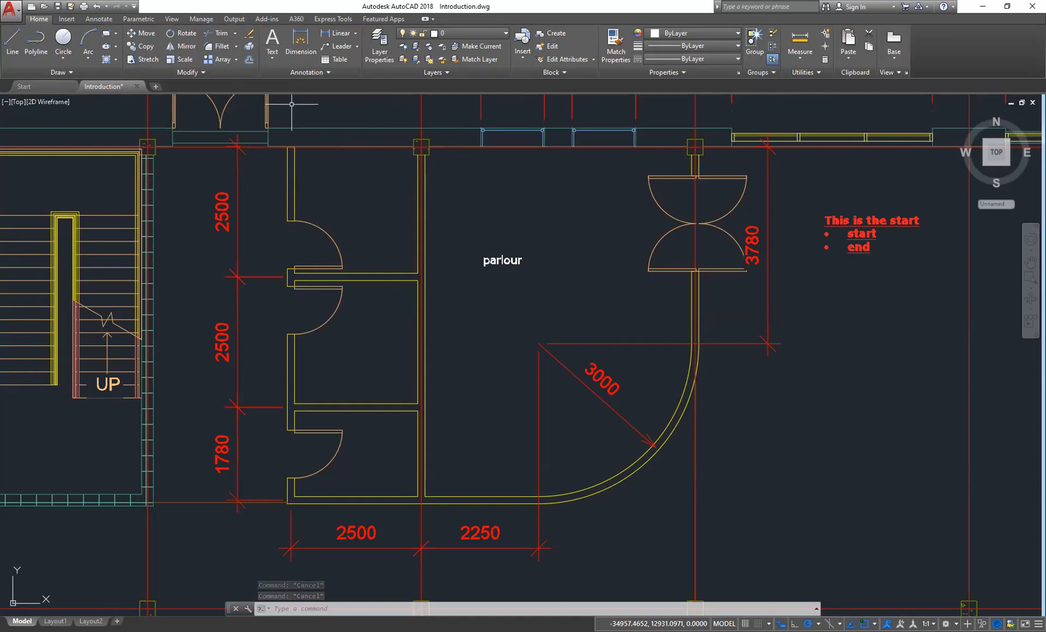
- Place single-line text "bedroom" in the upper-left room at default rotation
left_click(272, 58)
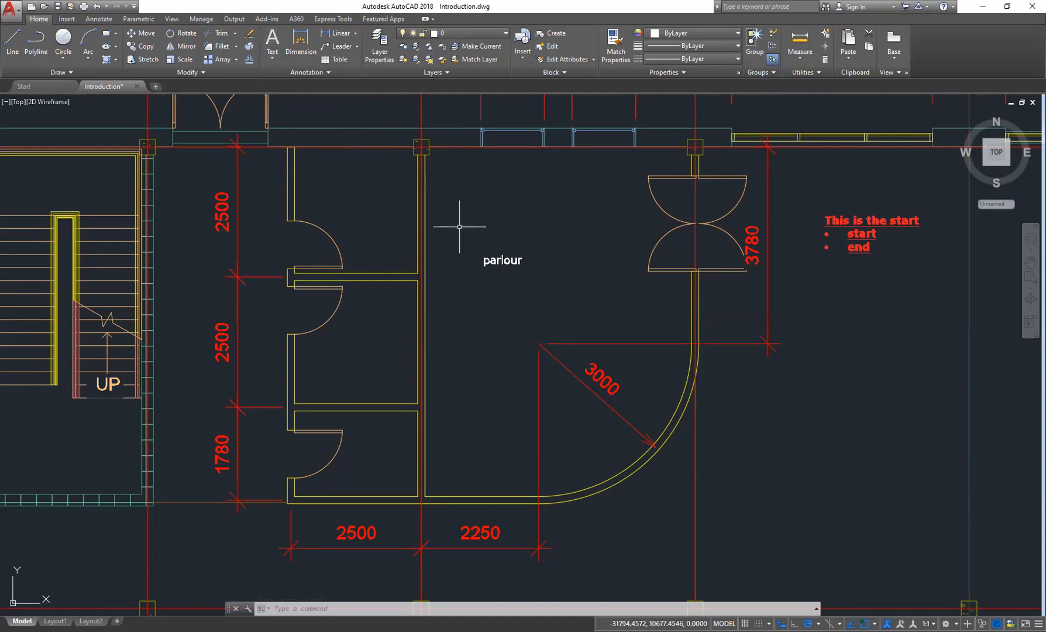
left_click(272, 40)
left_click(272, 59)
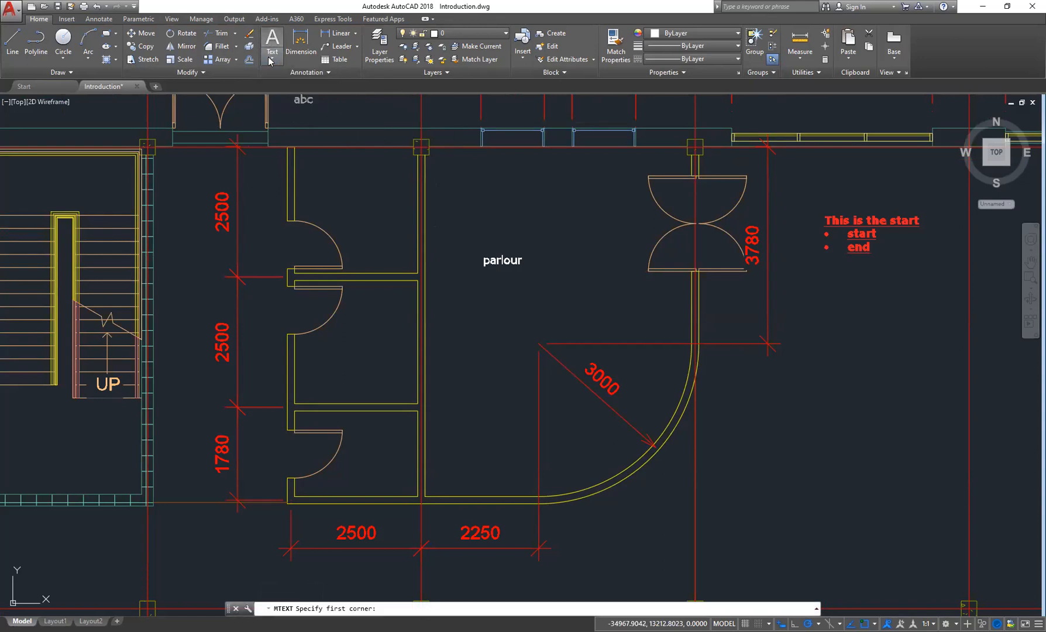
left_click(272, 58)
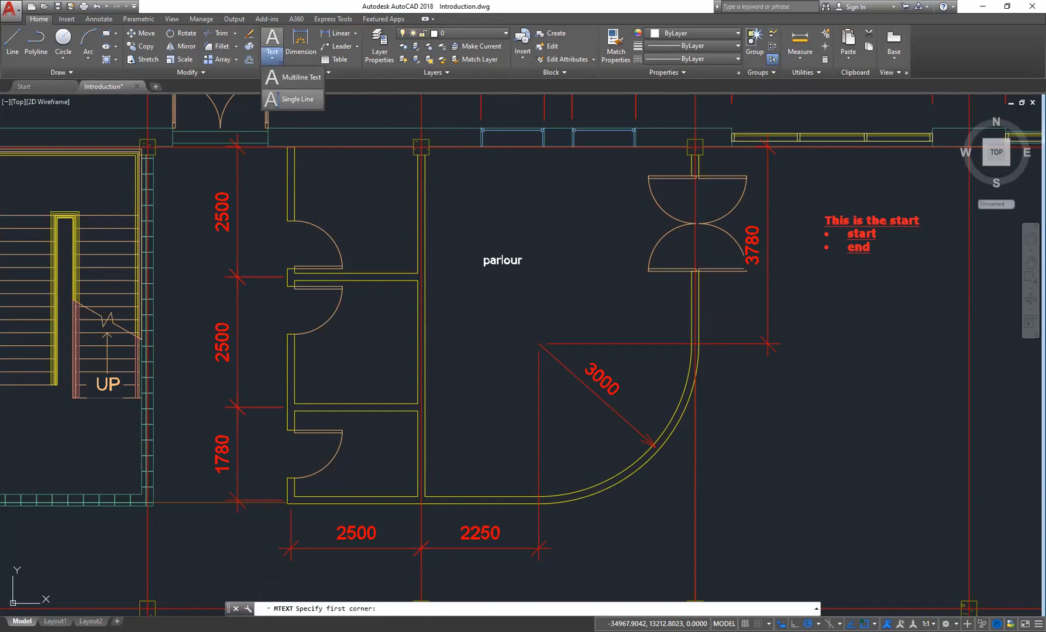
left_click(295, 98)
left_click(321, 198)
key("Return")
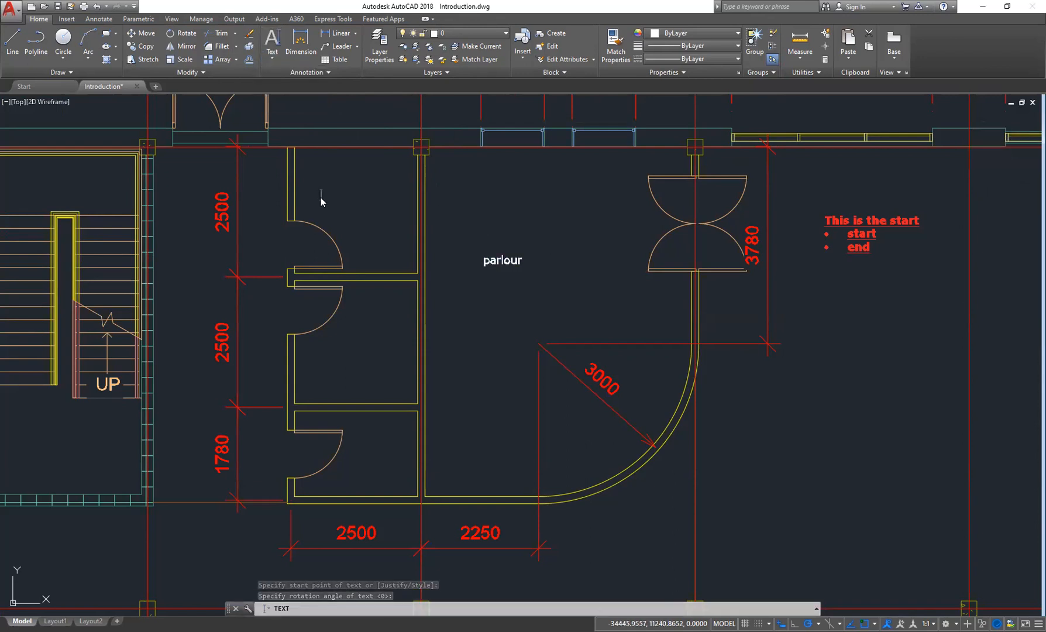
type("bed")
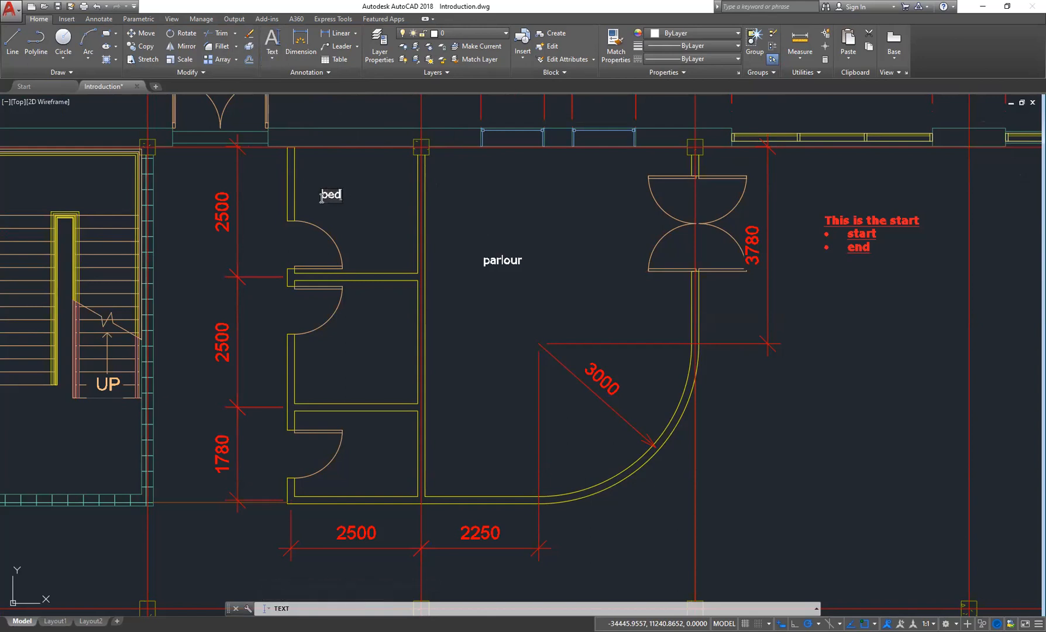
type("room")
key("Return")
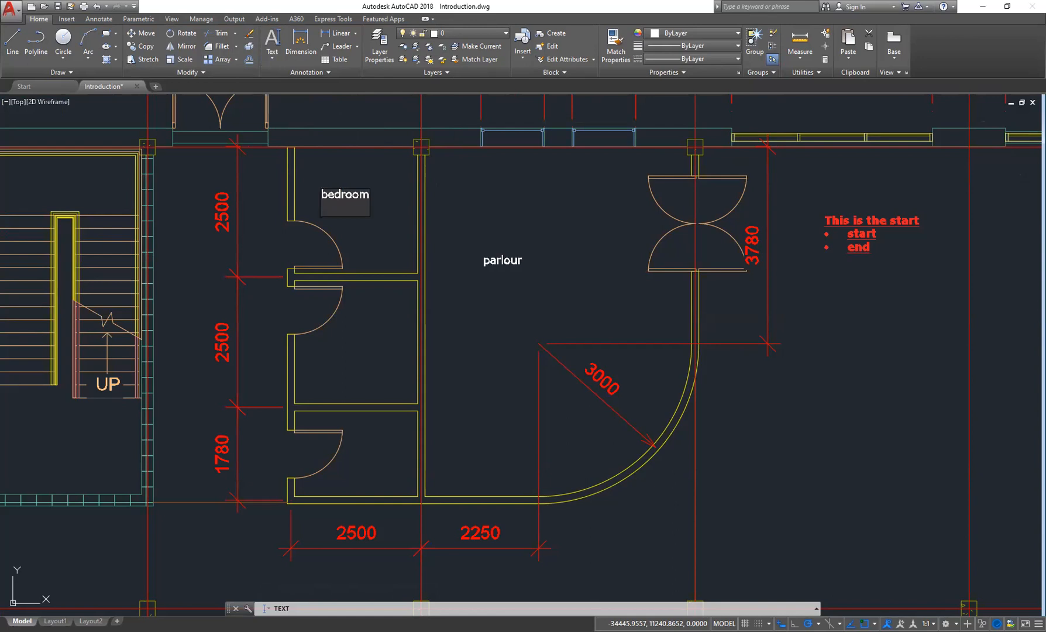
- Exit the Text command to finish the single-line room label
key("Return")
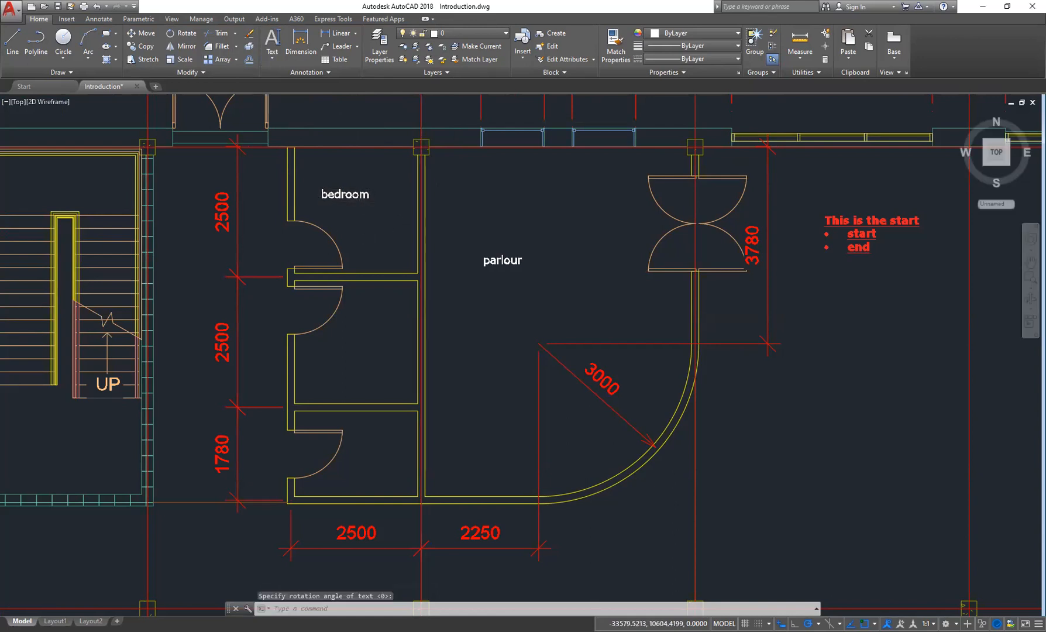
scroll(366, 235, "down", 2)
mouse_move(533, 305)
middle_mouse_down()
mouse_move(533, 319)
mouse_move(520, 308)
mouse_move(373, 308)
mouse_move(448, 303)
middle_mouse_up()
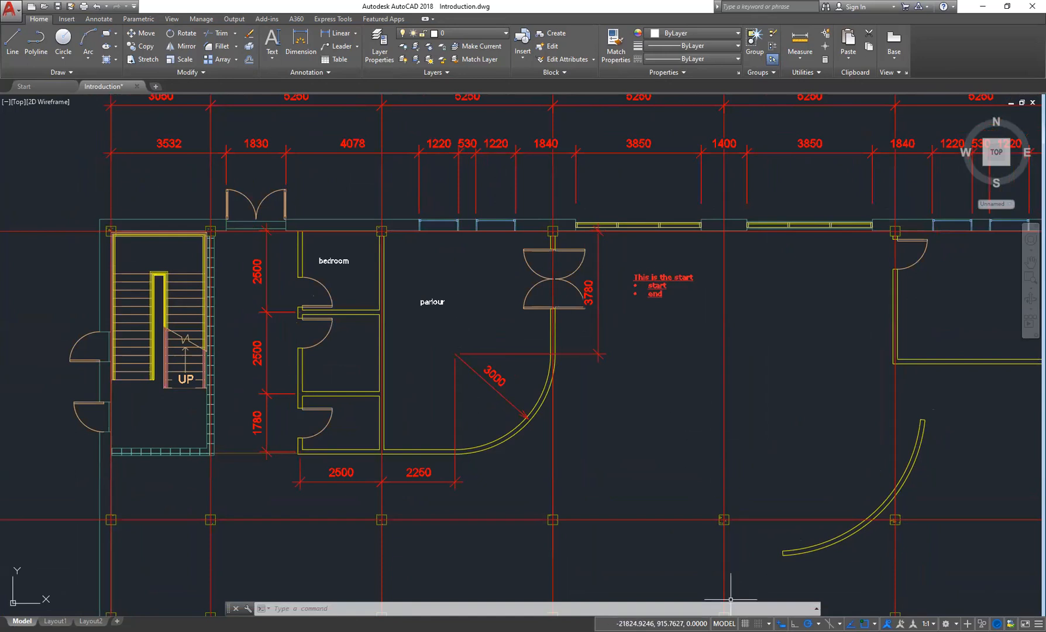
middle_click_drag(496, 284, 493, 302)
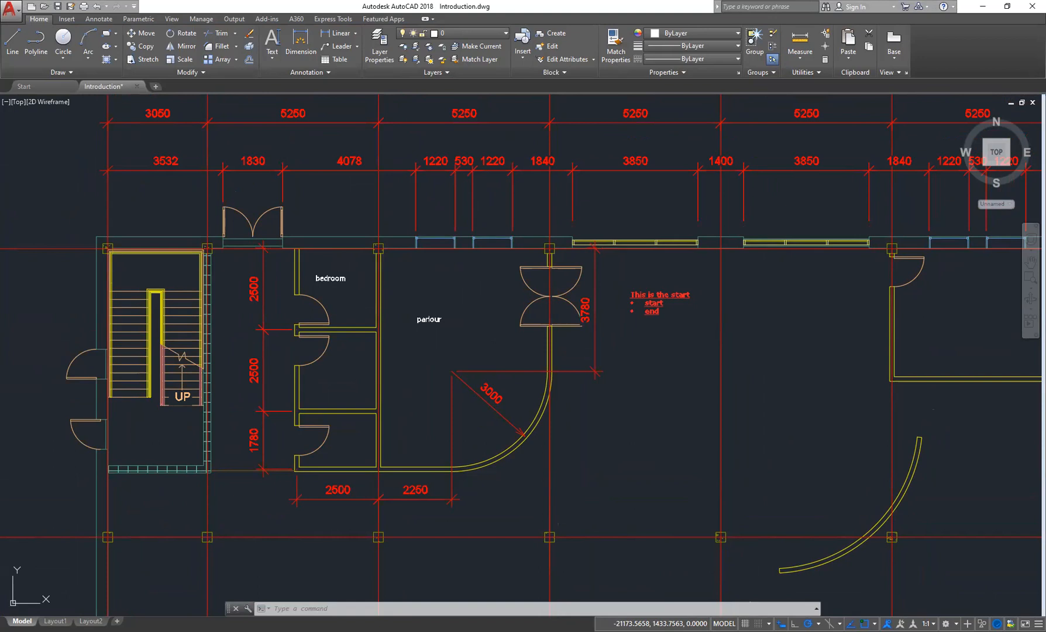
mouse_move(981, 140)
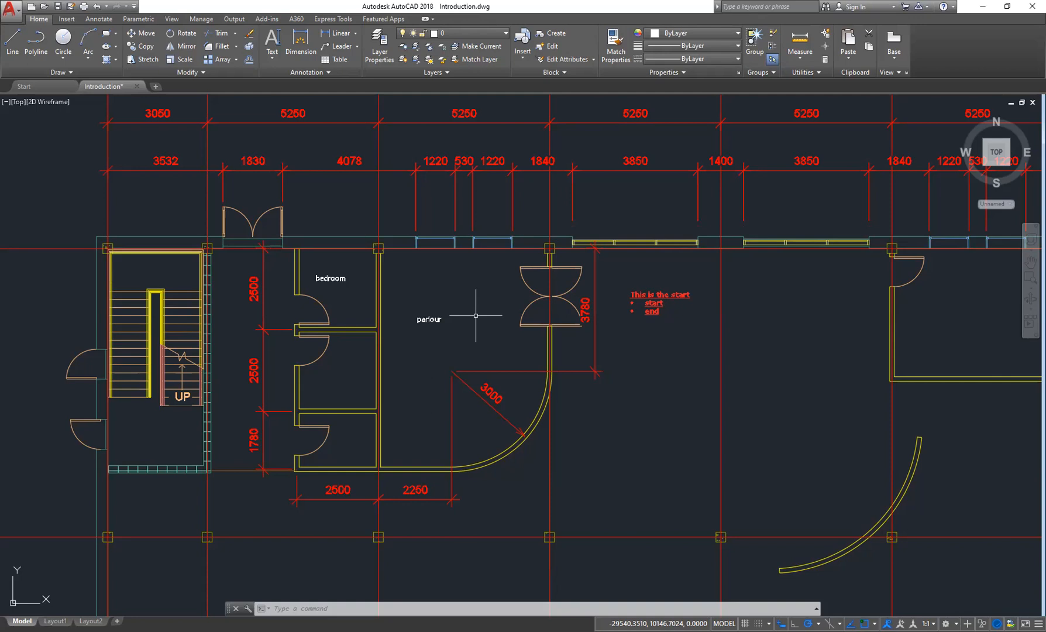
middle_click_drag(669, 347, 509, 358)
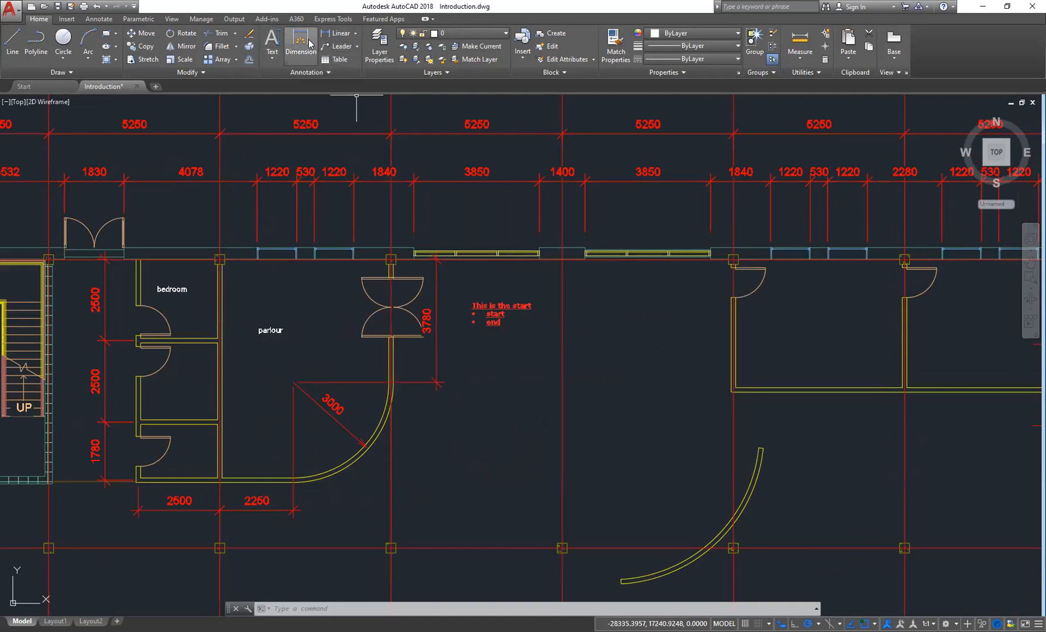
- Open the Dimension Style manager to modify the dimension styles
left_click(107, 20)
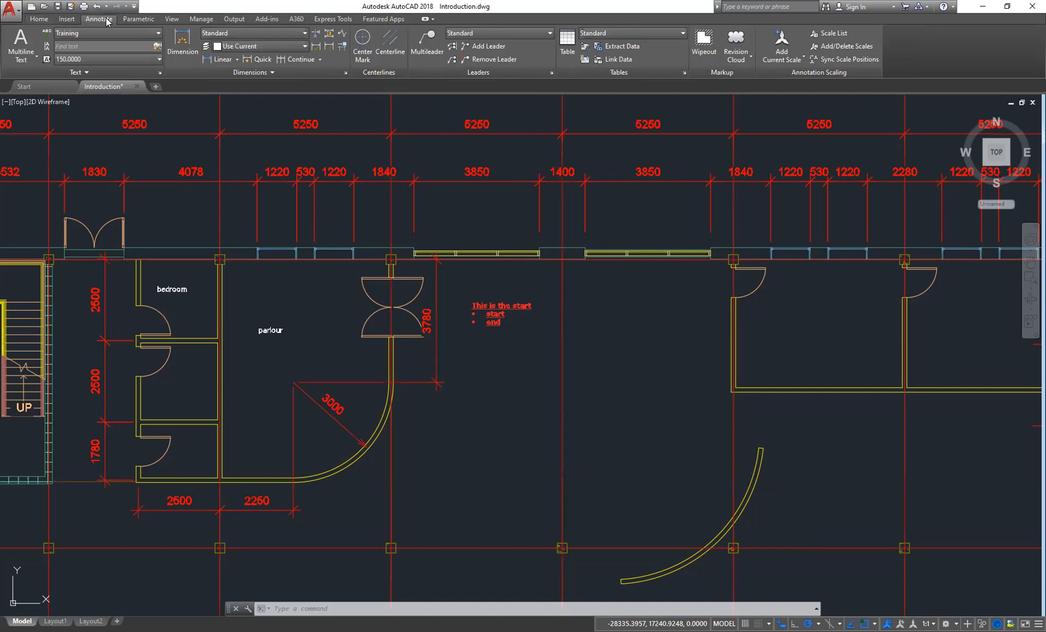
left_click(38, 19)
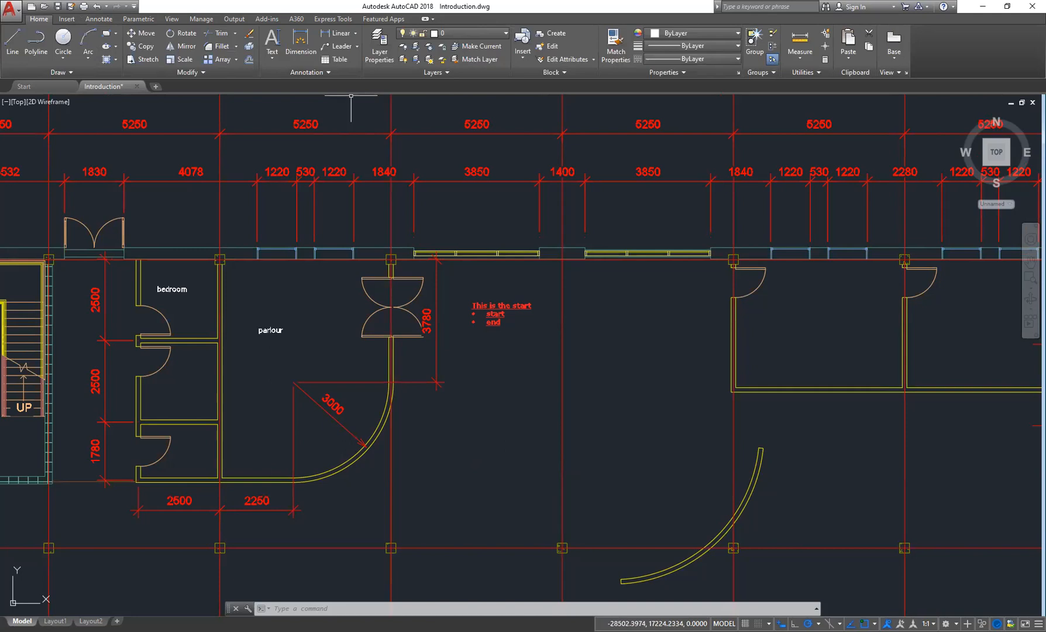
left_click(100, 22)
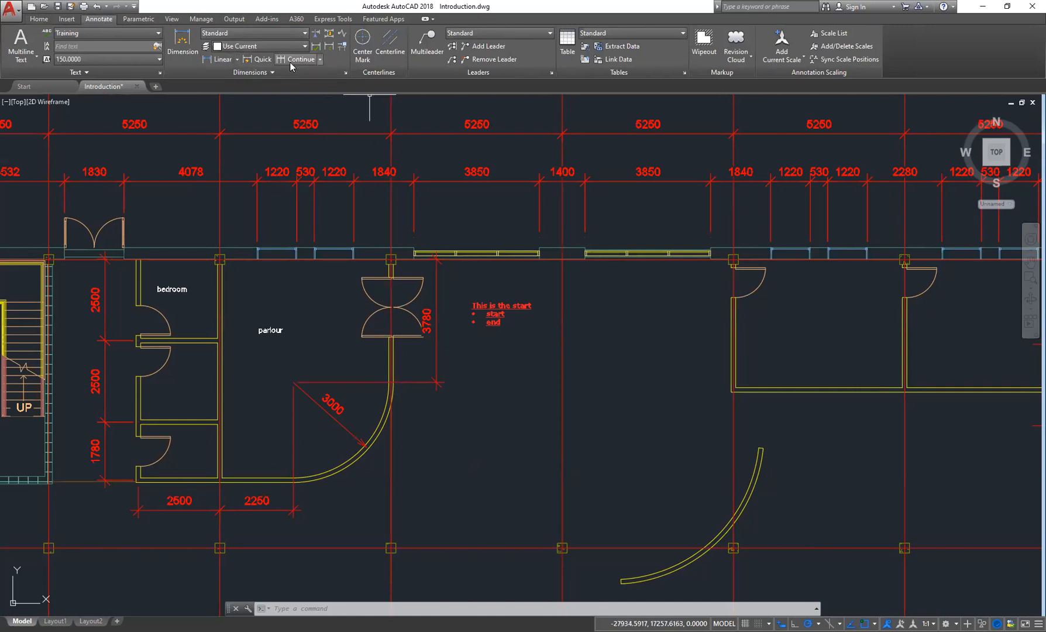
left_click(39, 19)
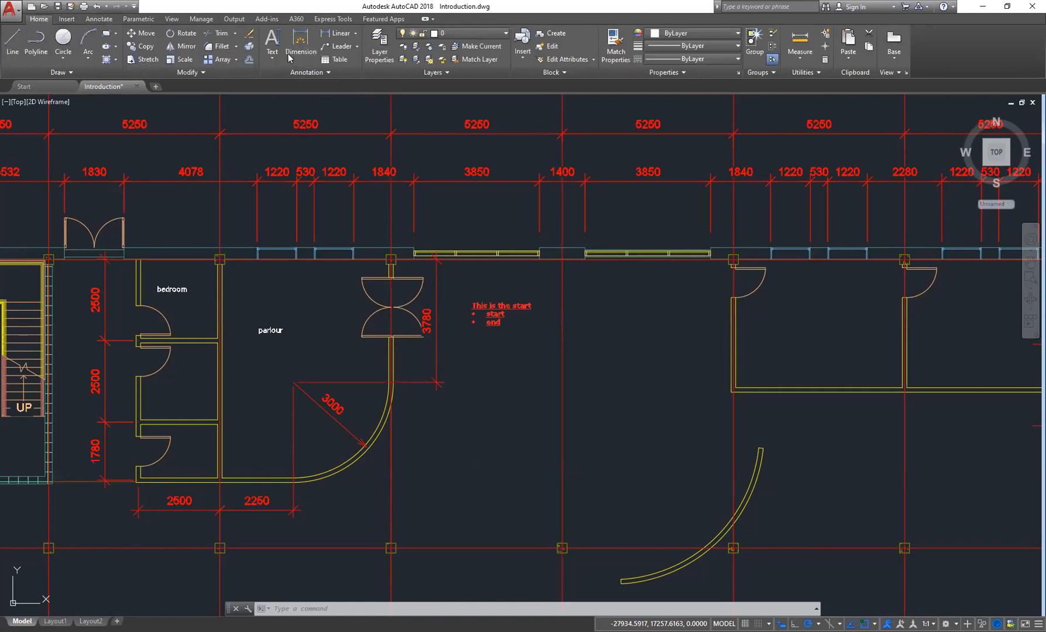
left_click(355, 33)
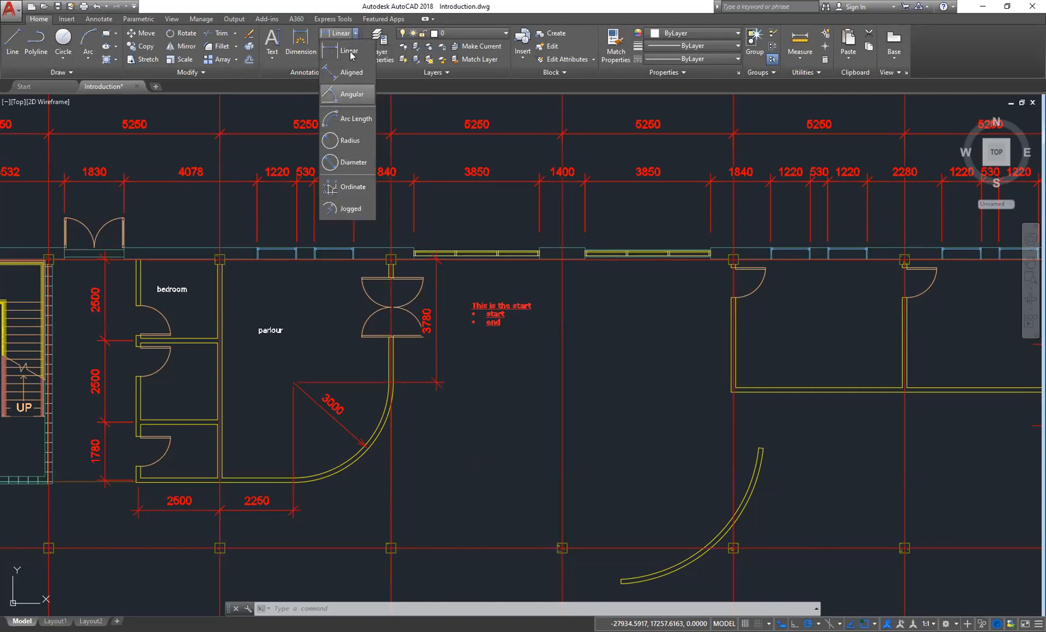
left_click(274, 69)
left_click(275, 73)
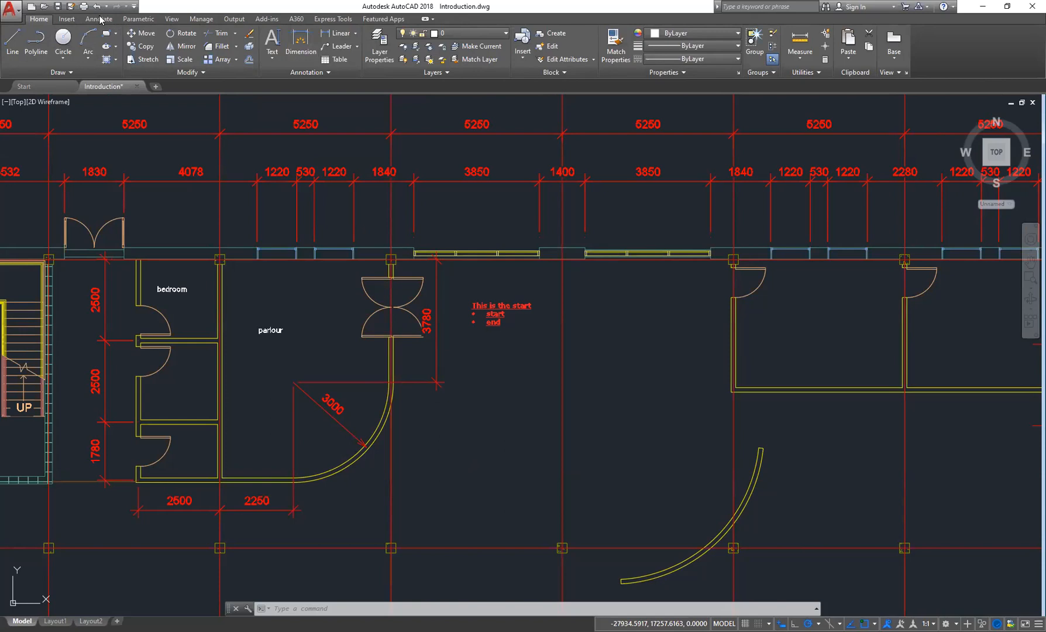
left_click(100, 20)
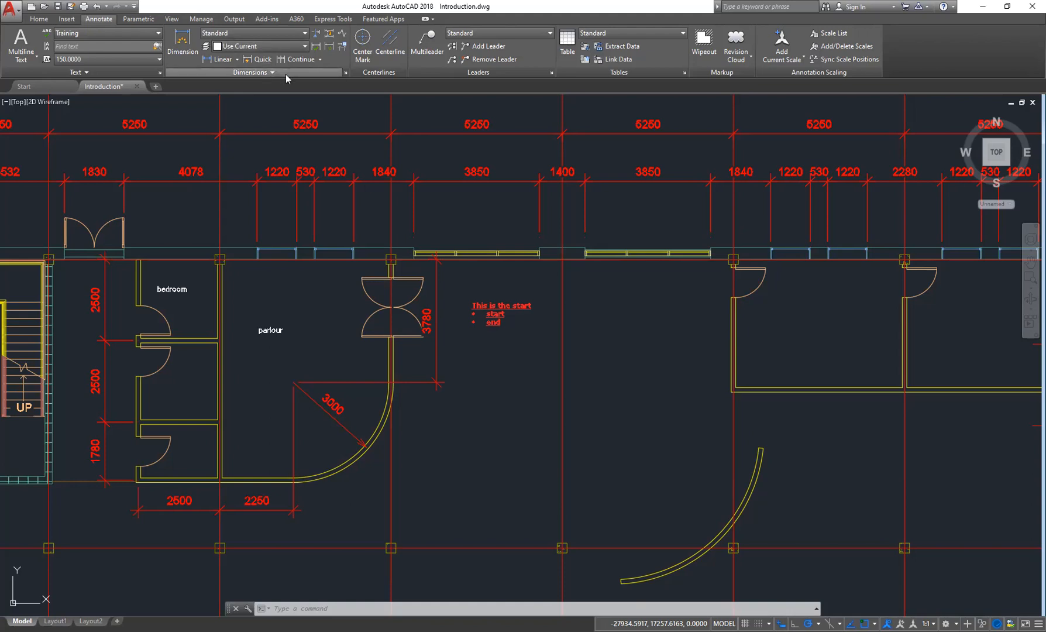
left_click(346, 71)
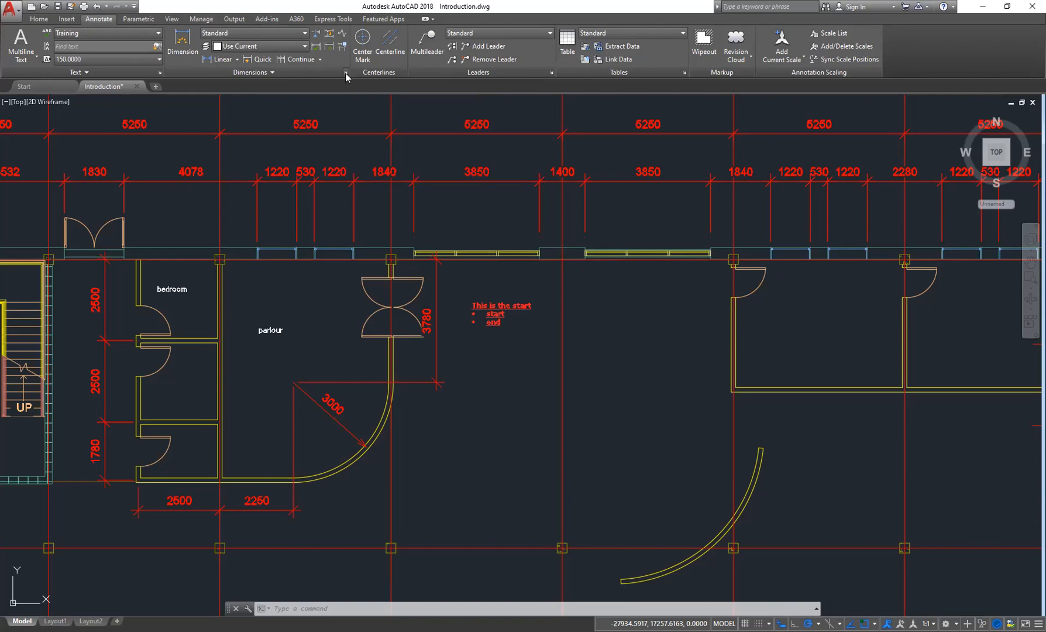
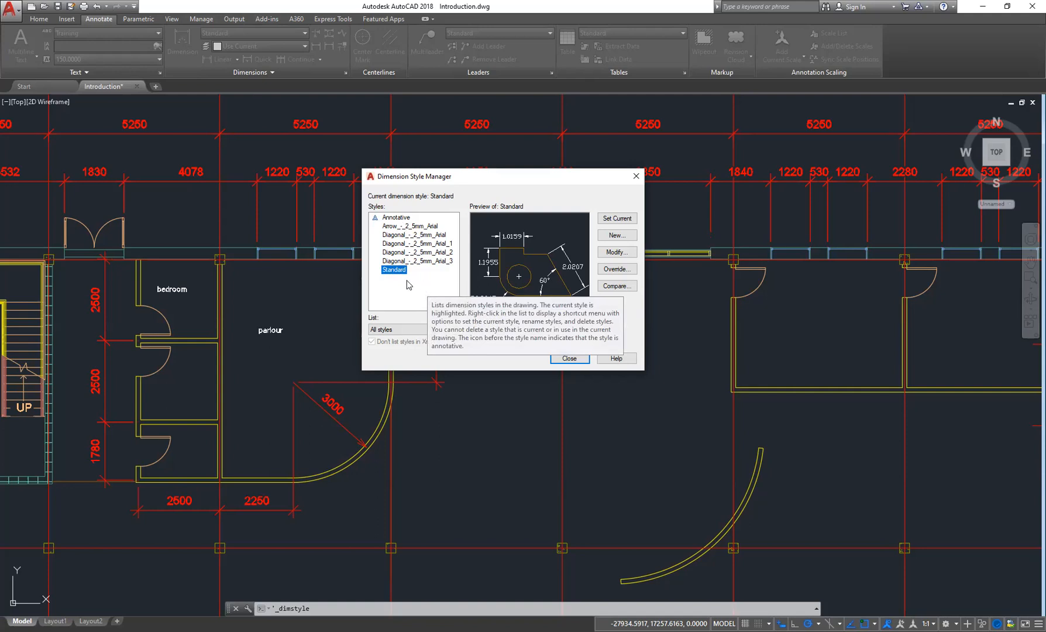
- Create a new dimension style named "Training dim style", starting from Standard and used for all dimensions
left_click(614, 240)
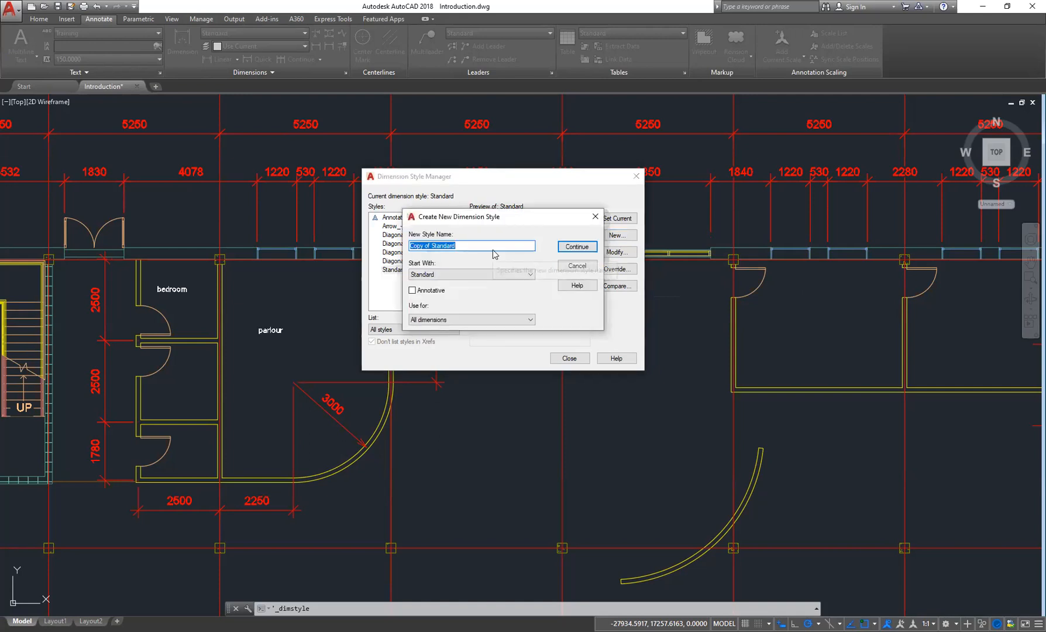
type("Training dim style")
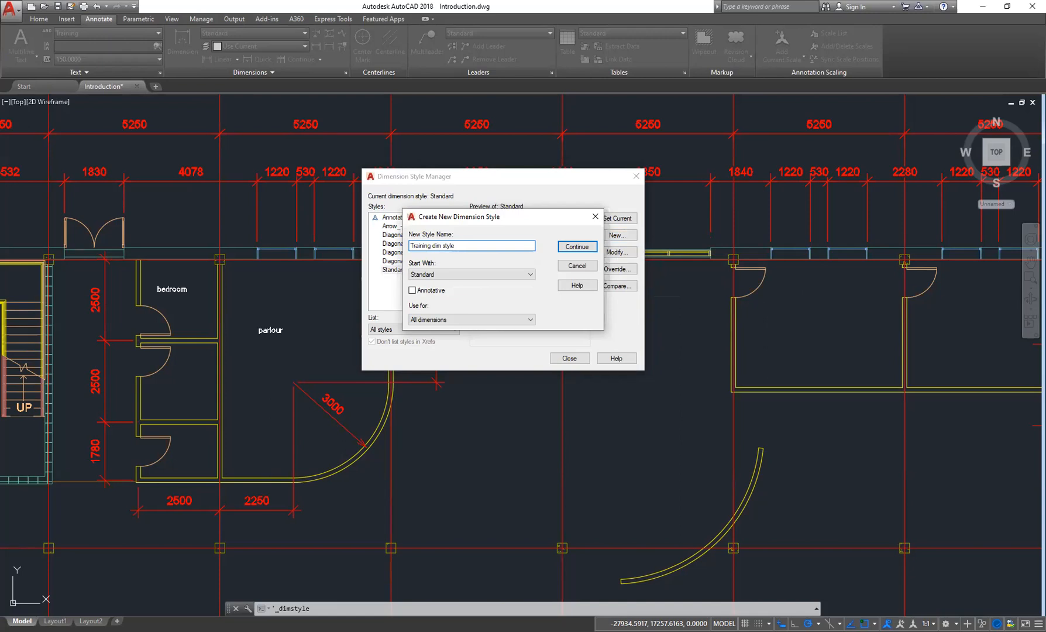
left_click(491, 274)
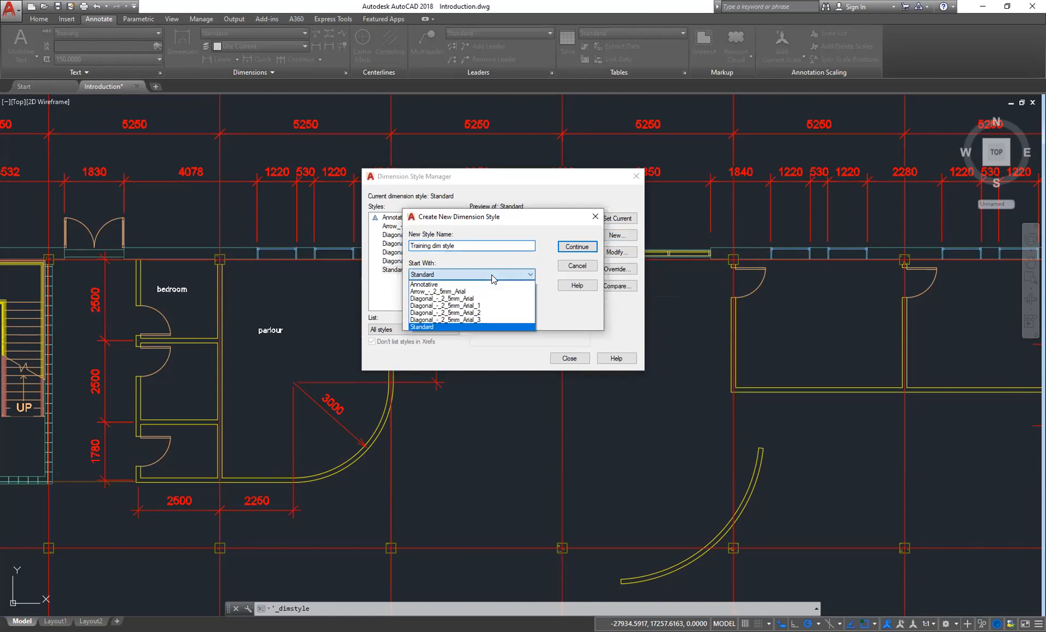
left_click(493, 275)
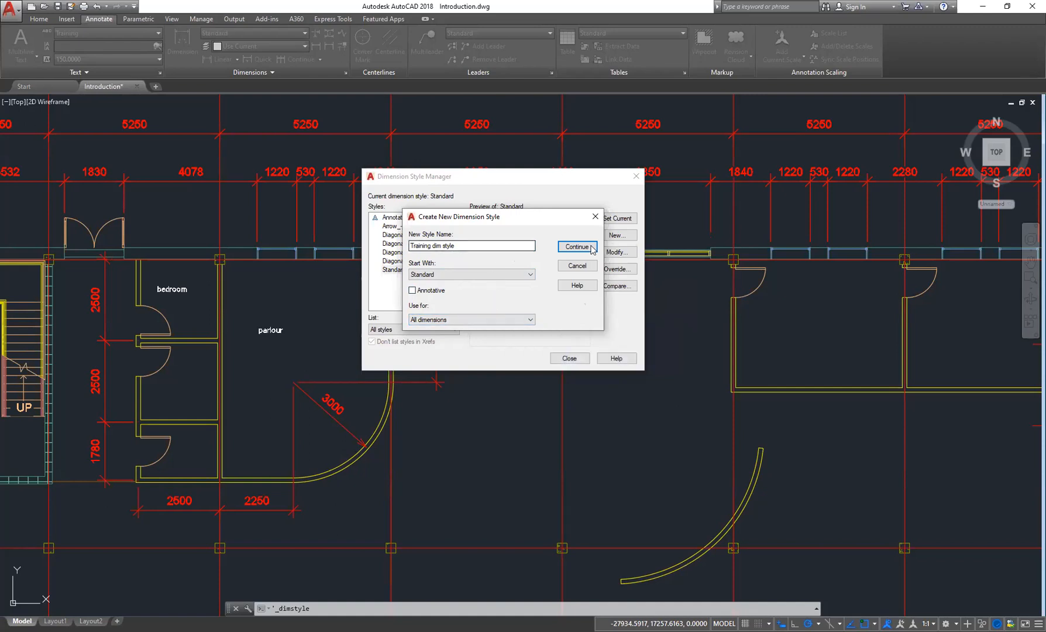
left_click(492, 320)
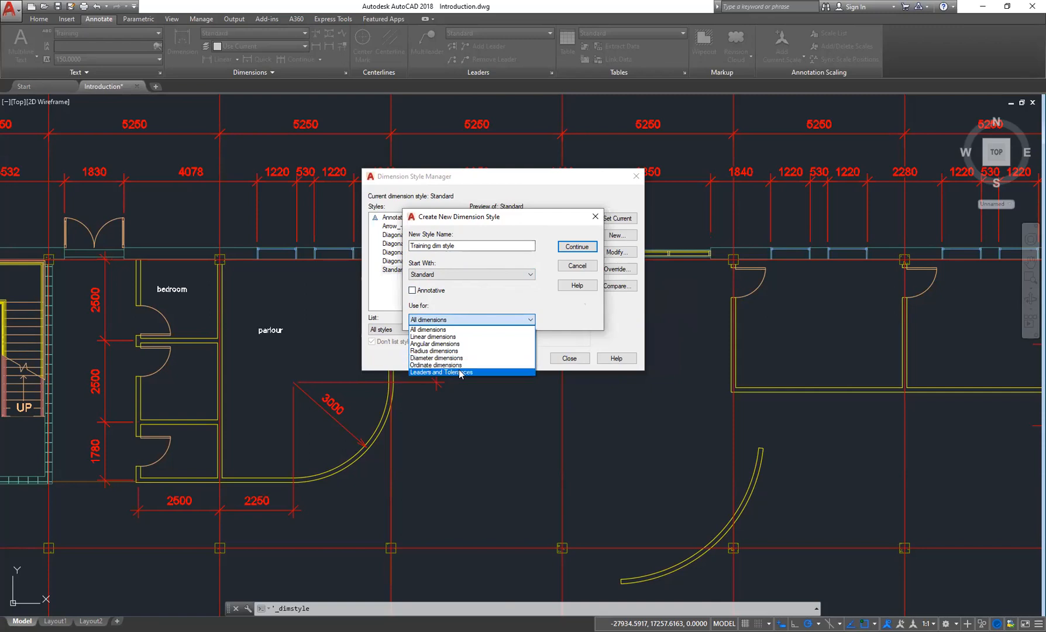
left_click(470, 309)
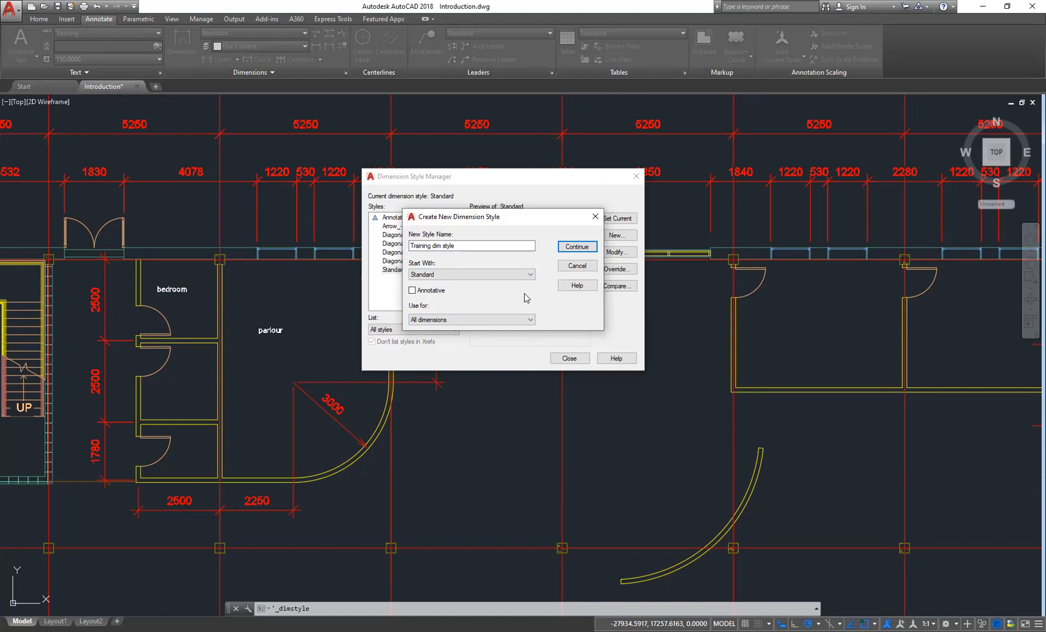
left_click(512, 322)
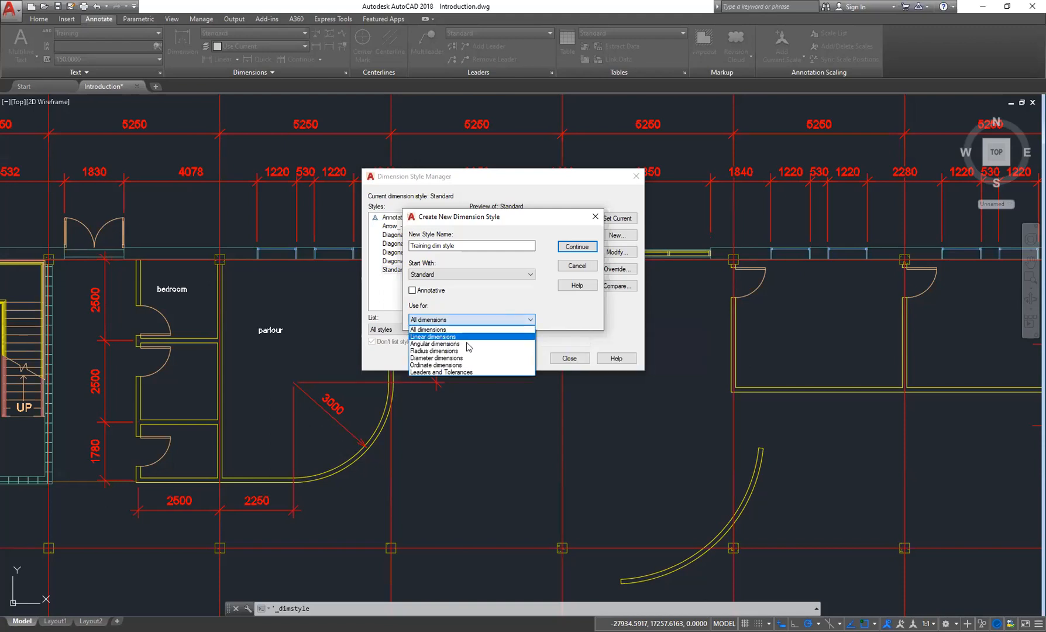
left_click(546, 208)
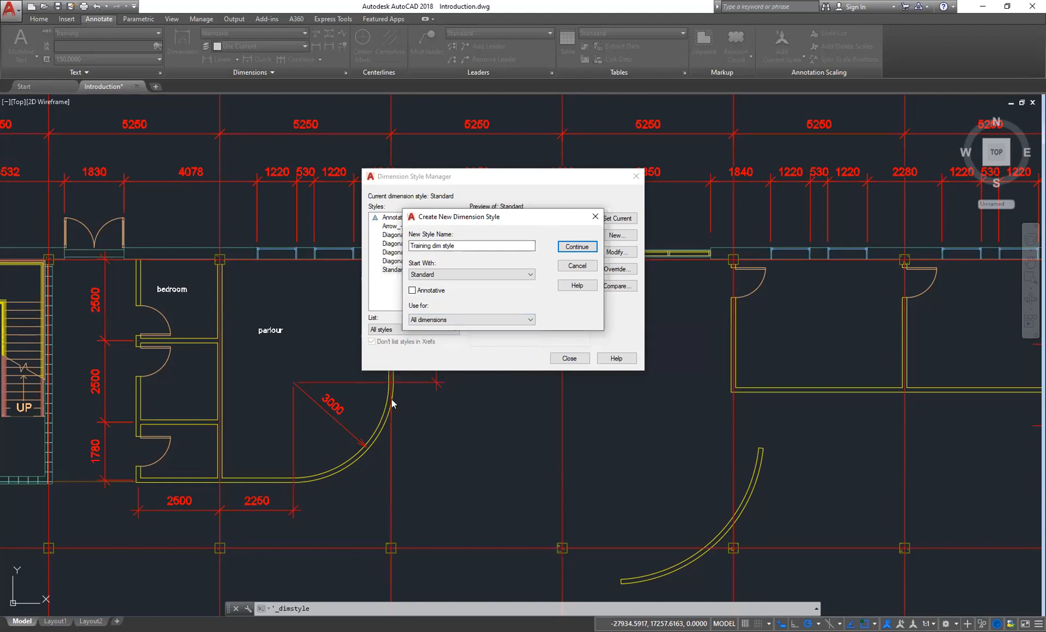
left_click(477, 319)
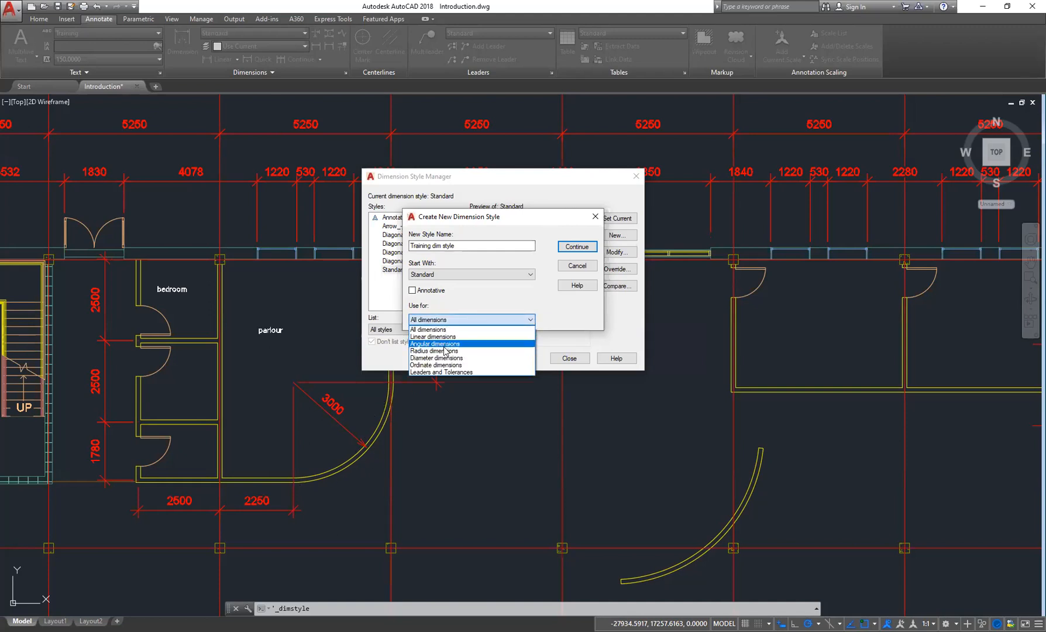
left_click(456, 320)
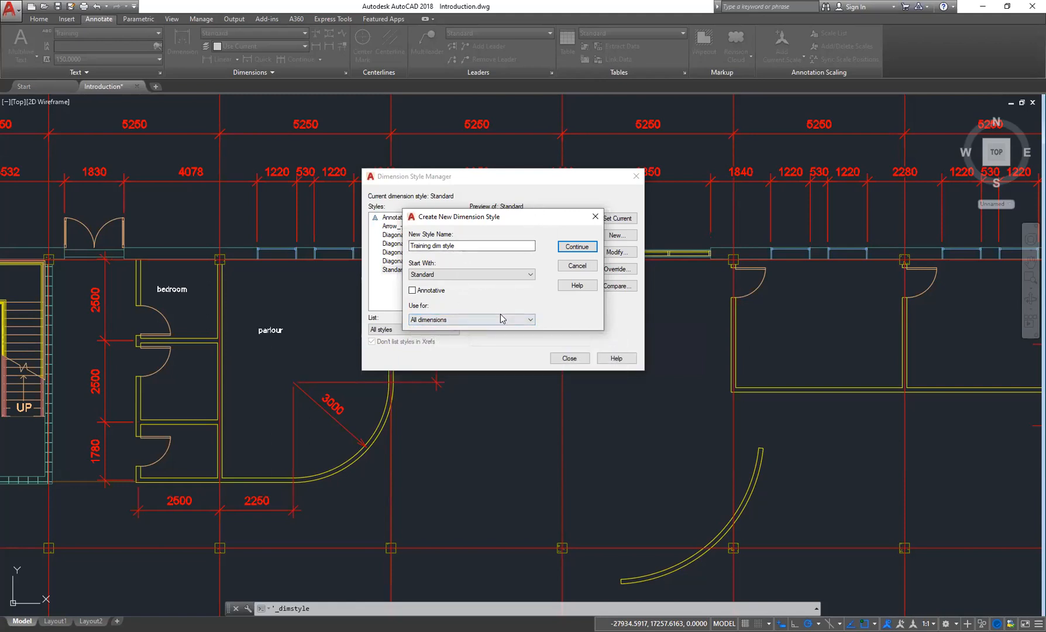
left_click(576, 246)
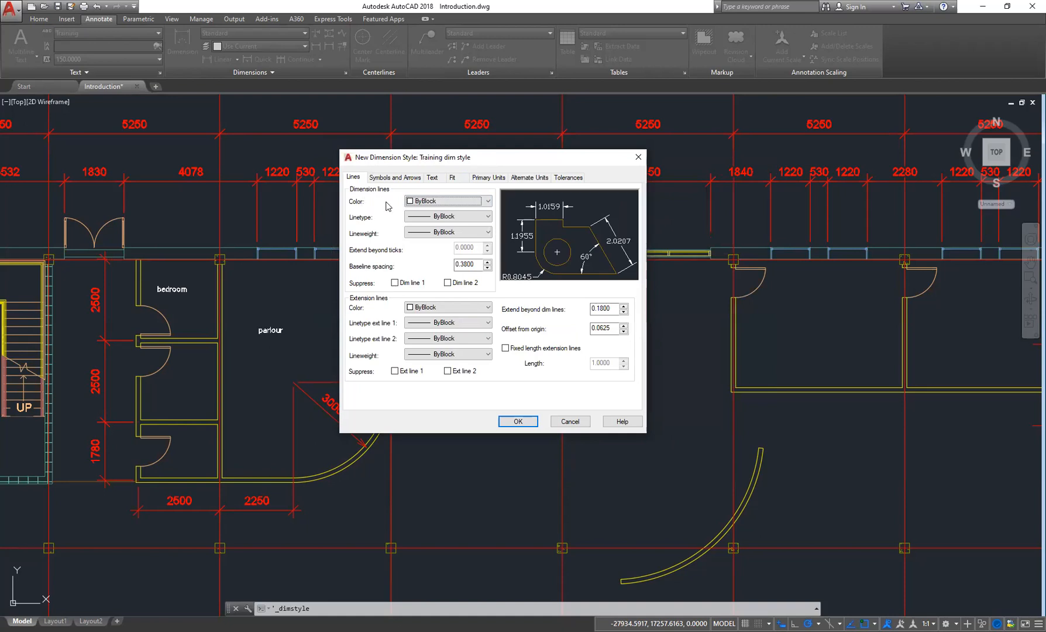
- Set the dimension line colour to Red
left_click(488, 217)
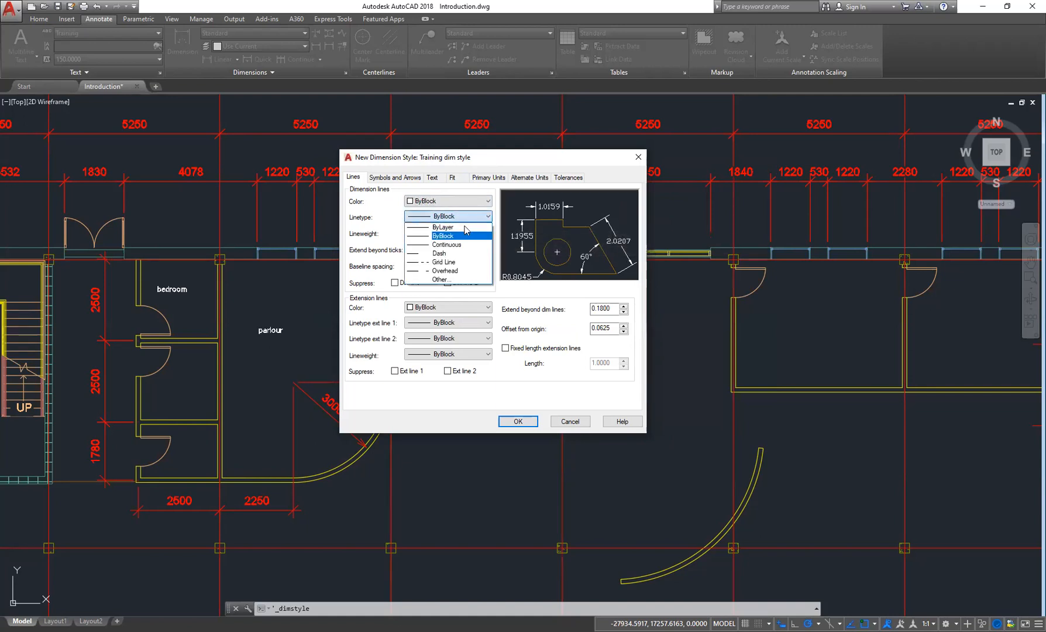
left_click(380, 205)
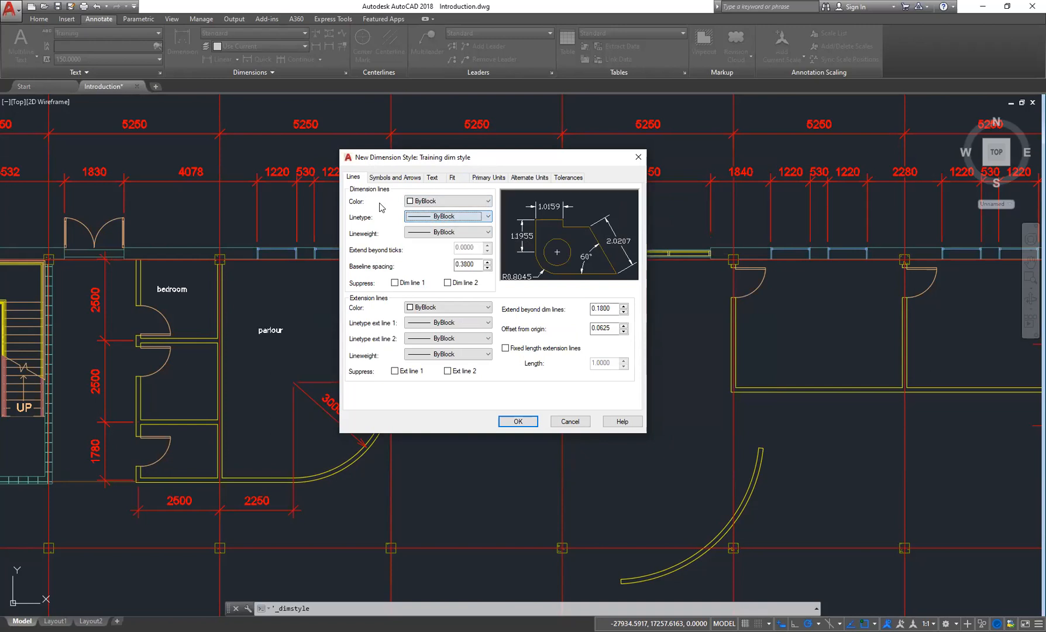
left_click(485, 201)
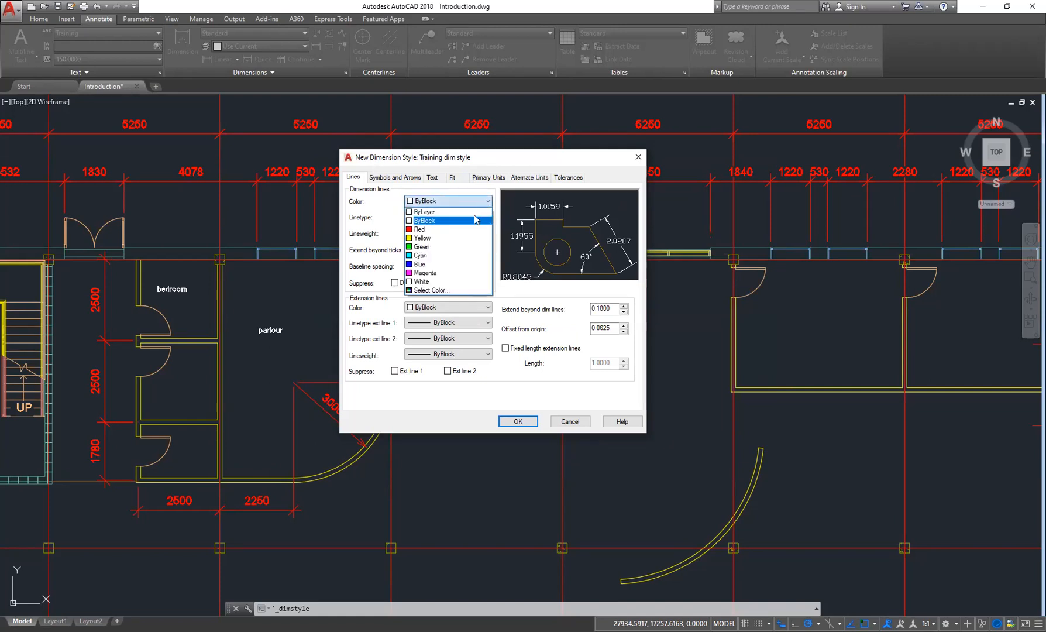
left_click(471, 227)
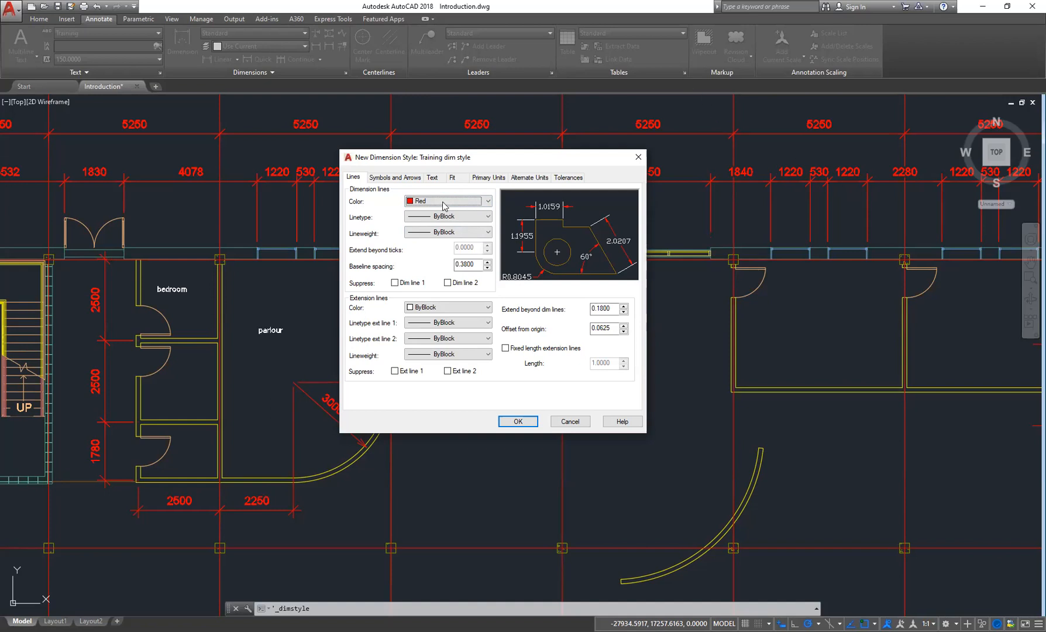
- Set the dimension line linetype and lineweight to ByLayer
left_click(484, 219)
left_click(458, 228)
left_click(475, 232)
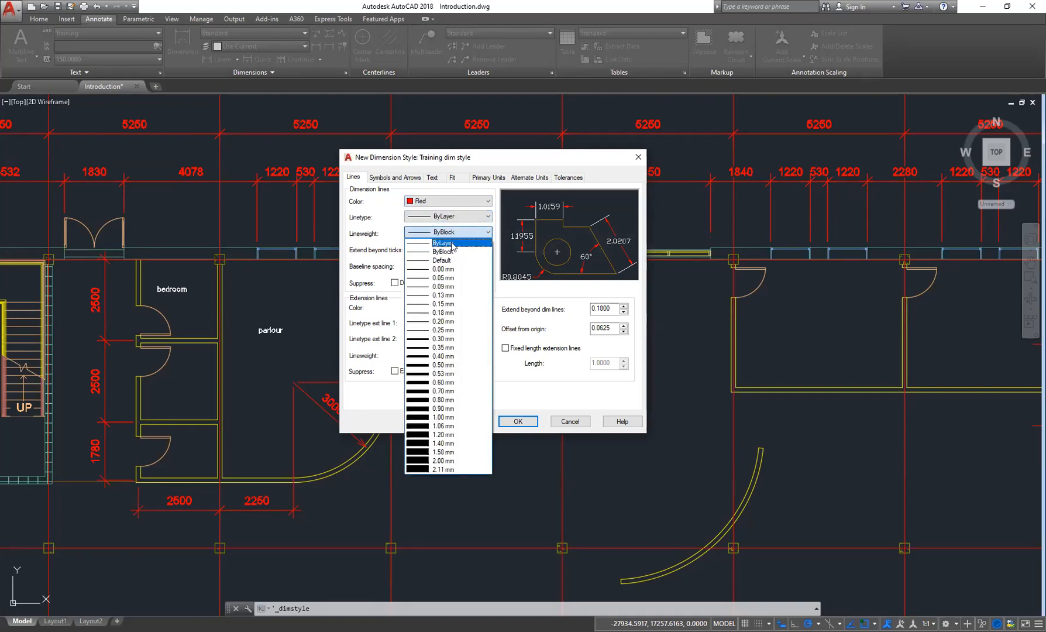
left_click(453, 243)
- Set both extension line linetypes and the extension line lineweight to ByLayer
left_click(466, 323)
left_click(454, 339)
left_click(479, 339)
left_click(462, 352)
left_click(477, 354)
left_click(459, 366)
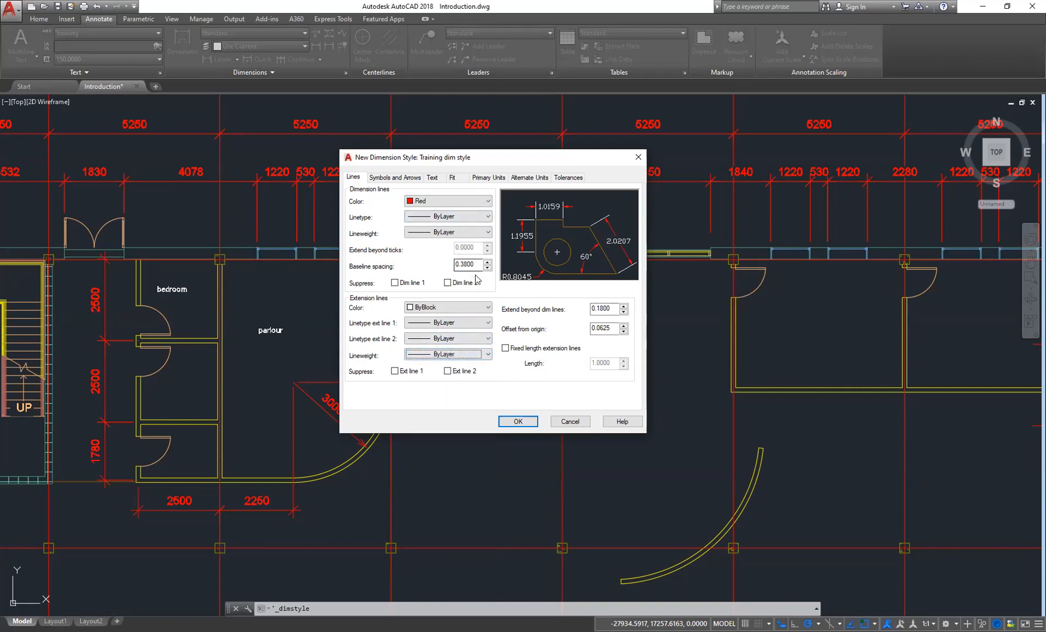
- Set the baseline spacing of dimension lines to 0.36
left_click_drag(478, 269, 451, 267)
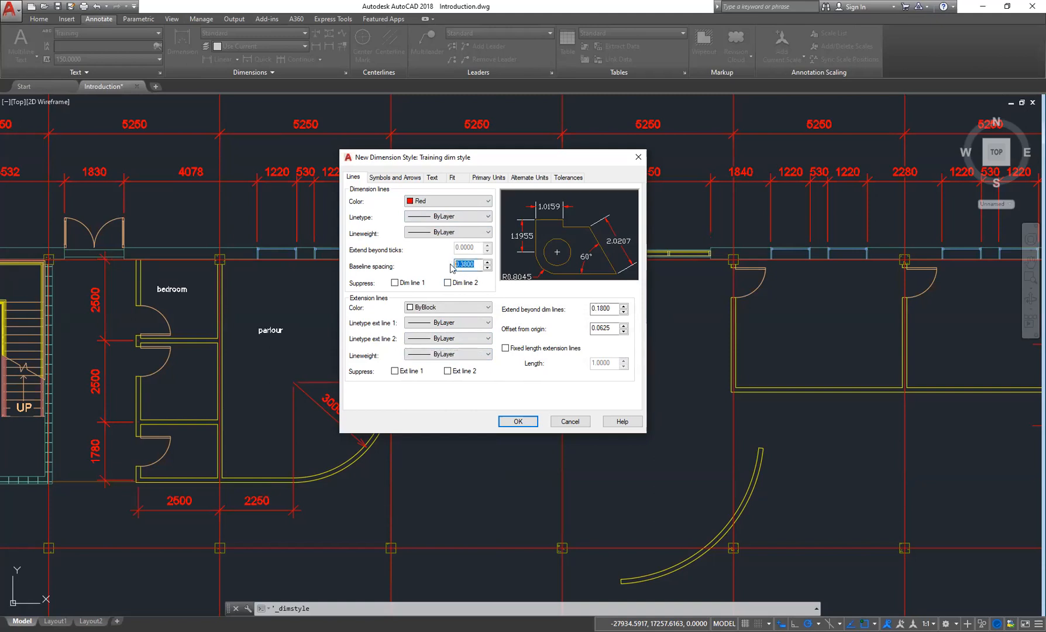
type("1")
key("Tab")
left_click_drag(479, 264, 454, 265)
type("1")
key("Tab")
left_click_drag(482, 263, 455, 263)
type("100")
key("Tab")
double_click(468, 264)
type("10")
key("Tab")
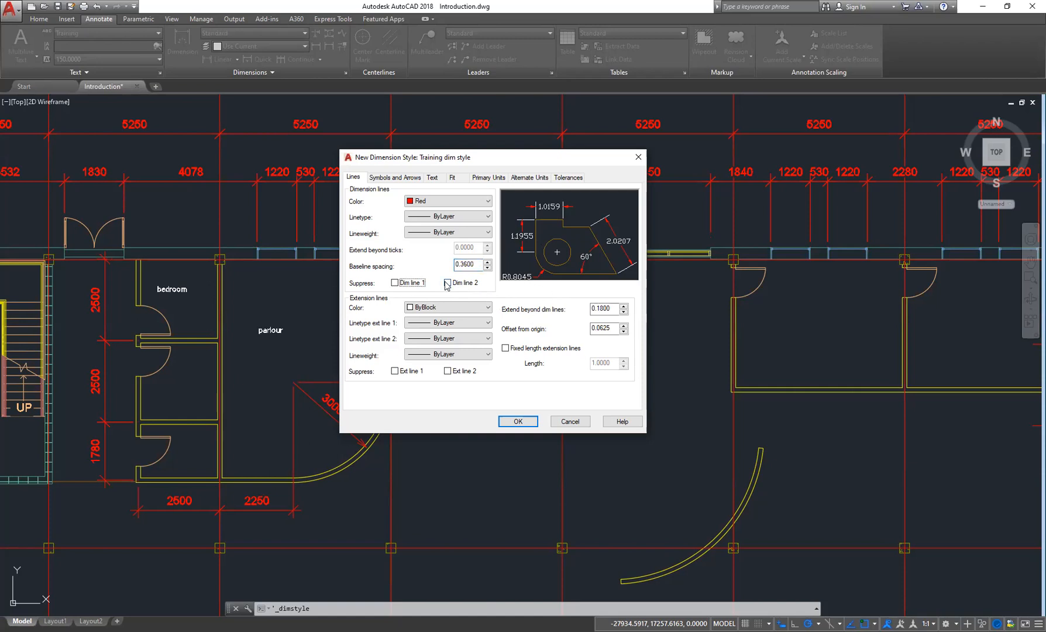
- Toggle suppression of dimension line 1 and dimension line 2 on and back off
left_click(395, 283)
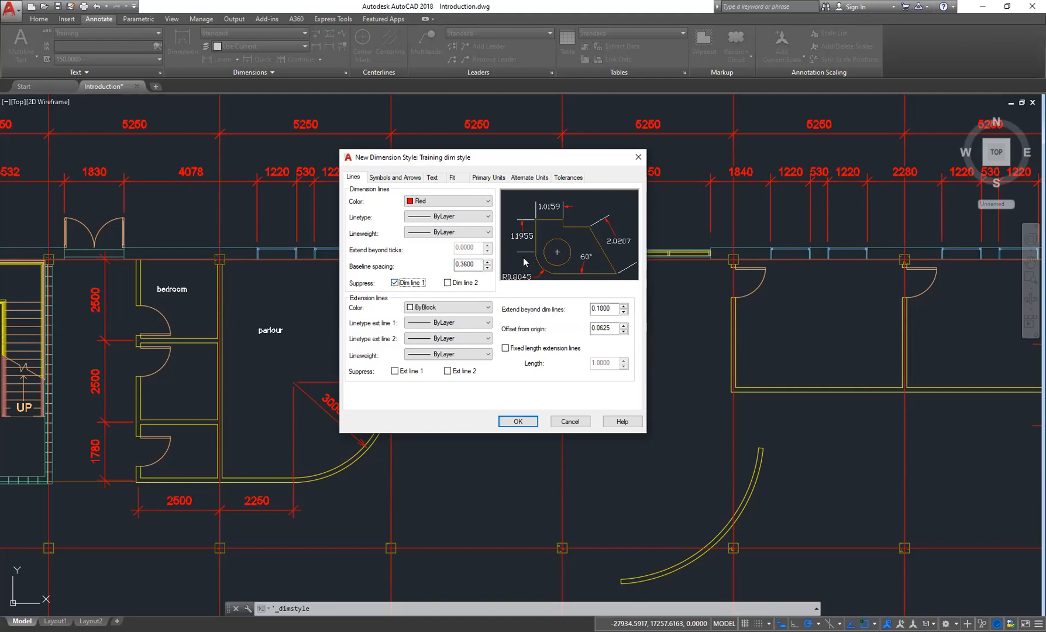
left_click(395, 283)
left_click(451, 283)
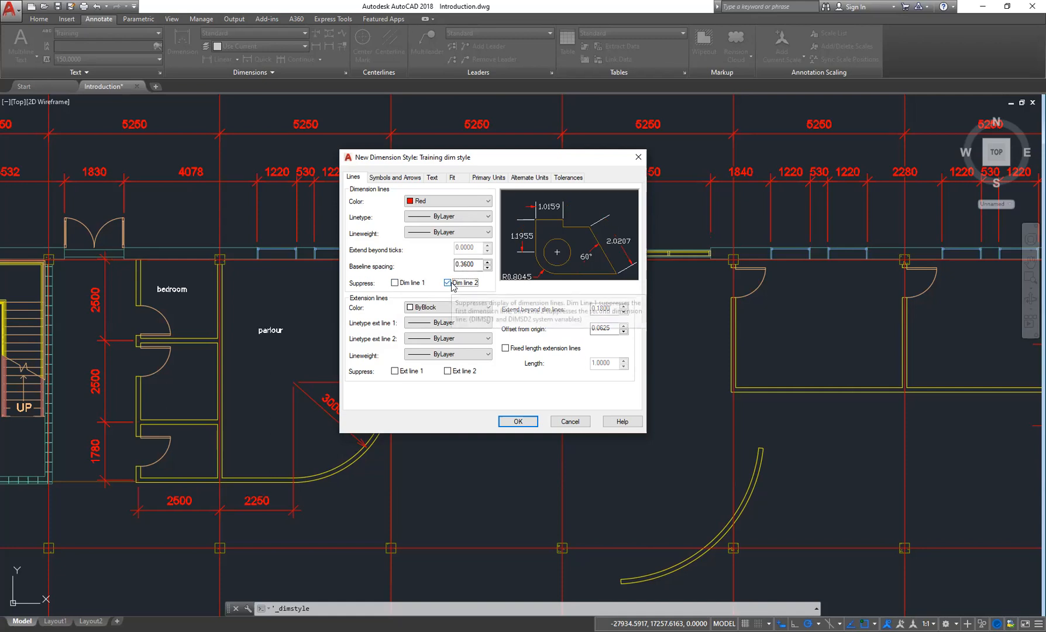
left_click(448, 283)
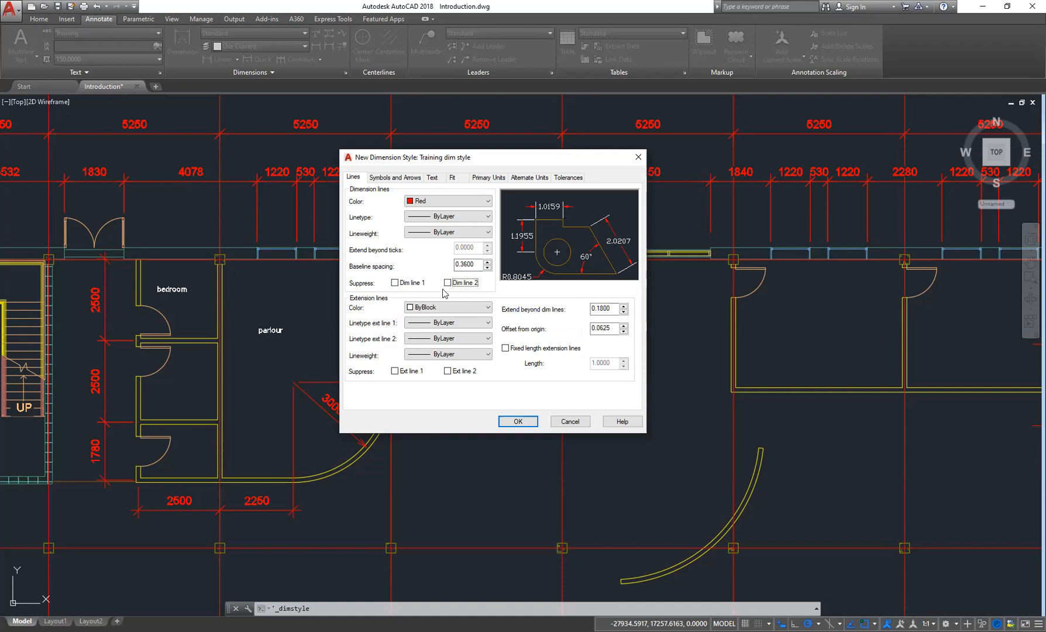
- Set the extension line colour to Red and the extension beyond dimension lines to 0.3
left_click(466, 312)
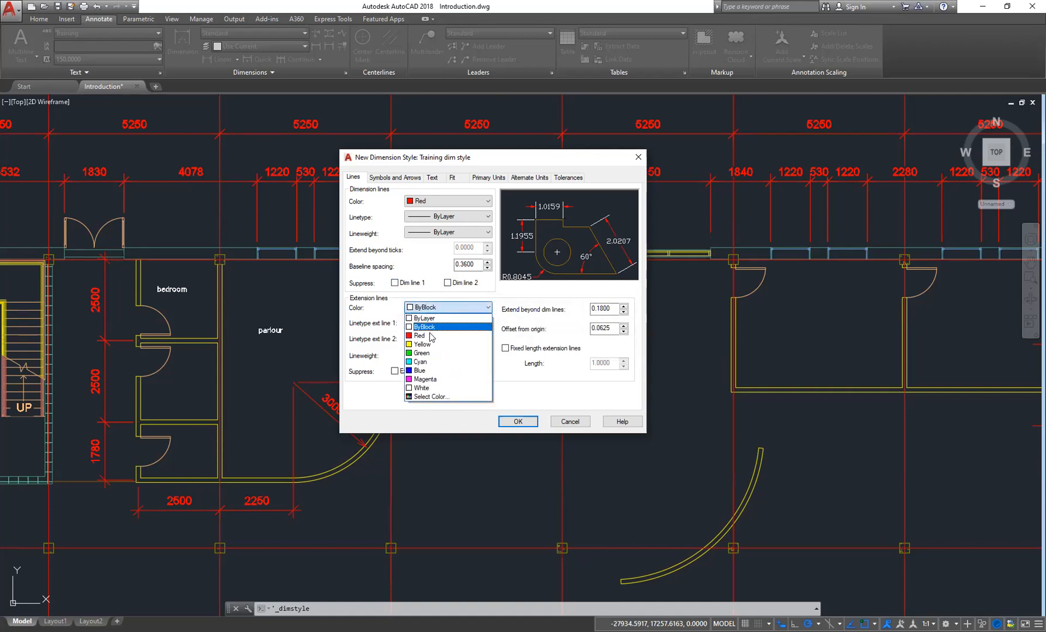
left_click(420, 335)
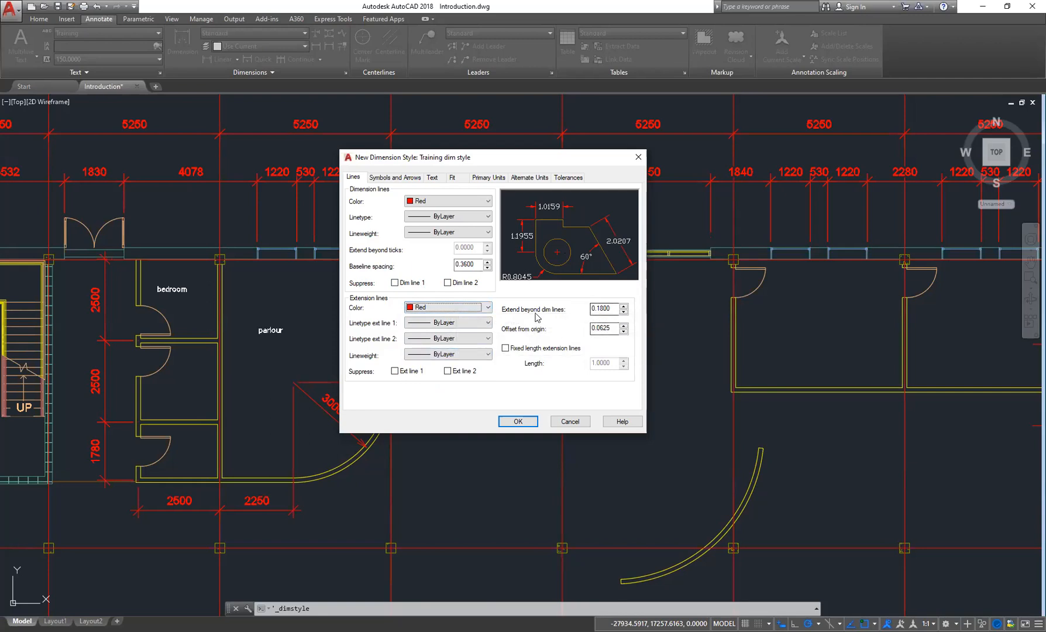
double_click(613, 308)
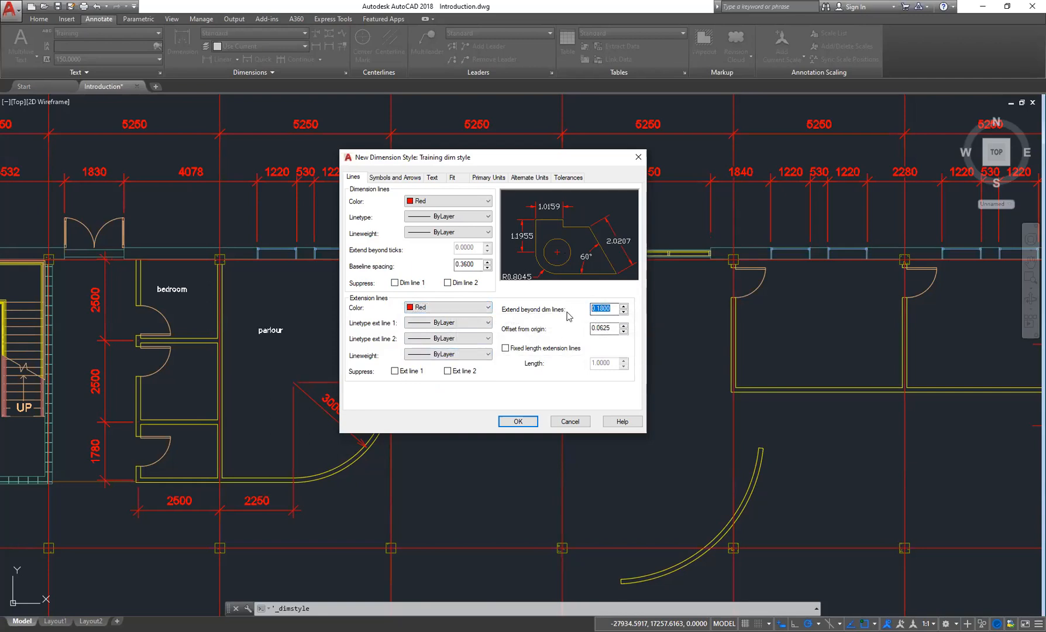
type("1")
key("Tab")
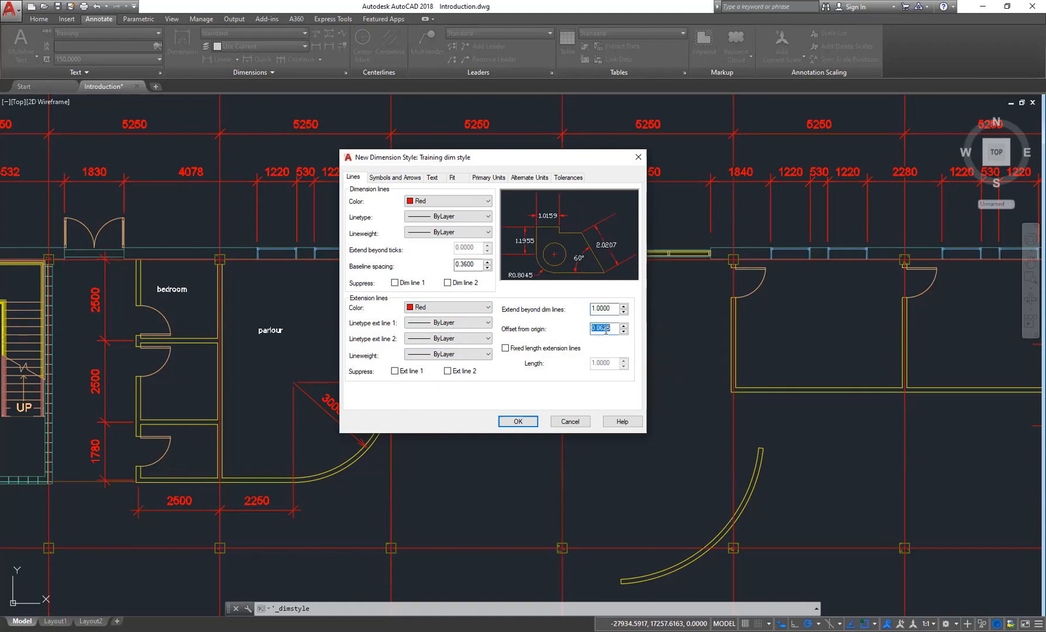
left_click_drag(611, 308, 526, 313)
type("0.")
key("Tab")
key("shift+Tab")
type("0.1")
key("Tab")
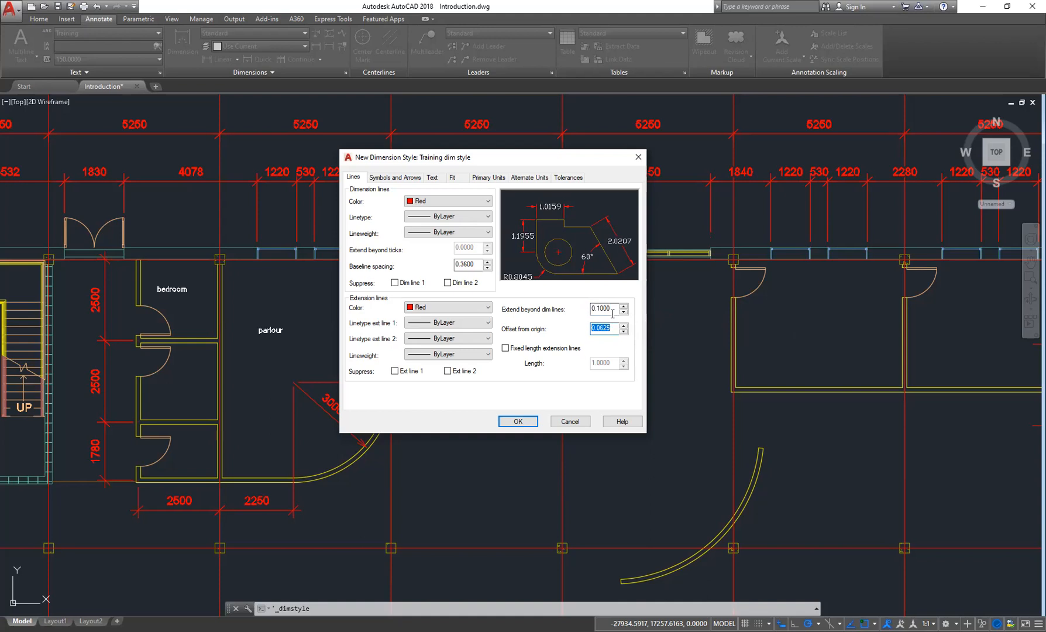
double_click(592, 308)
type("0.3")
key("Tab")
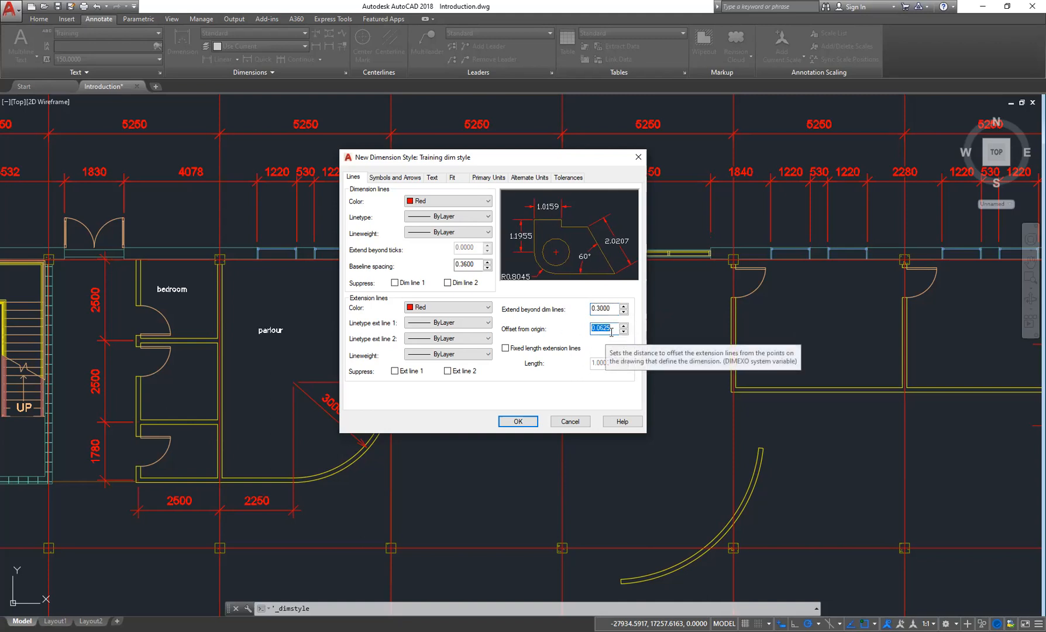
- Set the extension line offset from origin to 0.2 and try suppressing extension line 1
type("0.1")
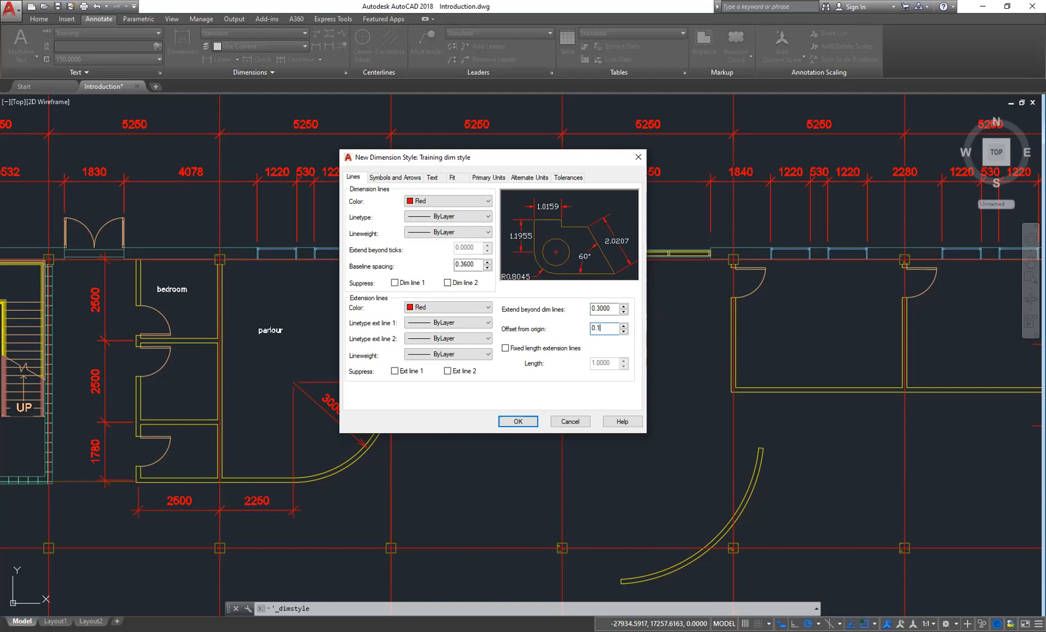
key("Tab")
double_click(609, 328)
type("0")
key("Tab")
double_click(608, 329)
type("0")
key("Tab")
left_click(395, 371)
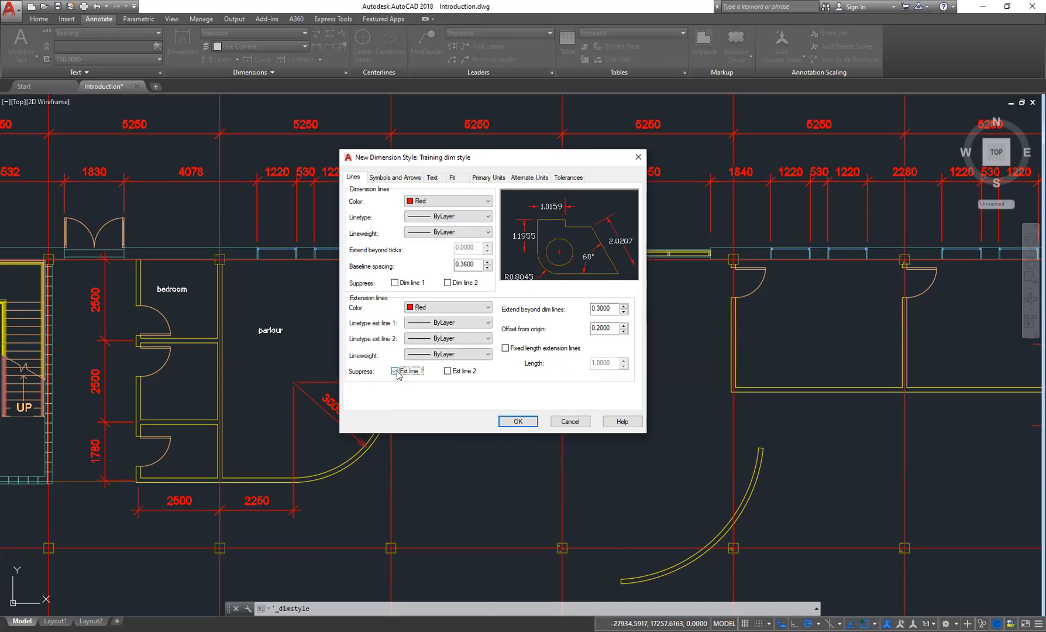
left_click(395, 371)
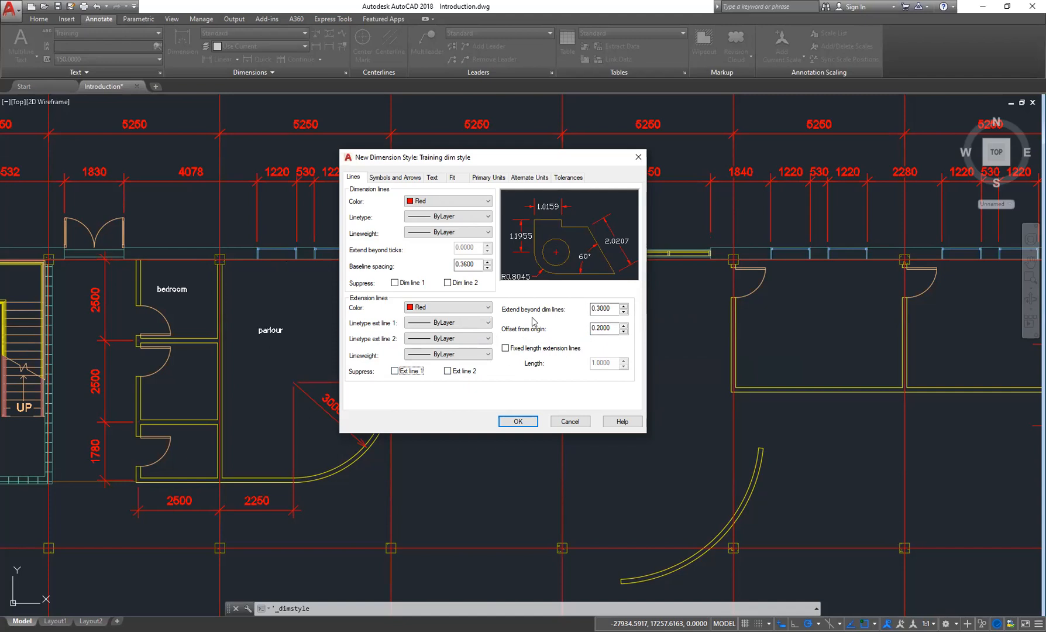
- Set the first arrowhead of the new style to Architectural tick
left_click(354, 178)
left_click(405, 178)
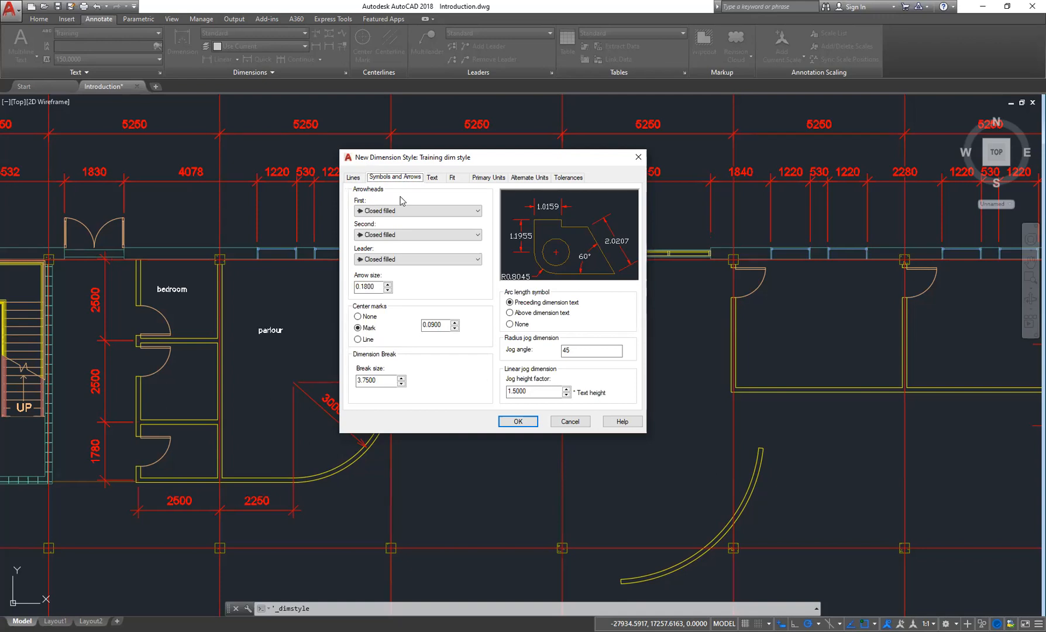
left_click(439, 215)
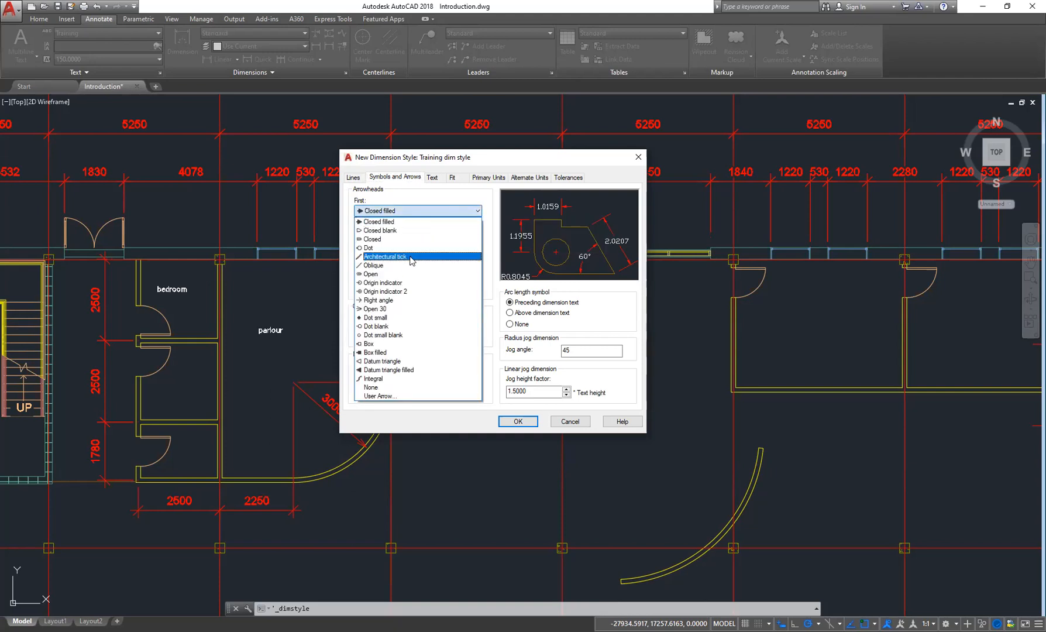
left_click(385, 256)
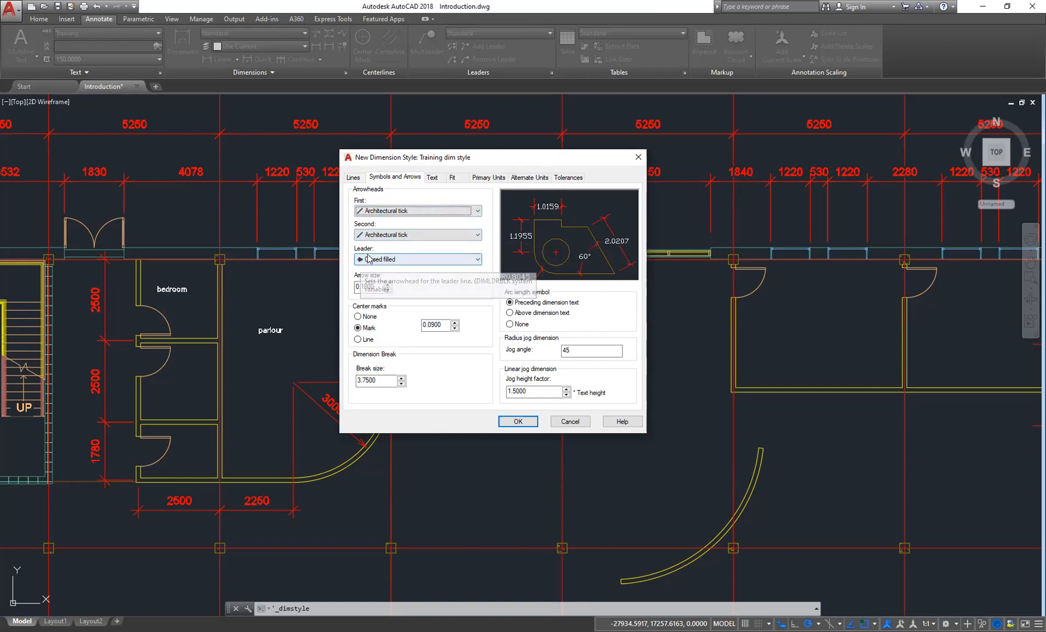
- Set the leader arrowhead of the new dimension style to Architectural tick
left_click(457, 263)
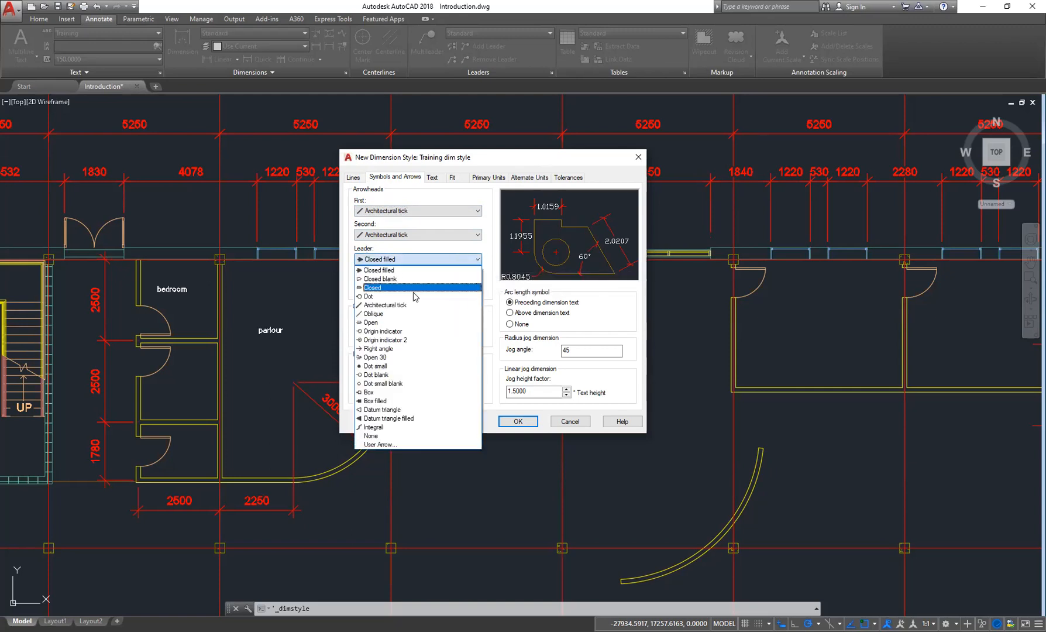
left_click(403, 307)
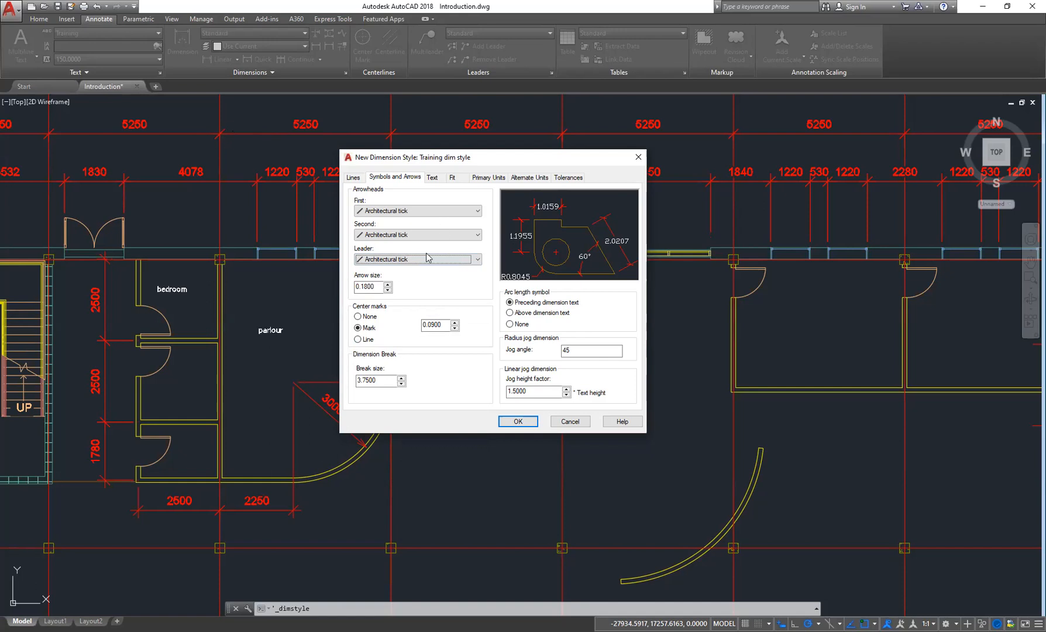
left_click(410, 177)
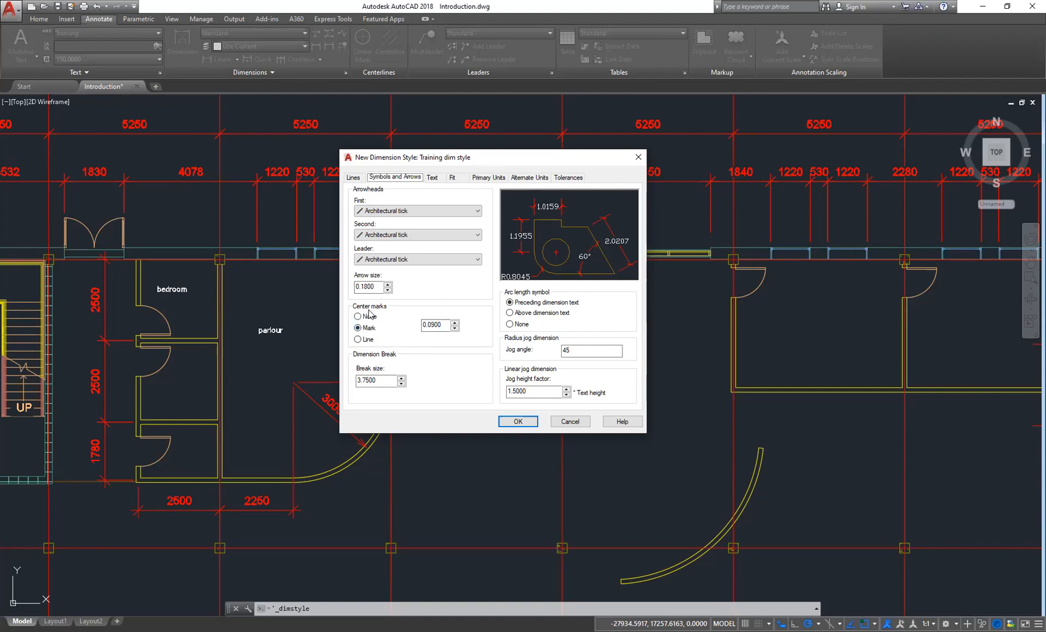
- Switch the center marks option to None and back to Mark
left_click(358, 327)
left_click(358, 316)
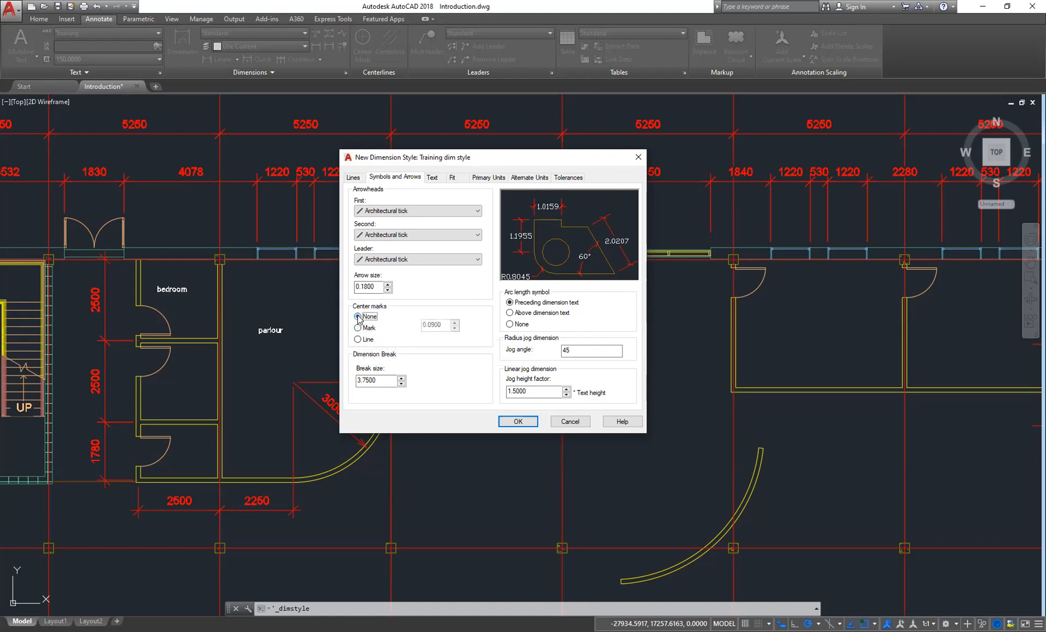
left_click(358, 328)
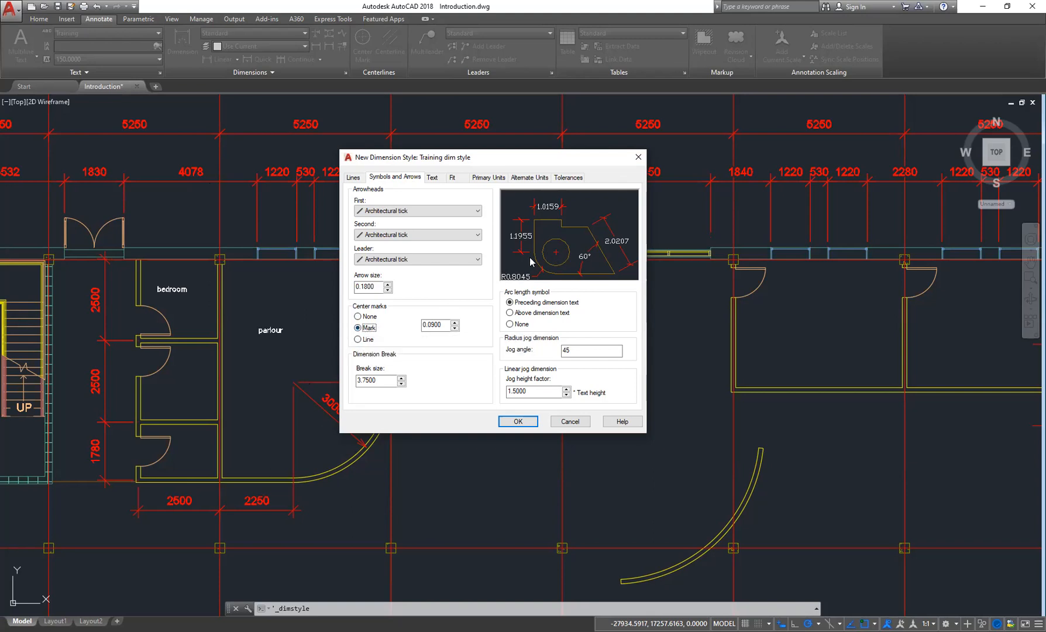
left_click(380, 383)
mouse_move(378, 380)
left_mouse_down()
mouse_move(350, 381)
mouse_move(382, 381)
left_mouse_up()
- Set the dimension text style to Training
left_click(437, 180)
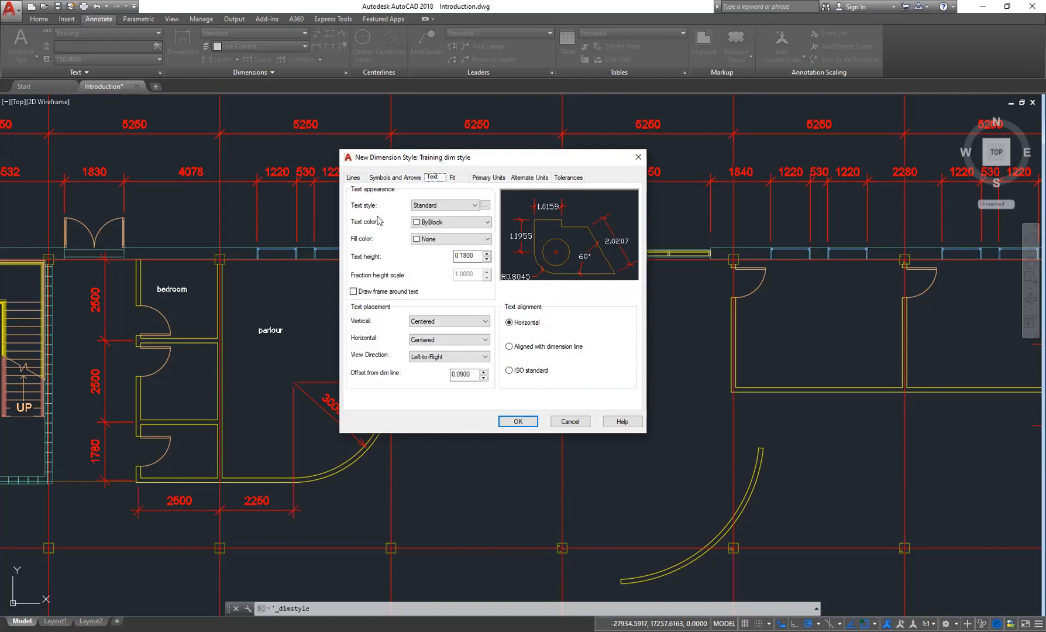
left_click(473, 205)
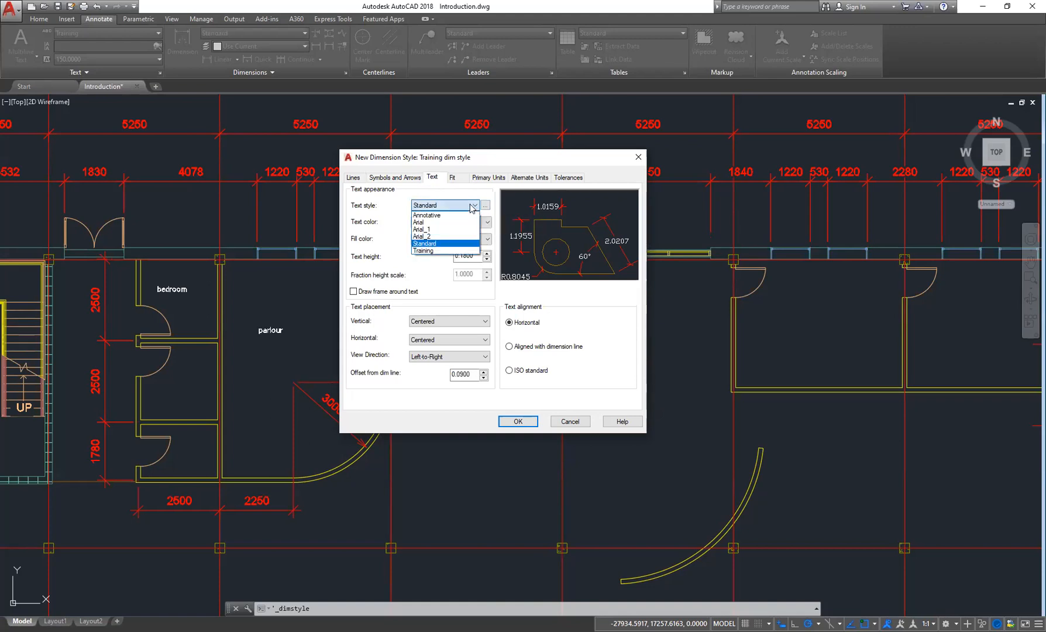
left_click(436, 243)
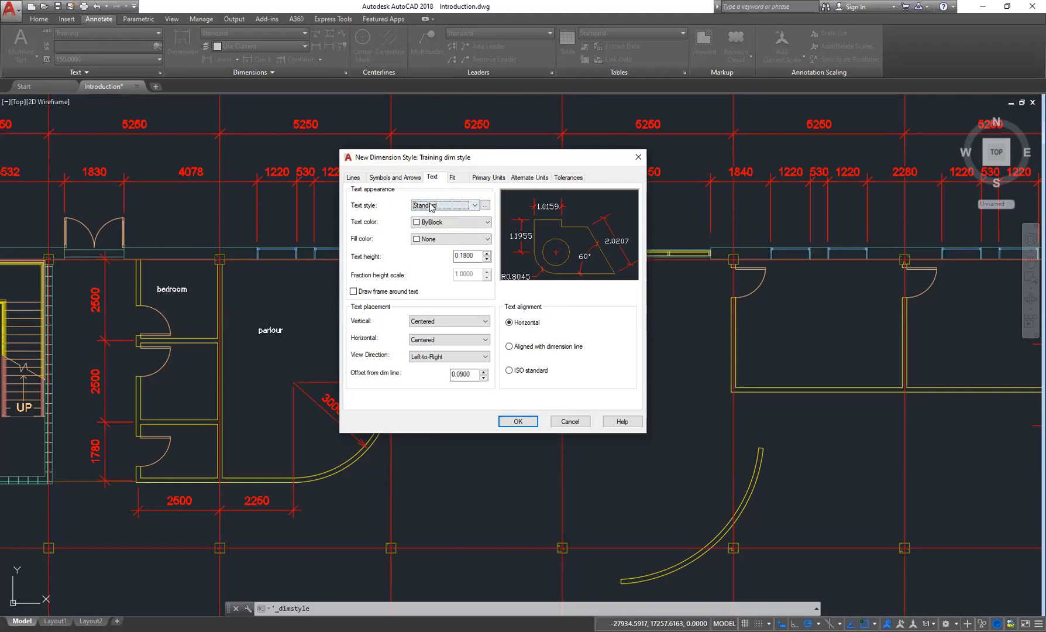
left_click(466, 208)
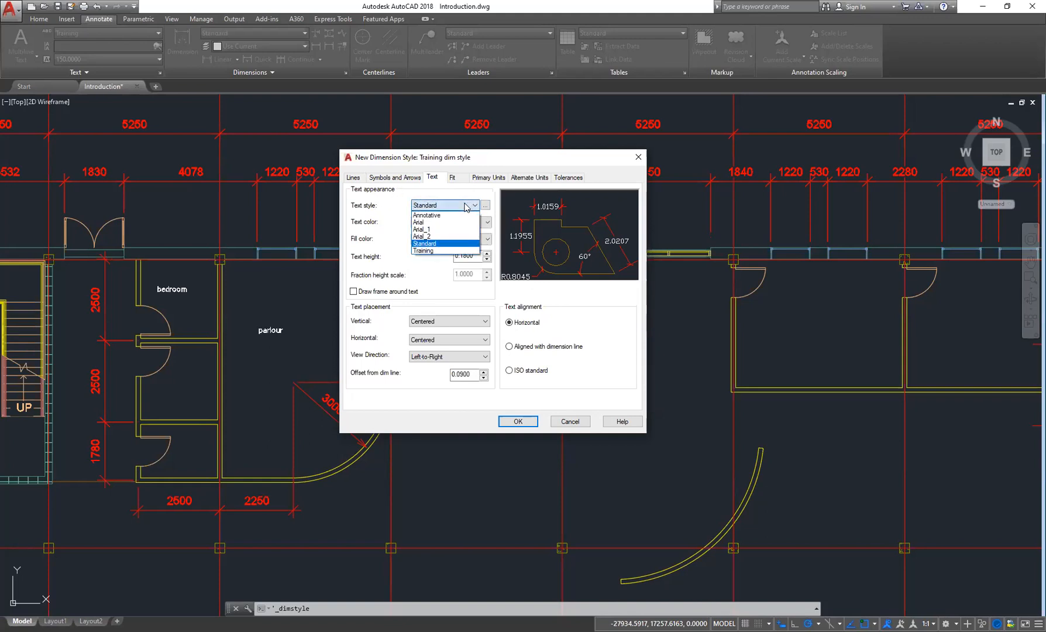
left_click(427, 251)
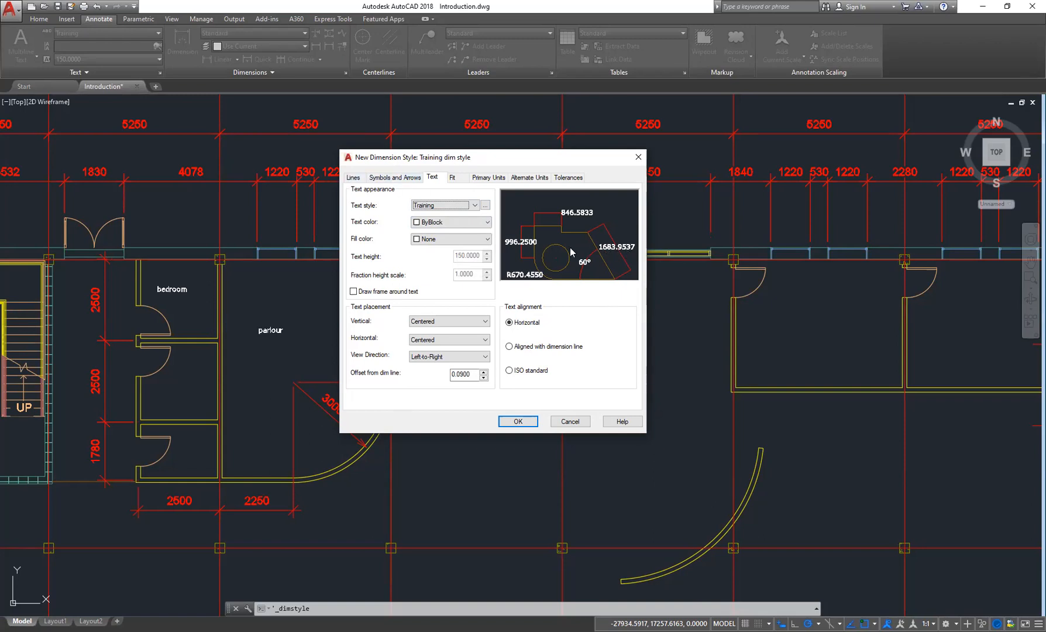
- Switch the dimension text style to Standard and set the text colour to Red
left_click(445, 205)
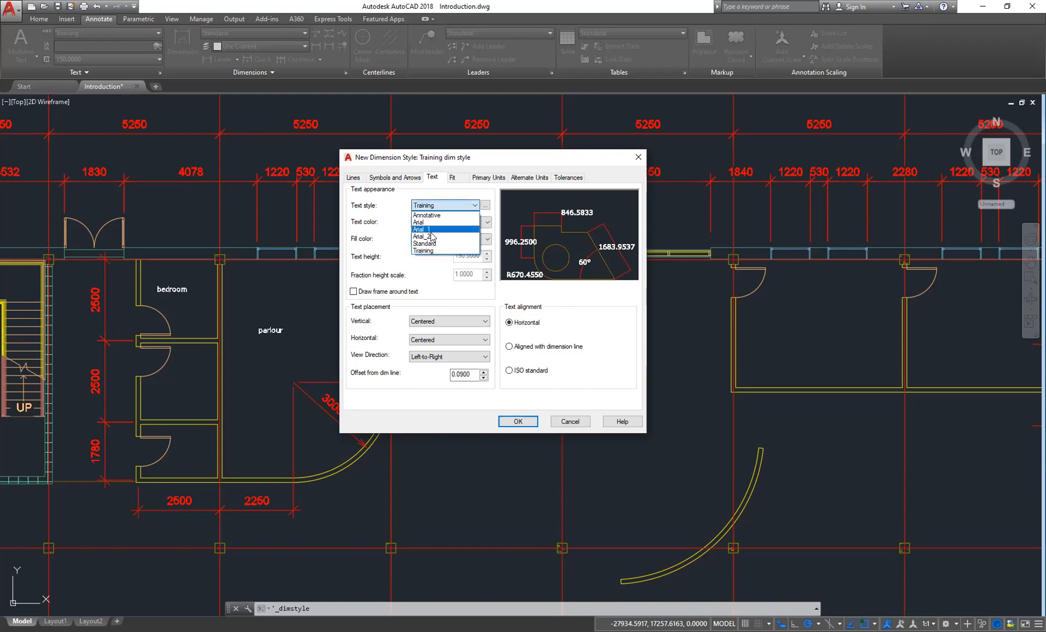
left_click(444, 242)
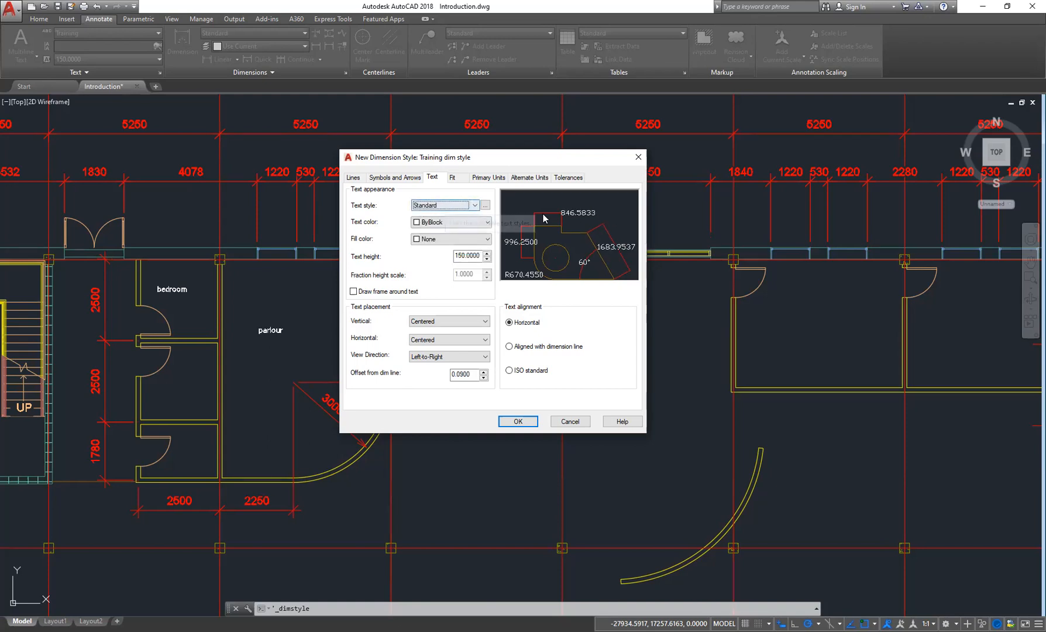
left_click(472, 205)
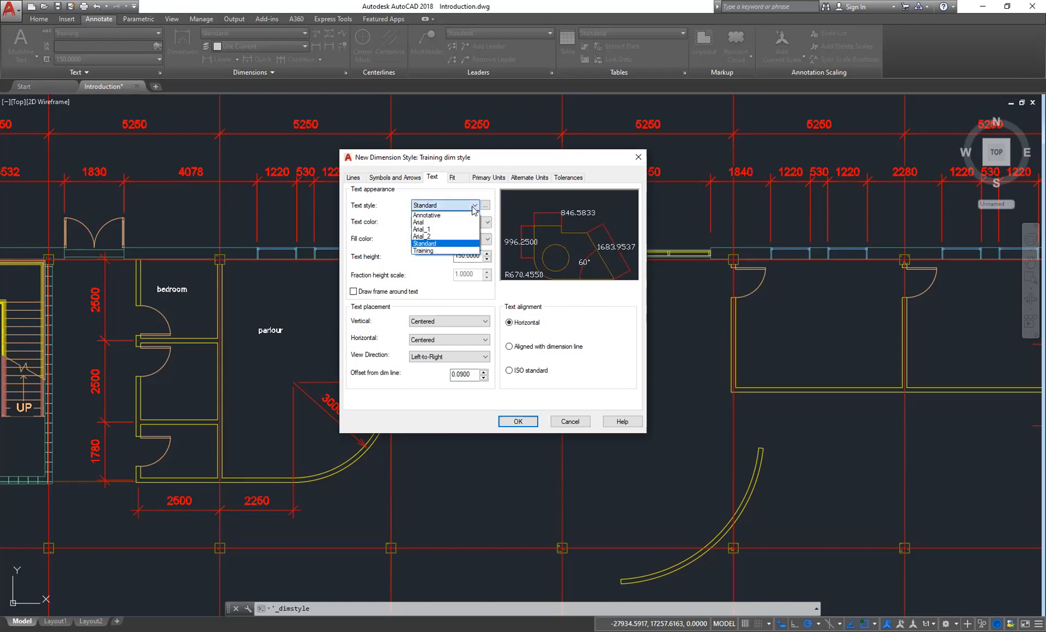
left_click(427, 244)
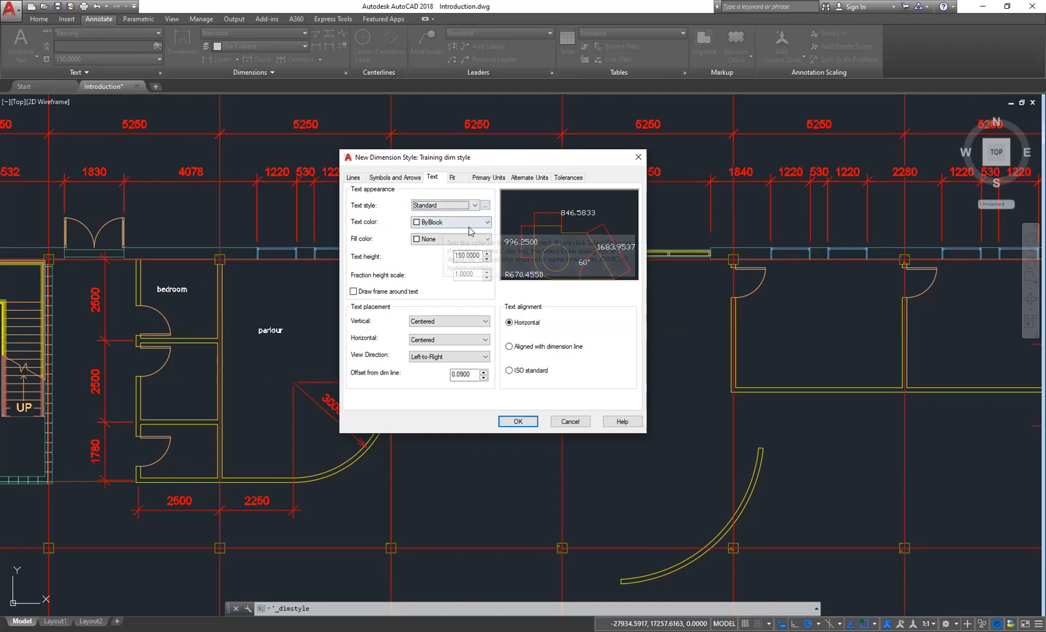
left_click(470, 231)
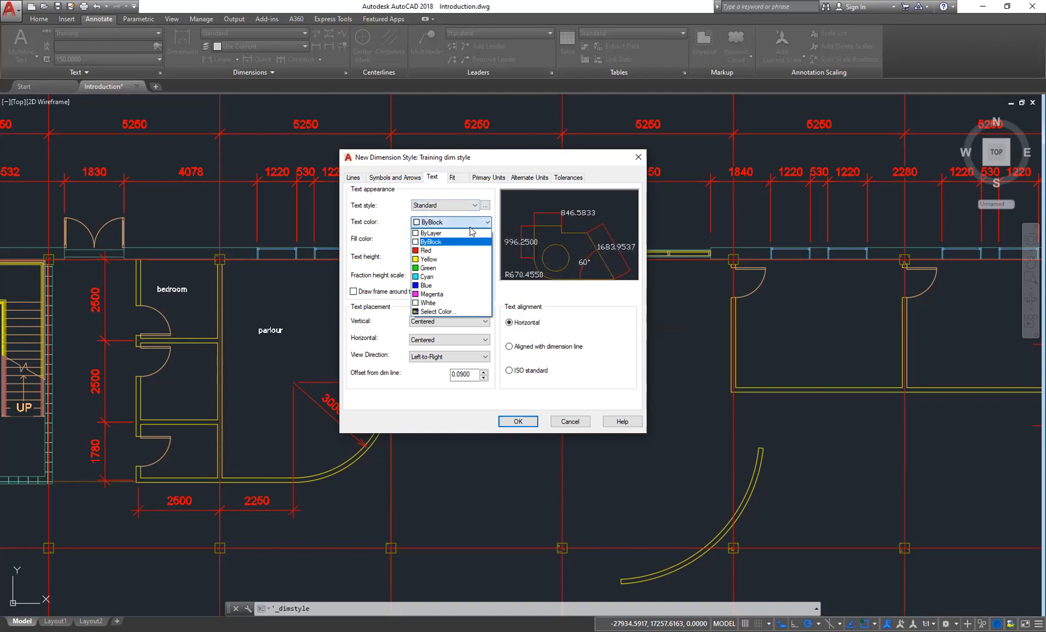
left_click(439, 251)
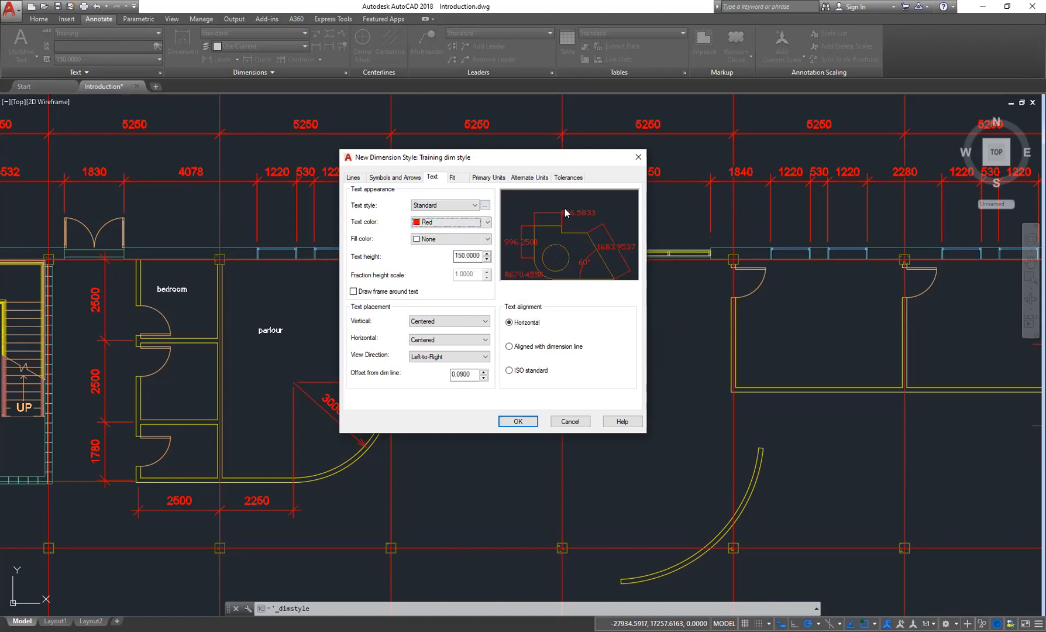
- Set the arrow size to 10, then to 100
left_click(410, 178)
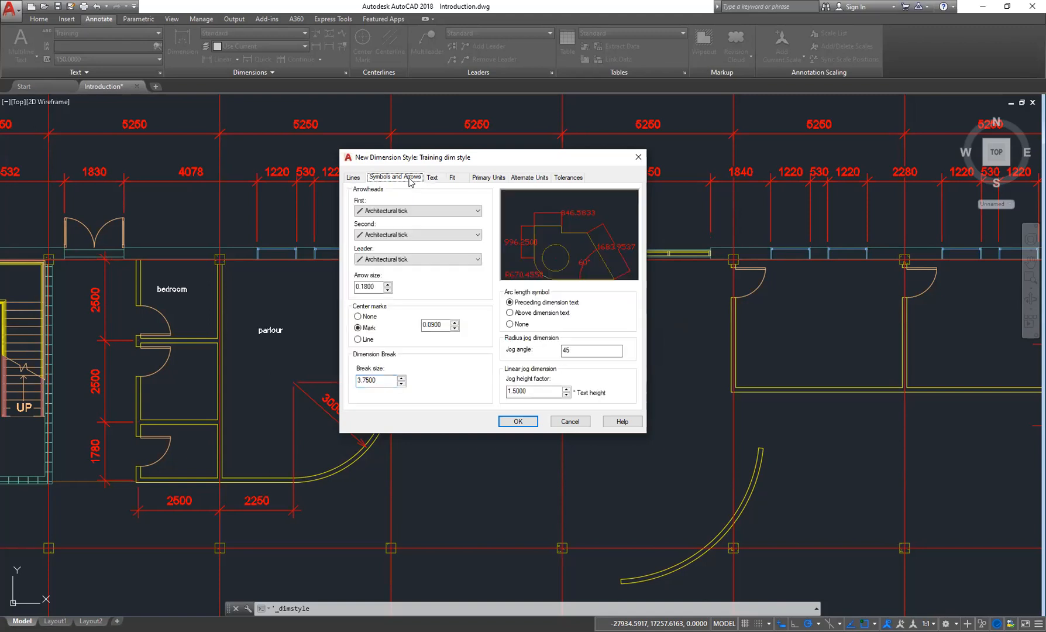
left_click_drag(379, 286, 317, 287)
type("10")
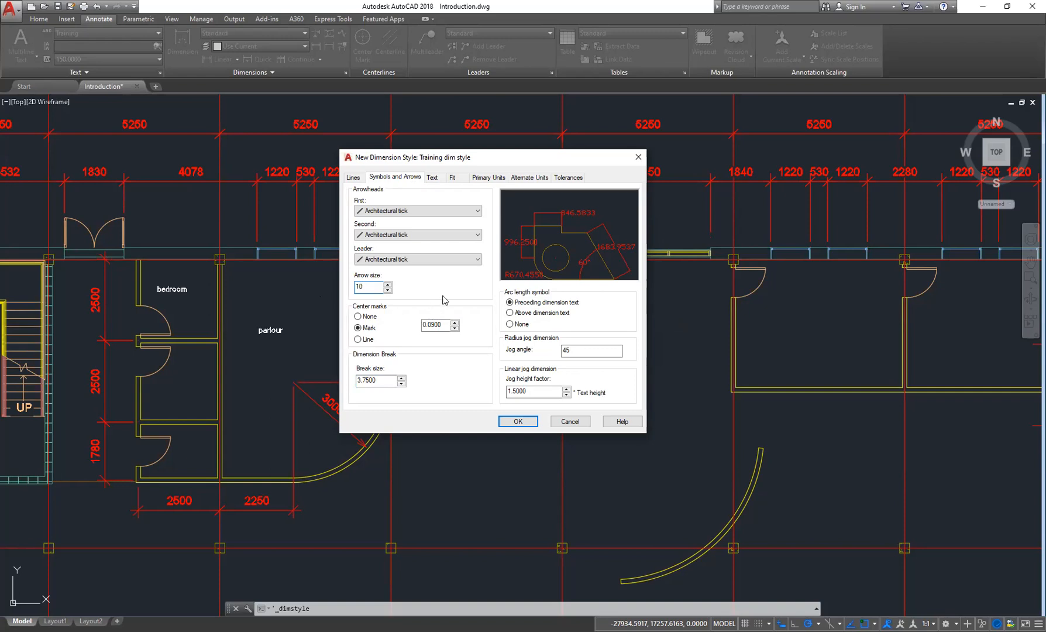
key("Tab")
key("shift+Tab")
type("100")
key("Tab")
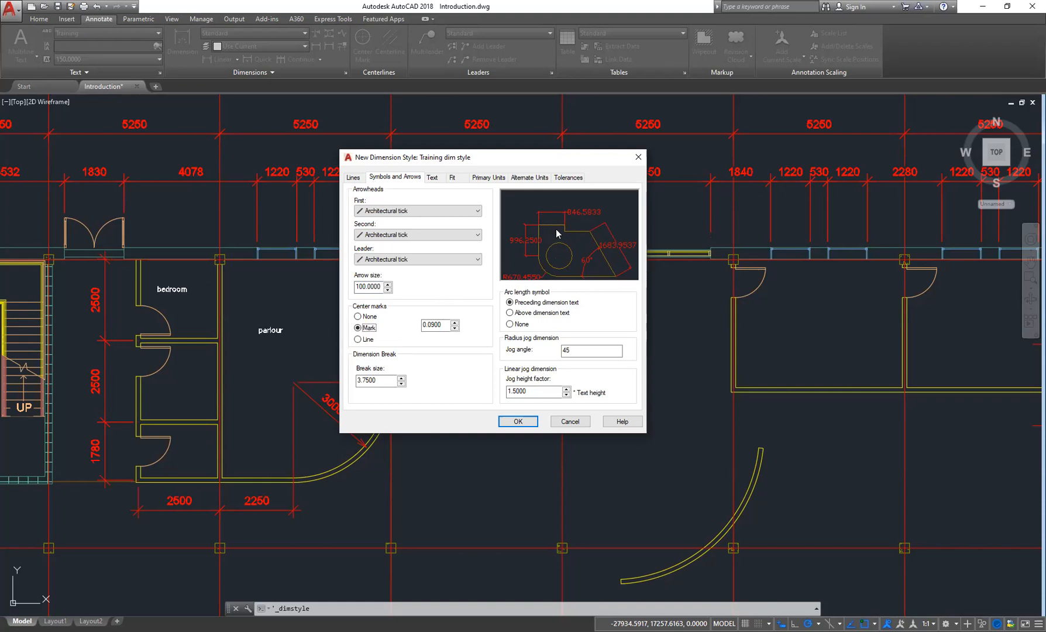
- Set the dimension text style back to Training
left_click(431, 177)
left_click(473, 205)
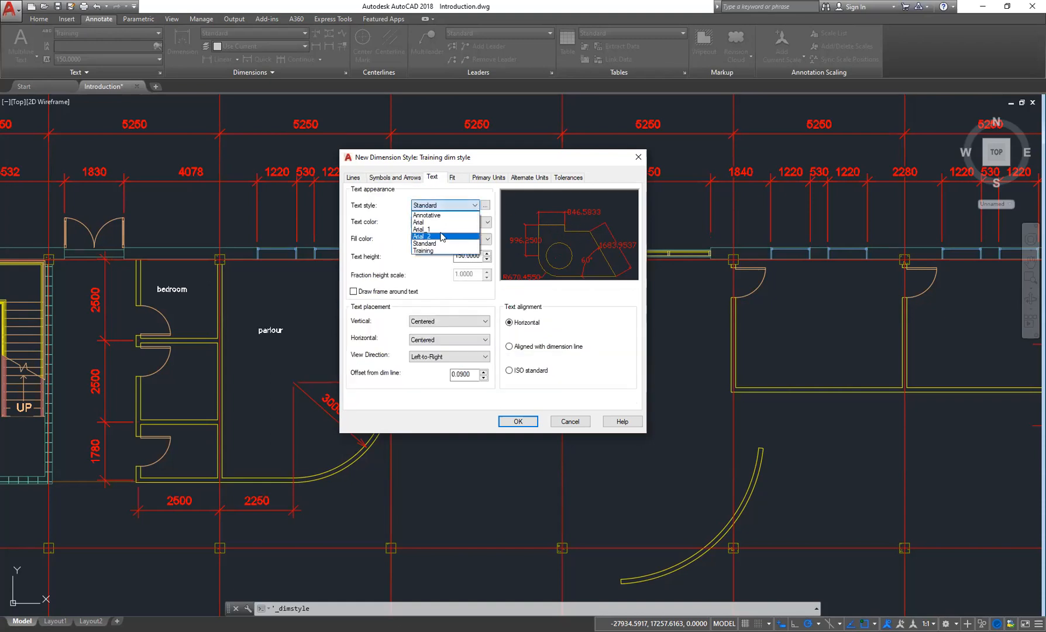
left_click(430, 250)
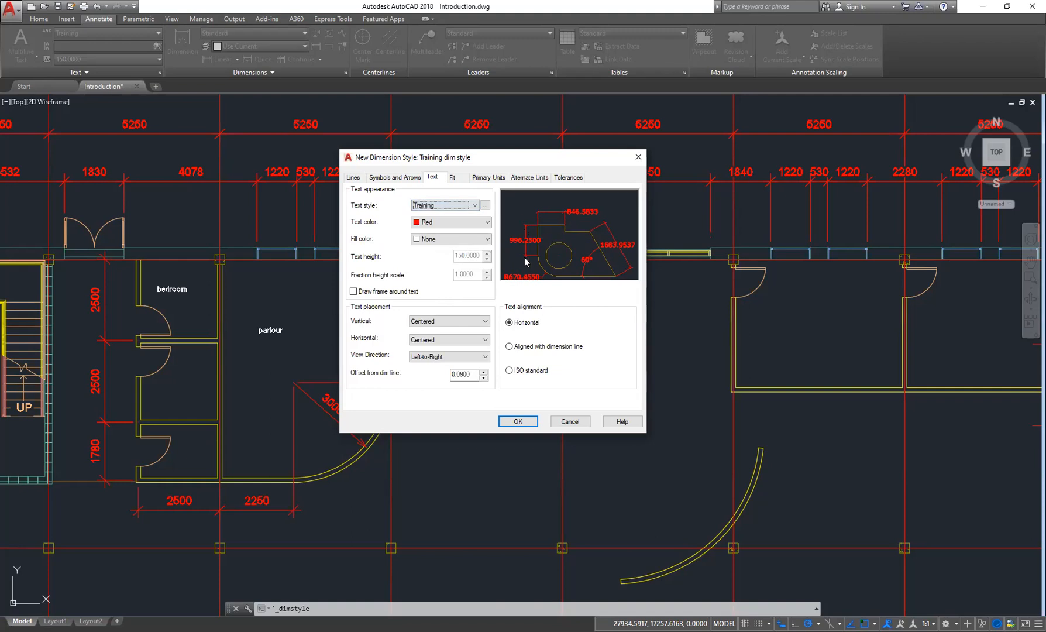
- Set the arrow size to 150
left_click(394, 177)
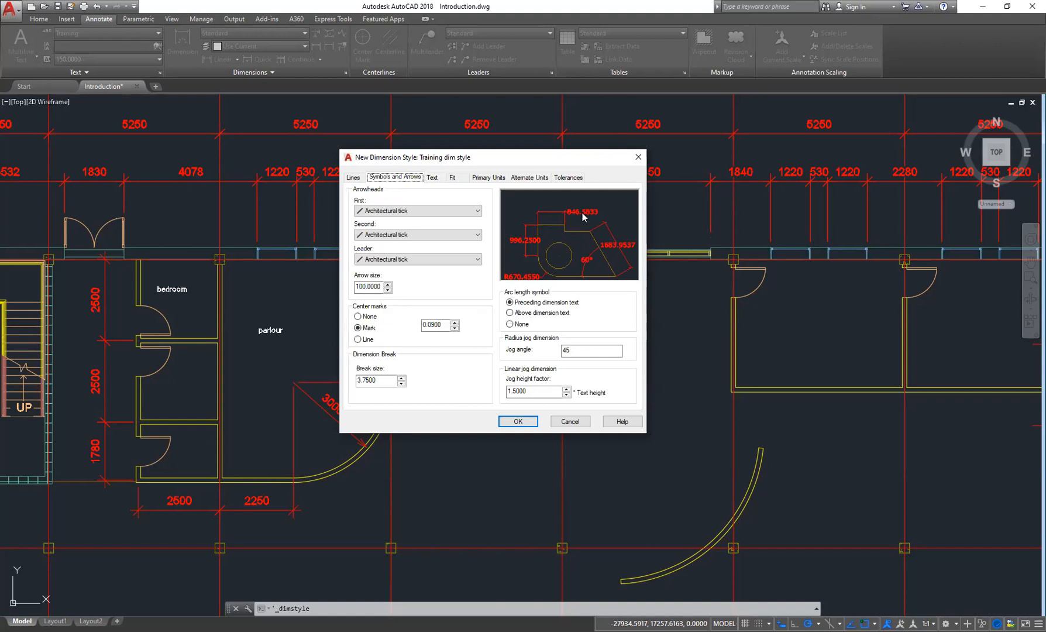
left_click_drag(382, 286, 337, 291)
type("15")
key("Tab")
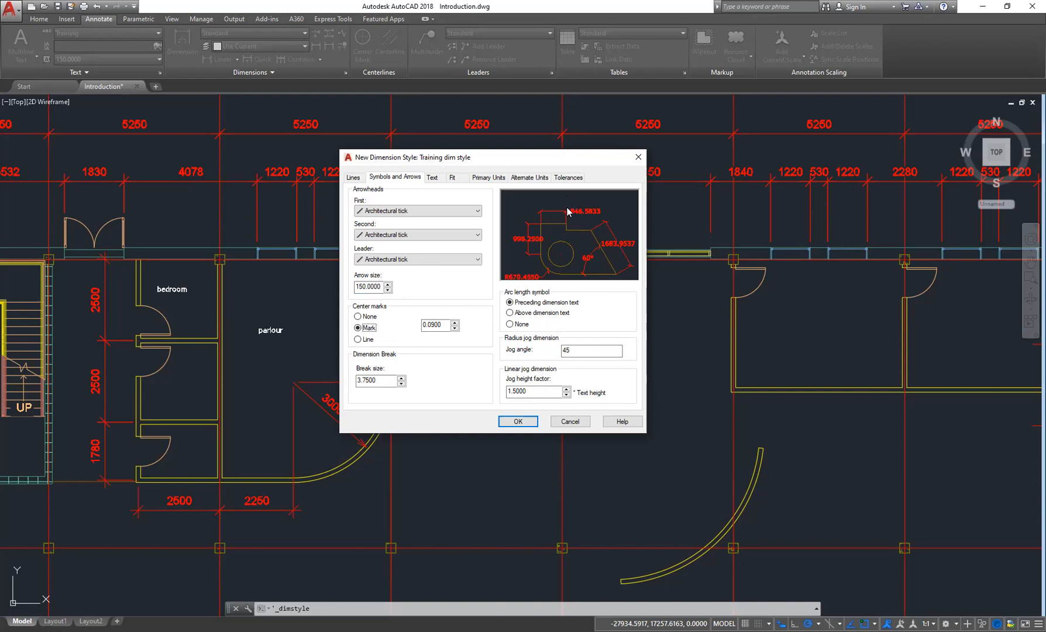
- Try vertical text placements Above and Outside, then return the vertical placement to Centered
left_click(433, 177)
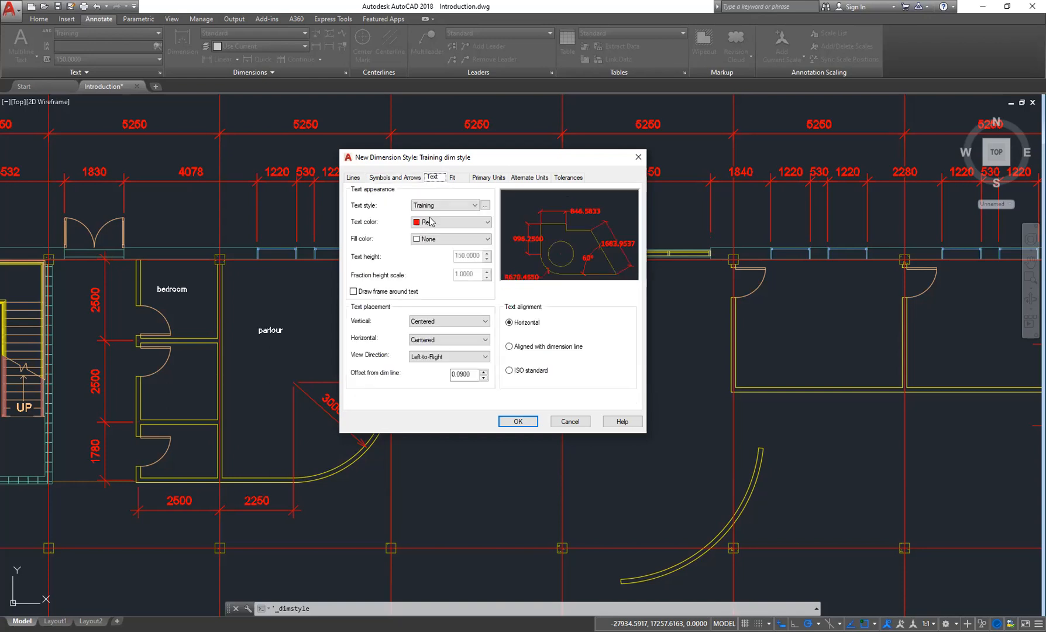
left_click(462, 323)
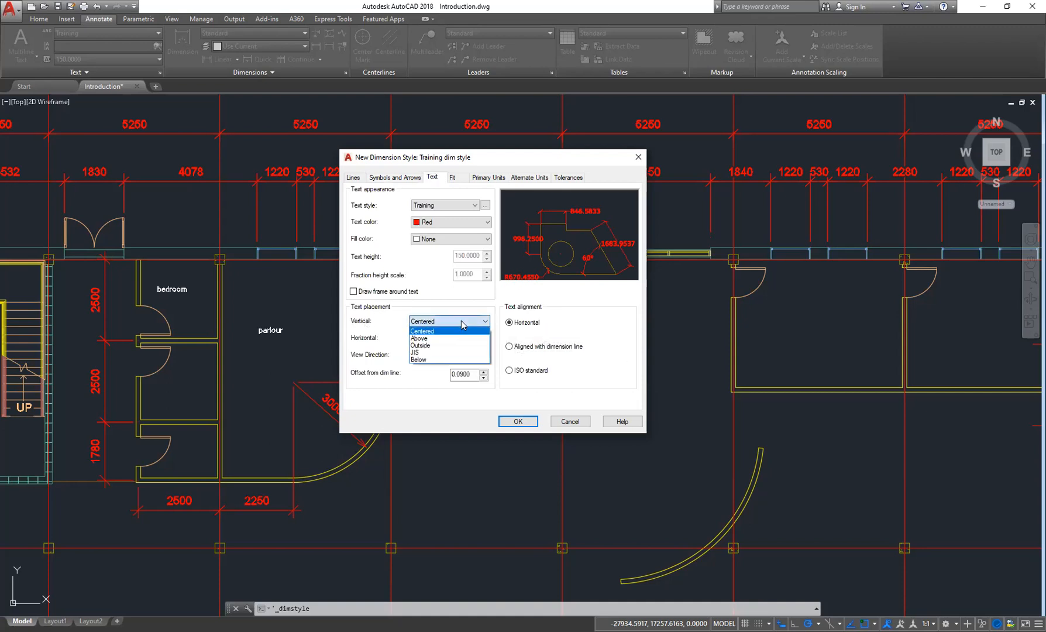
left_click(435, 337)
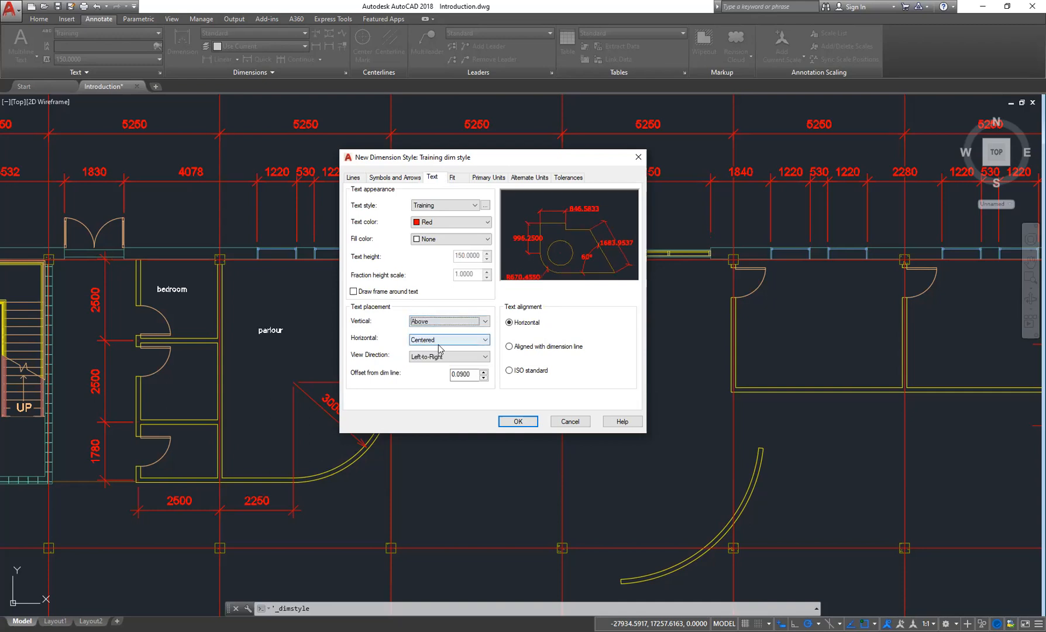
left_click(451, 340)
left_click(443, 349)
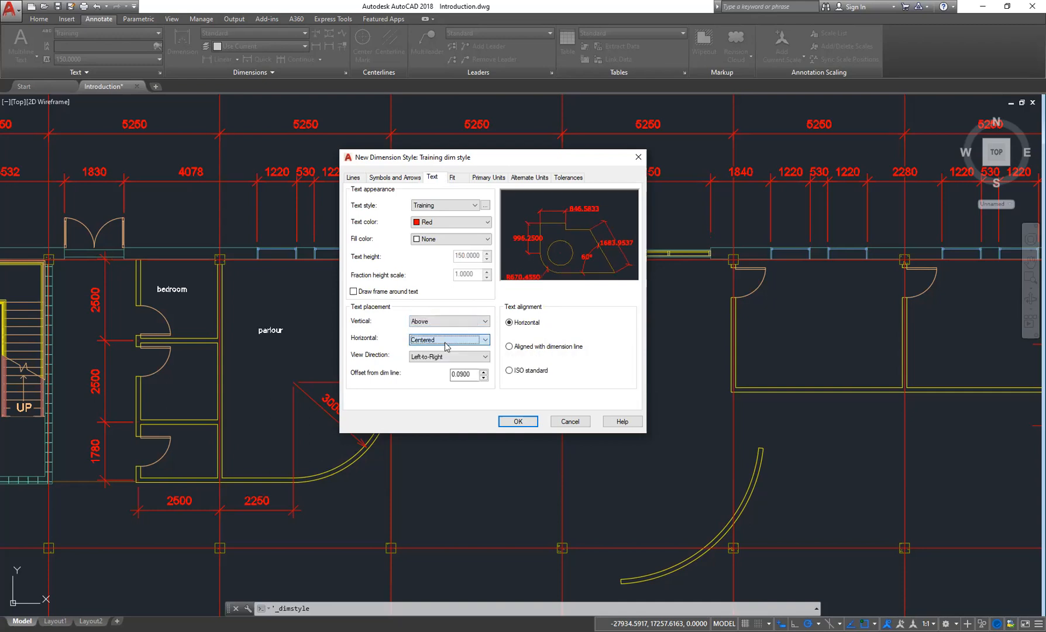
left_click(452, 322)
left_click(435, 345)
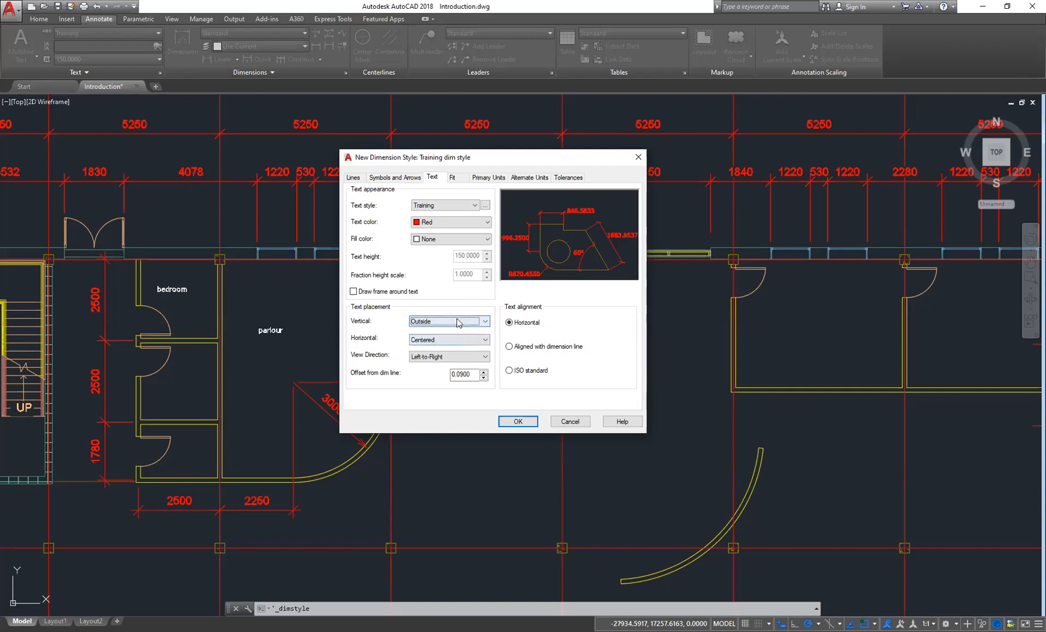
left_click(458, 321)
left_click(442, 331)
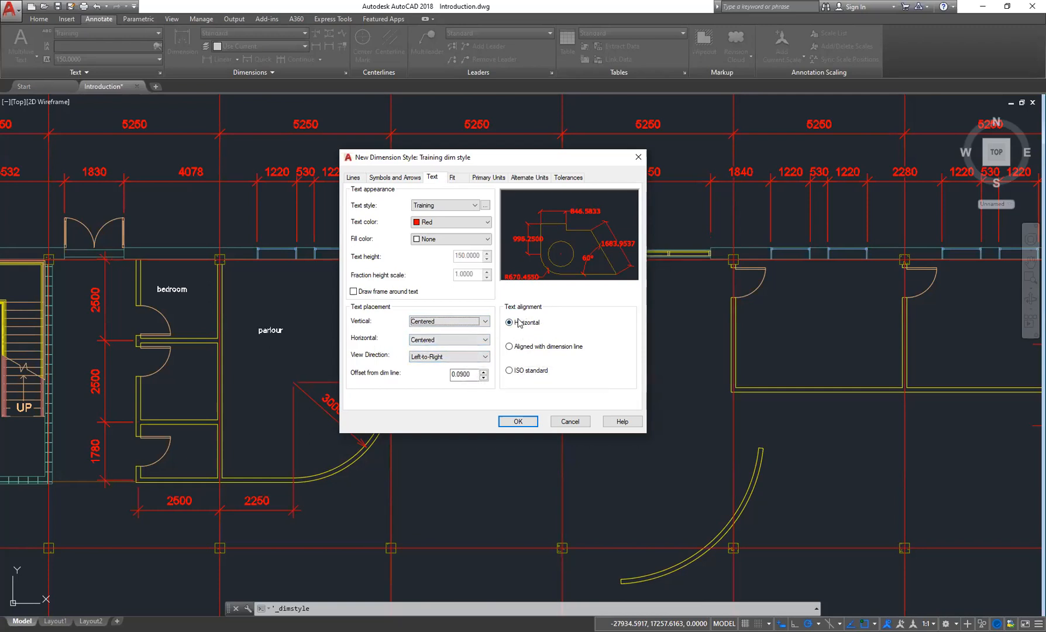
- Open the fit and primary units settings and set the linear unit format to Decimal
left_click(453, 177)
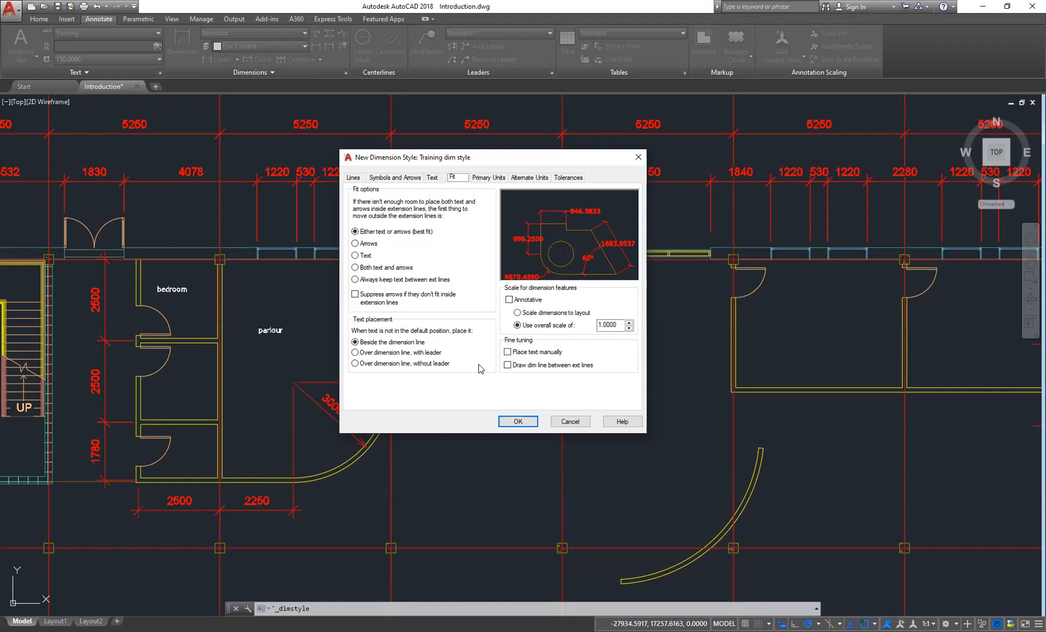
left_click(488, 178)
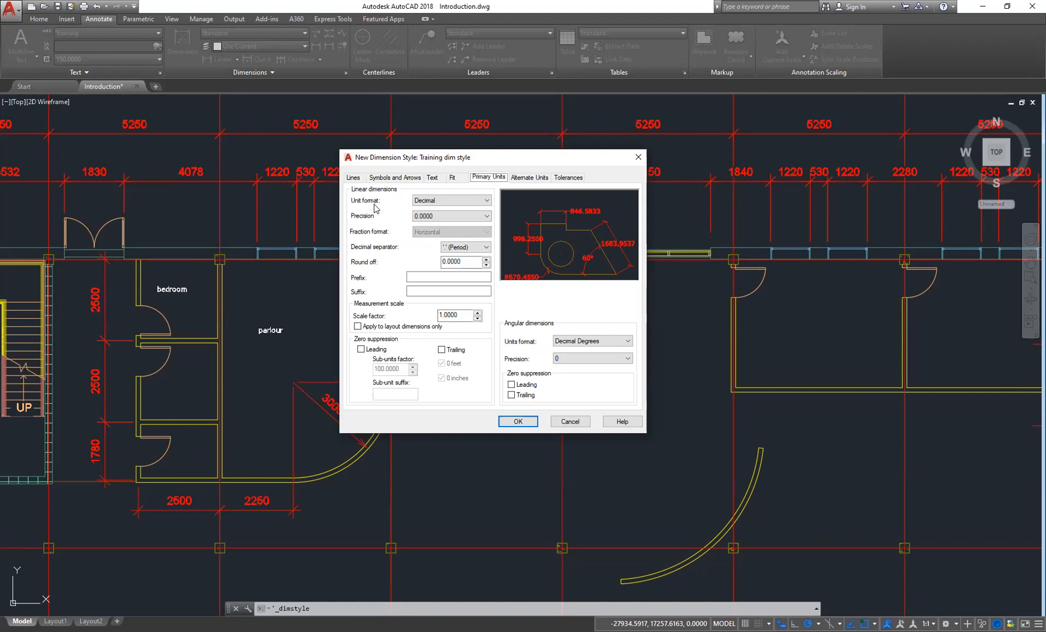
left_click(463, 205)
left_click(433, 217)
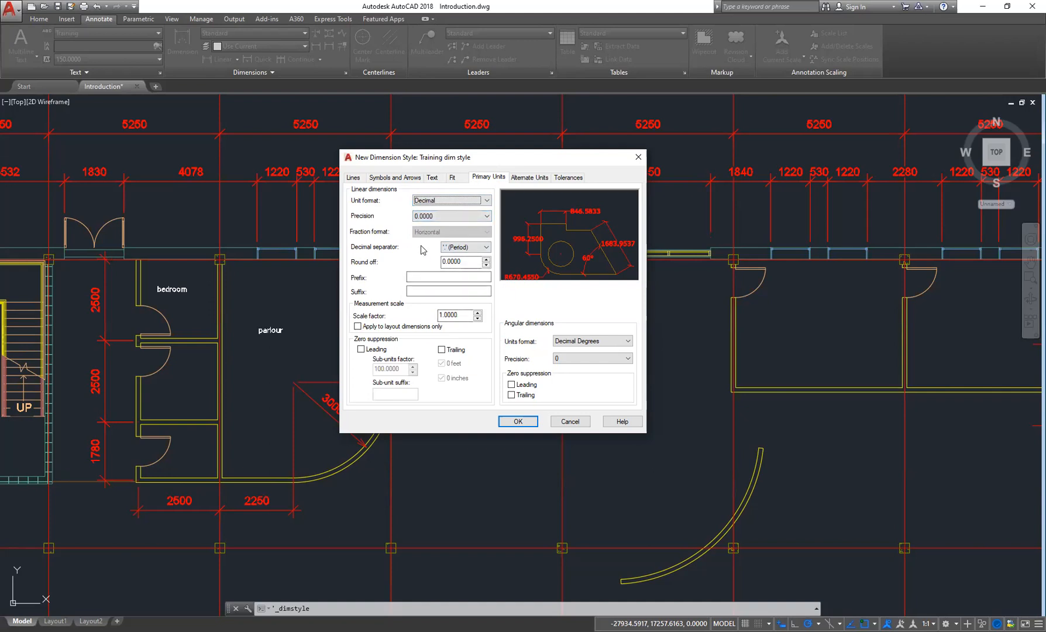
- Set the linear dimension precision to 0, then to 0.00
left_click(453, 216)
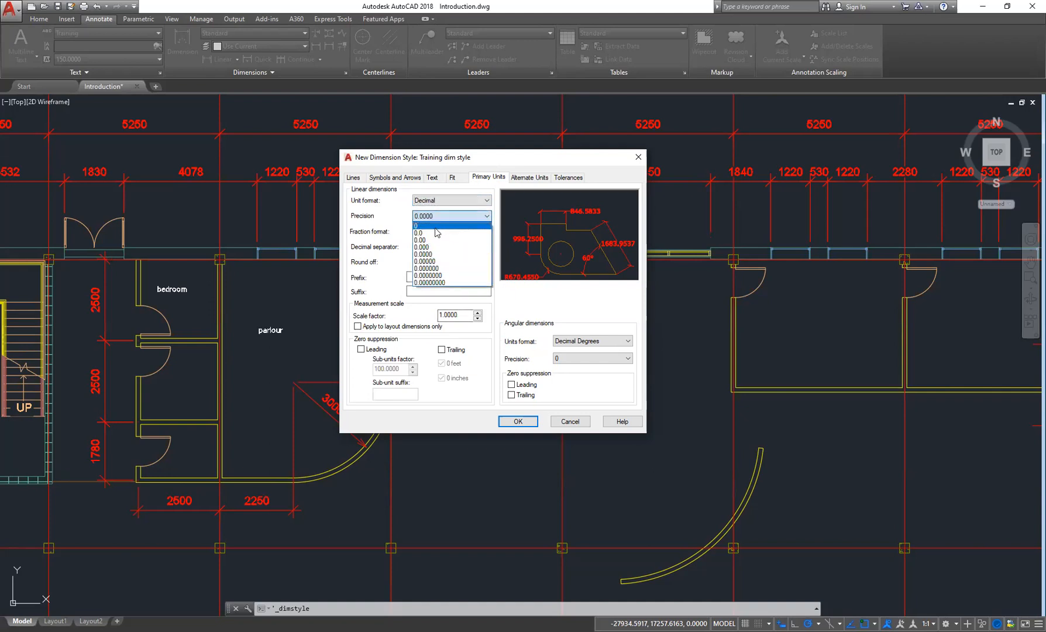
left_click(440, 227)
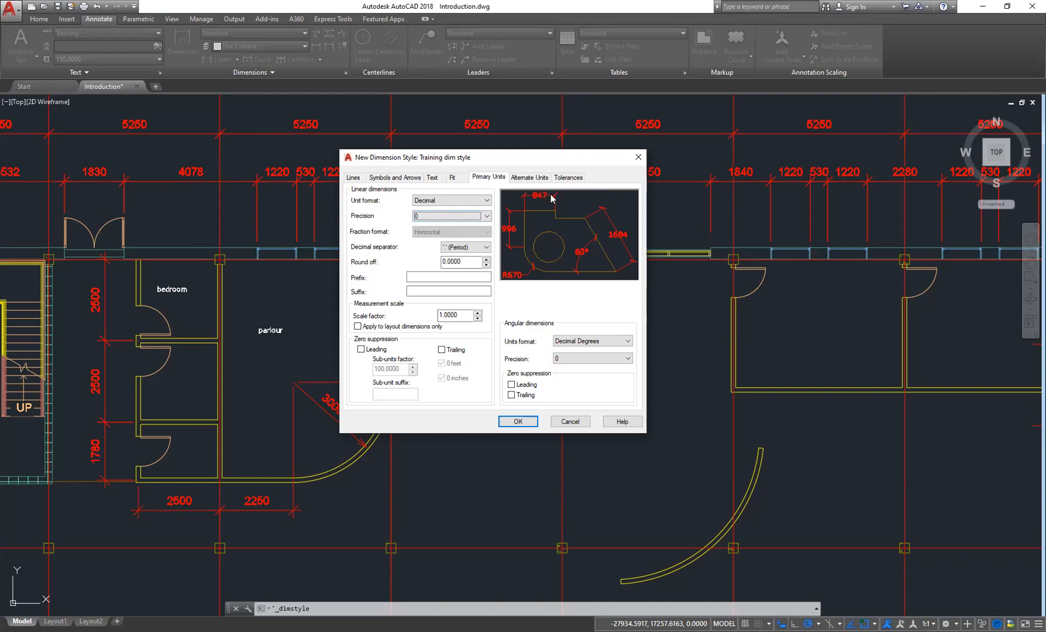
left_click(469, 217)
left_click(431, 242)
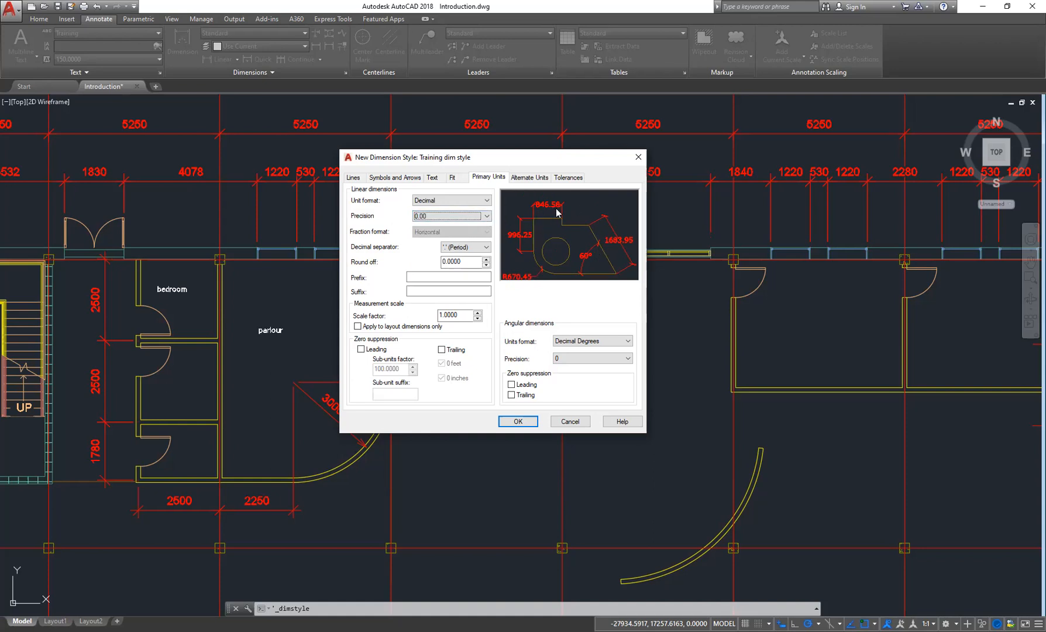
- Set the linear dimension precision back to 0
left_click(471, 217)
left_click(441, 227)
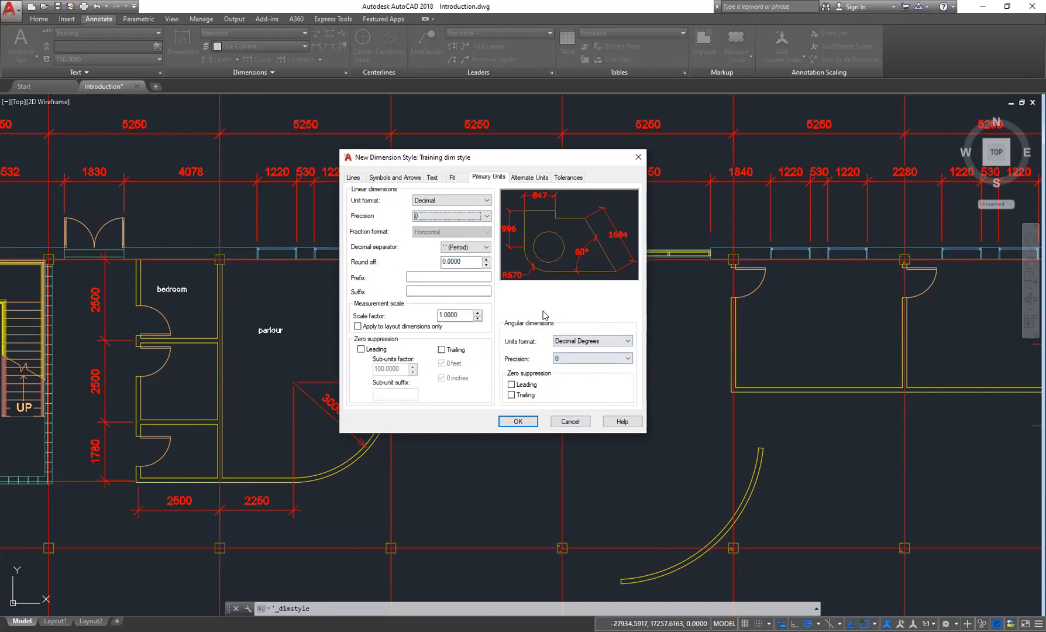
- Turn on the display of alternate units, then switch it off again
left_click(528, 177)
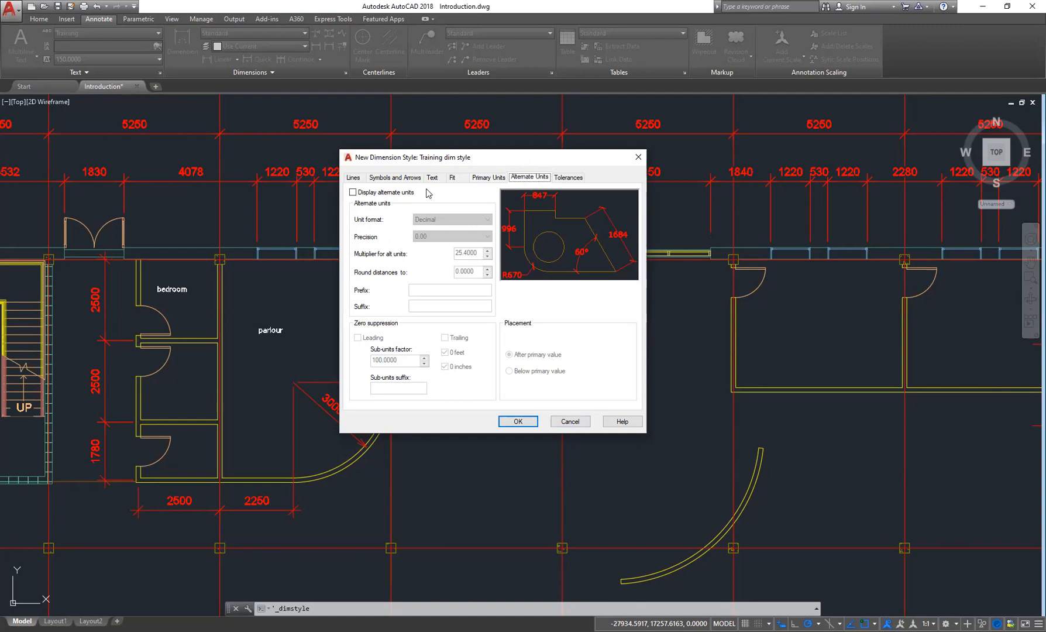
left_click(354, 192)
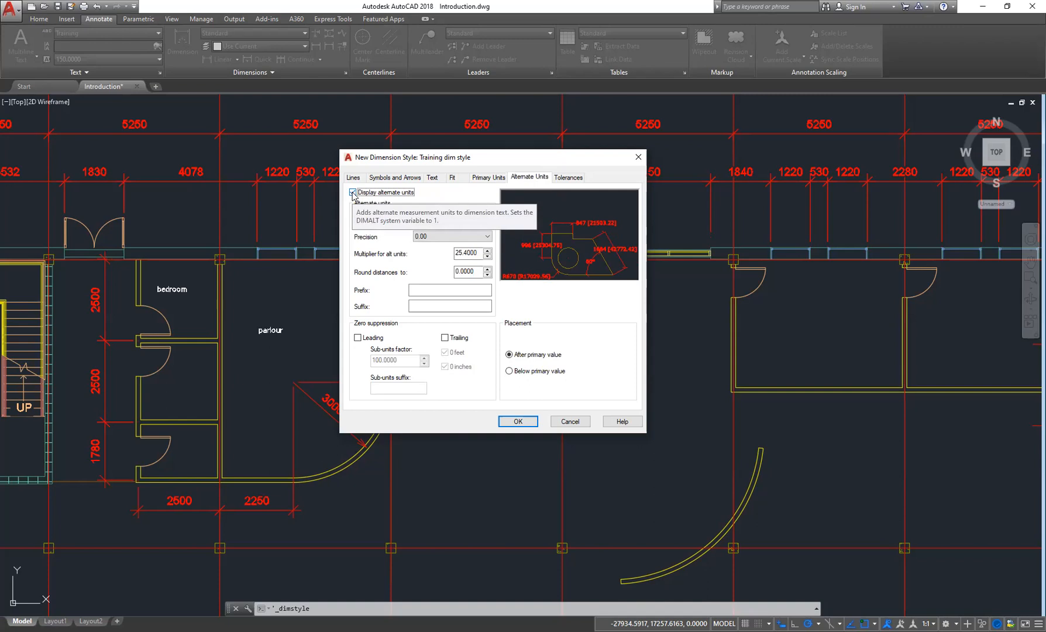
left_click(352, 193)
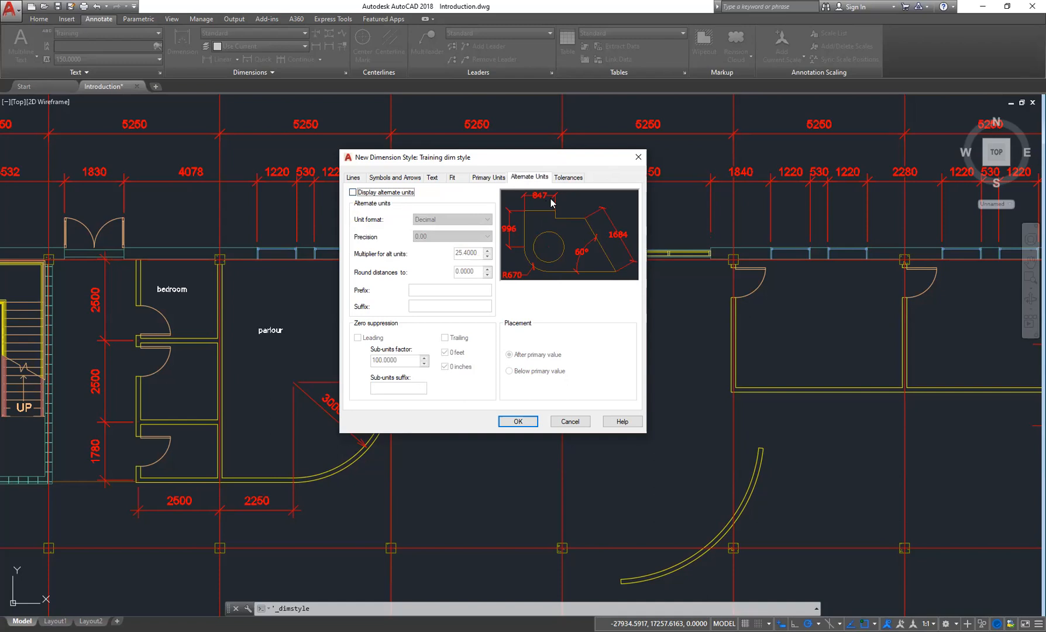
- Examine the tolerance format settings and the available tolerance methods
left_click(573, 179)
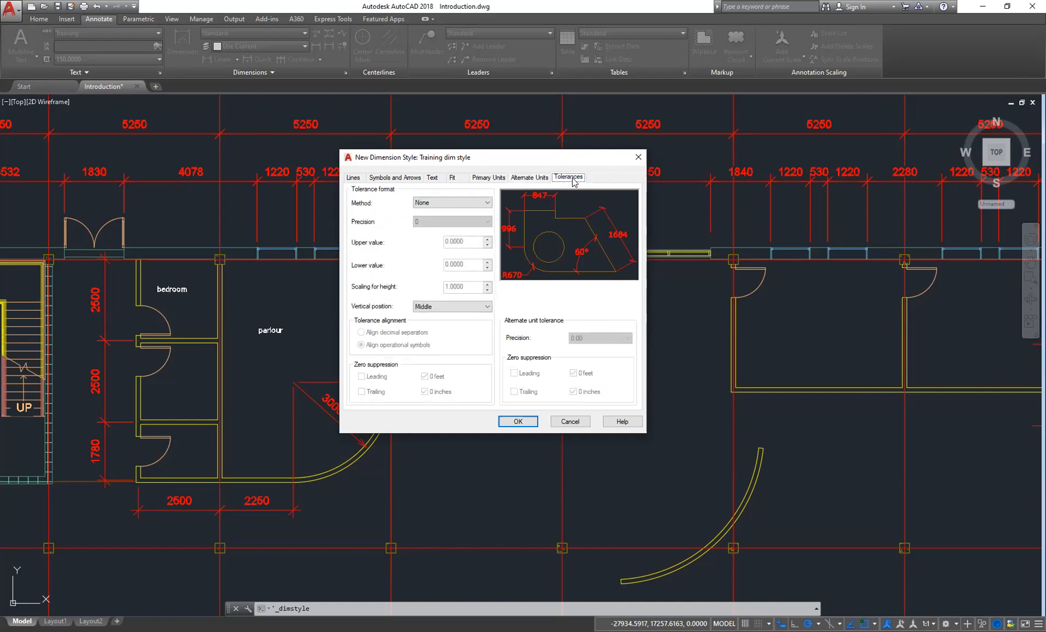
left_click(531, 179)
left_click(568, 177)
left_click(454, 203)
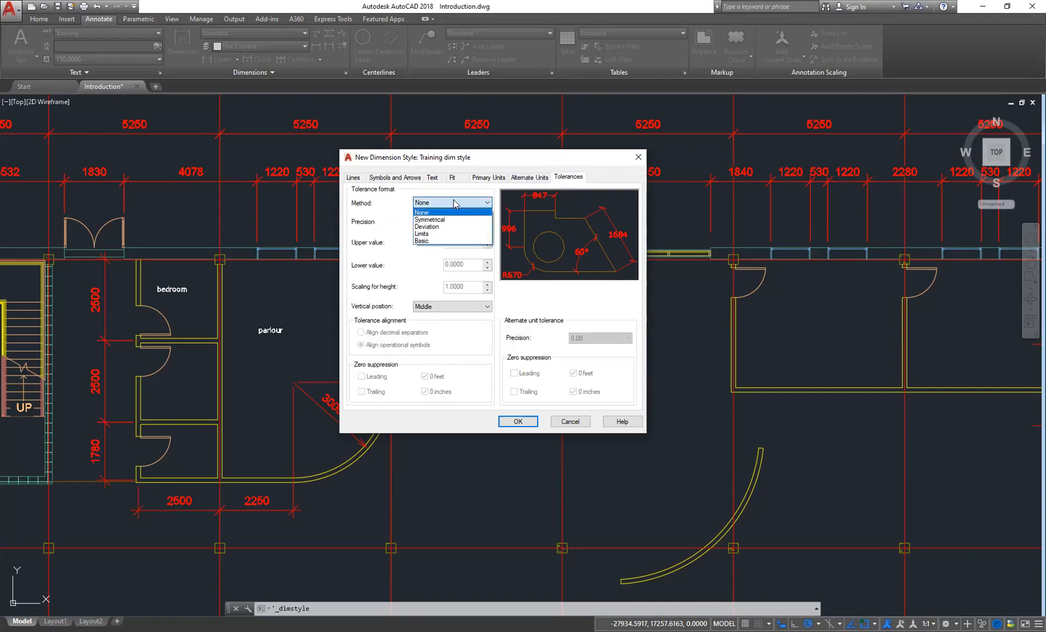
left_click(454, 203)
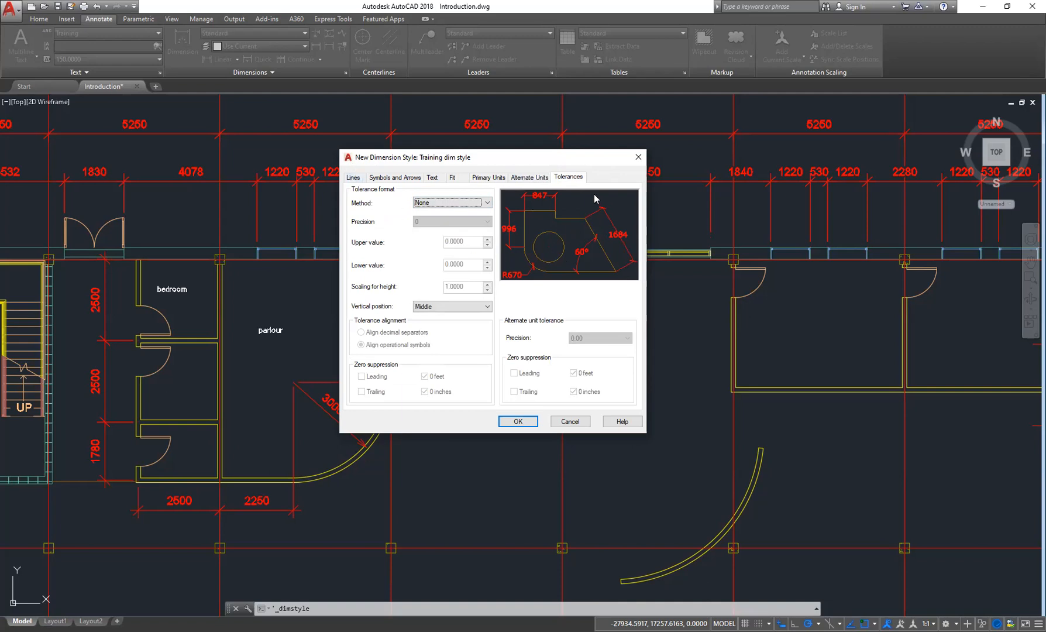
- Accept the new Training dim style settings and close the style dialog
left_click(353, 177)
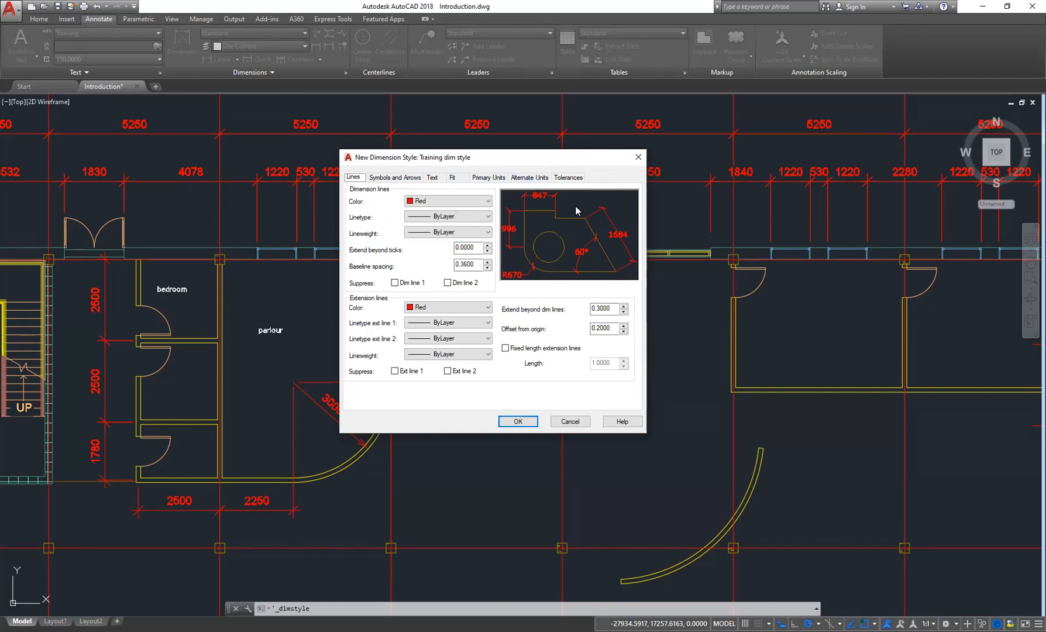
left_click(518, 421)
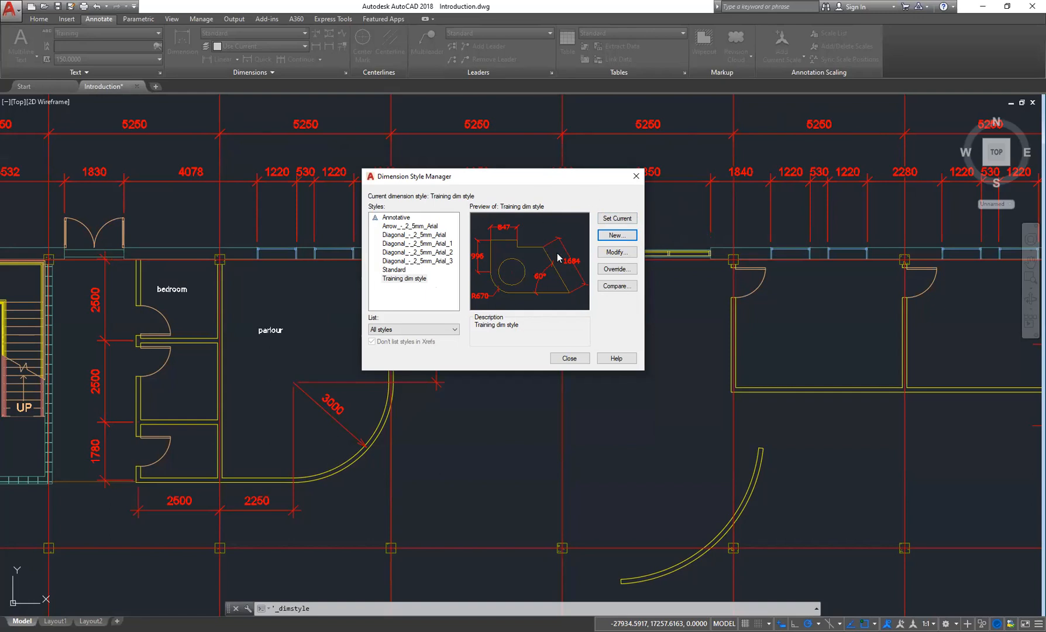
- Close the style manager and draw a linear dimension between the first two grid columns below the plan
mouse_move(507, 270)
left_click_drag(525, 179, 497, 177)
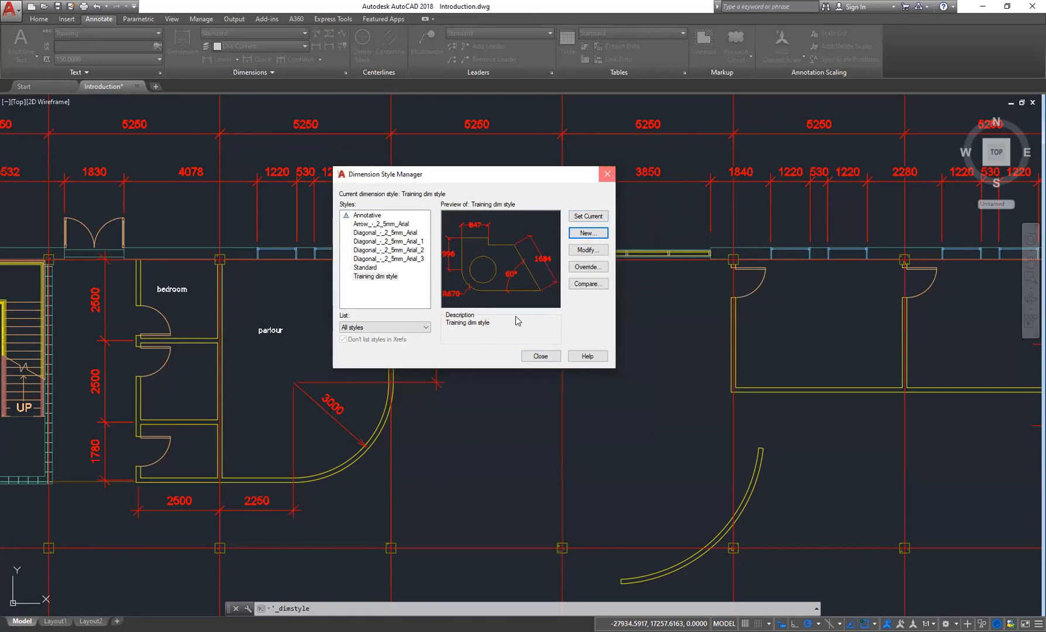
key("Escape")
scroll(517, 318, "down", 5)
mouse_move(561, 286)
middle_mouse_down()
mouse_move(560, 295)
mouse_move(524, 240)
middle_mouse_up()
scroll(502, 304, "up", 5)
middle_click_drag(490, 367, 530, 295)
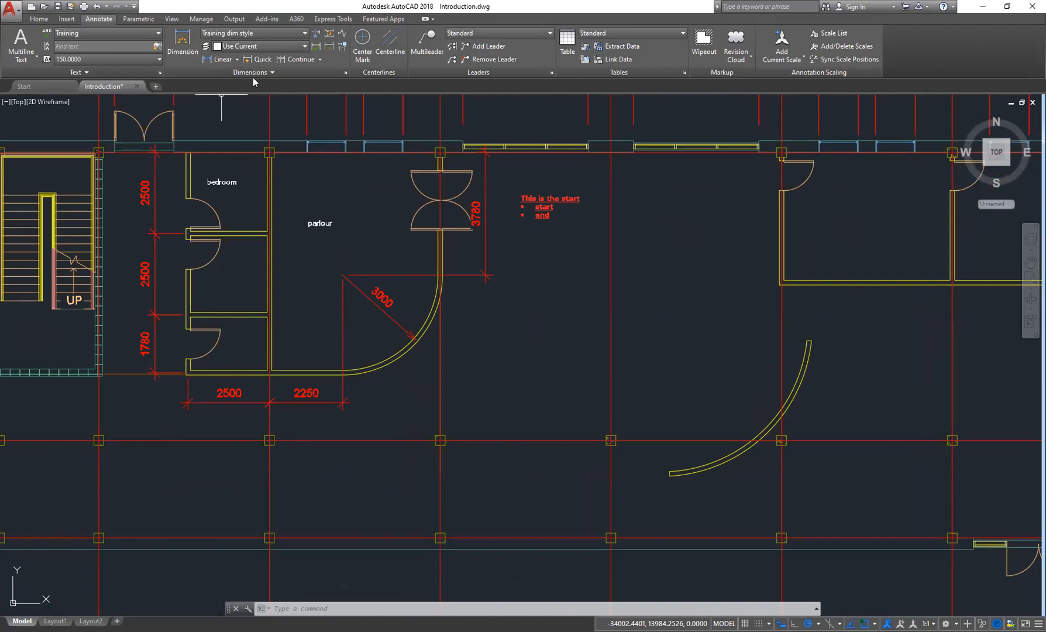
left_click(220, 60)
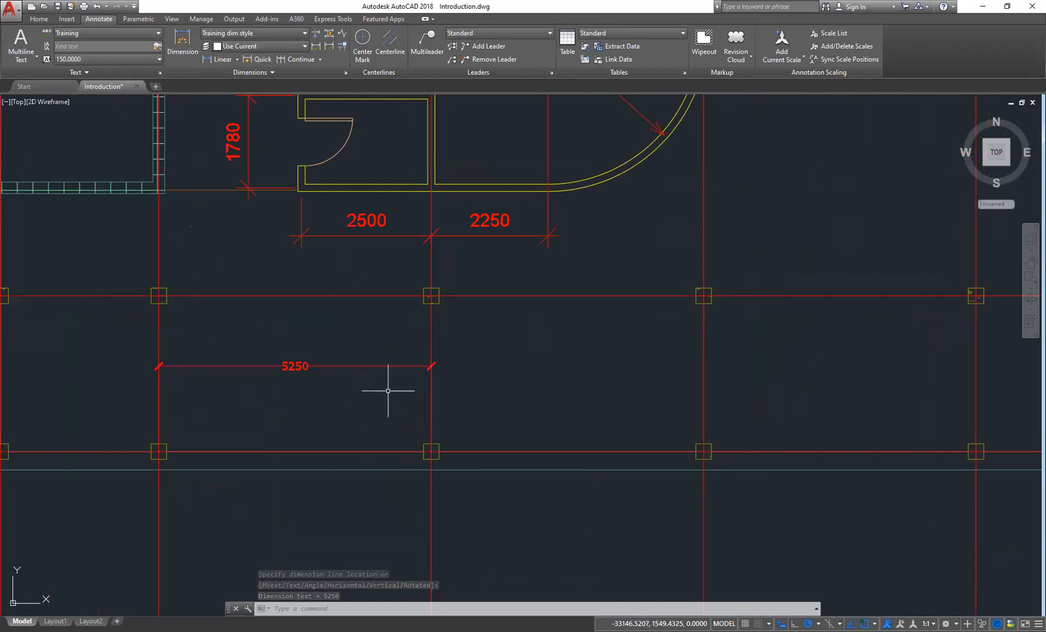
- Add a second linear dimension to the next grid column along the same line
scroll(346, 380, "down", 2)
scroll(362, 371, "down", 3)
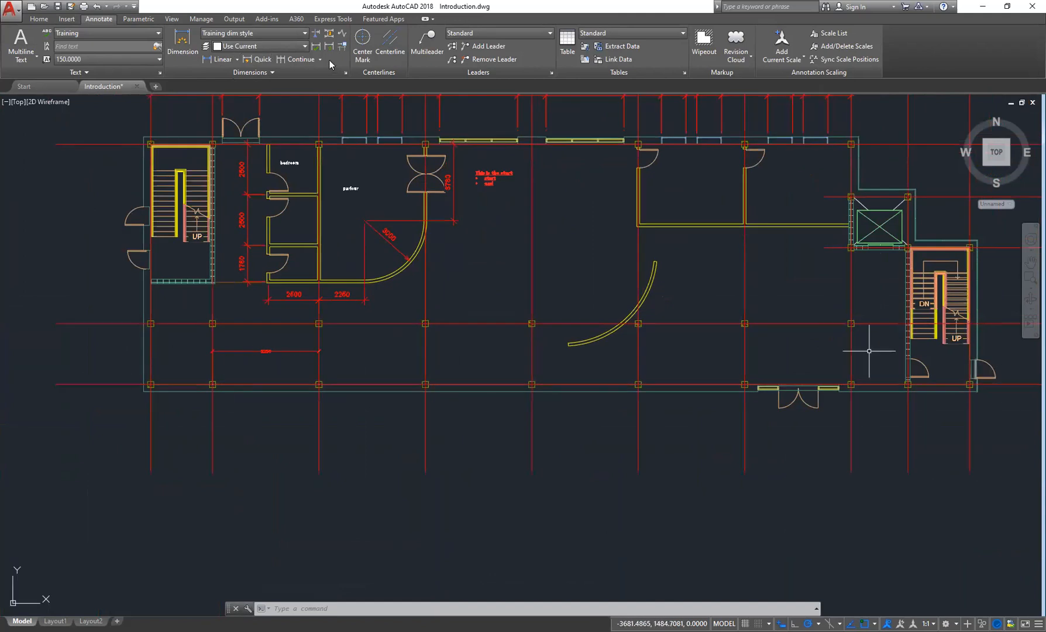
left_click(219, 59)
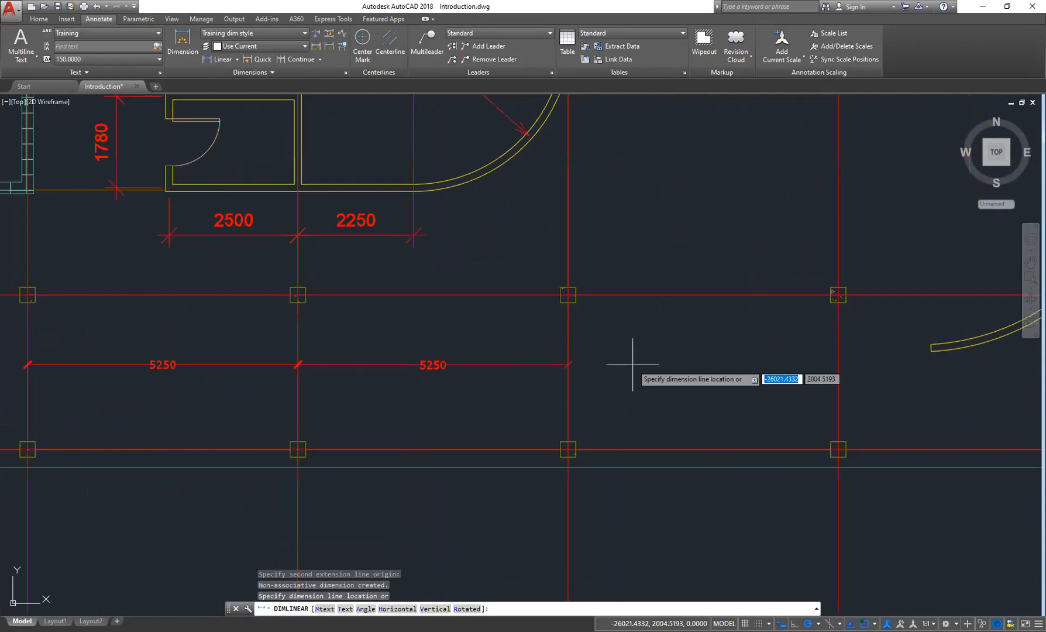
left_click(633, 363)
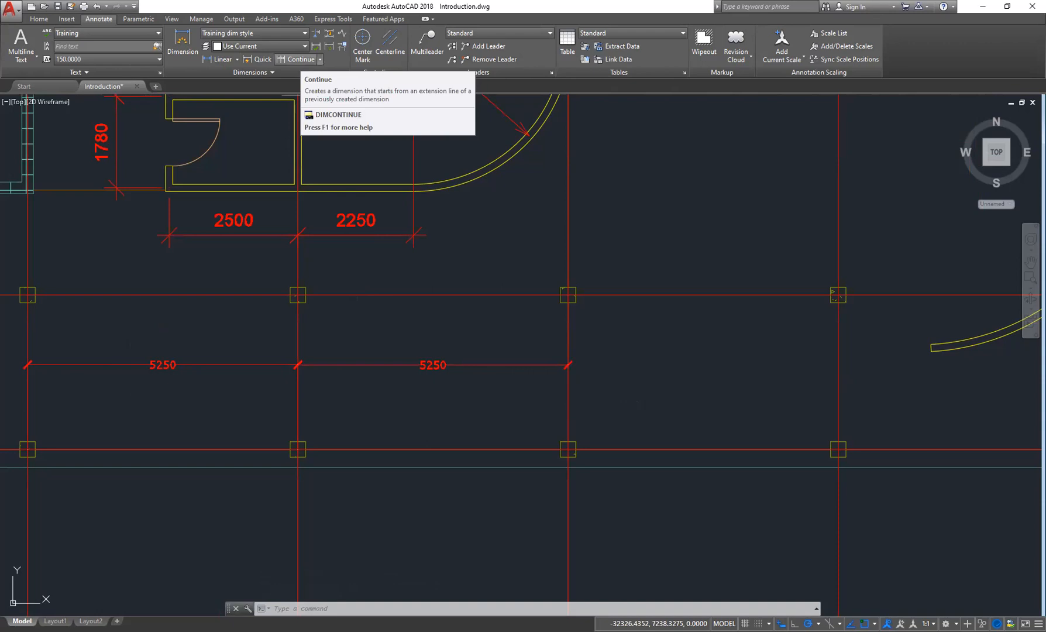
- Continue the dimension chain across the remaining grid columns along the lower grid line
left_click(293, 59)
mouse_move(689, 375)
middle_mouse_down()
mouse_move(565, 329)
mouse_move(489, 338)
middle_mouse_up()
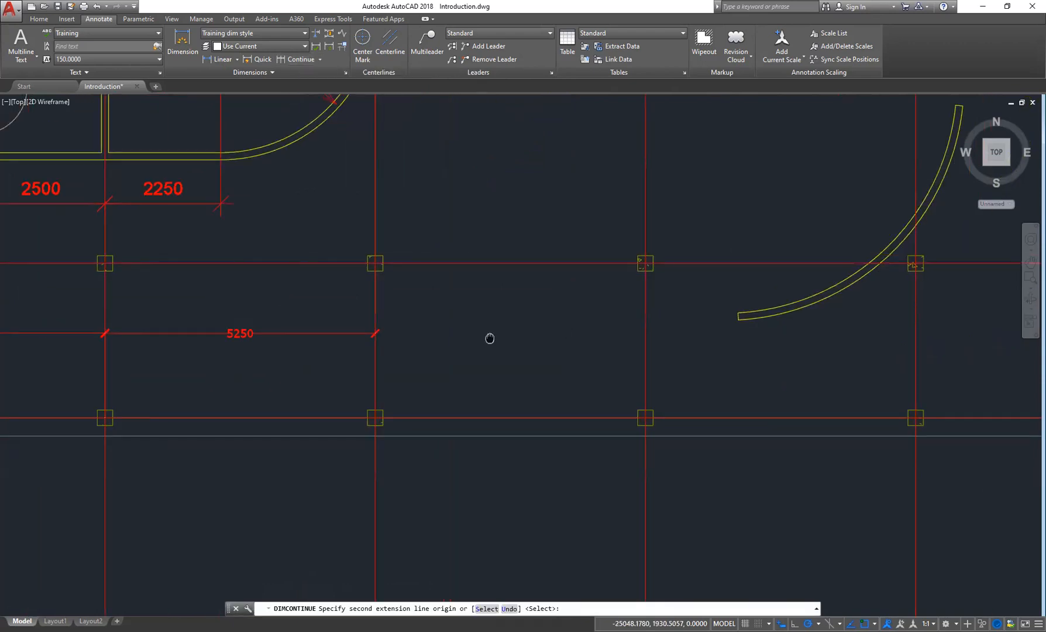
left_click(645, 417)
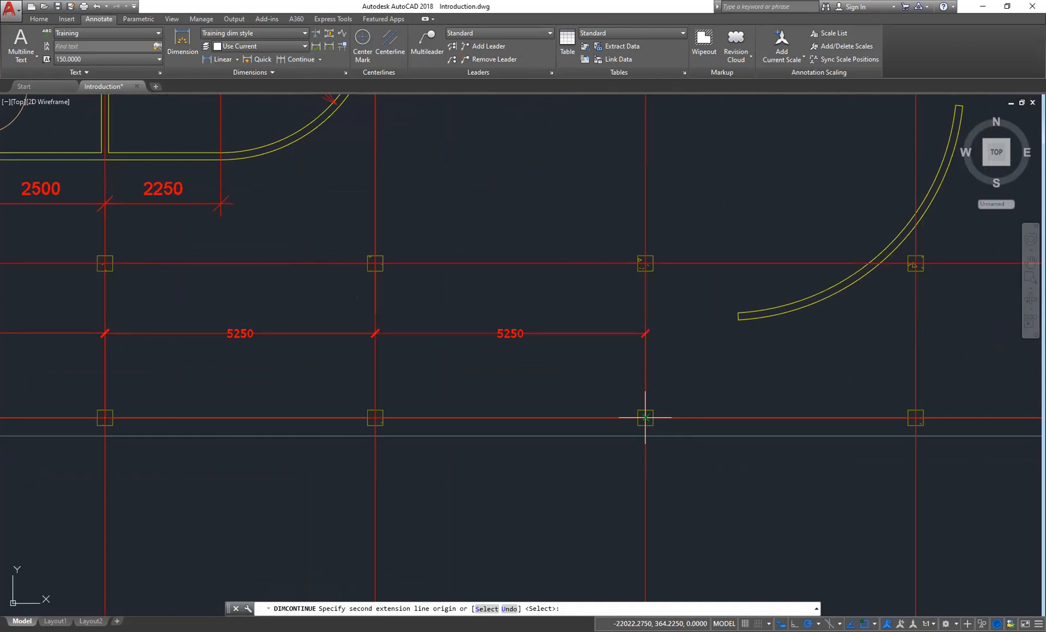
left_click(915, 417)
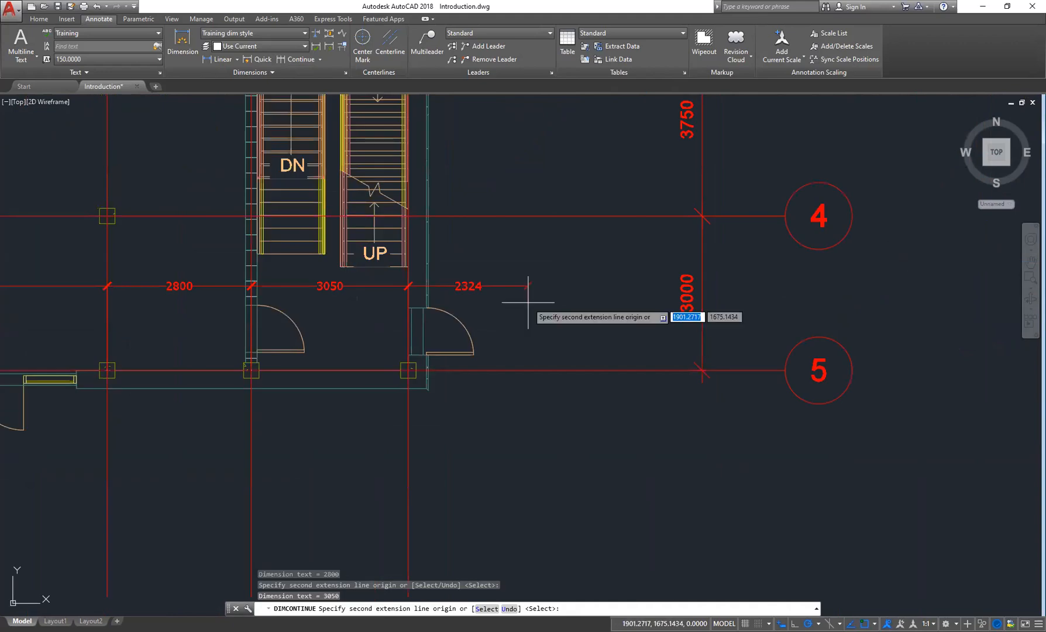
key("Escape")
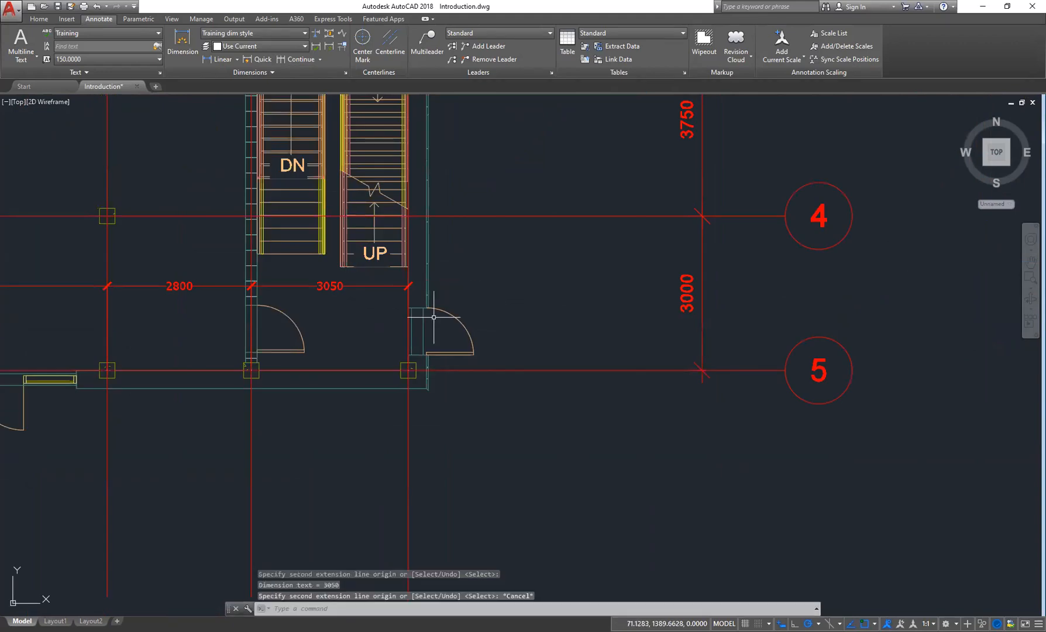
scroll(377, 327, "down", 2)
mouse_move(152, 241)
middle_mouse_down()
mouse_move(345, 275)
mouse_move(568, 292)
middle_mouse_up()
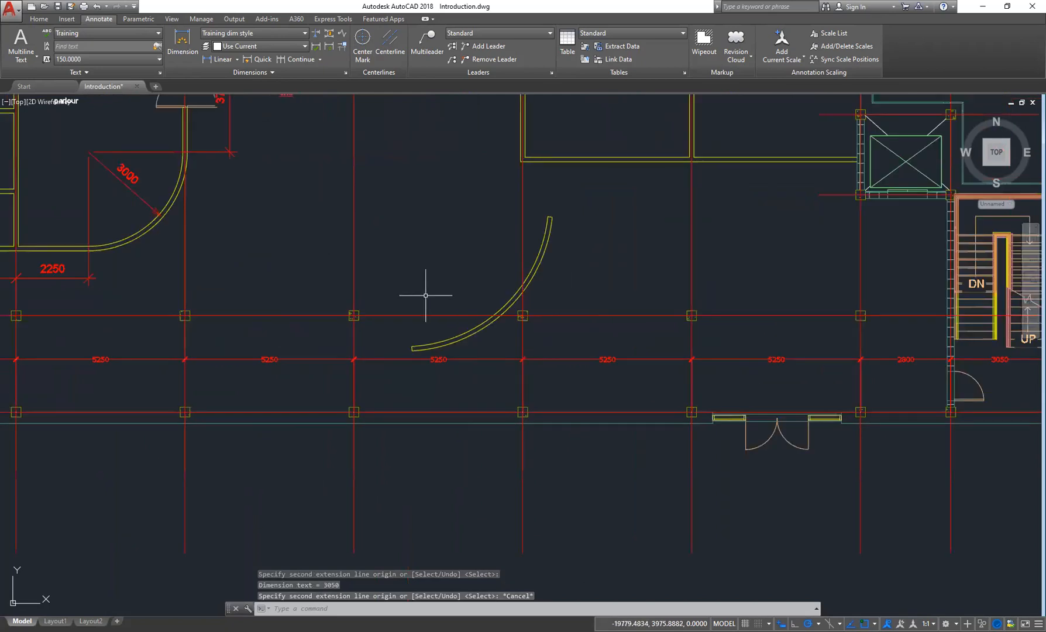
scroll(426, 296, "down", 2)
middle_click_drag(460, 264, 487, 294)
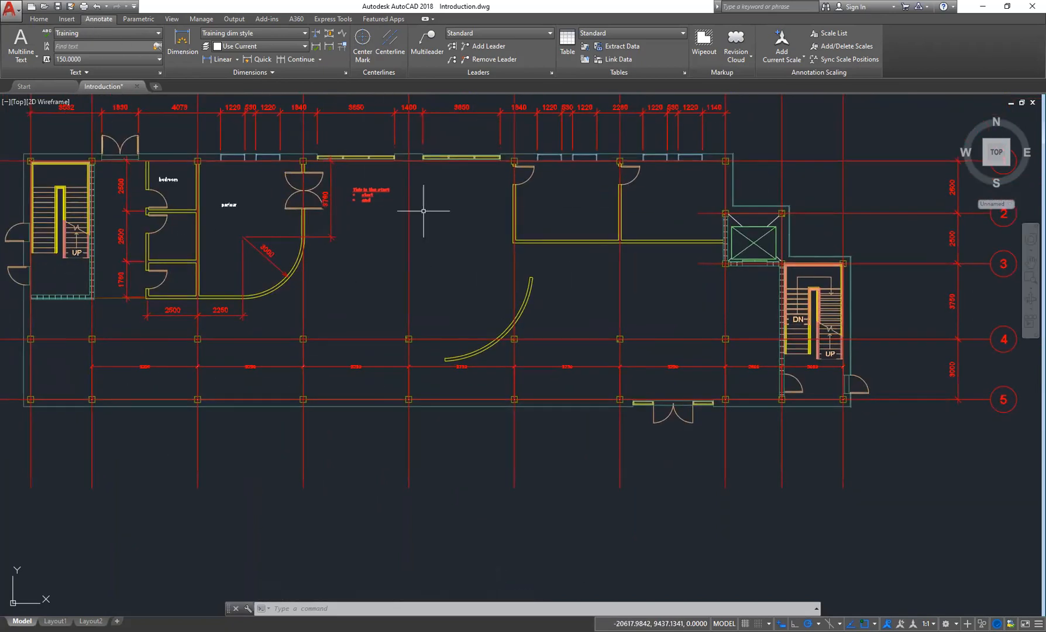
left_click(39, 19)
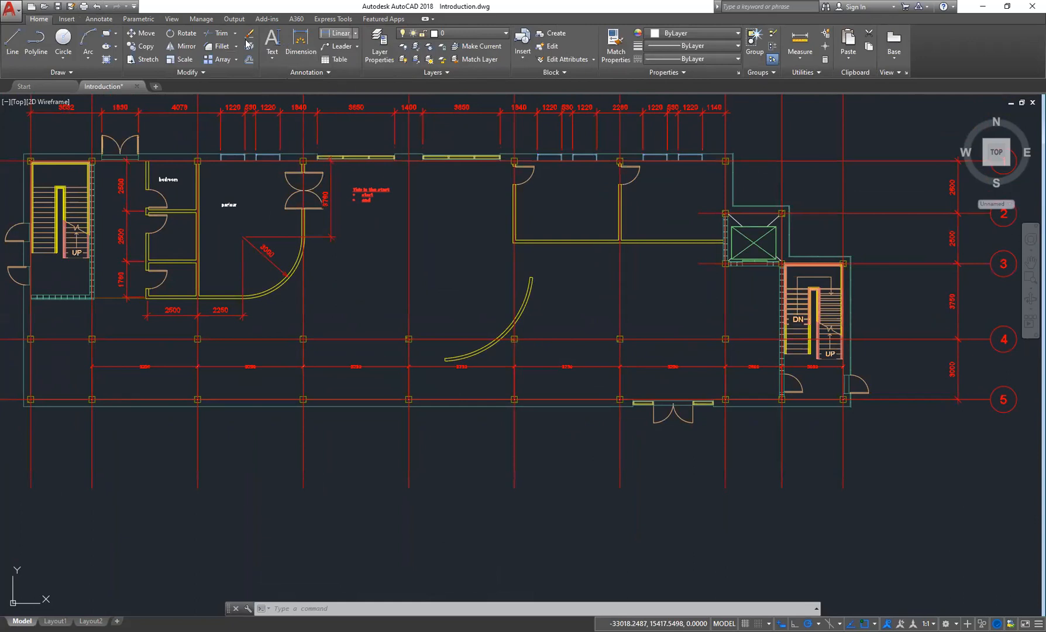
left_click(354, 33)
left_click(99, 18)
- Add continued dimensions down a middle grid column to the bottom grid line
scroll(82, 371, "up", 4)
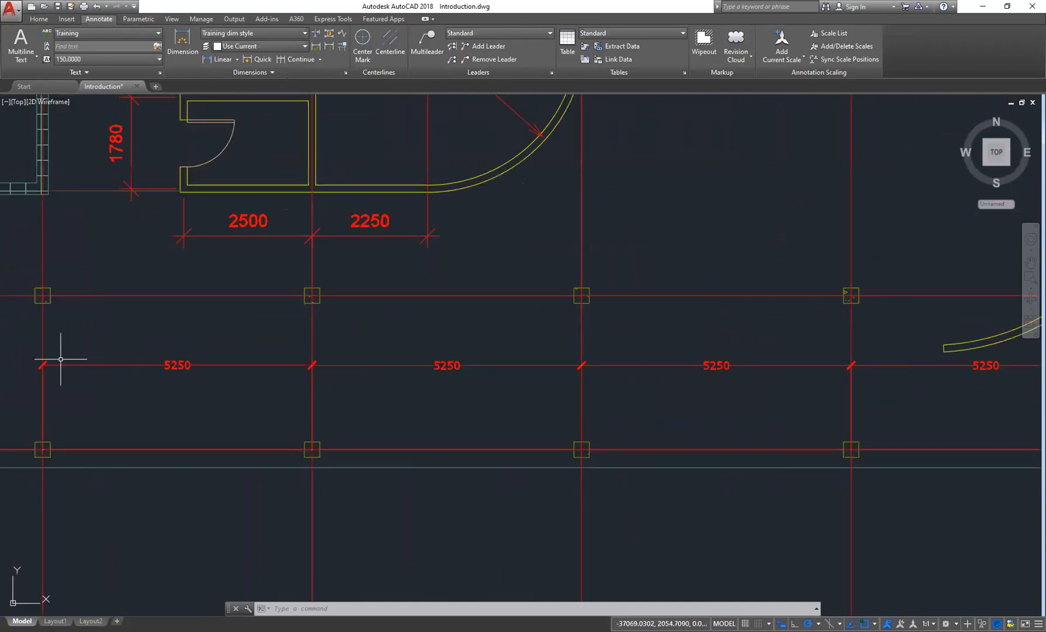
scroll(735, 346, "down", 4)
middle_click_drag(735, 346, 448, 402)
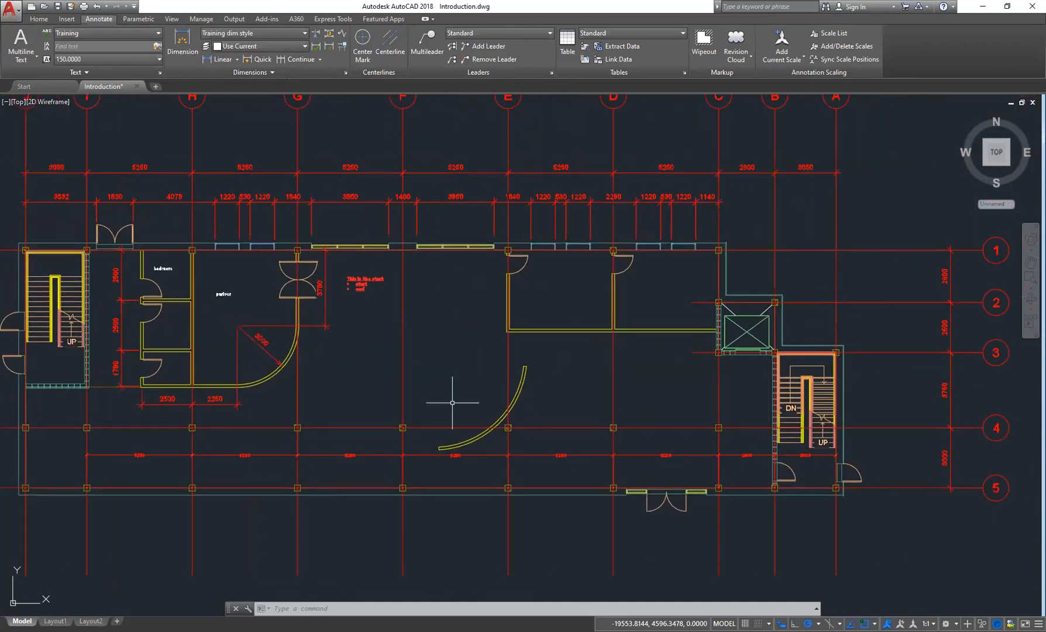
middle_click_drag(712, 380, 672, 358)
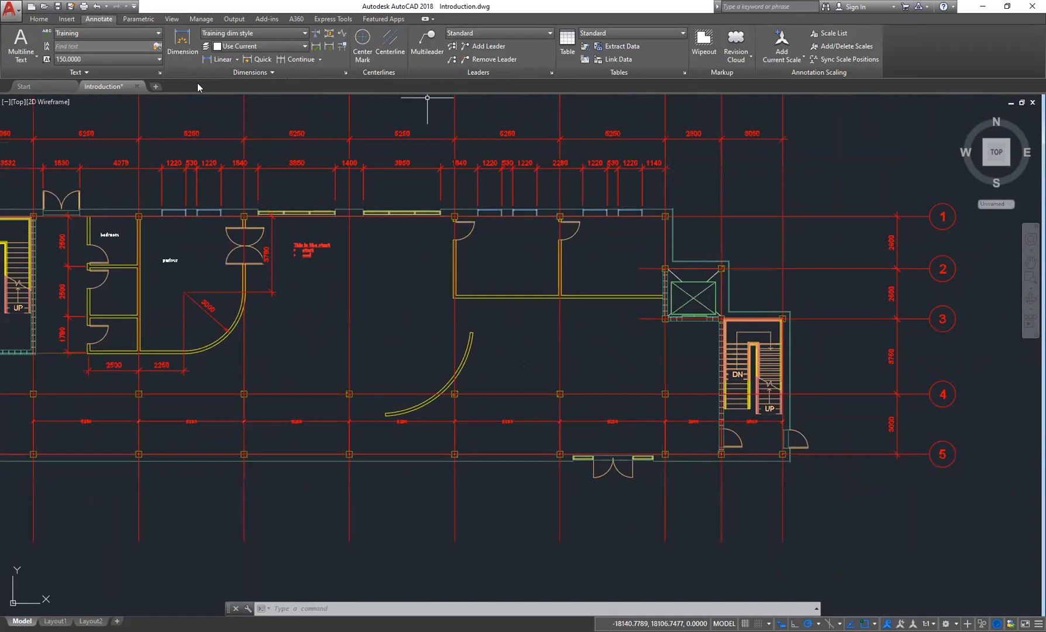
left_click(219, 59)
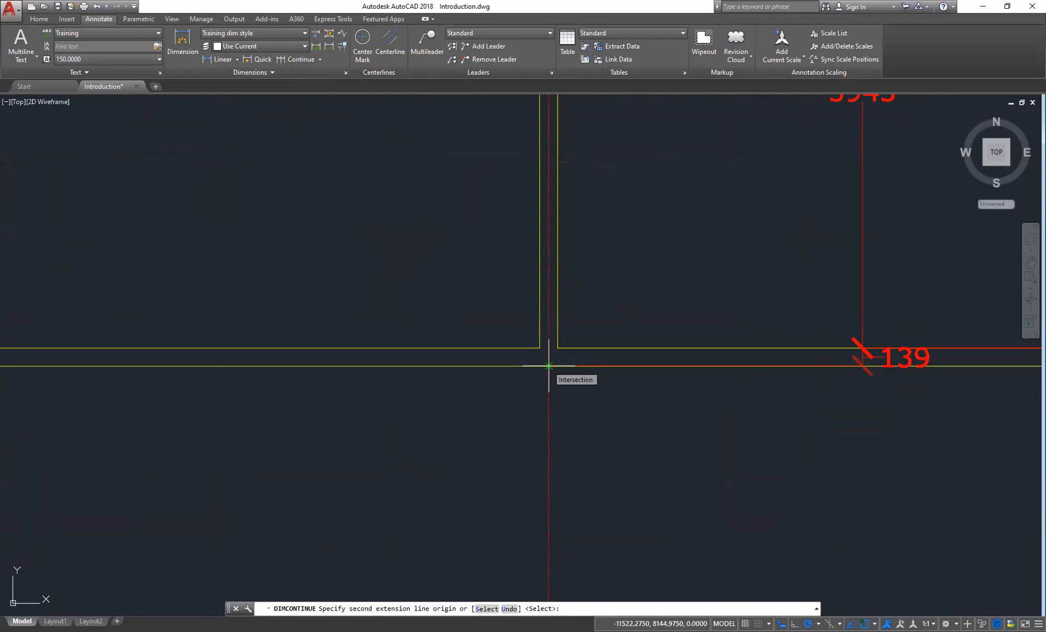
left_click(549, 366)
scroll(479, 273, "down", 3)
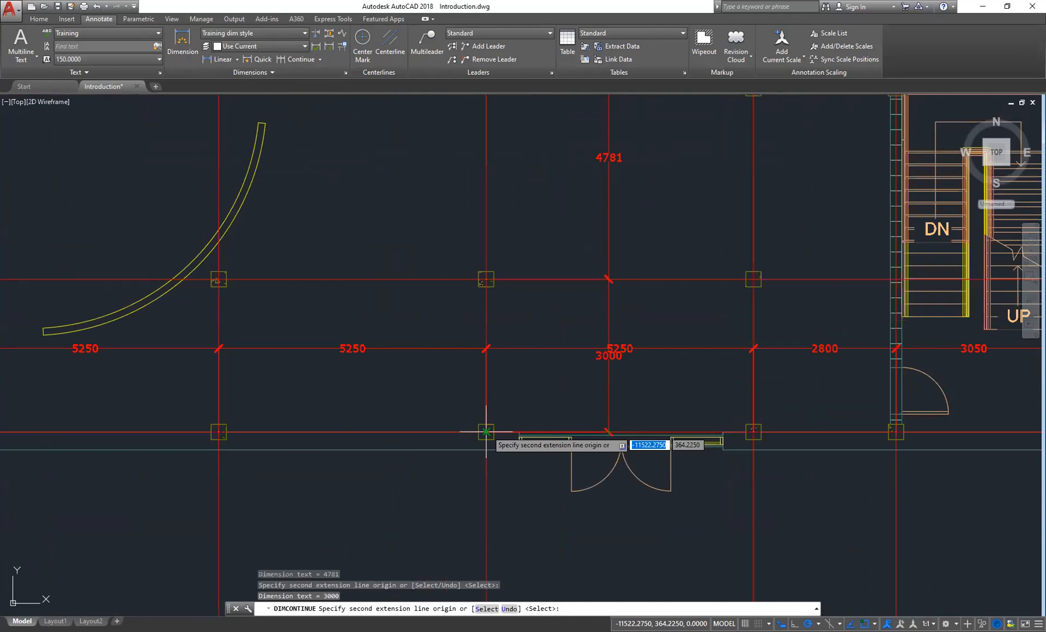
key("Escape")
- Try the Dimension command along the bottom wall and delete the overall dimension it produced
scroll(486, 432, "down", 5)
scroll(574, 397, "up", 5)
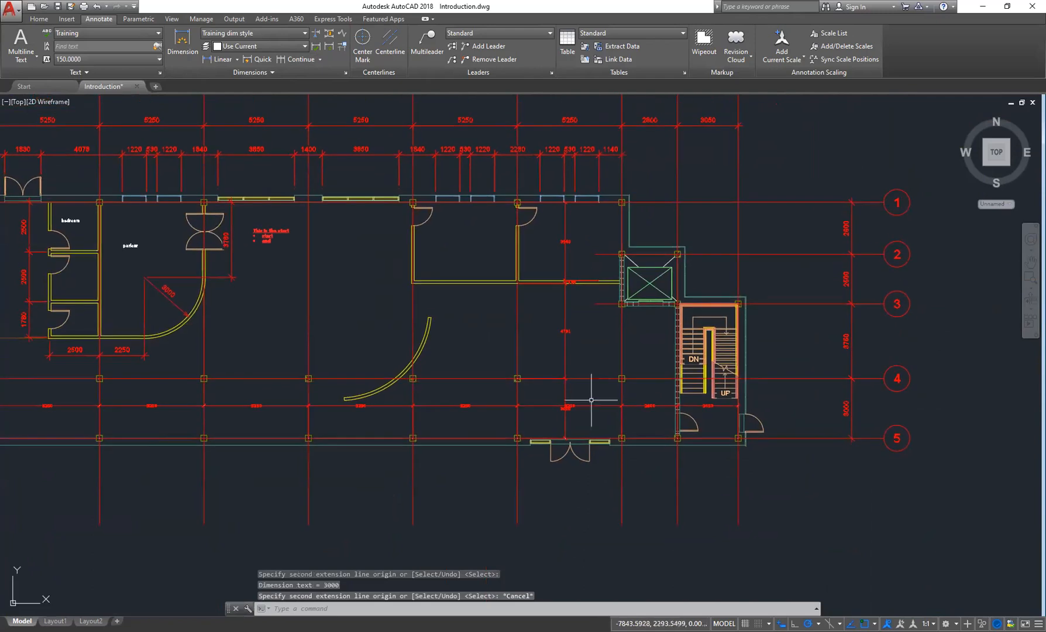
middle_click_drag(614, 302, 620, 428)
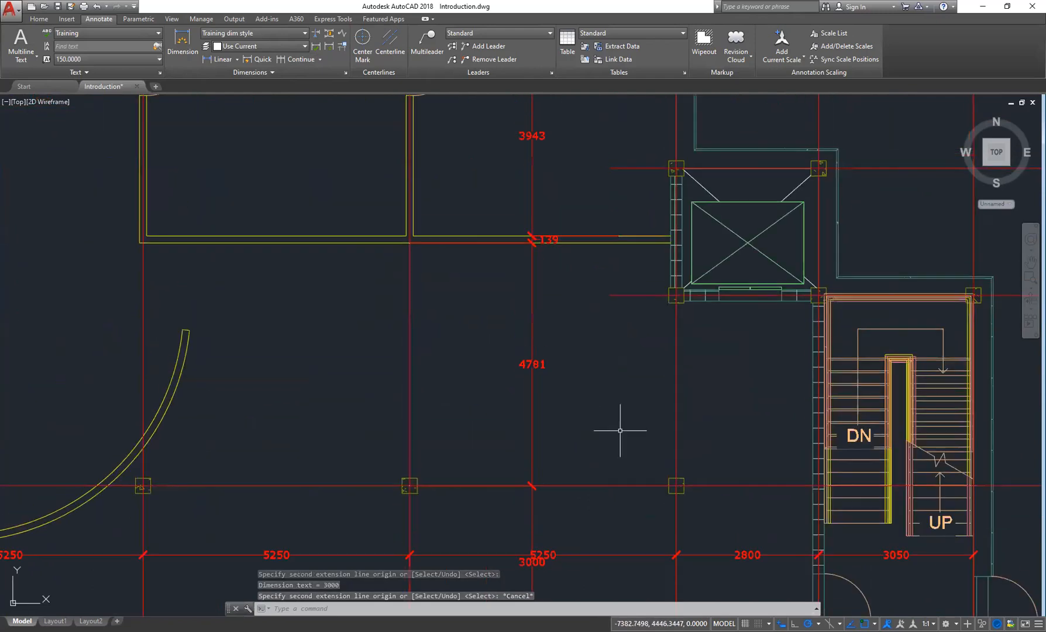
scroll(620, 432, "down", 2)
middle_click_drag(408, 315, 655, 348)
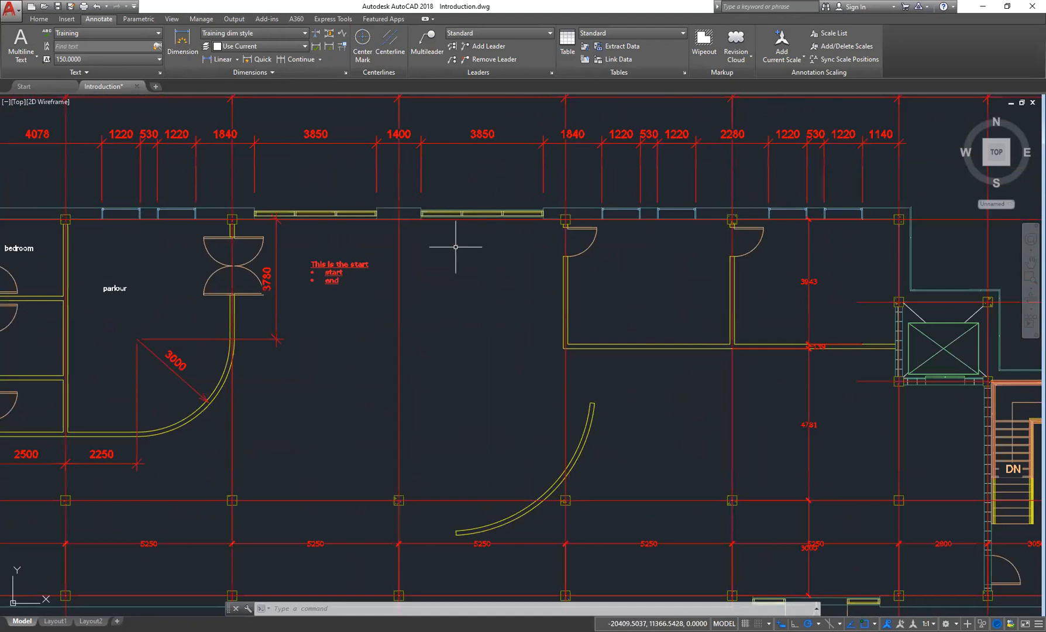
middle_click_drag(535, 299, 627, 314)
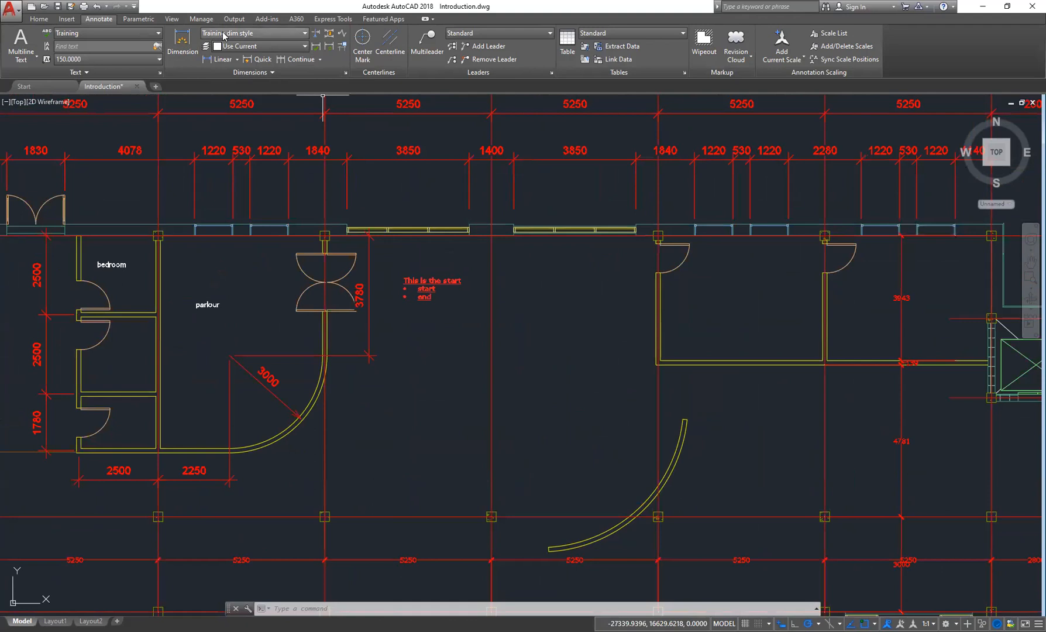
left_click(183, 47)
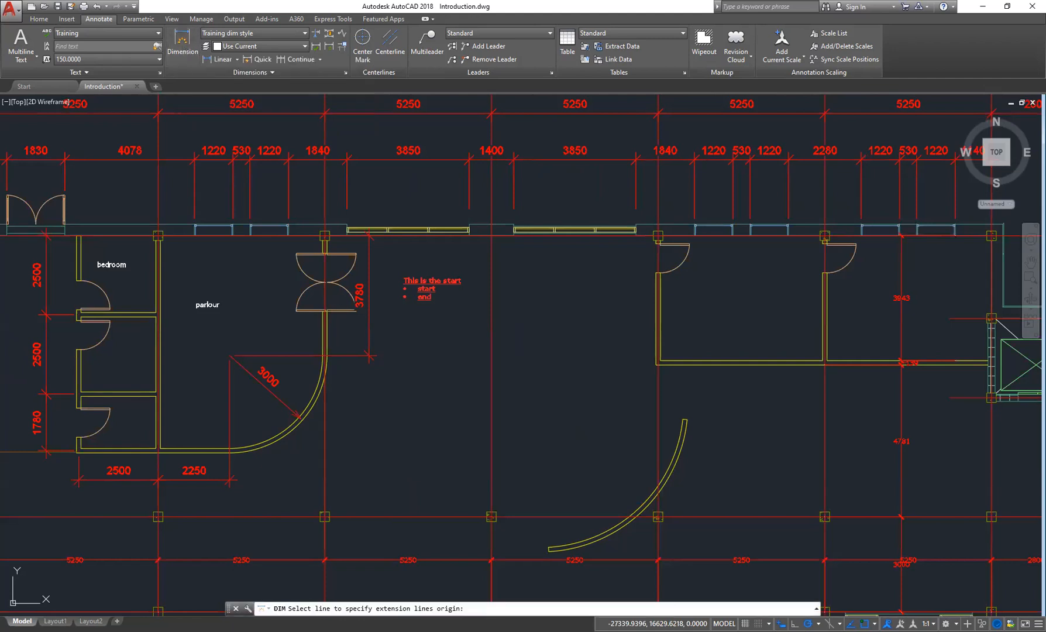
middle_click_drag(281, 246, 654, 225)
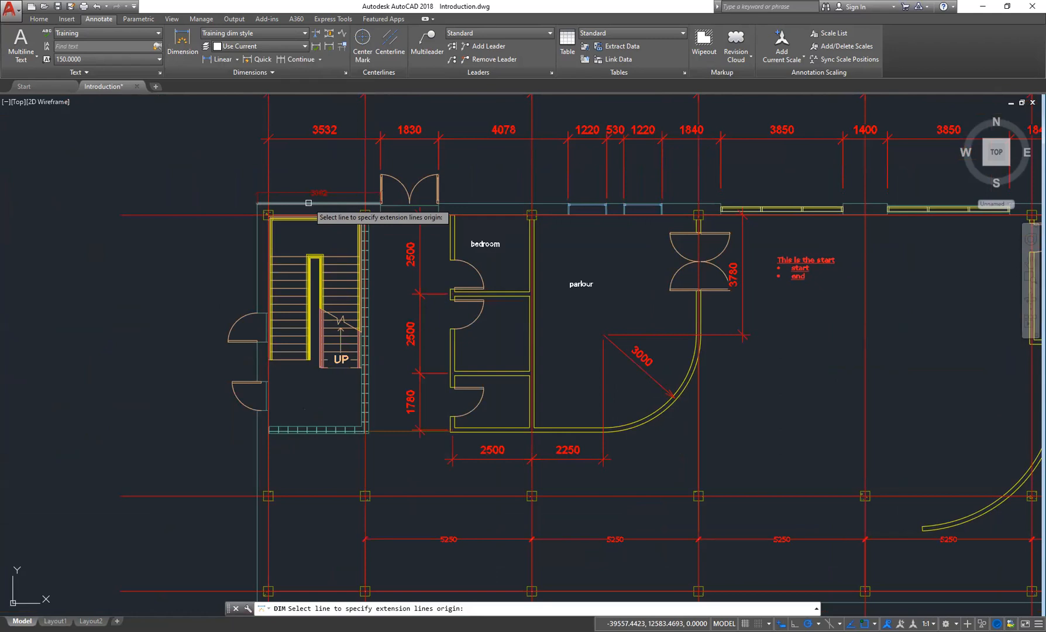
middle_click_drag(439, 527, 351, 301)
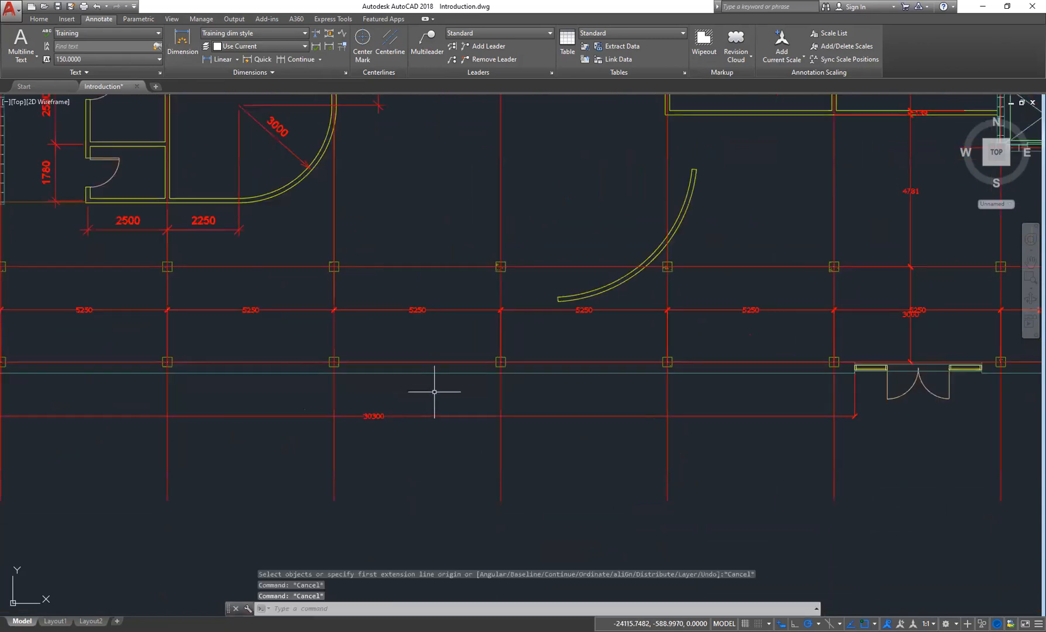
left_click(434, 391)
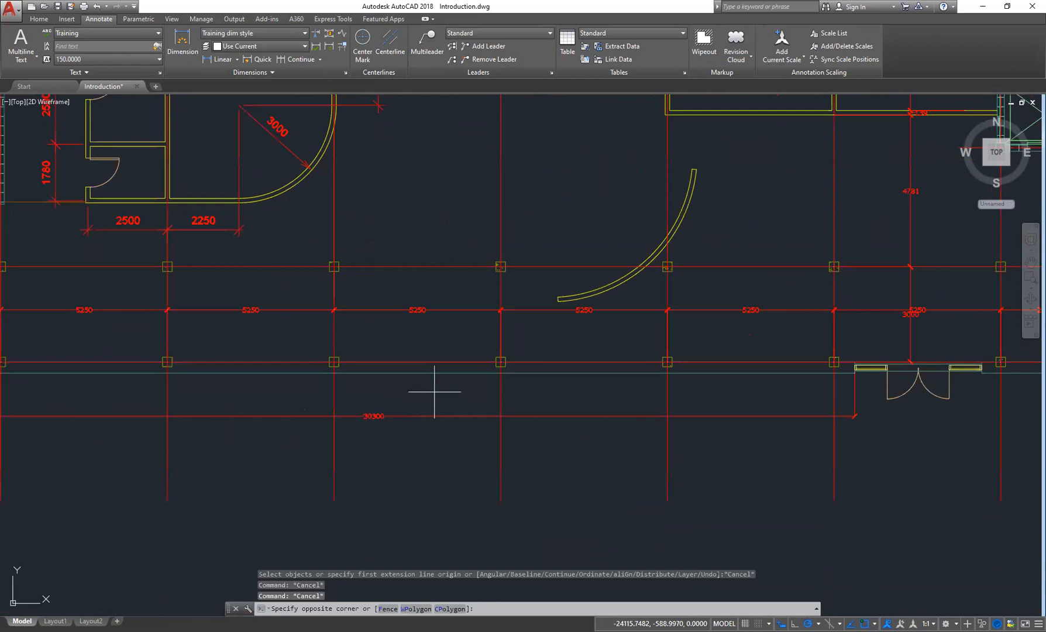
left_click(323, 320)
key("Delete")
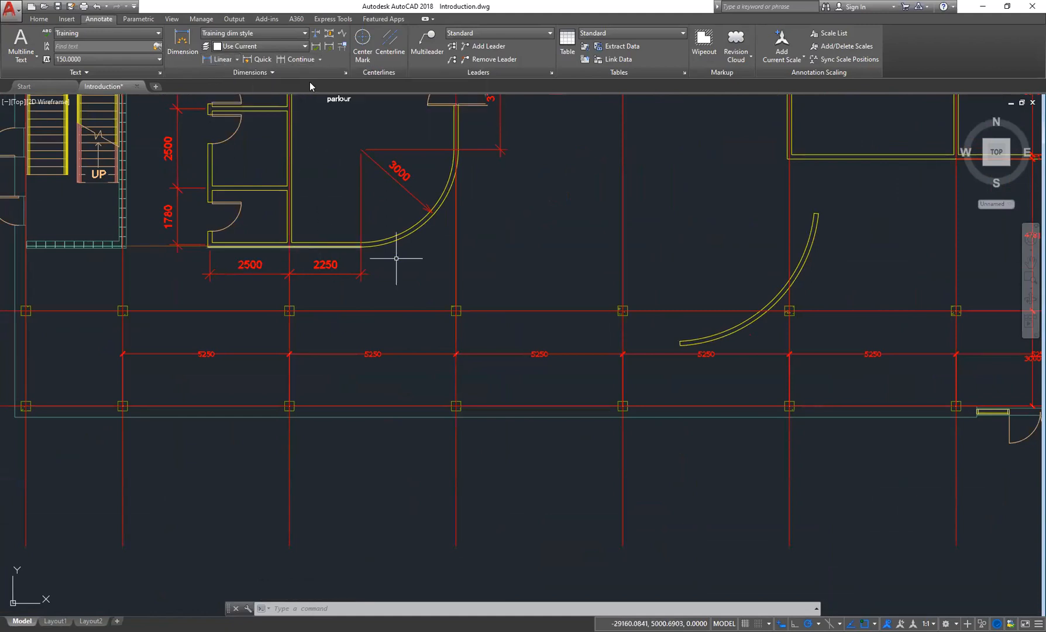
- Add a linear dimension from the bedroom wall's lower corner to the nearest door jamb, placed beside the wall
scroll(502, 291, "down", 3)
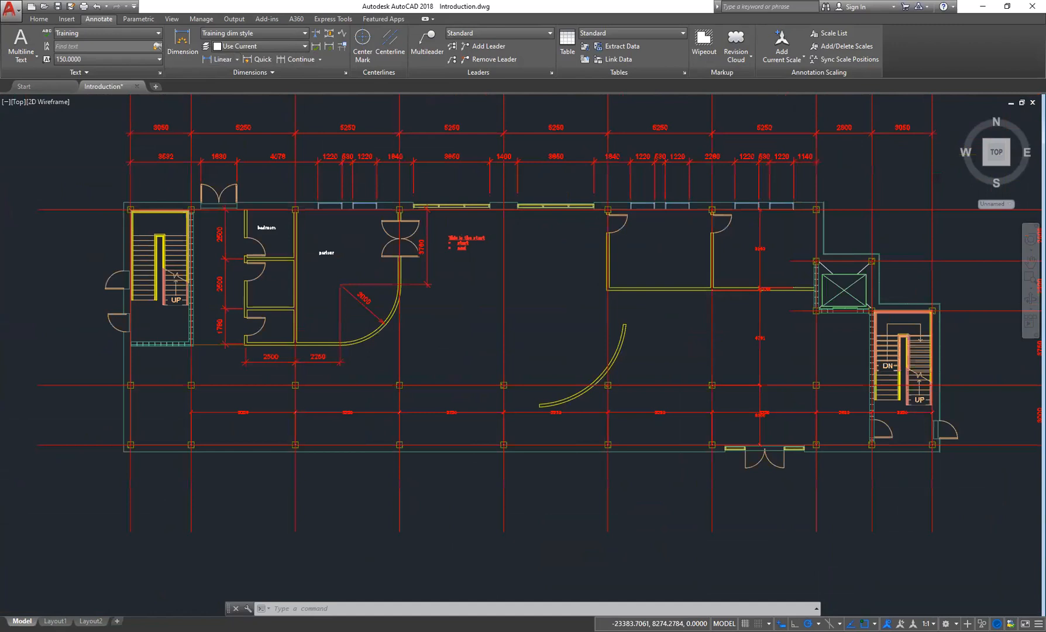
middle_click_drag(567, 276, 481, 274)
middle_click_drag(424, 247, 449, 254)
mouse_move(187, 269)
middle_mouse_down()
mouse_move(282, 265)
mouse_move(384, 178)
middle_mouse_up()
scroll(282, 265, "up", 3)
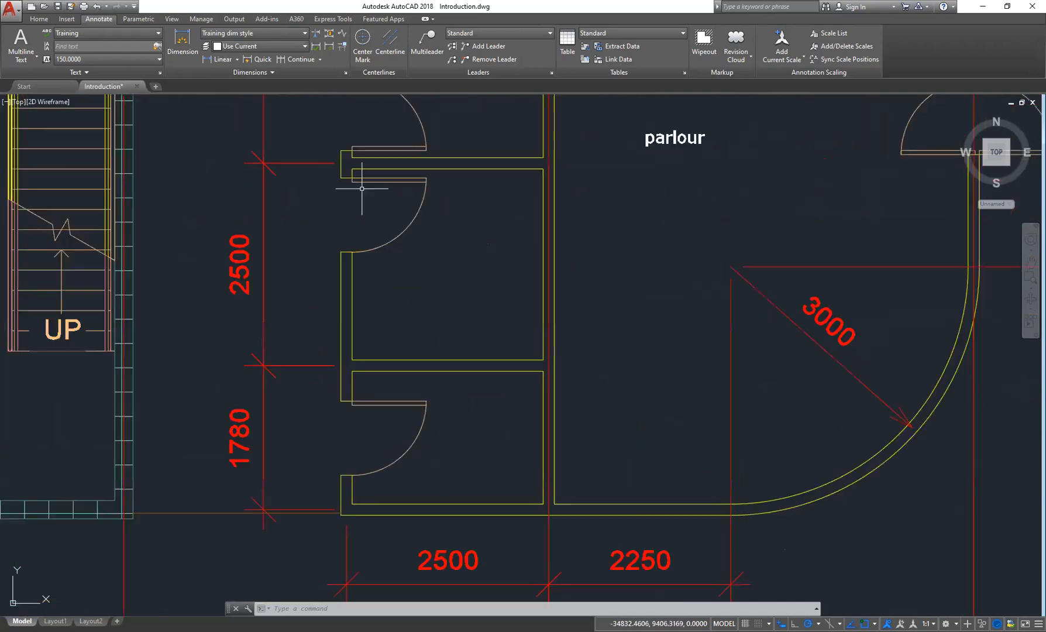
scroll(358, 479, "down", 1)
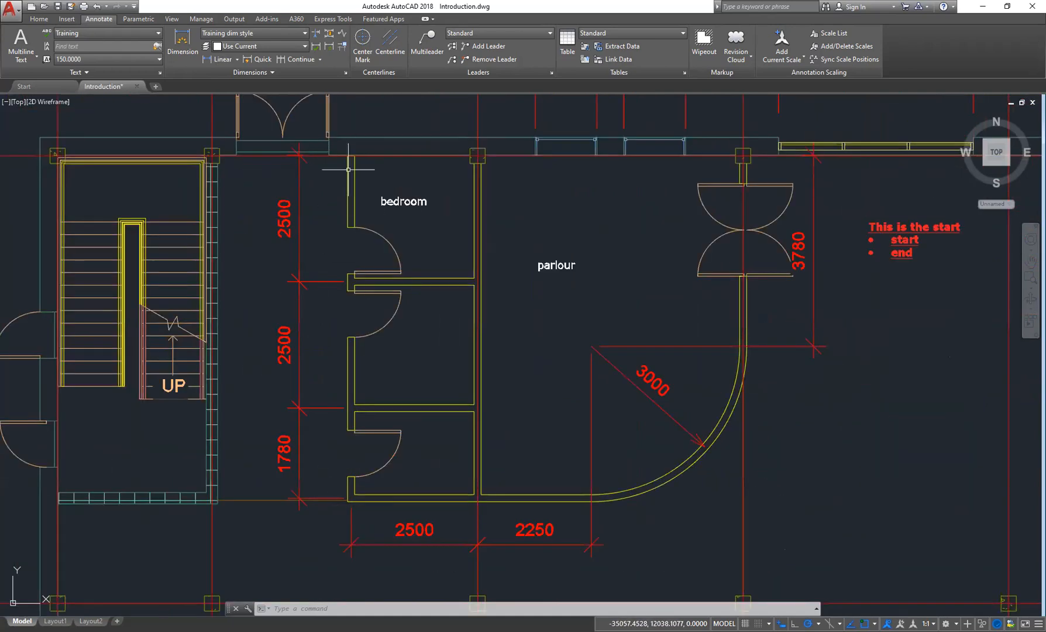
left_click(221, 60)
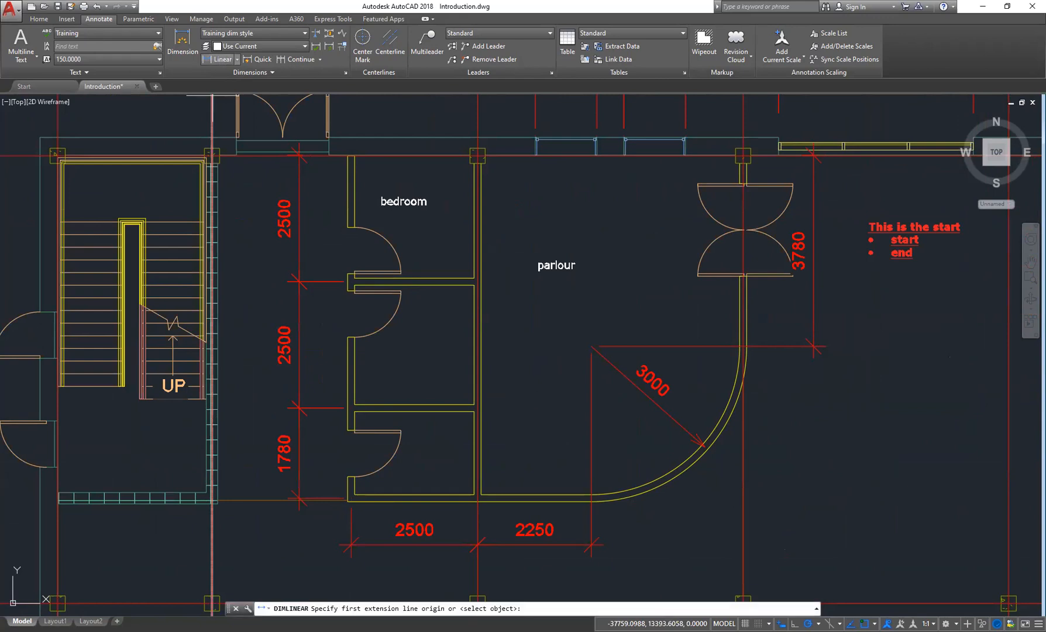
scroll(348, 501, "up", 4)
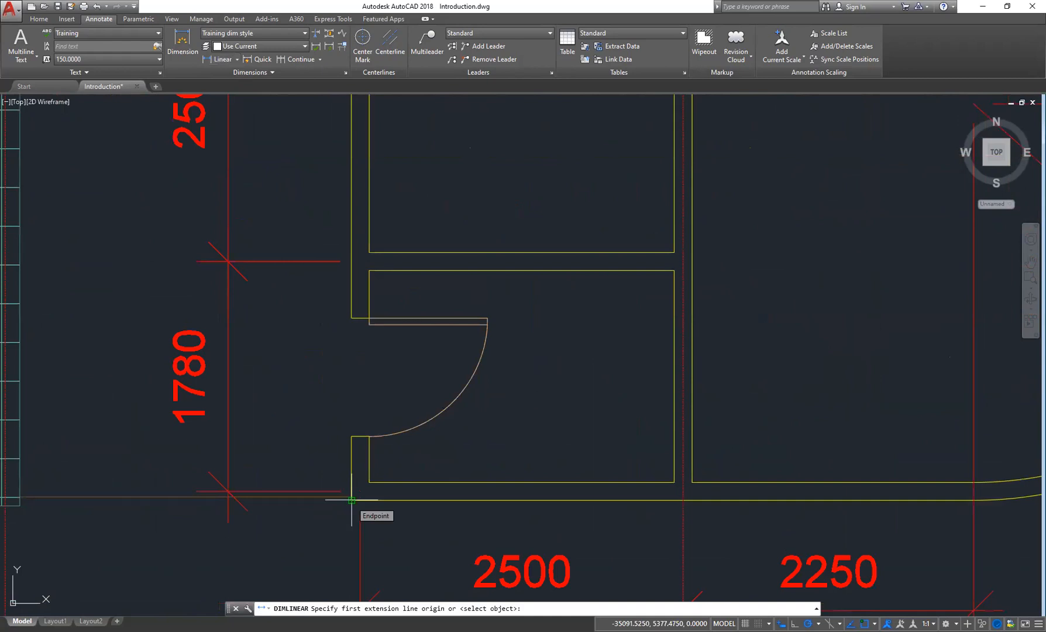
left_click(351, 500)
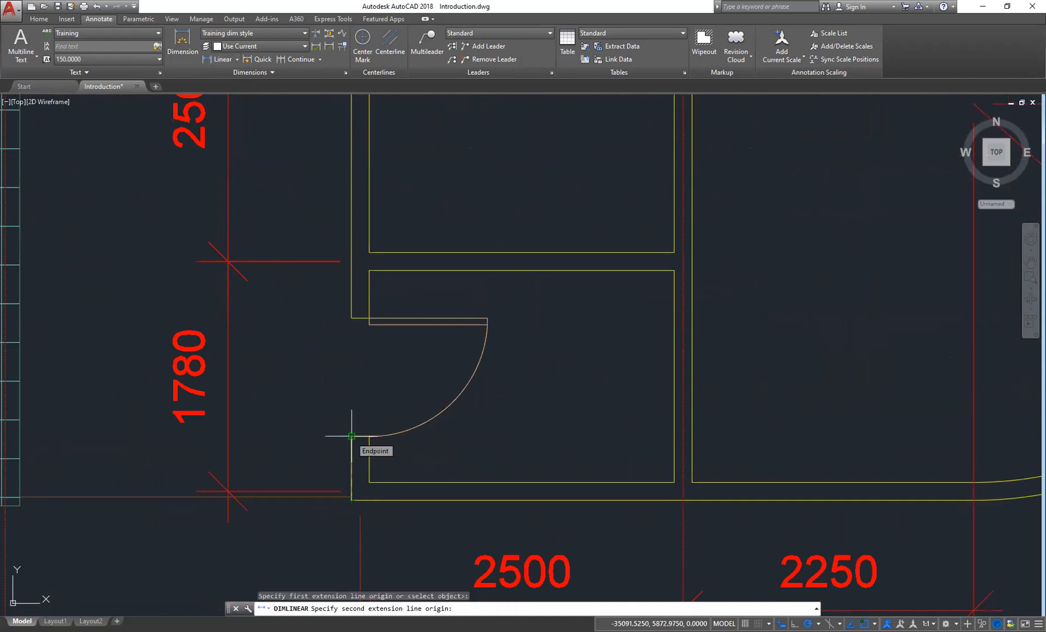
left_click(351, 436)
left_click(277, 353)
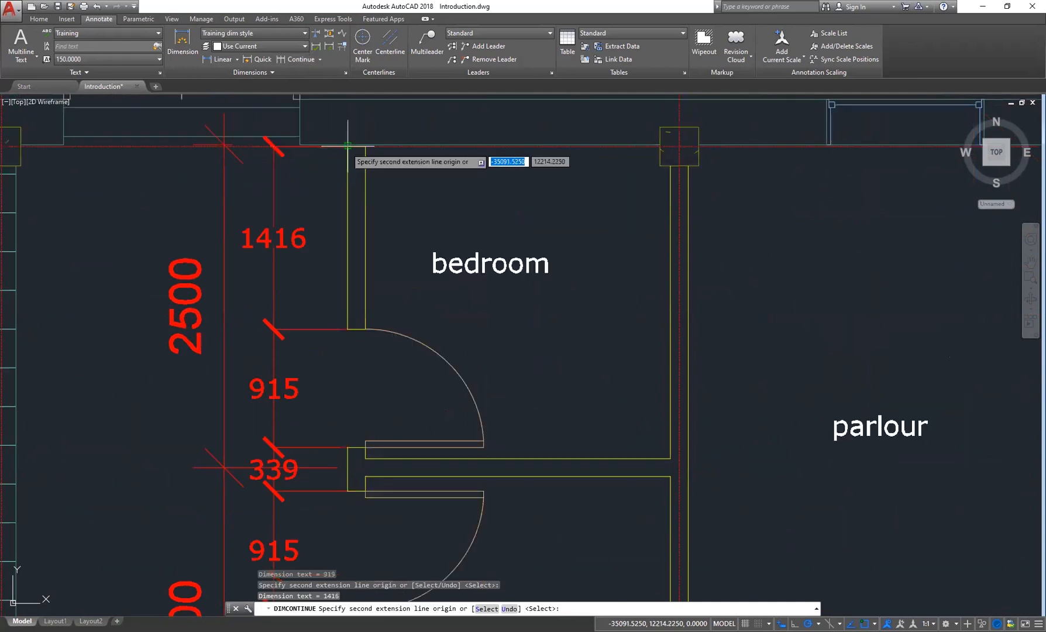
- Continue the dimension chain up the bedroom wall's door openings to the top wall and exit
middle_click_drag(348, 145, 349, 269)
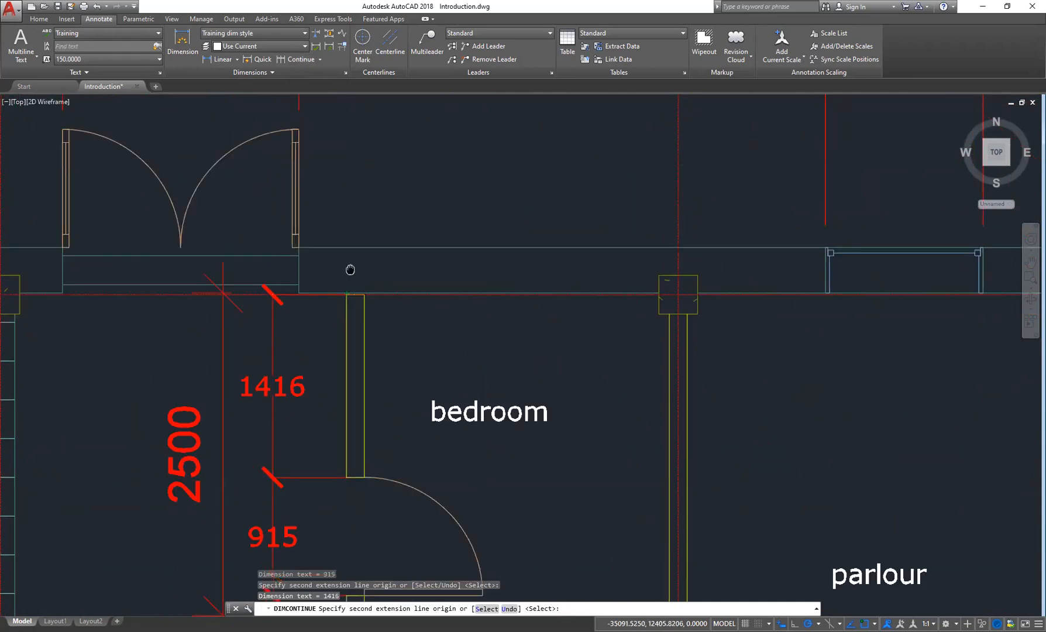
scroll(349, 269, "down", 4)
key("Escape")
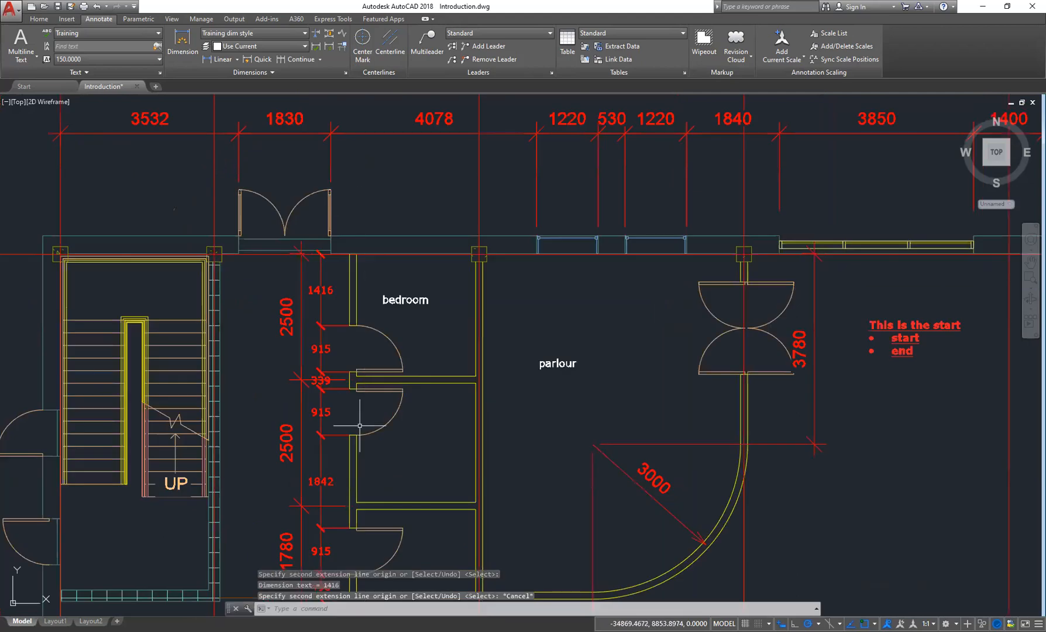
middle_click_drag(354, 435, 371, 297)
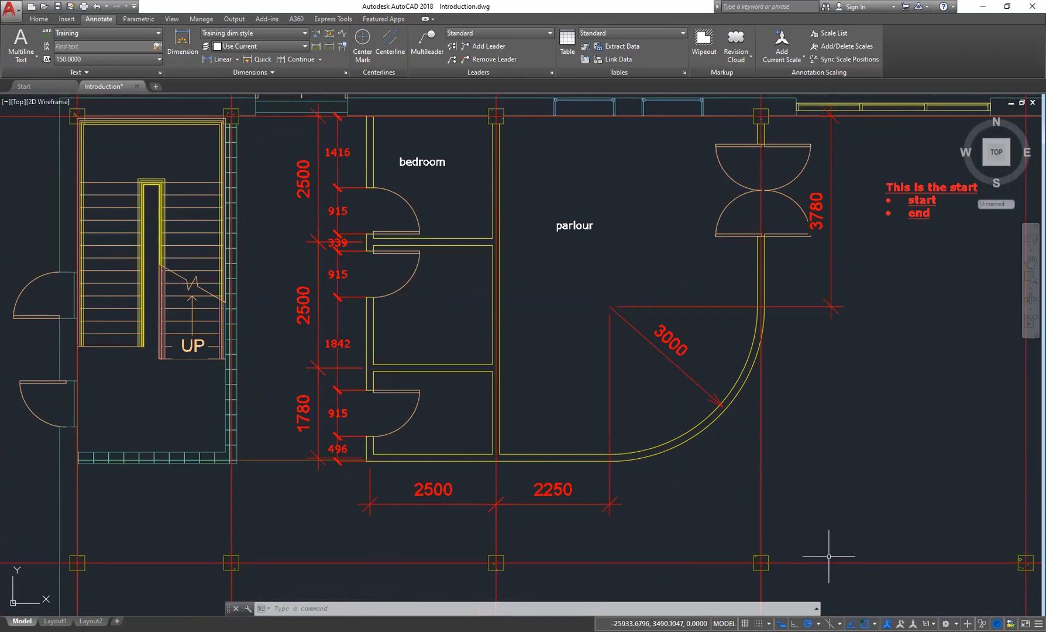
scroll(602, 261, "down", 3)
middle_click_drag(602, 261, 549, 366)
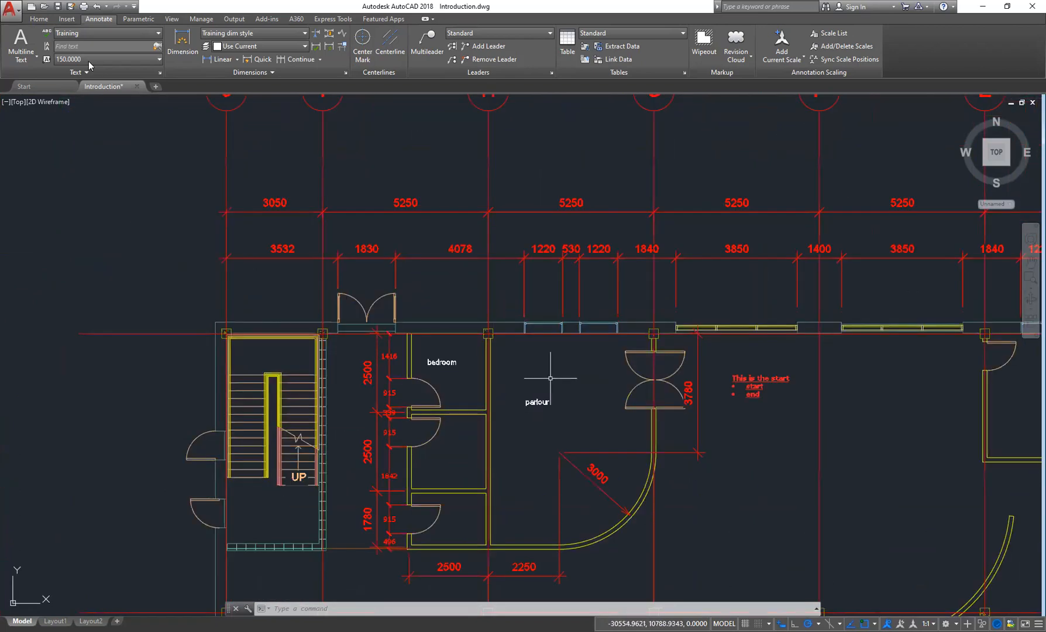
left_click(48, 19)
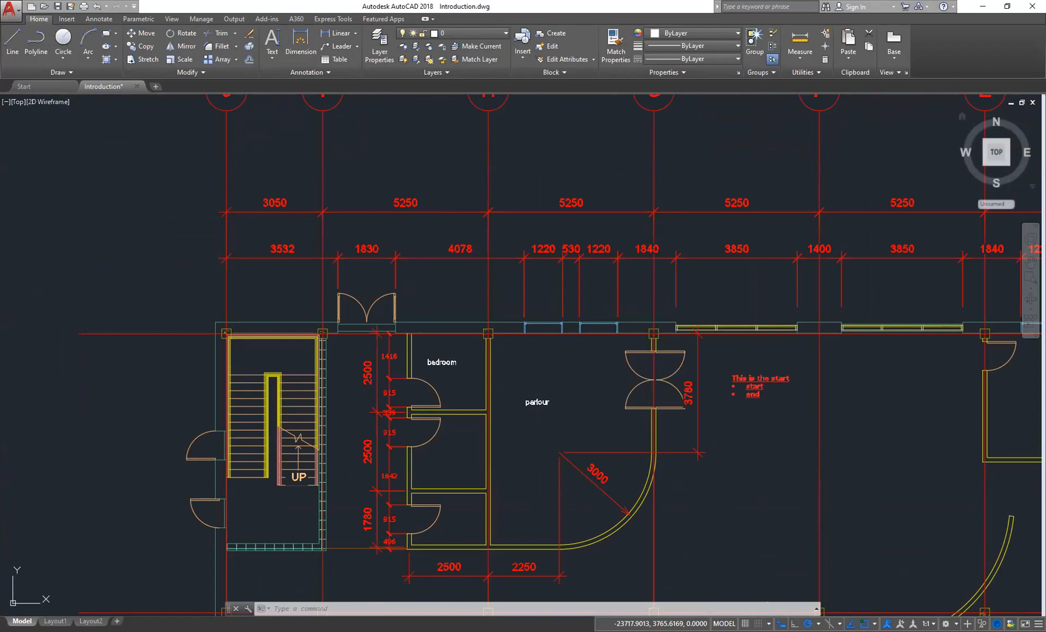
middle_click_drag(684, 479, 568, 381)
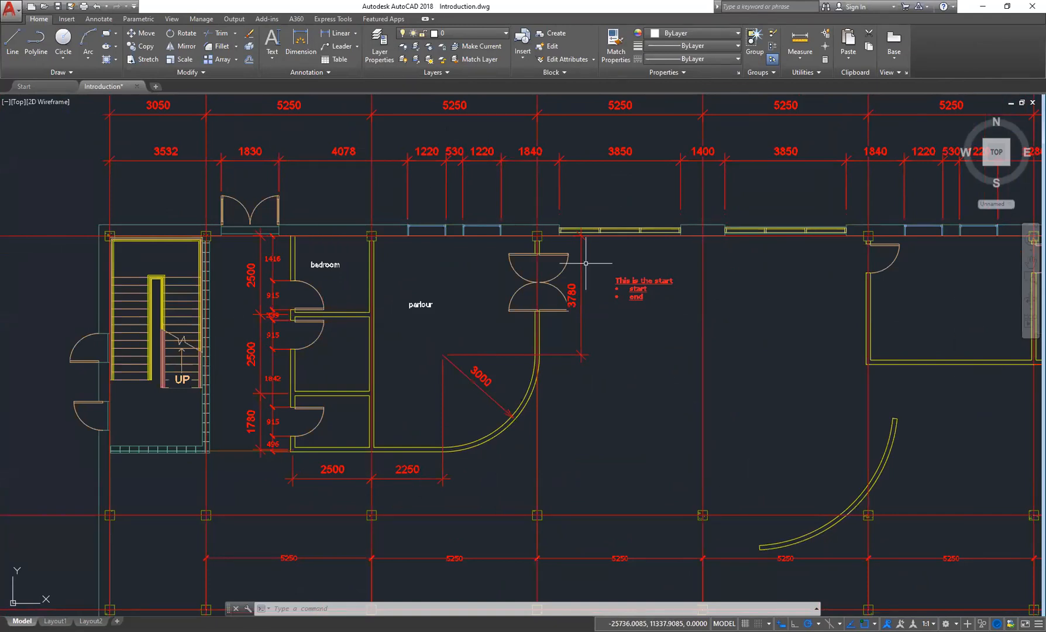
middle_click_drag(394, 318, 467, 299)
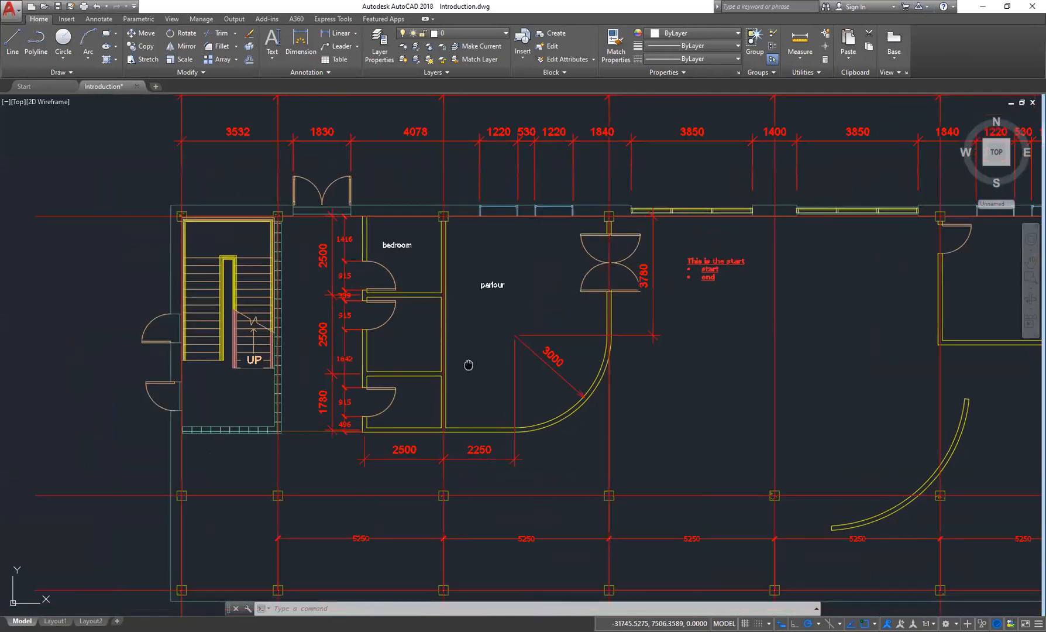
middle_click_drag(468, 364, 538, 362)
middle_click_drag(382, 331, 426, 321)
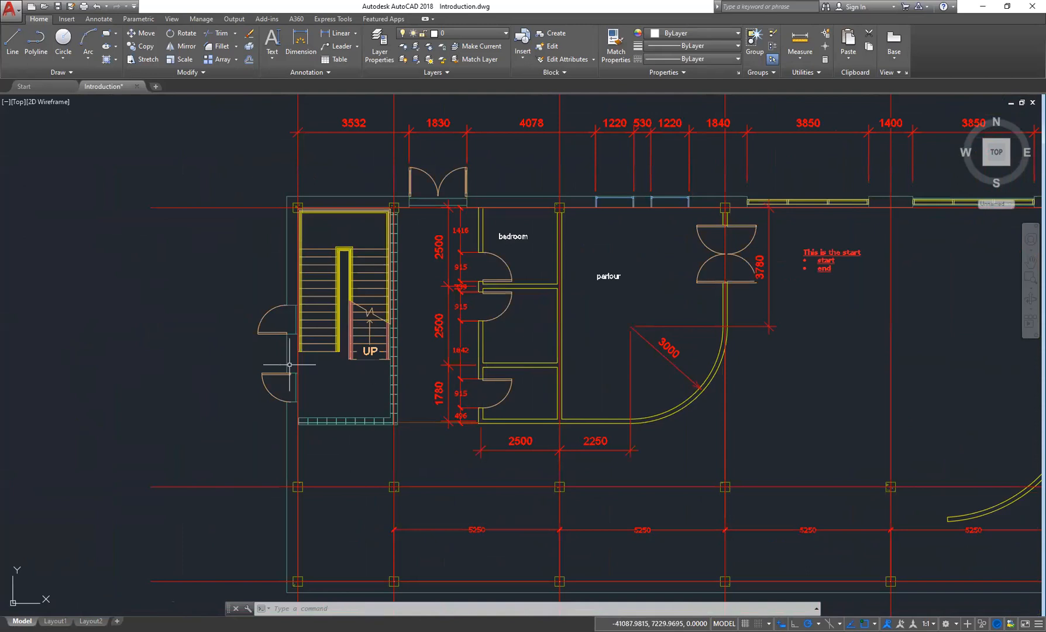
middle_click_drag(290, 365, 310, 360)
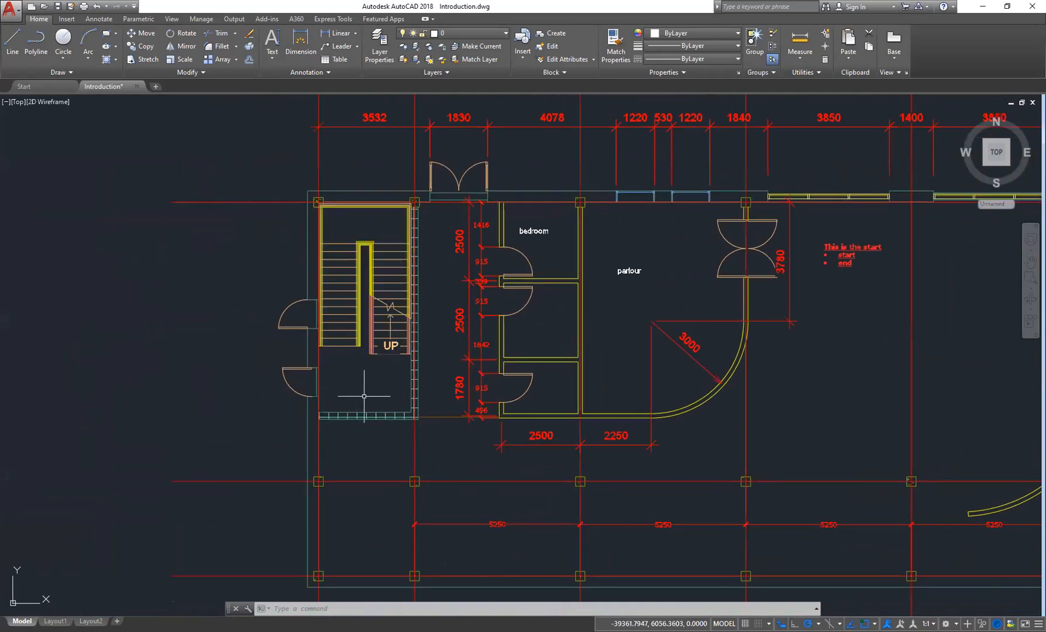
mouse_move(363, 390)
middle_mouse_down()
mouse_move(381, 347)
mouse_move(491, 398)
middle_mouse_up()
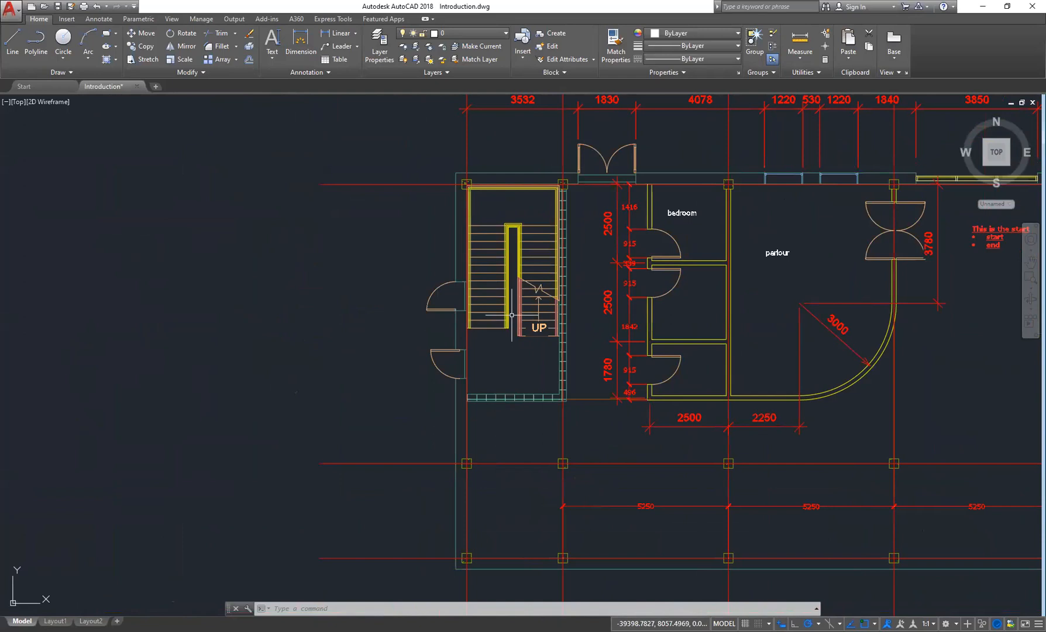
left_click(338, 60)
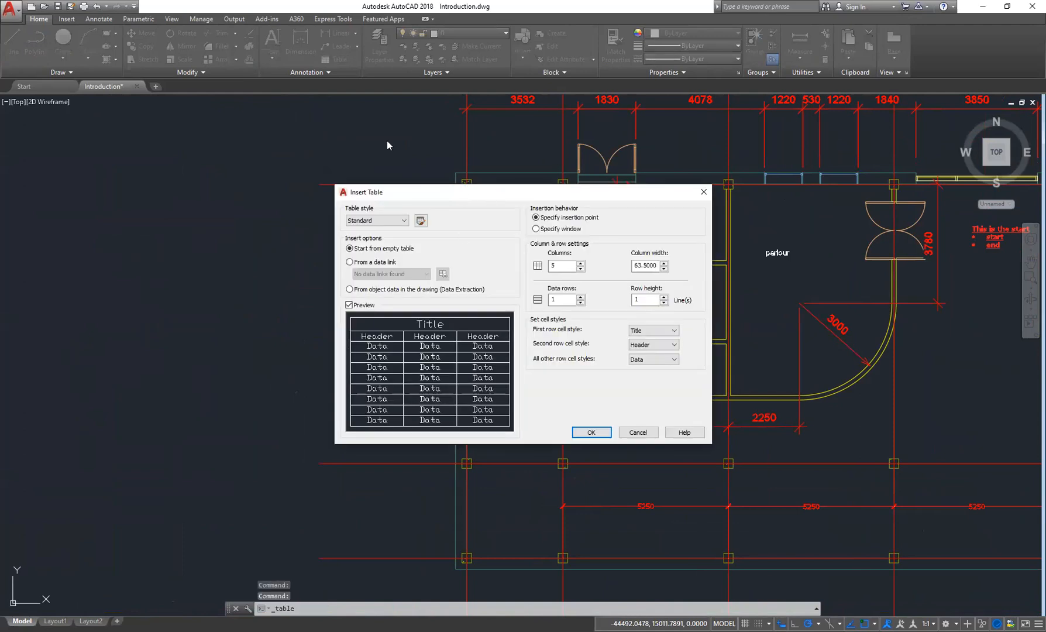
left_click_drag(319, 120, 316, 115)
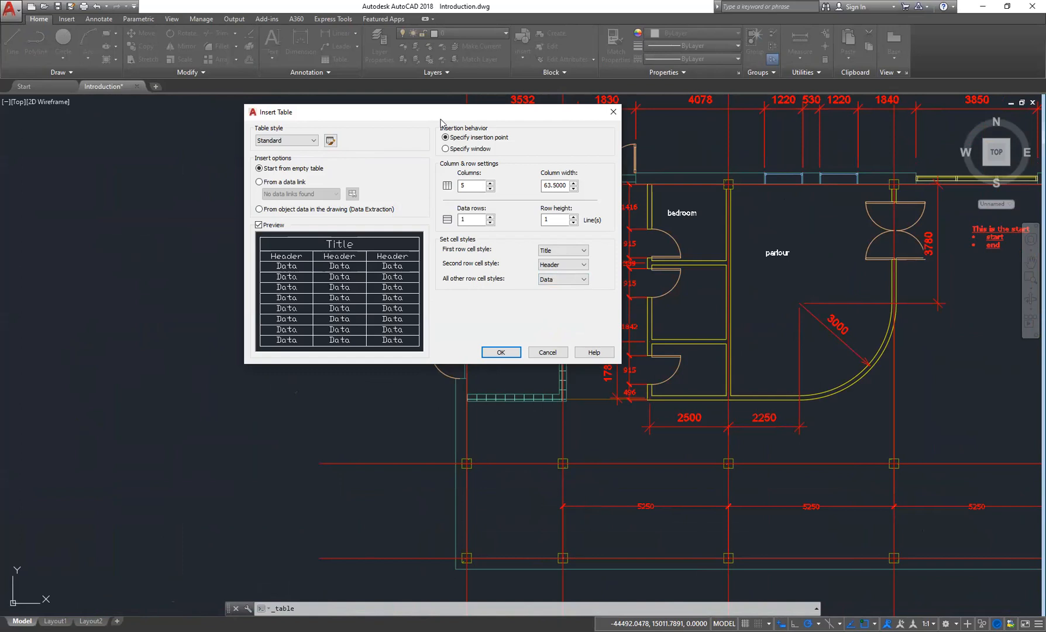
left_click_drag(244, 271, 193, 272)
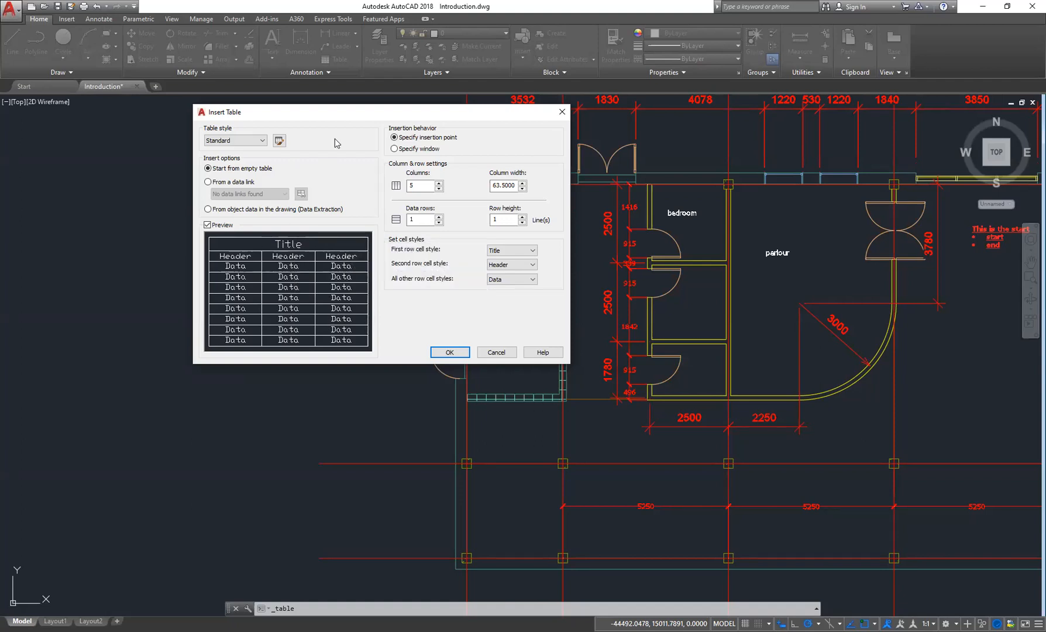
left_click(562, 111)
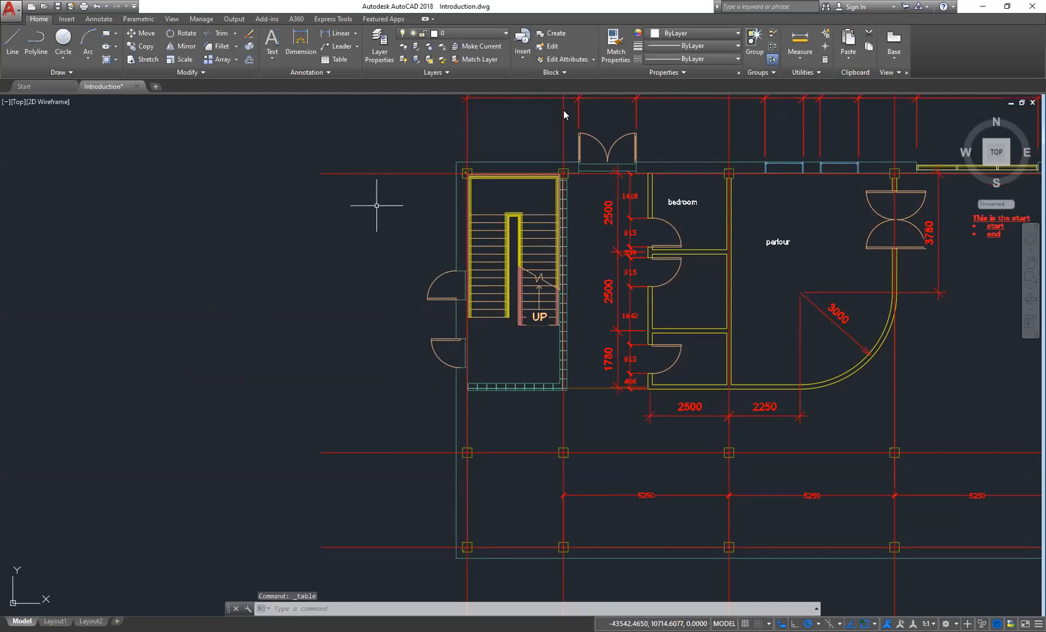
middle_click_drag(521, 359, 482, 381)
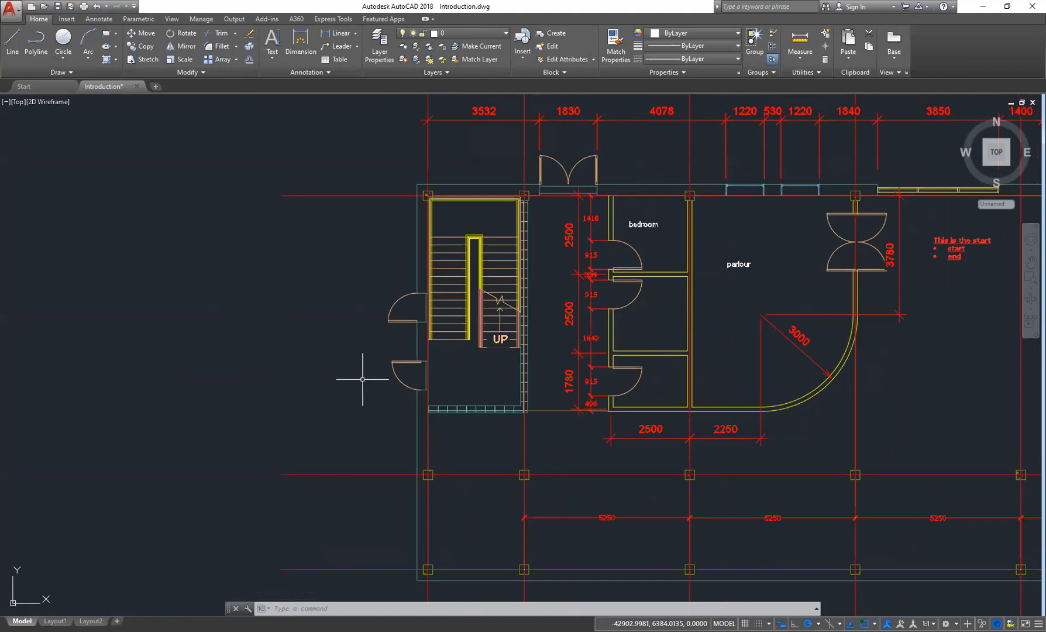
middle_click_drag(330, 370, 124, 371)
middle_click_drag(265, 330, 481, 340)
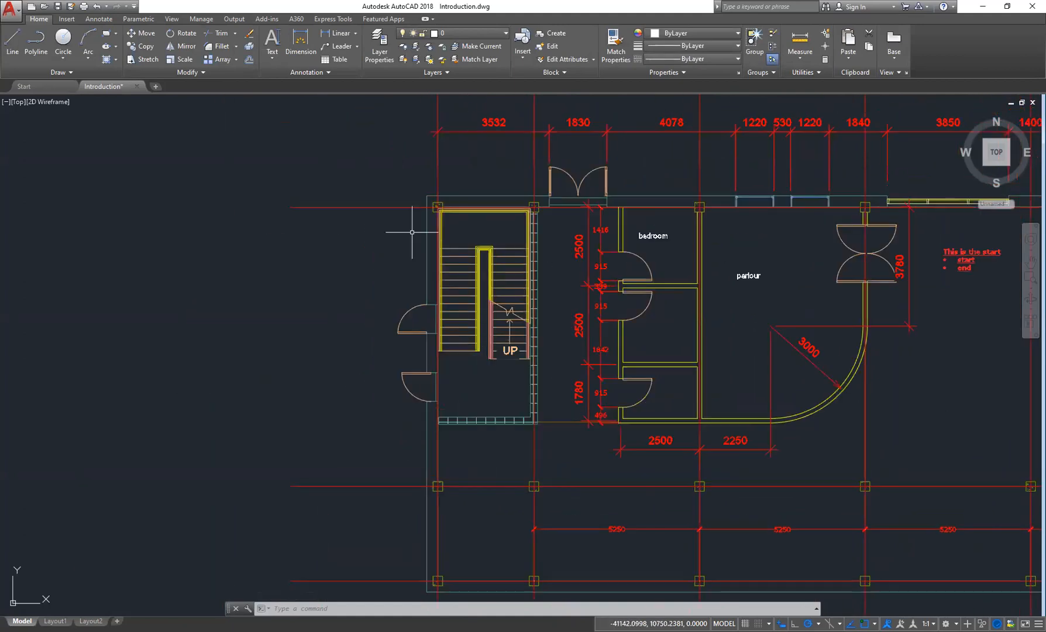
left_click(332, 60)
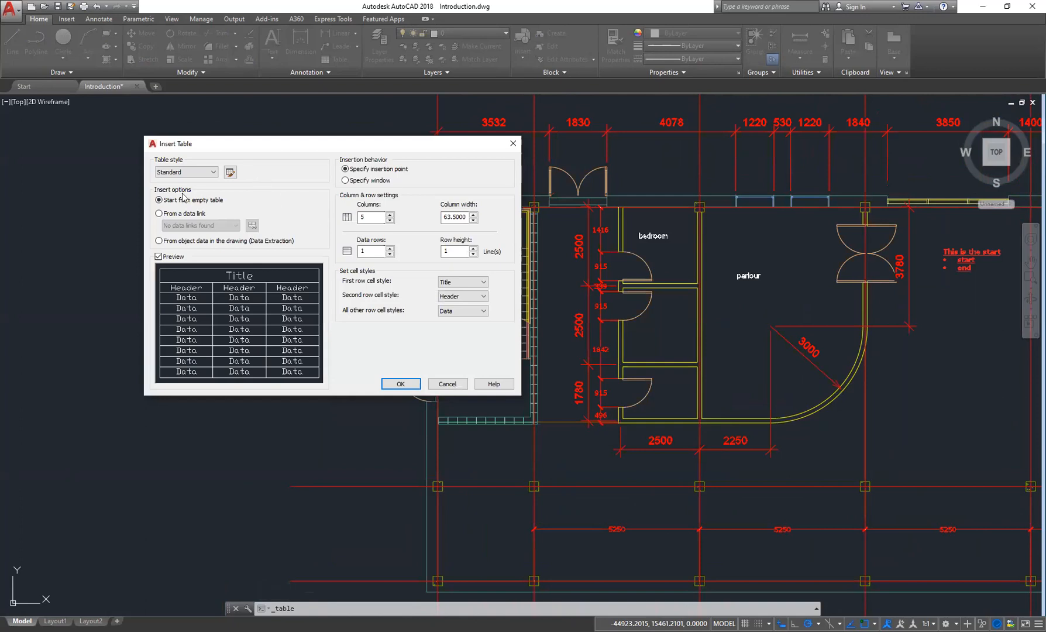
left_click(208, 173)
left_click(208, 173)
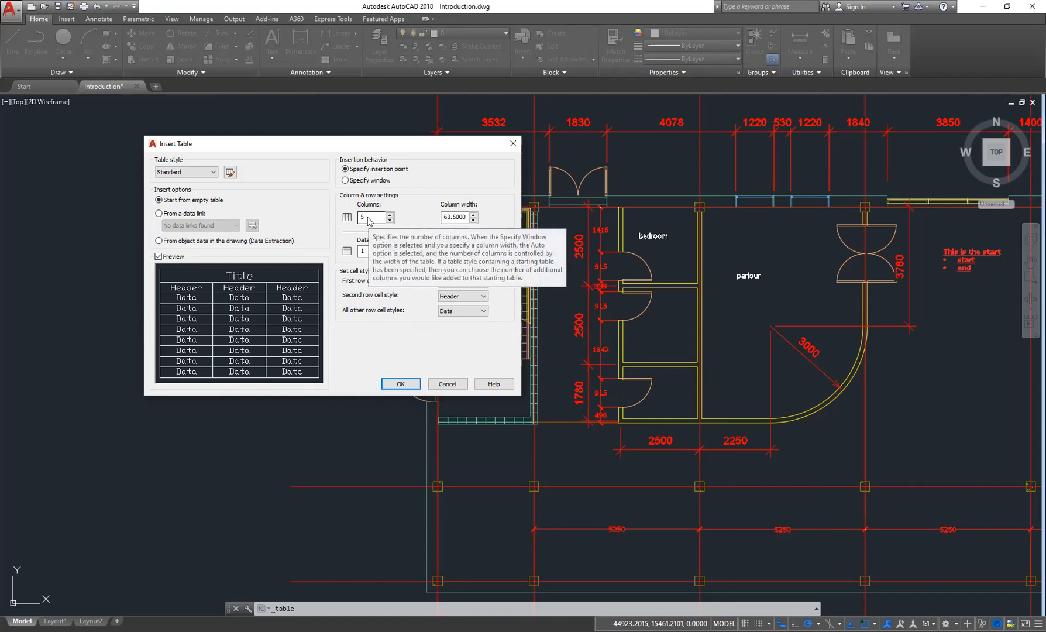
double_click(367, 219)
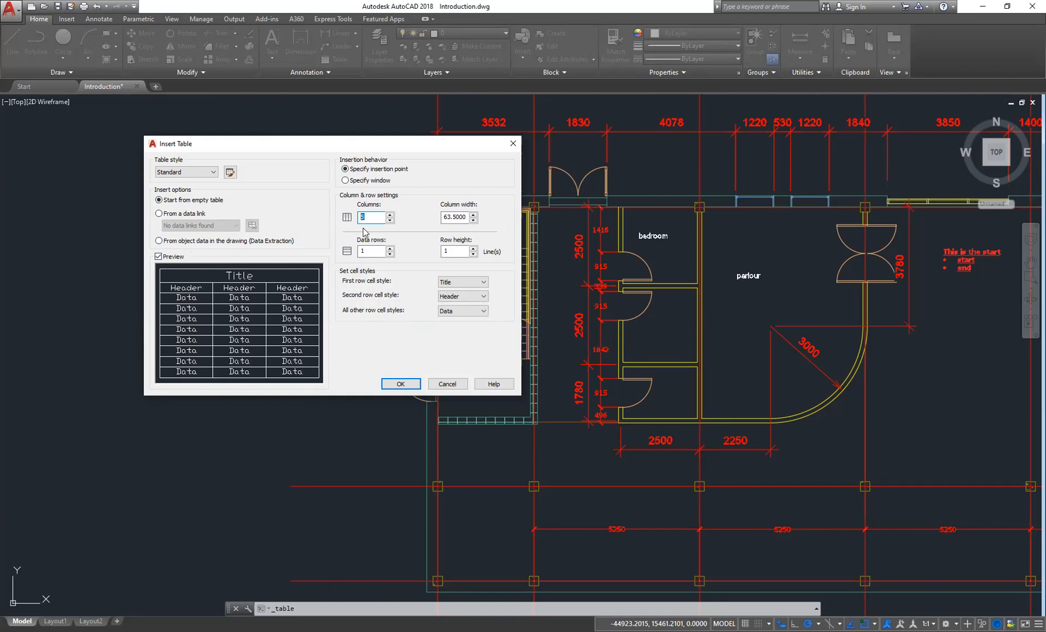
type("4")
key("Escape")
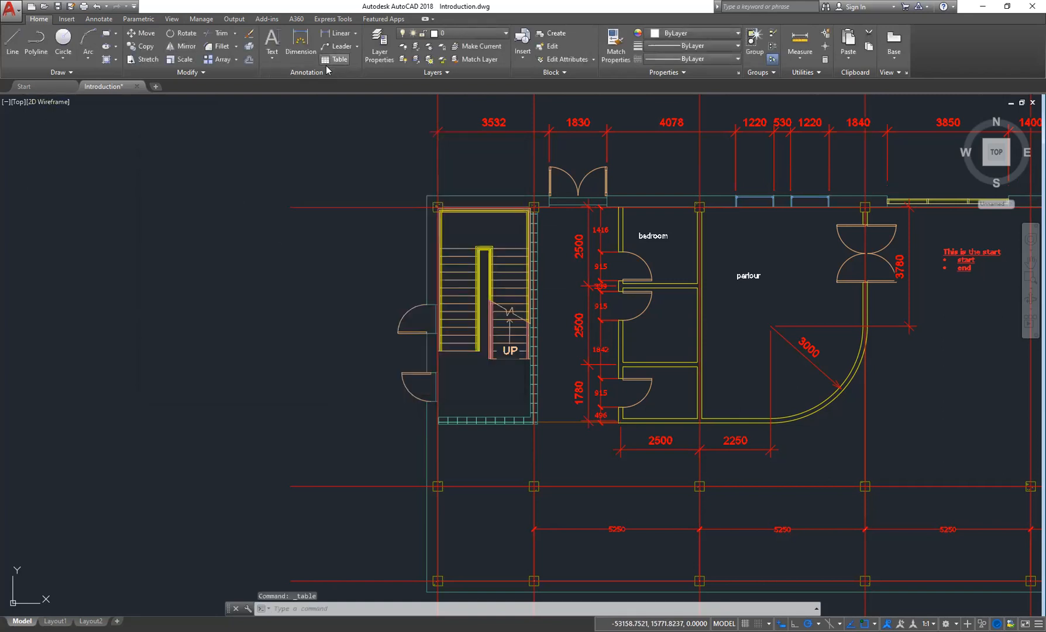
- Insert a table with column width 75 and 5 data rows, placed to the left of the floor plan
key("Return")
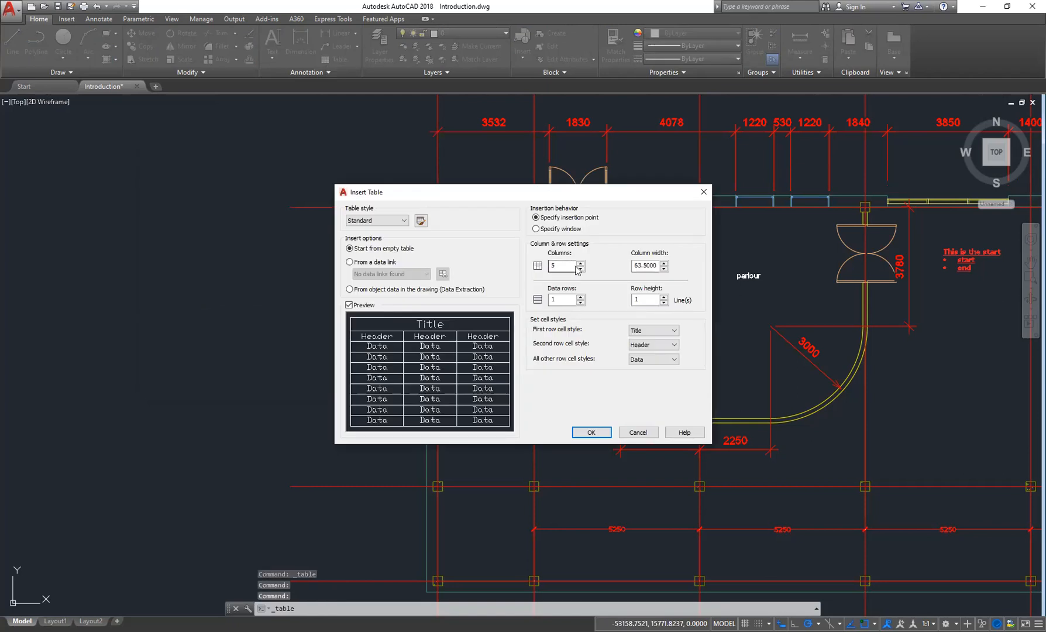
left_click(581, 269)
left_click(581, 264)
left_click(580, 263)
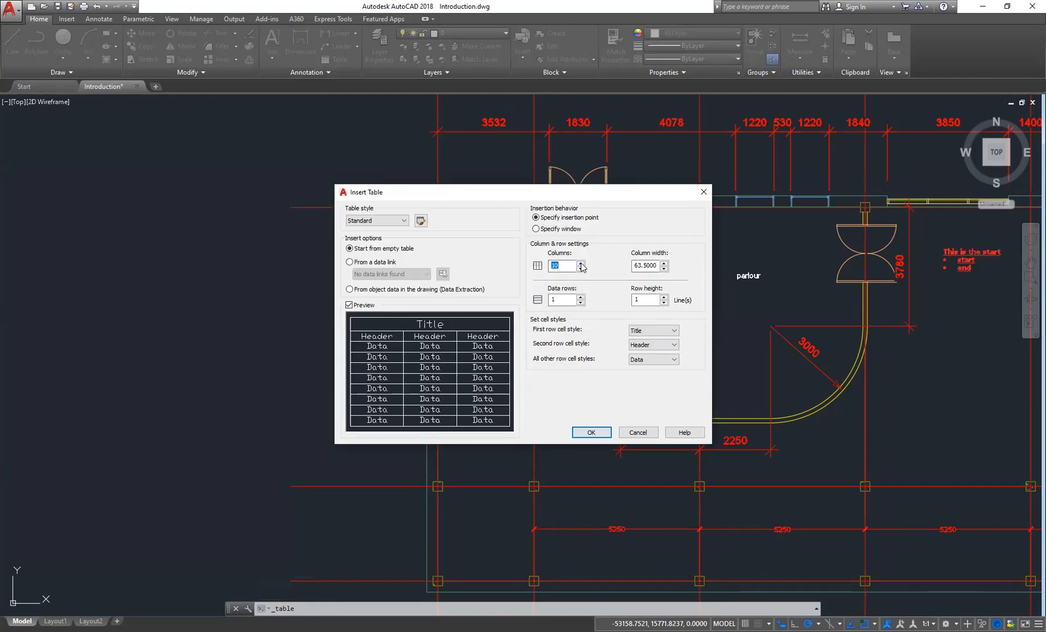
left_click_drag(565, 266, 550, 266)
key("ctrl+a")
type("75")
left_click(559, 303)
type("5")
left_click(591, 431)
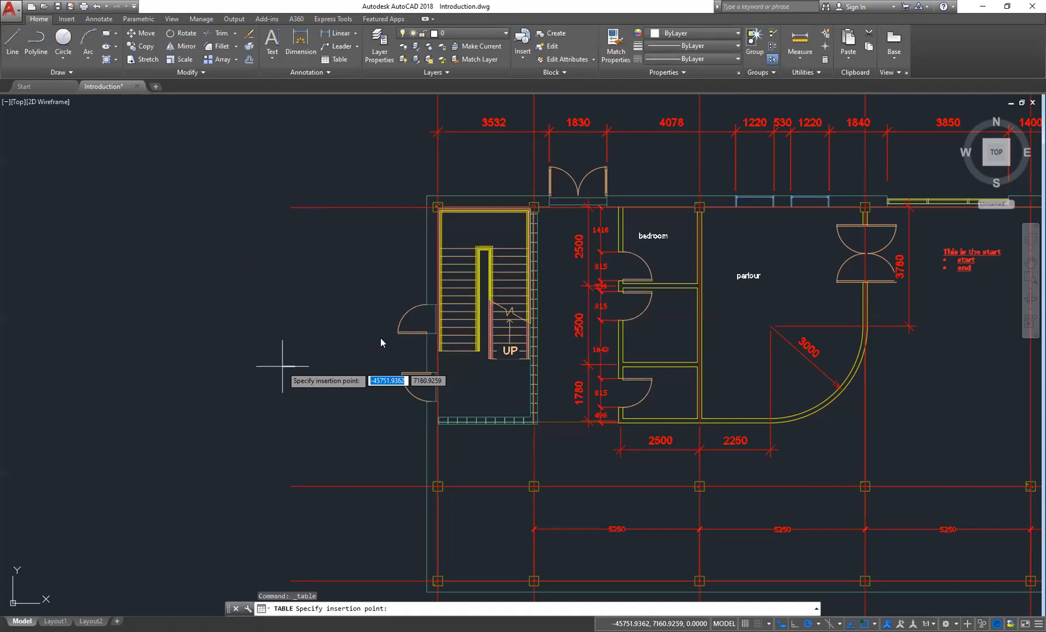
left_click(245, 261)
- Examine the empty inserted table by zooming and panning around its rows and cells
scroll(347, 317, "down", 2)
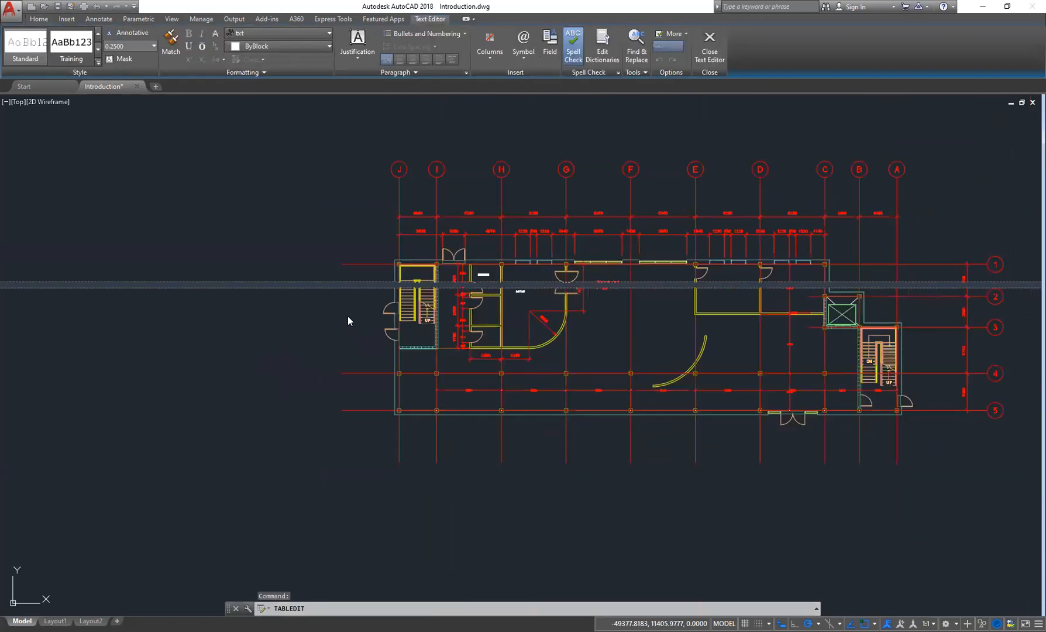
middle_click_drag(350, 305, 446, 304)
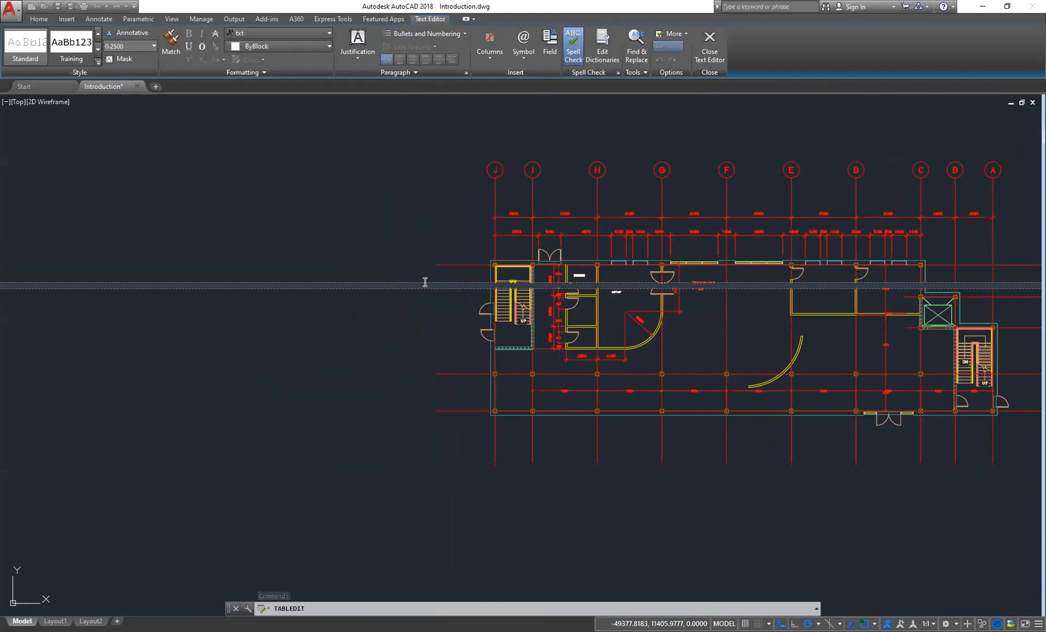
scroll(425, 282, "up", 2)
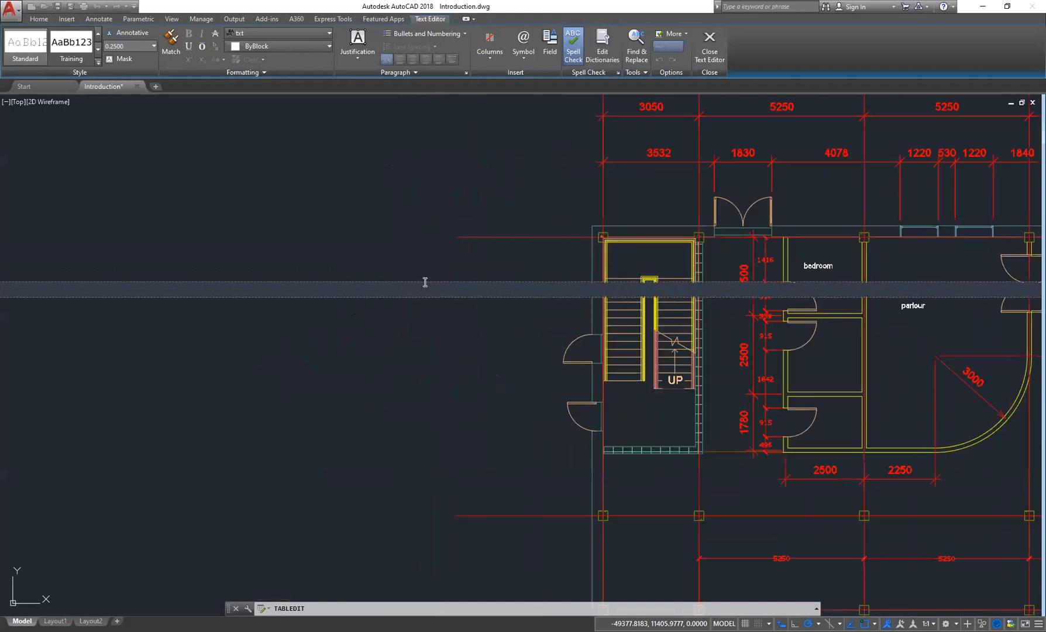
left_click(425, 284)
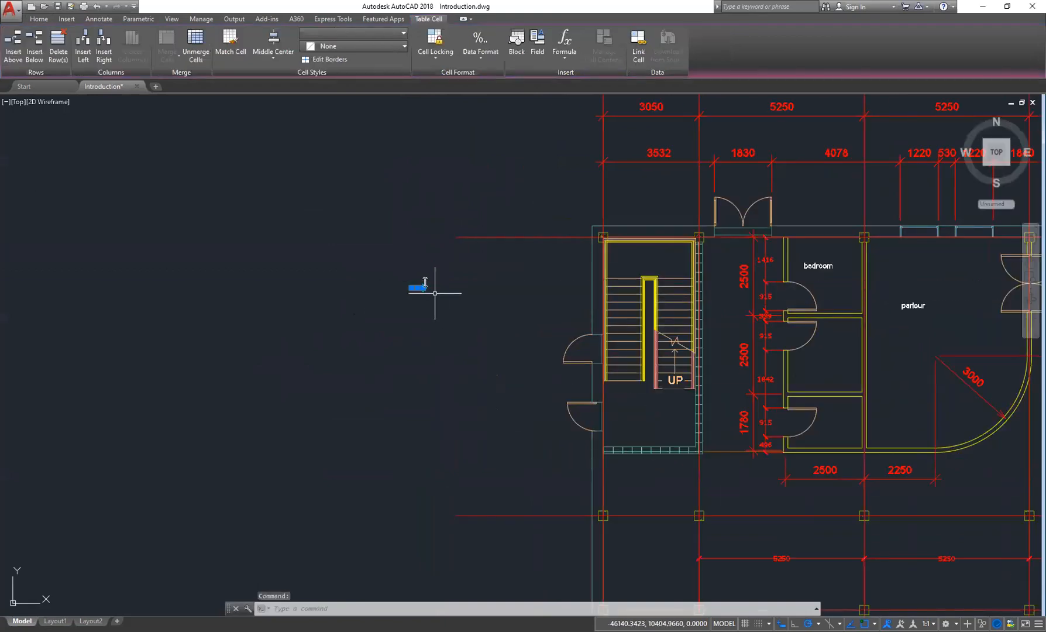
scroll(415, 292, "up", 12)
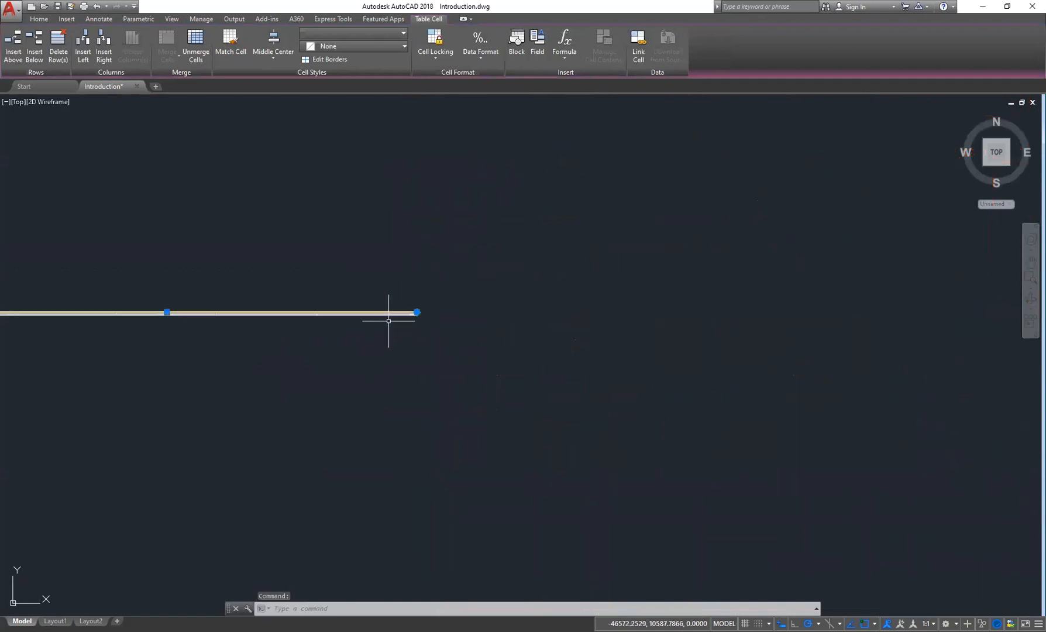
middle_click_drag(231, 282, 775, 314)
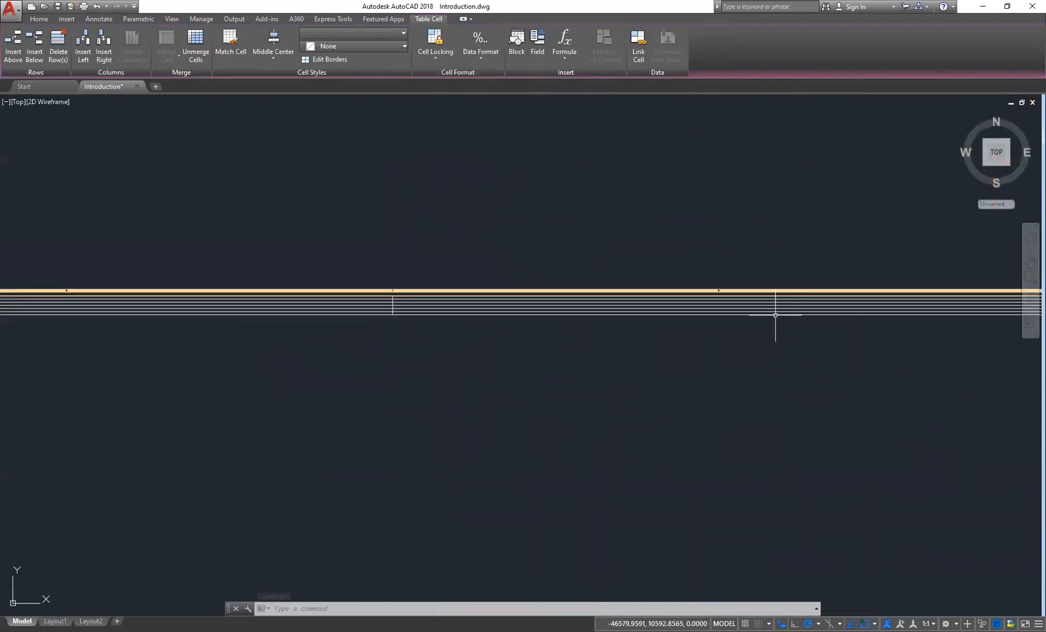
scroll(367, 338, "down", 5)
middle_click_drag(270, 338, 625, 321)
scroll(629, 318, "down", 1)
scroll(511, 301, "up", 4)
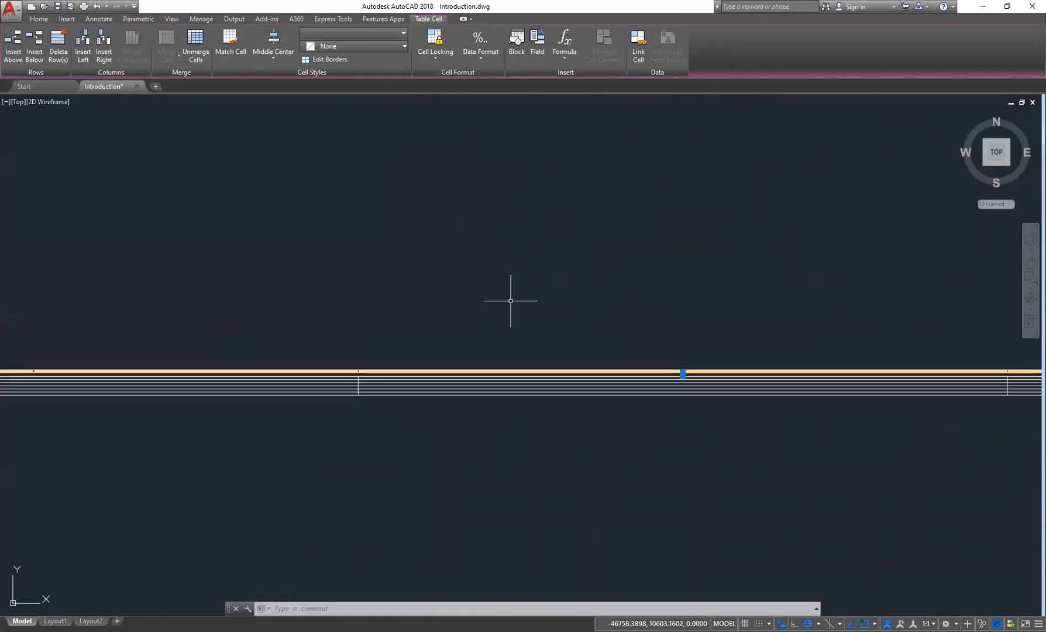
scroll(396, 374, "up", 5)
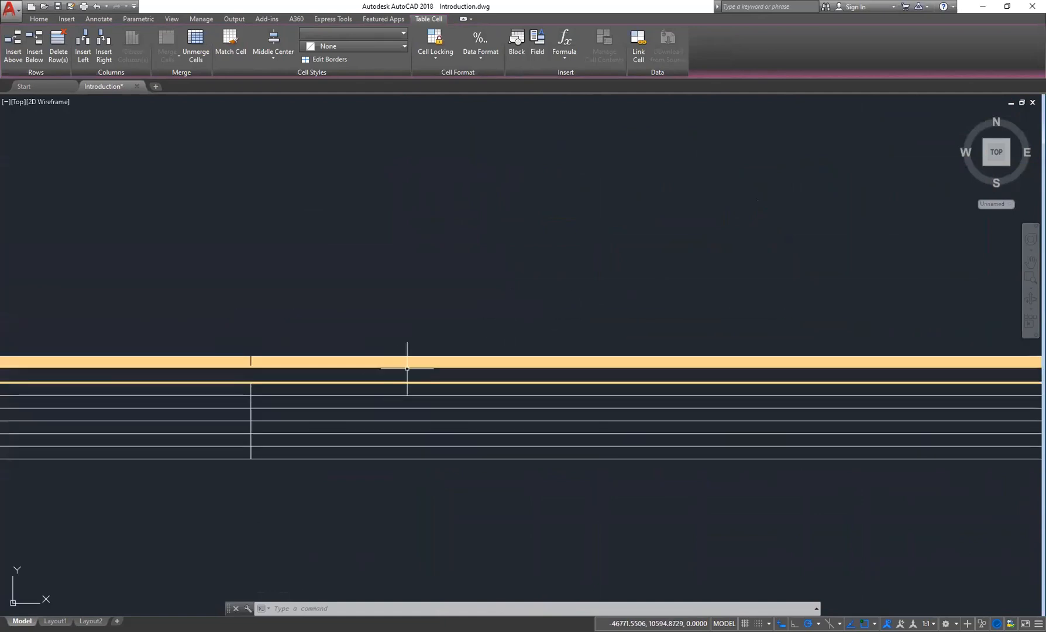
scroll(421, 355, "down", 7)
middle_click_drag(385, 359, 728, 353)
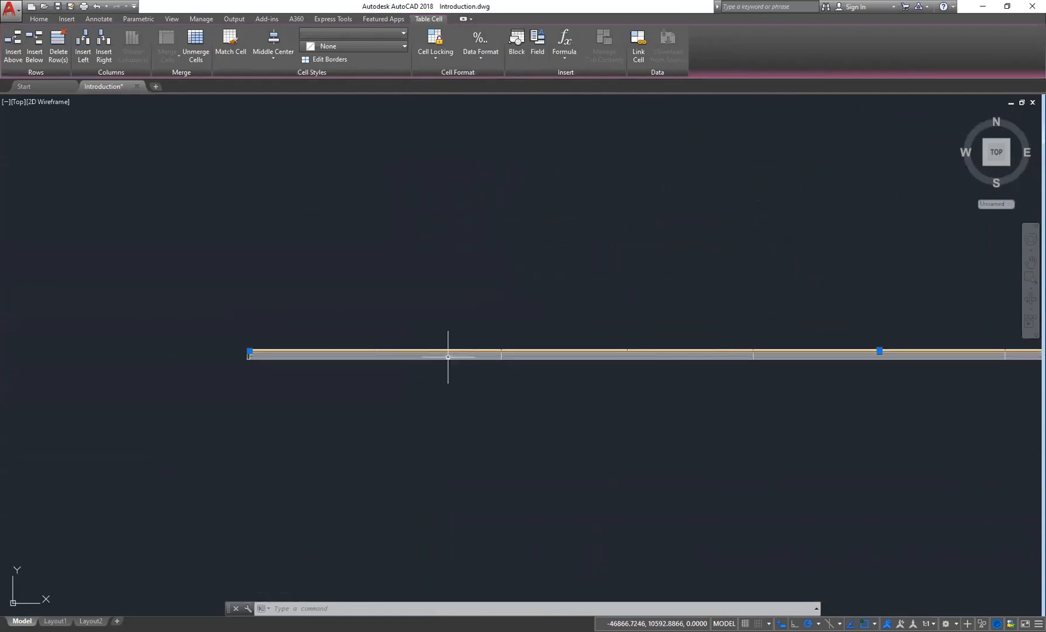
scroll(448, 359, "up", 3)
middle_click_drag(257, 351, 665, 343)
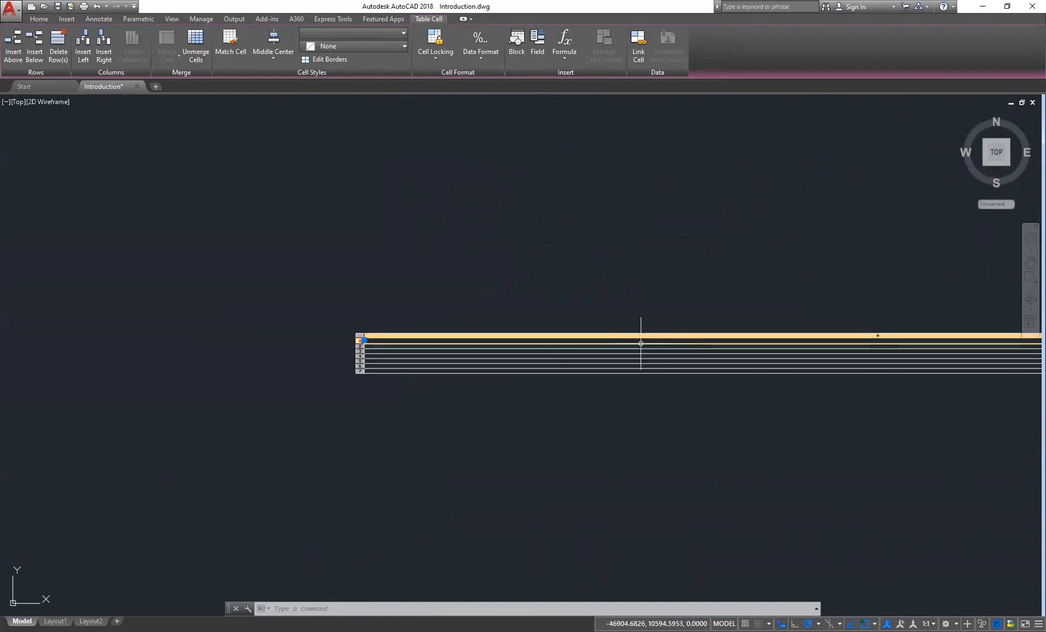
scroll(374, 342, "up", 3)
middle_click_drag(533, 340, 240, 332)
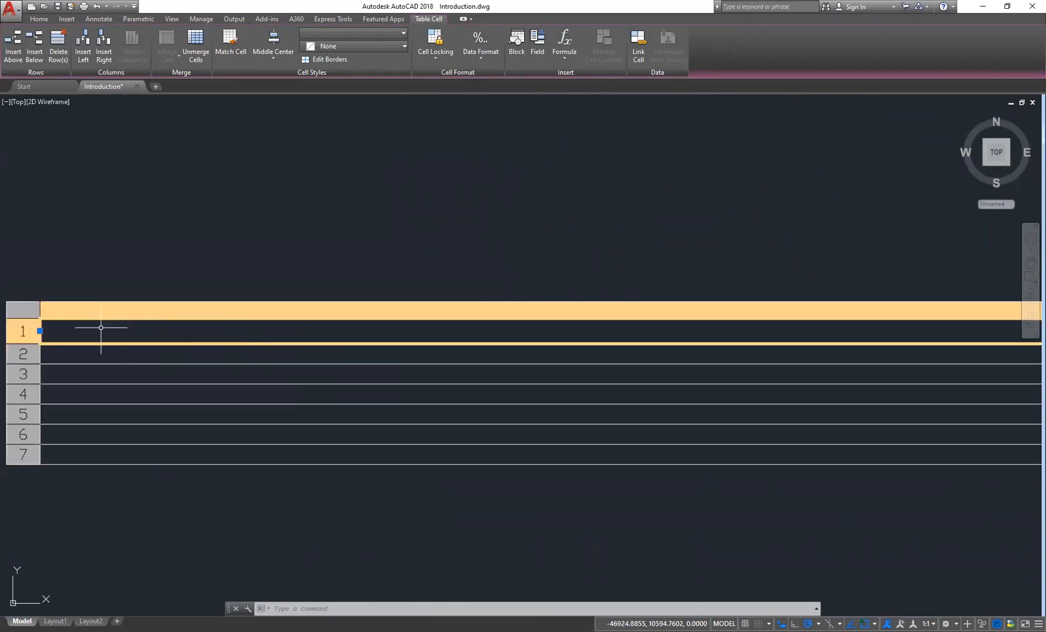
middle_click_drag(100, 329, 209, 308)
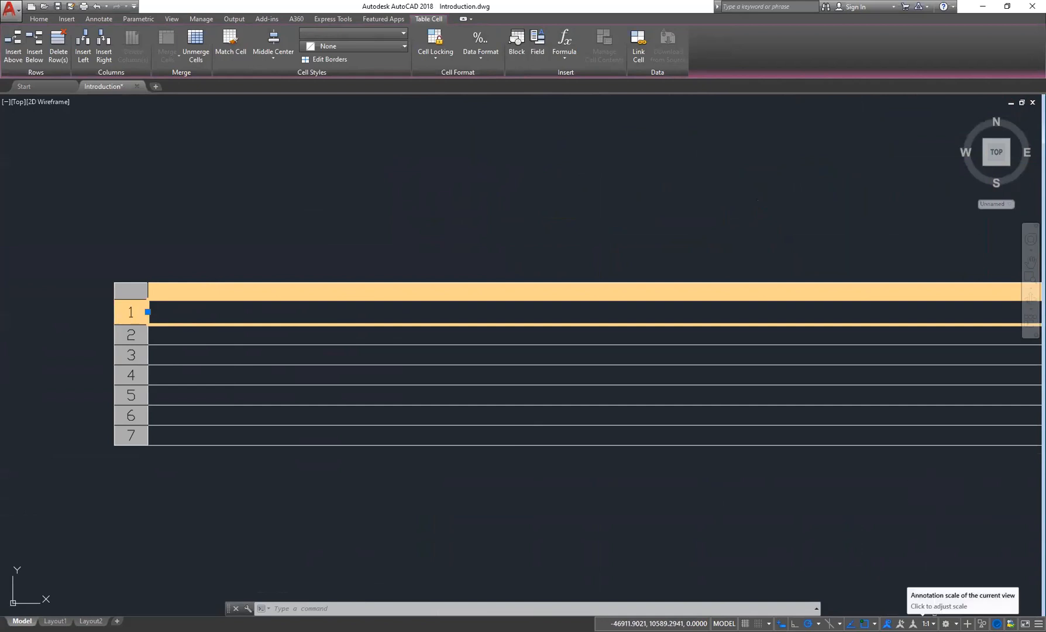
left_click(927, 623)
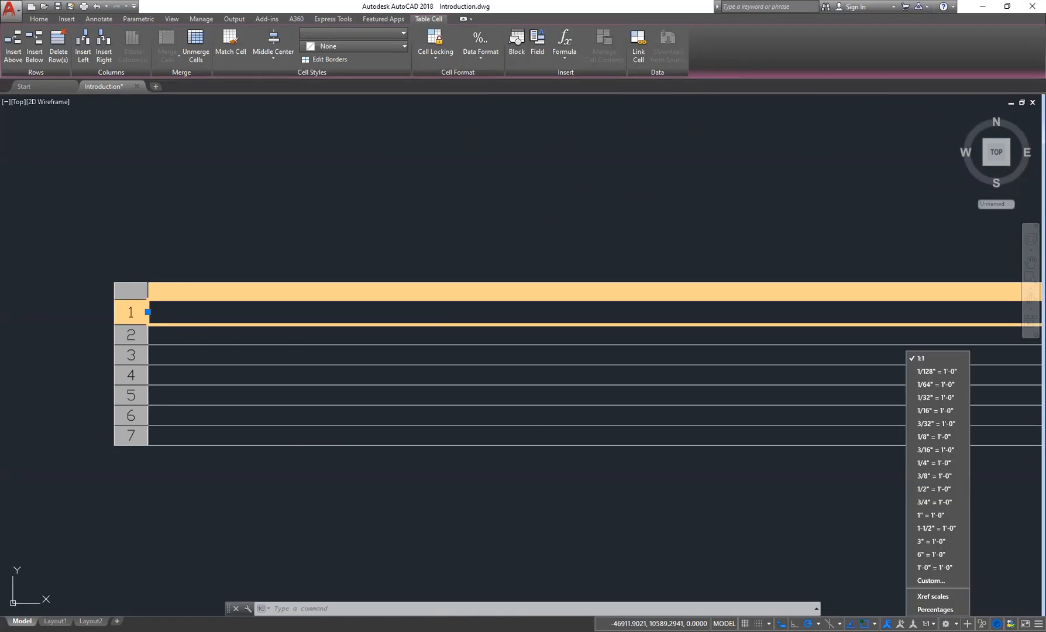
left_click(870, 584)
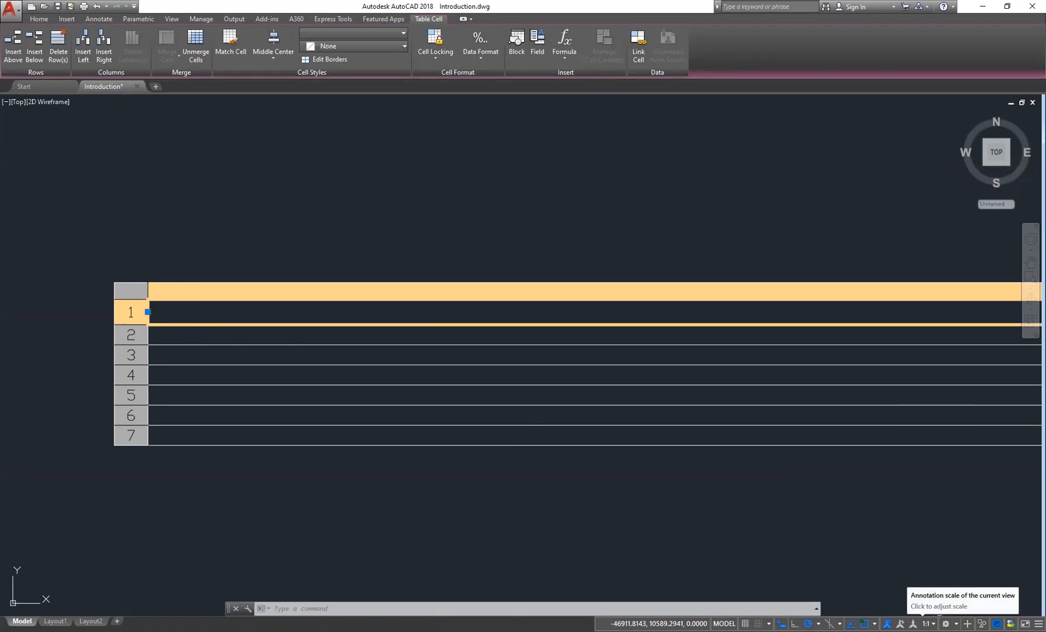
left_click(222, 310)
left_click(238, 303)
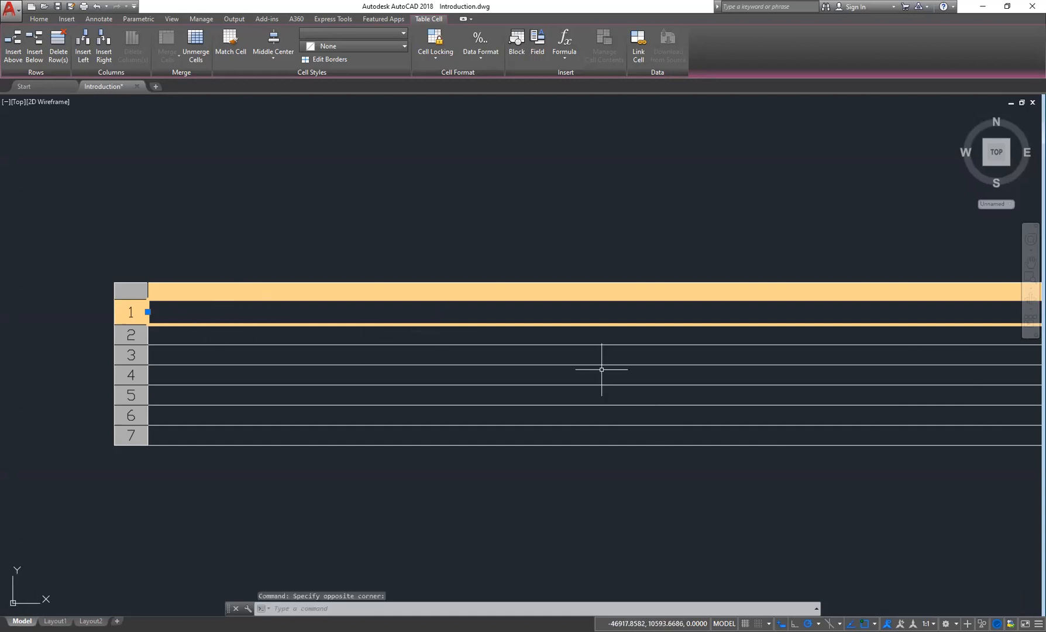
scroll(604, 367, "down", 2)
middle_click_drag(630, 366, 473, 370)
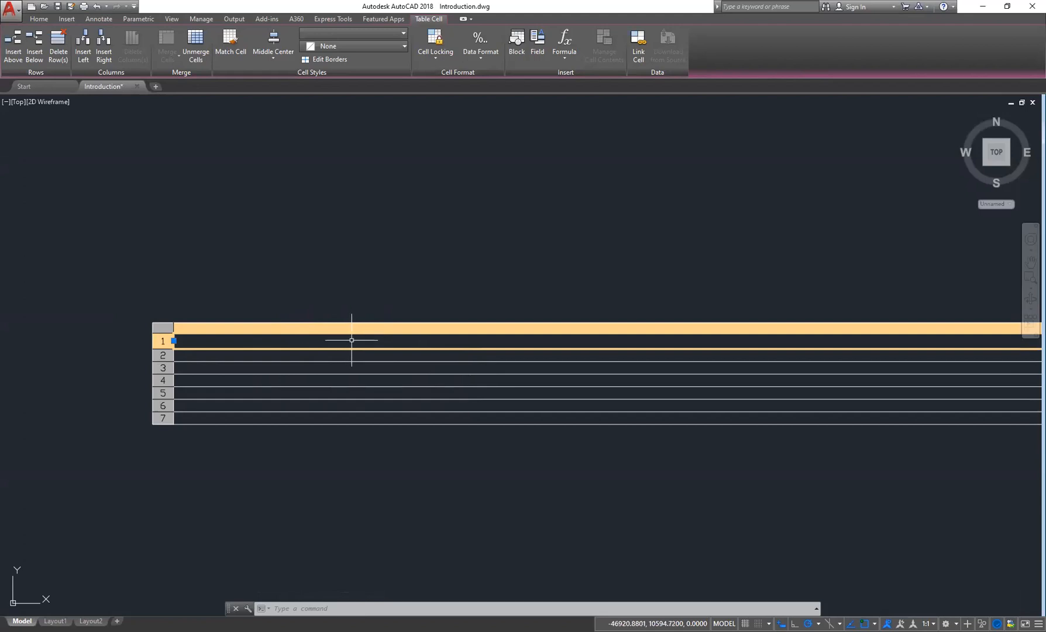
key("Escape")
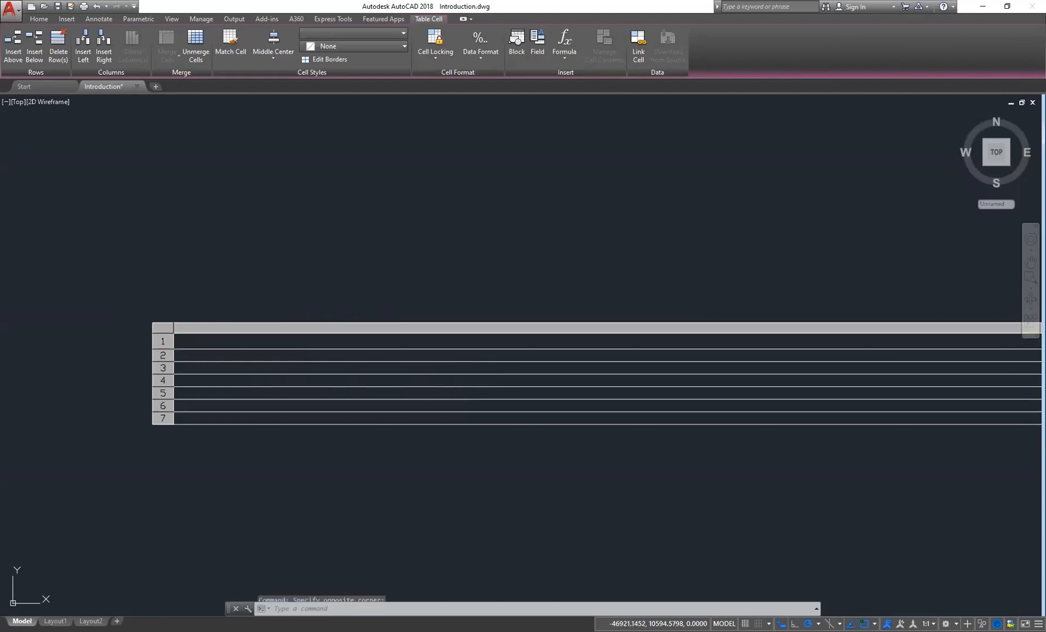
- Enter designation as the table's title
double_click(554, 339)
type("designation")
key("Return")
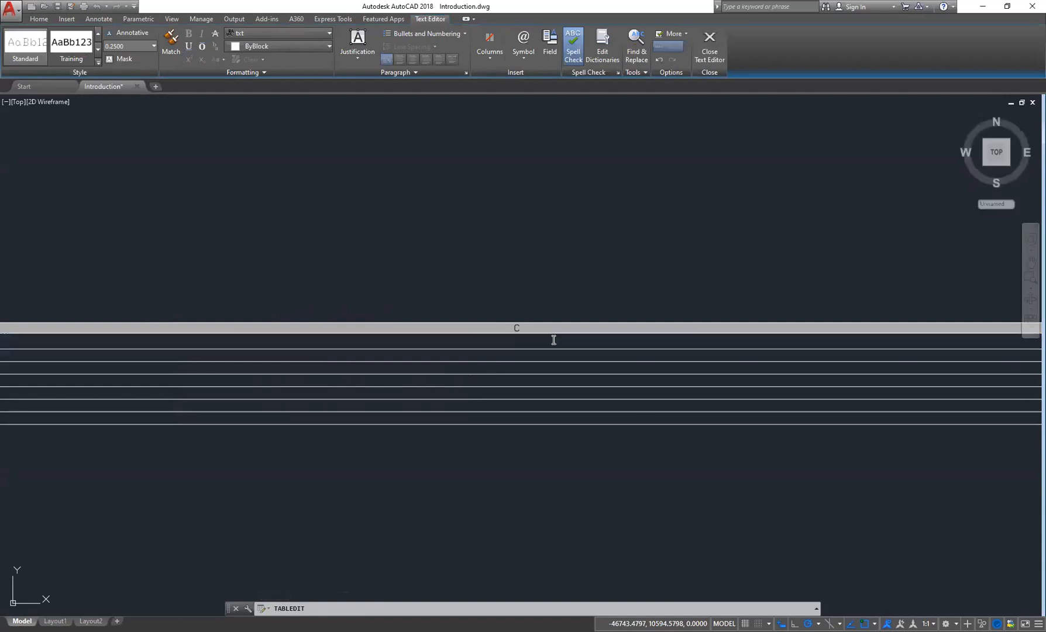
- Review the table by zooming and panning, and open its properties palette
scroll(468, 350, "down", 5)
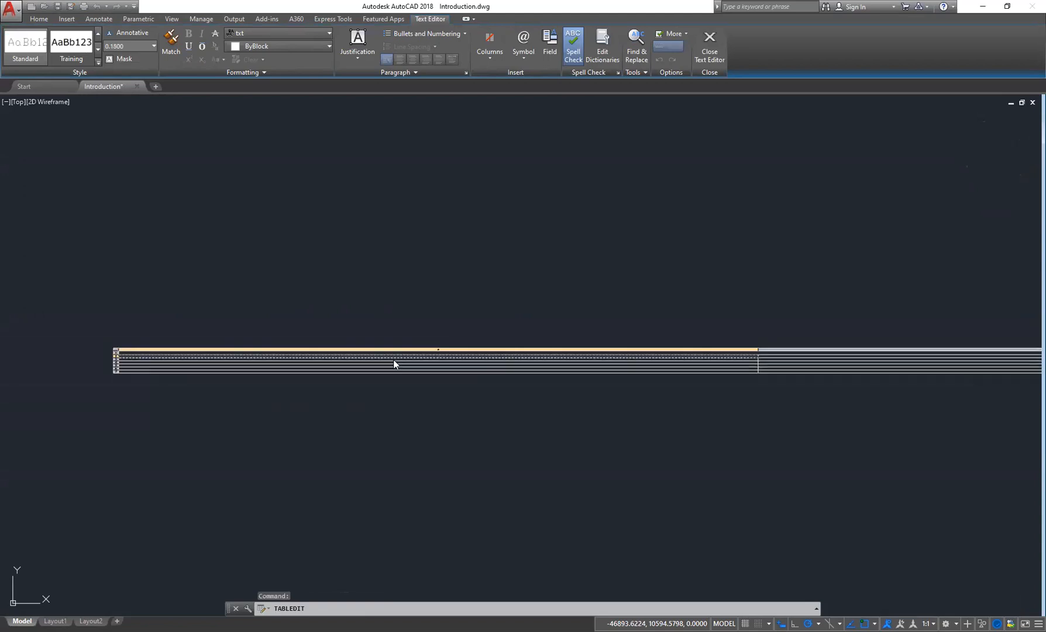
scroll(191, 357, "up", 4)
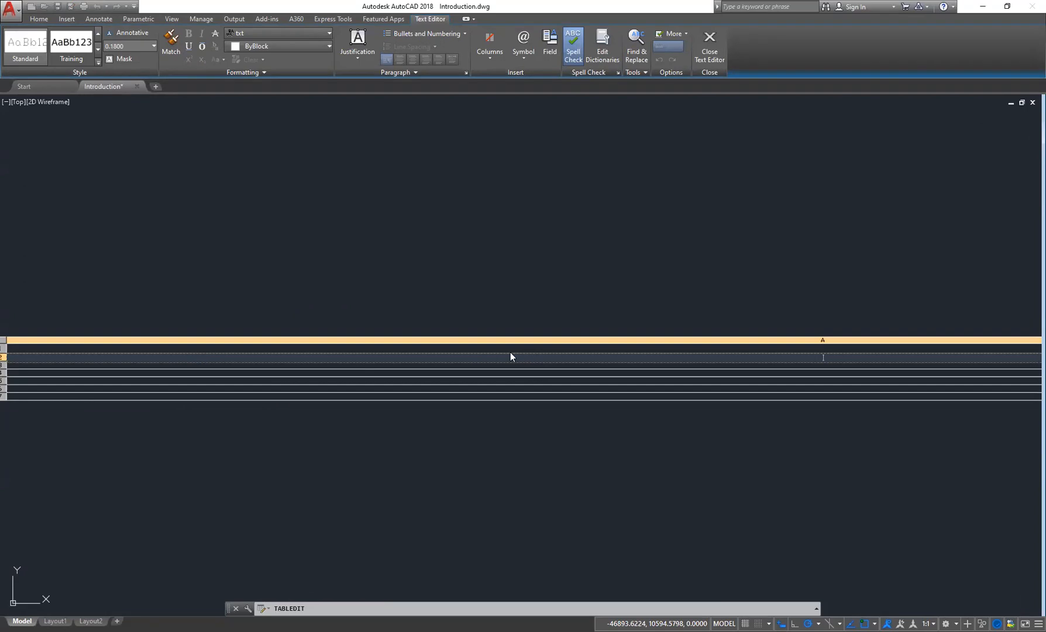
middle_click_drag(616, 351, 652, 365)
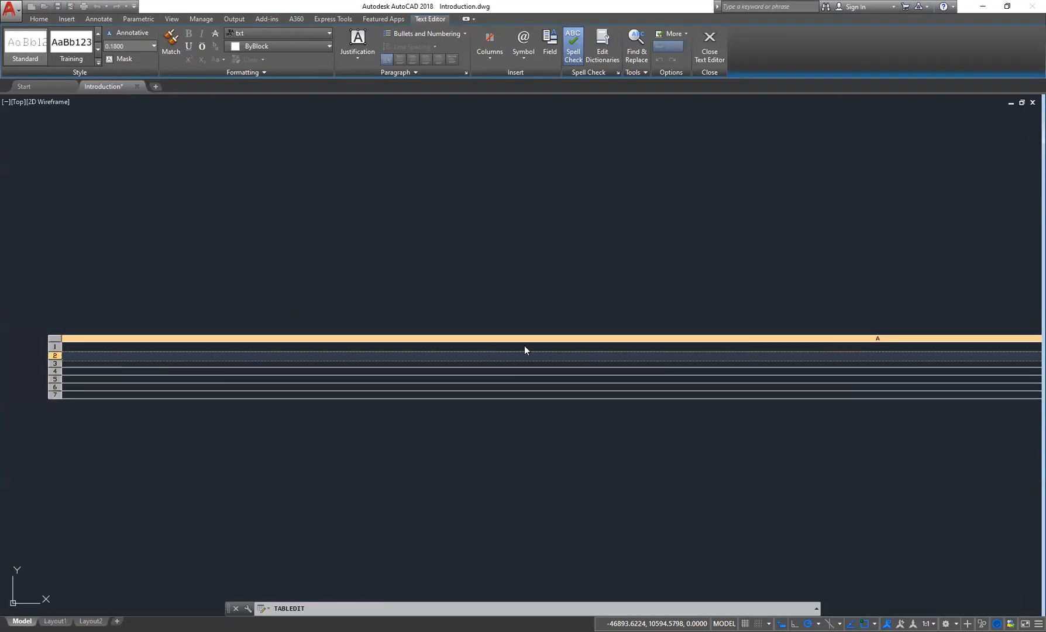
key("Escape")
scroll(467, 336, "down", 4)
middle_click_drag(658, 353, 412, 413)
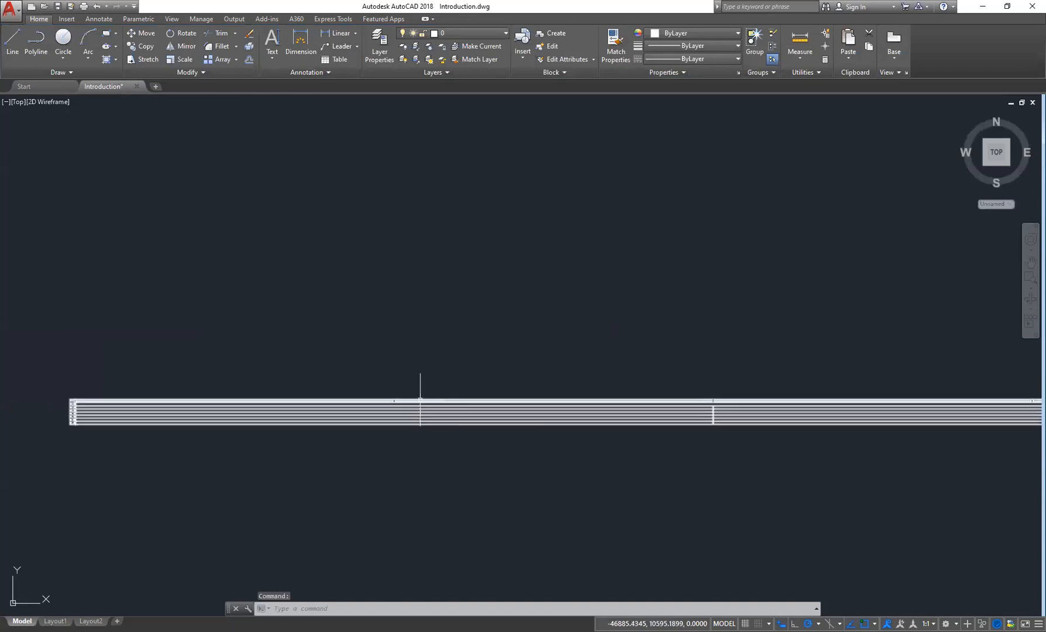
scroll(420, 399, "up", 2)
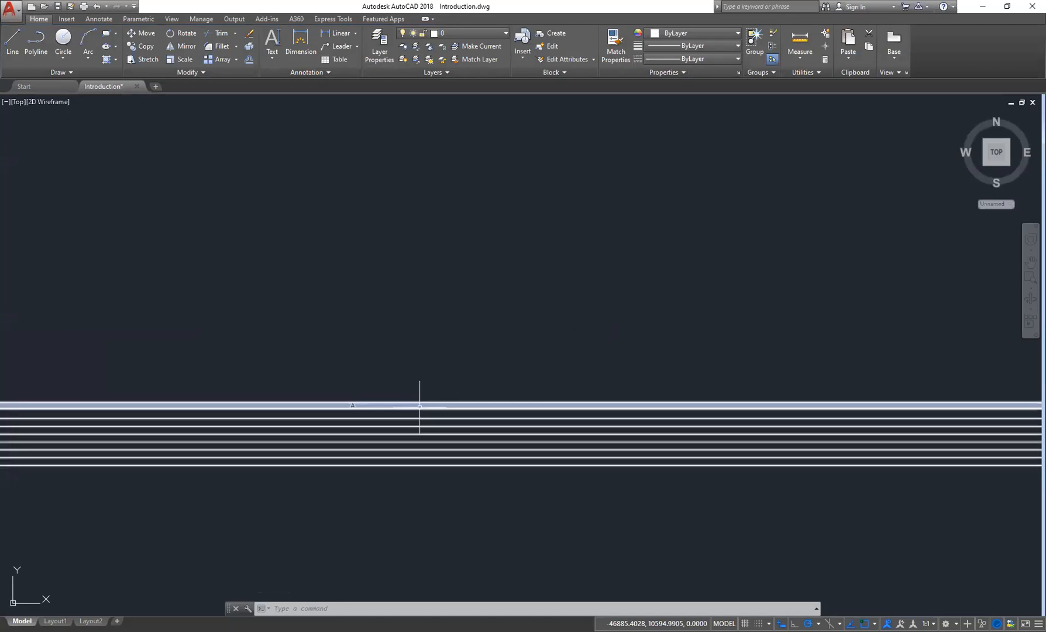
double_click(419, 407)
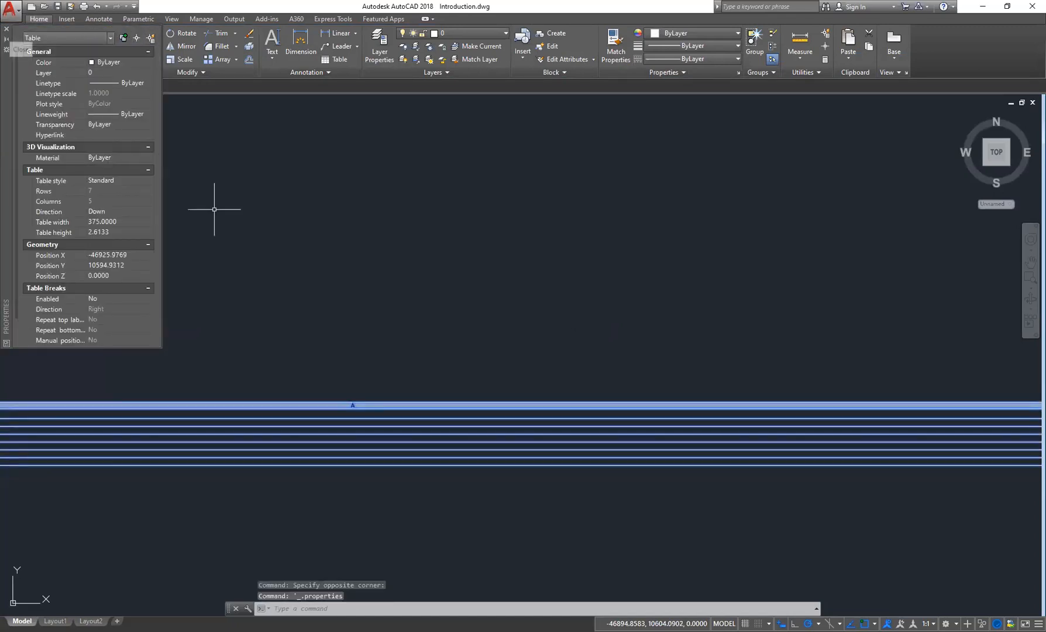
left_click(7, 29)
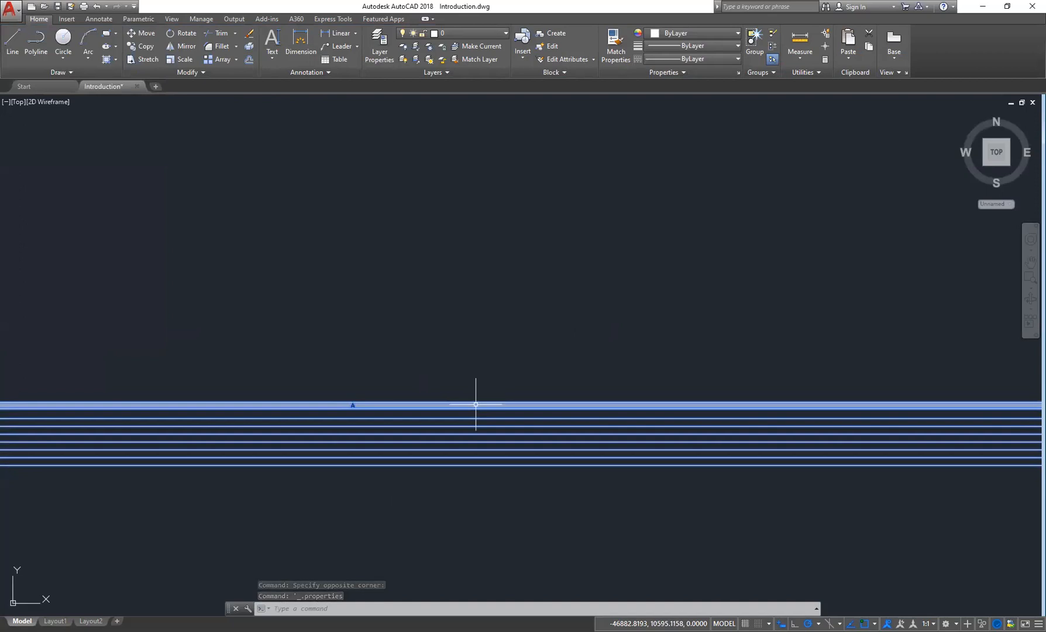
- Delete the previously inserted table beside the floor plan
double_click(262, 426)
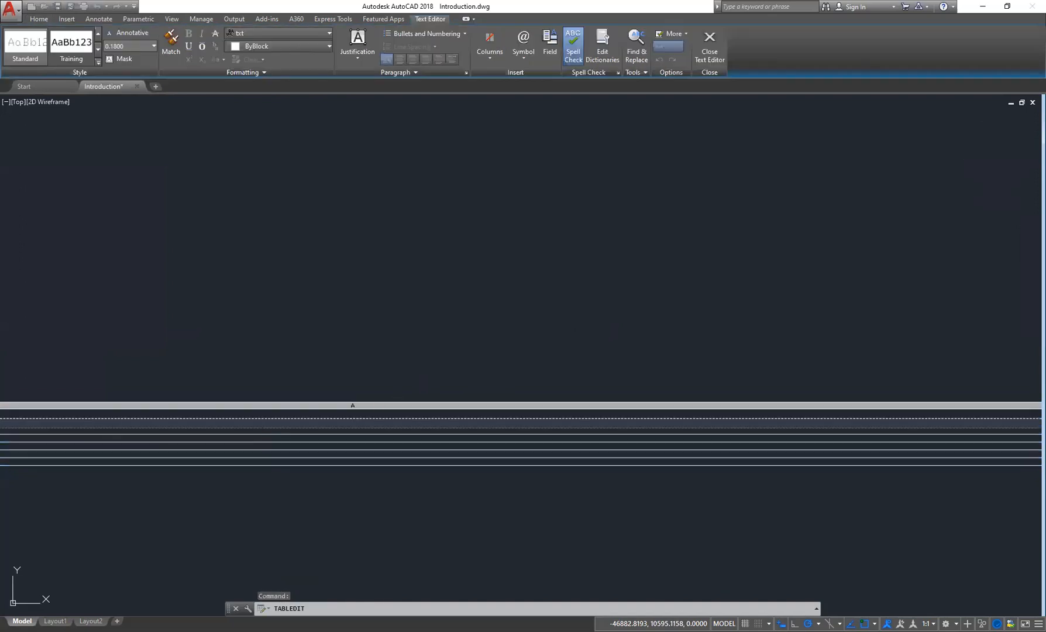
key("Escape")
key("Escape")
key("Escape")
scroll(404, 428, "down", 5)
scroll(370, 427, "down", 3)
middle_click_drag(601, 451, 327, 426)
left_click(586, 348)
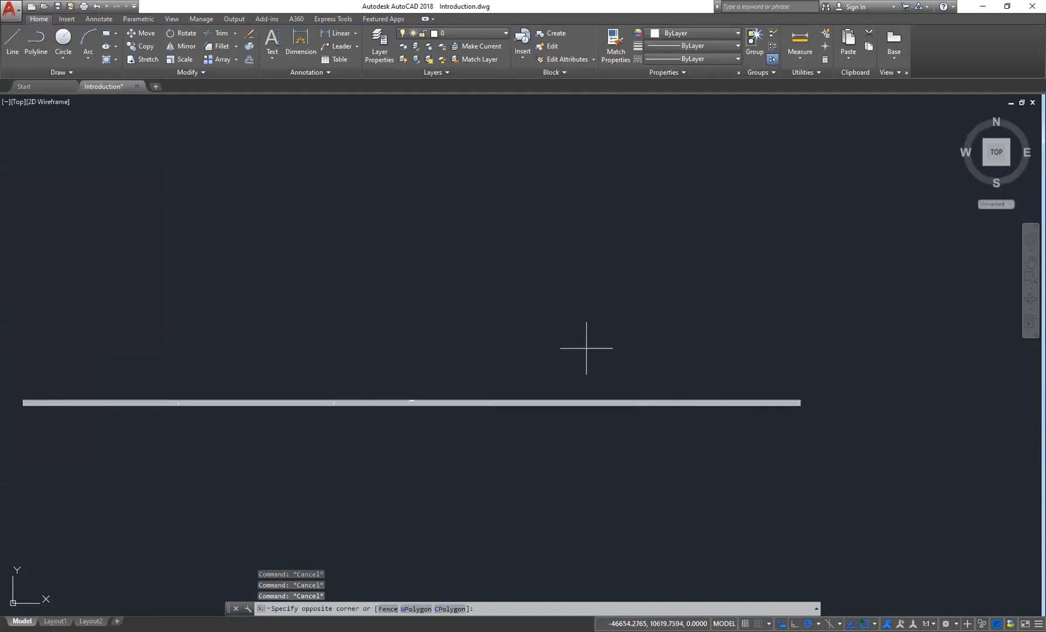
left_click(366, 479)
key("Delete")
- Insert a 5-column table using the Specify window option, drawing its window to the left of the floor plan
scroll(443, 342, "down", 5)
mouse_move(605, 359)
middle_mouse_down()
mouse_move(522, 391)
mouse_move(423, 277)
middle_mouse_up()
left_click(334, 59)
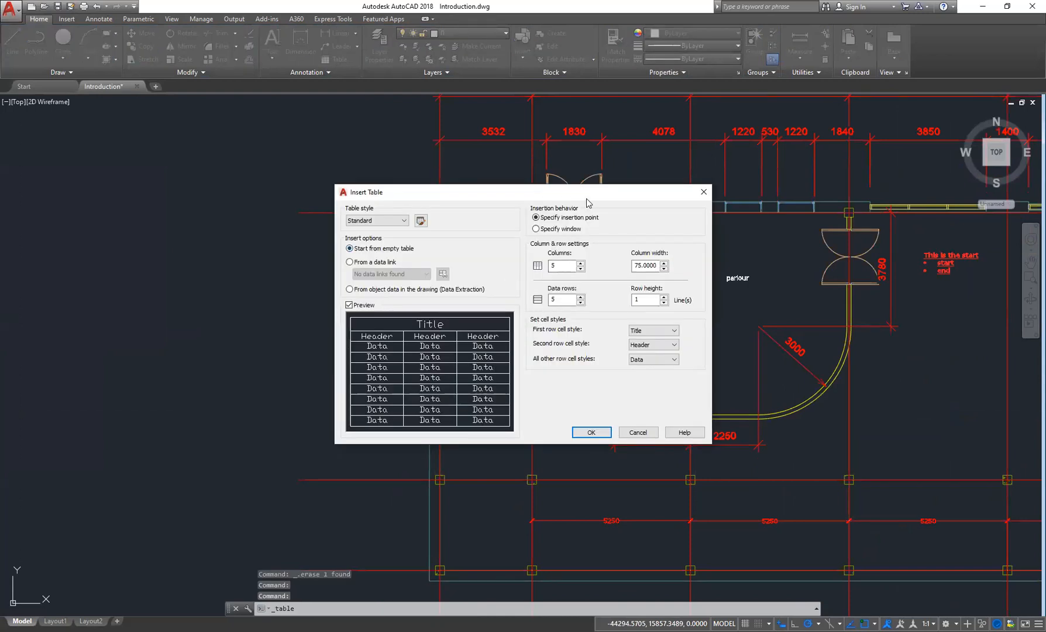
left_click_drag(587, 198, 378, 147)
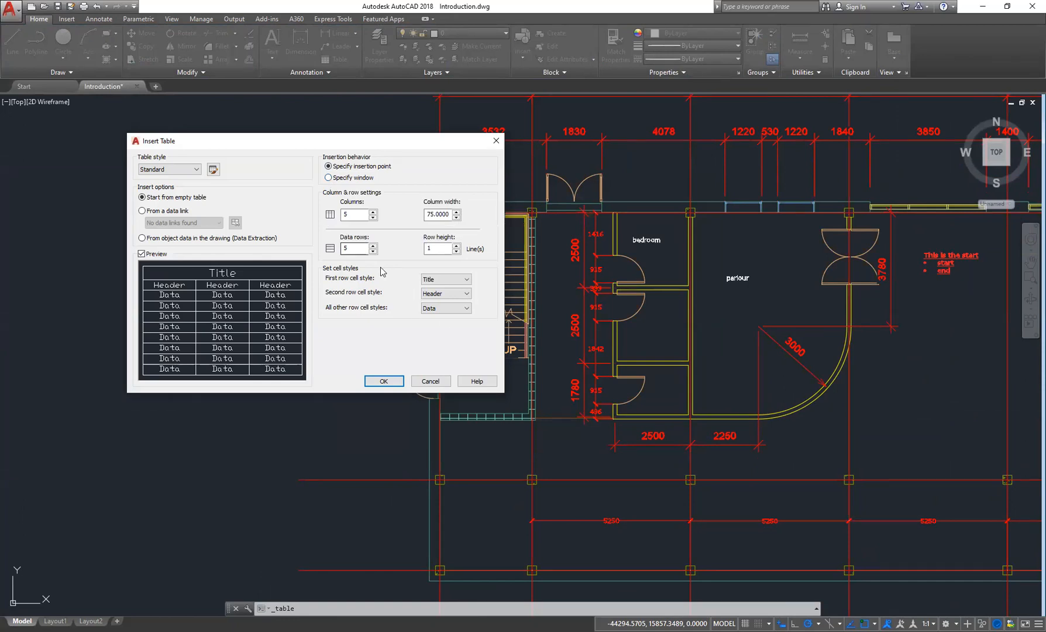
left_click(329, 177)
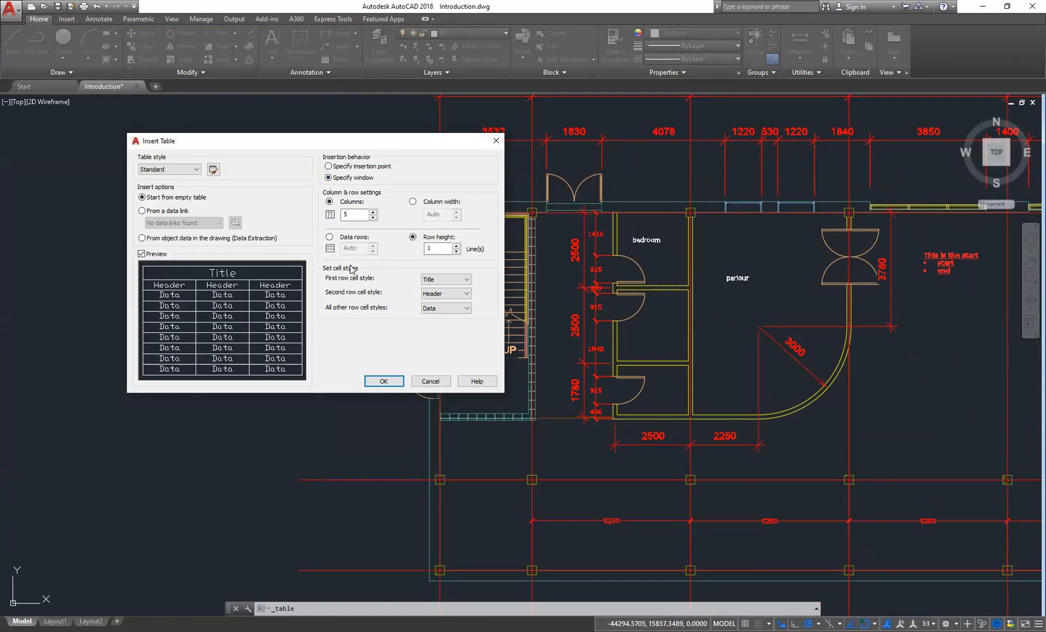
left_click(384, 382)
left_click(191, 238)
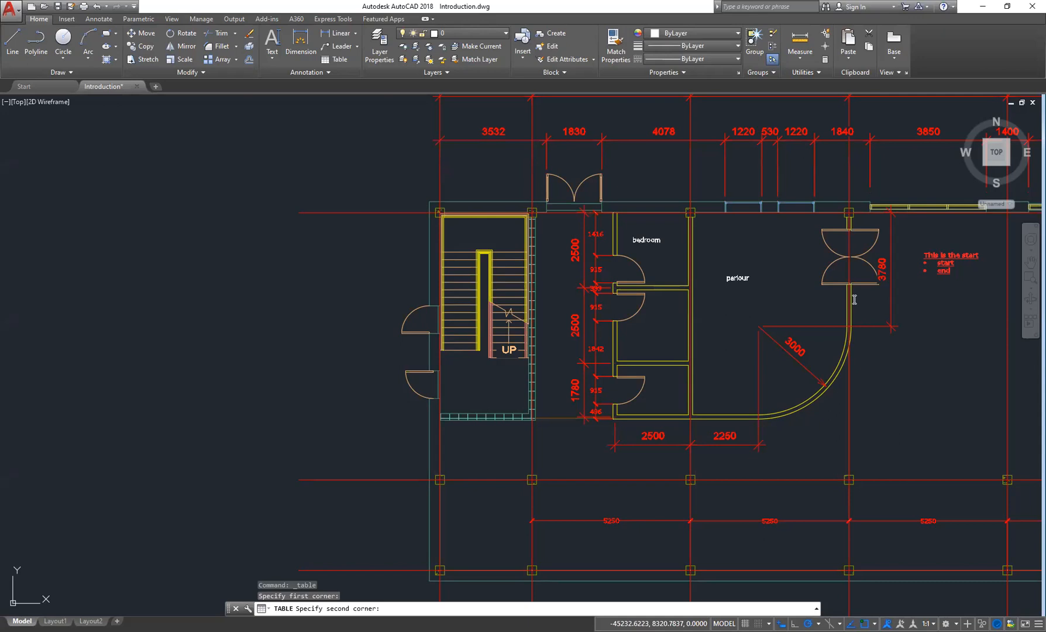
left_click(292, 316)
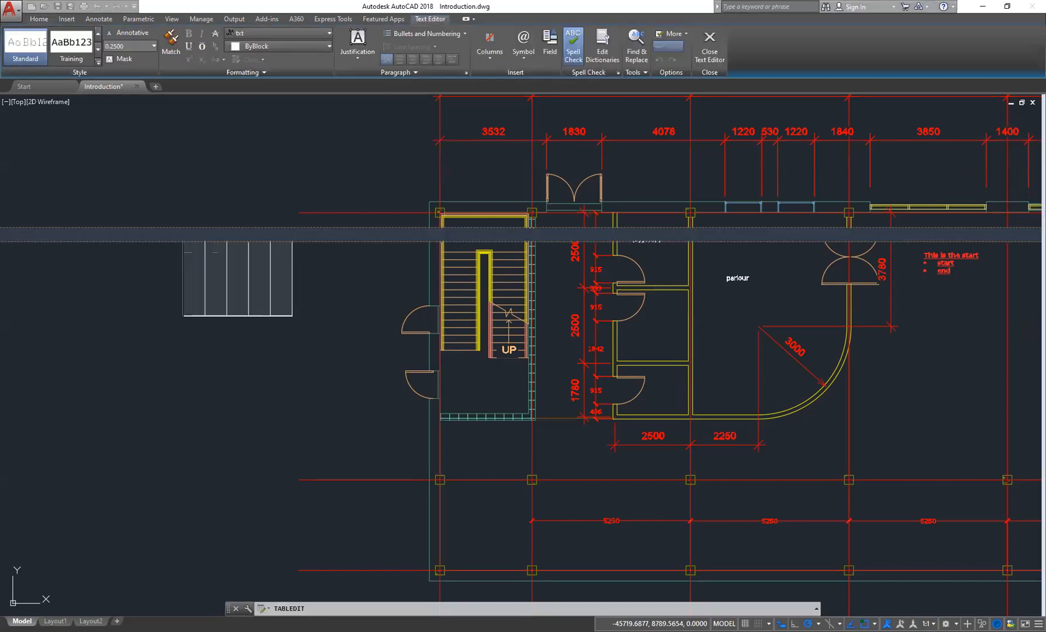
- Leave the cell editor, select the newly drawn table and delete it
key("Escape")
scroll(298, 303, "down", 6)
scroll(297, 302, "up", 6)
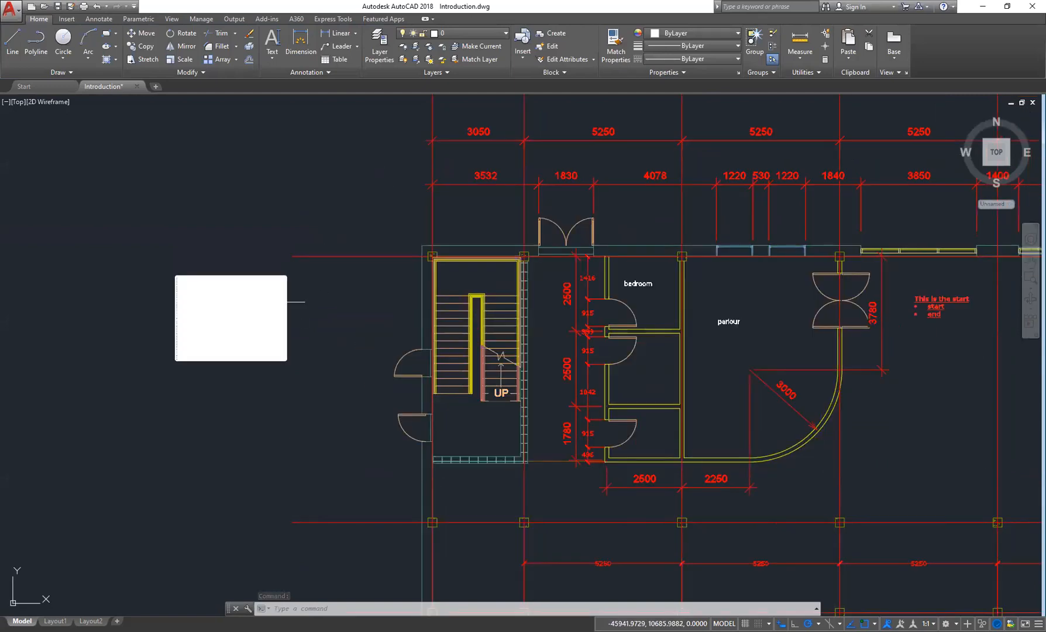
left_click(295, 302)
left_click(262, 314)
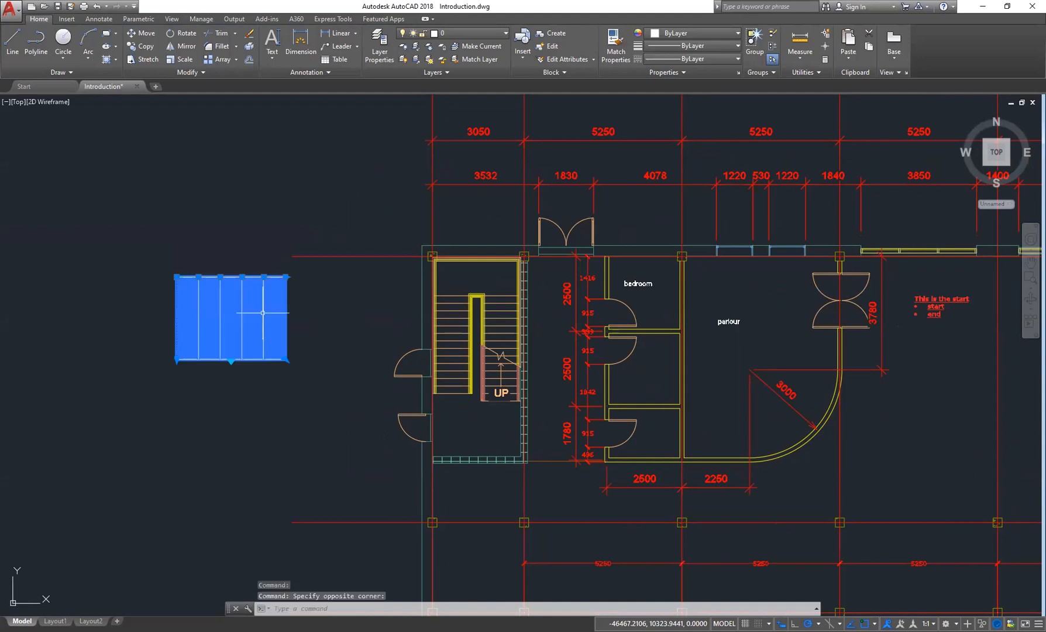
key("Delete")
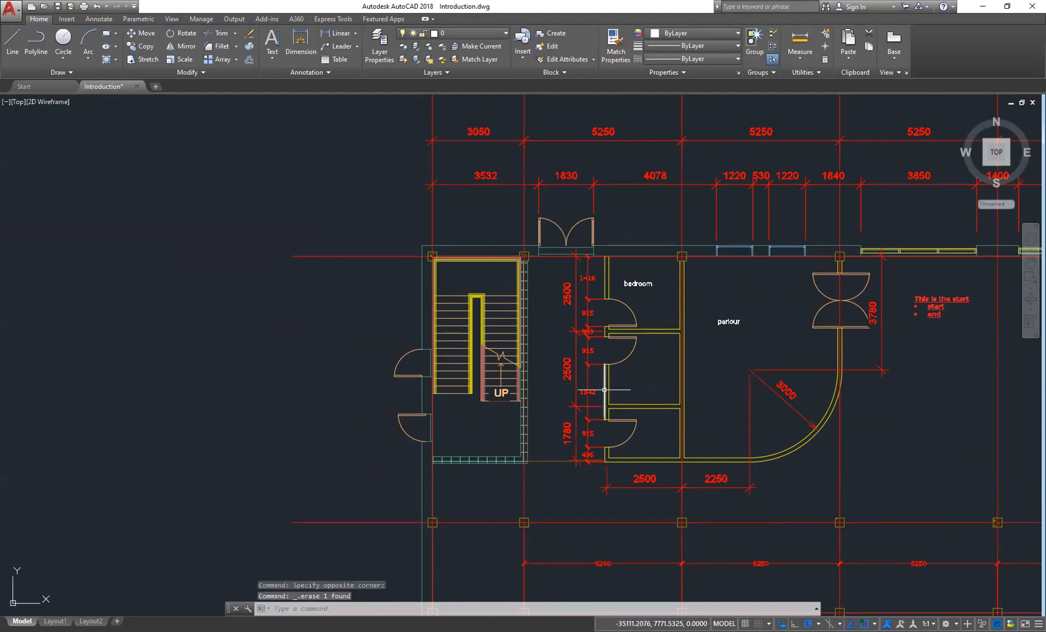
scroll(607, 398, "down", 3)
middle_click_drag(697, 382, 544, 384)
middle_click_drag(622, 351, 601, 385)
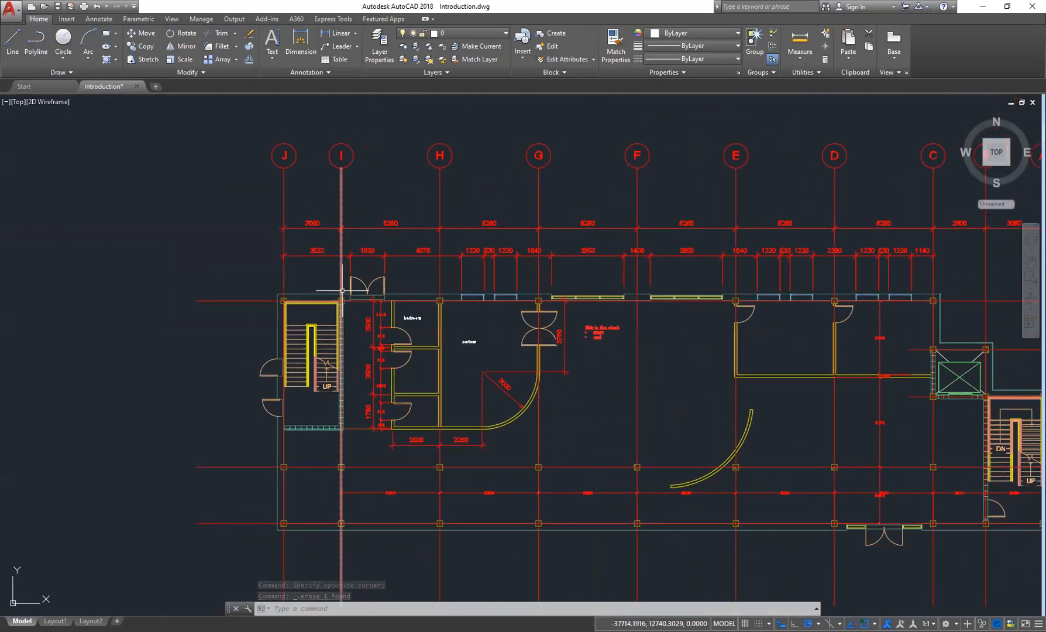
middle_click_drag(679, 366, 537, 353)
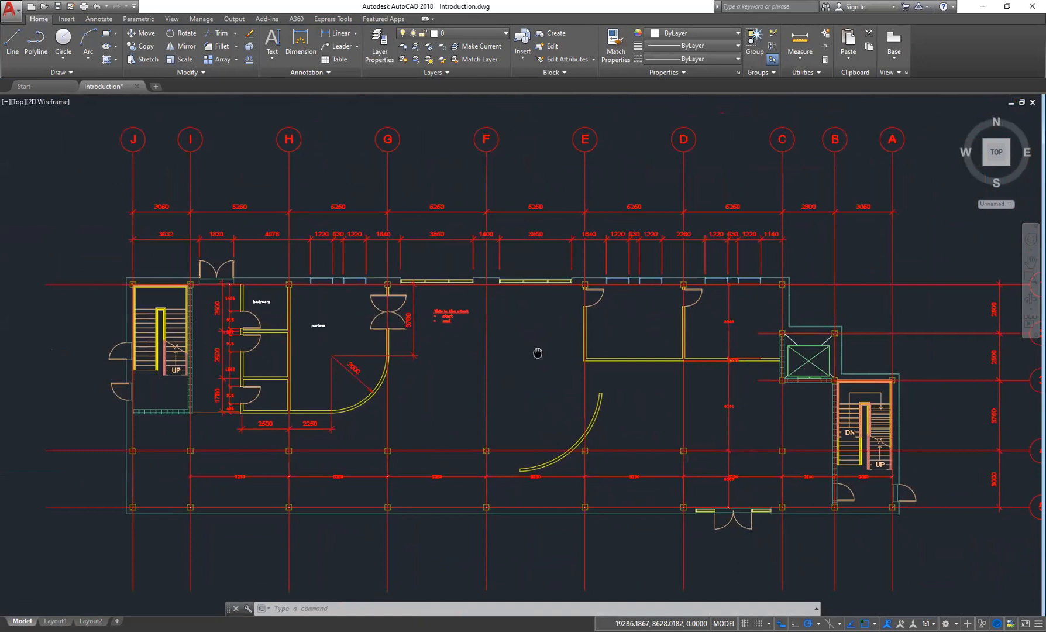
middle_click_drag(740, 380, 711, 393)
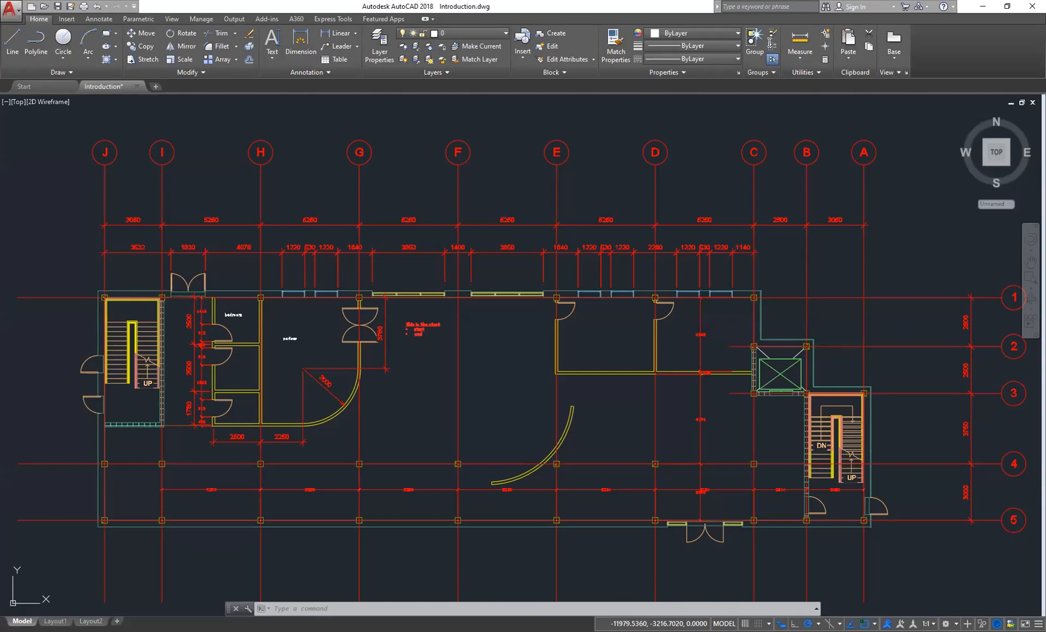
left_click(295, 20)
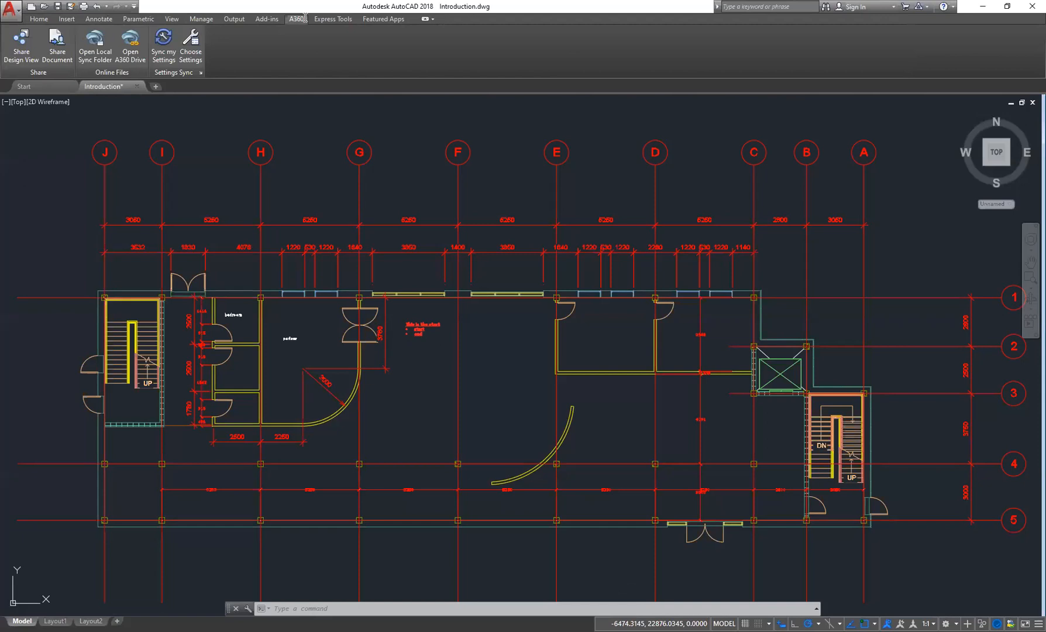
left_click(38, 19)
left_click(296, 19)
left_click(39, 19)
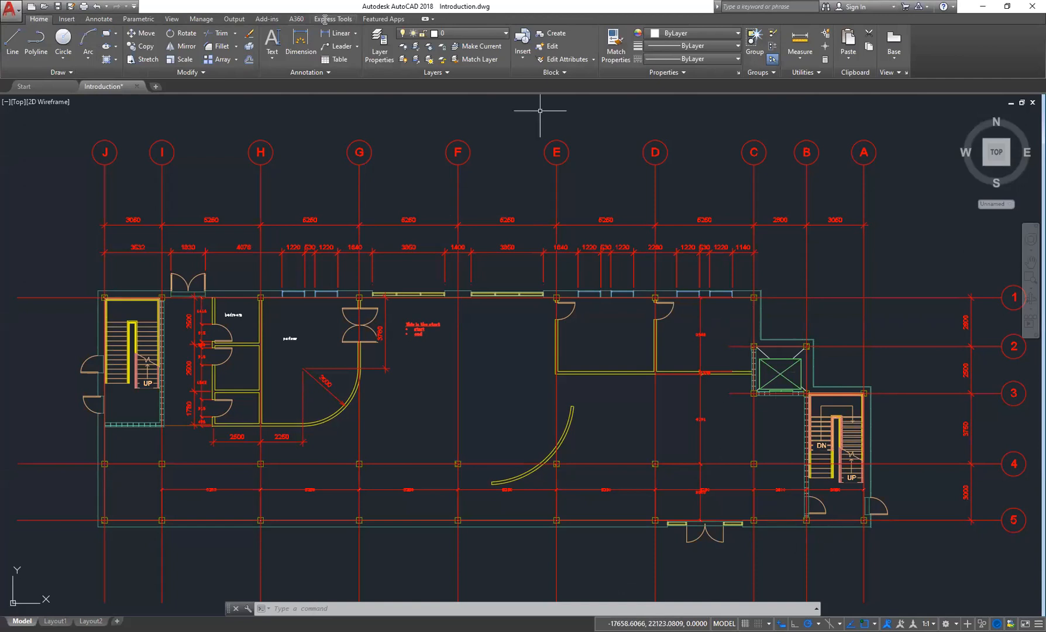
left_click(297, 19)
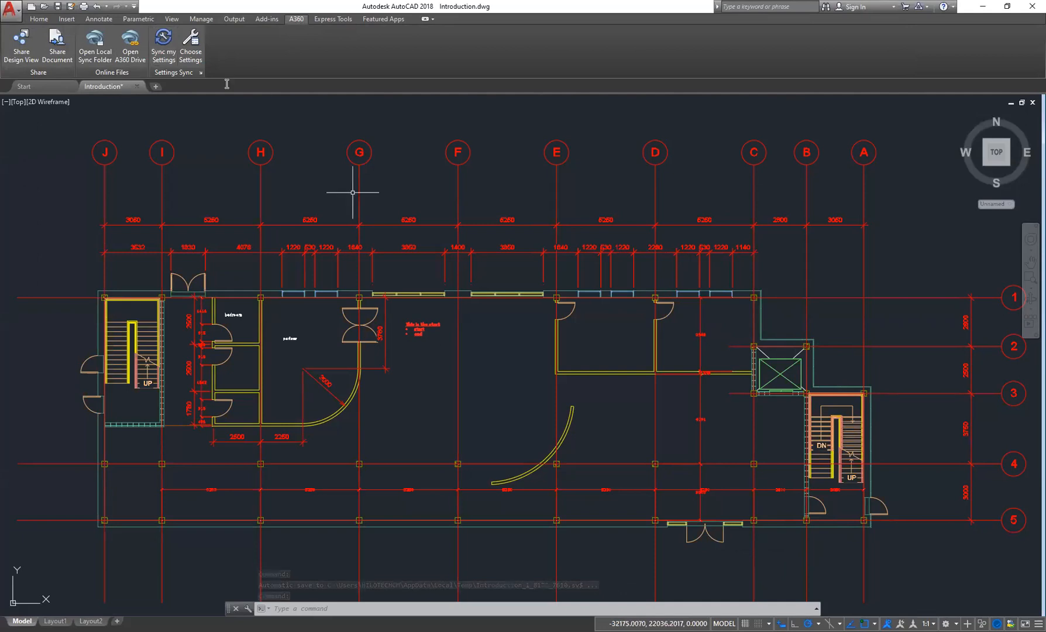
left_click(492, 379)
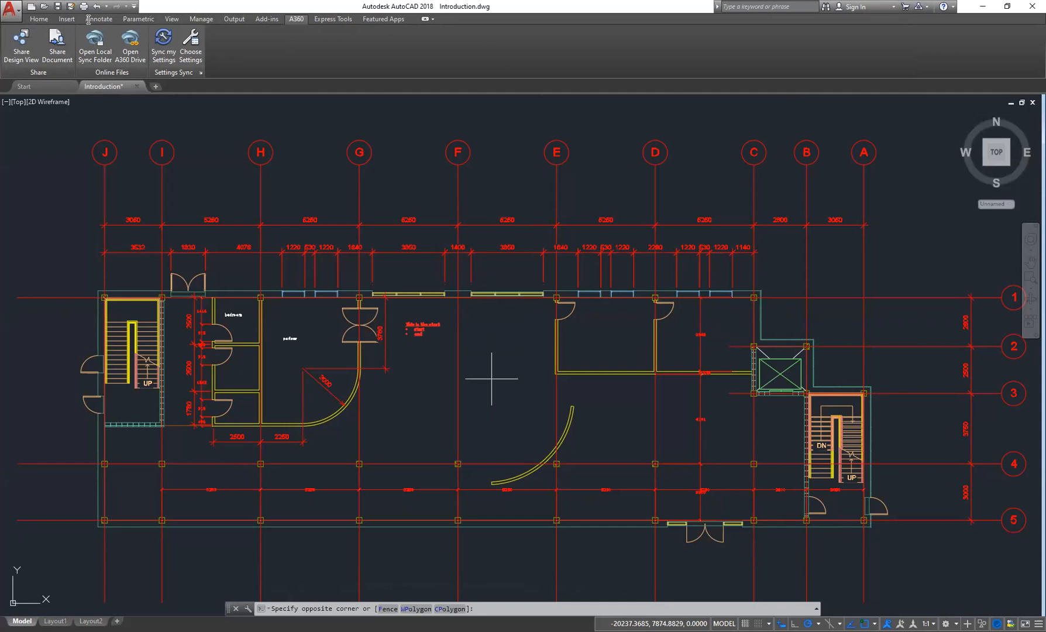
left_click(37, 18)
scroll(373, 305, "down", 2)
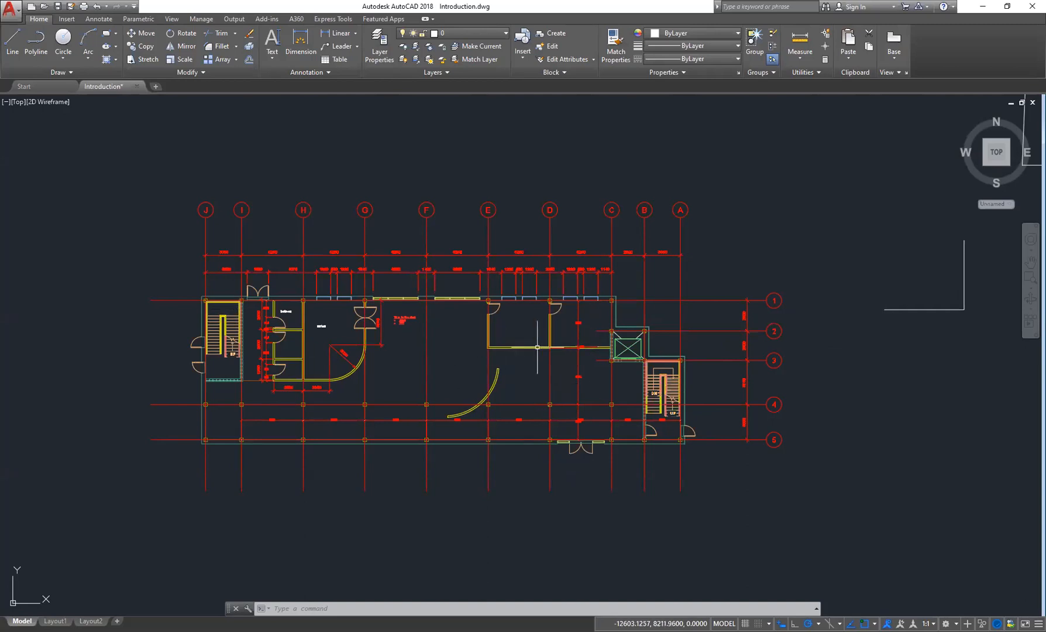
left_click(296, 19)
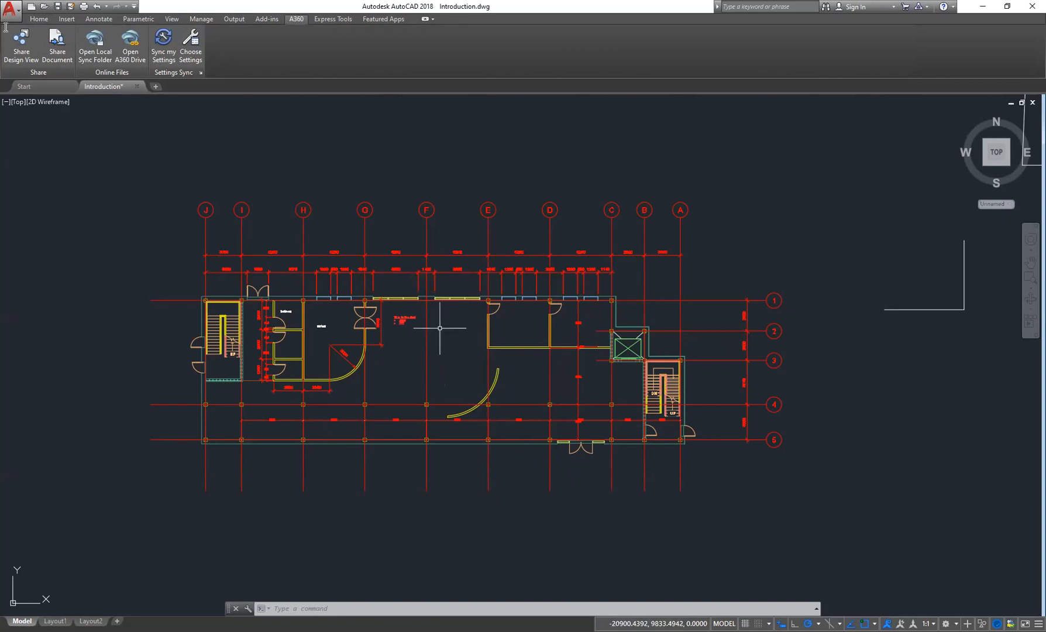
left_click(39, 19)
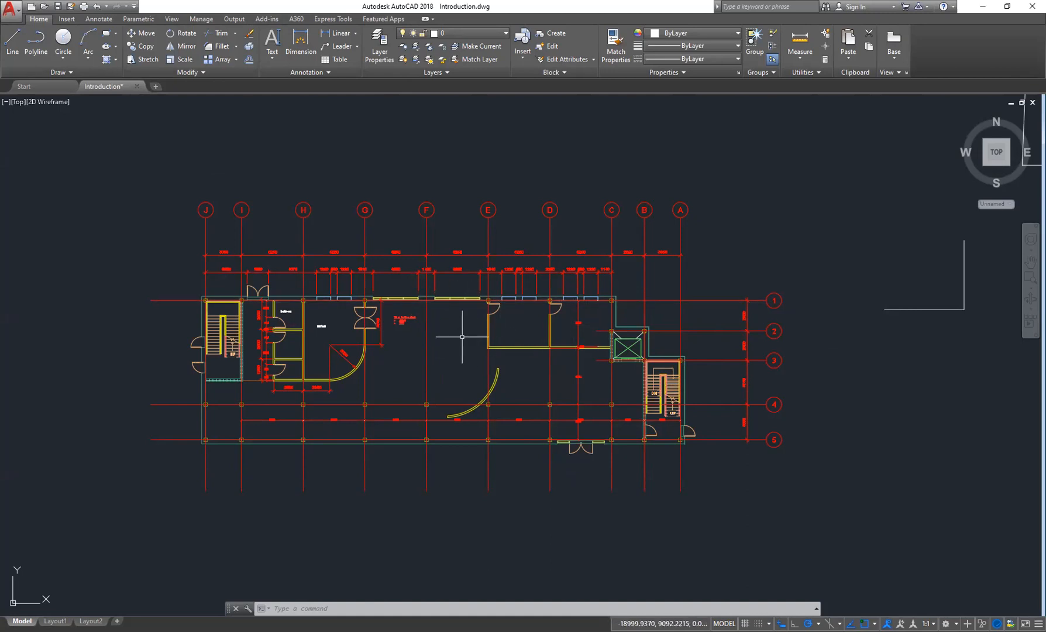
left_click(296, 19)
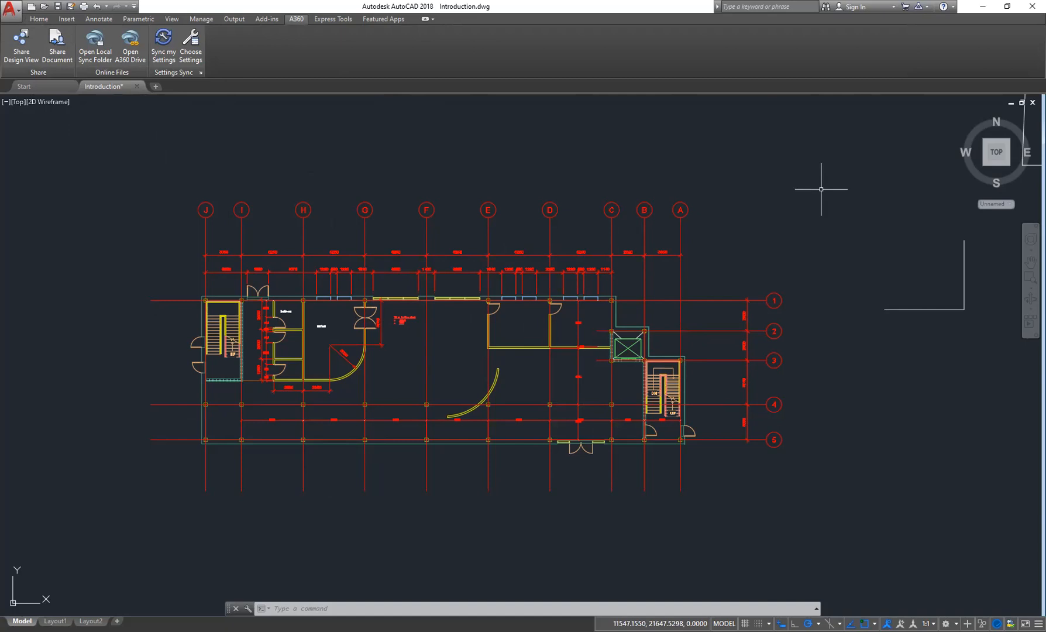
left_click(39, 19)
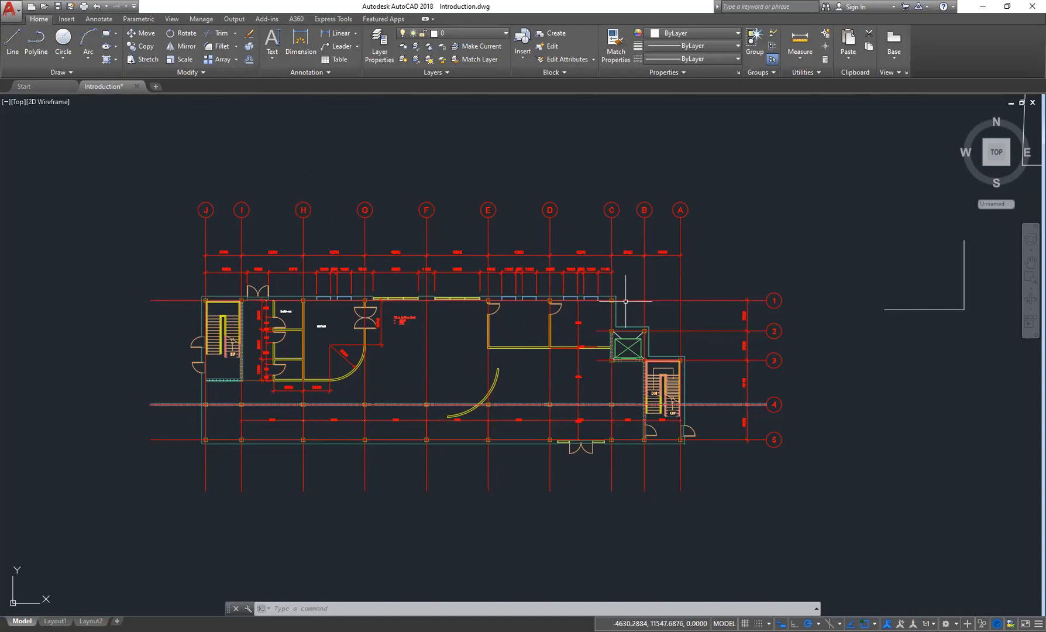
middle_click_drag(470, 355, 482, 353)
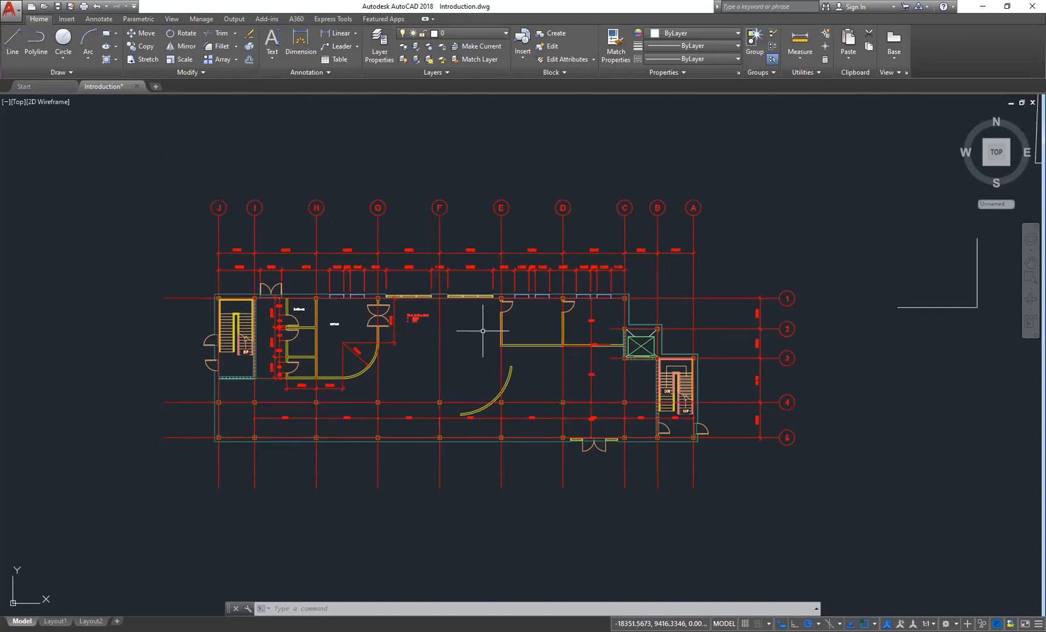
scroll(472, 310, "up", 2)
mouse_move(579, 341)
middle_mouse_down()
mouse_move(544, 342)
mouse_move(559, 348)
middle_mouse_up()
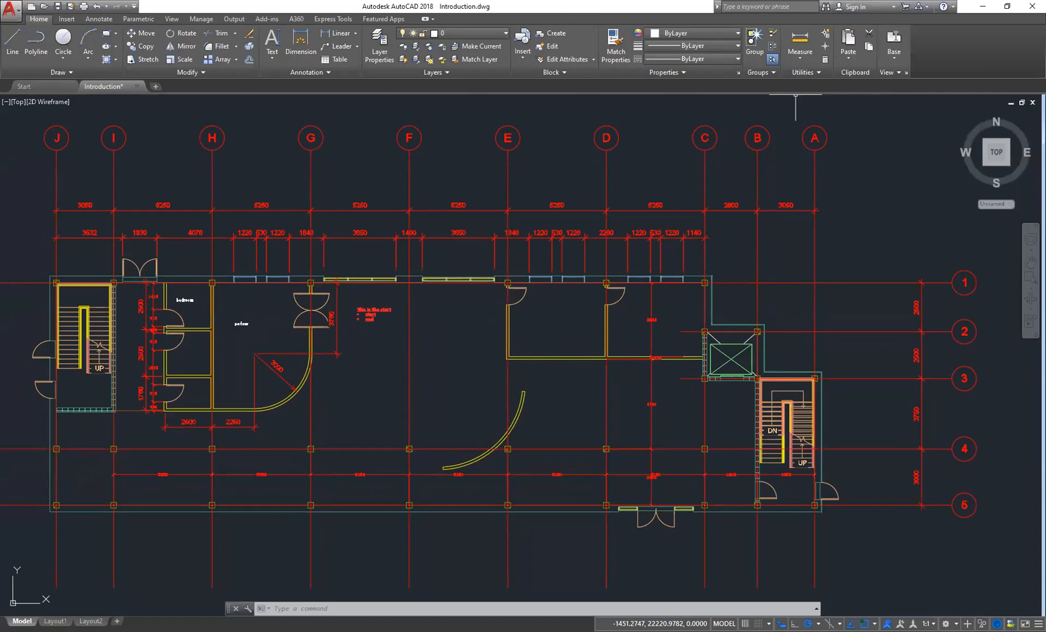
- Sign in to an Autodesk account
left_click(891, 7)
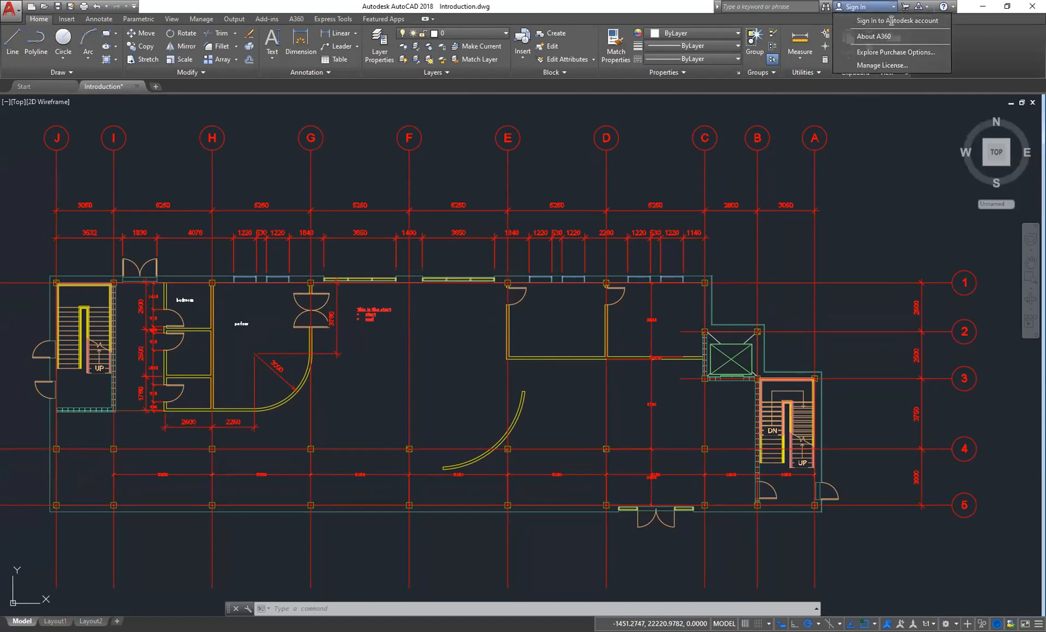
left_click(891, 21)
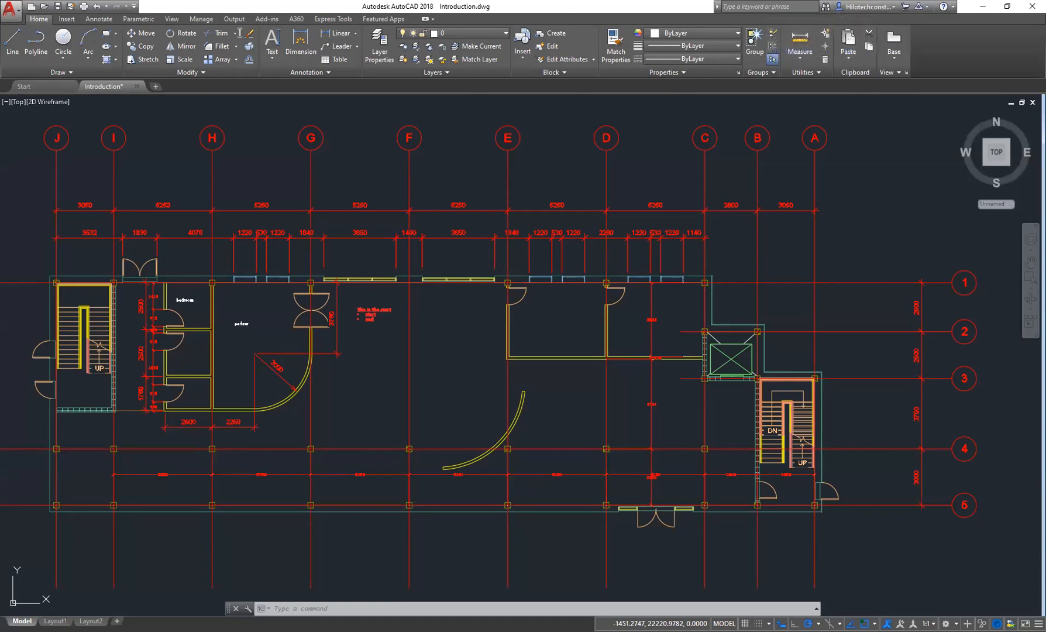
left_click(300, 19)
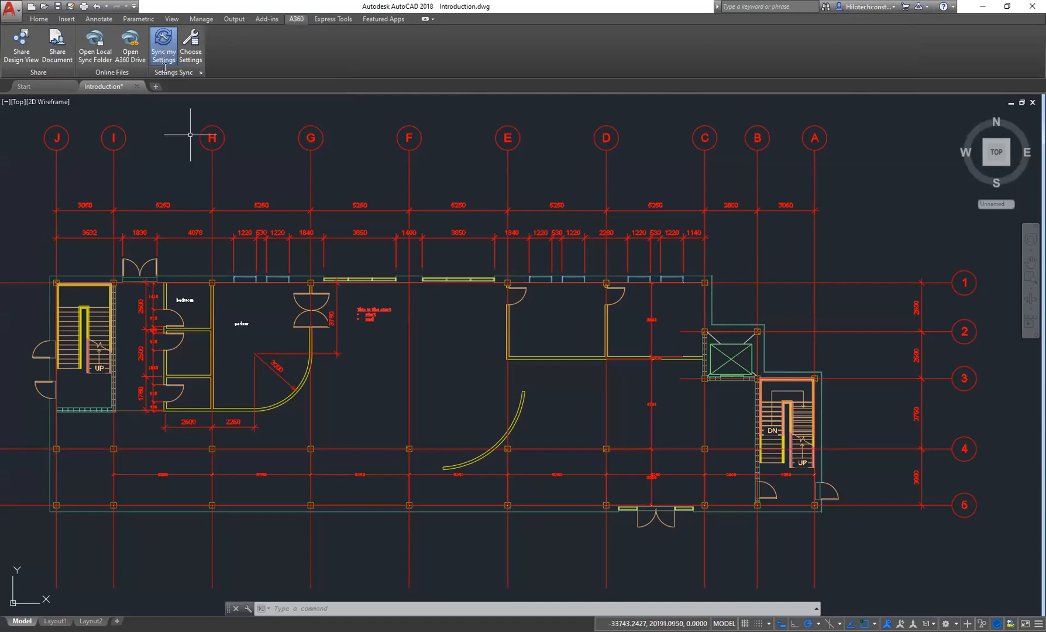
mouse_move(469, 363)
middle_mouse_down()
mouse_move(474, 336)
mouse_move(482, 341)
middle_mouse_up()
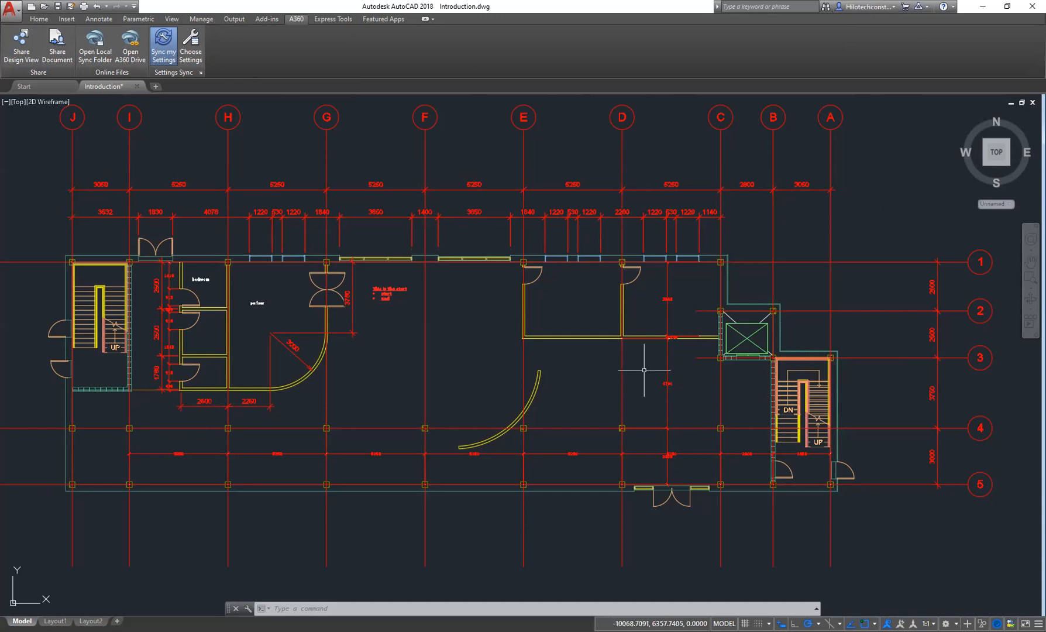
middle_click_drag(588, 357, 579, 337)
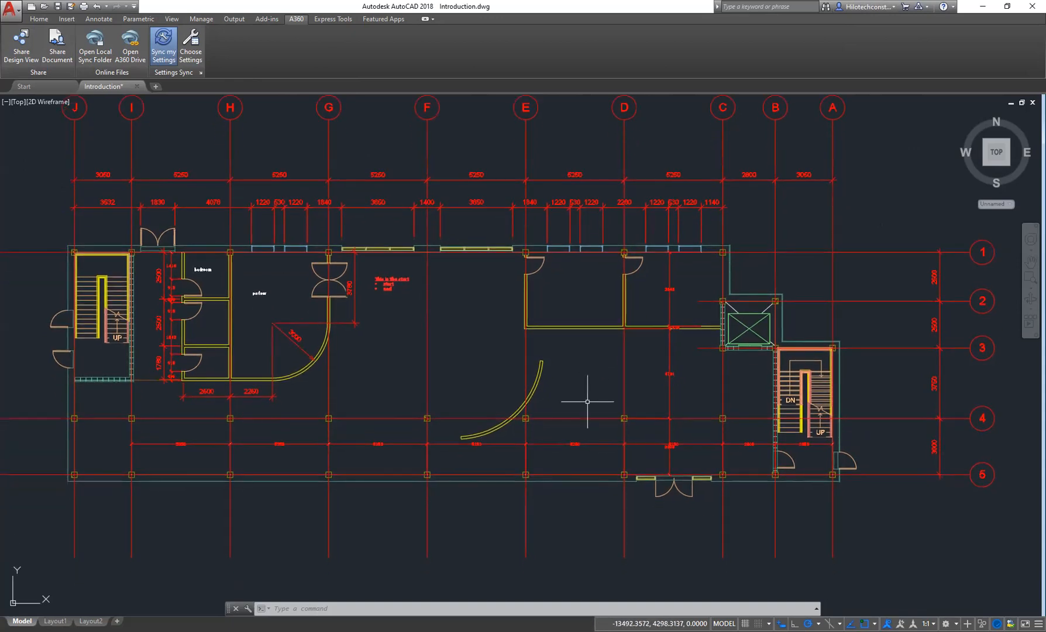
middle_click_drag(490, 343, 491, 379)
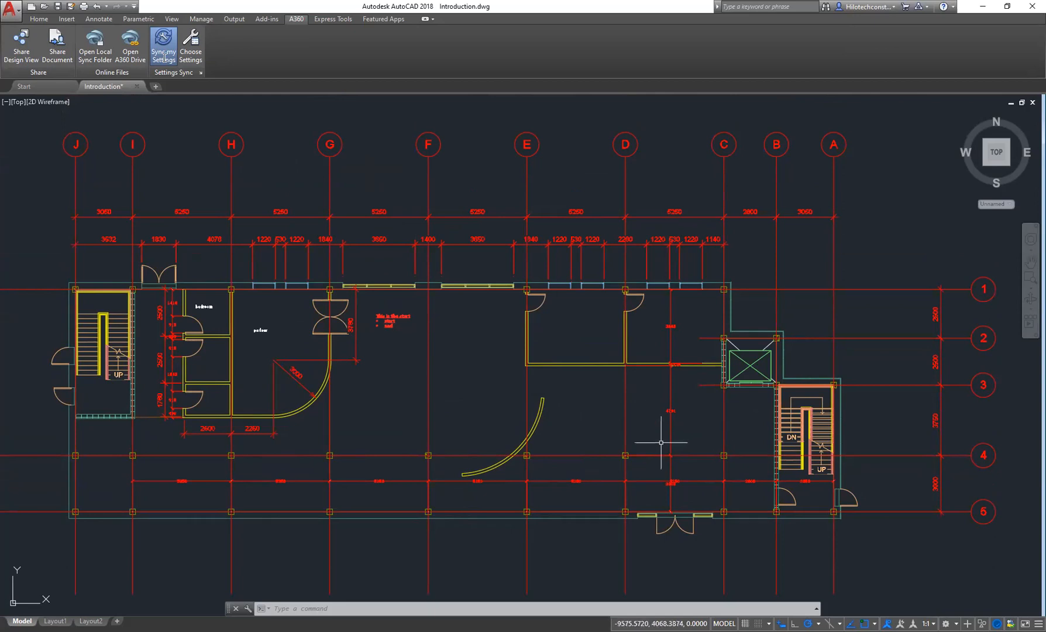
left_click(39, 19)
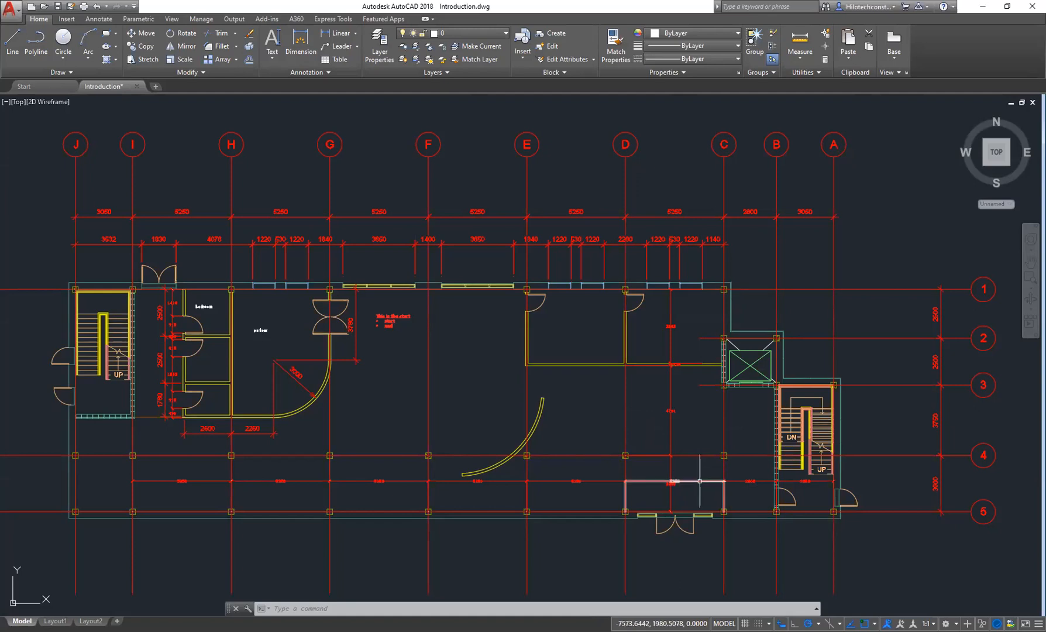
middle_click_drag(695, 474, 697, 484)
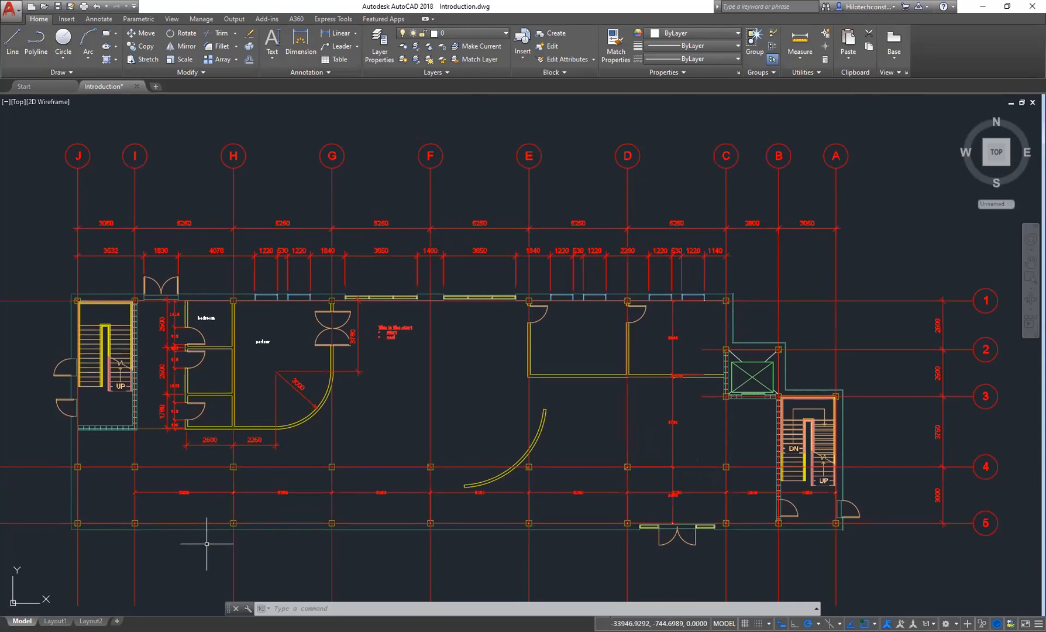
middle_click_drag(665, 411, 697, 397)
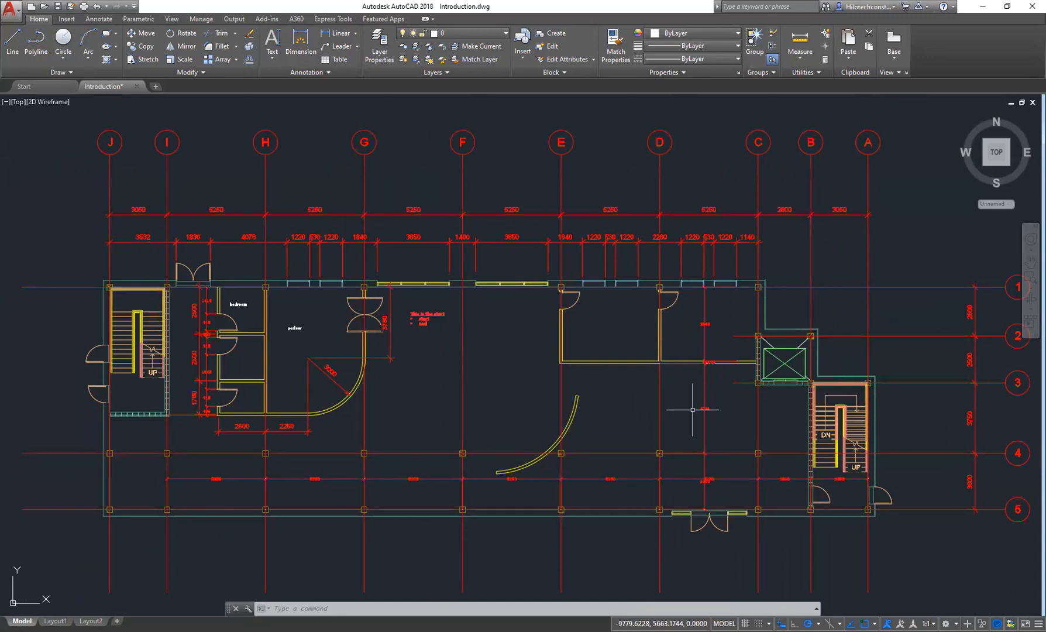
middle_click_drag(597, 439, 587, 432)
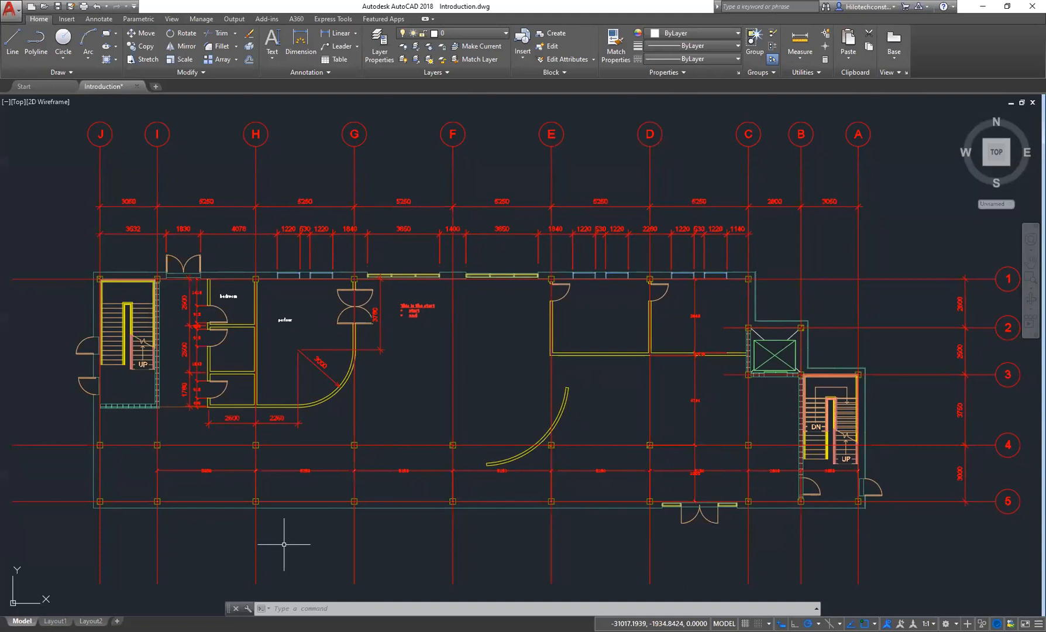
middle_click_drag(592, 269, 593, 302)
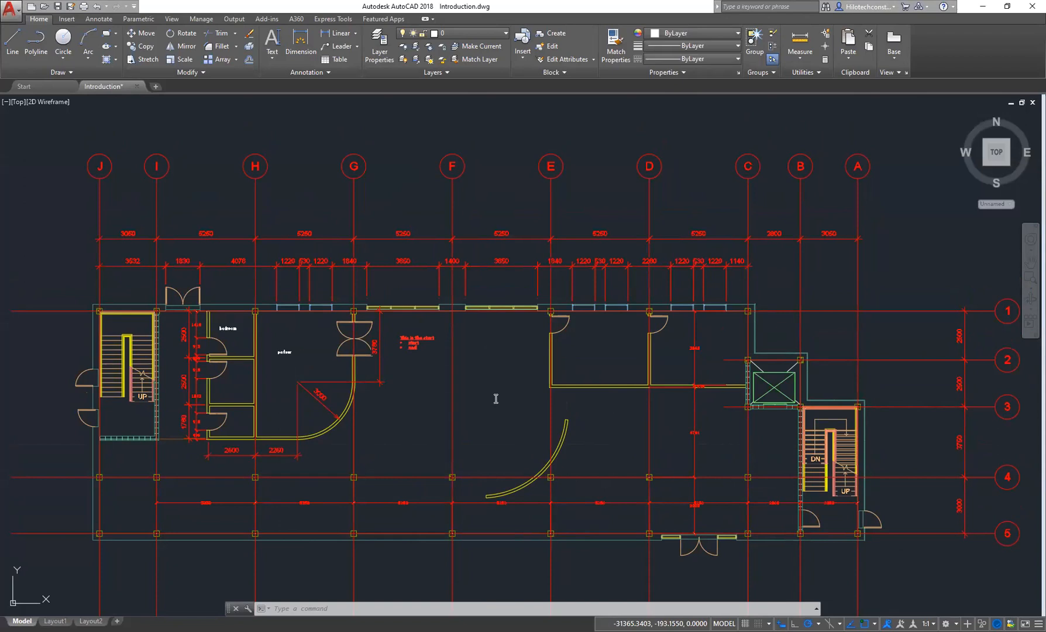
middle_click_drag(496, 398, 474, 341)
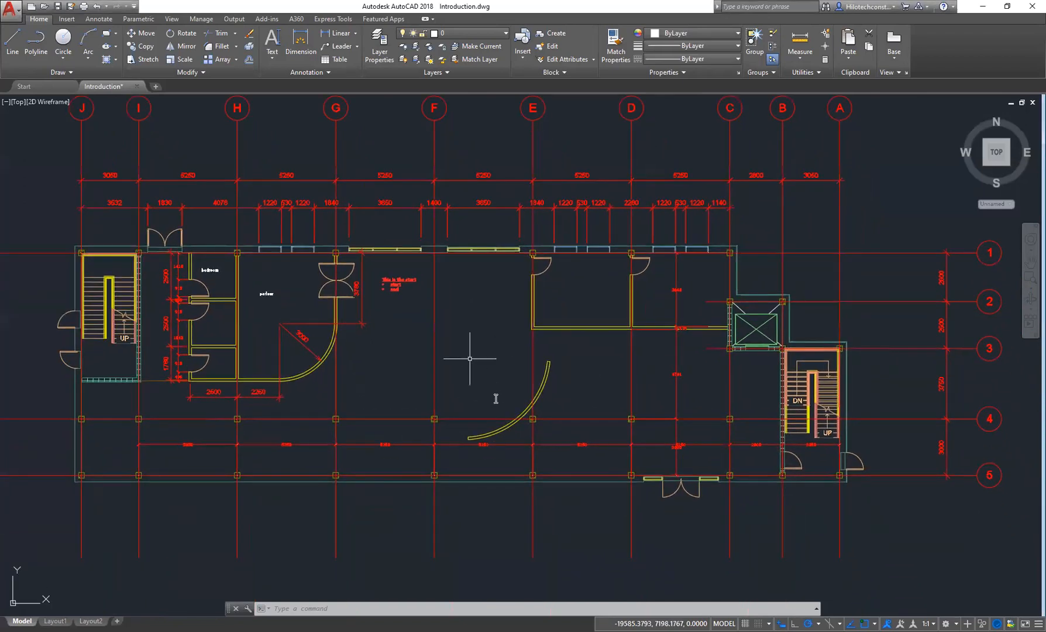